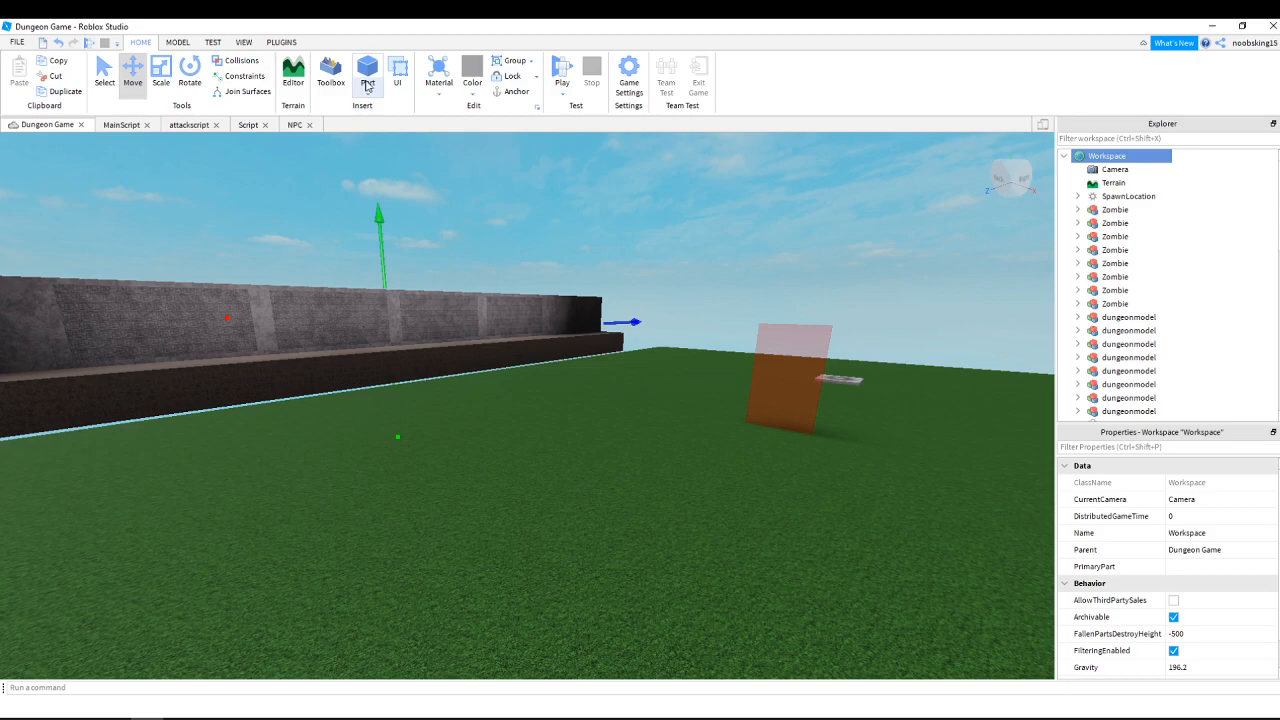
Insert a block part on the open grass near the dungeon wall.
click(366, 91)
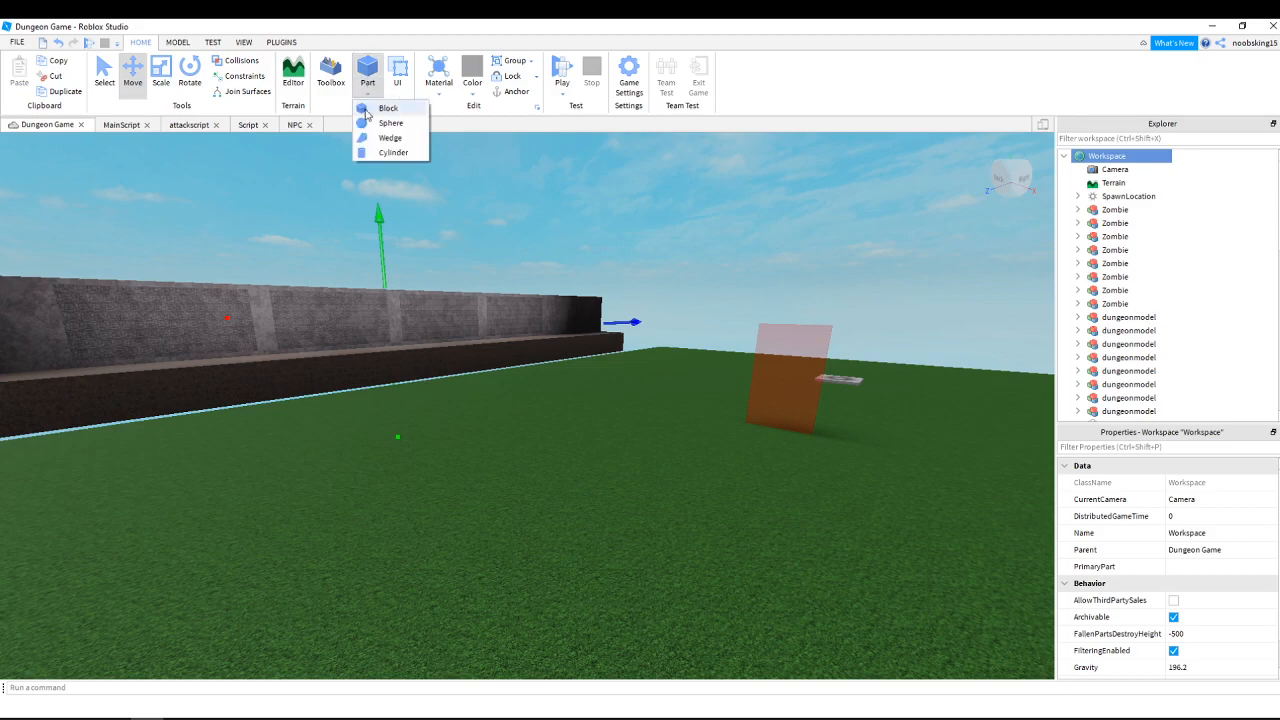
click(366, 112)
key(w)
right_drag(573, 358, 571, 374)
click(527, 424)
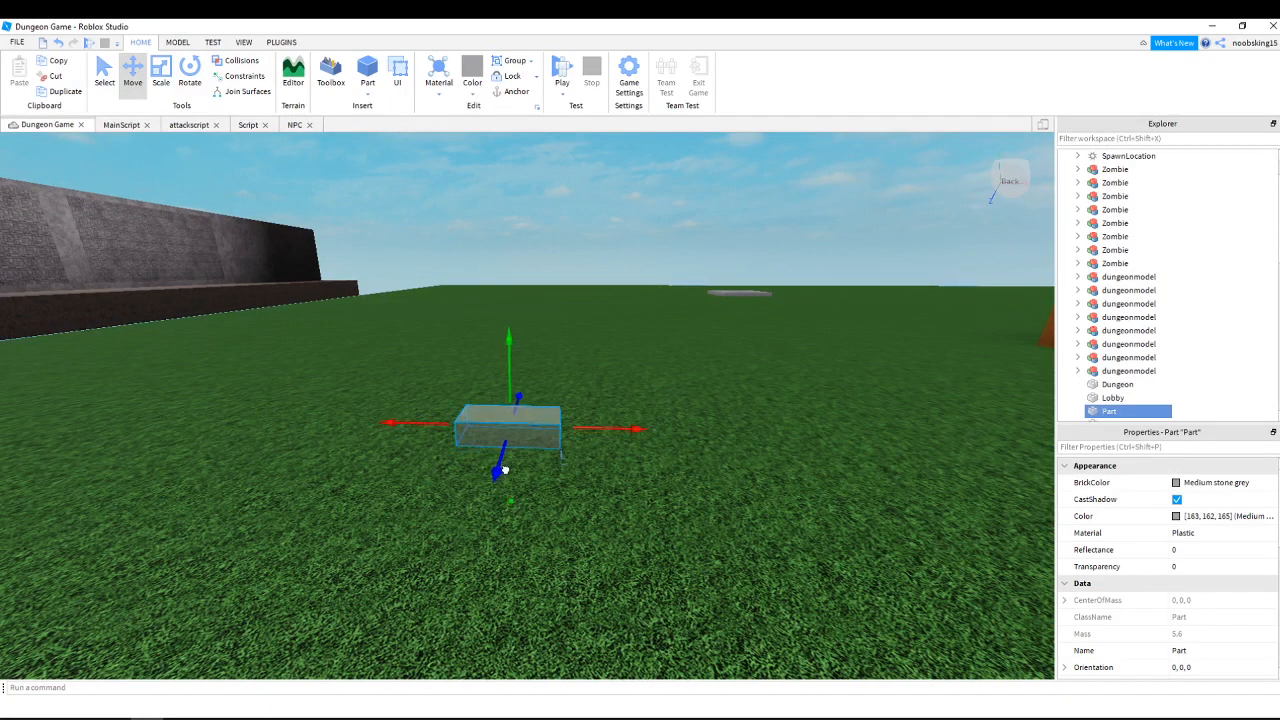
right_drag(459, 331, 458, 332)
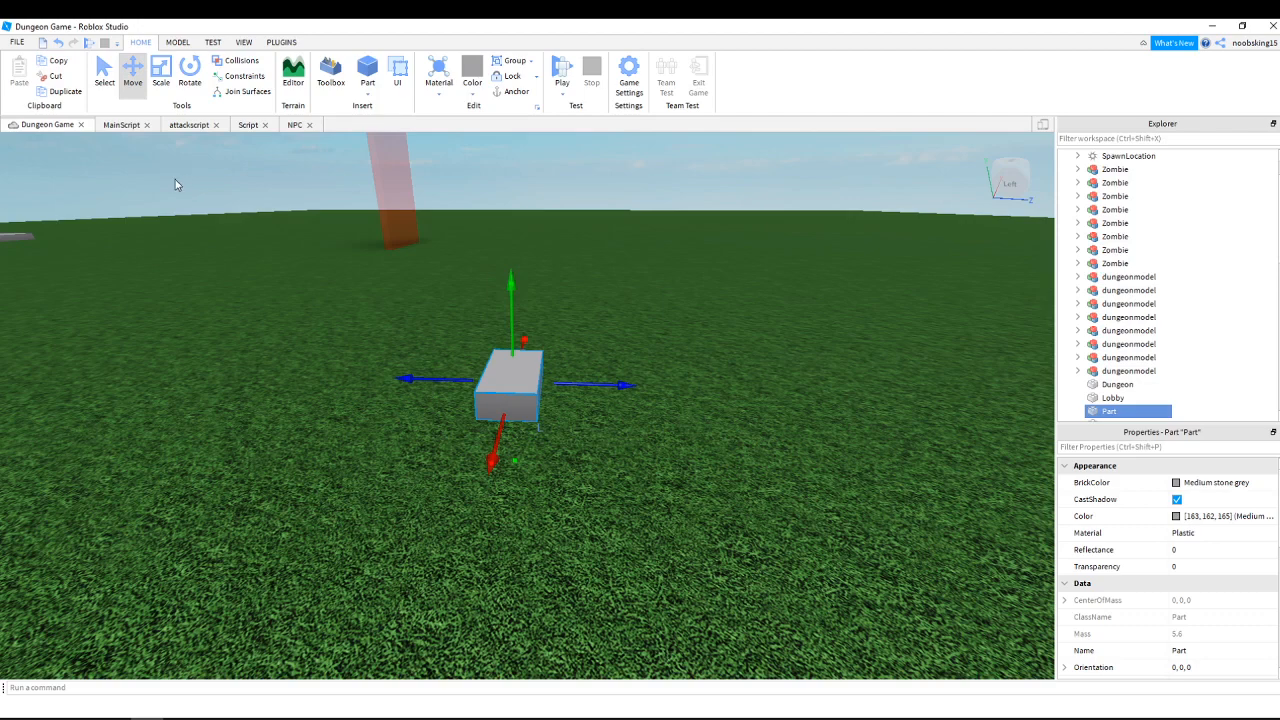
Scale the new part down in depth and height into a thin, narrow strip.
click(161, 70)
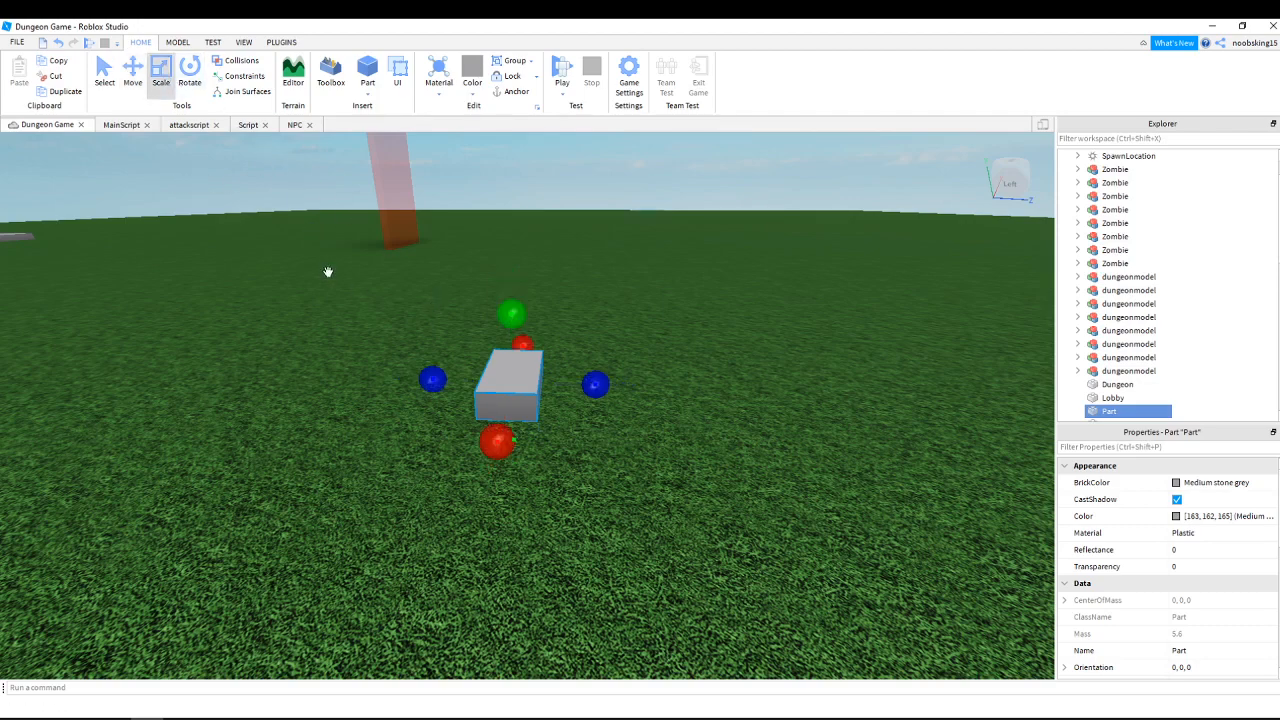
click(104, 70)
click(161, 70)
drag(597, 387, 553, 385)
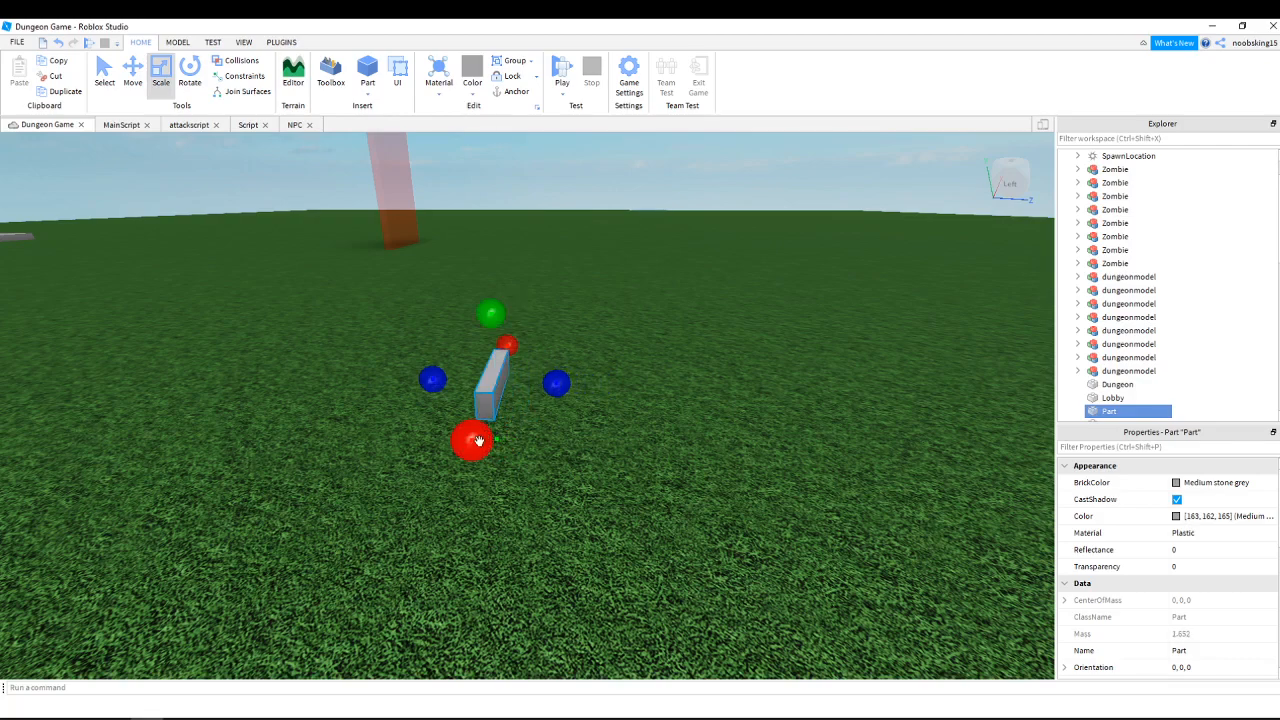
drag(474, 437, 472, 438)
right_drag(571, 403, 571, 403)
key(w)
scroll(571, 403, down, 3)
drag(526, 403, 537, 440)
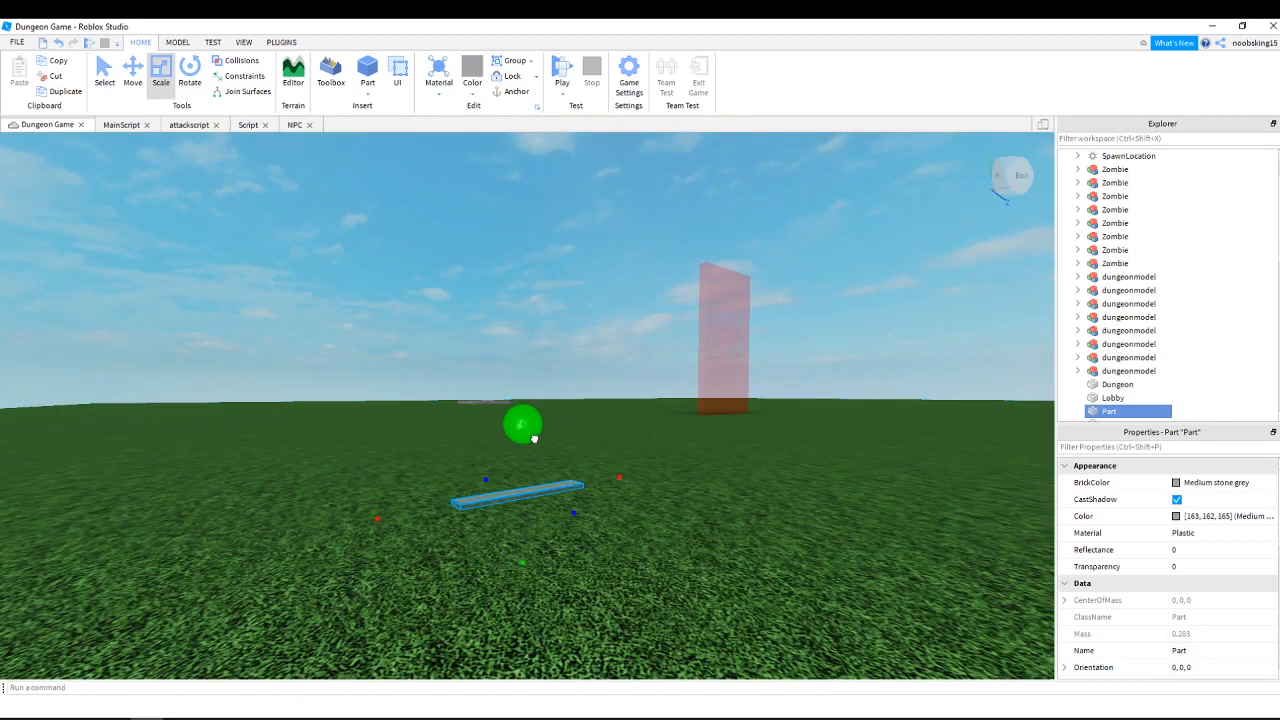
Stretch the thin strip lengthwise into a beam more than twice as long.
right_drag(562, 426, 563, 430)
key(d)
key(s)
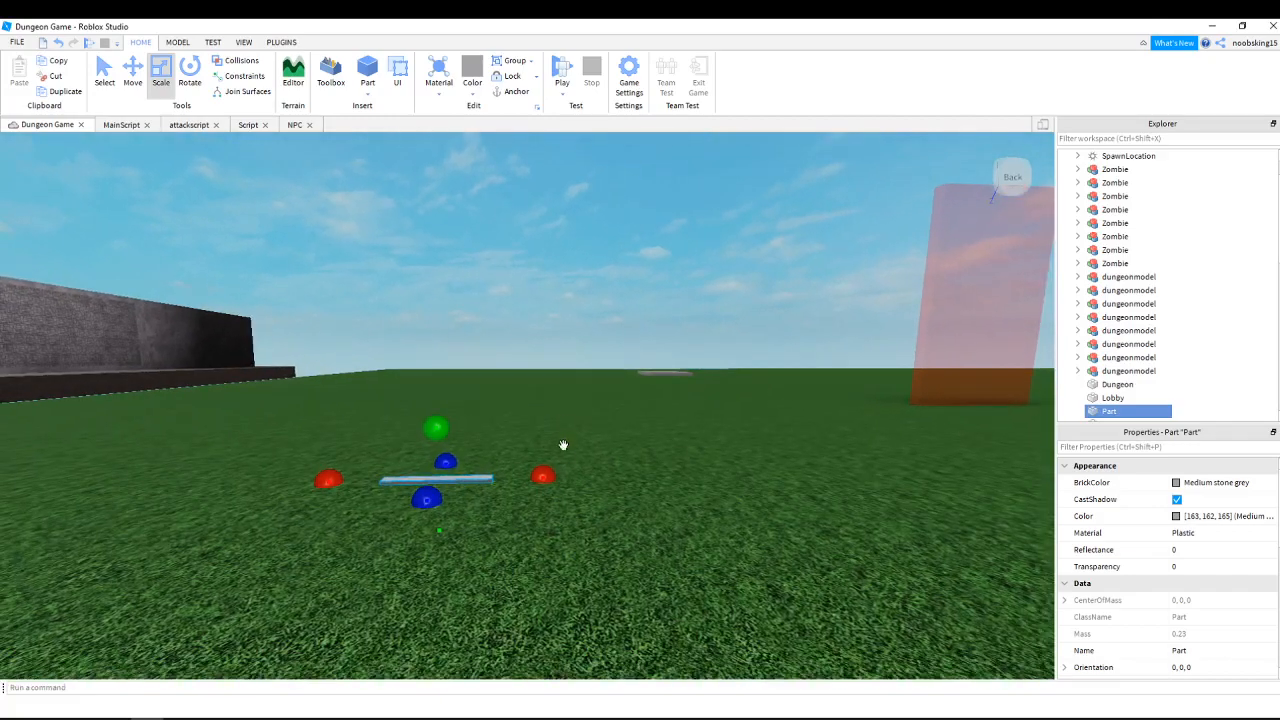
drag(553, 476, 845, 477)
right_drag(785, 377, 794, 410)
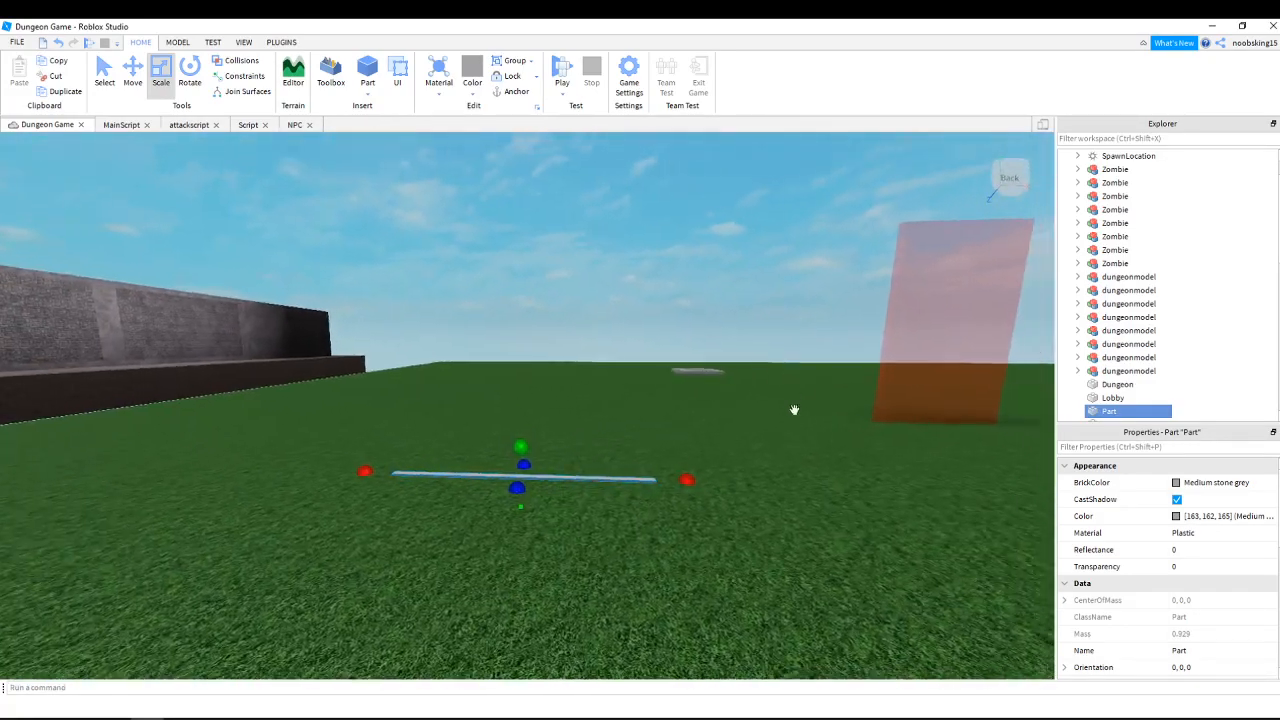
key(w)
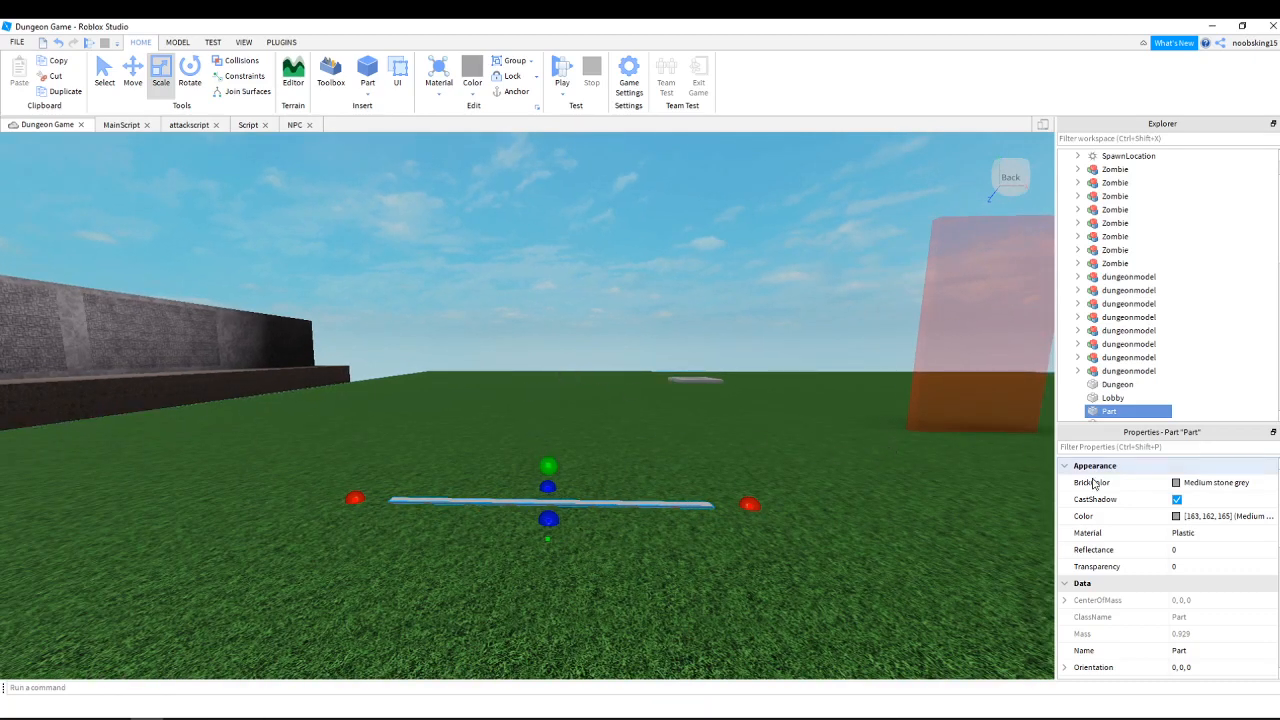
Set the beam part's BrickColor to Toothpaste and its material to Neon.
click(1200, 482)
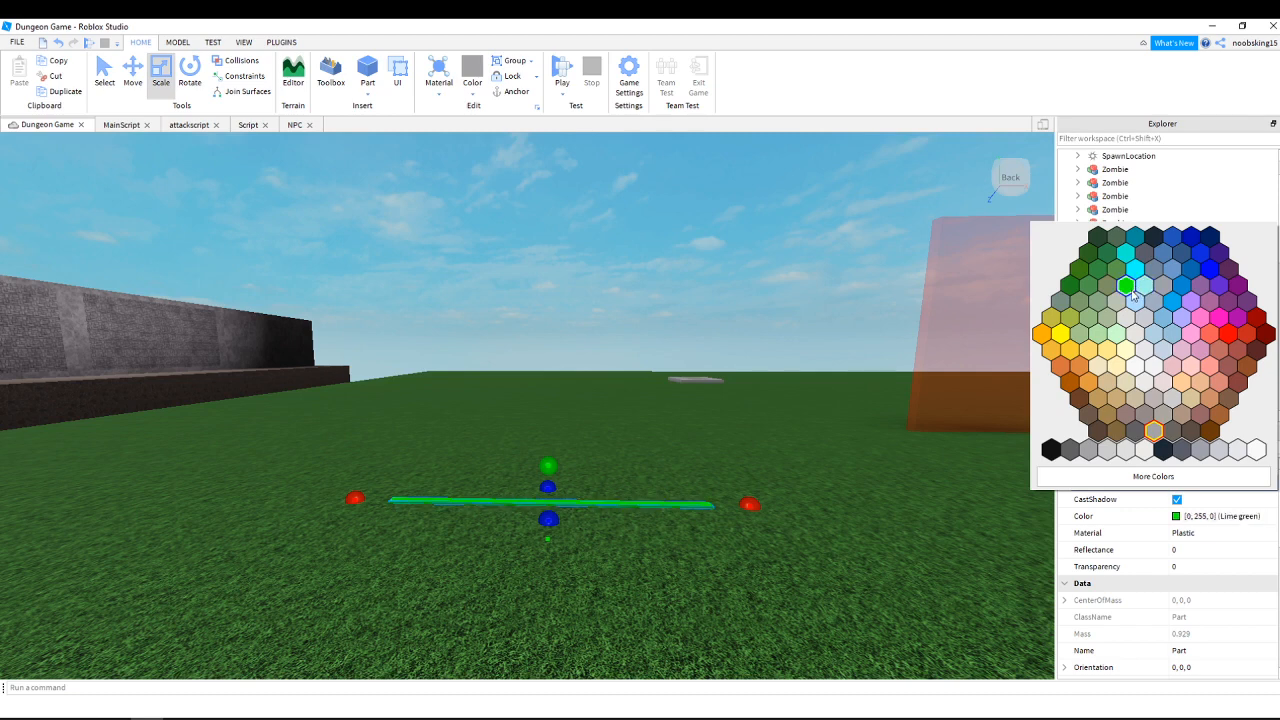
click(1137, 272)
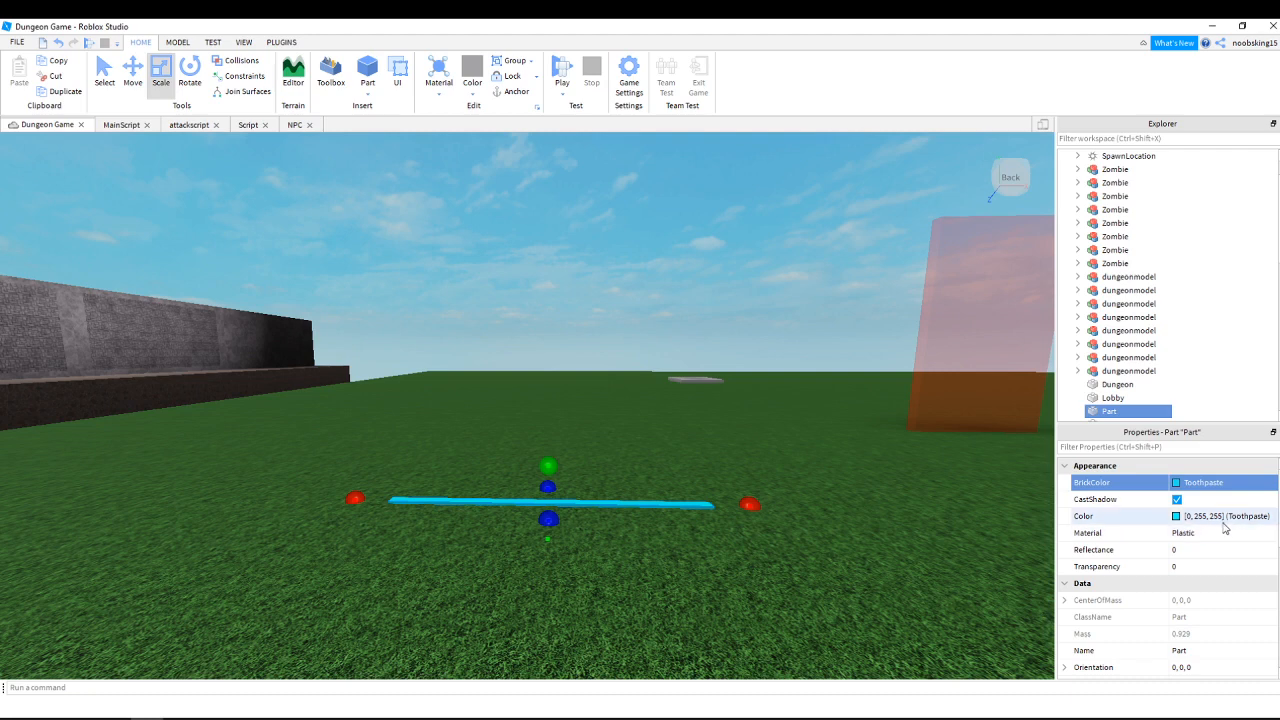
click(1195, 535)
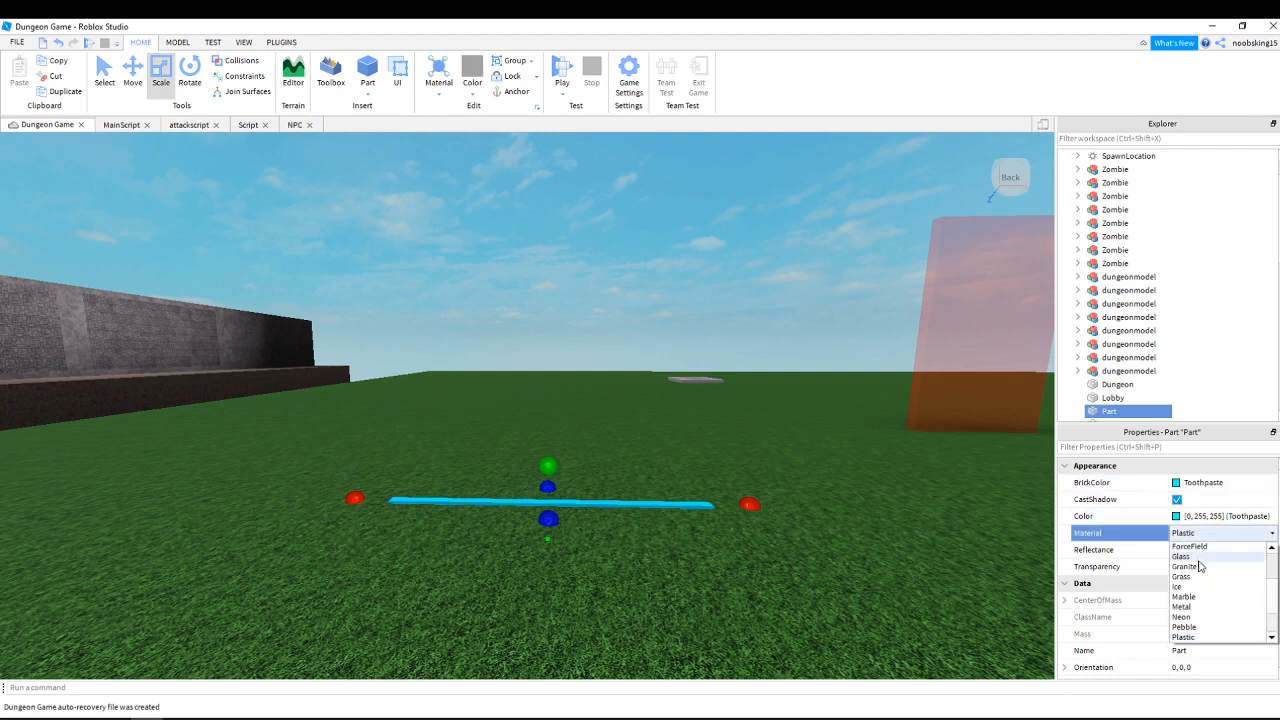
click(1198, 617)
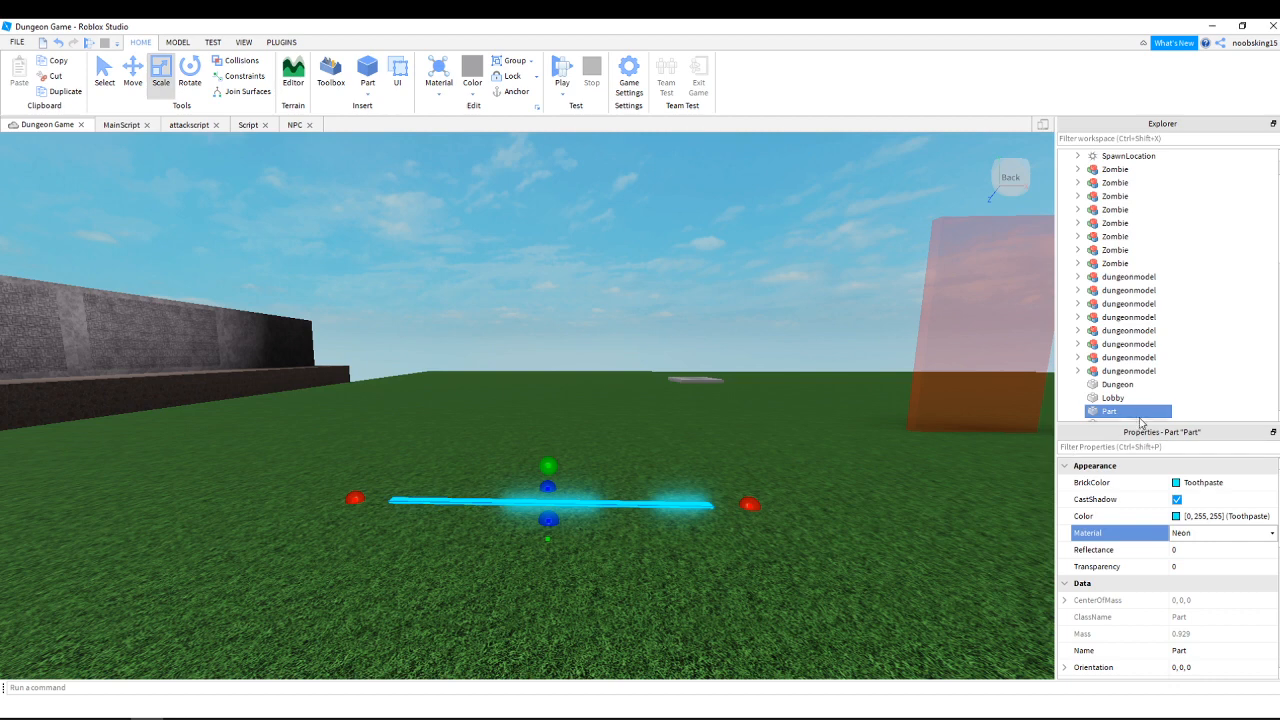
Rename the beam part as slashbeam and add a PointLight inside it.
scroll(1125, 330, down, 3)
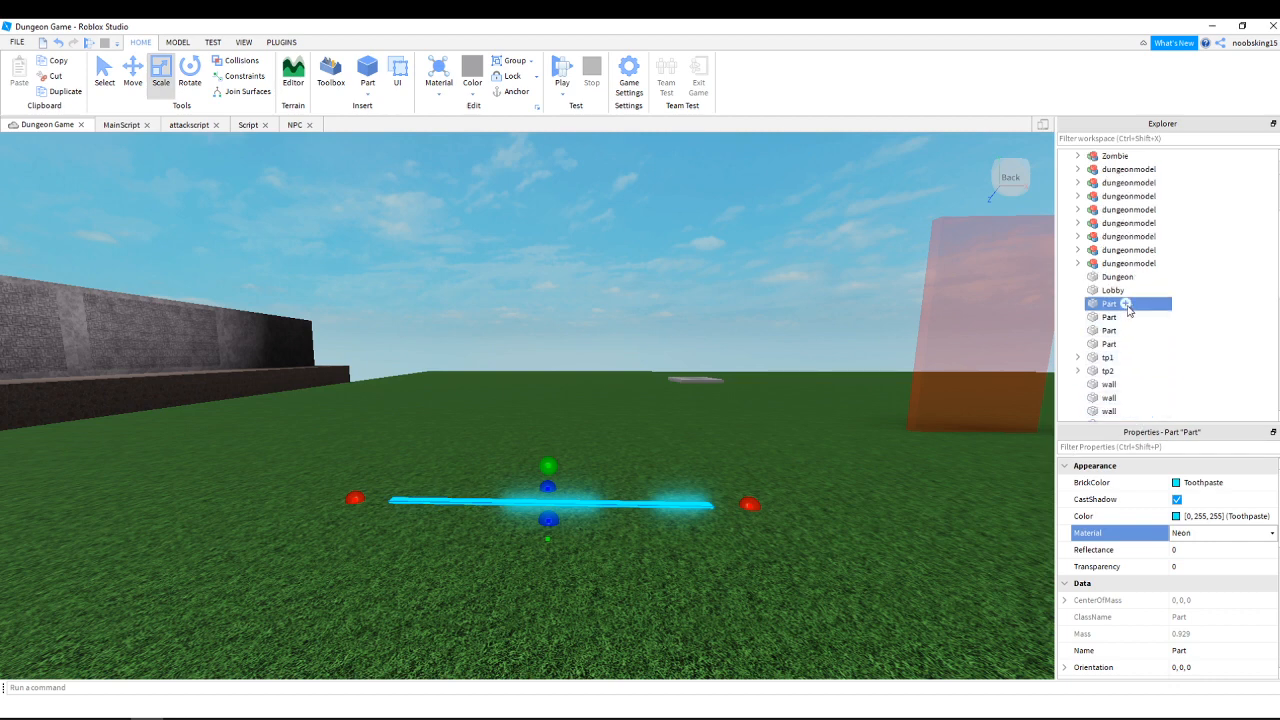
double_click(1112, 304)
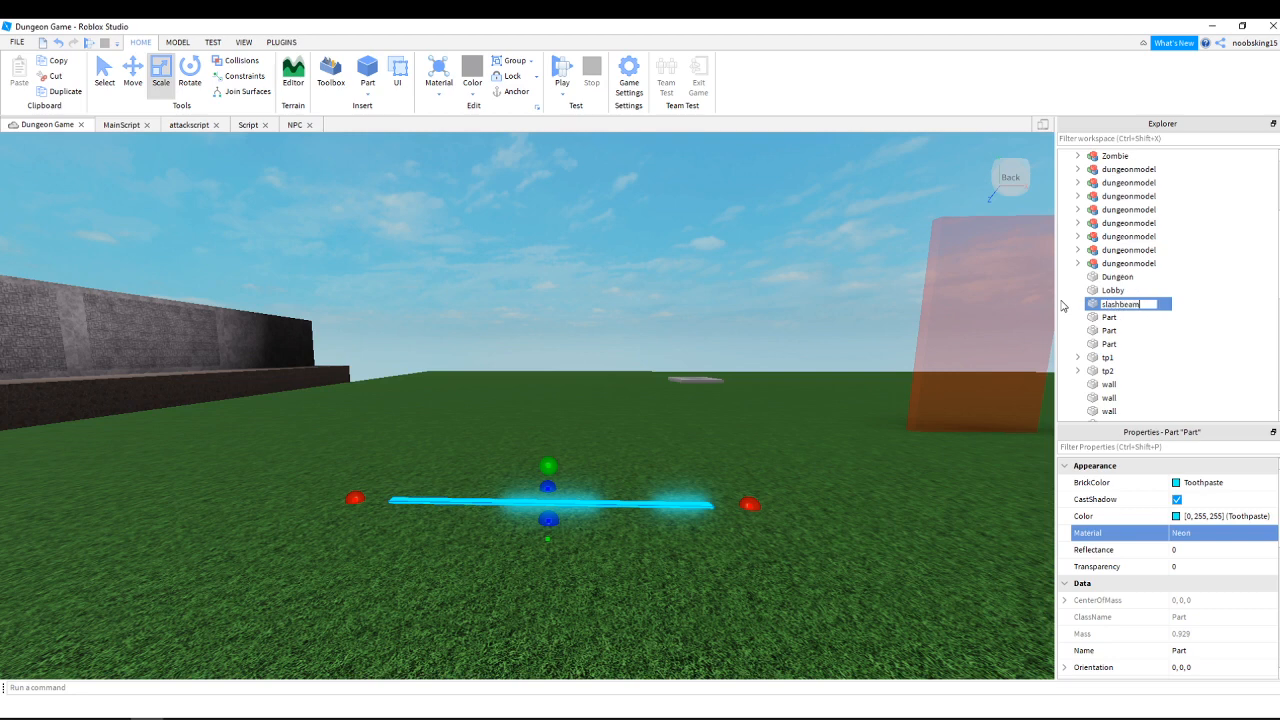
click(1149, 304)
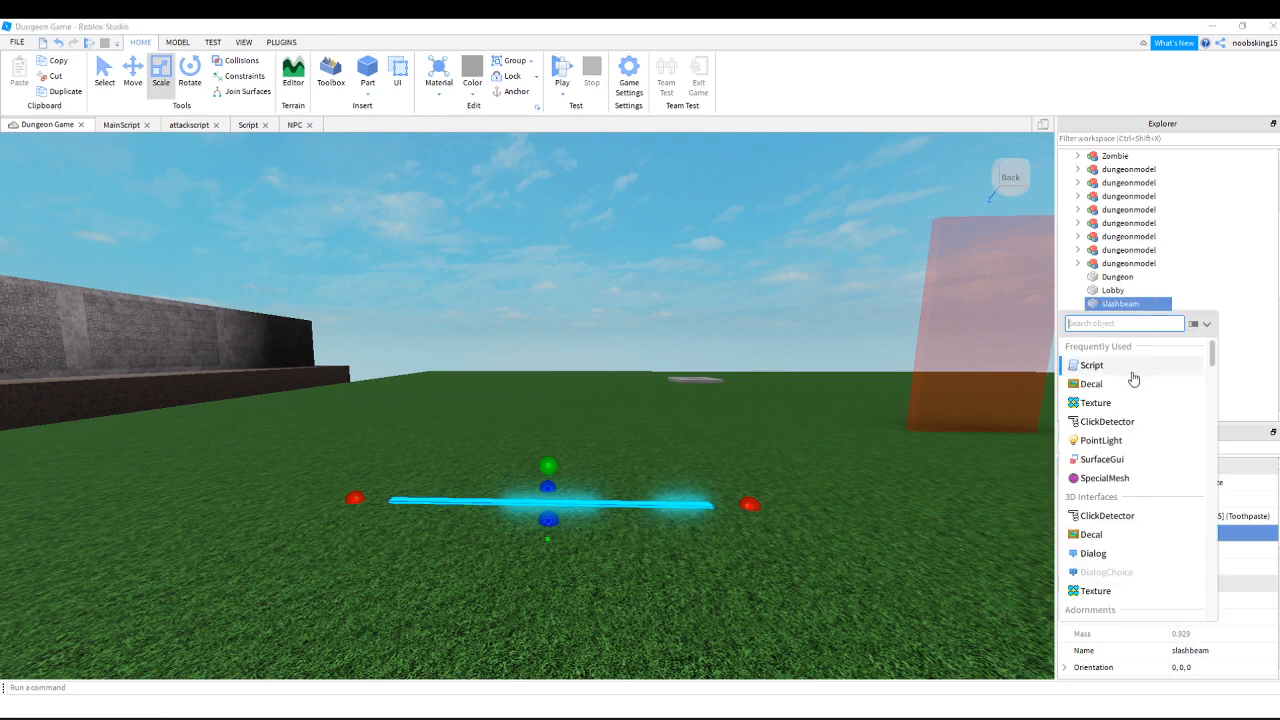
click(1080, 442)
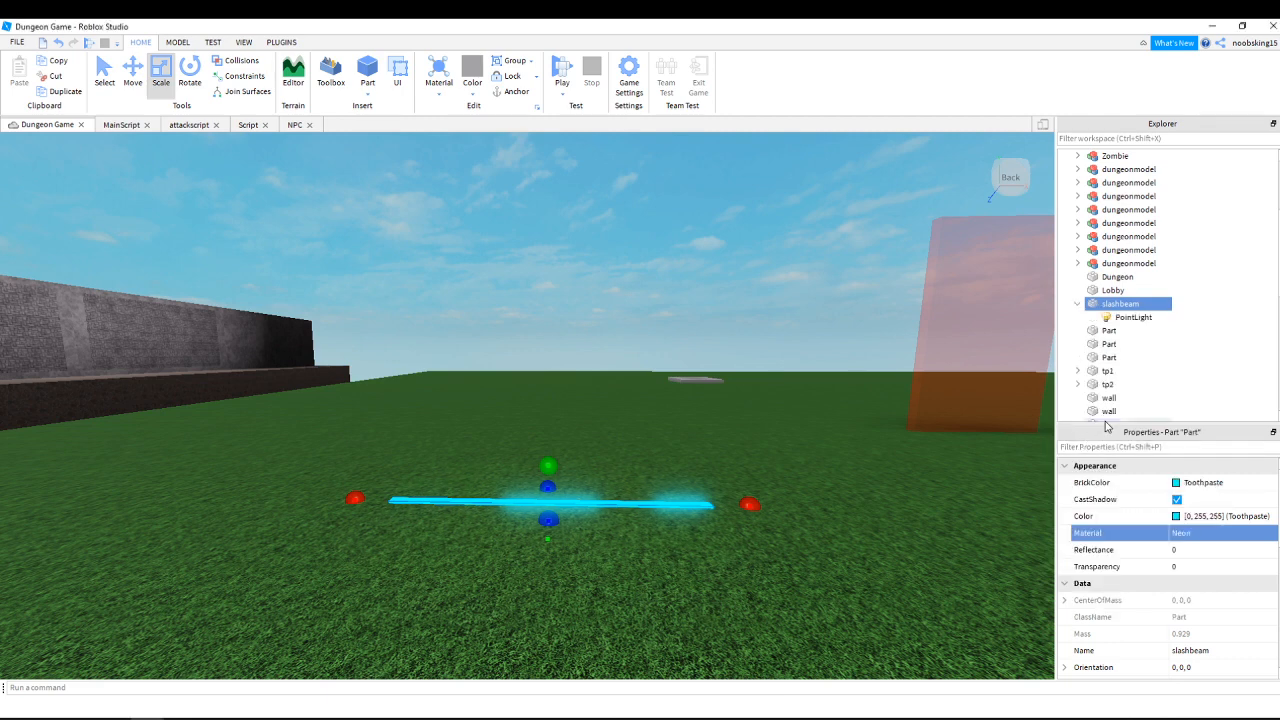
click(1132, 317)
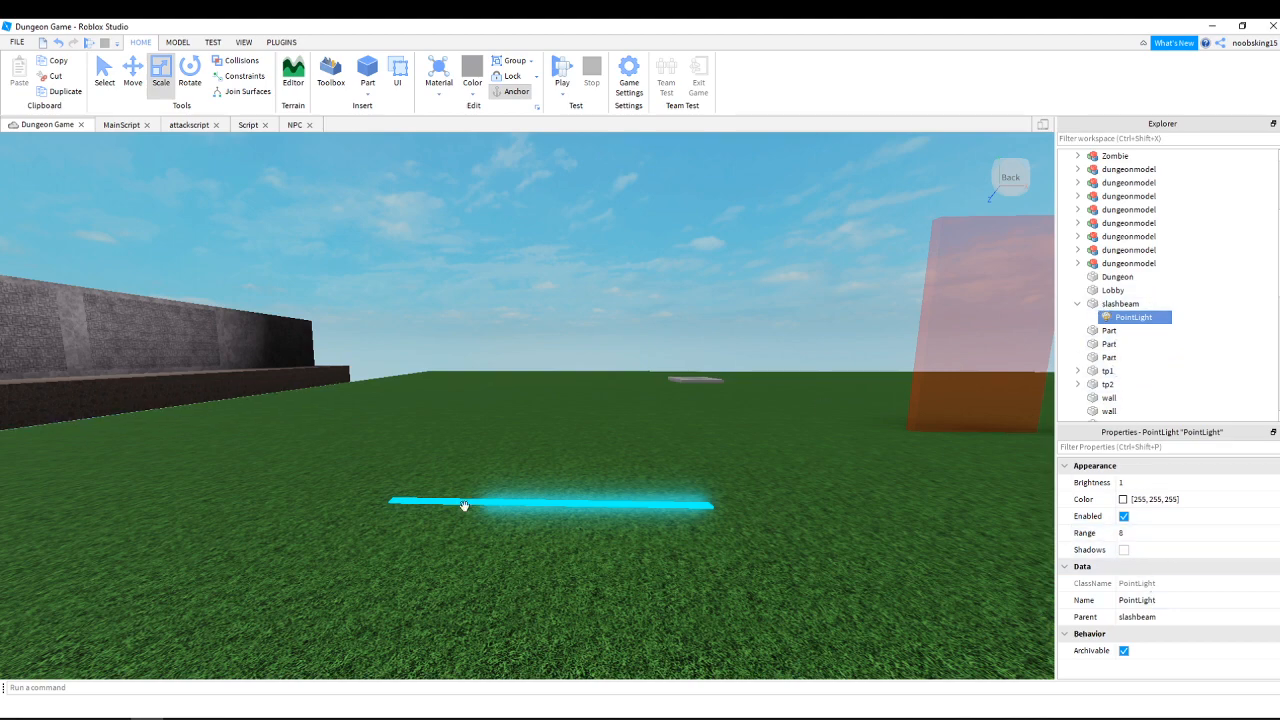
middle_drag(466, 506, 459, 474)
right_drag(459, 474, 458, 474)
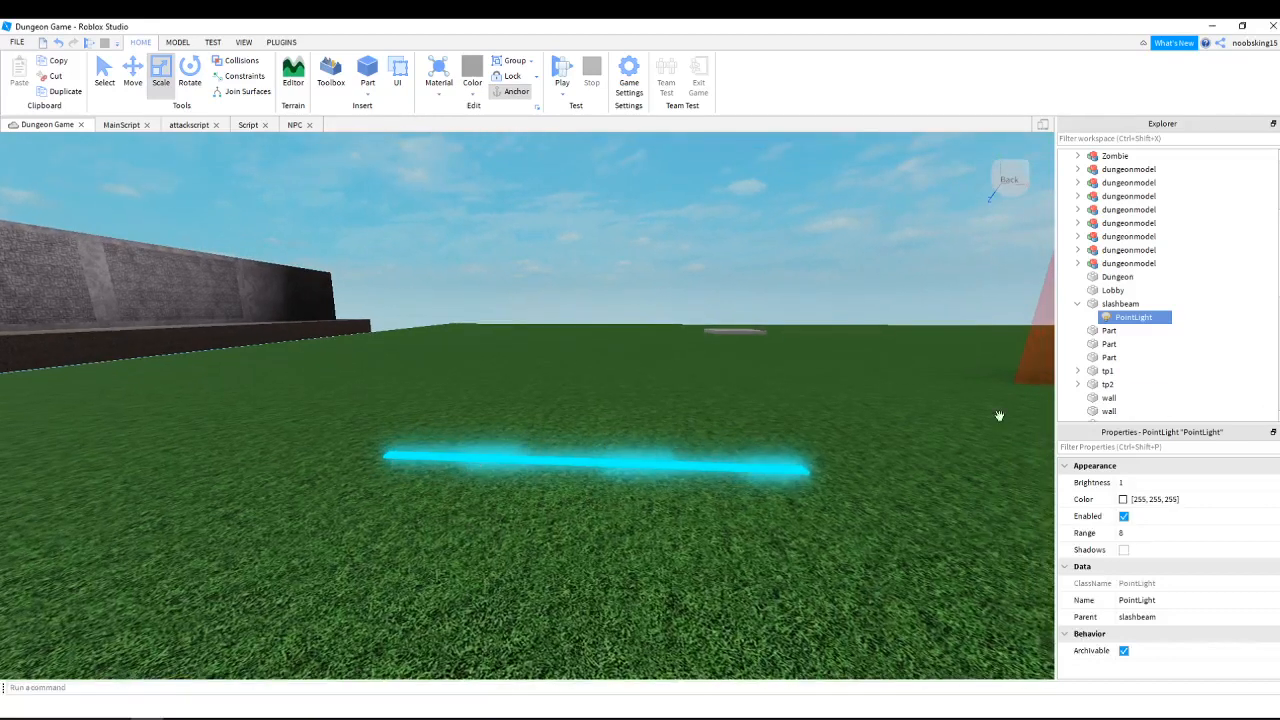
Add a SpotLight inside the slashbeam part.
click(1120, 304)
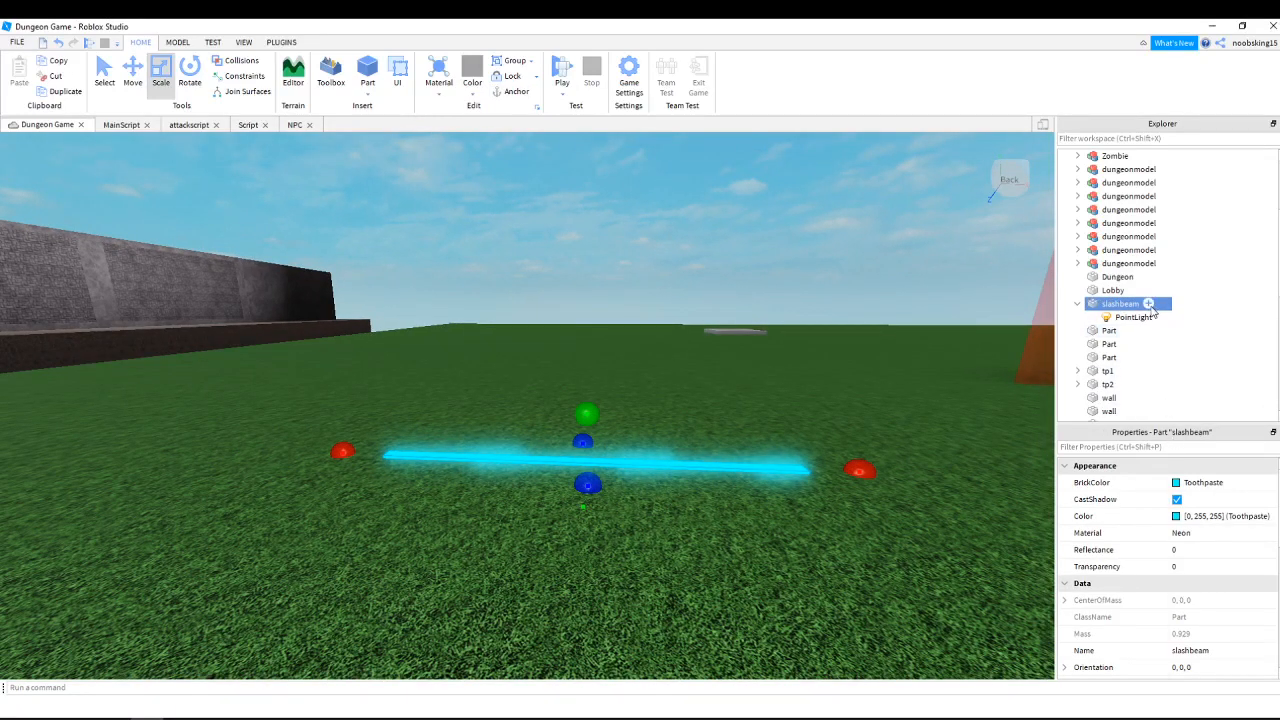
click(1149, 304)
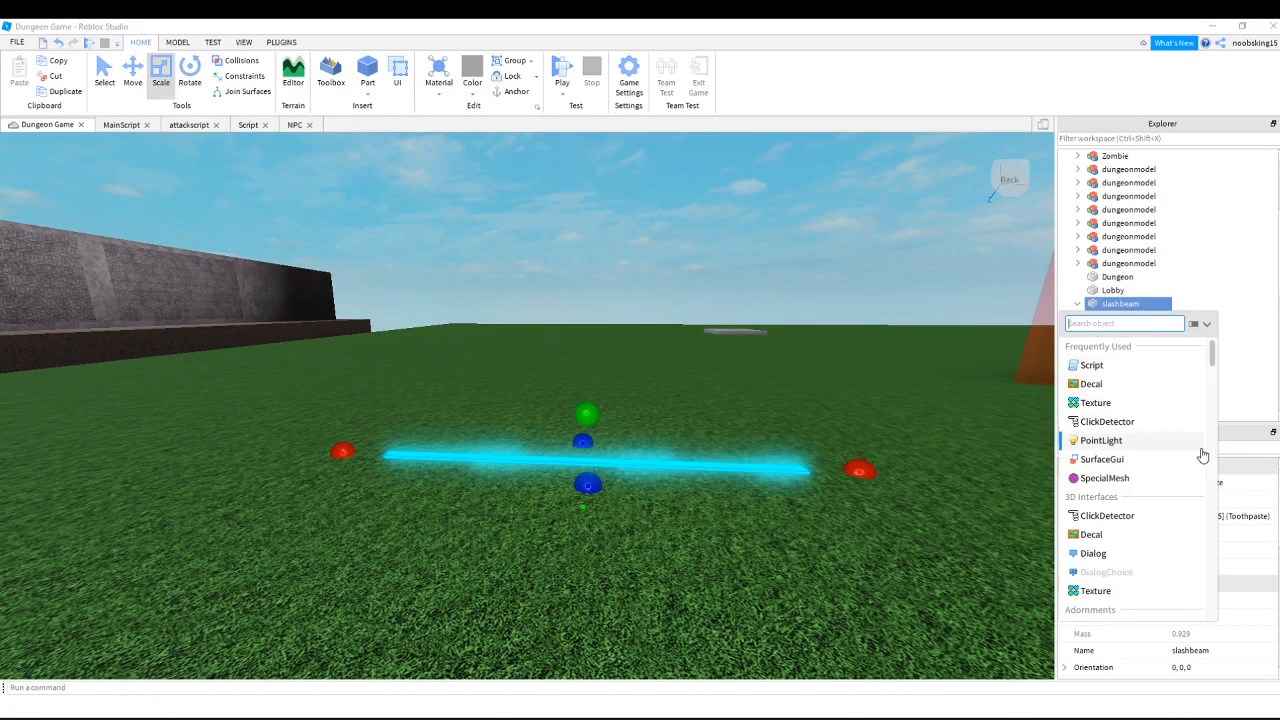
text(lig)
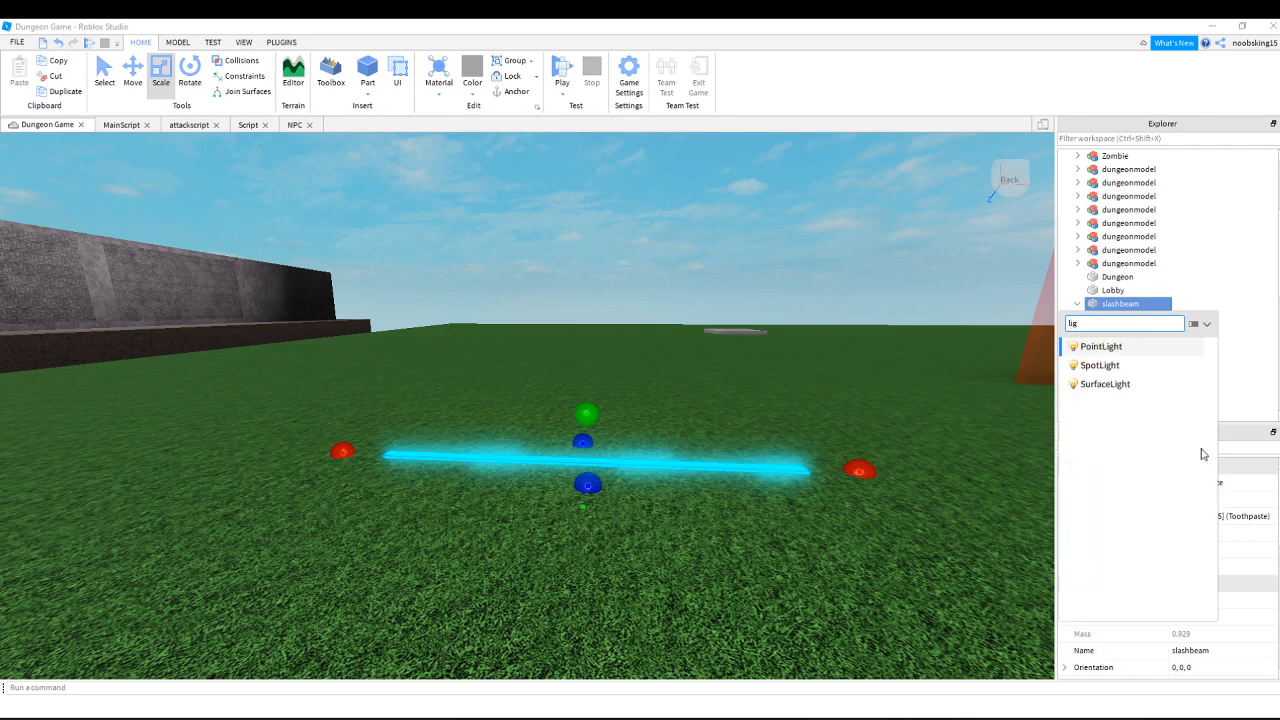
click(1097, 365)
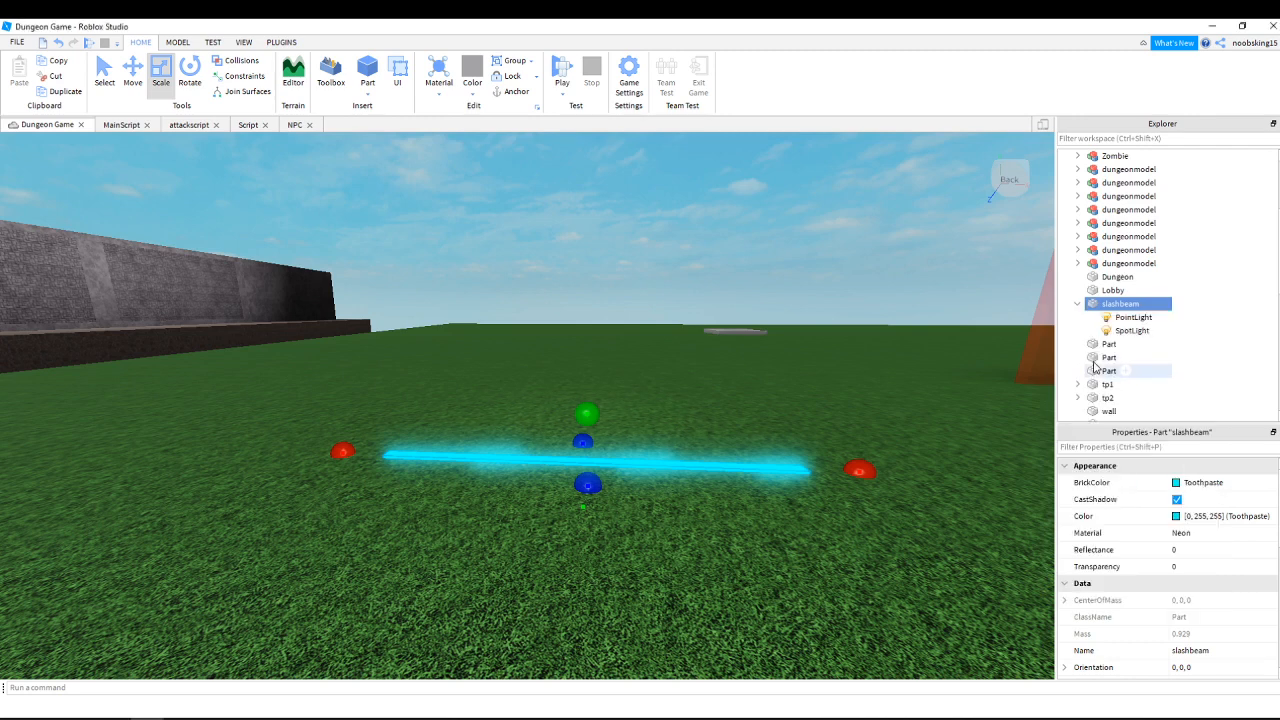
Set the SpotLight's brightness to 10 and its face to Bottom.
click(1133, 330)
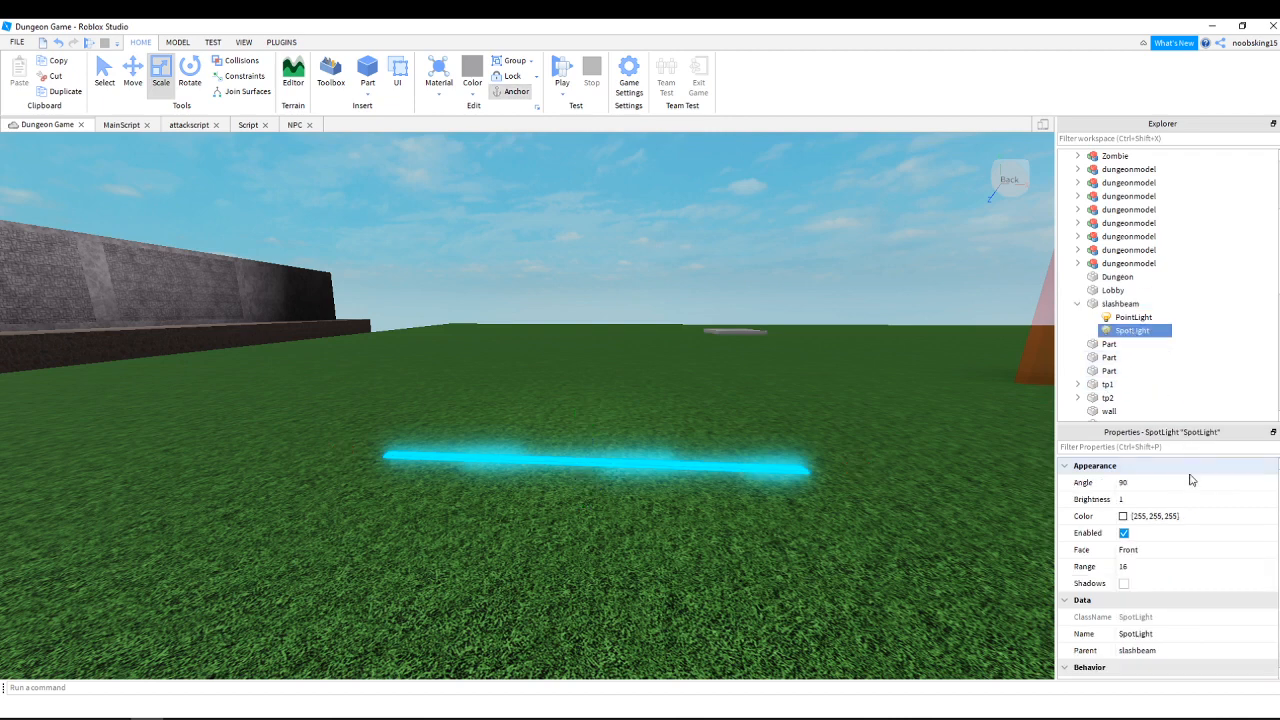
click(1145, 499)
text(10)
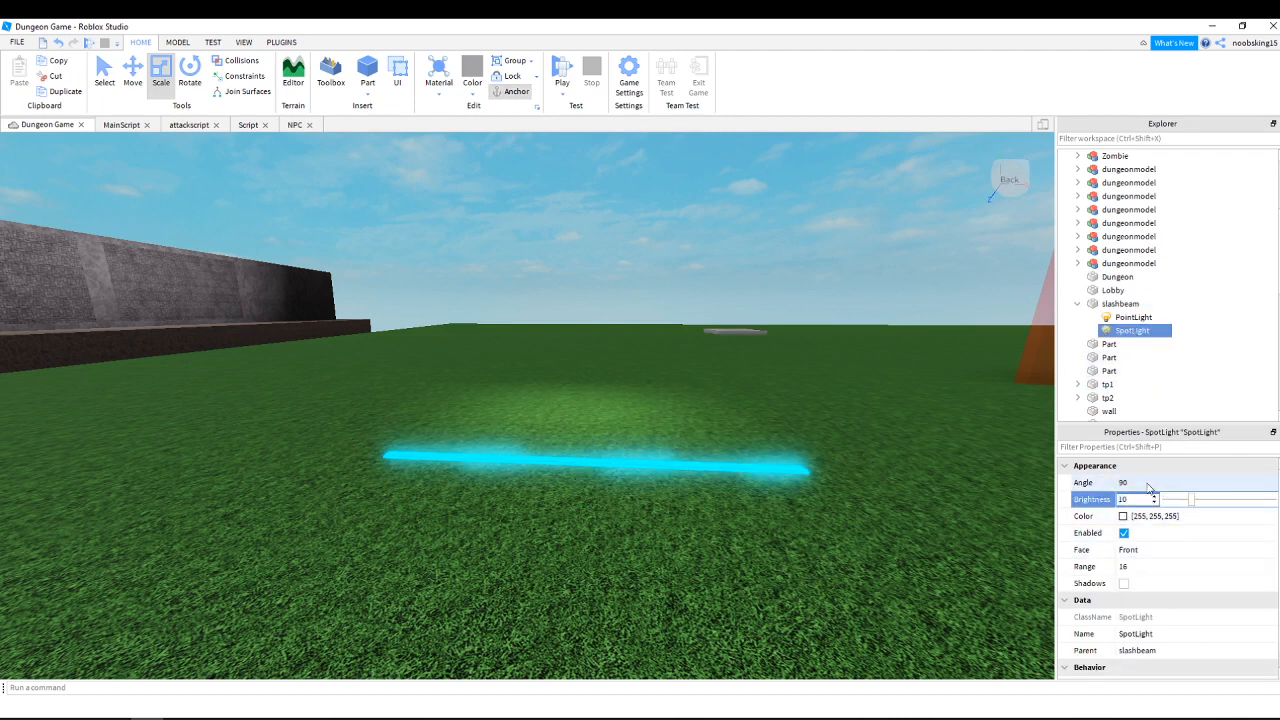
click(1153, 550)
click(1153, 552)
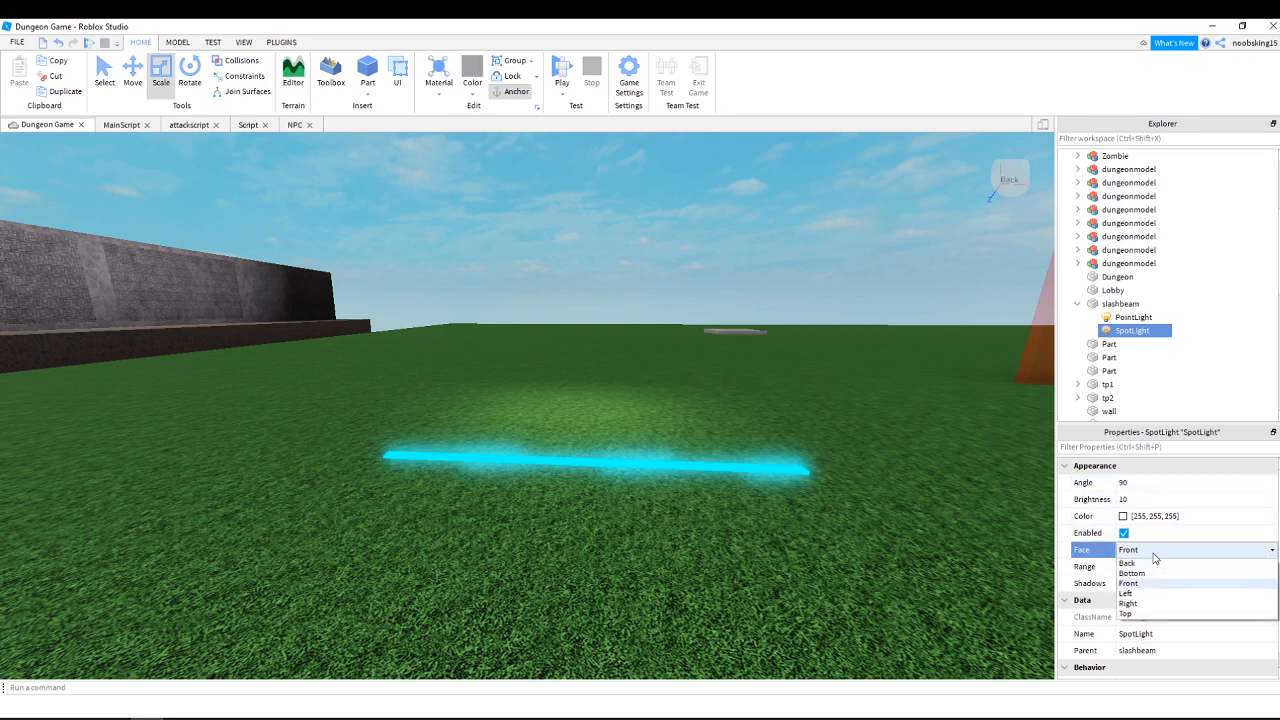
click(1158, 574)
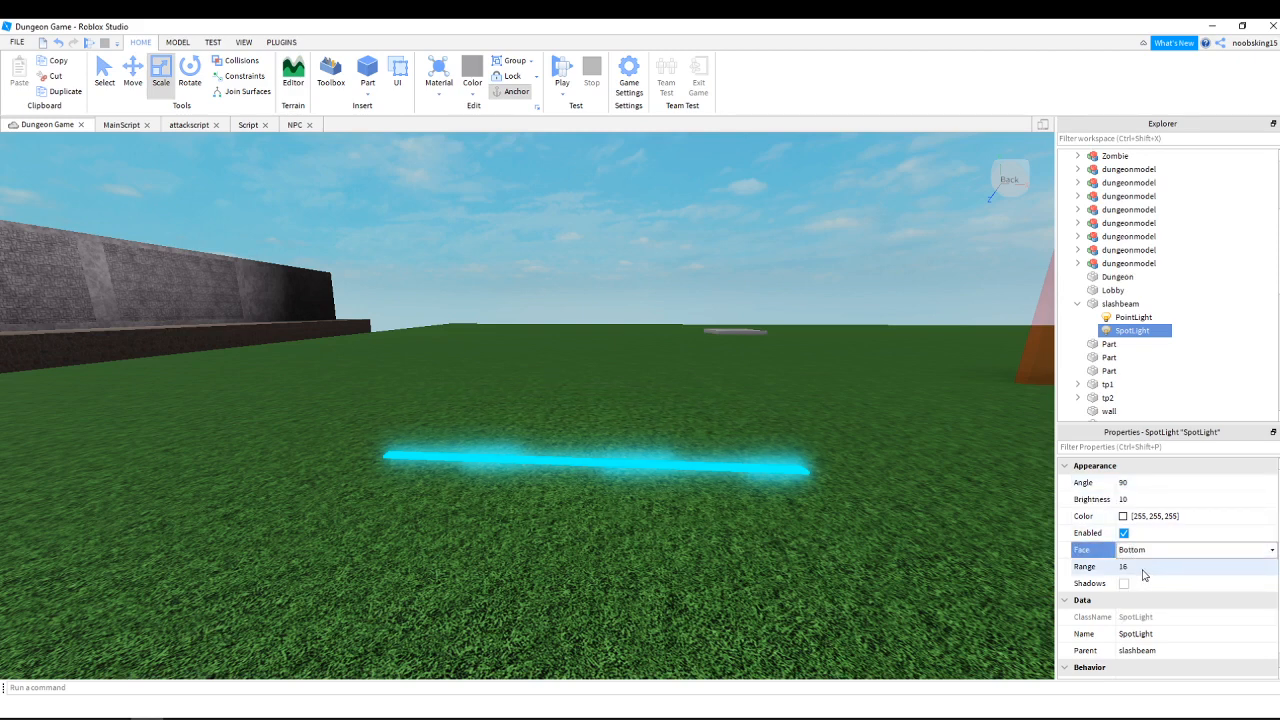
Try the SpotLight on the Back face, toggling it off and on to compare, and return the face to Bottom.
click(1150, 550)
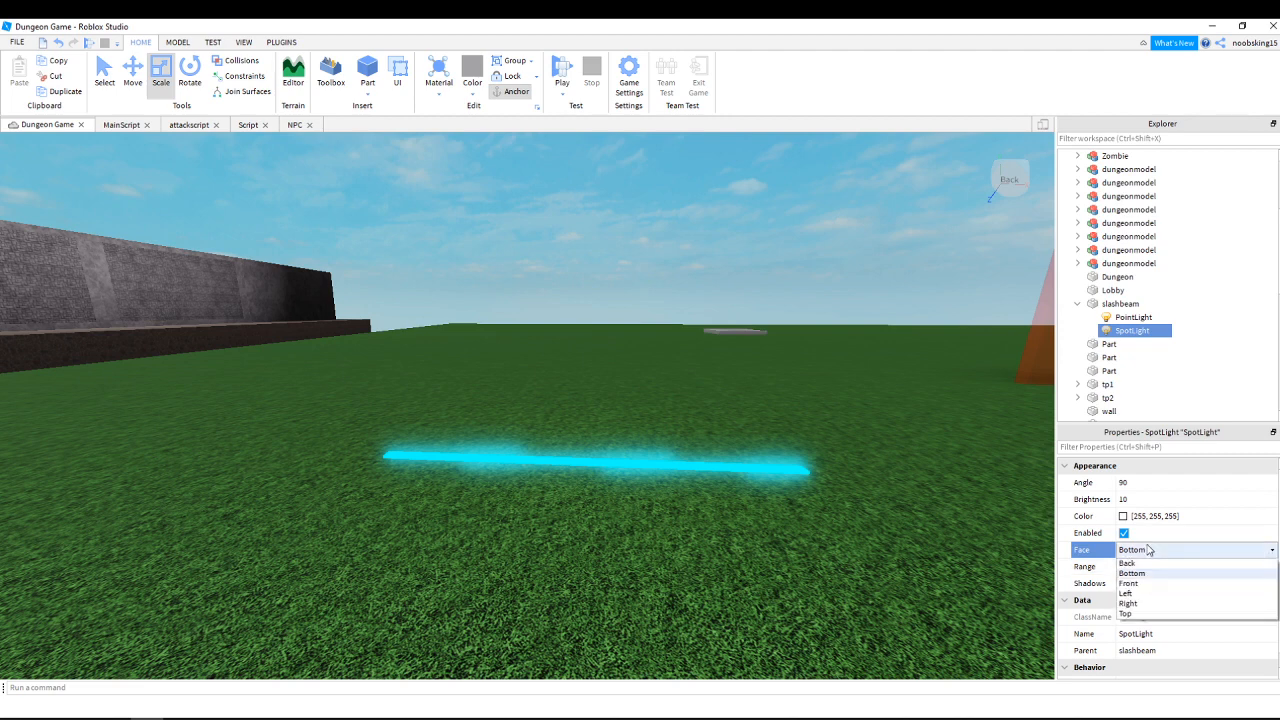
click(1157, 565)
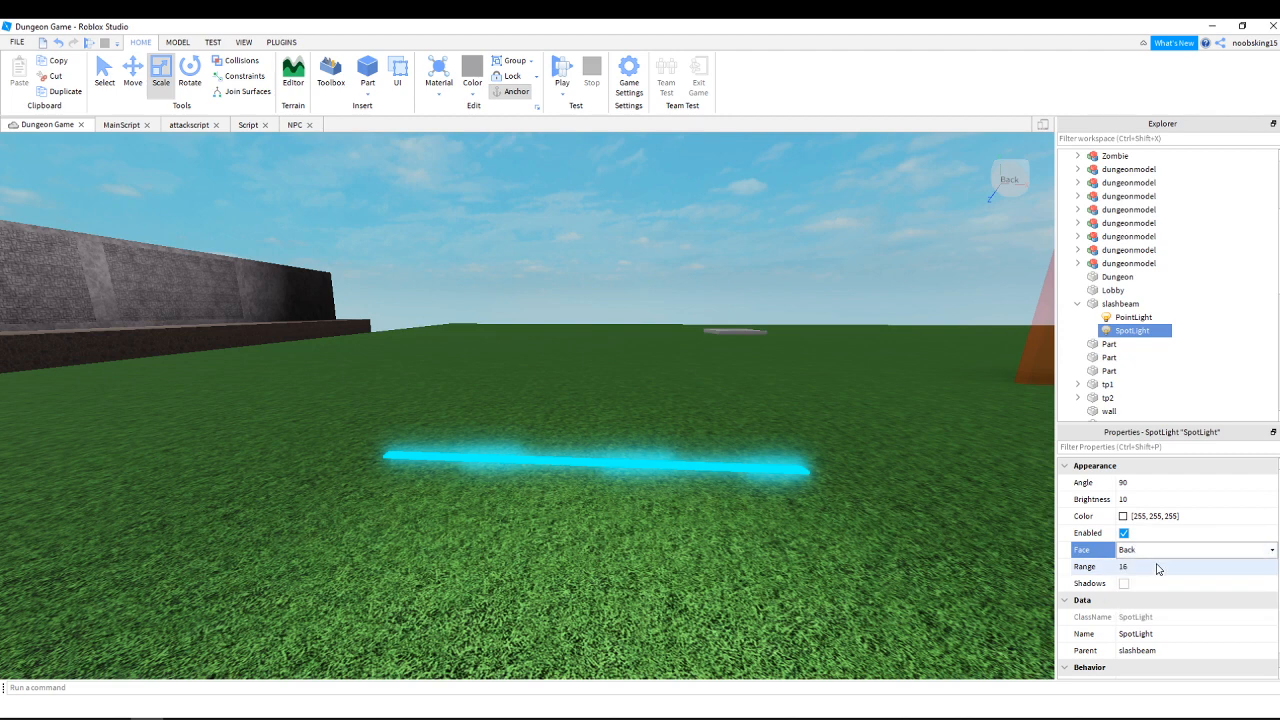
click(1157, 551)
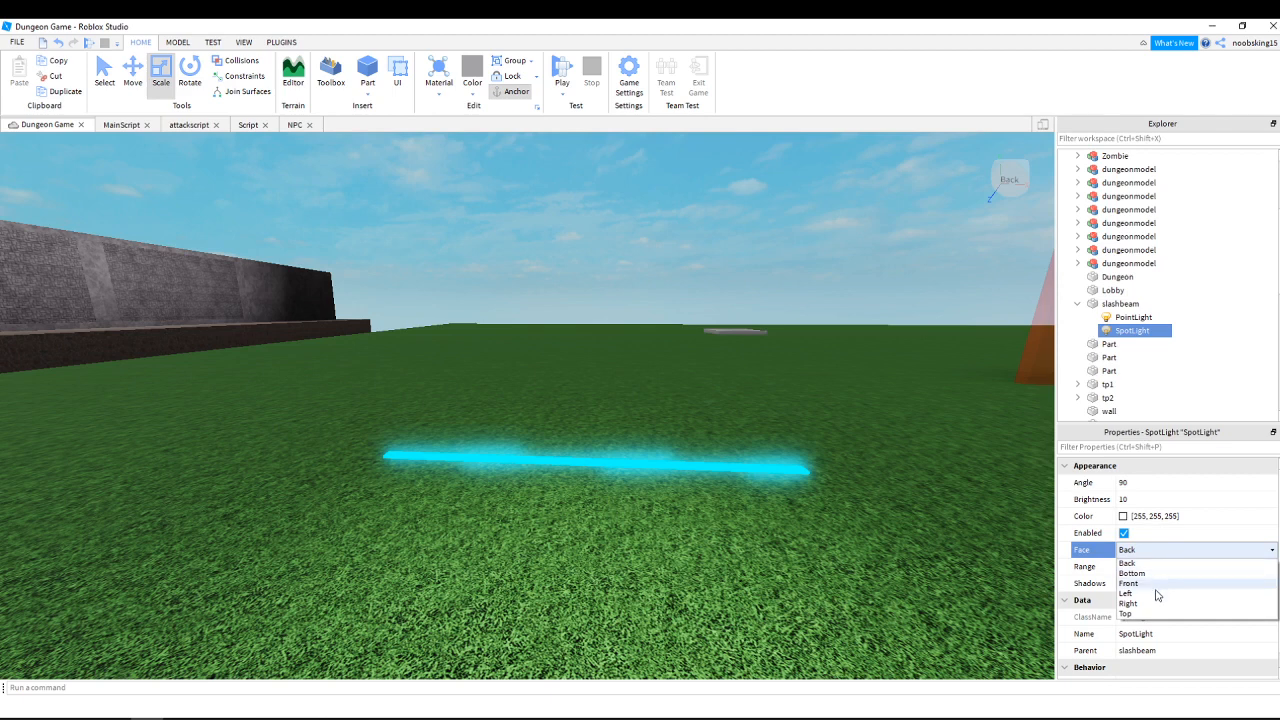
click(1159, 566)
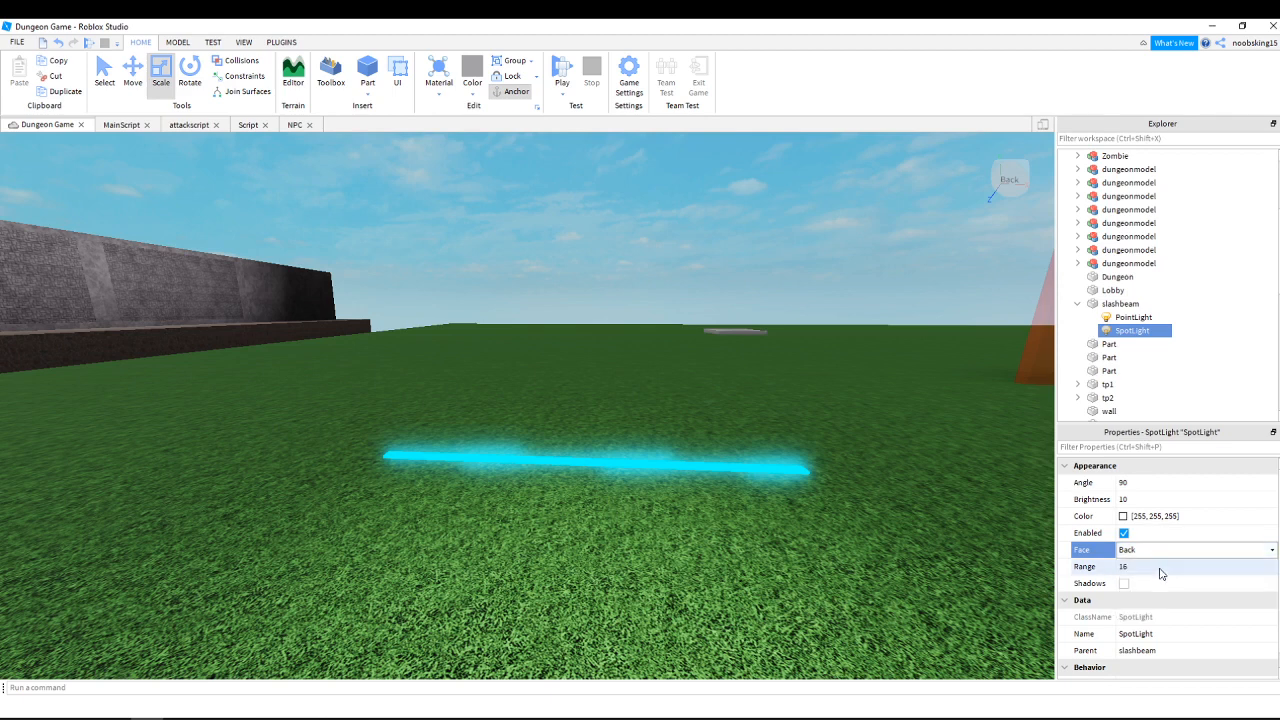
click(1152, 536)
click(1157, 551)
click(1157, 536)
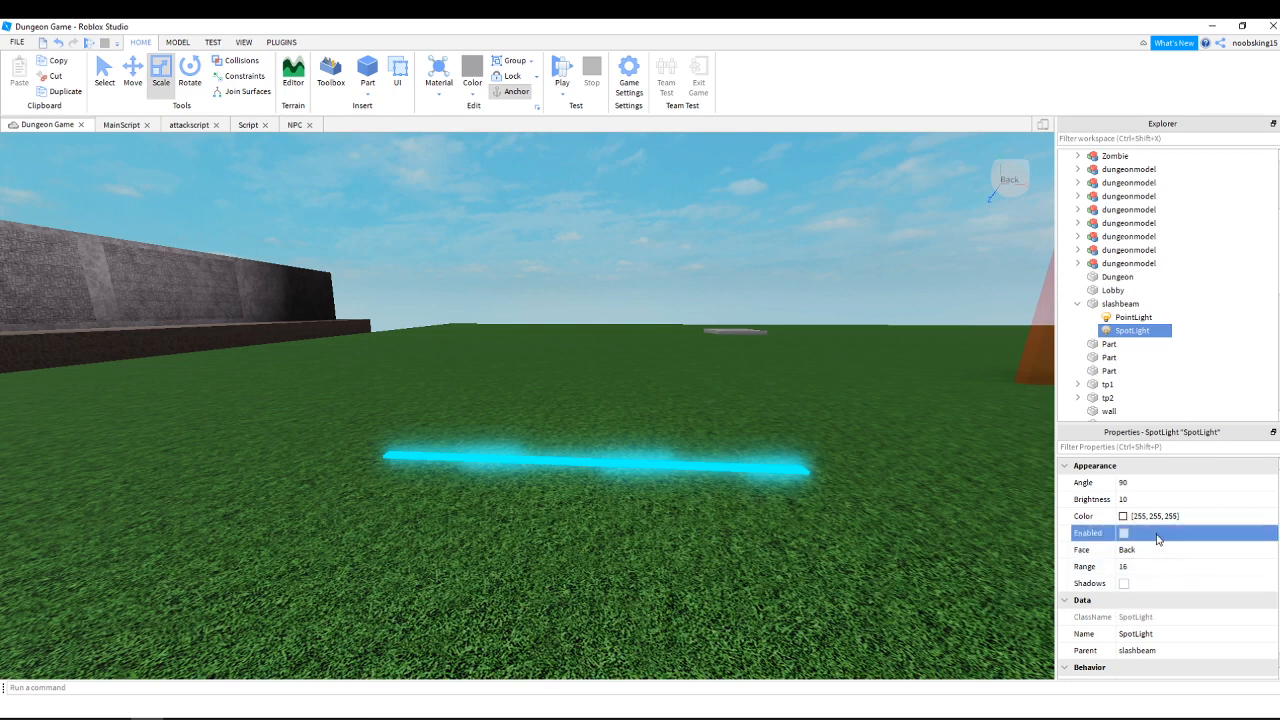
click(1163, 552)
click(1164, 551)
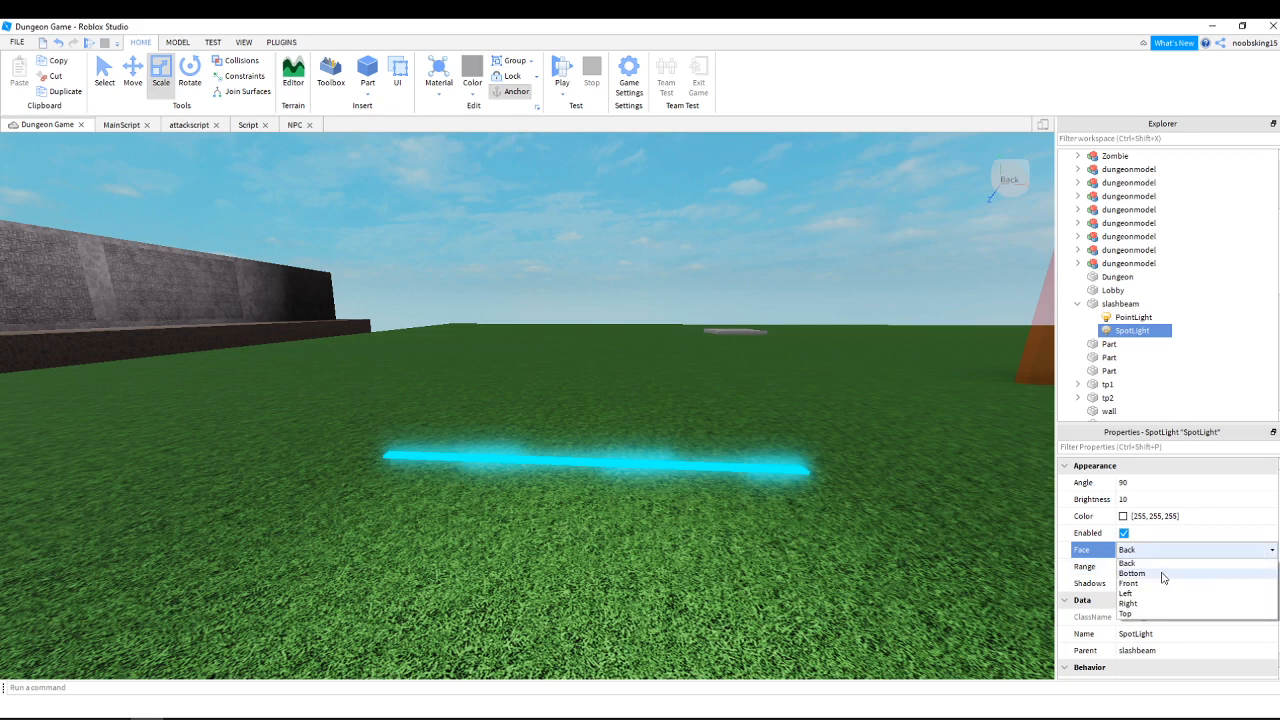
click(1165, 580)
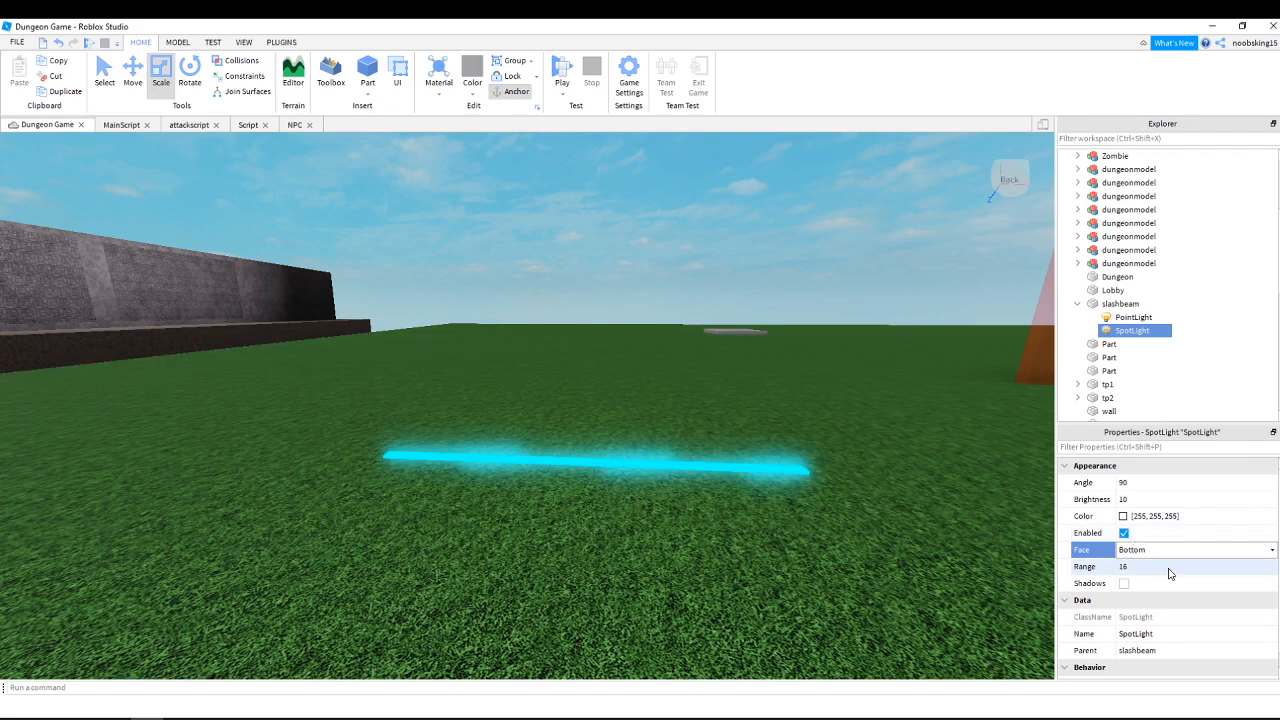
Set the SpotLight's color to cyan (0, 255, 255) and its range to 25.
scroll(1168, 560, down, 1)
click(1148, 503)
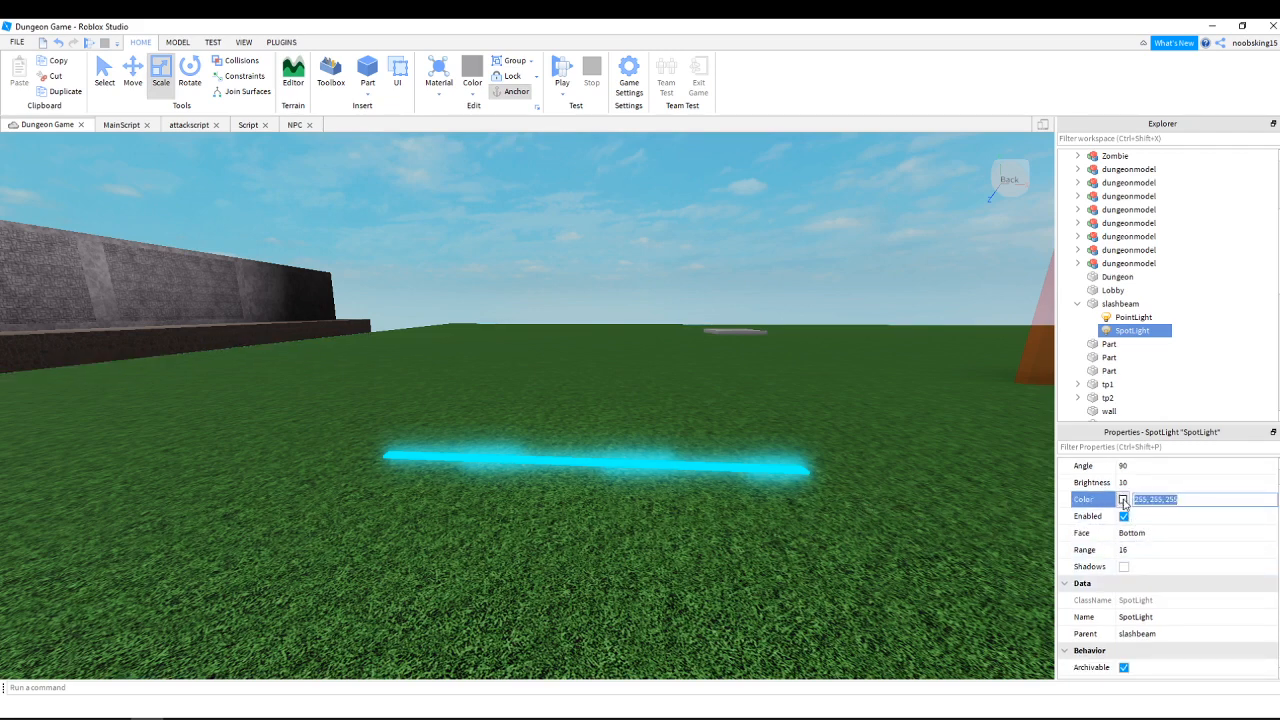
click(1123, 500)
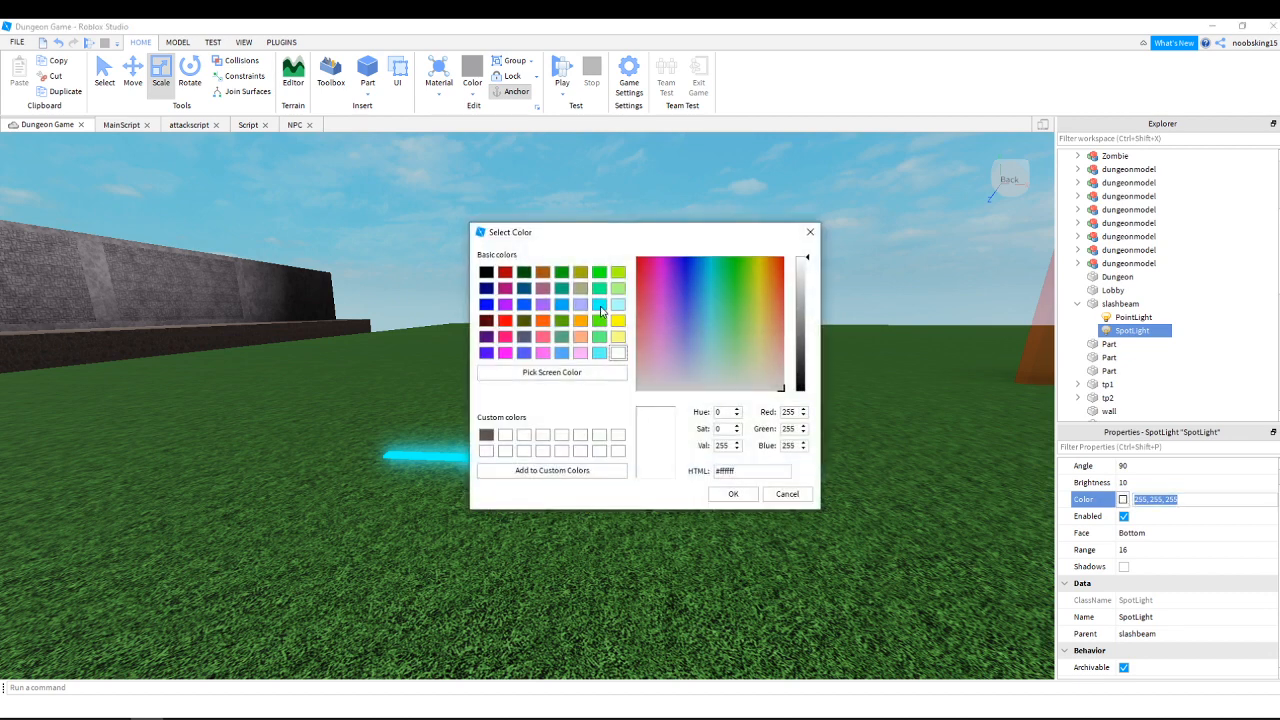
click(599, 305)
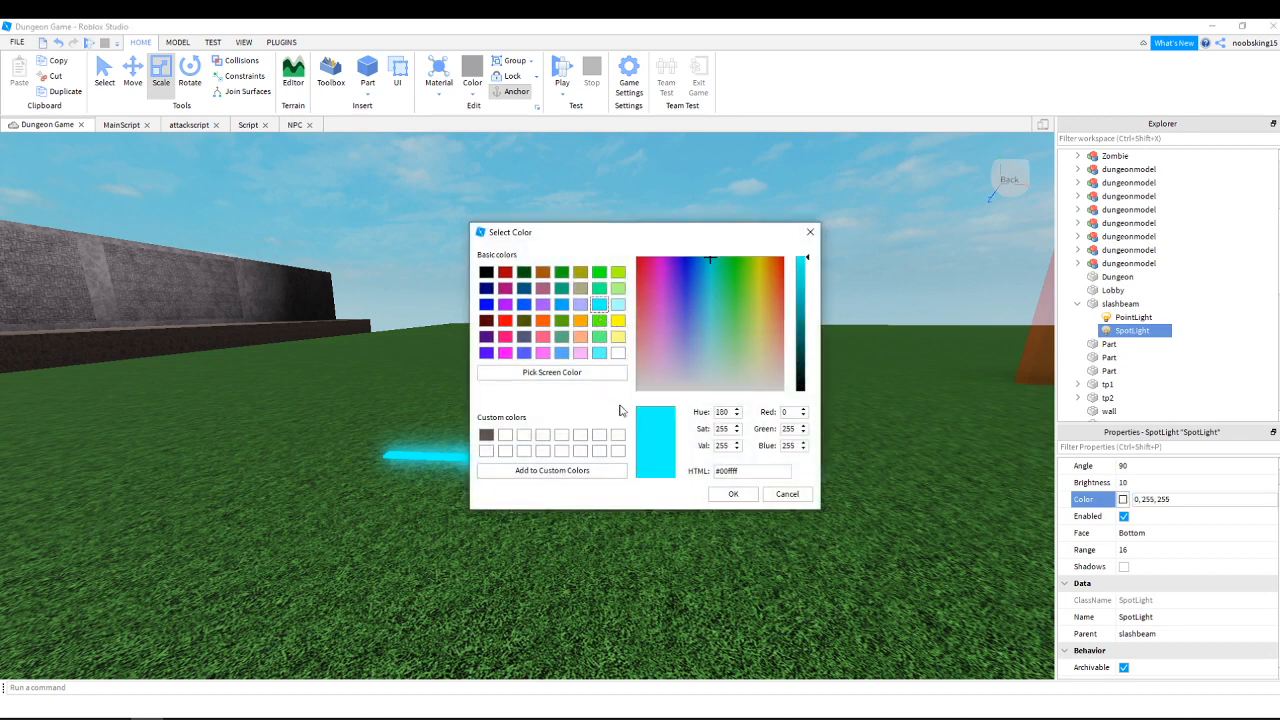
click(733, 494)
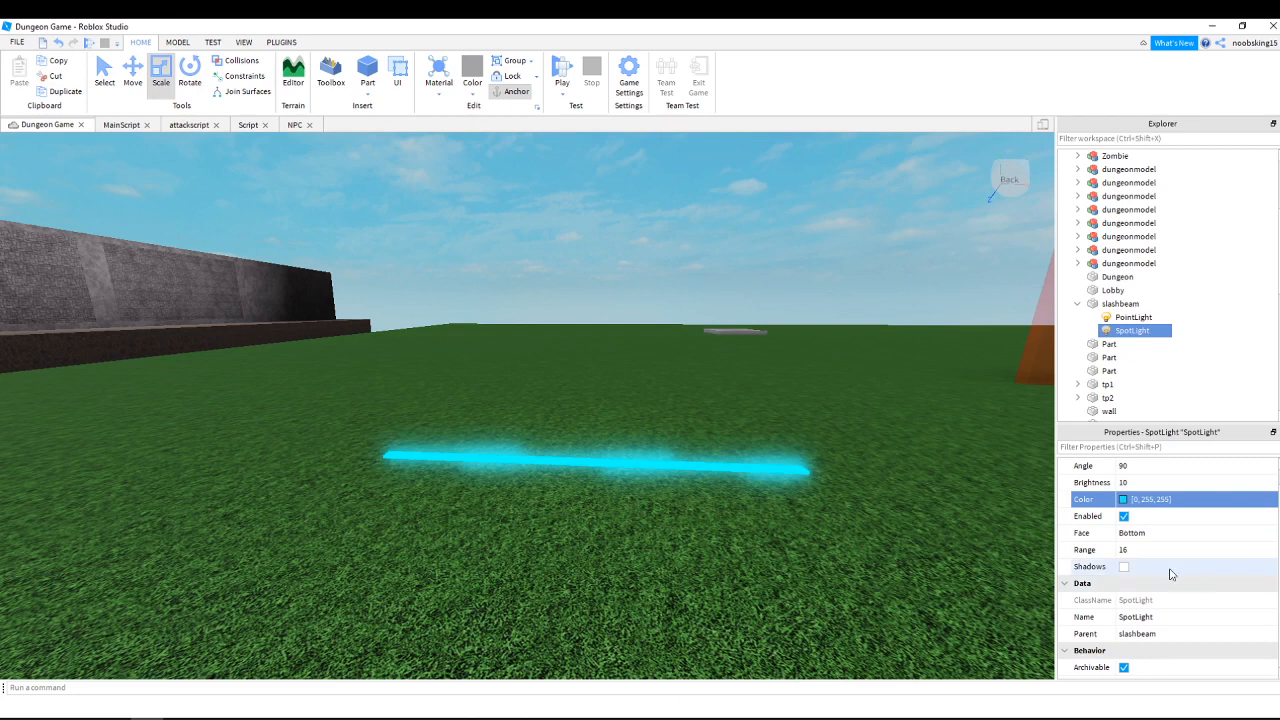
click(1125, 550)
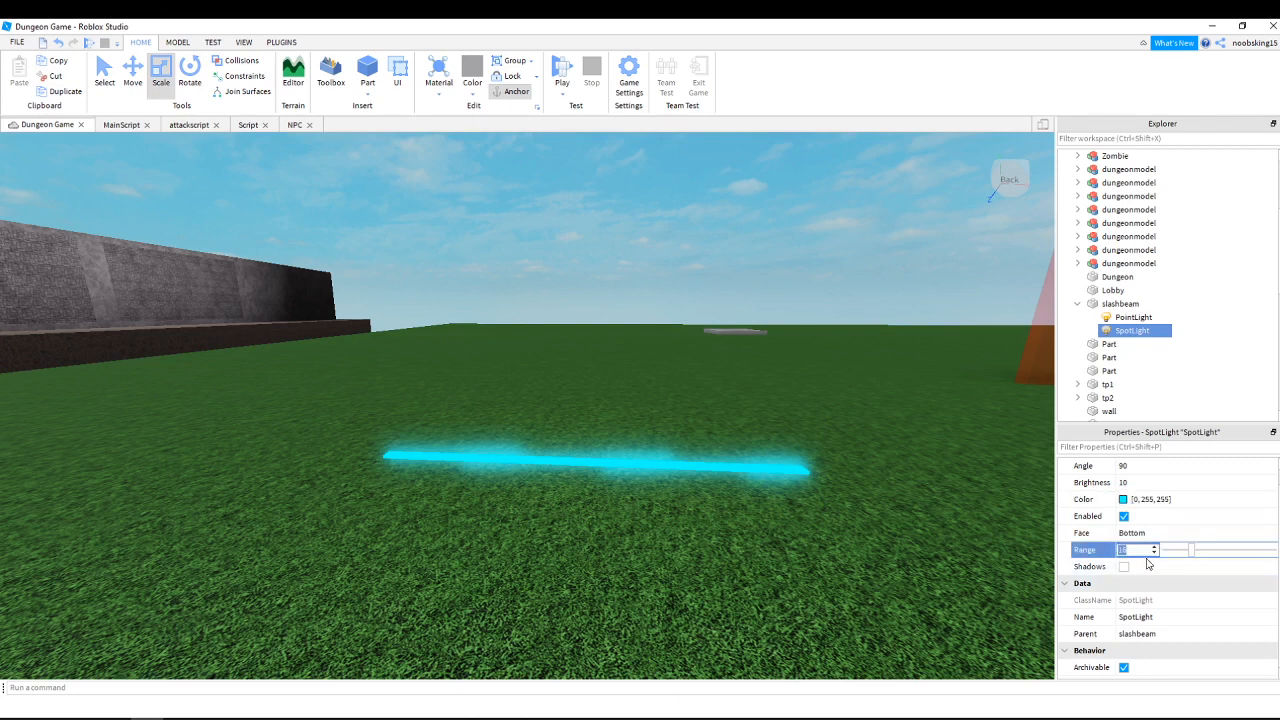
key(Return)
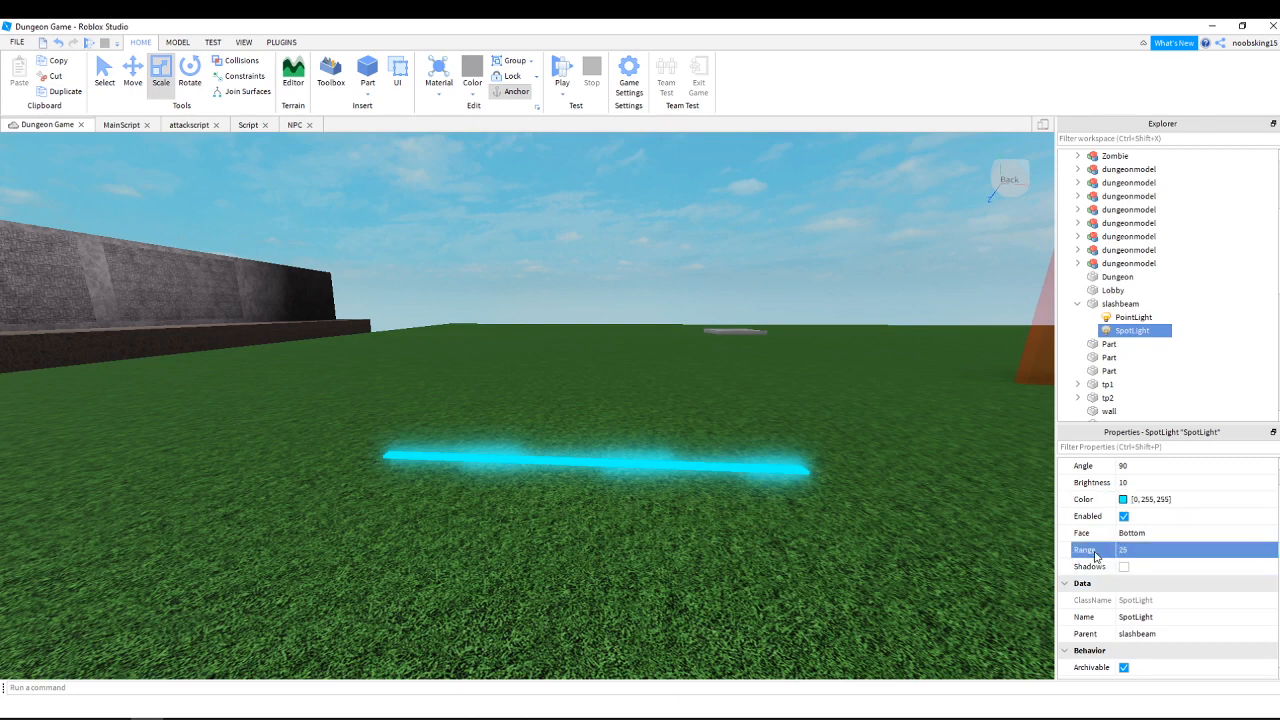
scroll(1174, 620, up, 1)
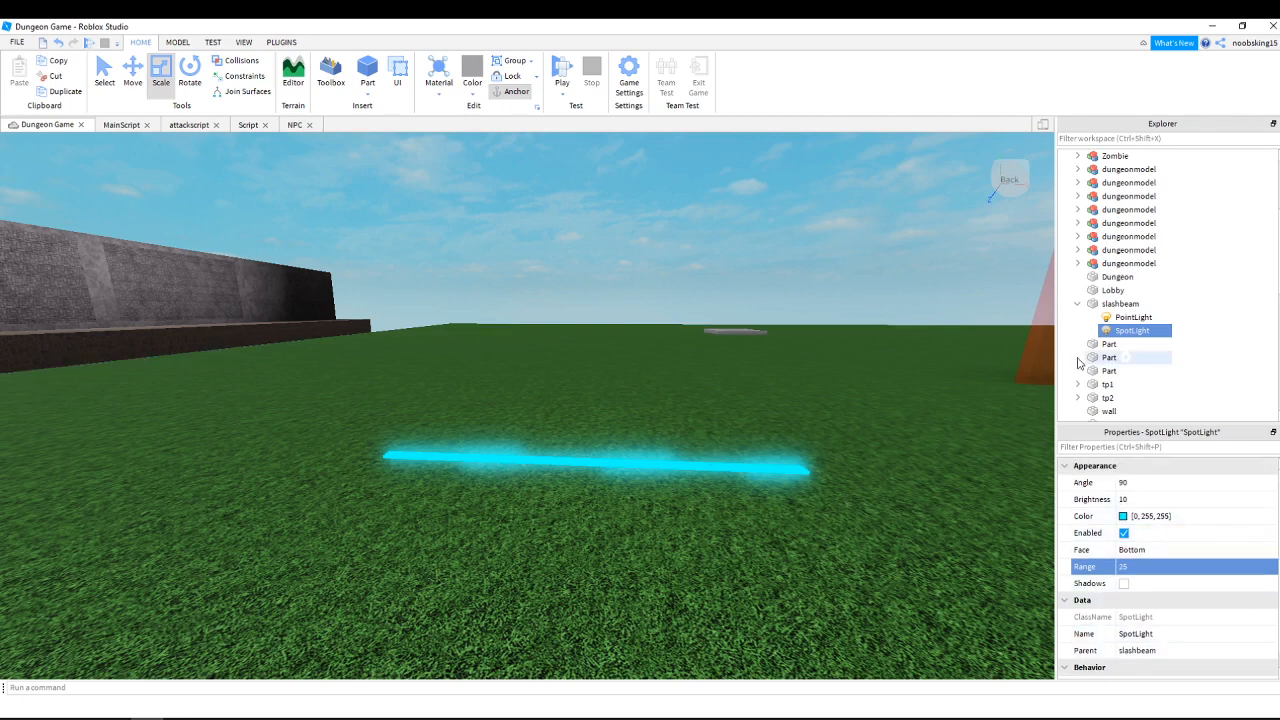
Try a range of 15 on the PointLight, restore it to 8, and toggle its shadows on and off.
click(1133, 317)
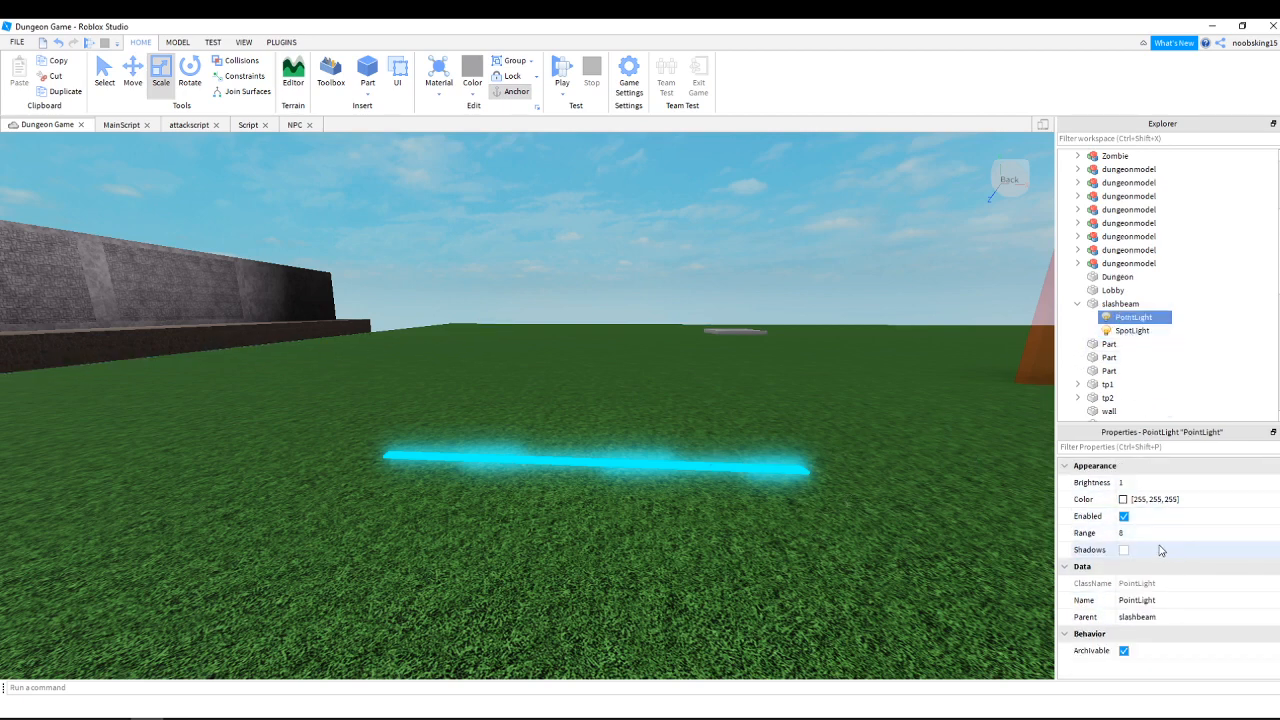
click(1148, 532)
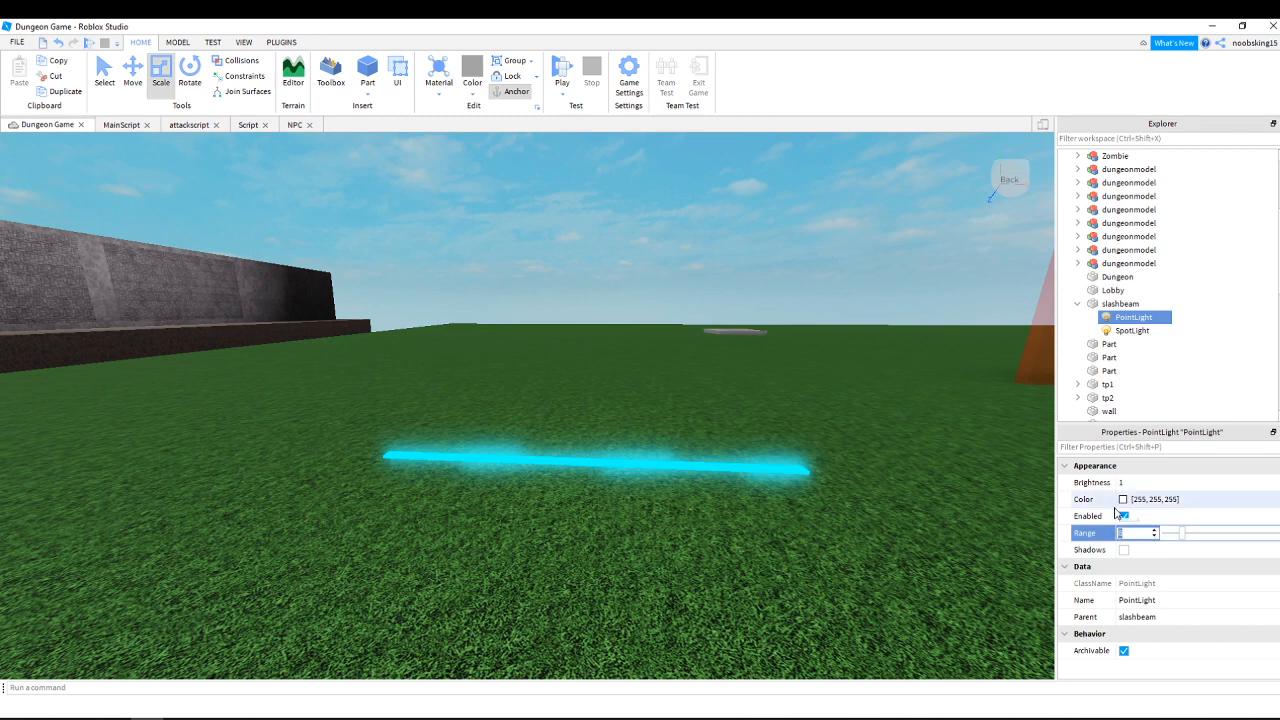
text(15)
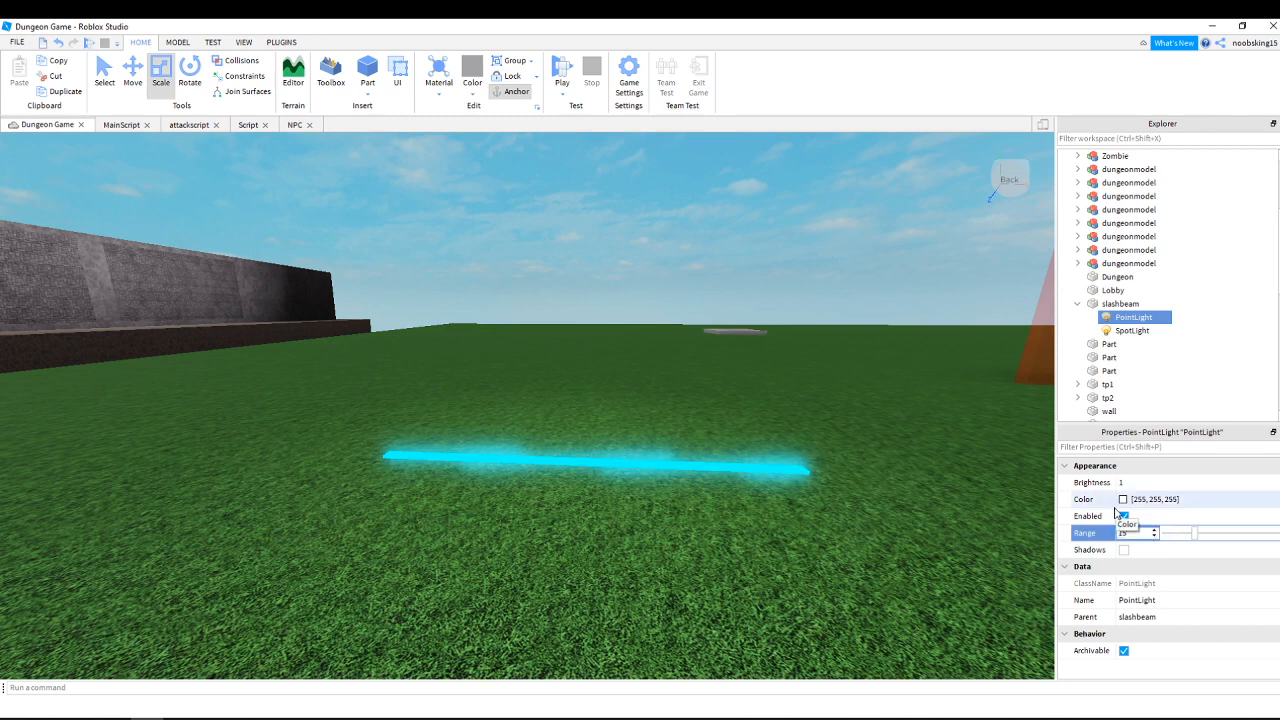
key(BackSpace)
key(Return)
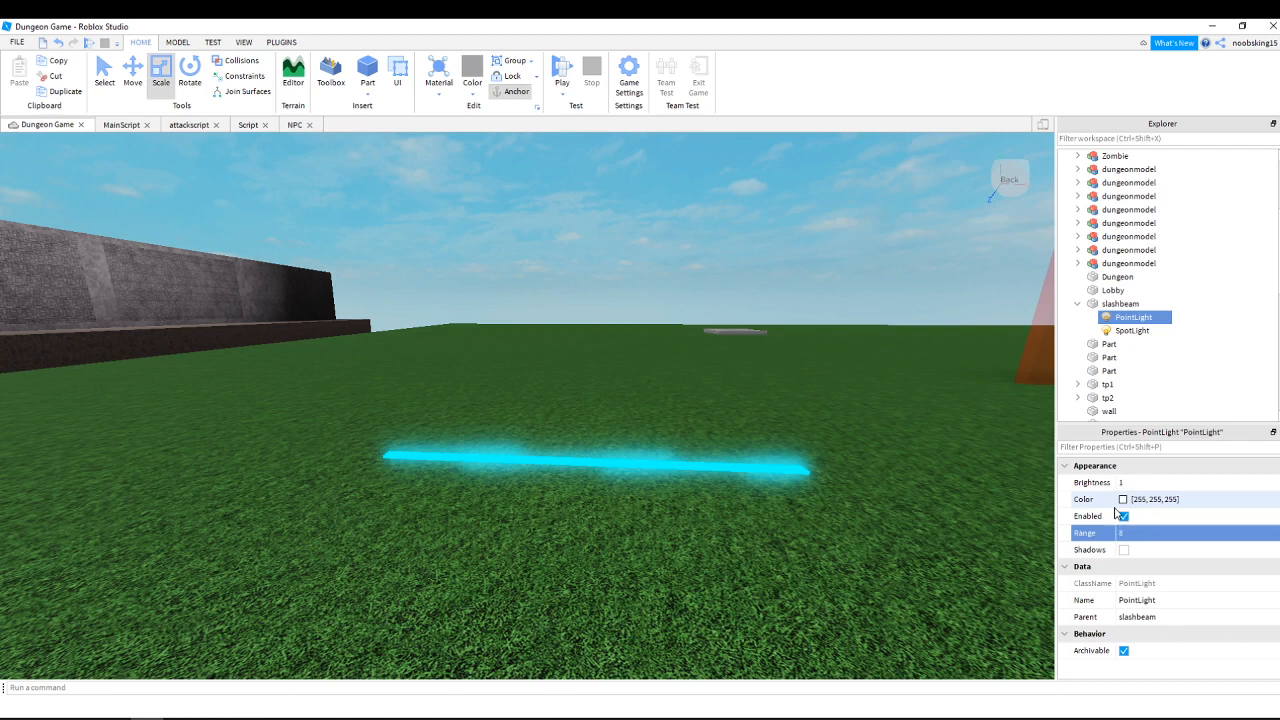
double_click(1126, 550)
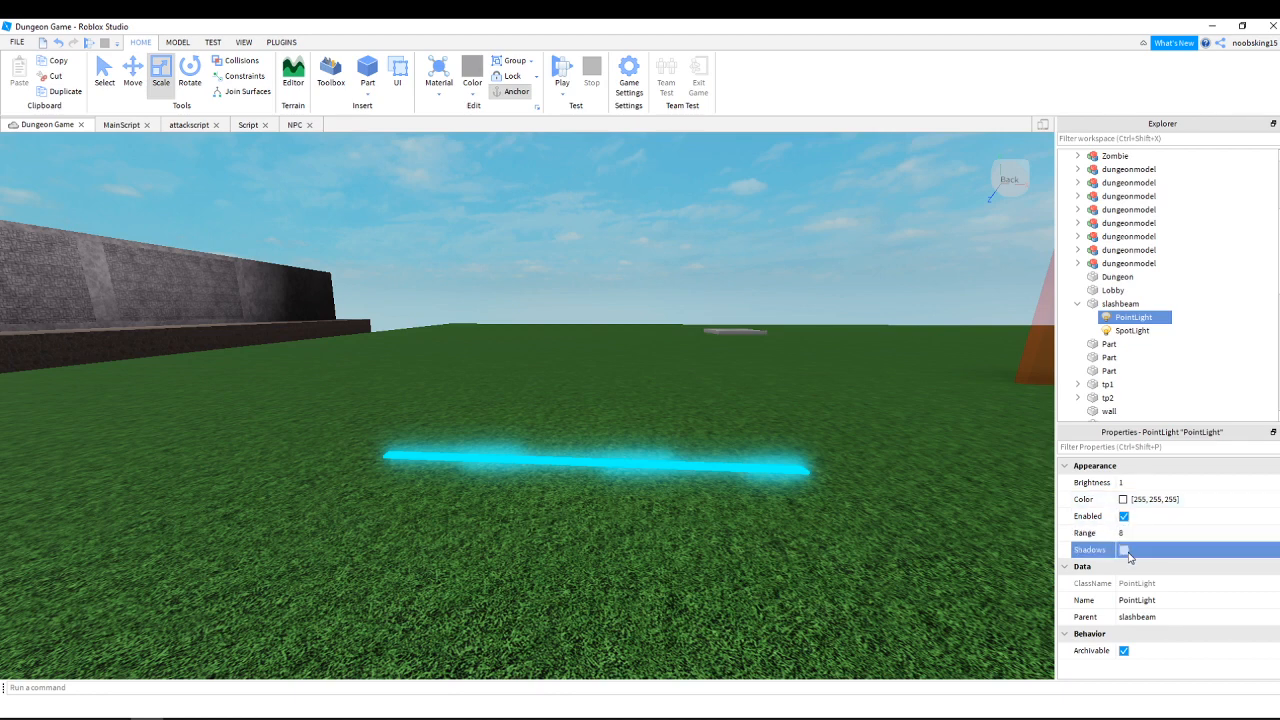
Set the PointLight's color to cyan (0, 255, 255).
click(1148, 502)
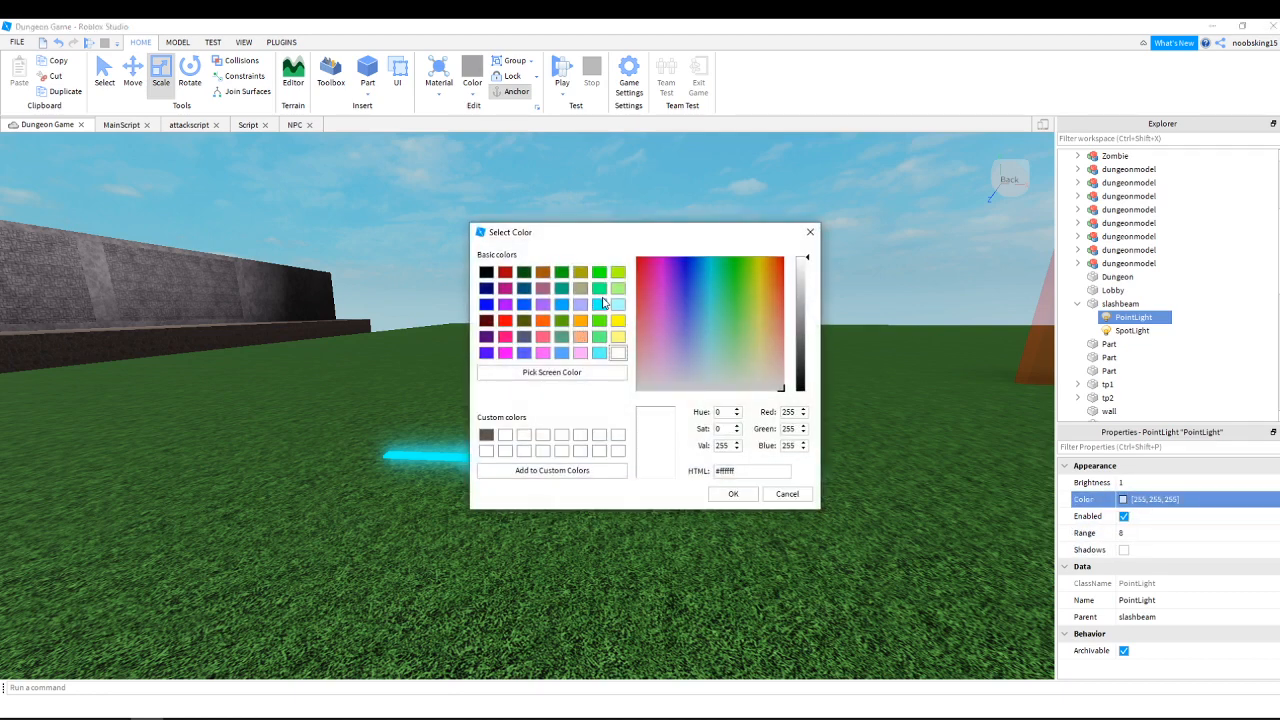
click(599, 304)
click(735, 494)
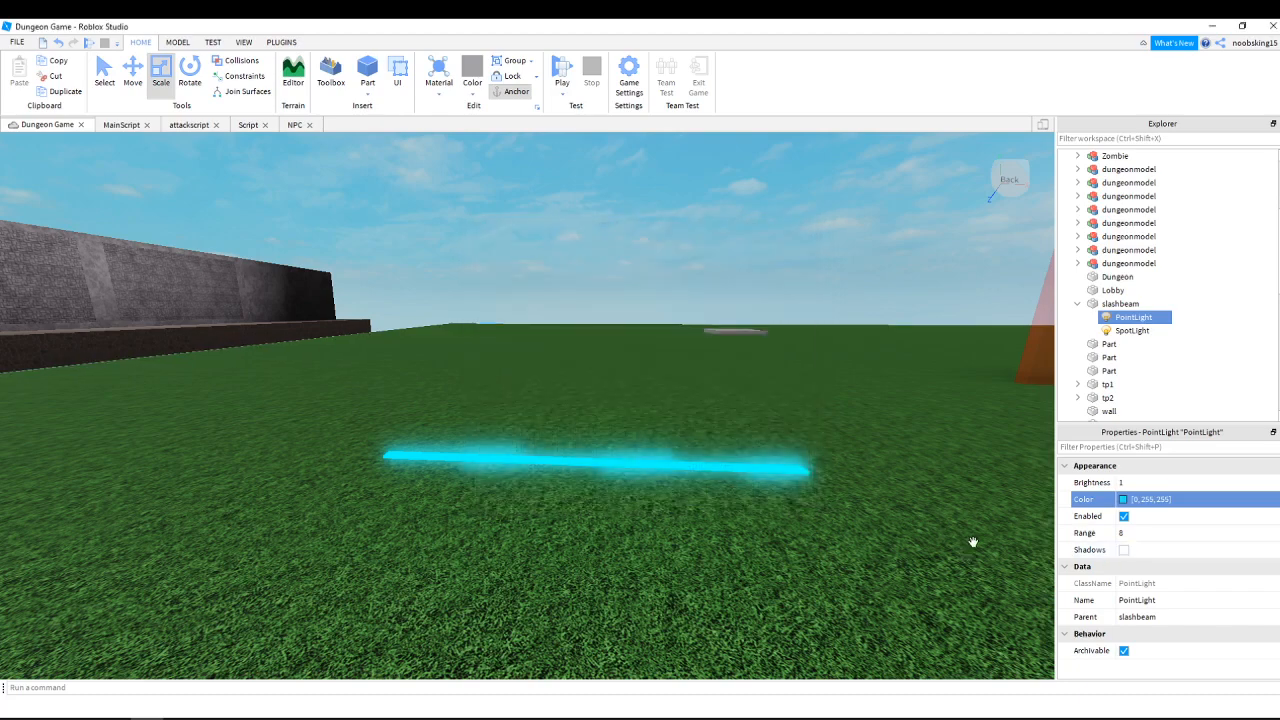
Move the slashbeam part off the grass lobby toward the edge of the stone dungeon.
click(971, 465)
right_drag(899, 453, 948, 463)
key(s)
key(w)
key(s)
scroll(1104, 335, up, 4)
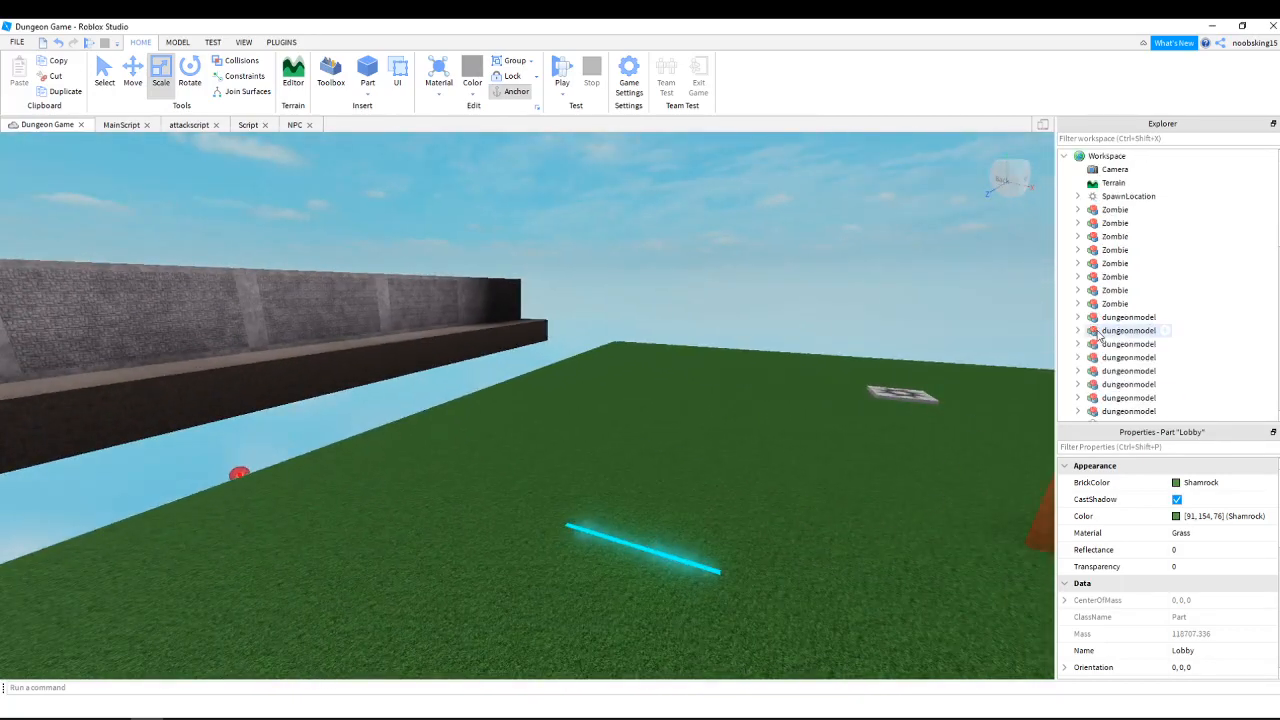
scroll(1114, 210, down, 4)
click(1118, 290)
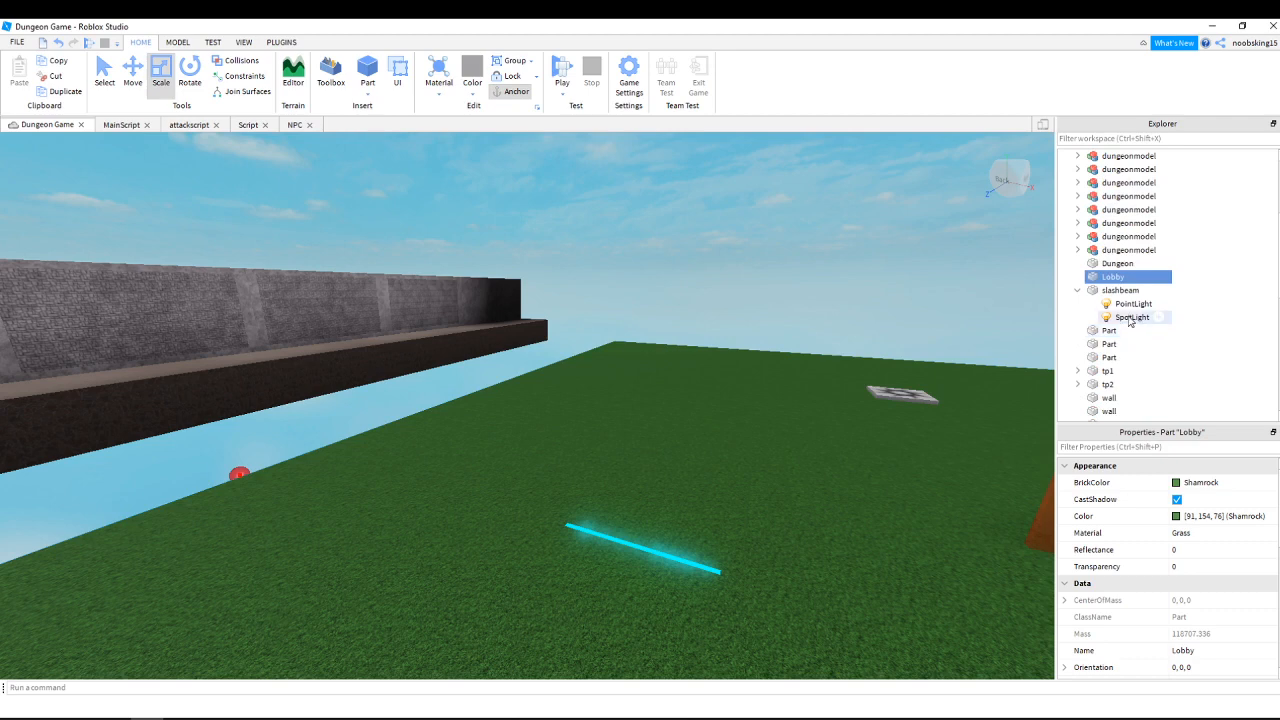
click(133, 76)
drag(541, 506, 92, 330)
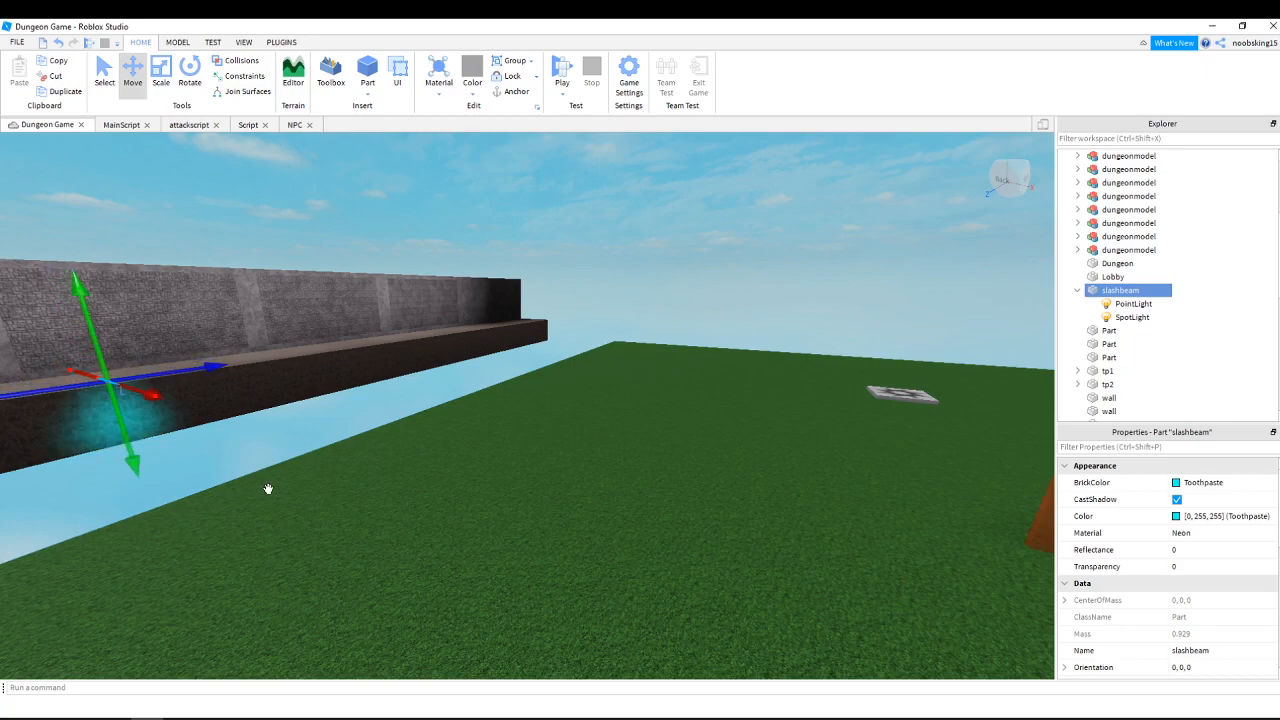
Position the slashbeam over the stone walkway beside the dungeon wall and raise it above the floor.
right_drag(268, 489, 264, 490)
key(w)
key(a)
key(w)
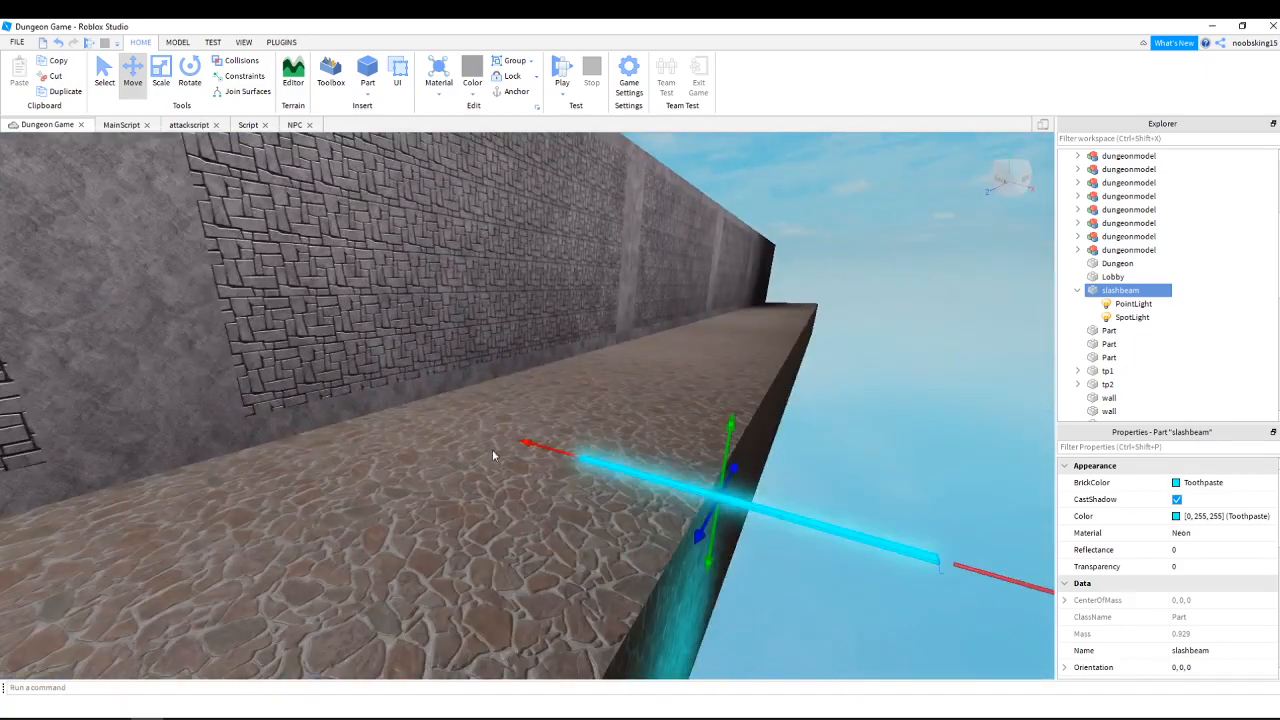
drag(530, 445, 408, 413)
key(d)
right_drag(492, 494, 491, 494)
drag(785, 460, 228, 360)
key(a)
right_drag(448, 420, 448, 416)
right_drag(367, 411, 432, 422)
drag(398, 392, 396, 359)
key(a)
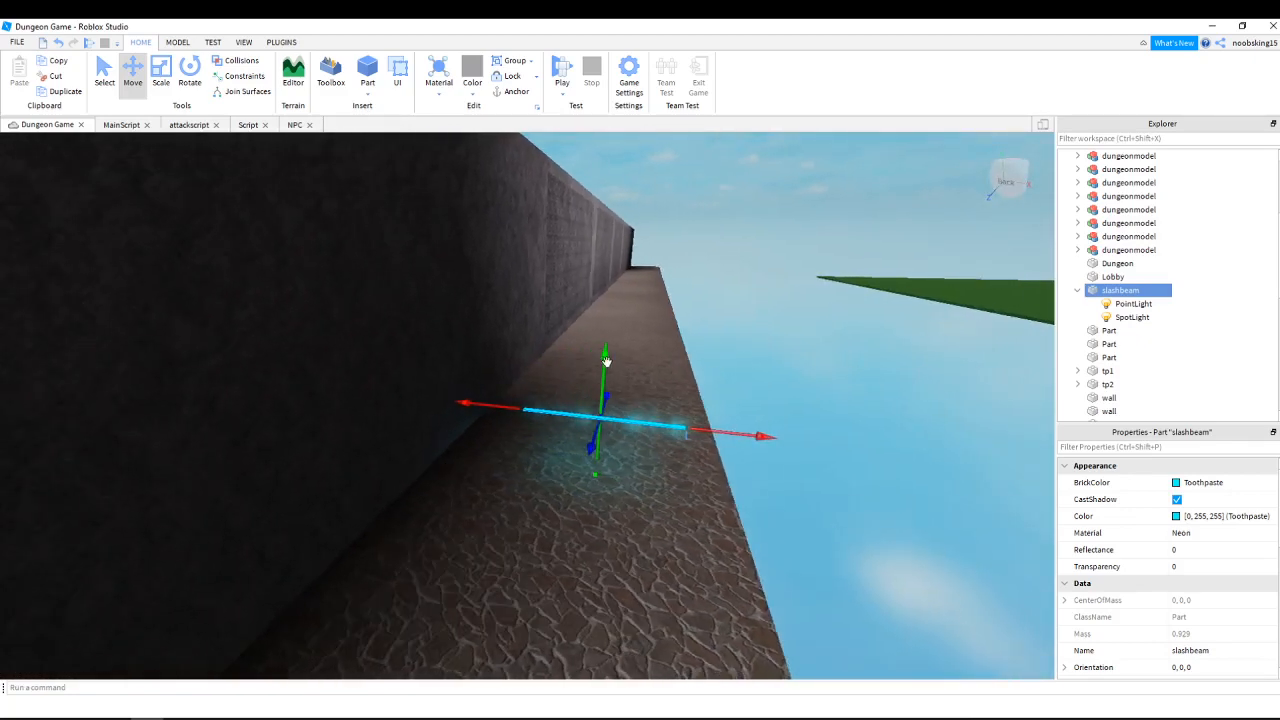
drag(606, 361, 604, 330)
key(w)
right_drag(651, 440, 651, 443)
Try smaller ranges on the SpotLight, ending with 10.
click(1132, 317)
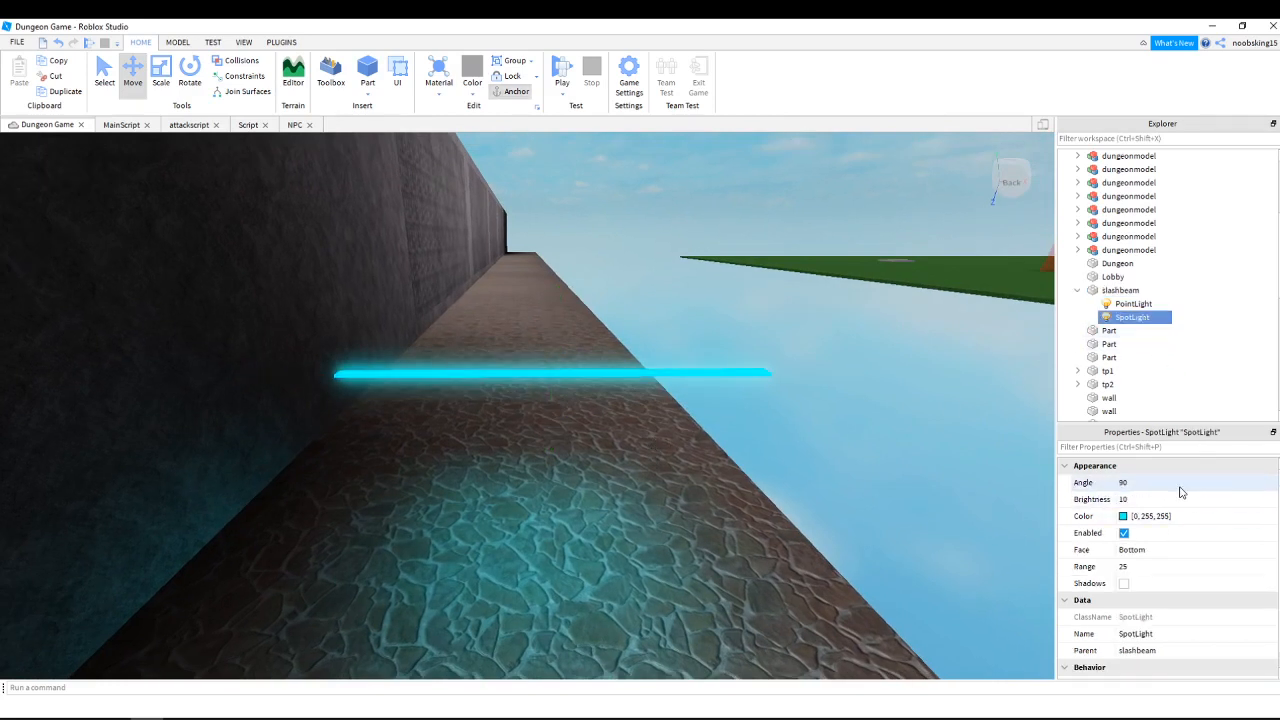
click(1171, 566)
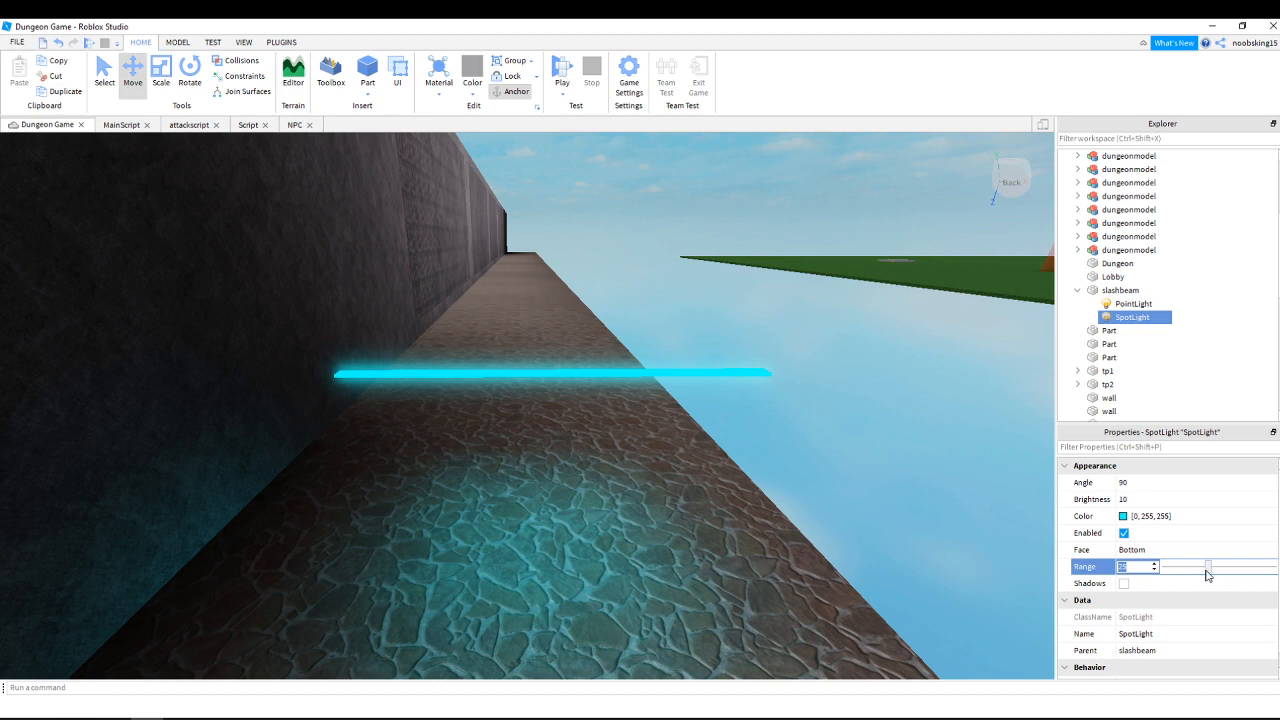
text(2)
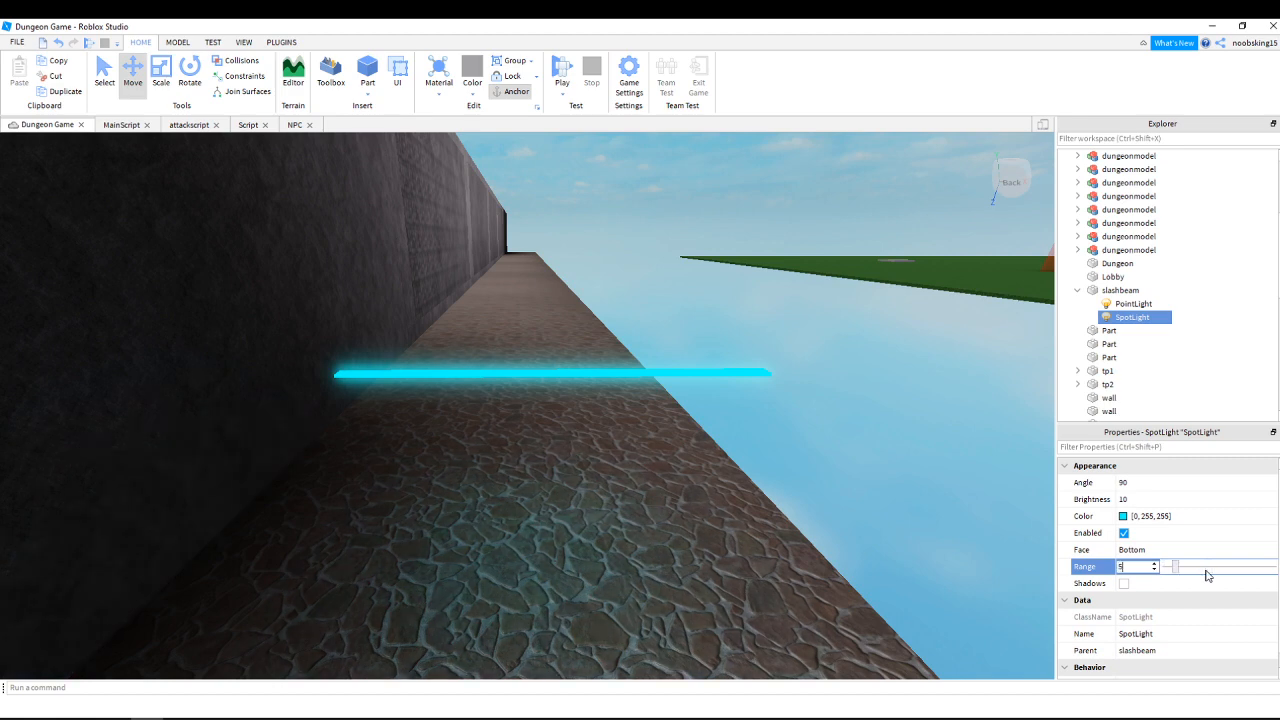
text(0)
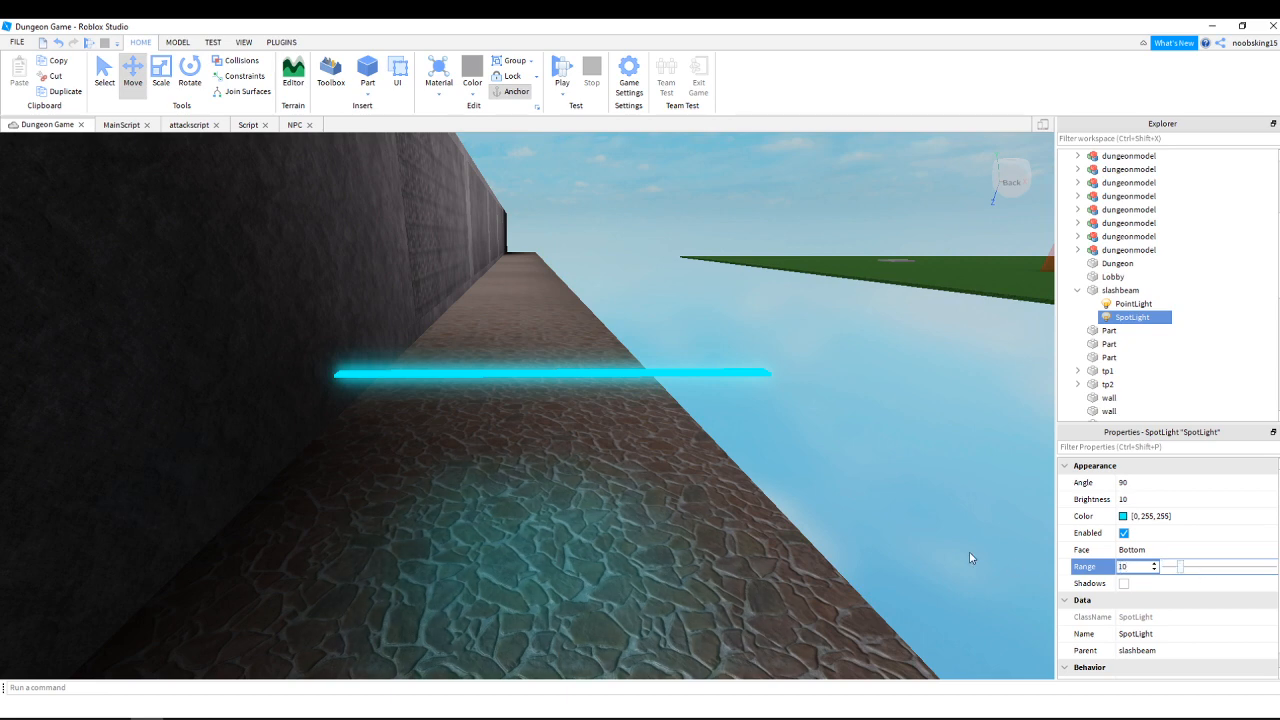
Lower the slashbeam closer to the stone floor and set the SpotLight's range to 15.
click(507, 370)
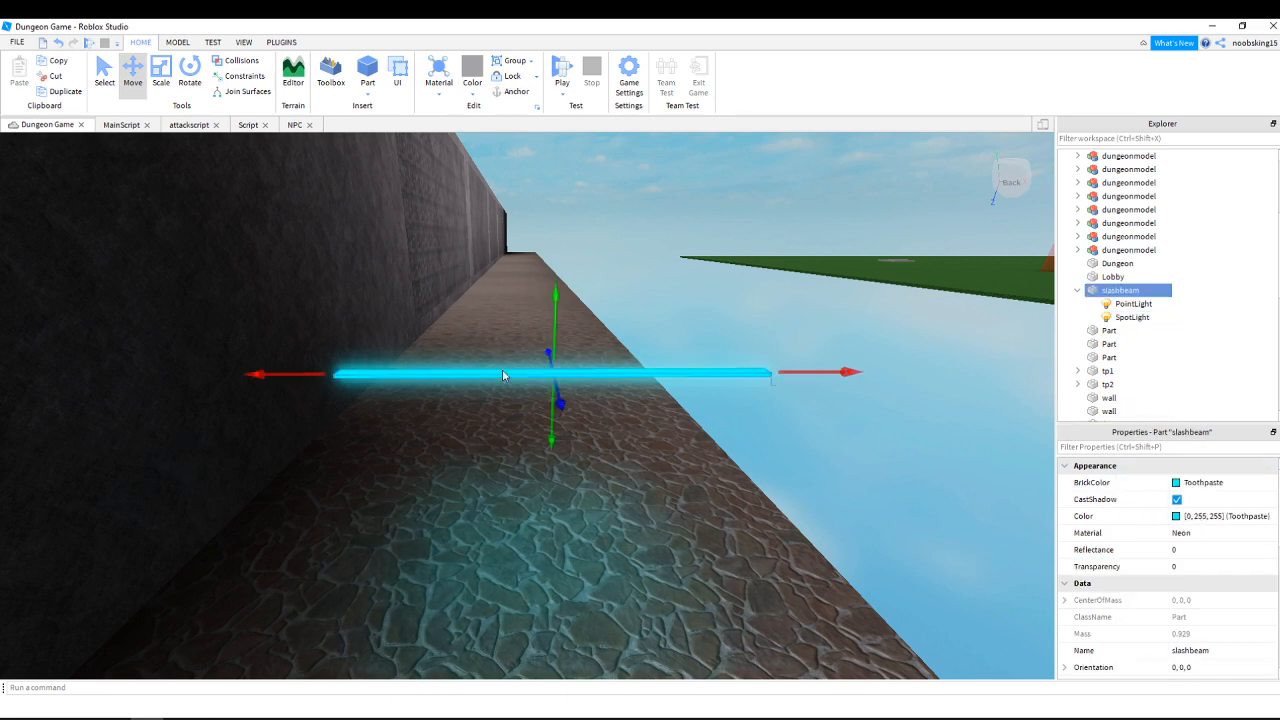
drag(548, 440, 553, 500)
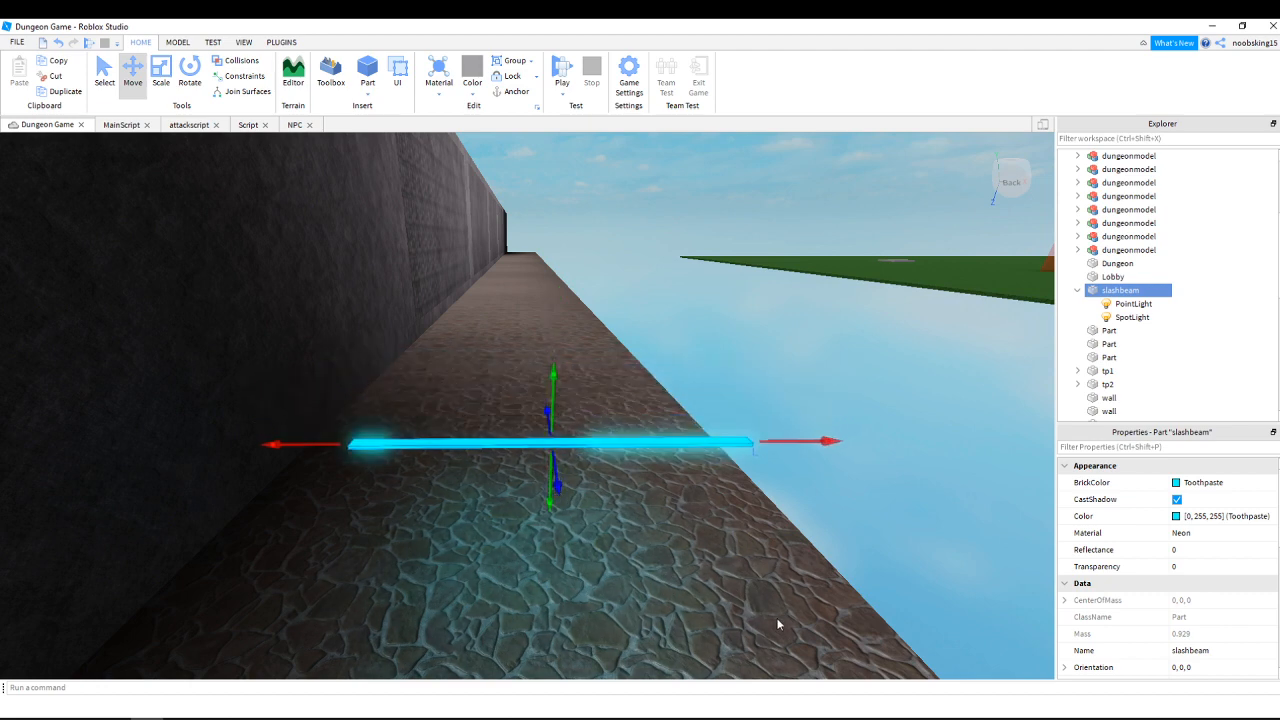
click(1130, 317)
click(1142, 567)
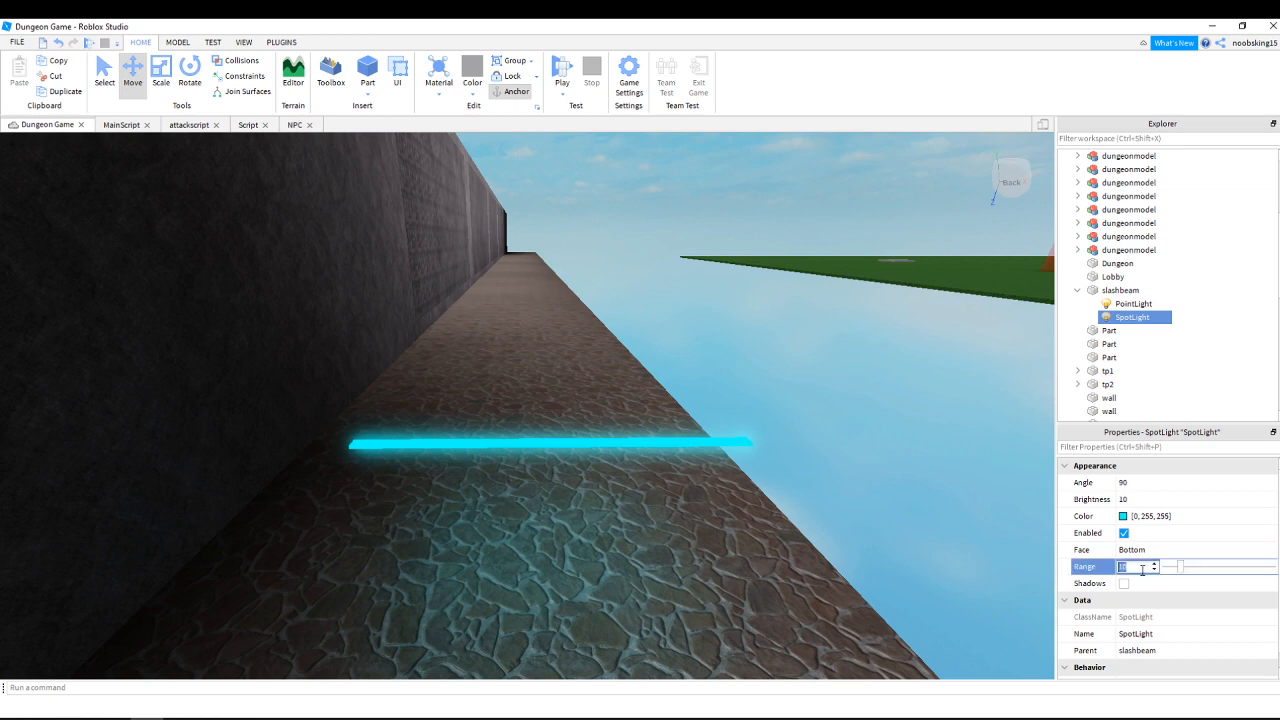
key(Return)
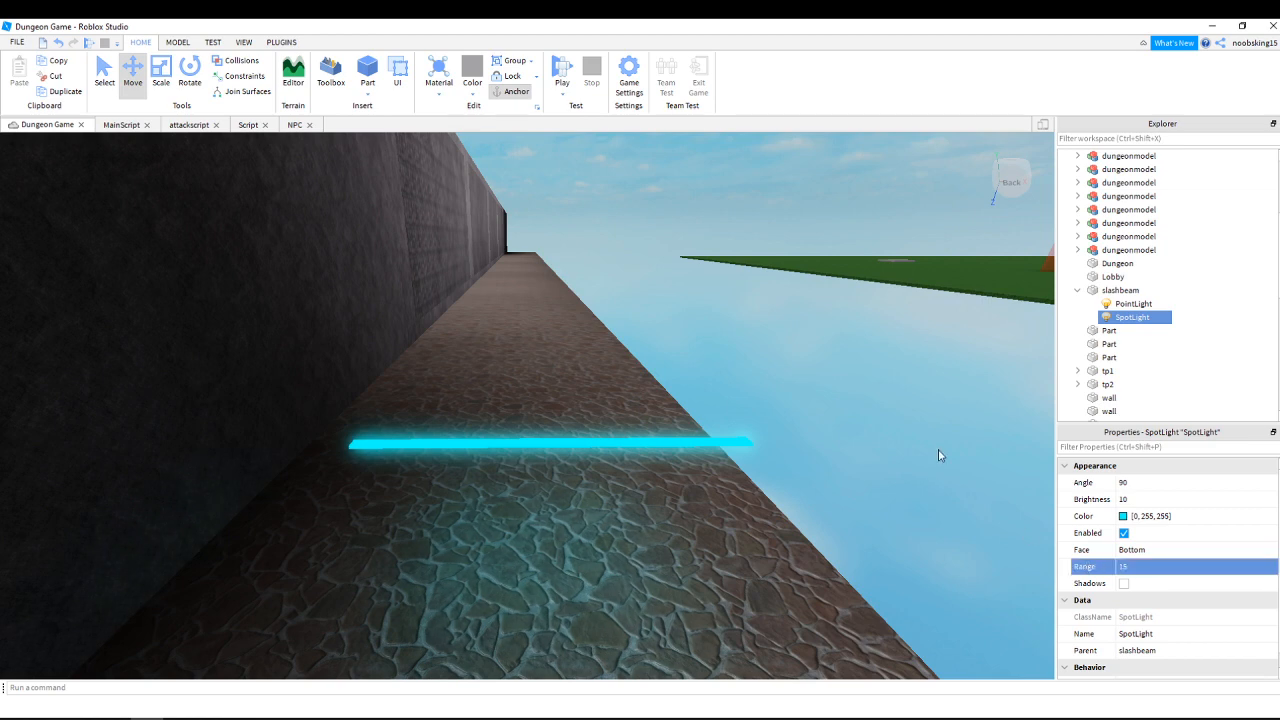
Move the slashbeam part from the Workspace into ServerStorage.
click(1100, 290)
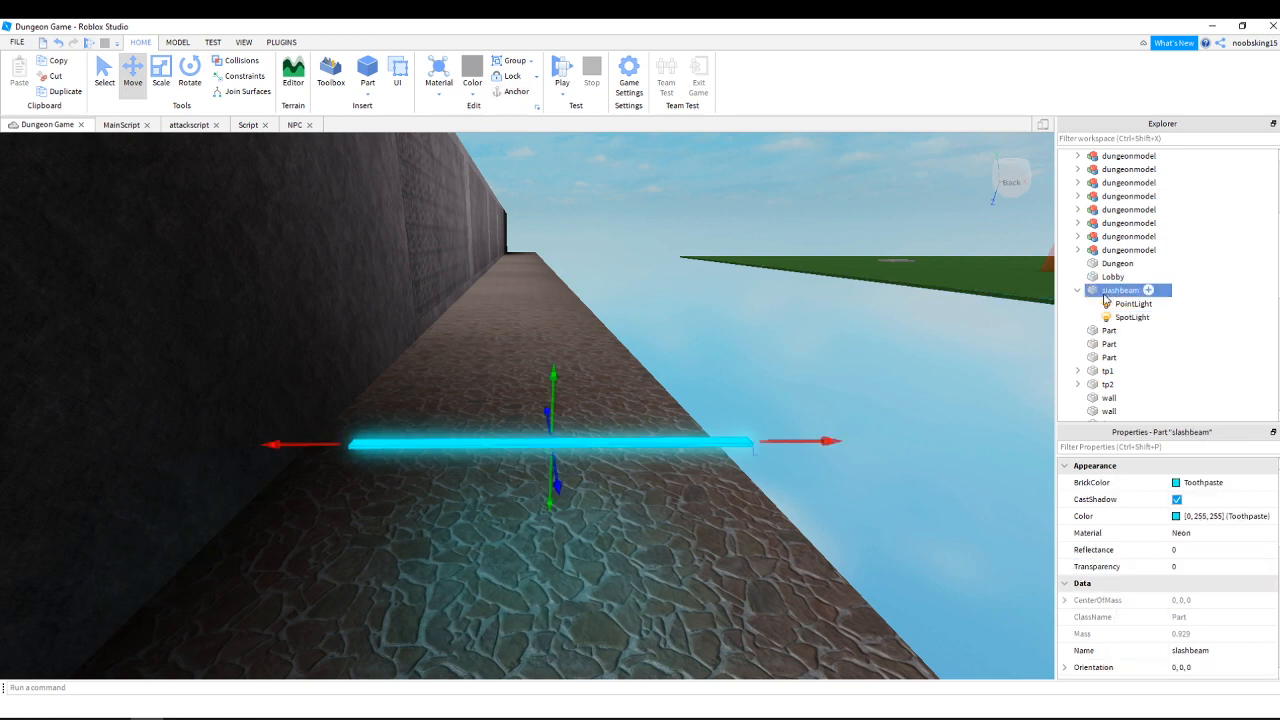
mouse_move(1105, 299)
mouse_down()
mouse_move(1131, 332)
mouse_move(1120, 413)
mouse_move(1165, 418)
mouse_move(1162, 356)
mouse_move(1115, 306)
mouse_up()
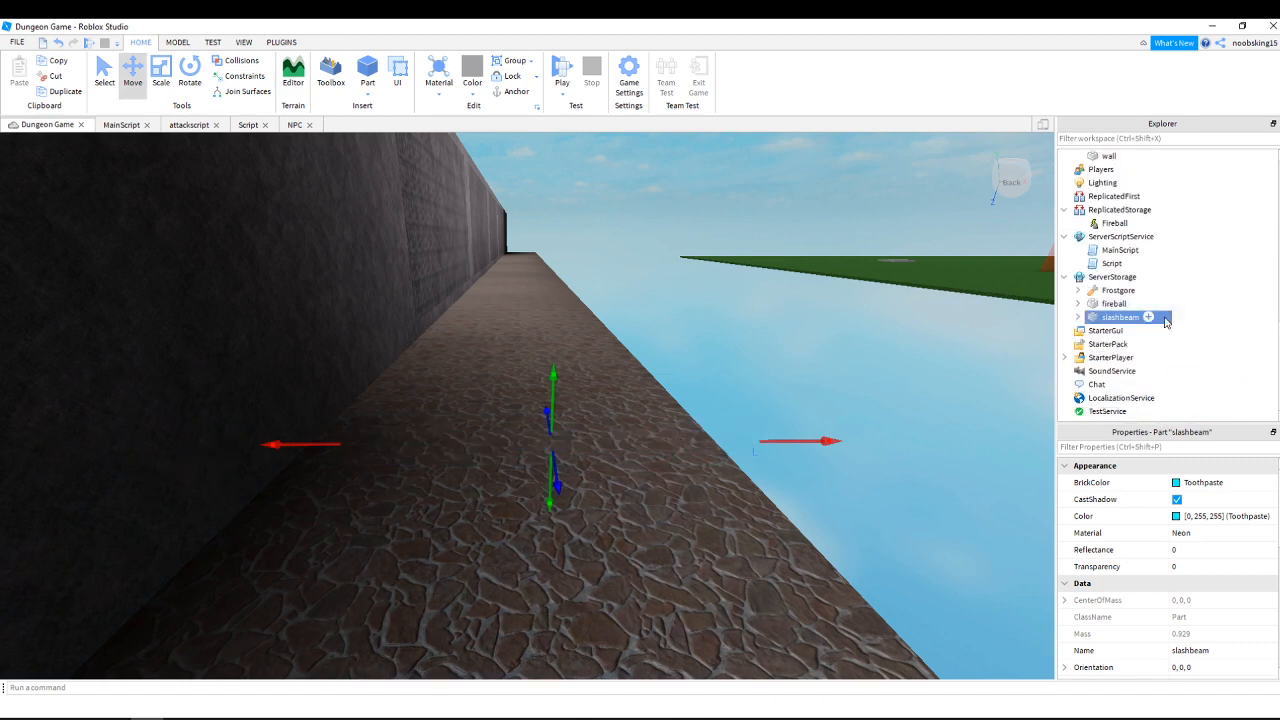
click(1106, 306)
click(1104, 318)
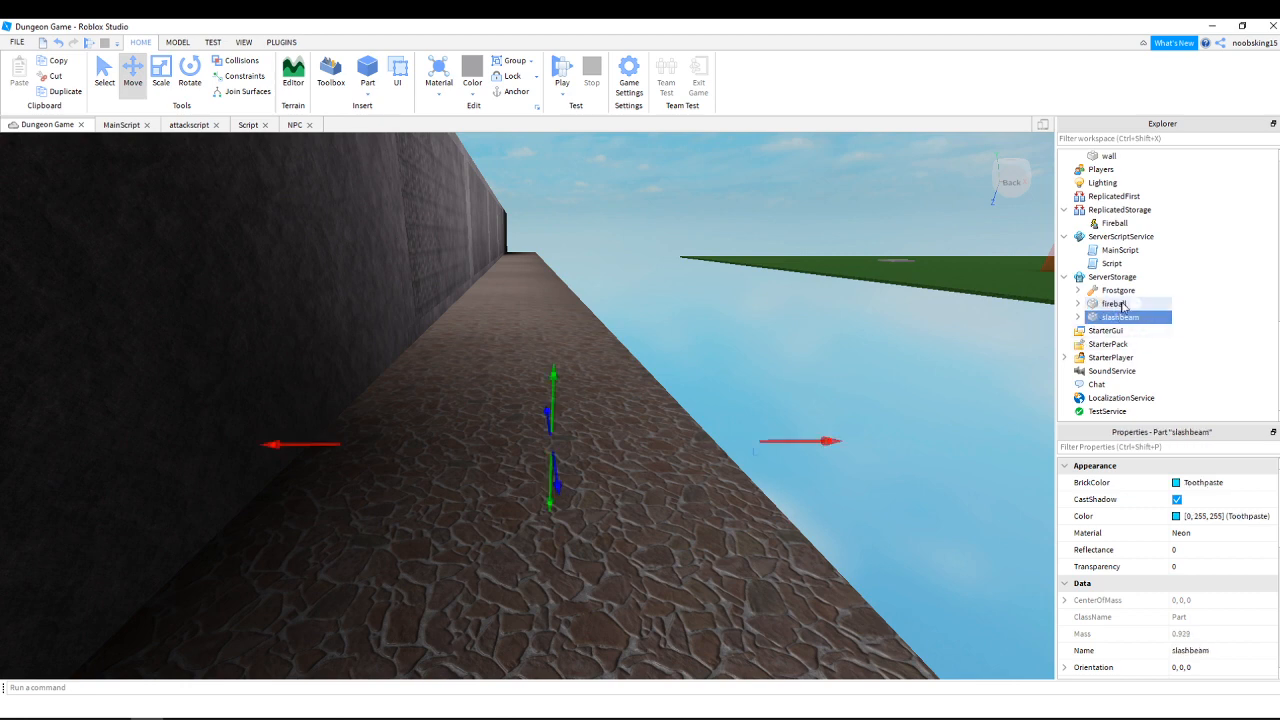
Add a RemoteEvent to ReplicatedStorage and rename it as Slashbeam.
click(1112, 224)
click(1120, 210)
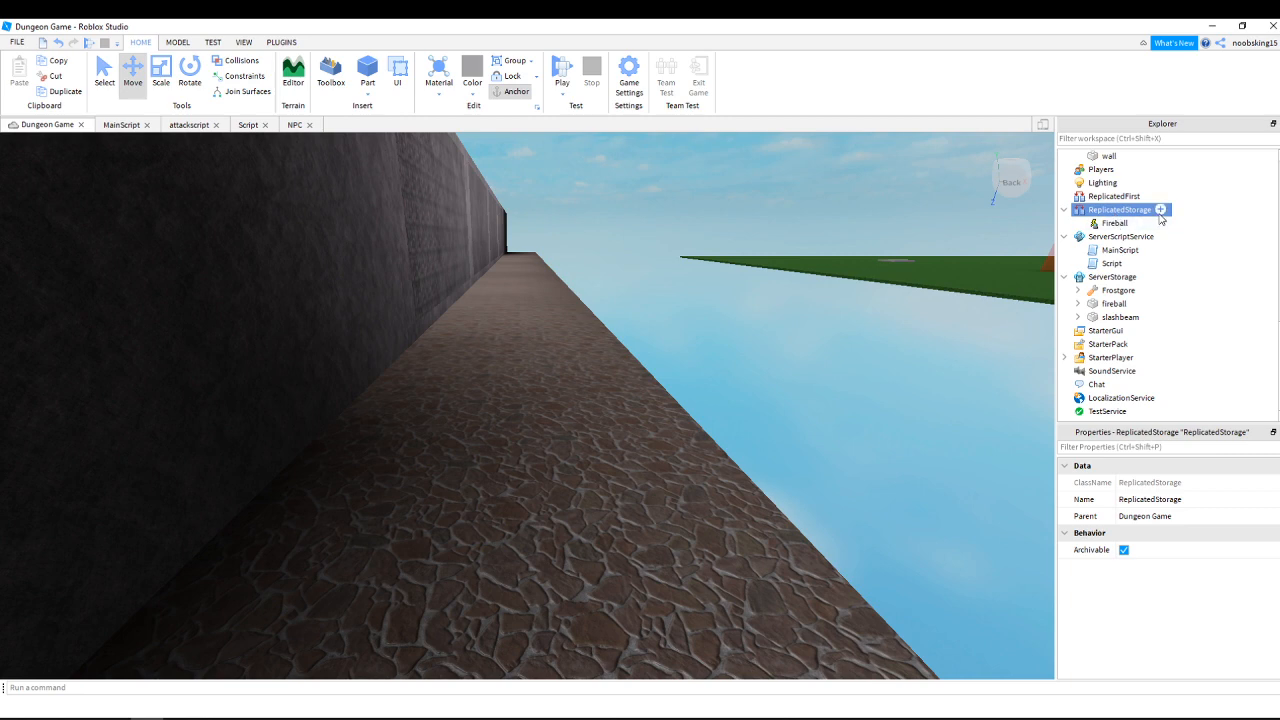
click(1160, 210)
click(1100, 290)
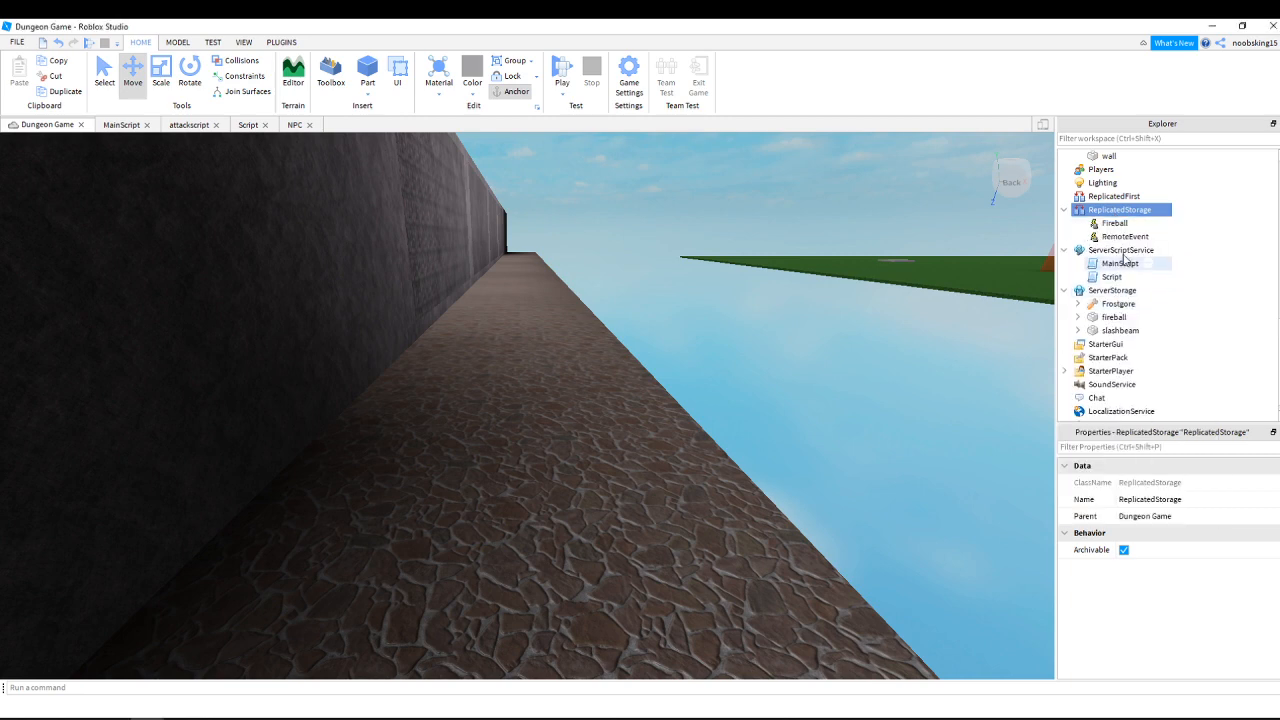
double_click(1120, 237)
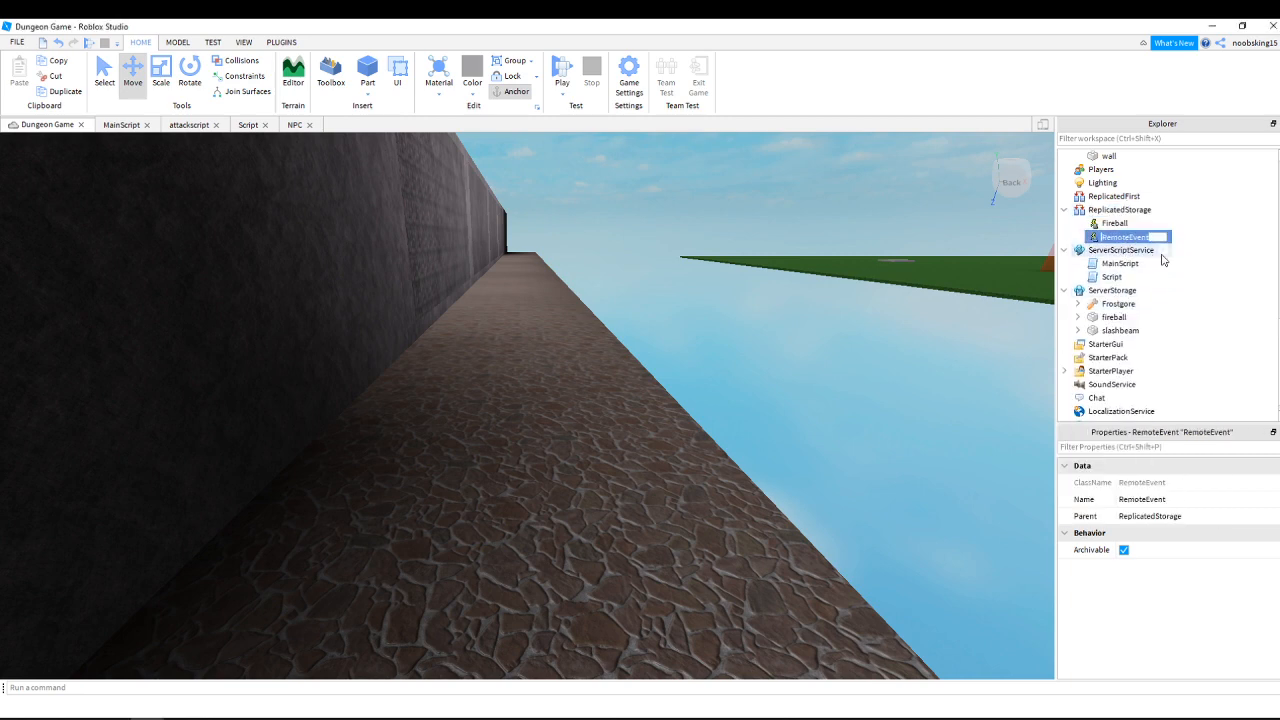
text(Slashbeam)
key(Return)
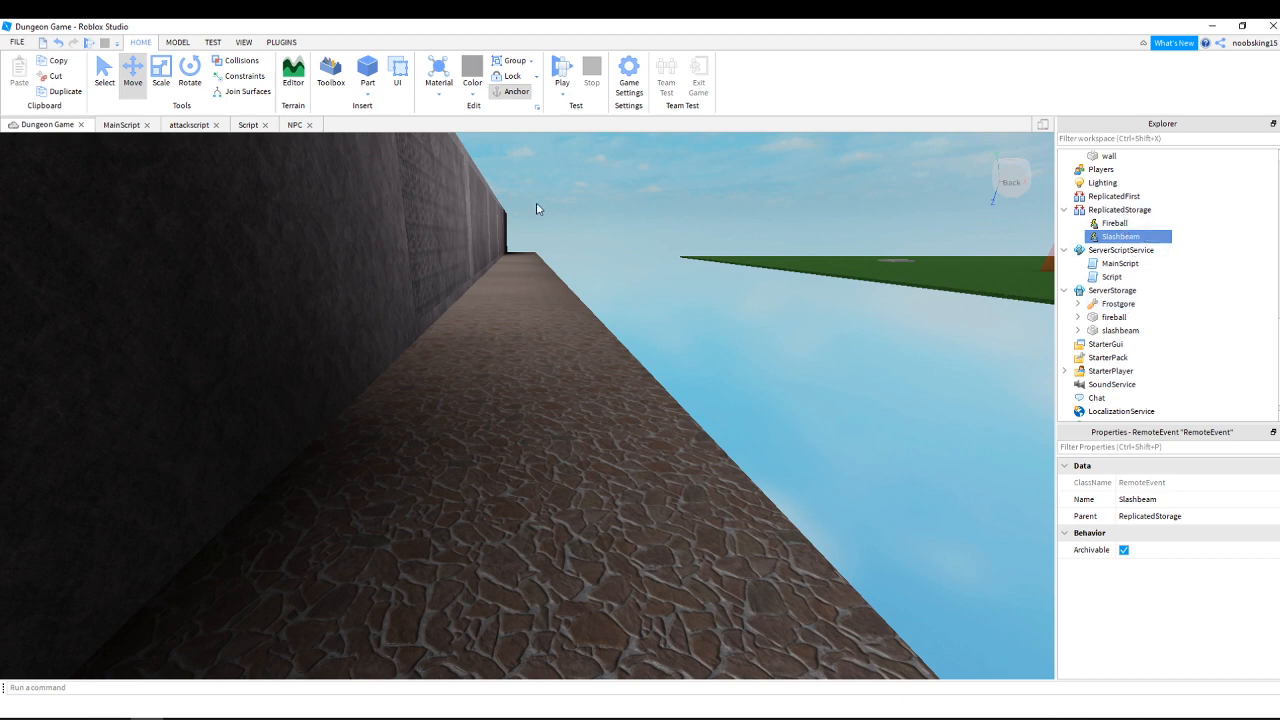
Close the NPC script and select ServerScriptService.
click(309, 125)
click(1120, 255)
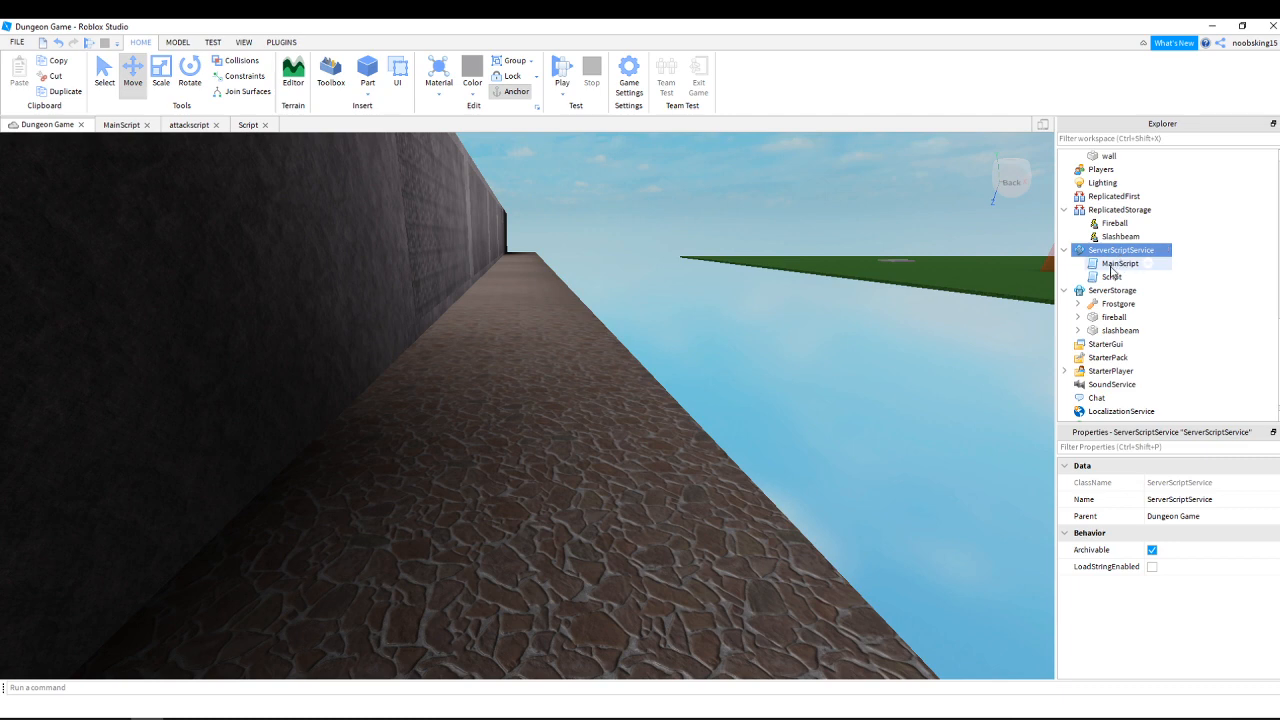
Open the Script in ServerScriptService and duplicate its fireball variable declaration on the line below.
double_click(1100, 278)
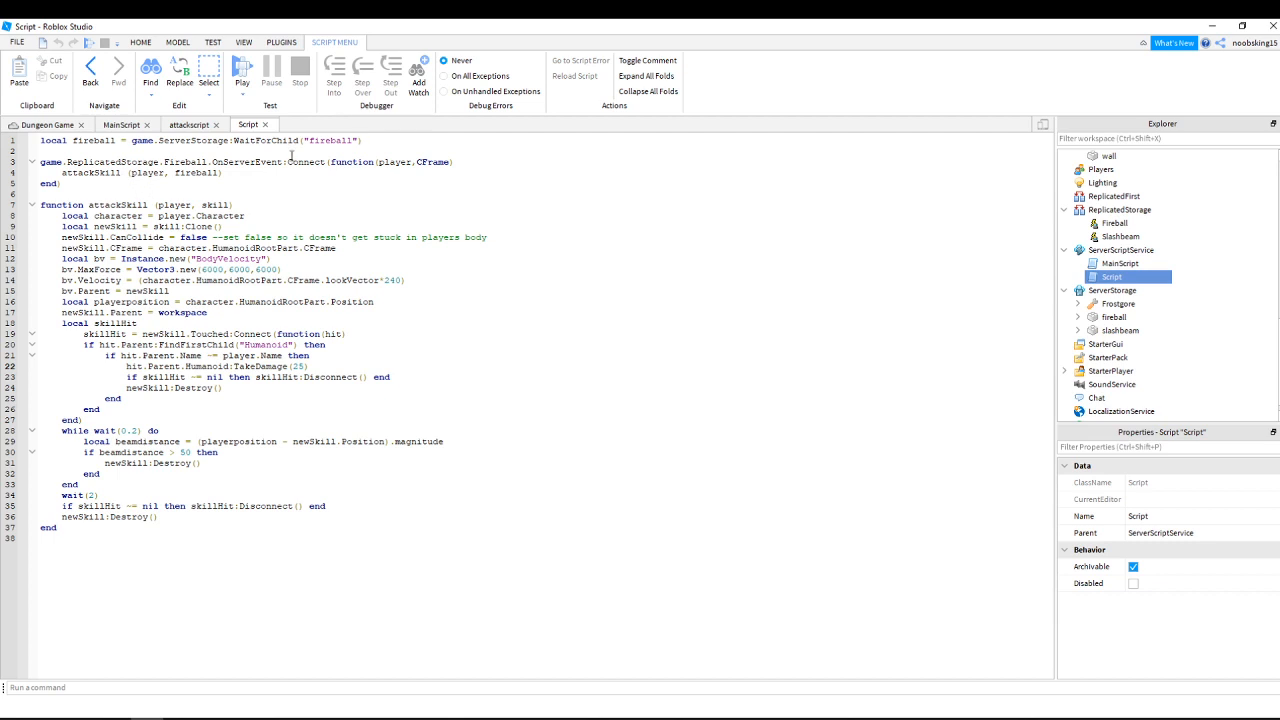
drag(362, 141, 36, 141)
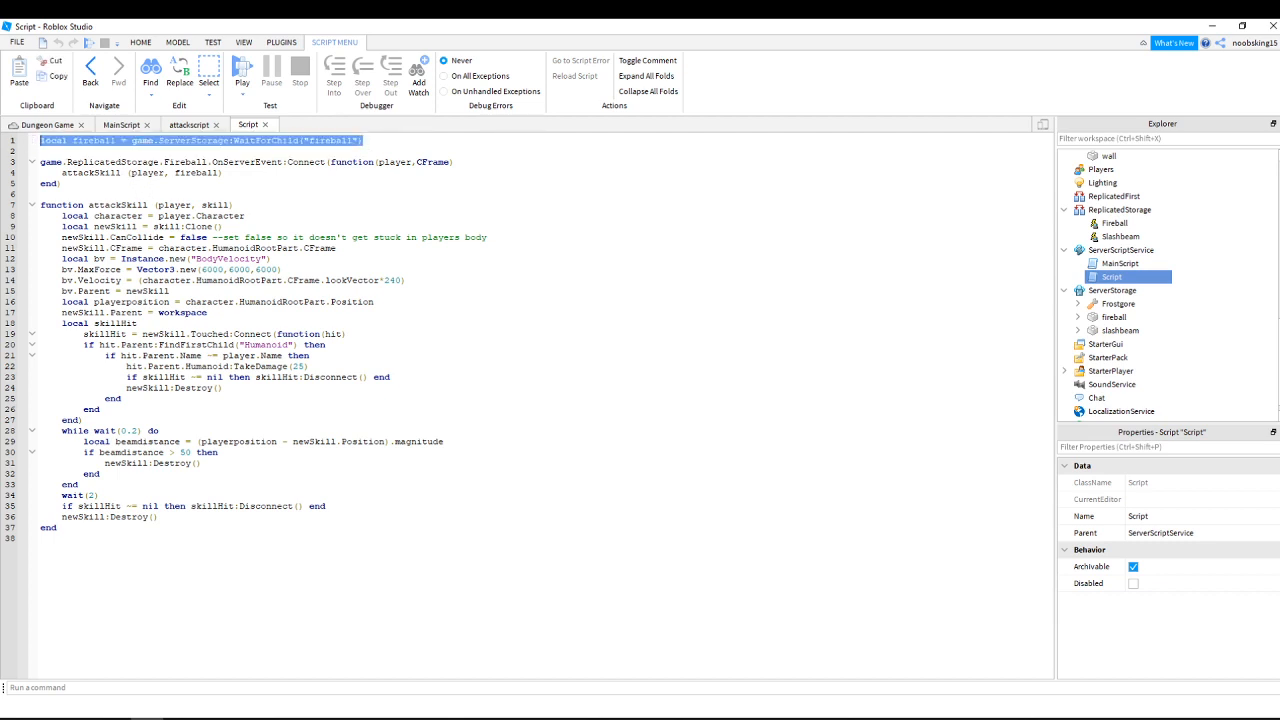
key(ctrl+c)
click(383, 141)
key(Return)
key(ctrl+v)
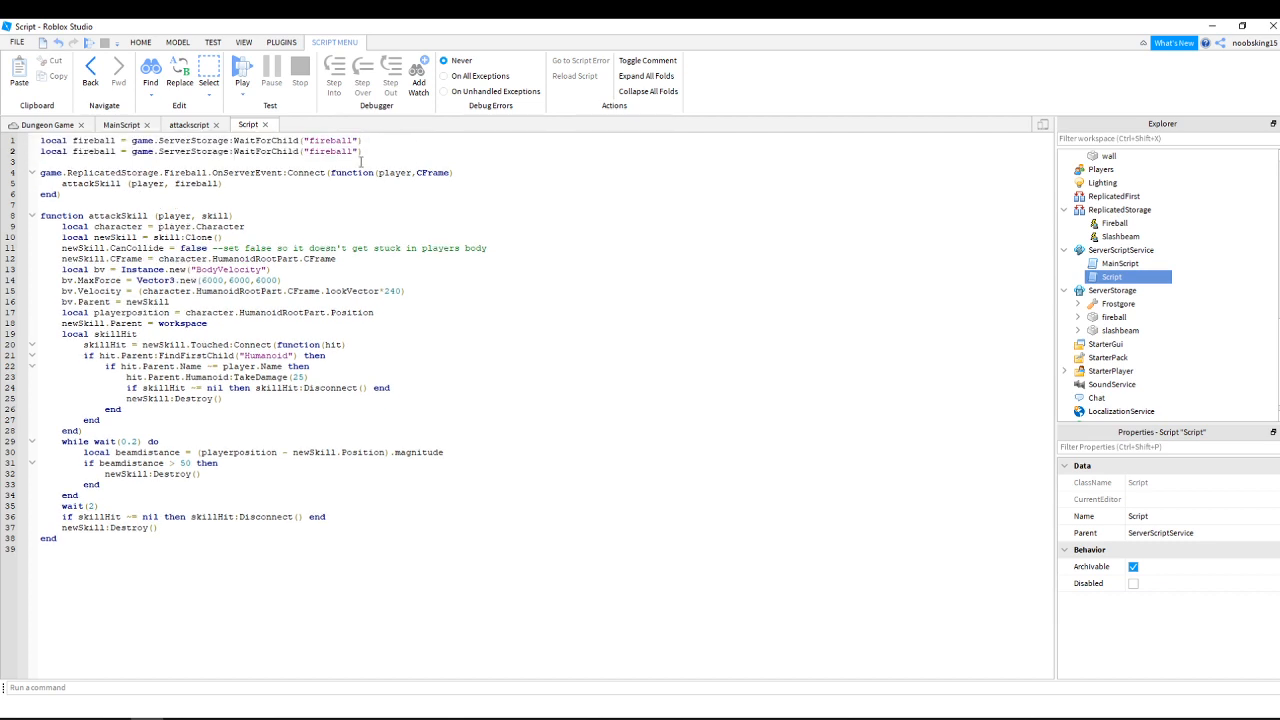
Rename the variable in the duplicated declaration as slashbeam.
double_click(88, 150)
text(sla)
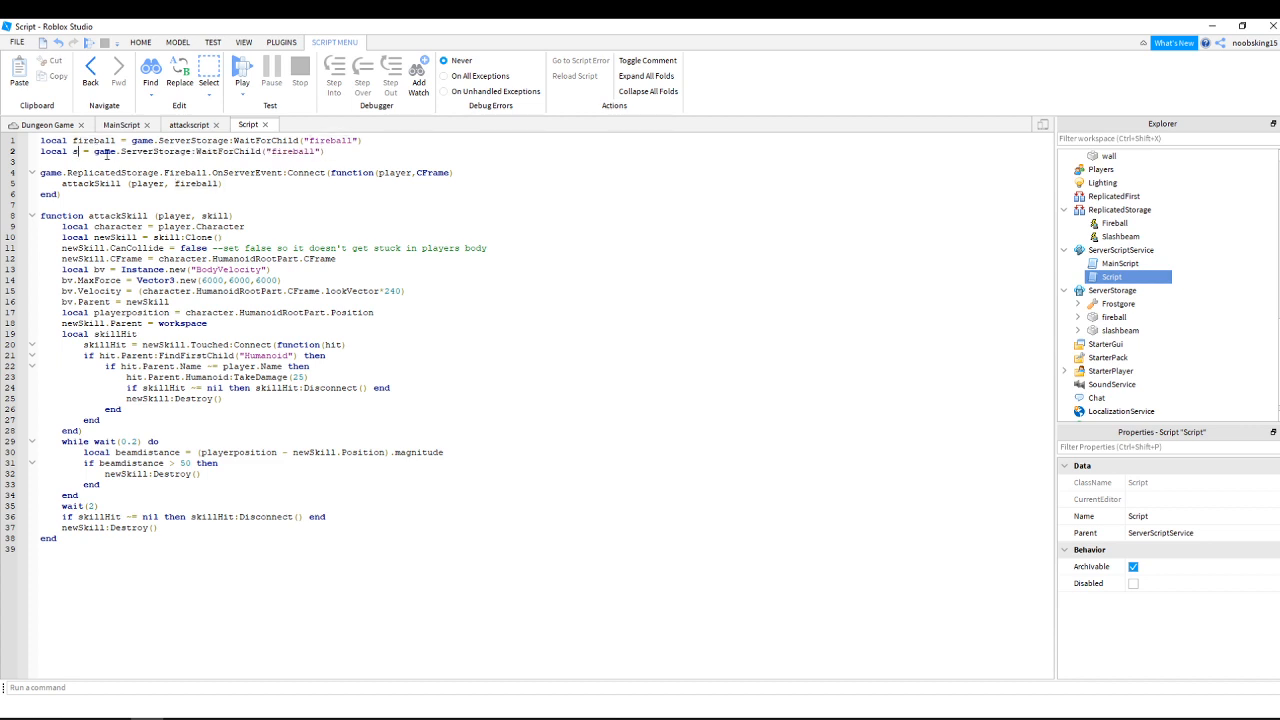
text(sh)
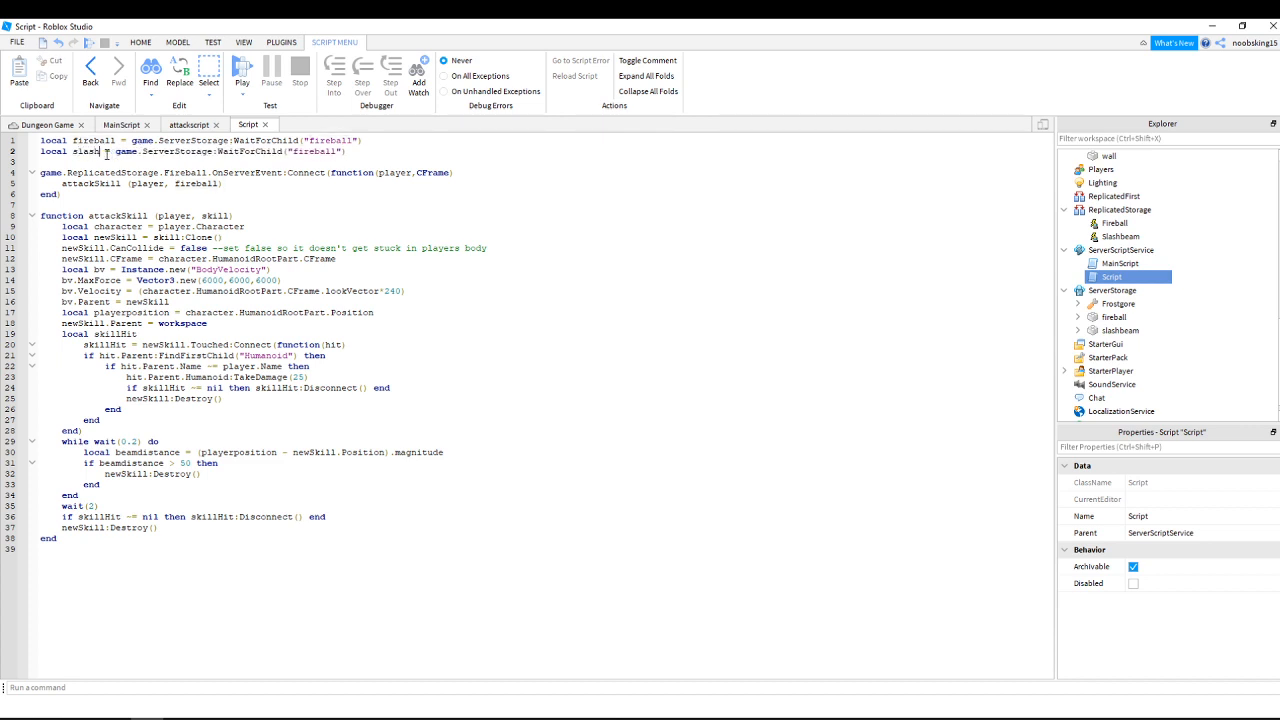
text(beam)
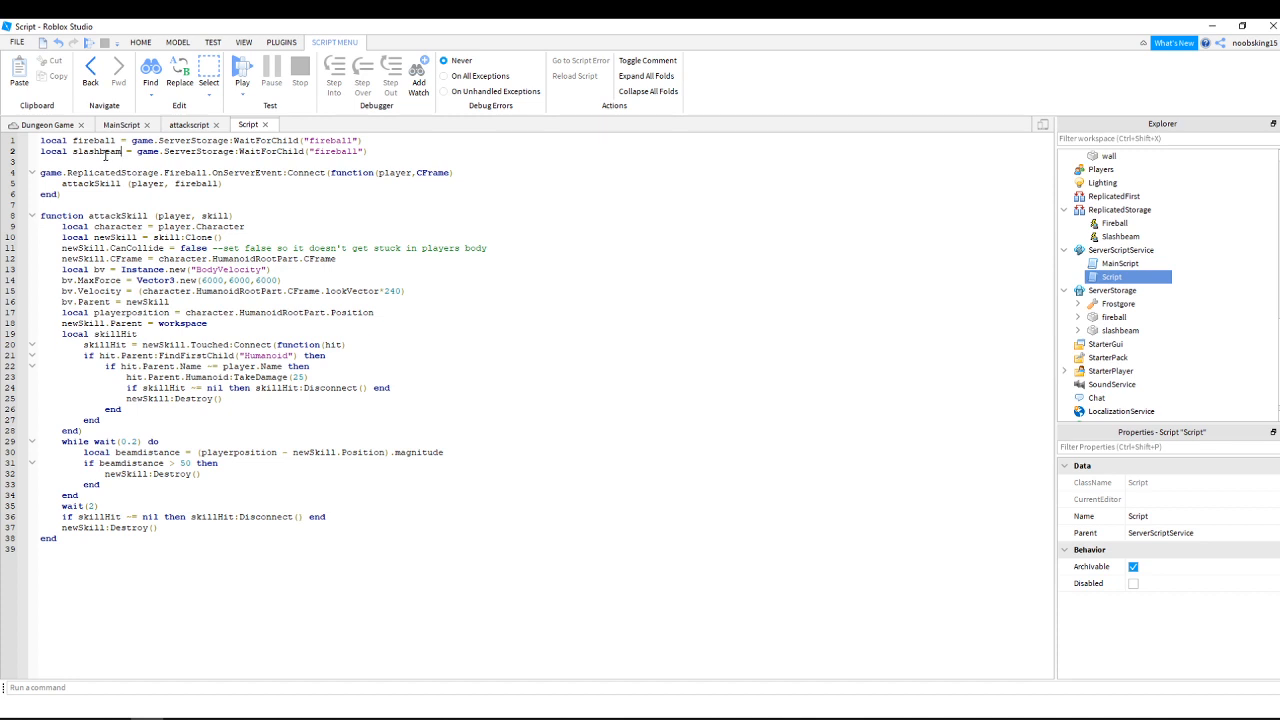
Change the second WaitForChild argument to "slashbeam" and check it against the part's name in ServerStorage.
double_click(341, 150)
double_click(118, 151)
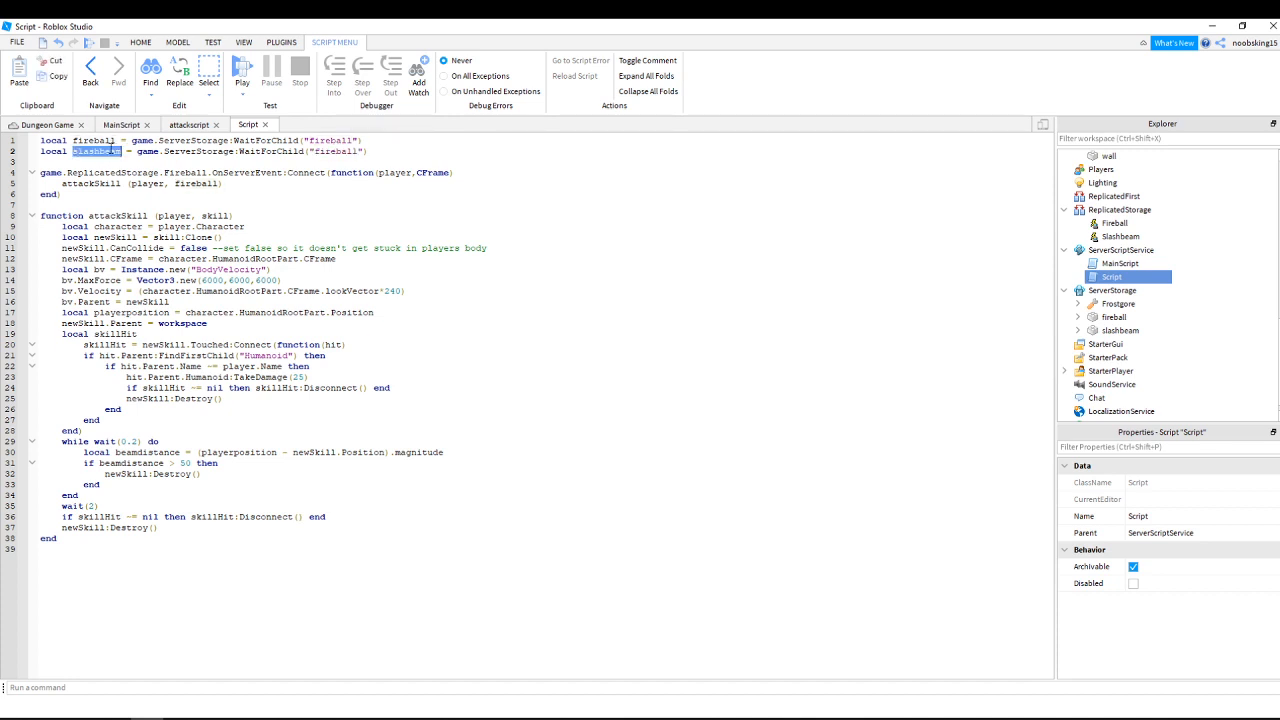
key(ctrl+c)
double_click(336, 151)
key(ctrl+v)
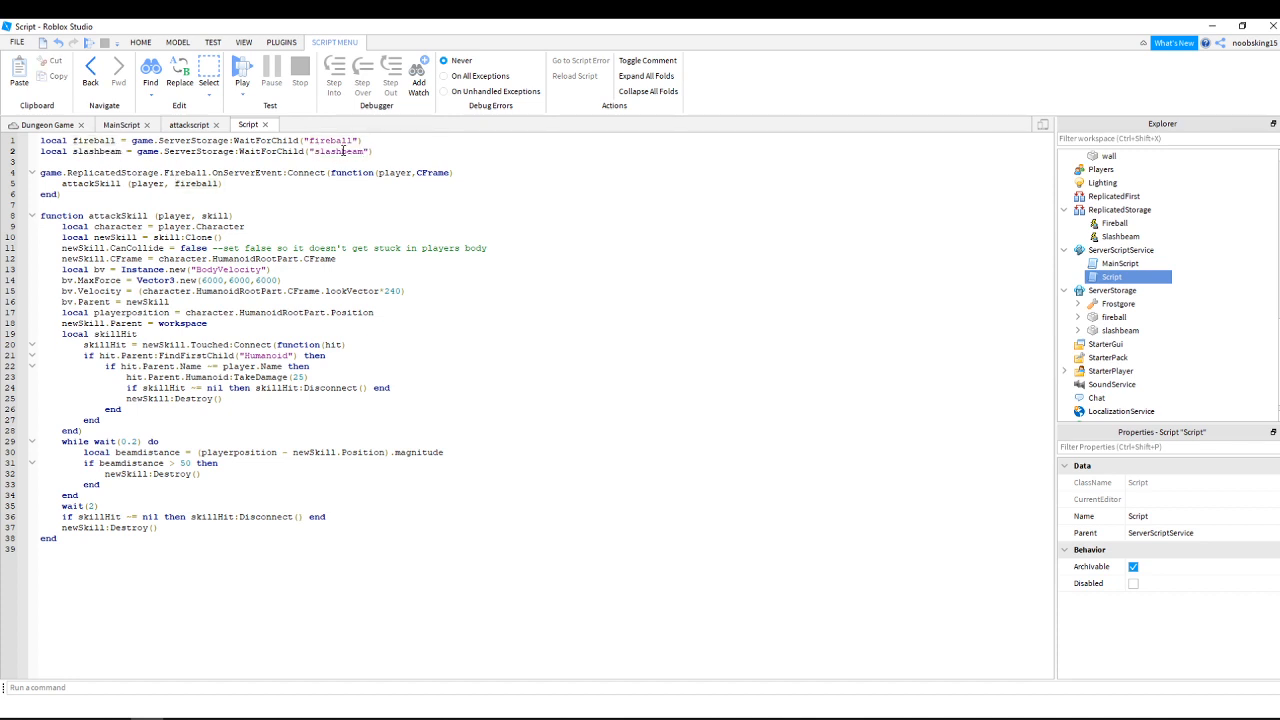
click(1120, 332)
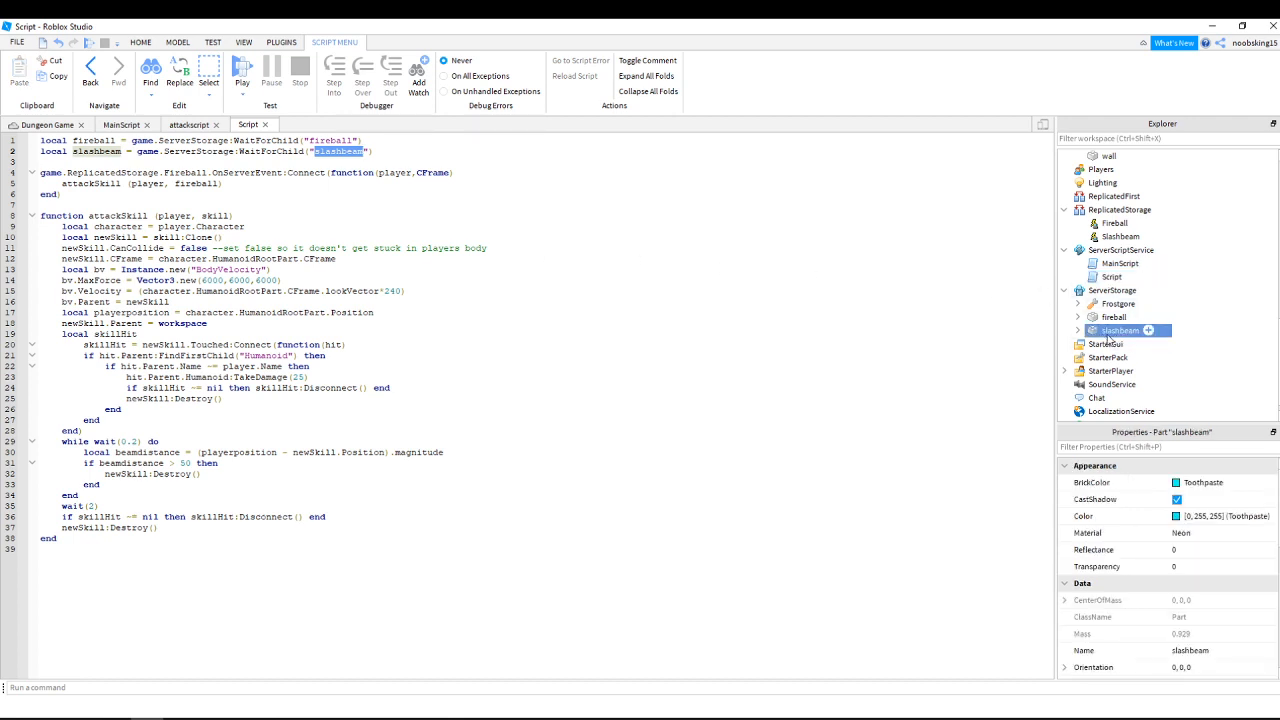
double_click(1120, 331)
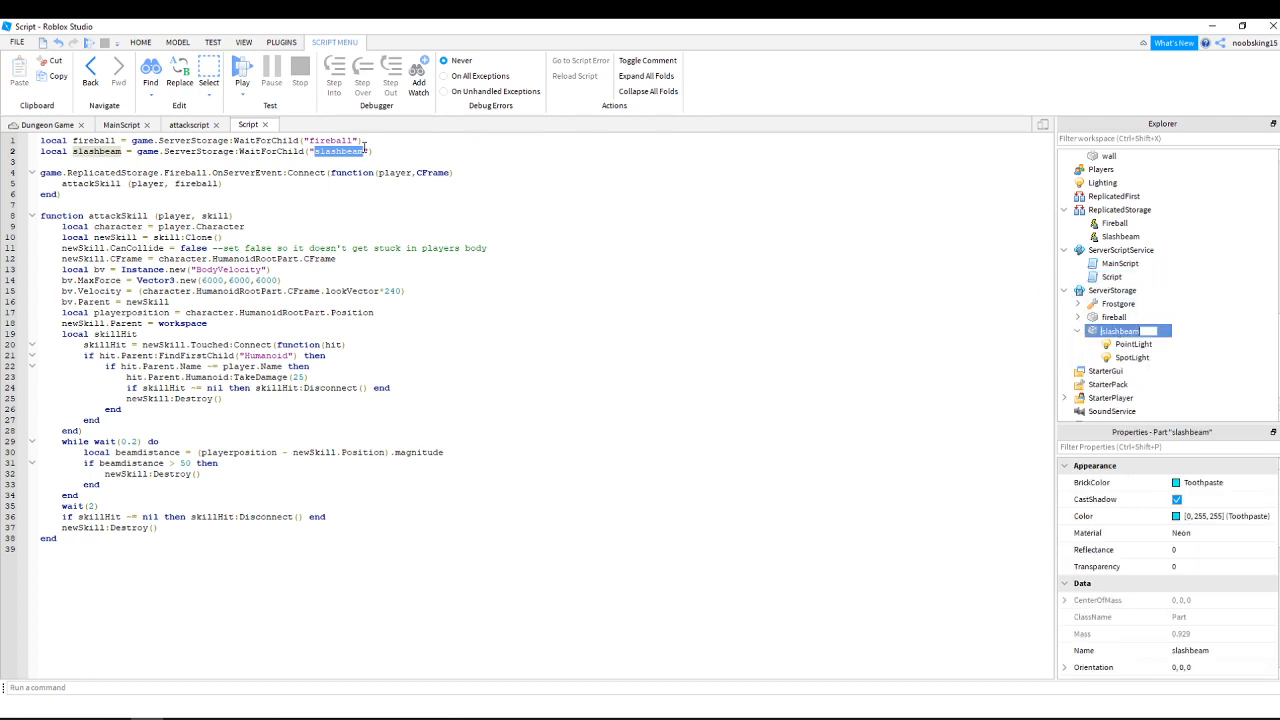
click(95, 151)
double_click(96, 151)
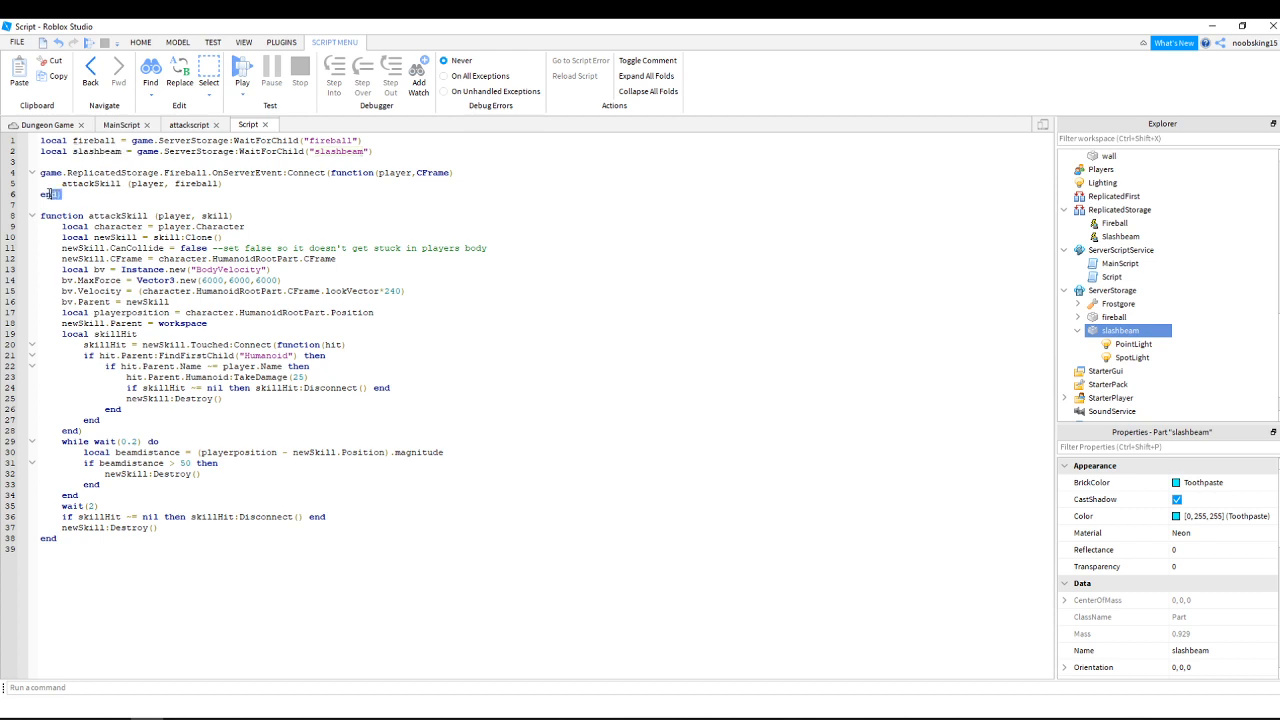
Duplicate the Fireball OnServerEvent handler below the original, separated by a blank line.
drag(40, 172, 111, 194)
key(ctrl+c)
click(157, 199)
key(Return)
key(Return)
key(ctrl+v)
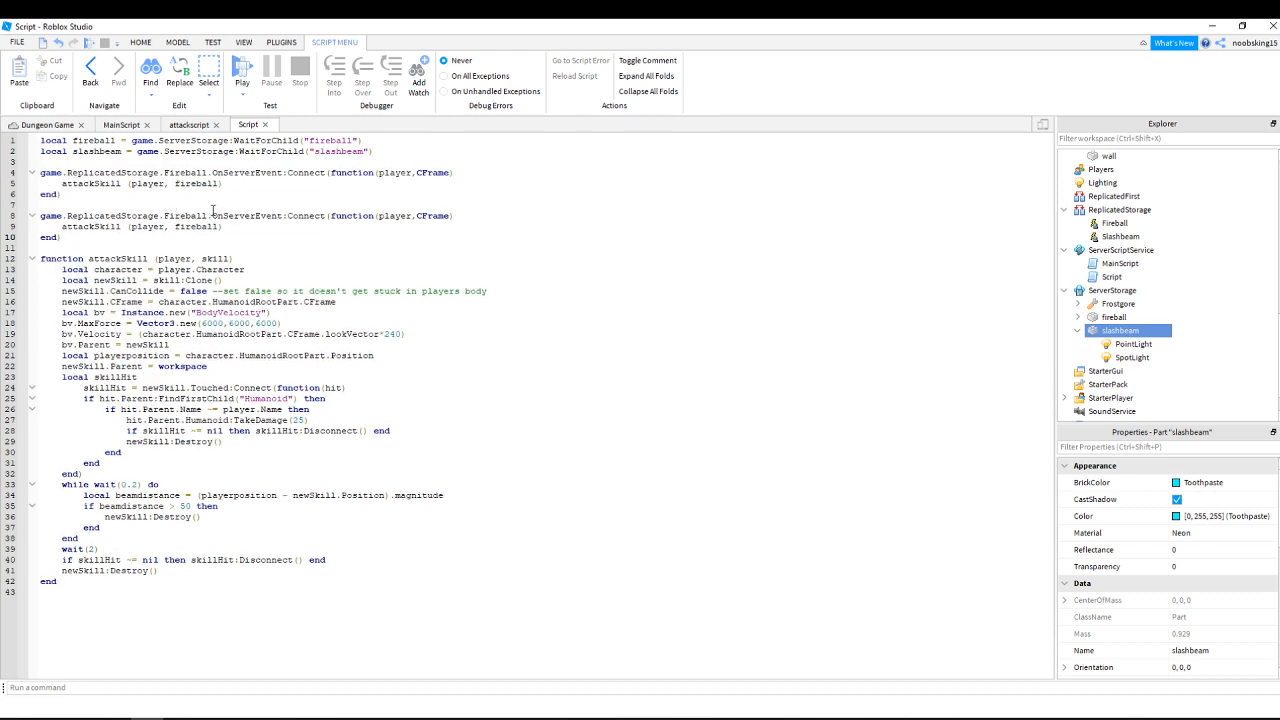
Connect the duplicated handler to the Slashbeam event and pass slashbeam instead of fireball to attackSkill.
double_click(198, 215)
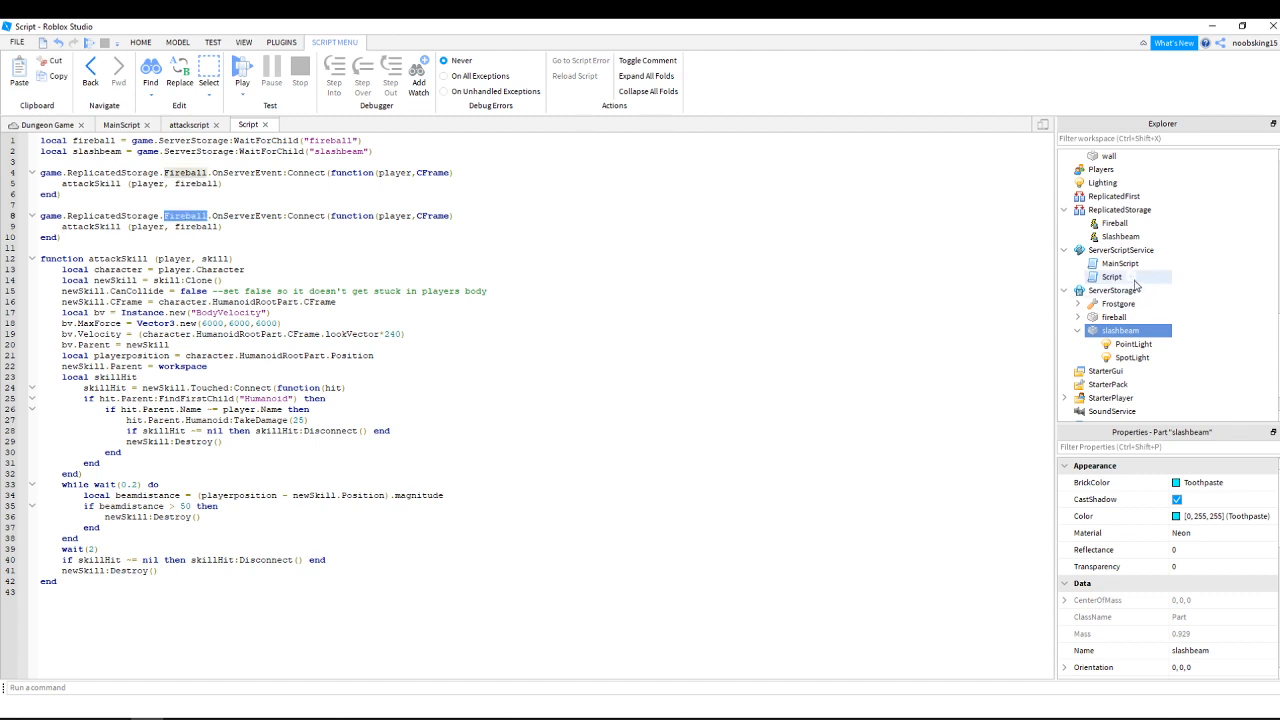
scroll(1130, 252, up, 2)
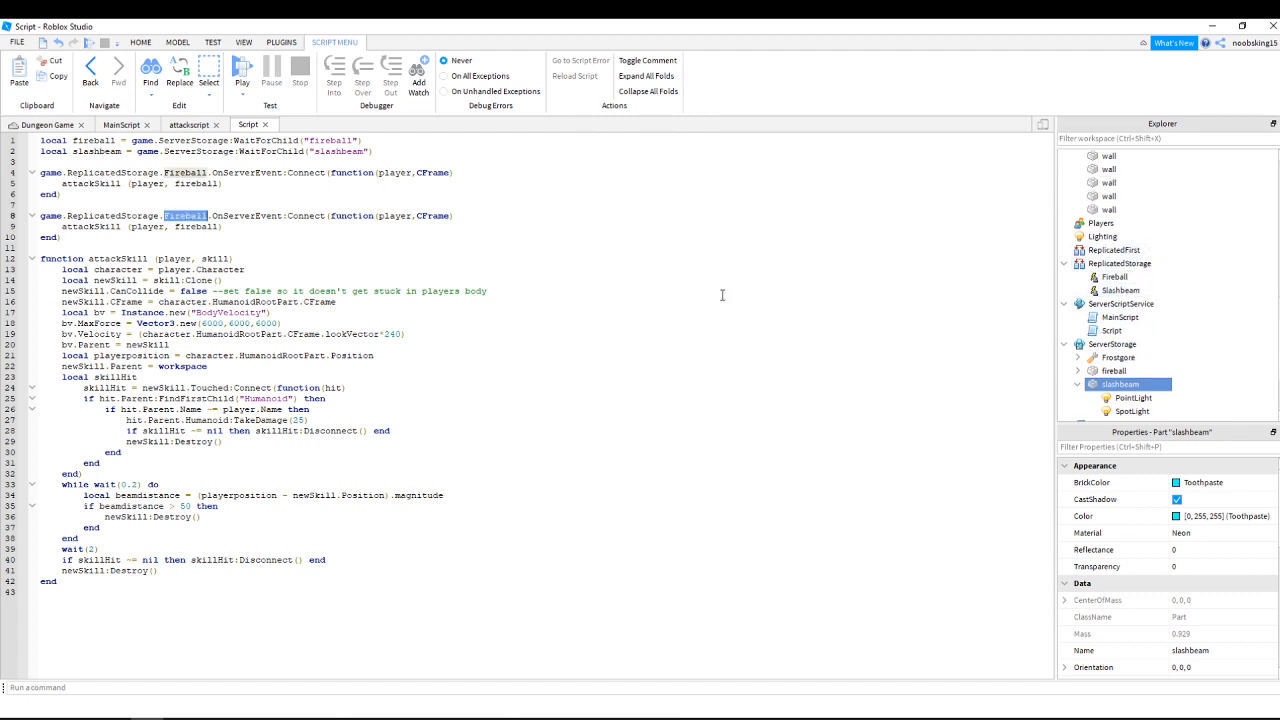
text(S)
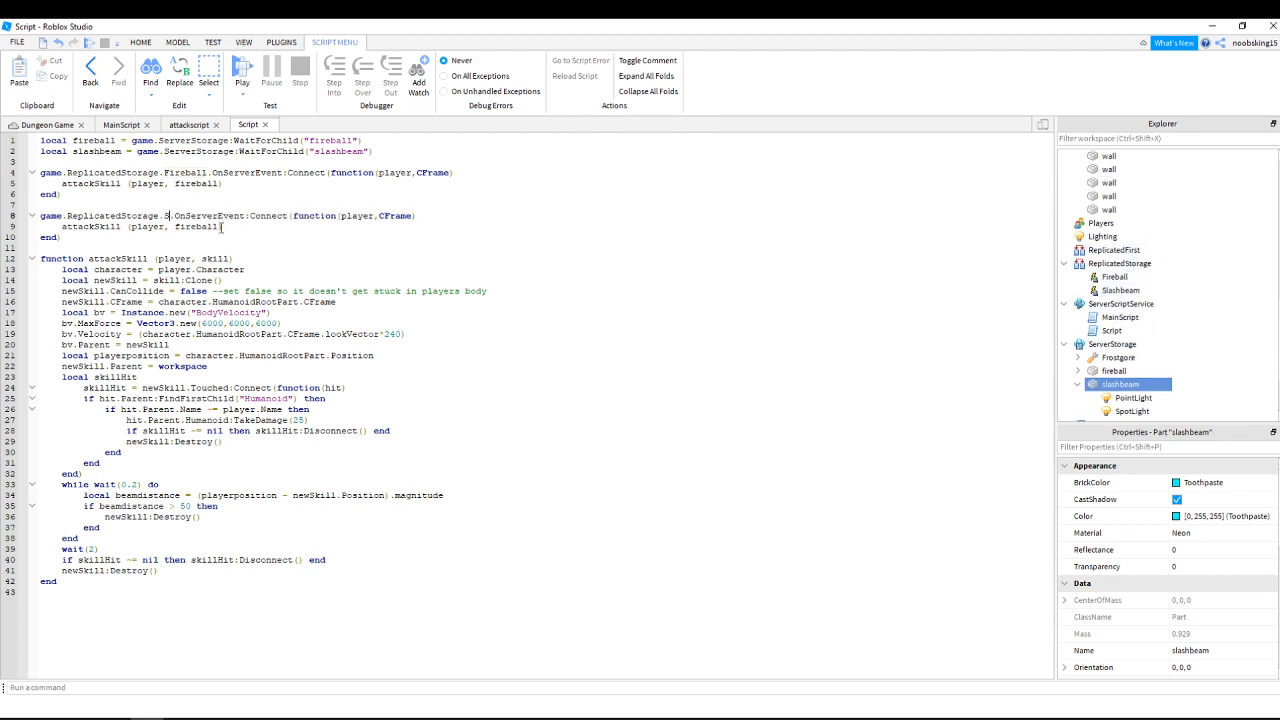
text(lashbeam)
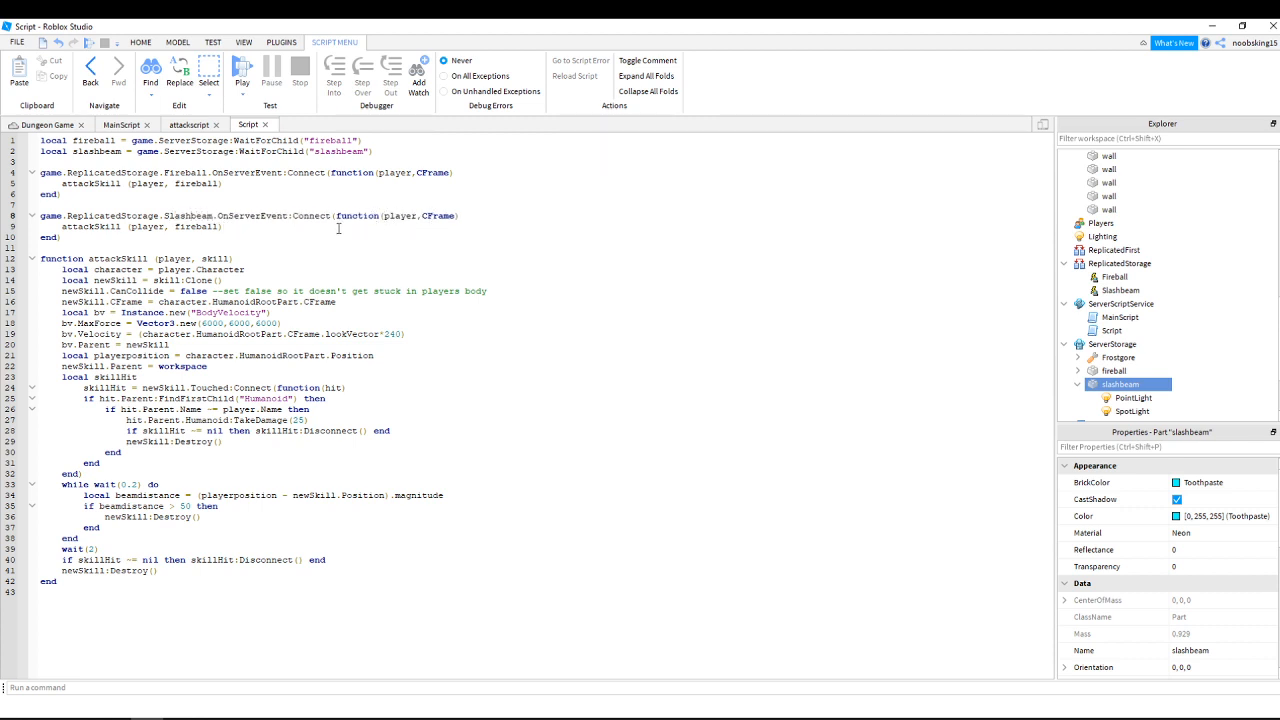
double_click(190, 226)
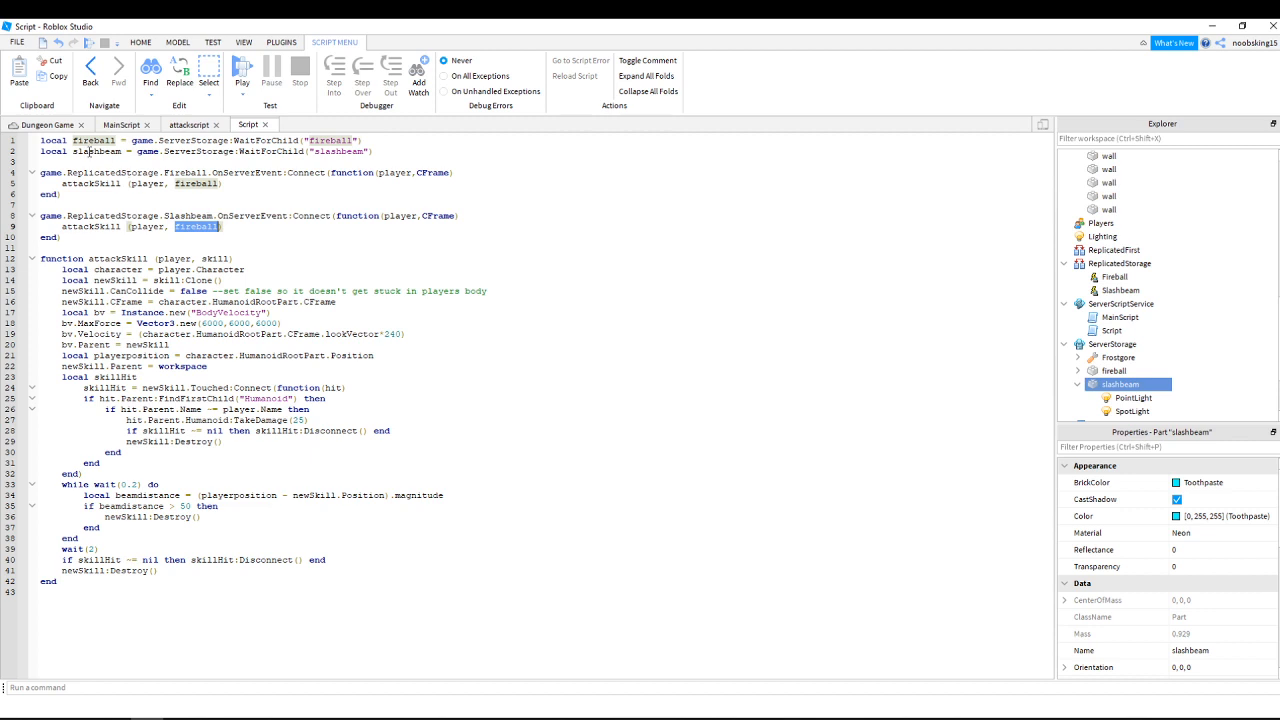
double_click(90, 152)
key(ctrl+c)
double_click(197, 226)
key(ctrl+v)
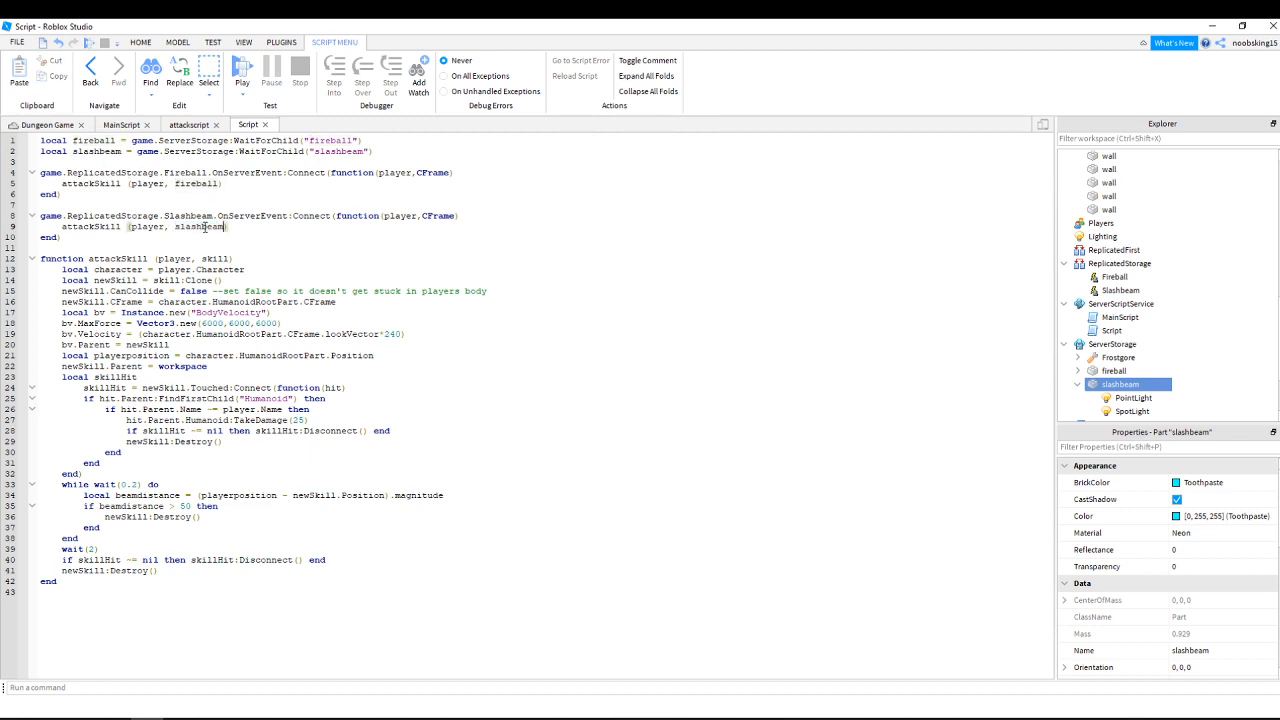
Review the slashbeam attackSkill call, the function definition and the damage amount passed to TakeDamage.
double_click(118, 227)
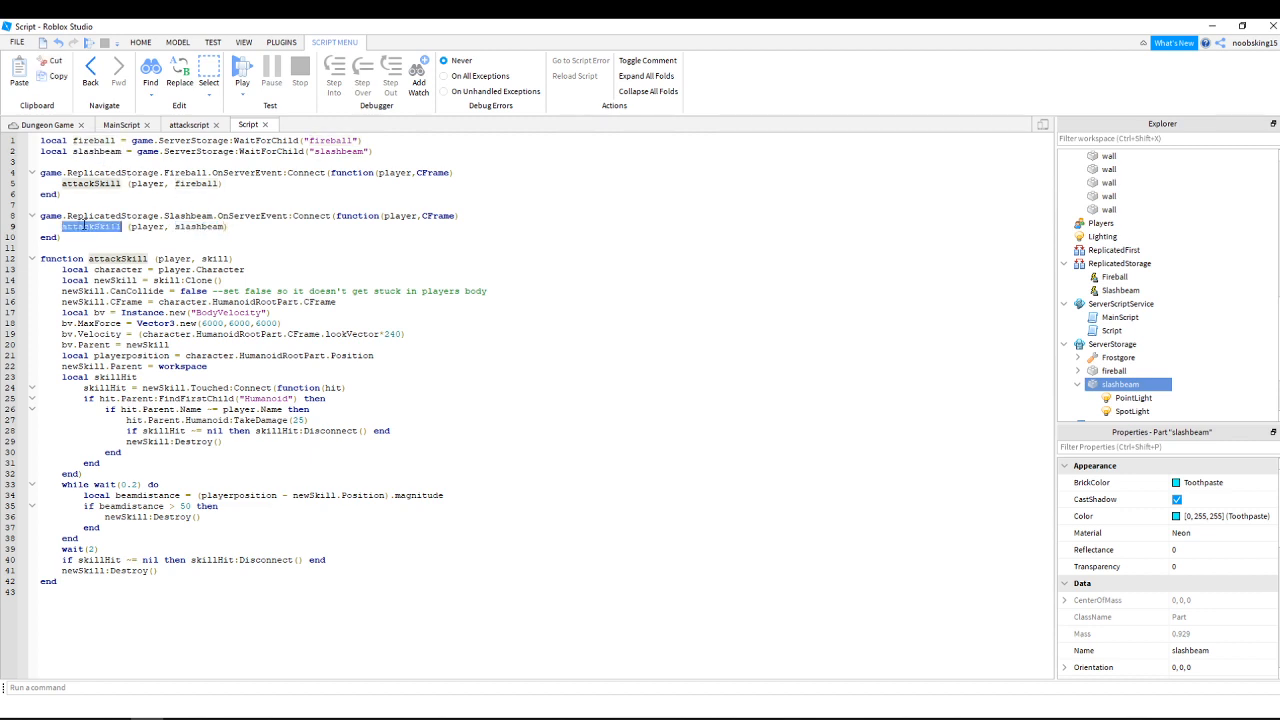
double_click(115, 258)
click(147, 228)
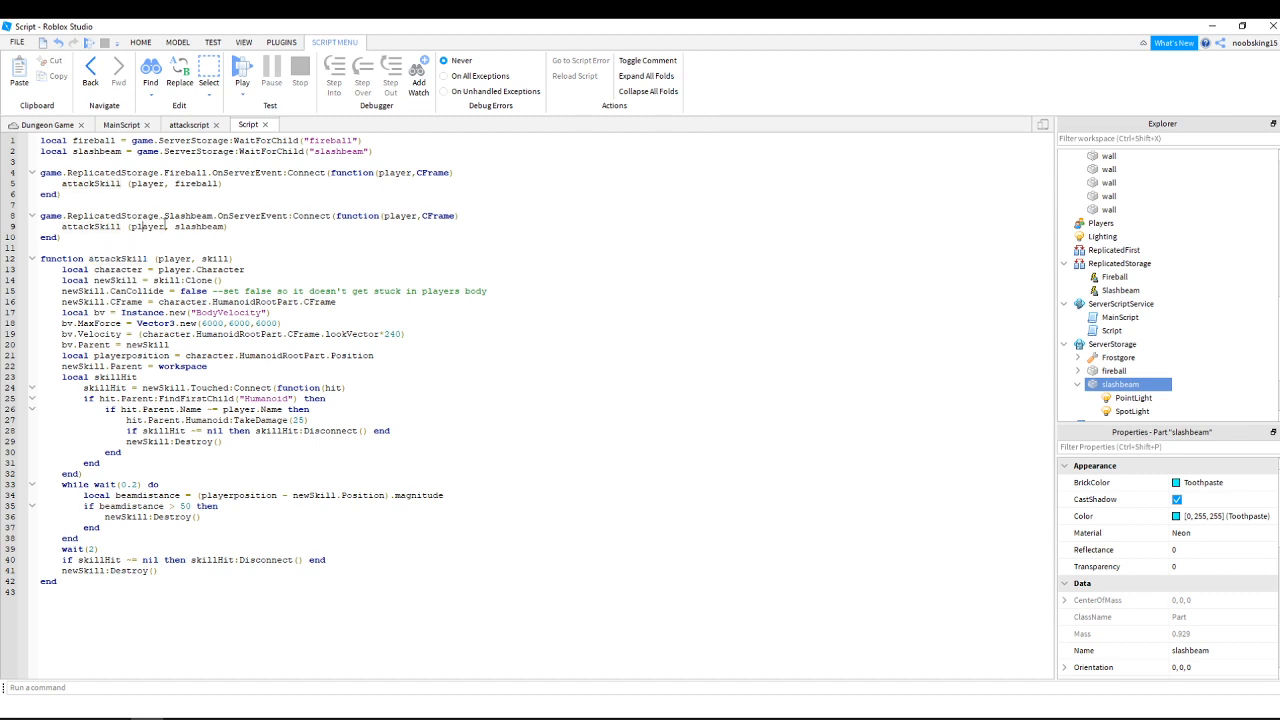
double_click(195, 227)
triple_click(193, 228)
double_click(134, 259)
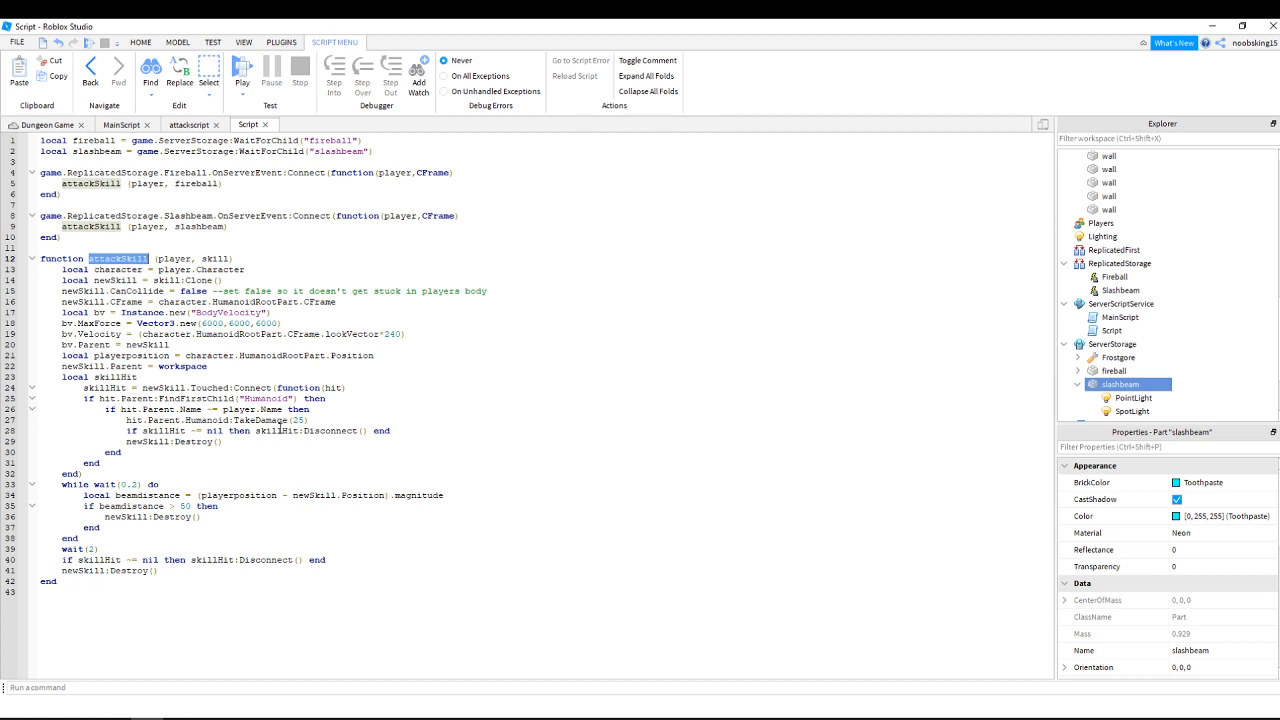
double_click(299, 420)
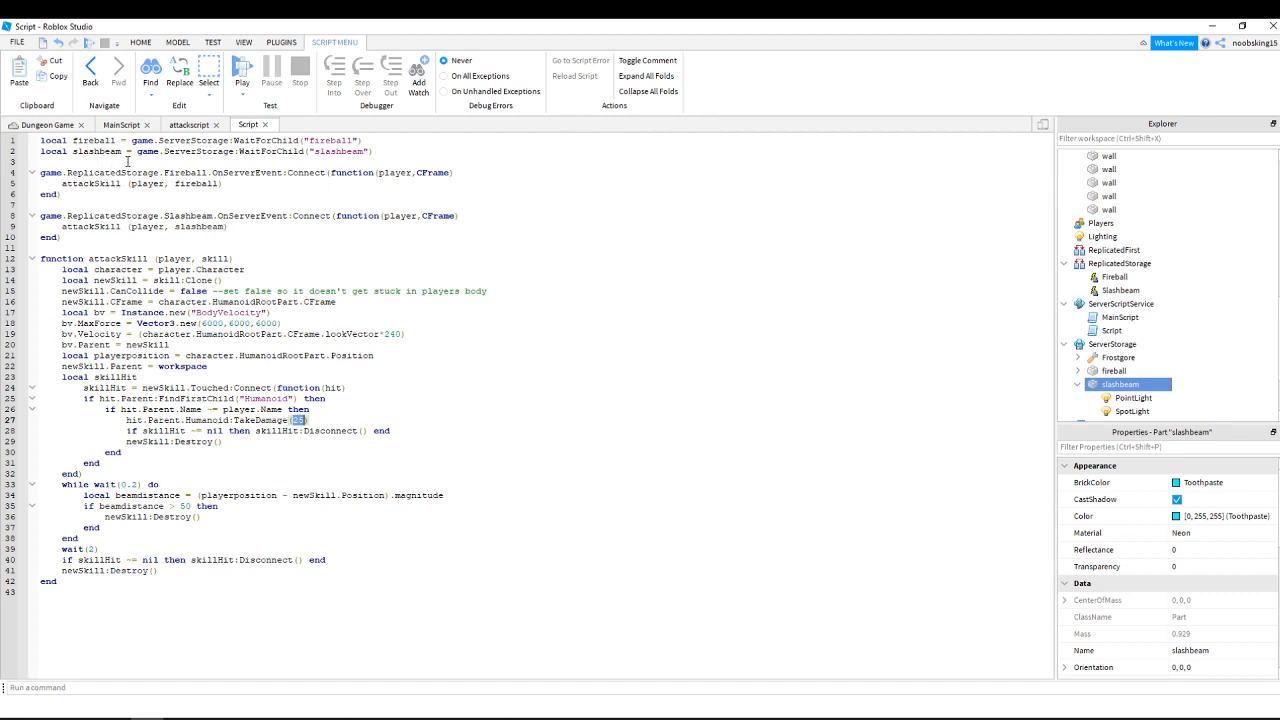
Declare a local variable fireballdamage set to 25 below the slashbeam declaration.
click(399, 148)
key(Return)
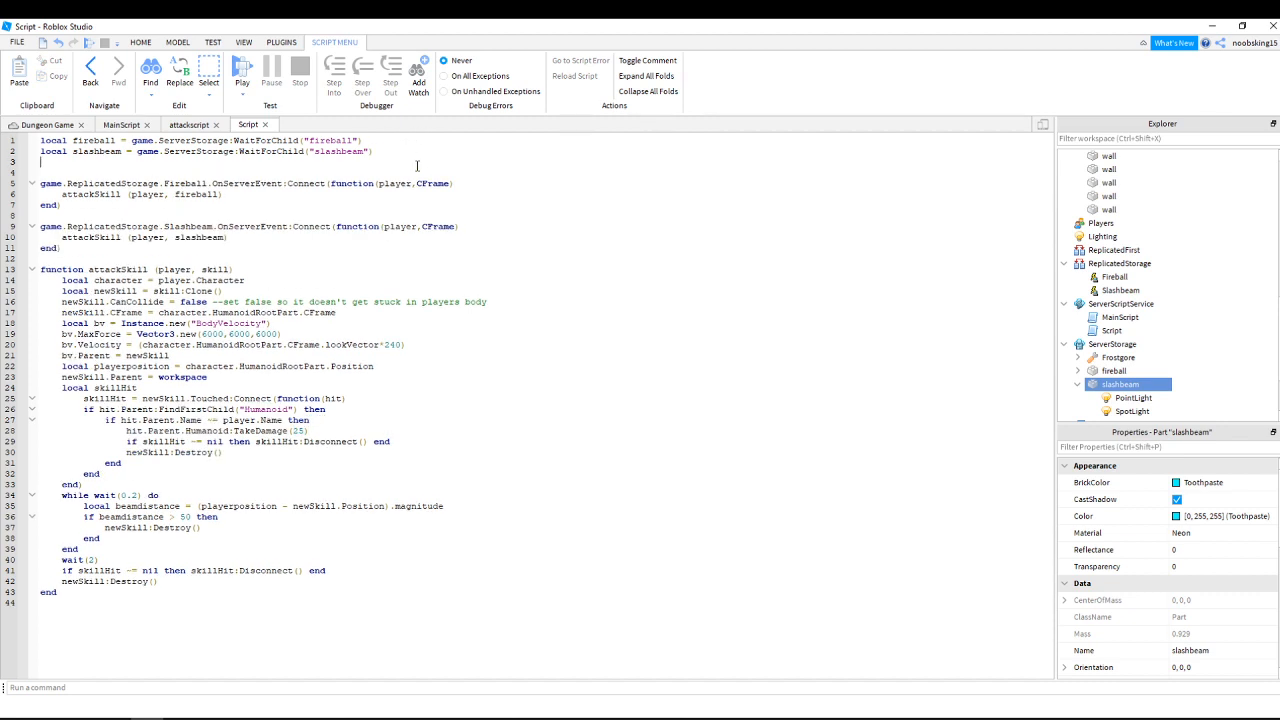
text(local damage)
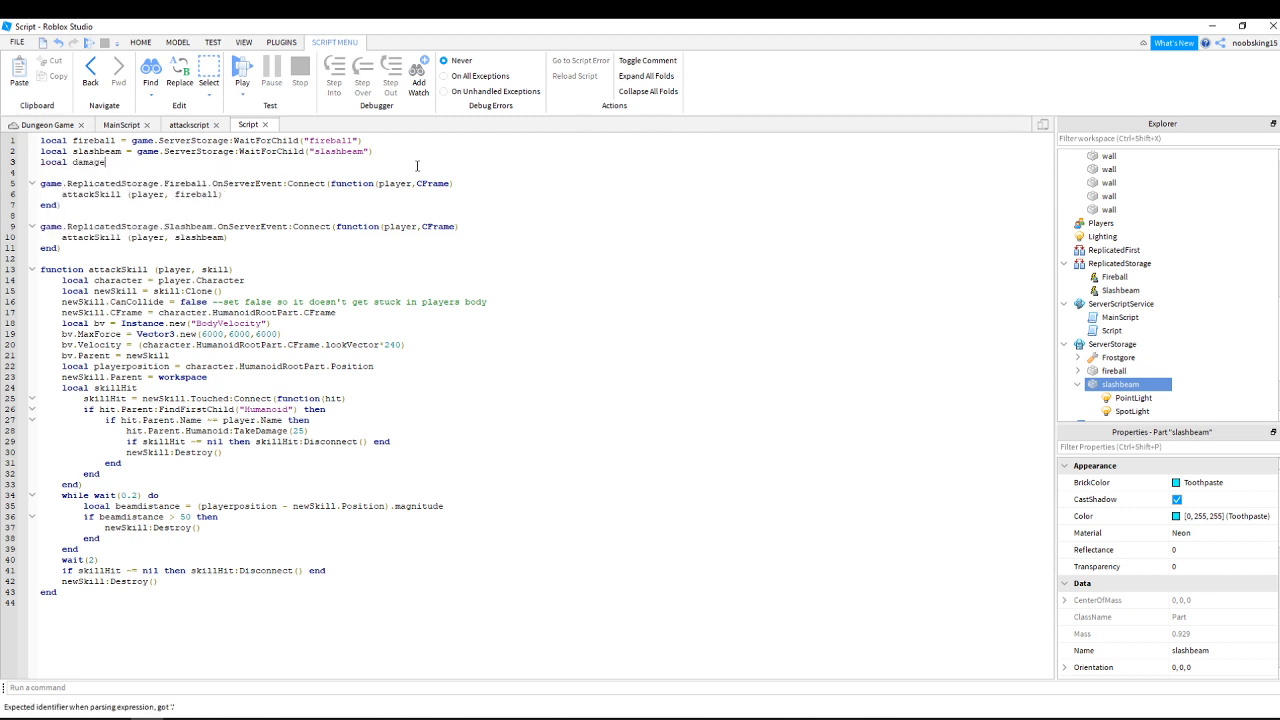
text( =)
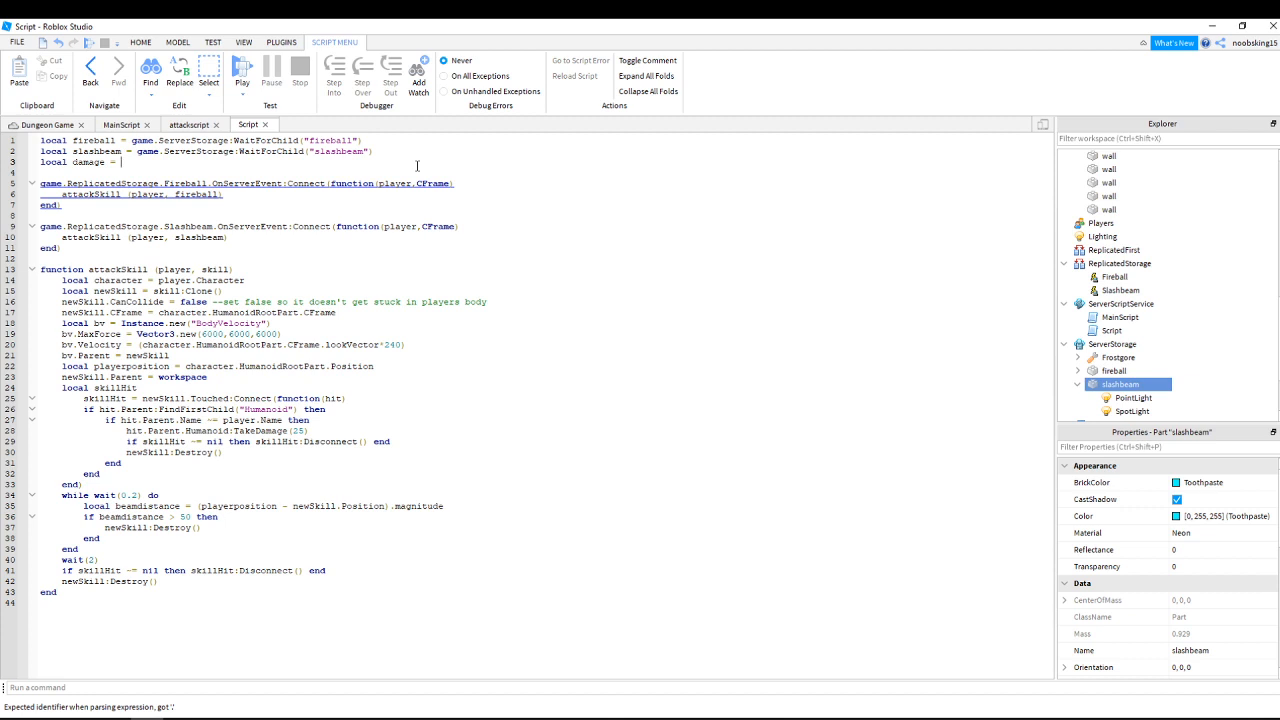
text( 25)
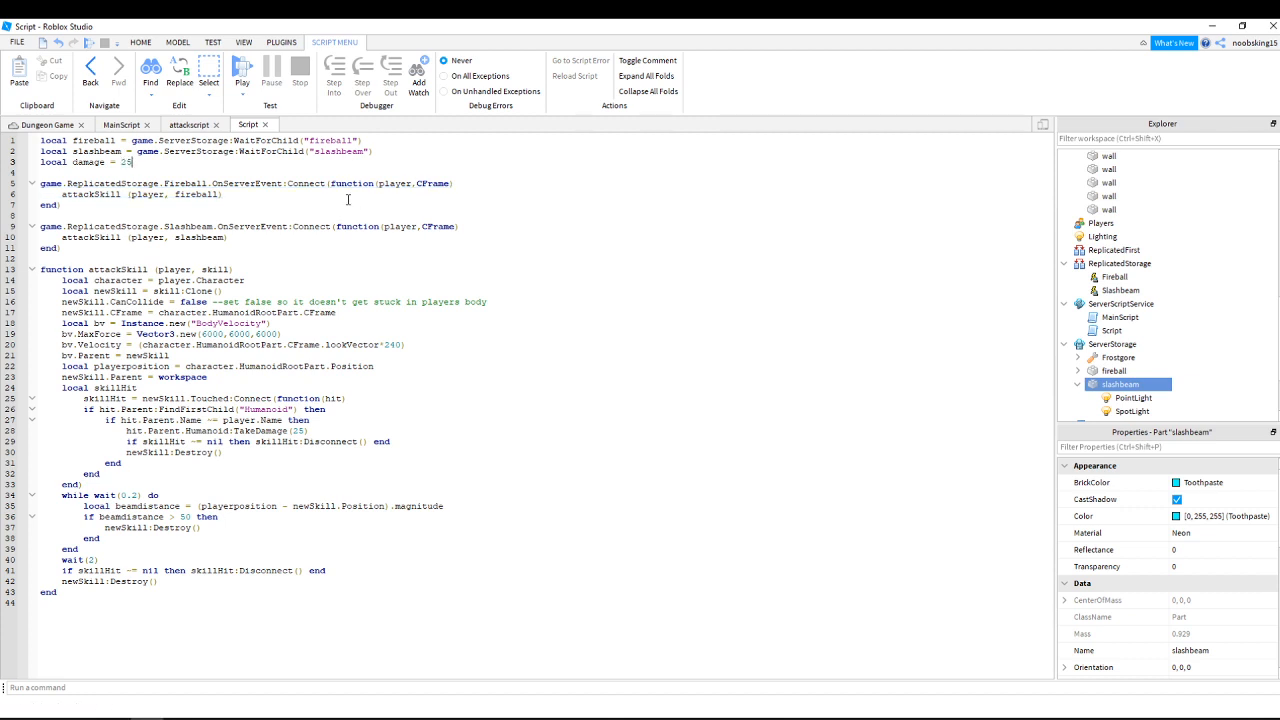
click(72, 162)
text(fireball)
text(l)
Duplicate the fireballdamage declaration directly beneath the original, without a blank line between them.
click(232, 165)
key(Return)
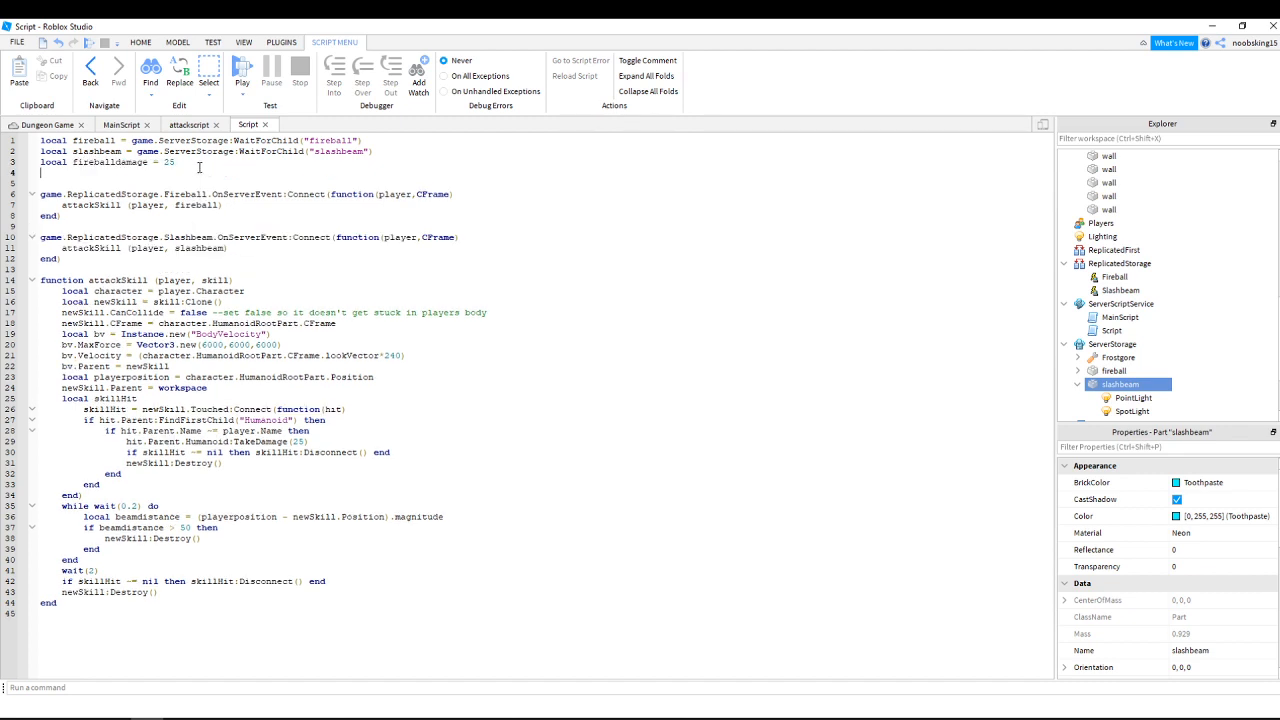
drag(178, 164, 64, 174)
click(134, 168)
drag(176, 163, 38, 164)
key(ctrl+c)
click(111, 184)
key(ctrl+v)
key(Return)
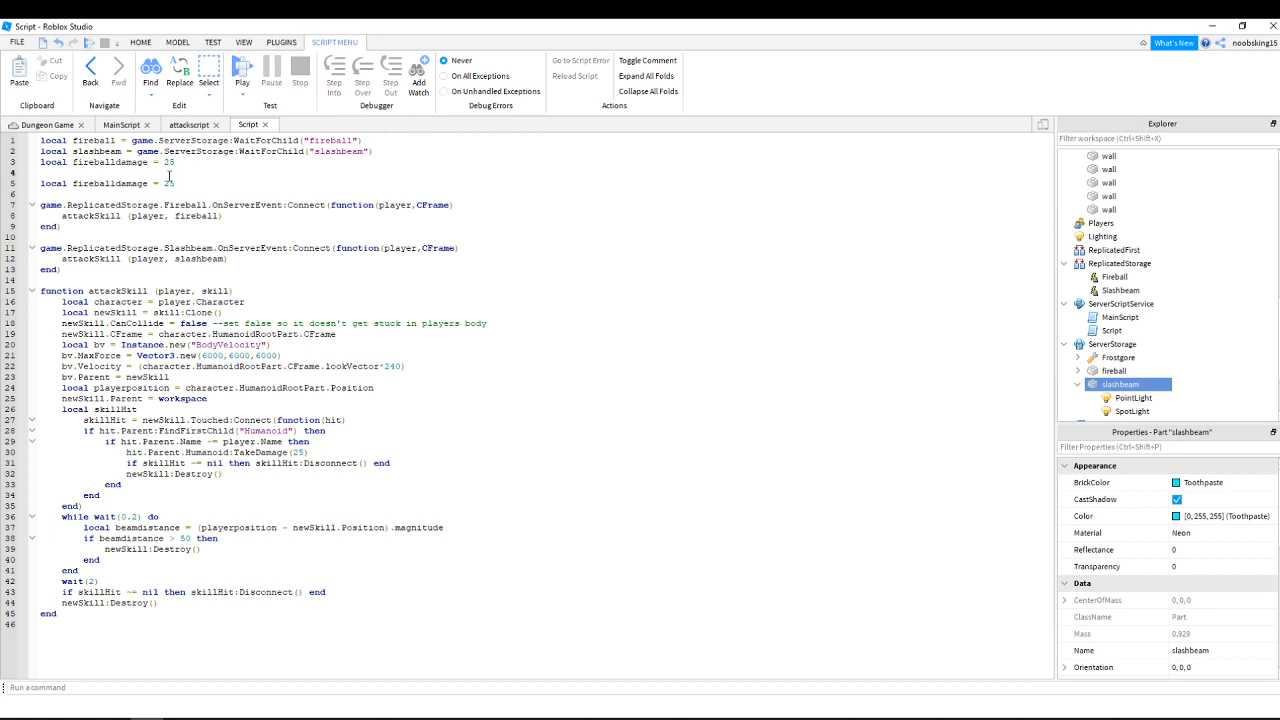
key(BackSpace)
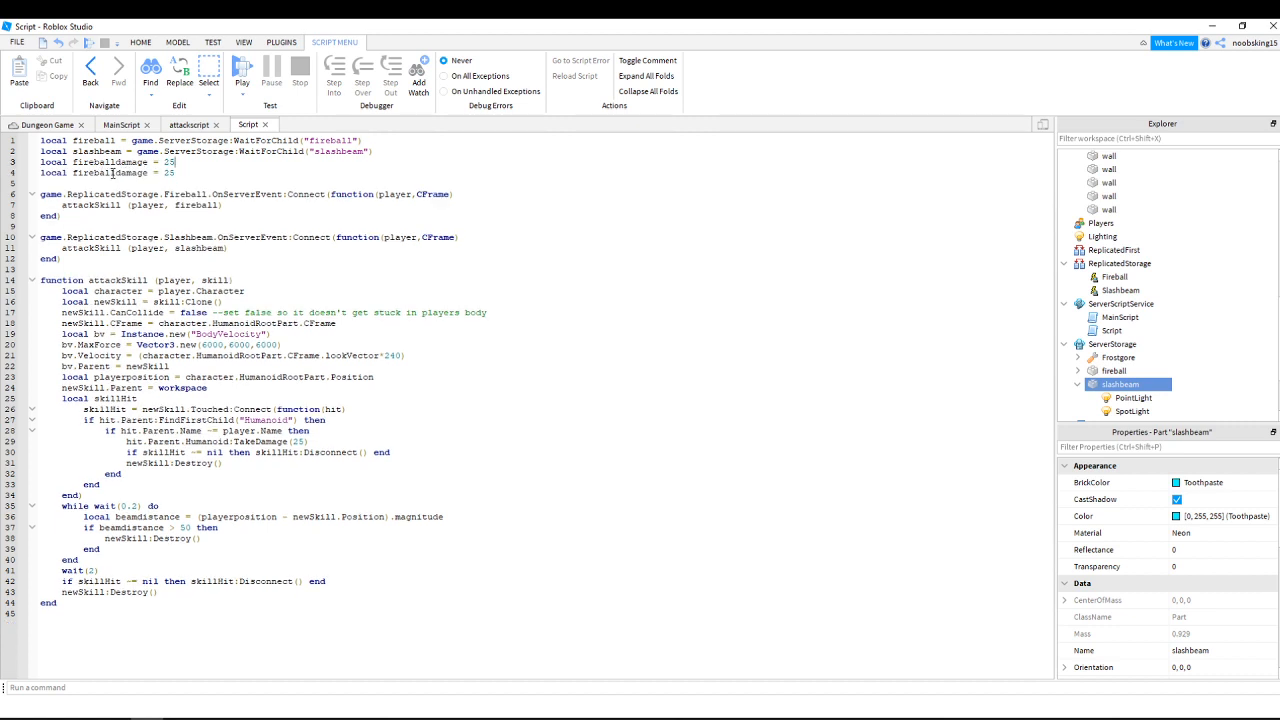
Rename the duplicated damage variable as slashdamage with a value of 40, and set fireballdamage to 55.
drag(117, 172, 73, 170)
text(slash)
double_click(166, 174)
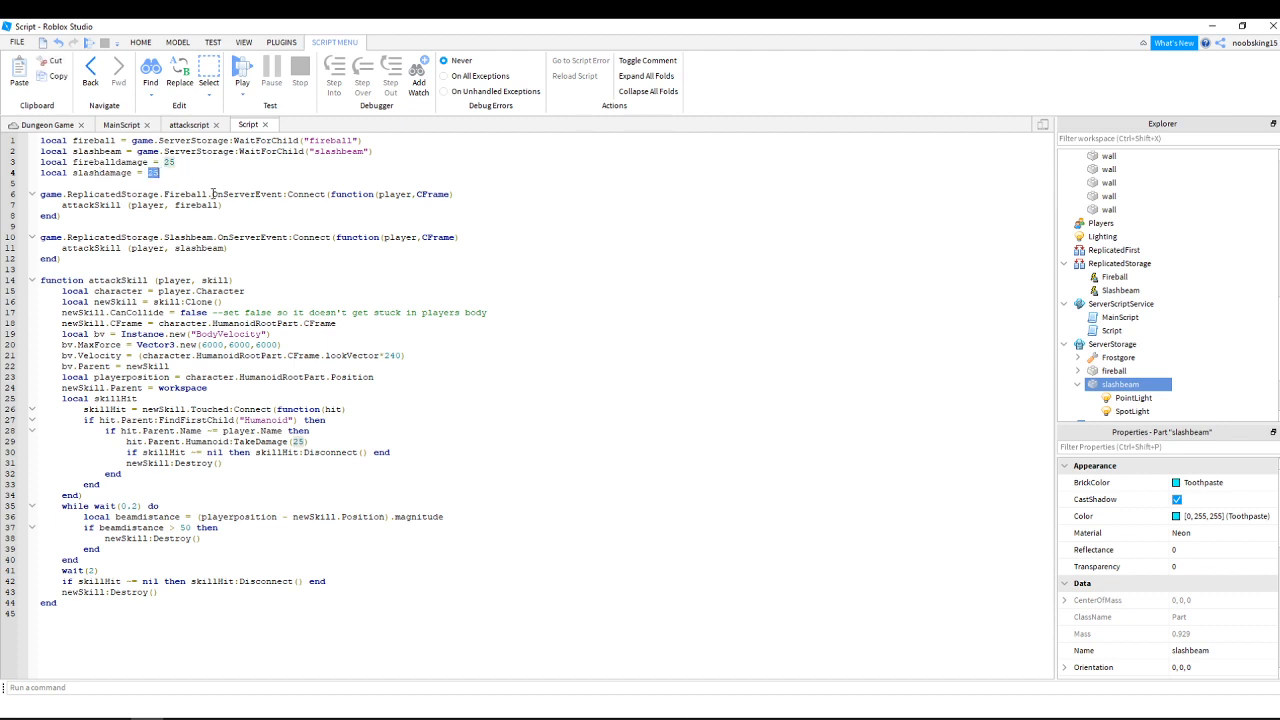
text(40)
double_click(170, 162)
text(55)
click(219, 178)
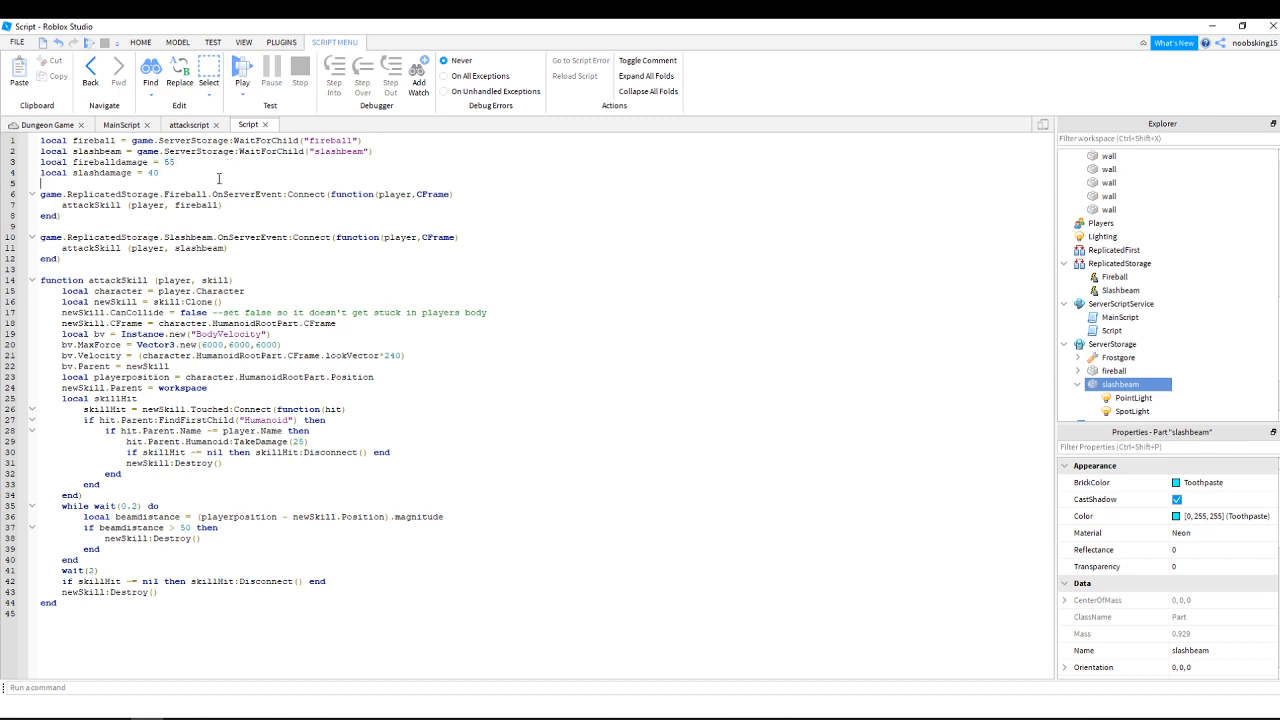
Pass fireballdamage as the third argument of the attackSkill call in the Fireball event handler.
double_click(110, 172)
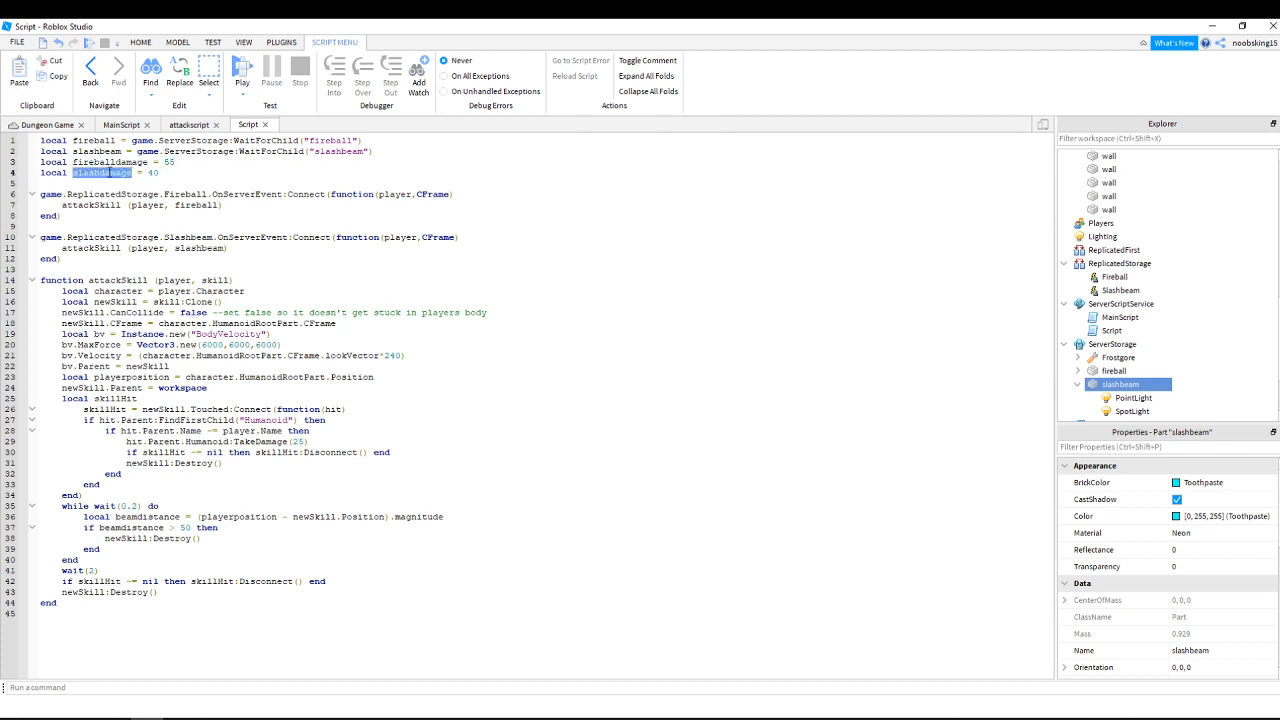
click(222, 206)
text(, )
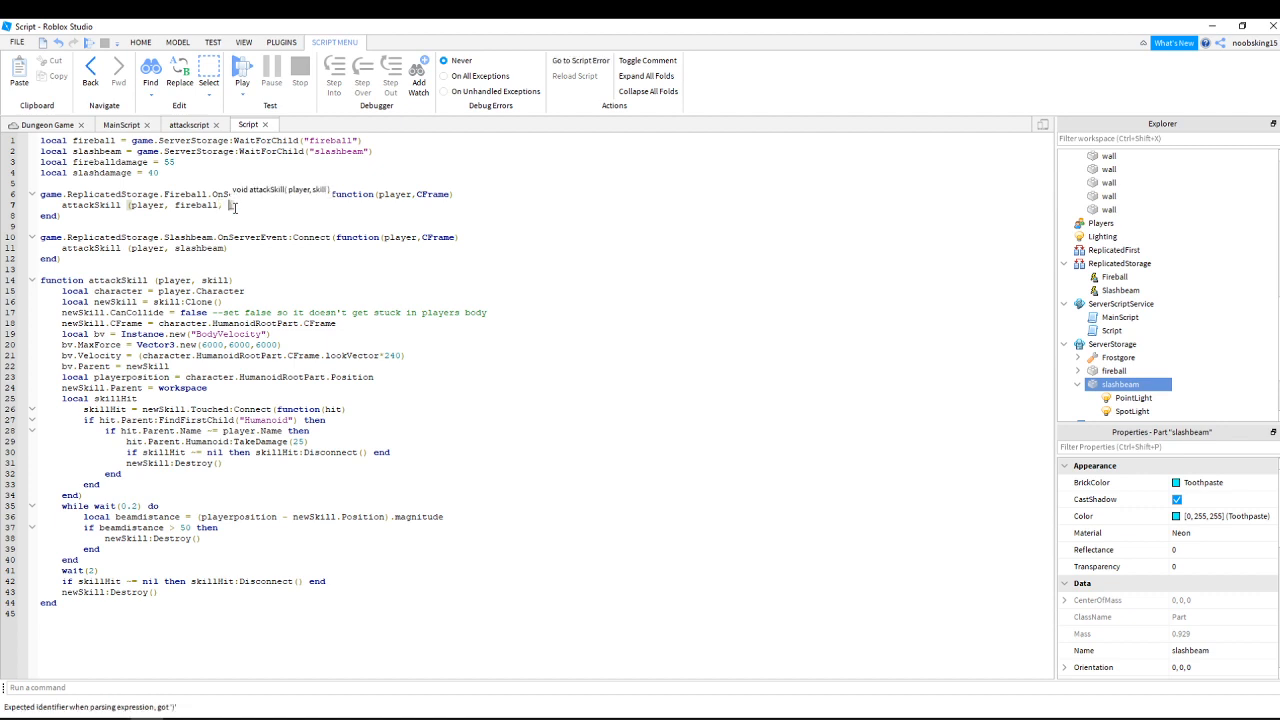
text(dam)
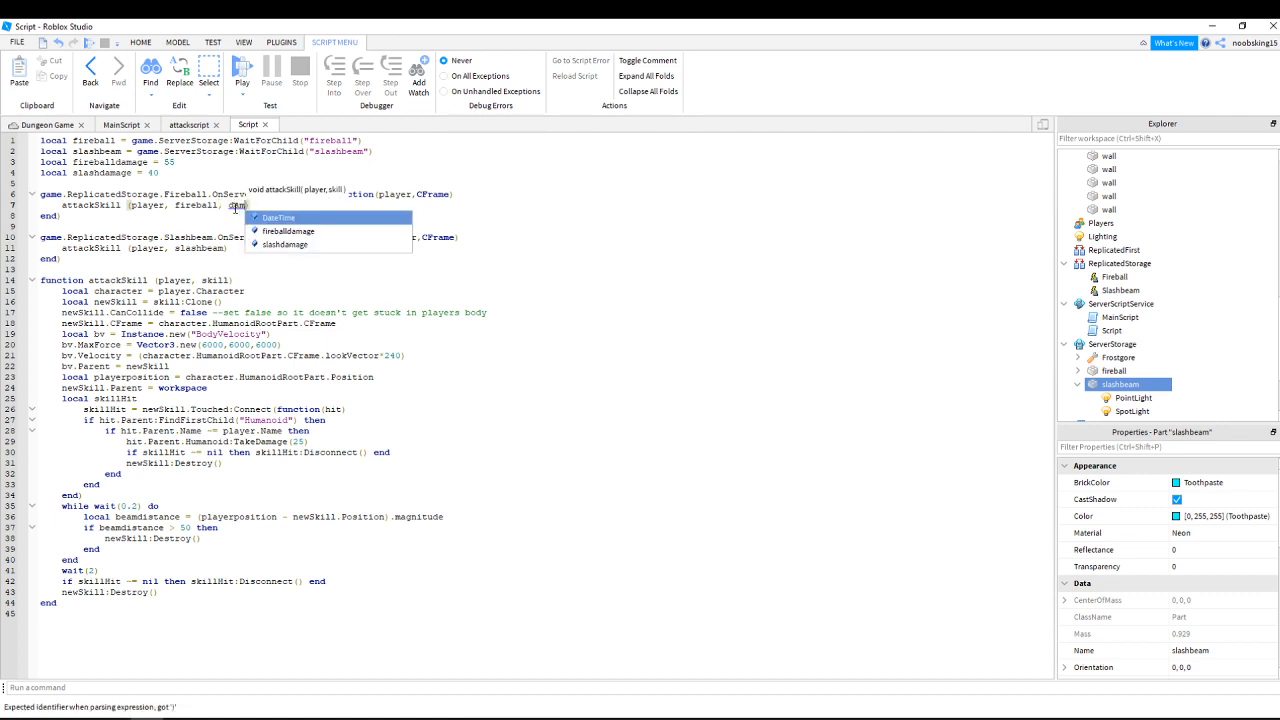
key(BackSpace)
key(BackSpace)
key(BackSpace)
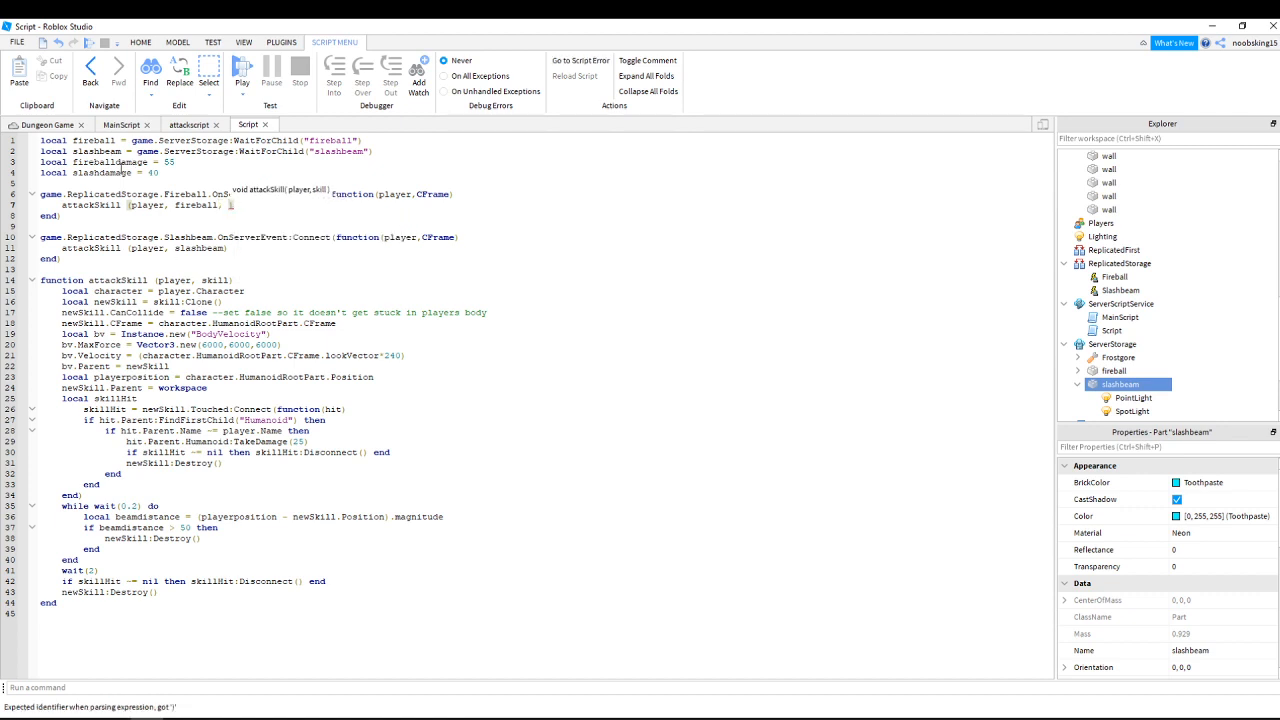
click(112, 152)
double_click(110, 162)
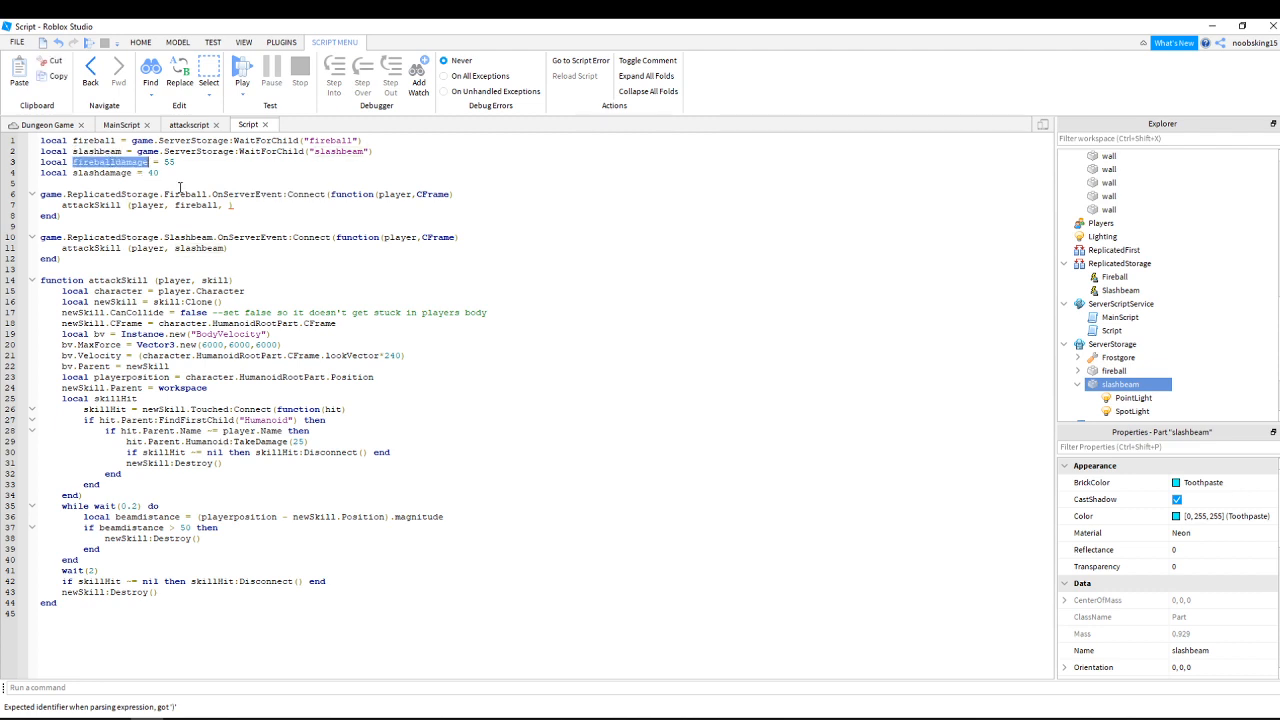
click(228, 204)
key(ctrl+v)
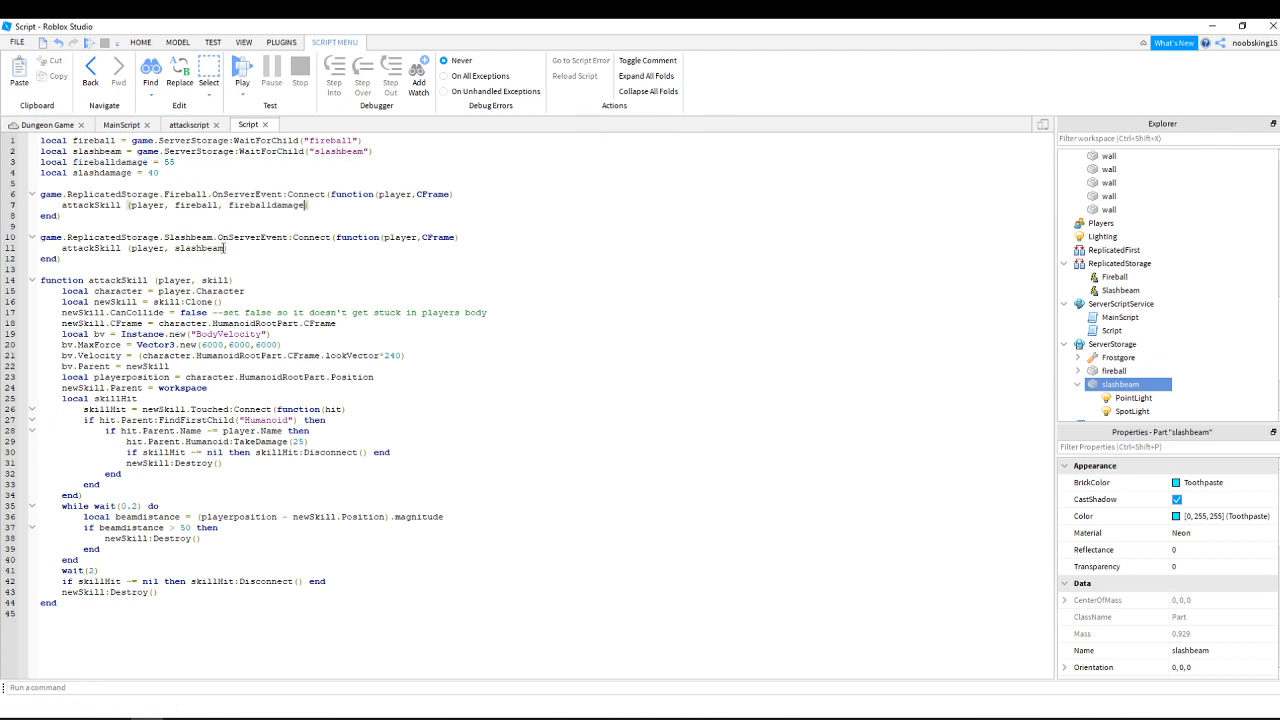
Add slashdamage as the third argument of the attackSkill call in the Slashbeam event handler.
key(Down)
key(Down)
key(Down)
key(Down)
double_click(110, 173)
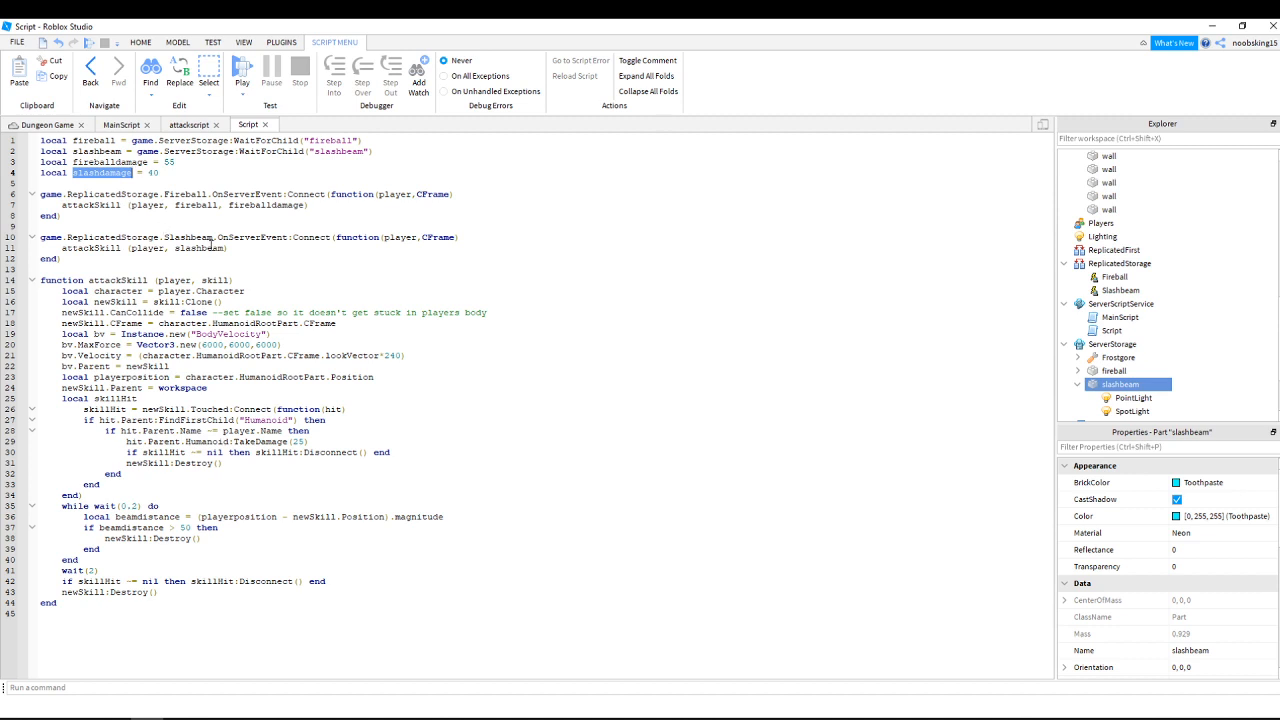
click(227, 248)
text(,)
key(ctrl+v)
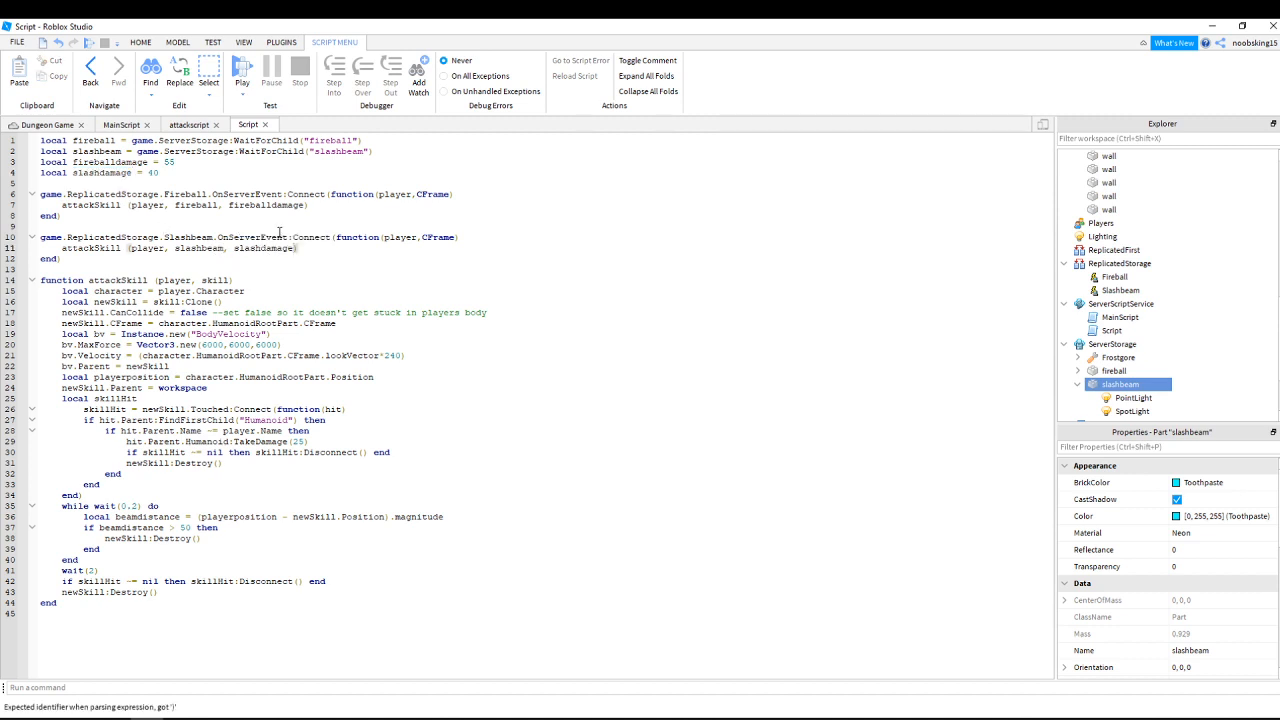
Add a damage parameter to the attackSkill function and use it as the TakeDamage amount.
click(232, 281)
text(, damage)
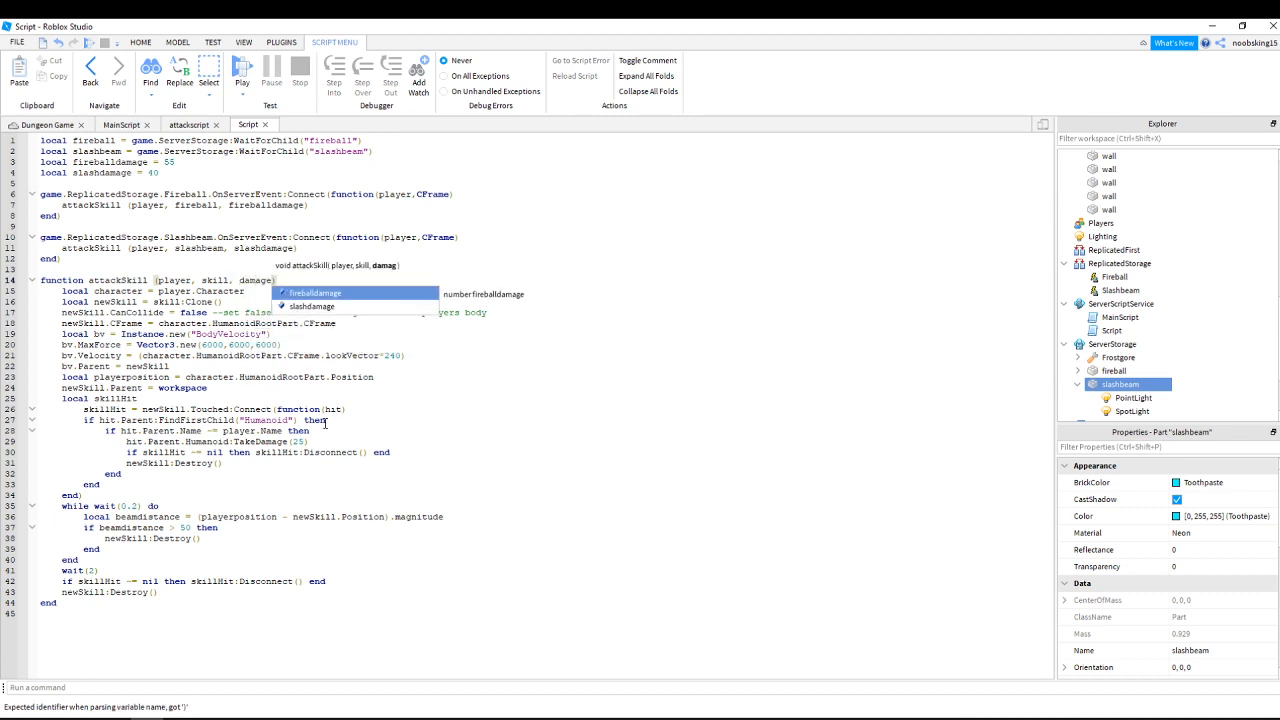
drag(305, 442, 293, 442)
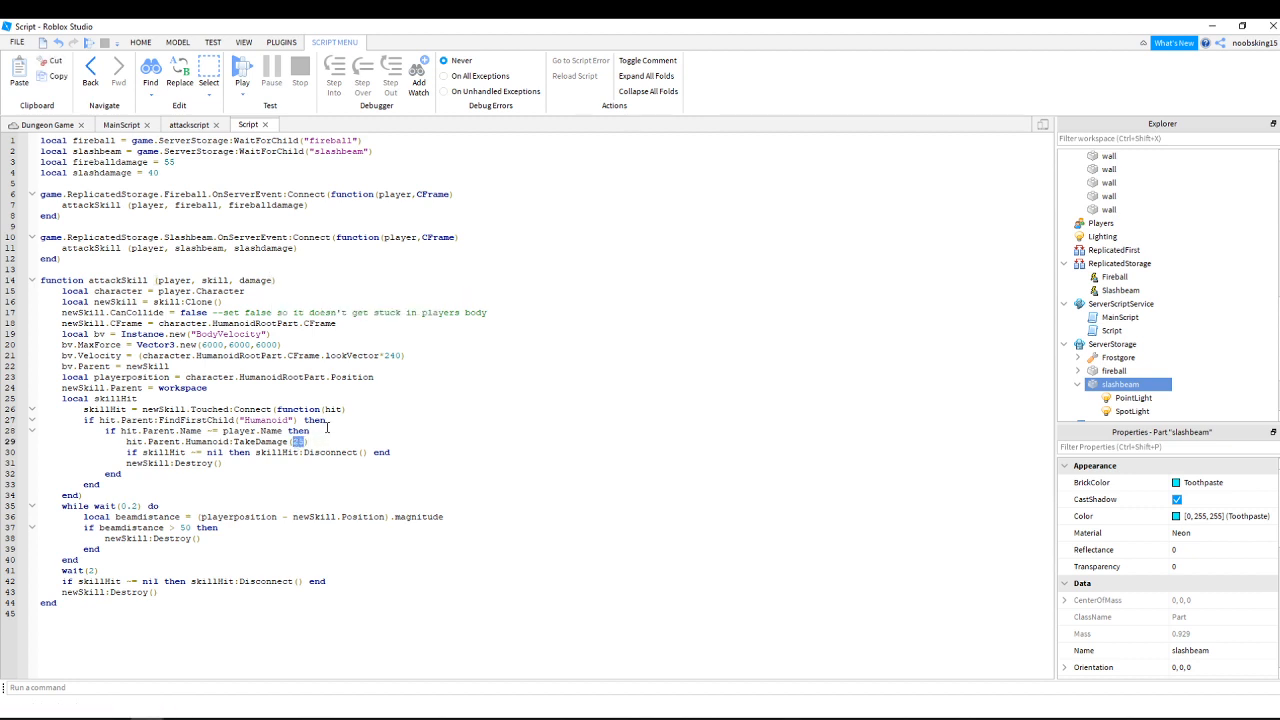
text(damage)
Trace the damage value from TakeDamage through the function parameter and both attackSkill calls to the variable declarations.
double_click(310, 441)
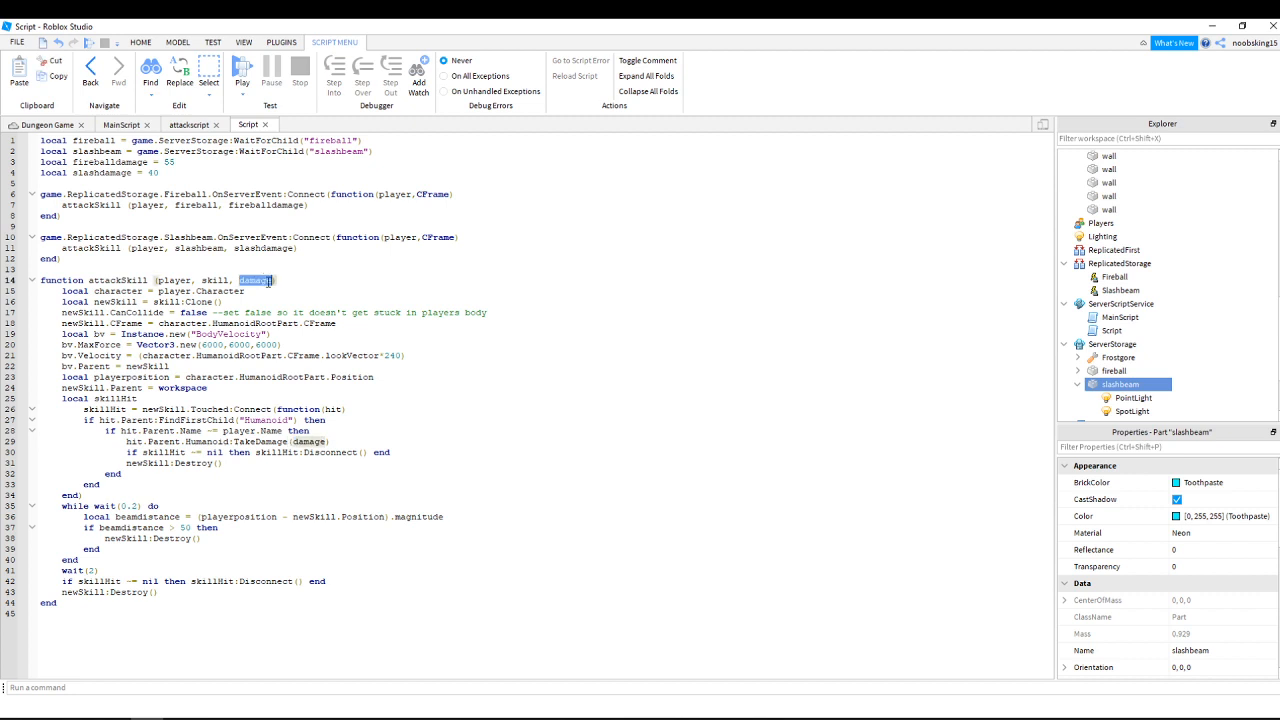
double_click(270, 281)
double_click(264, 249)
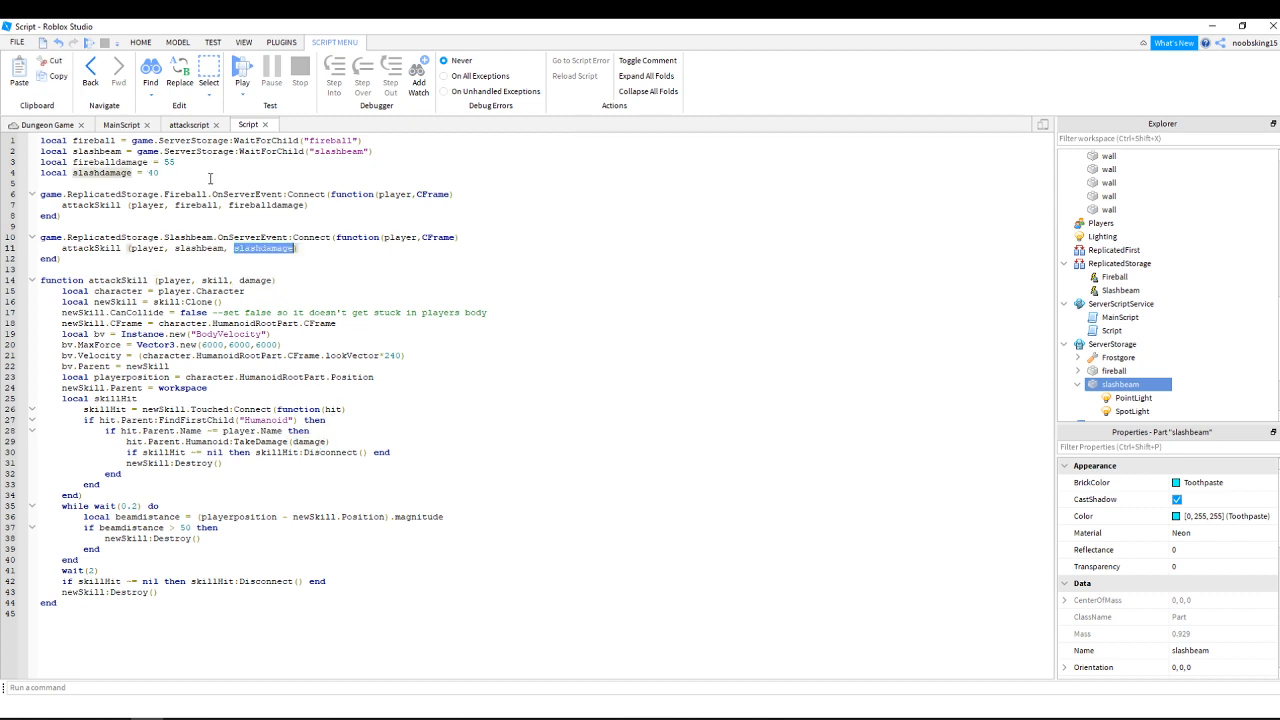
double_click(254, 204)
click(170, 162)
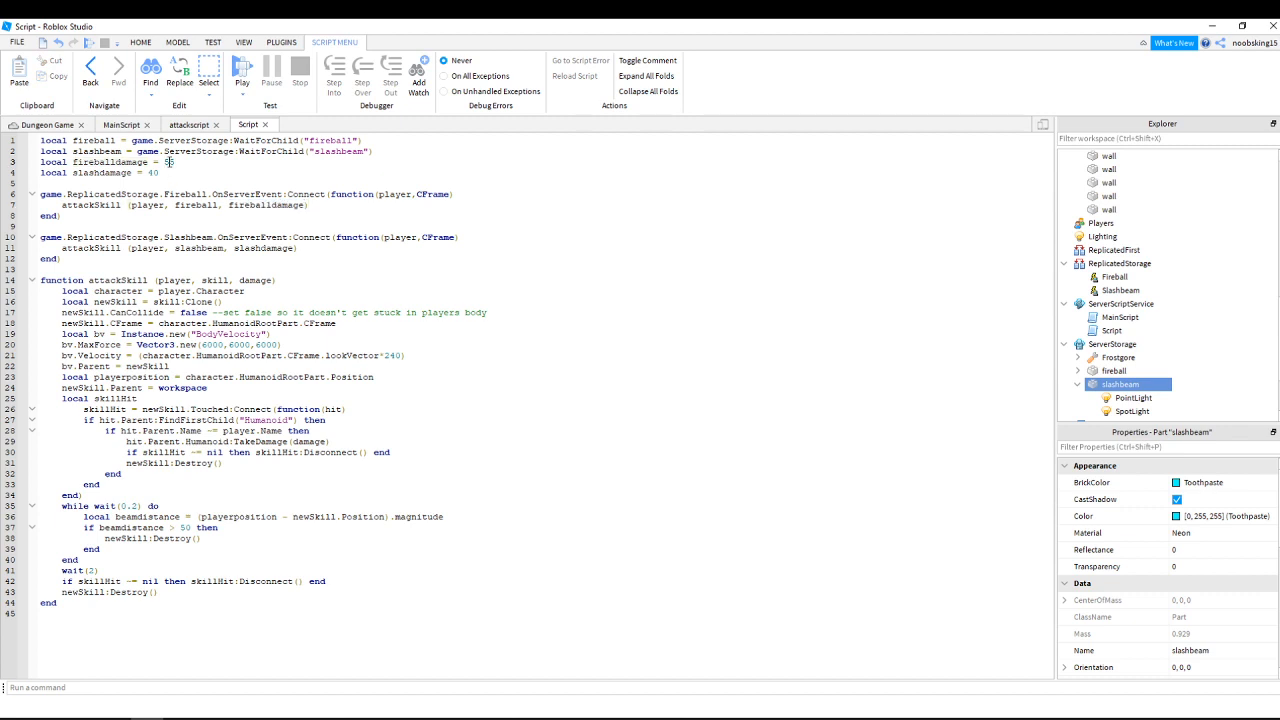
Publish the updated game to Roblox.
click(274, 282)
click(17, 43)
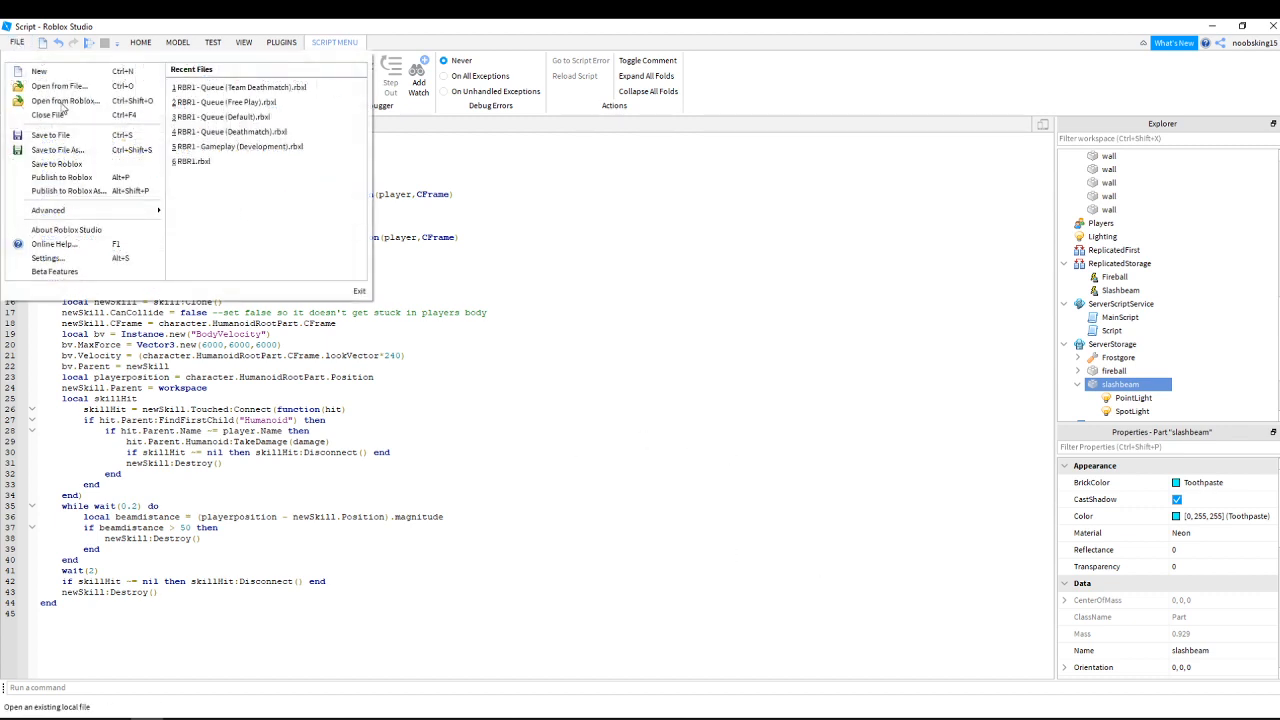
click(98, 177)
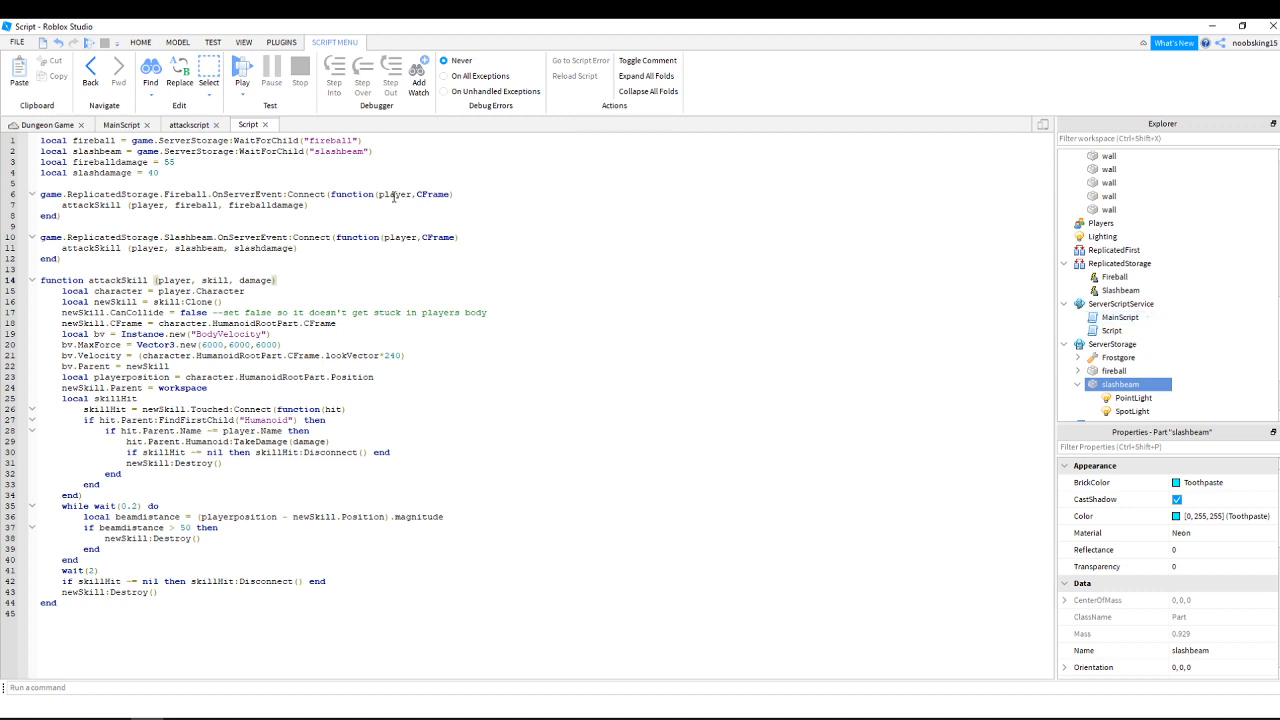
Check MainScript, then bring up attackscript and select it in StarterCharacterScripts under StarterPlayer.
double_click(1120, 317)
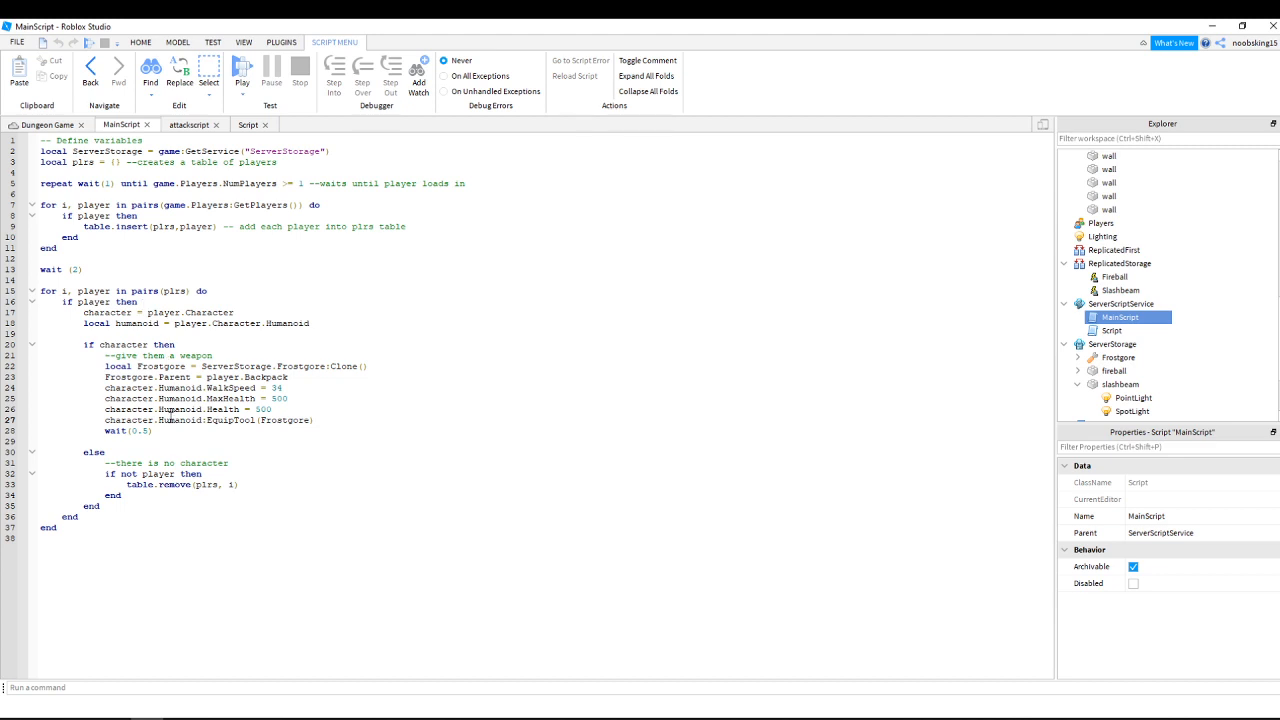
click(187, 127)
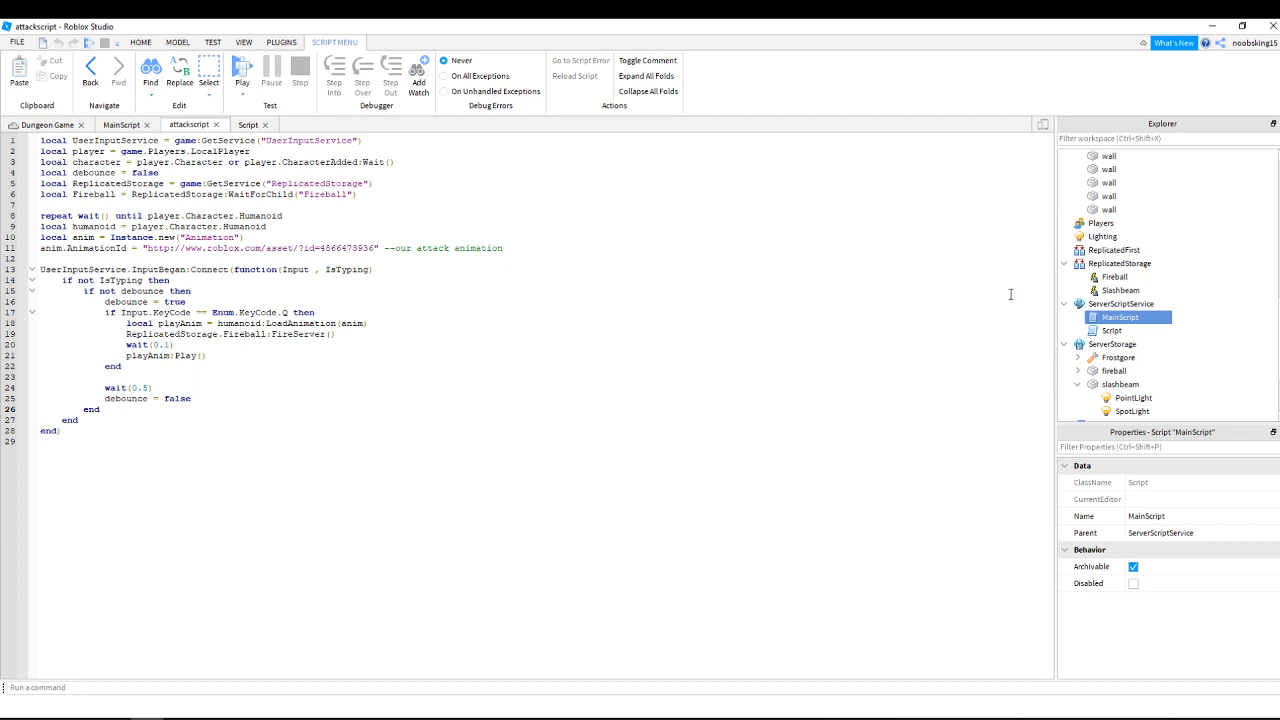
scroll(1152, 359, down, 2)
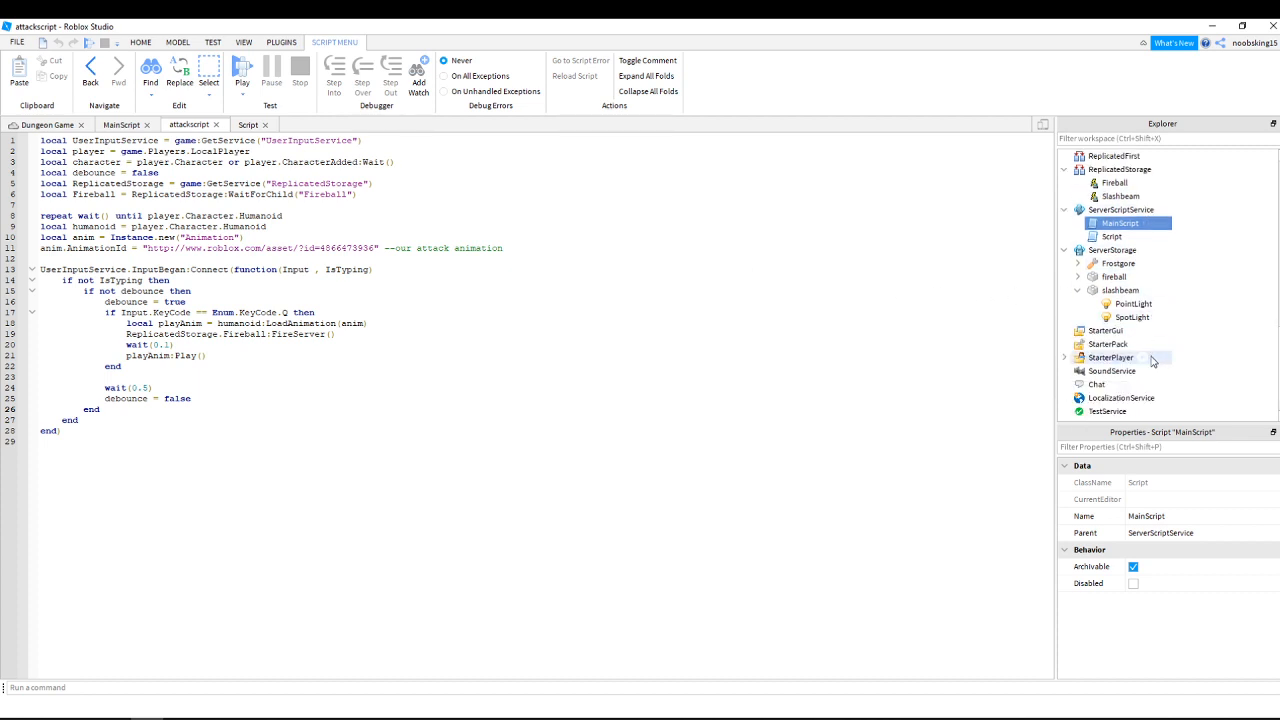
click(1065, 358)
click(1078, 371)
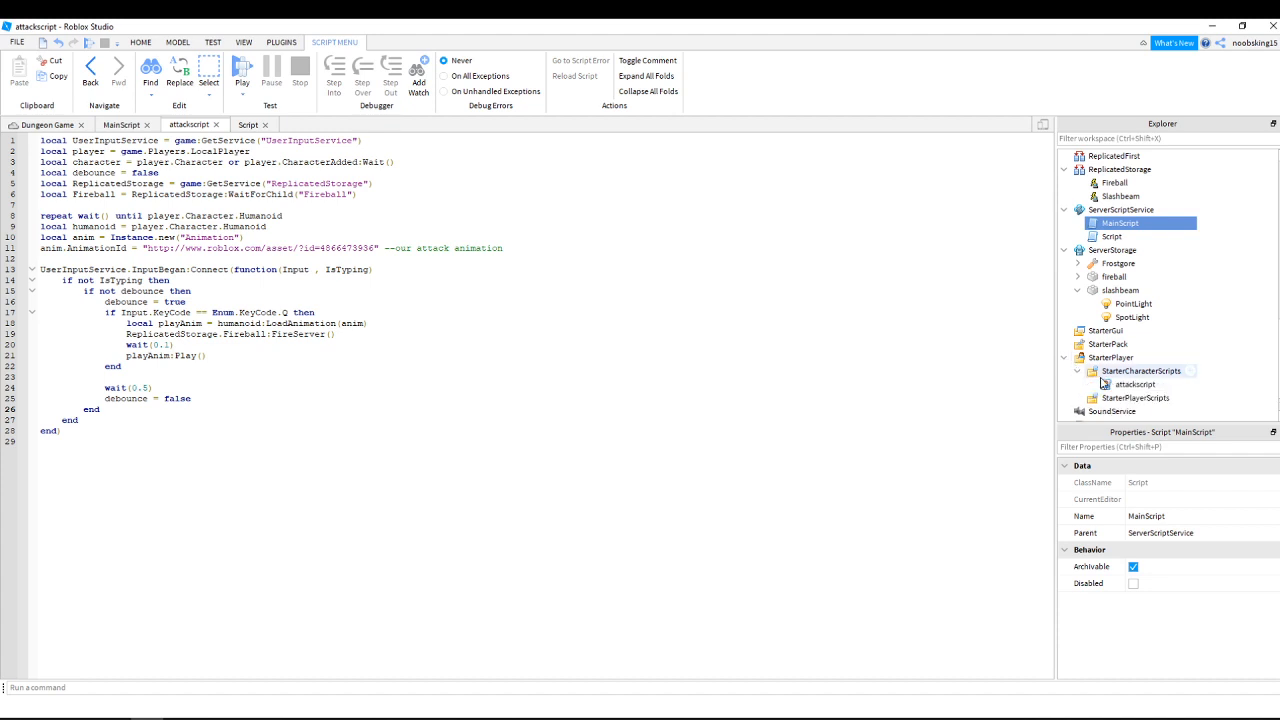
click(1110, 388)
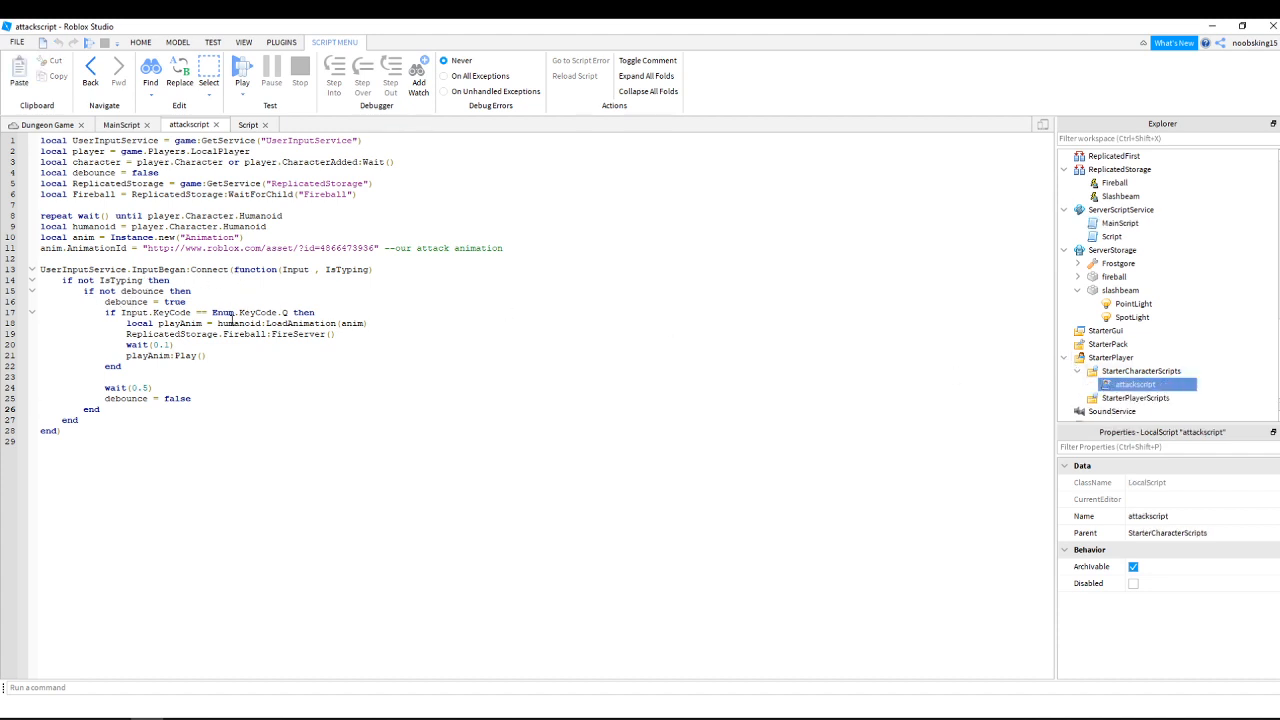
Duplicate the KeyCode.Q attack block in attackscript directly beneath the original, separated by a blank line.
drag(104, 314, 166, 366)
key(ctrl+c)
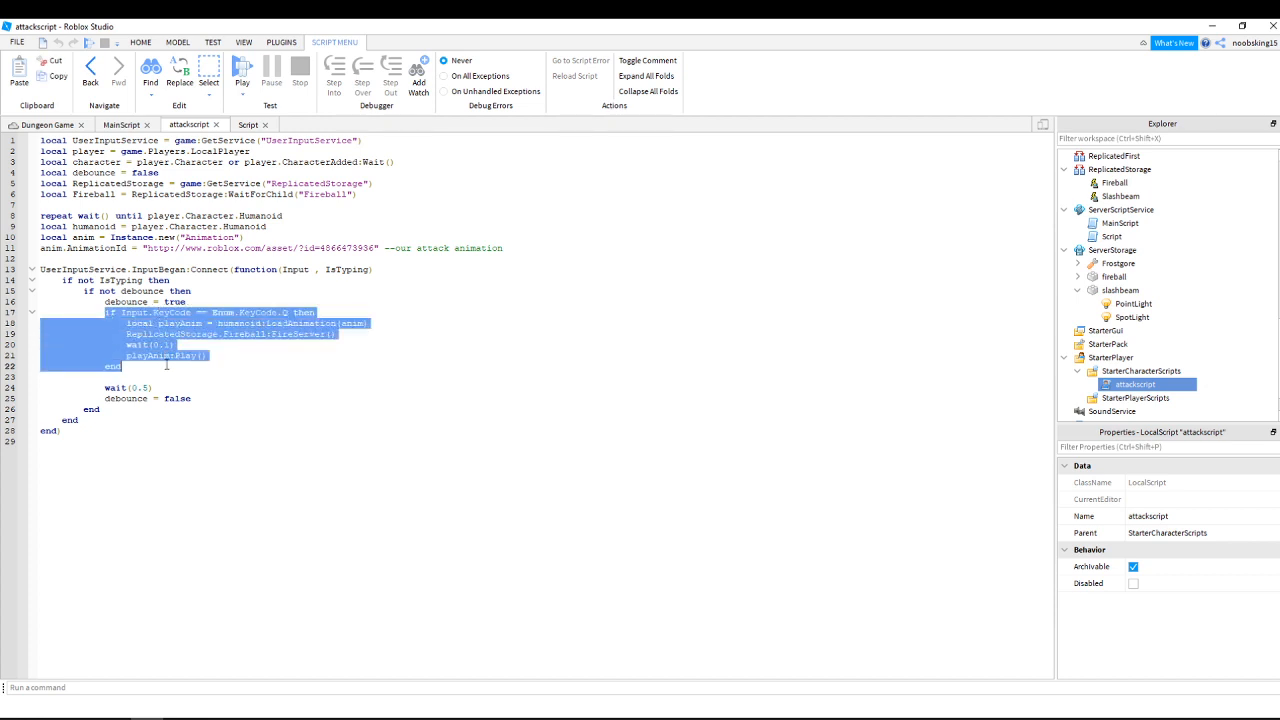
click(166, 366)
key(Return)
key(Return)
key(ctrl+v)
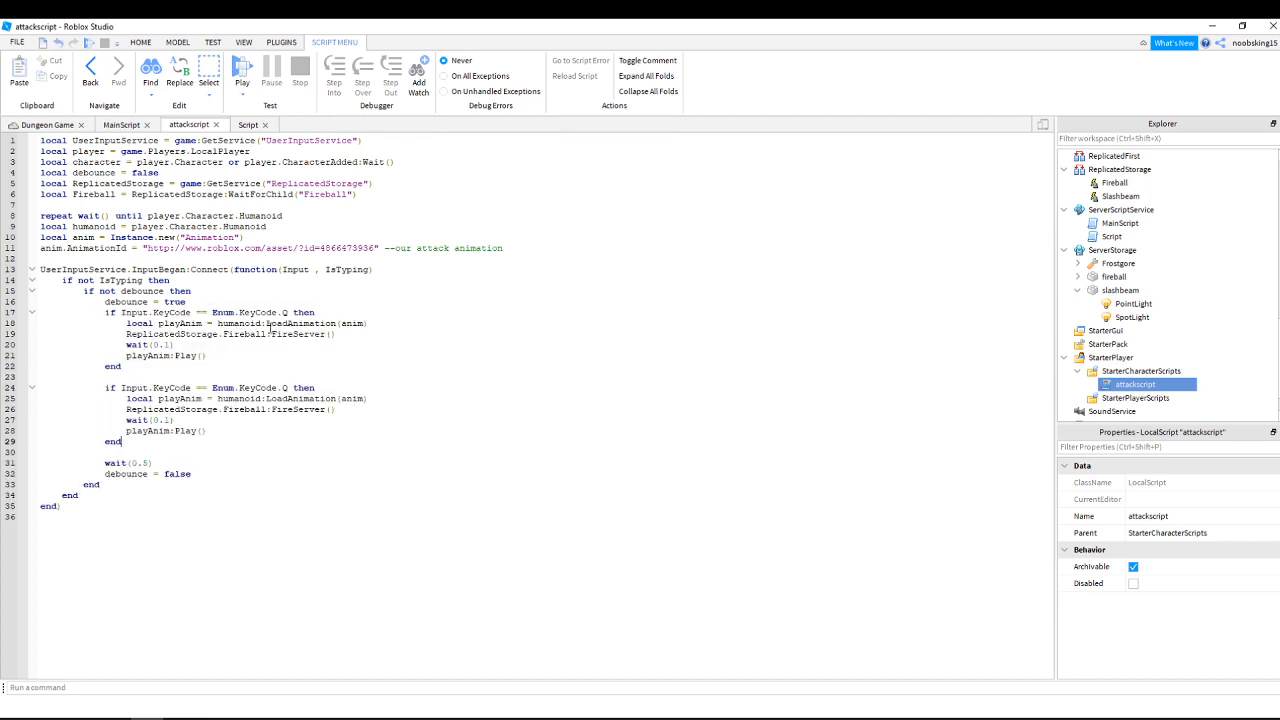
Change the duplicated block to respond to KeyCode.E and fire ReplicatedStorage.Slashbeam to the server.
double_click(285, 388)
text(E)
double_click(252, 410)
text(Slashbeam)
Save the place to Roblox and publish it with the updated attackscript.
click(16, 42)
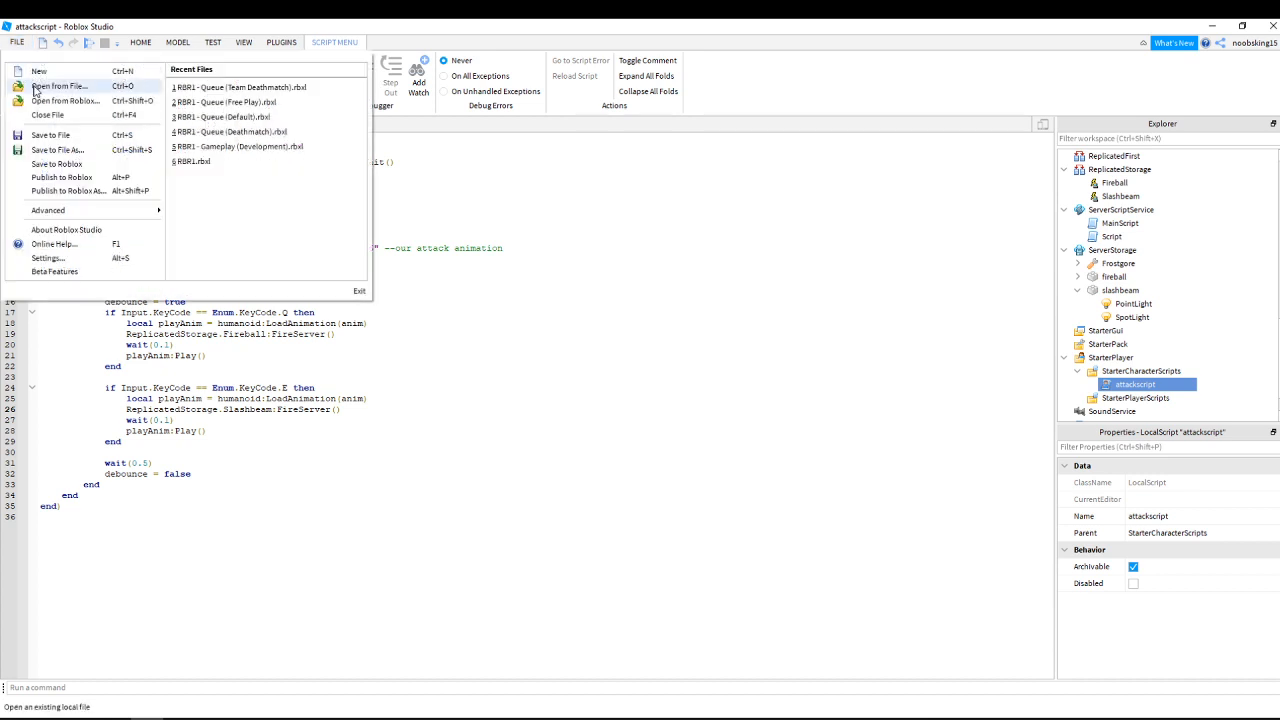
click(62, 166)
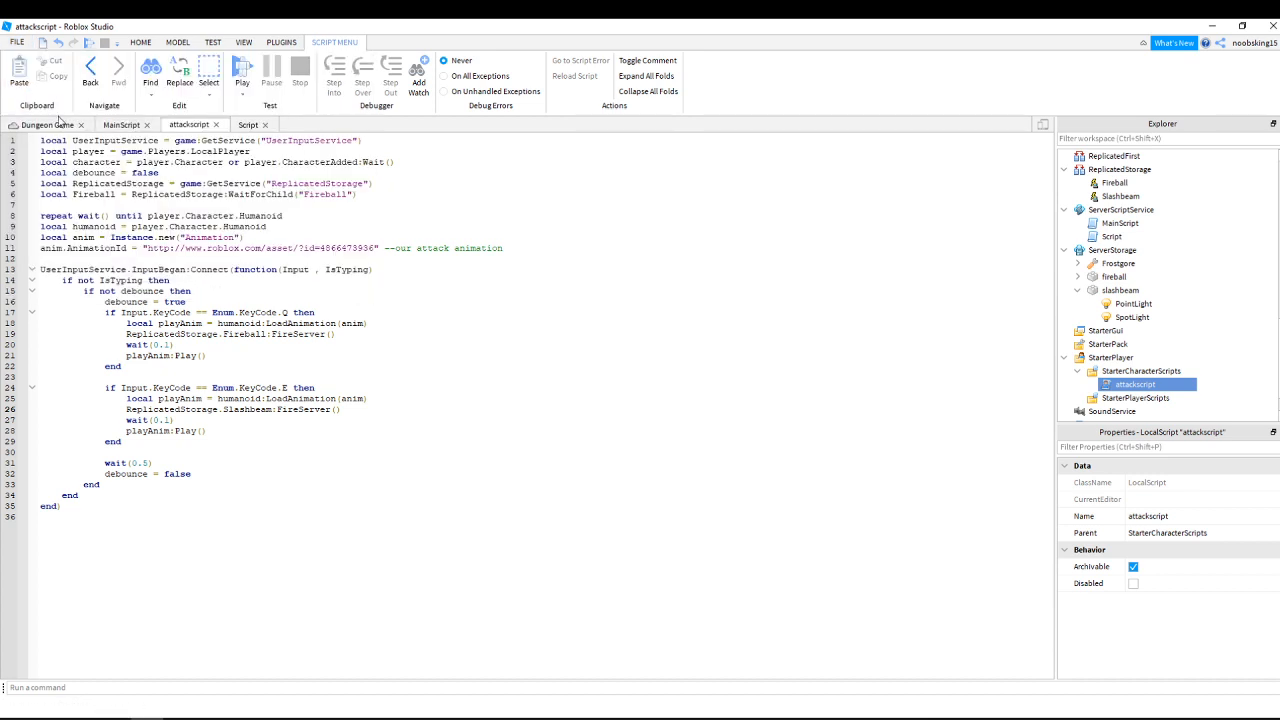
click(17, 43)
click(17, 43)
click(17, 43)
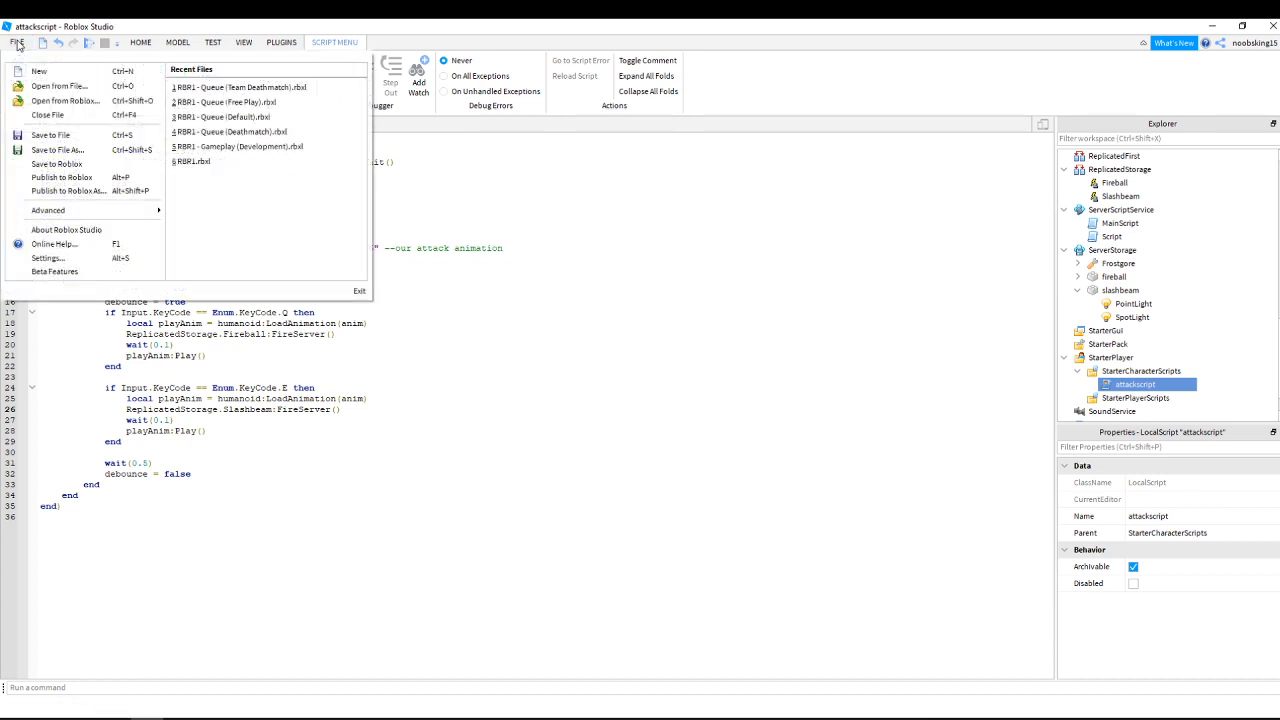
click(63, 179)
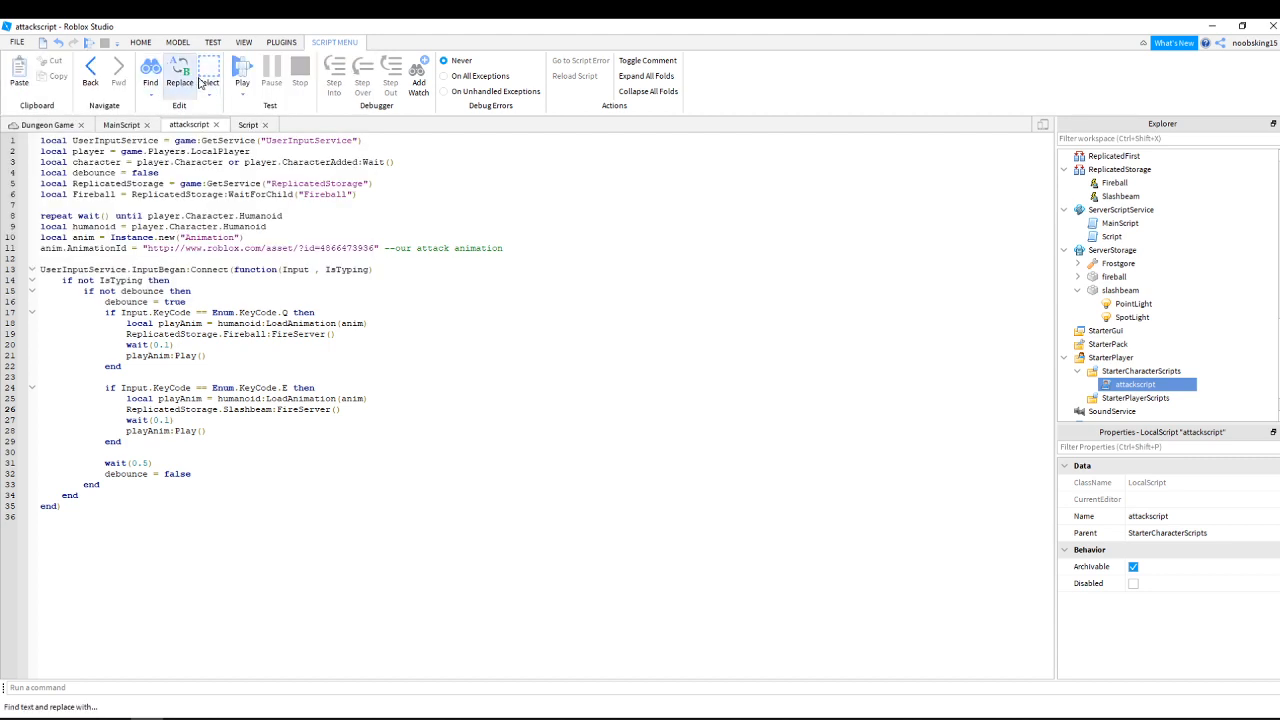
Start a playtest of the Dungeon Game and walk the character off the spawn pad across the grass.
click(242, 72)
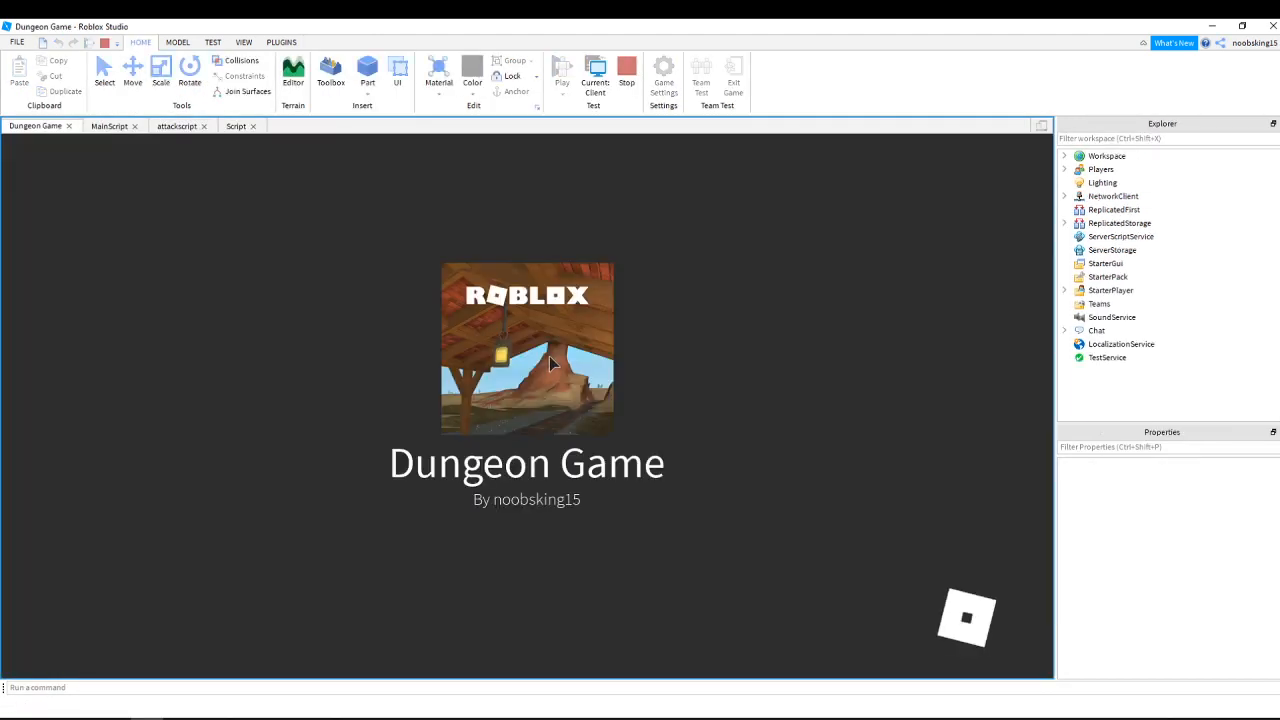
scroll(606, 371, down, 4)
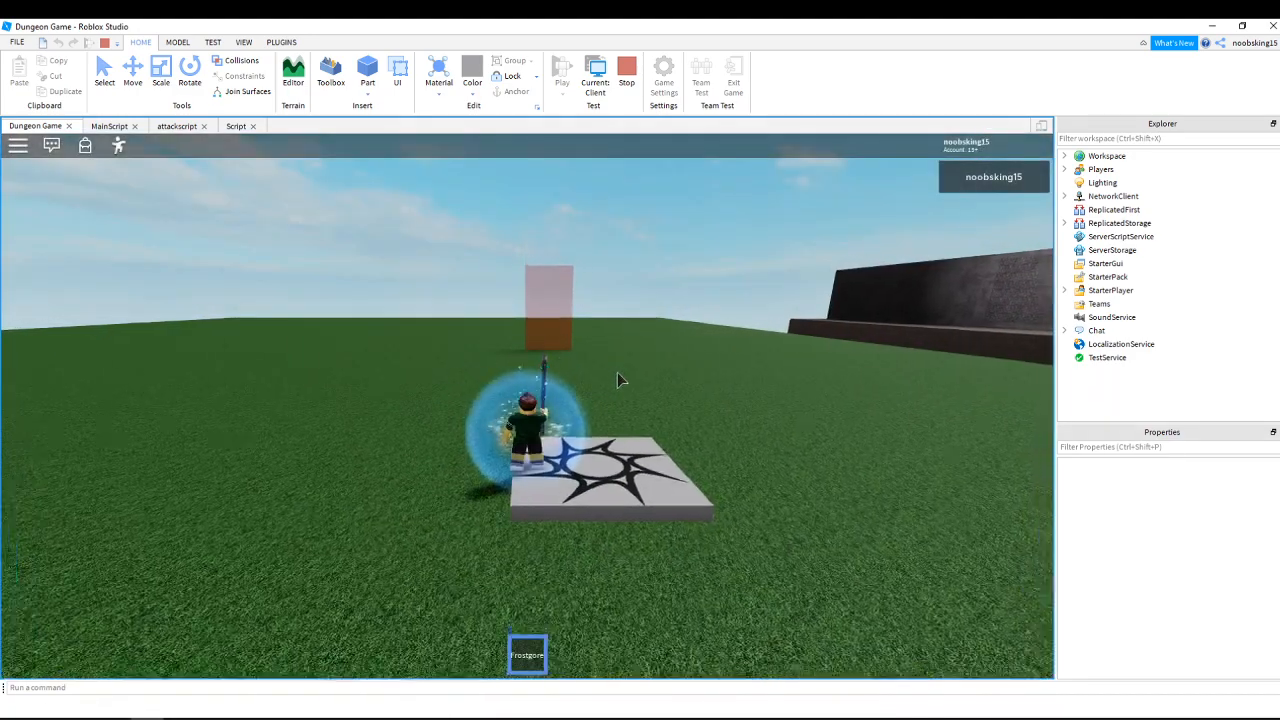
scroll(613, 378, down, 2)
right_drag(611, 385, 611, 385)
key(w)
key(w)
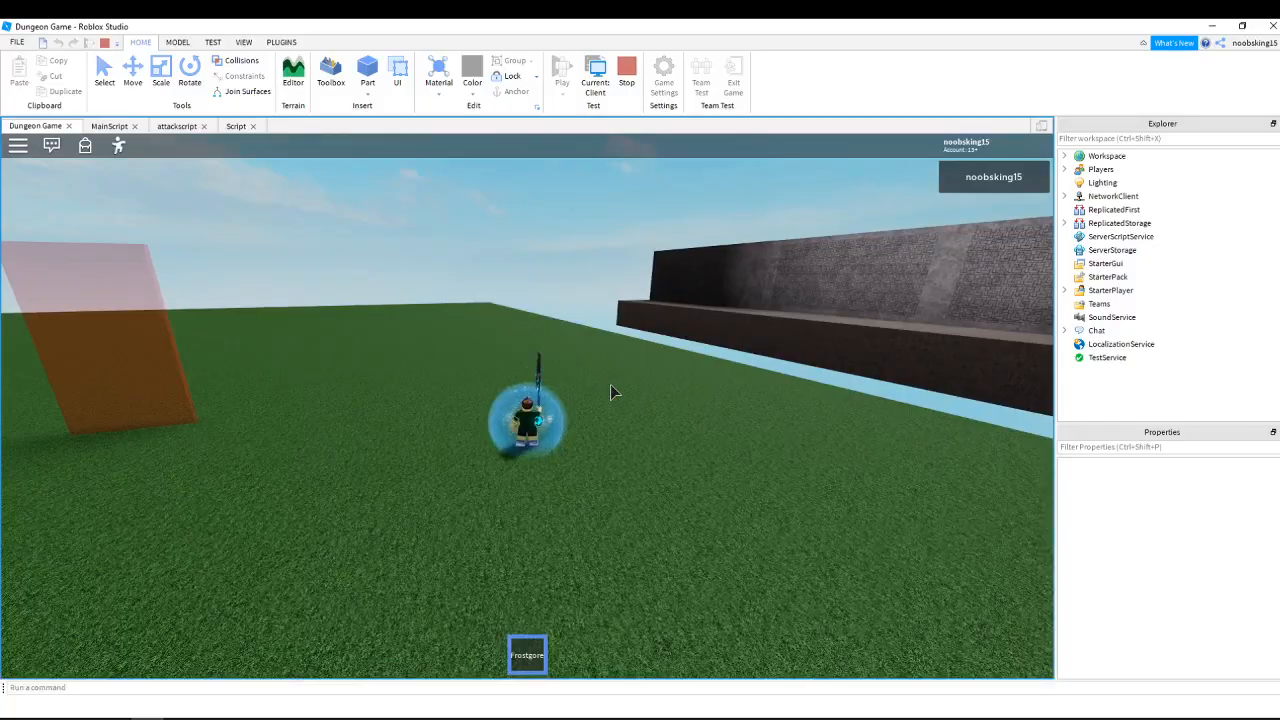
click(611, 385)
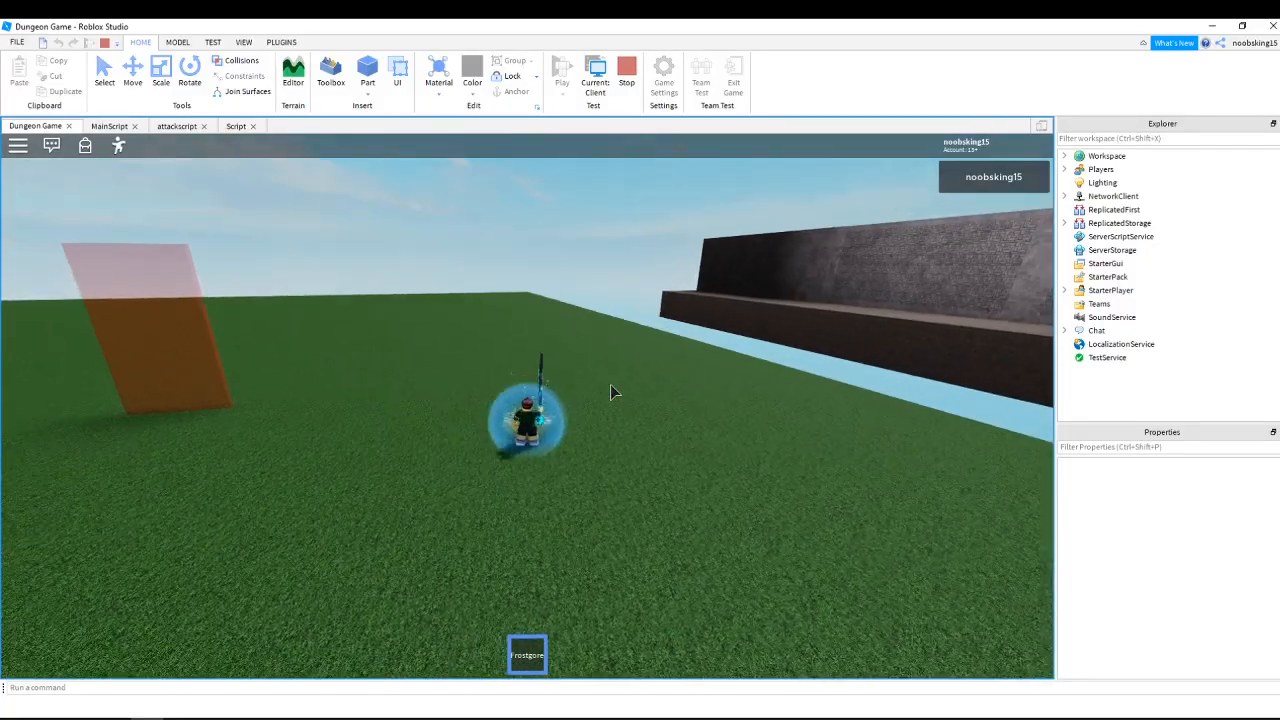
scroll(611, 386, up, 3)
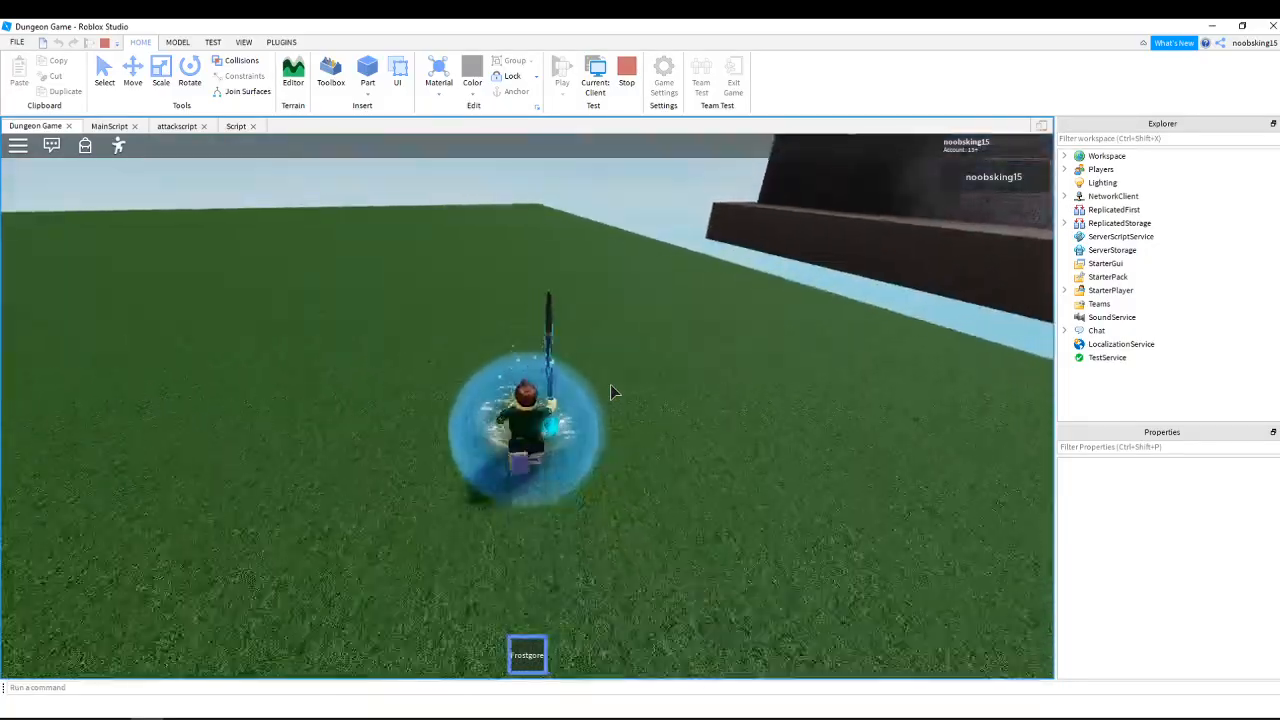
Unequip Frostgore and take the character through the orange portal into the dungeon.
right_drag(611, 392, 611, 392)
key(w)
key(w)
click(527, 648)
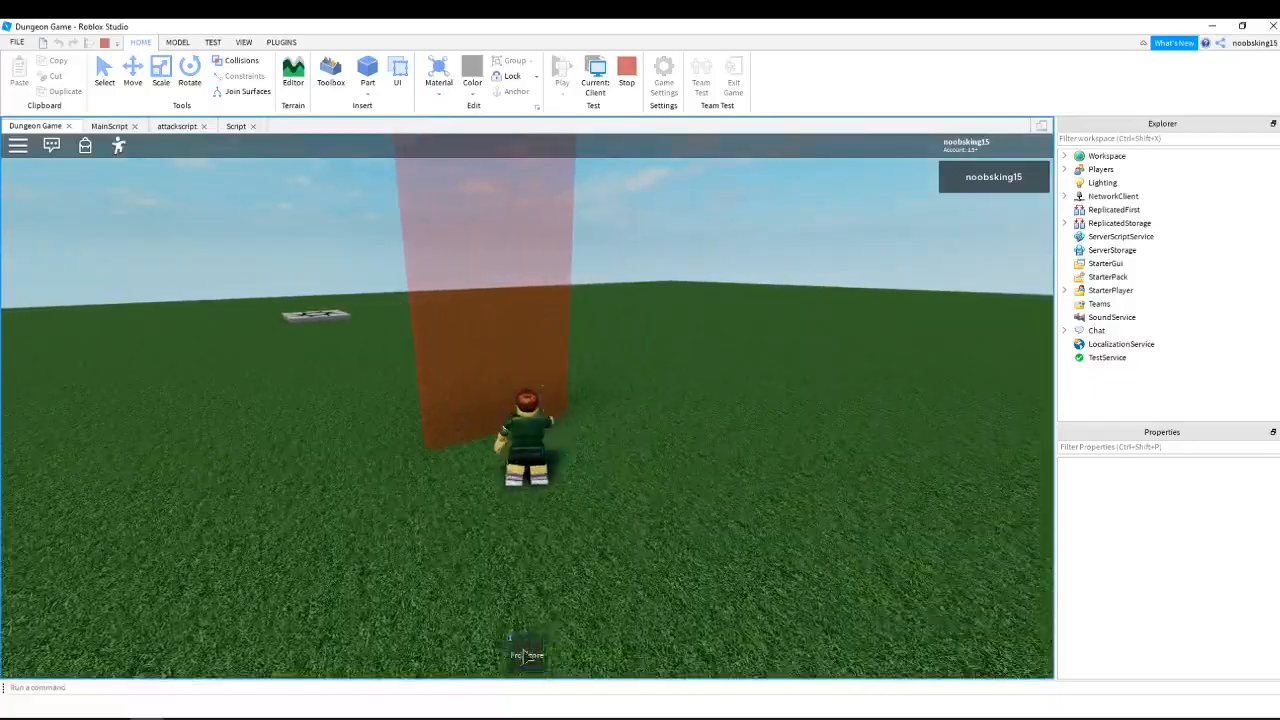
key(a)
key(s)
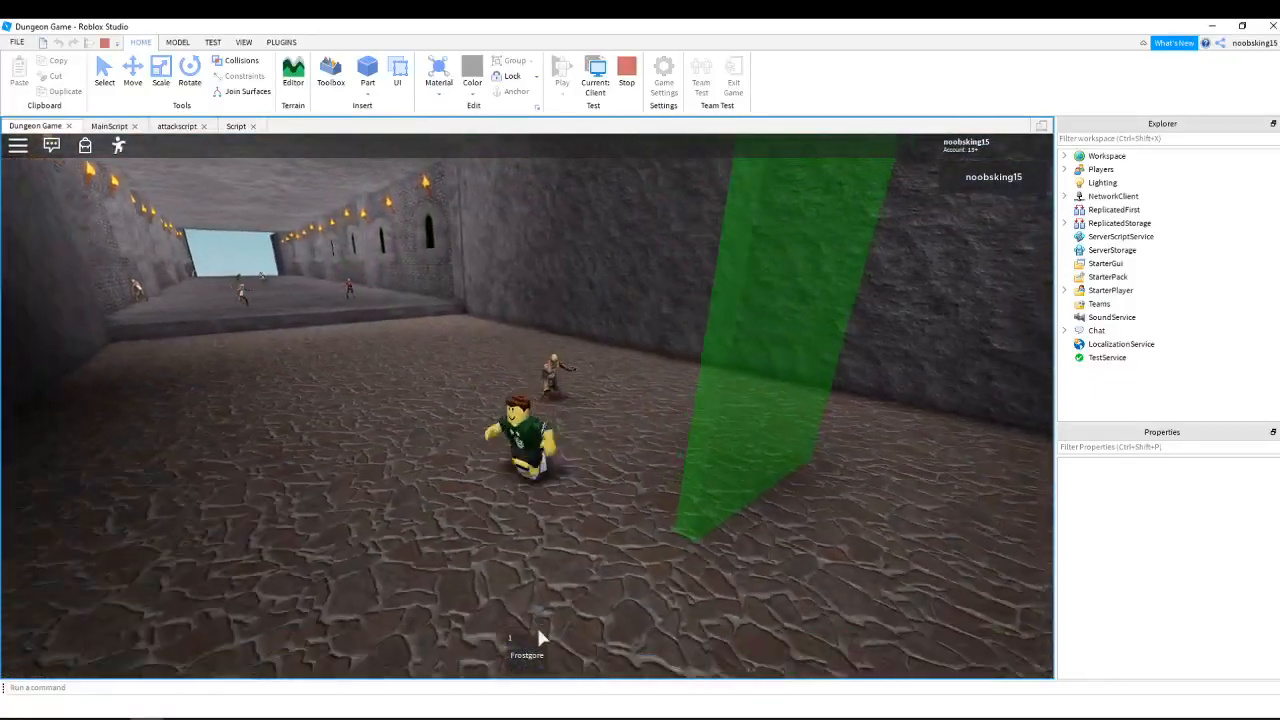
Equip Frostgore, lock the camera behind the character and attack the nearby zombie.
click(532, 648)
key(w)
key(shift)
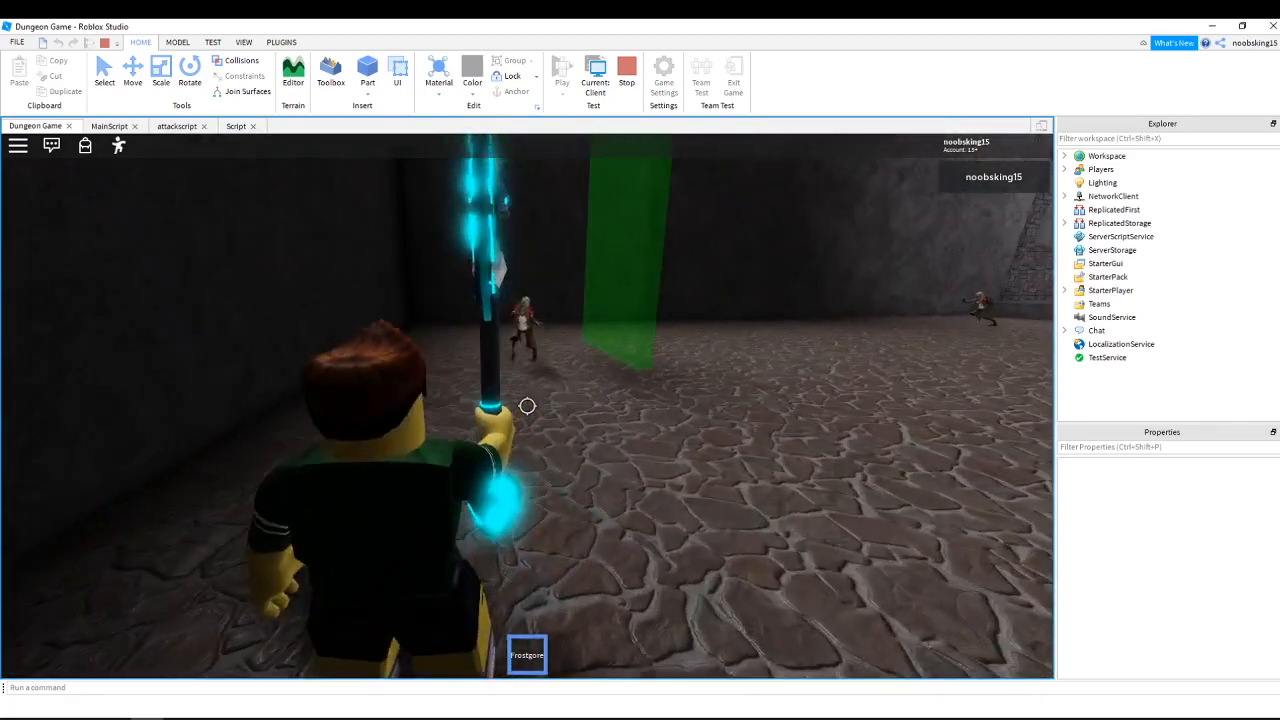
click(527, 406)
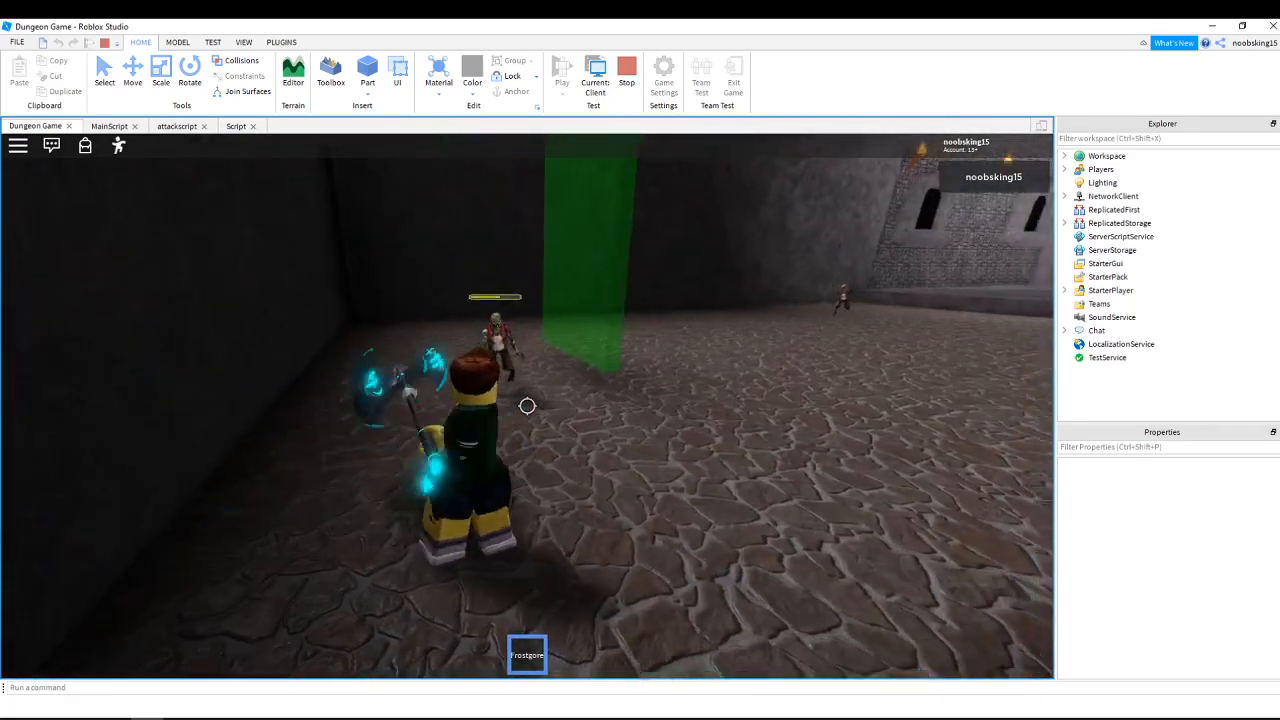
Fight the zombies beside the green portal with Frostgore, moving the character along the dungeon wall.
click(527, 406)
click(527, 406)
key(w)
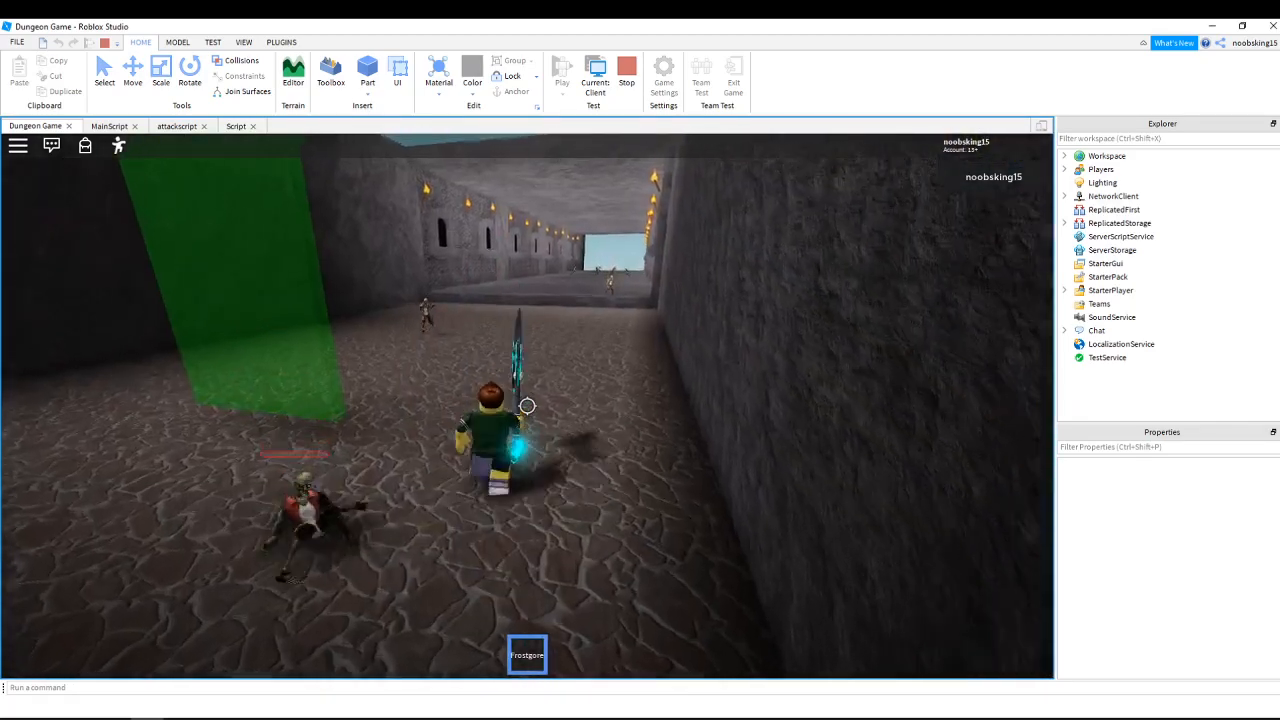
click(527, 406)
click(527, 406)
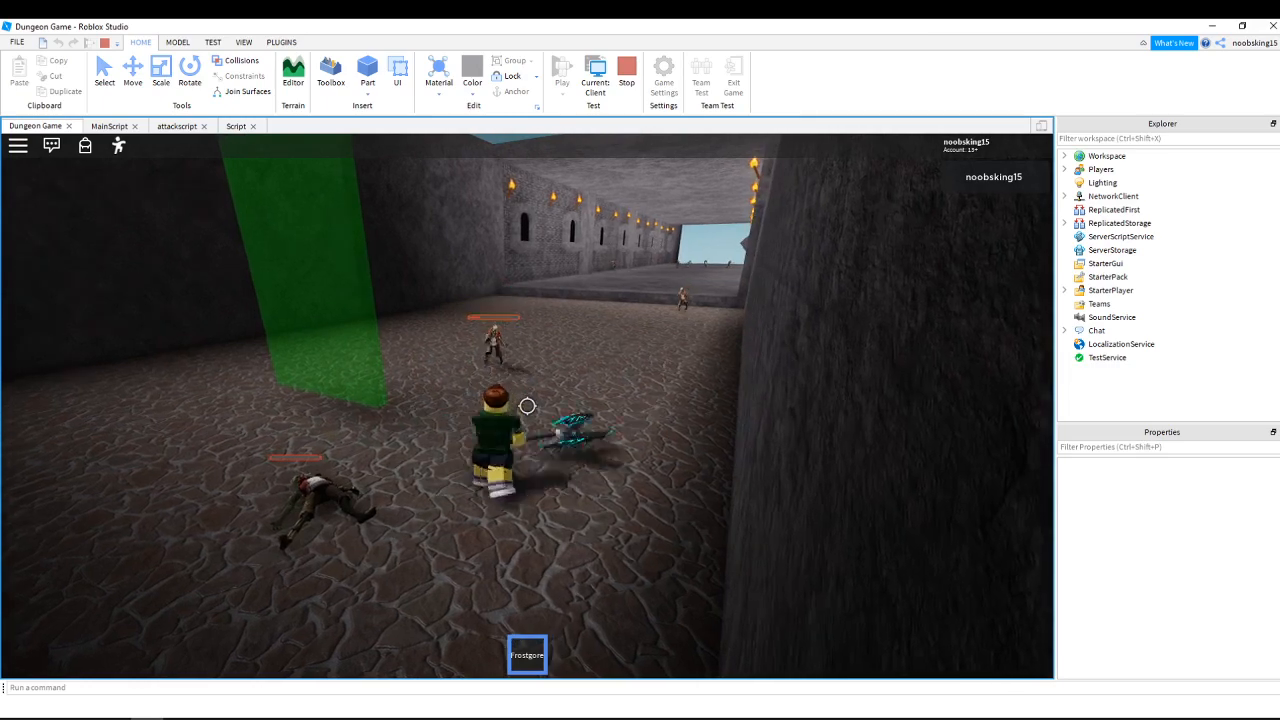
click(527, 406)
click(527, 406)
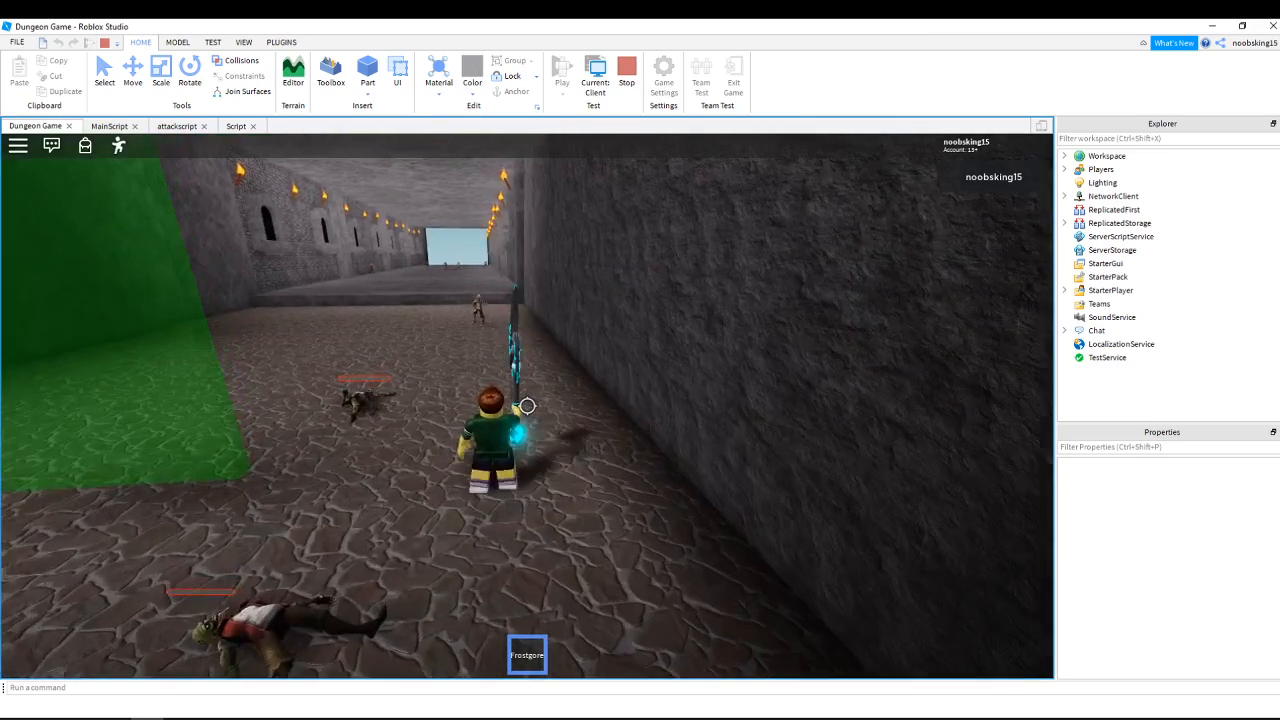
Attack the zombie approaching from the torch-lit corridor with Frostgore and move forward past it.
click(527, 406)
click(527, 406)
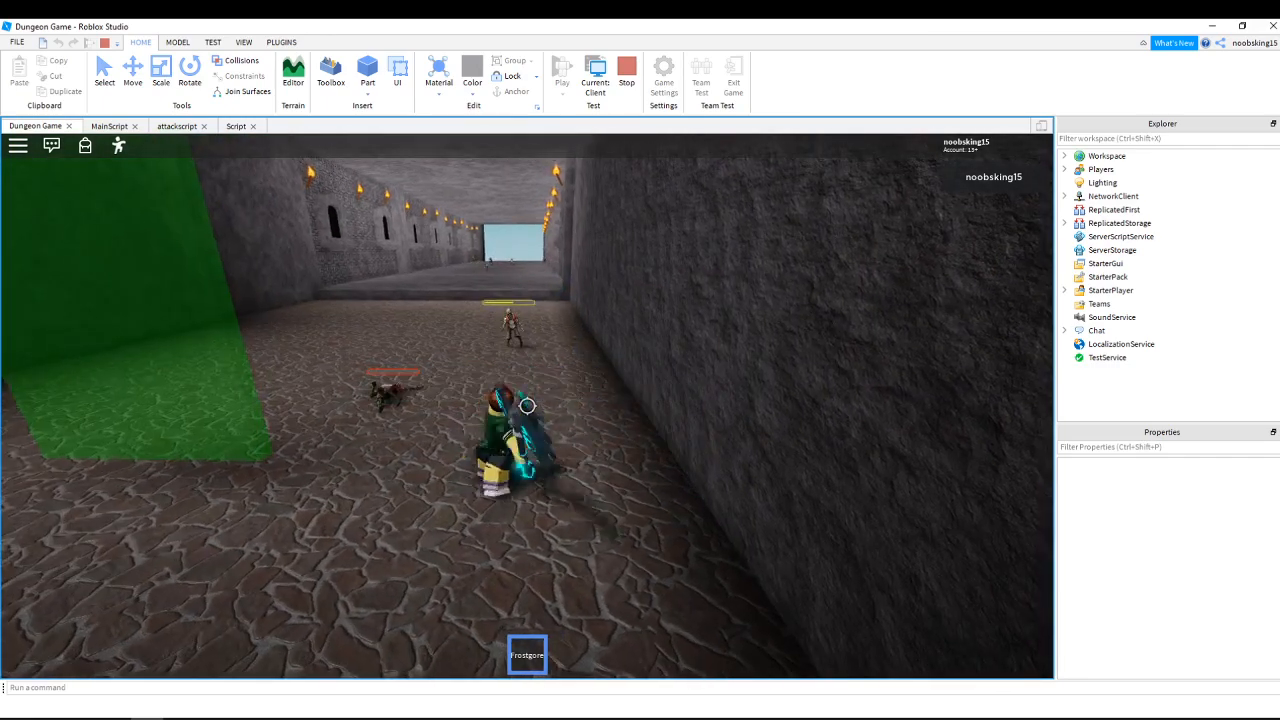
click(527, 406)
click(527, 406)
key(w)
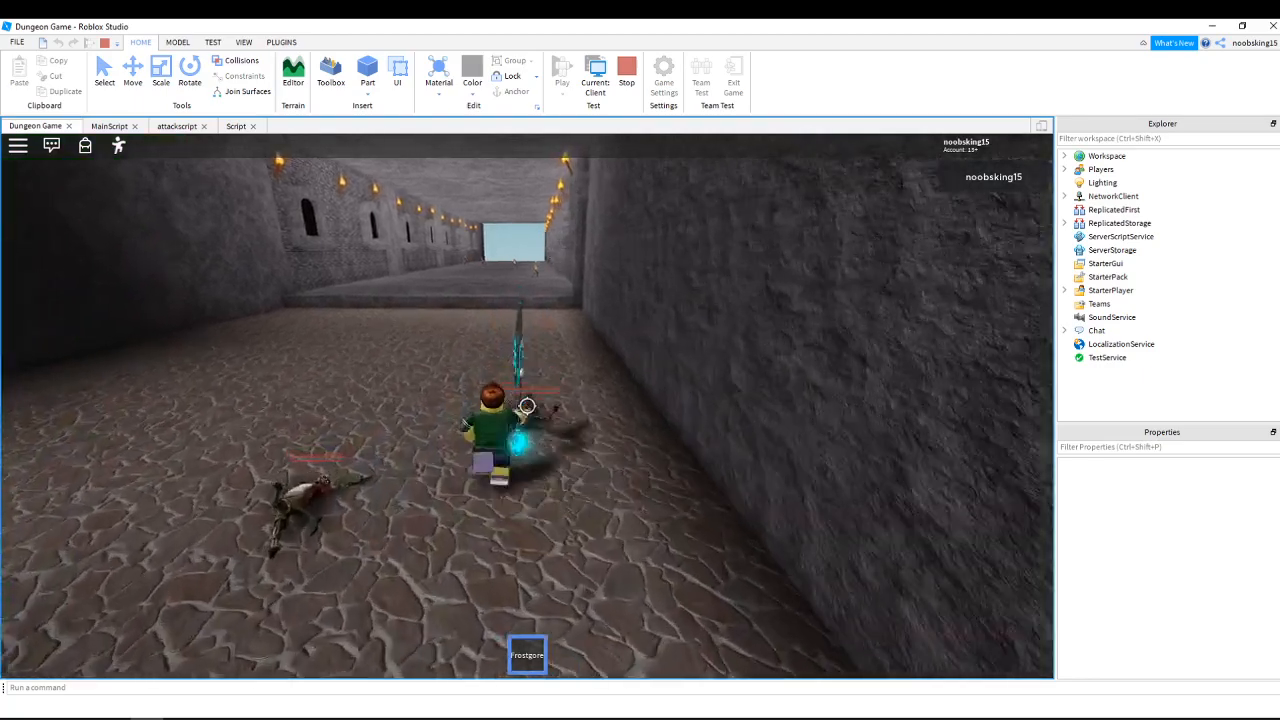
Advance into the stone hall, attack the zombie group with Frostgore and release the camera lock.
key(w)
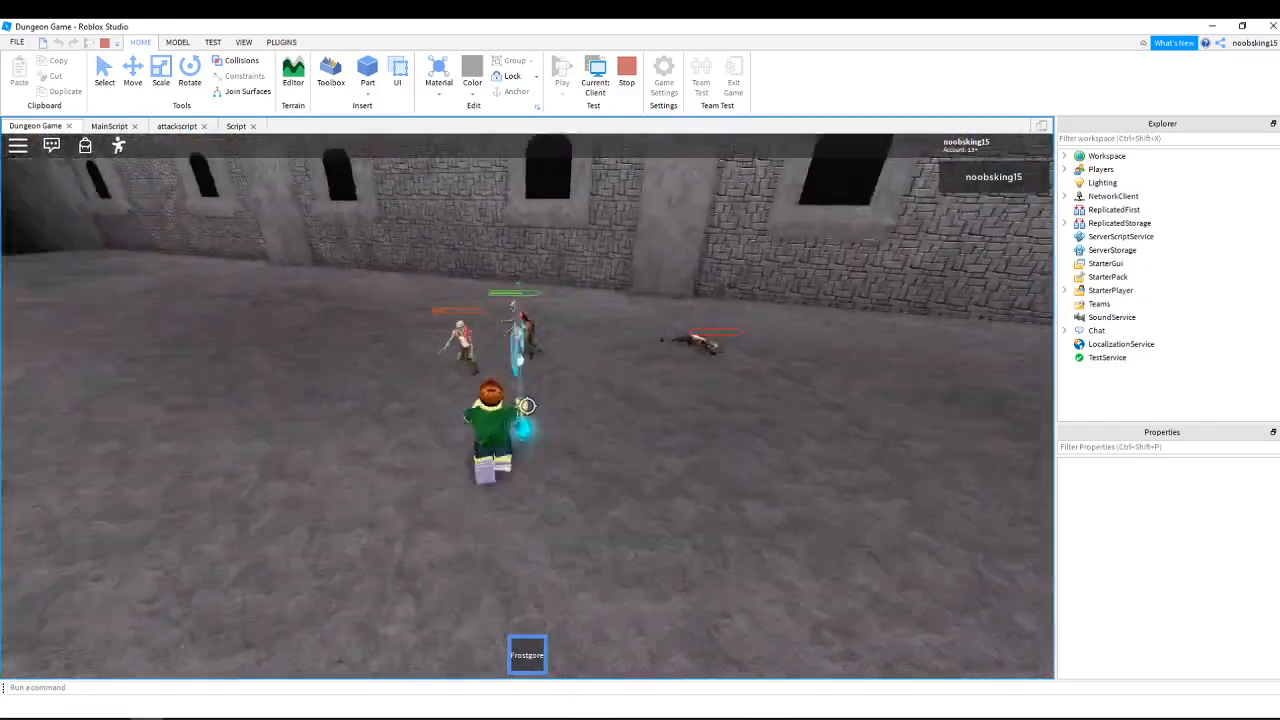
key(d)
click(527, 406)
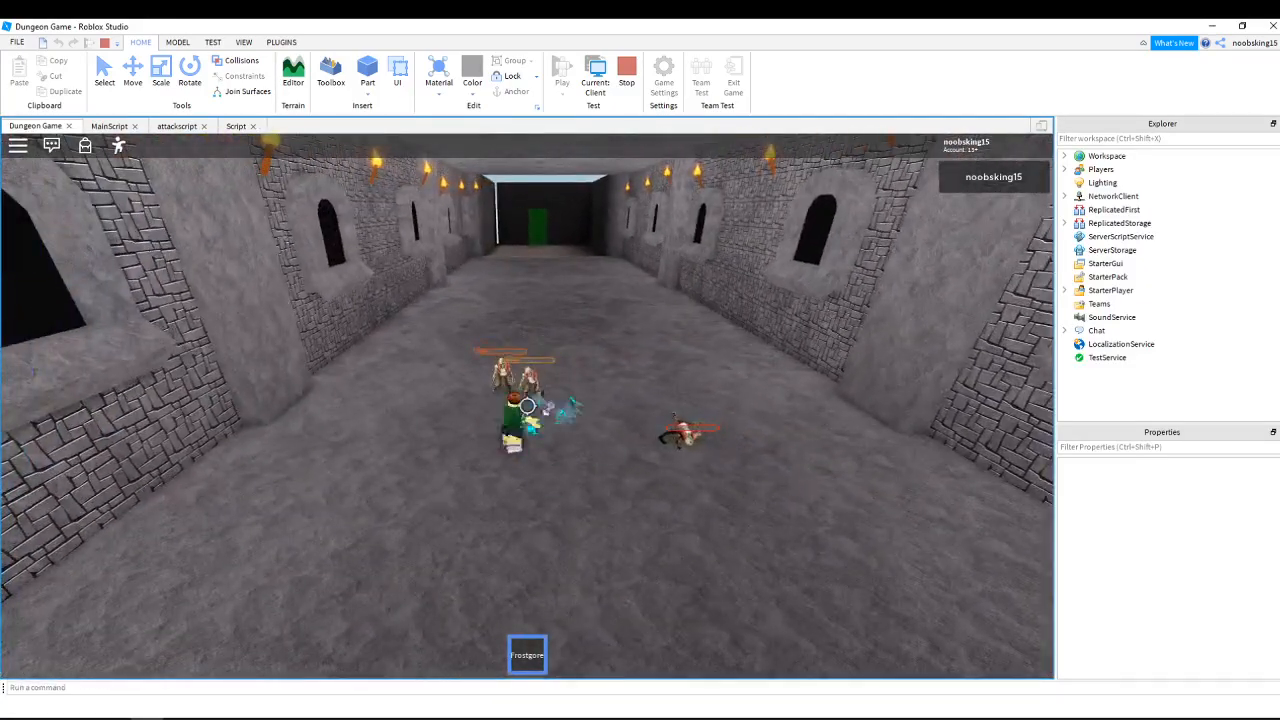
click(527, 406)
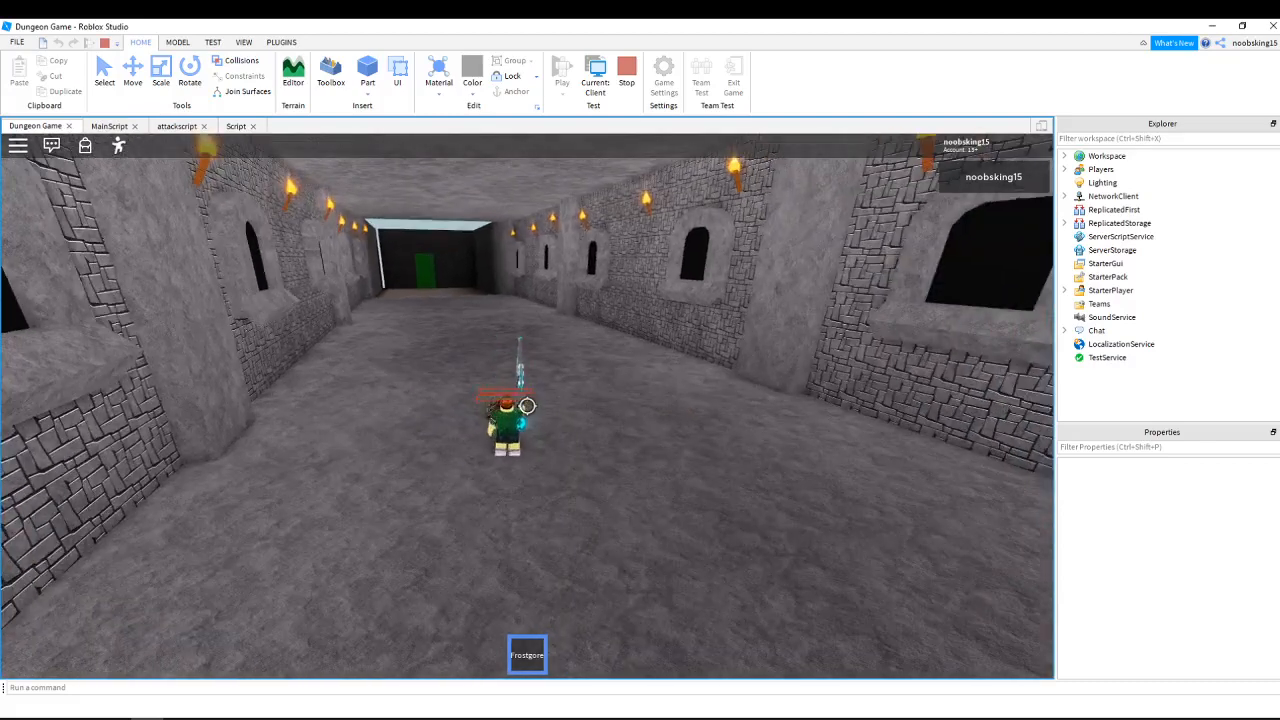
key(shift)
Review attackscript and the server Script, examining the beamdistance check and the newSkill:Destroy() line after damage.
click(165, 128)
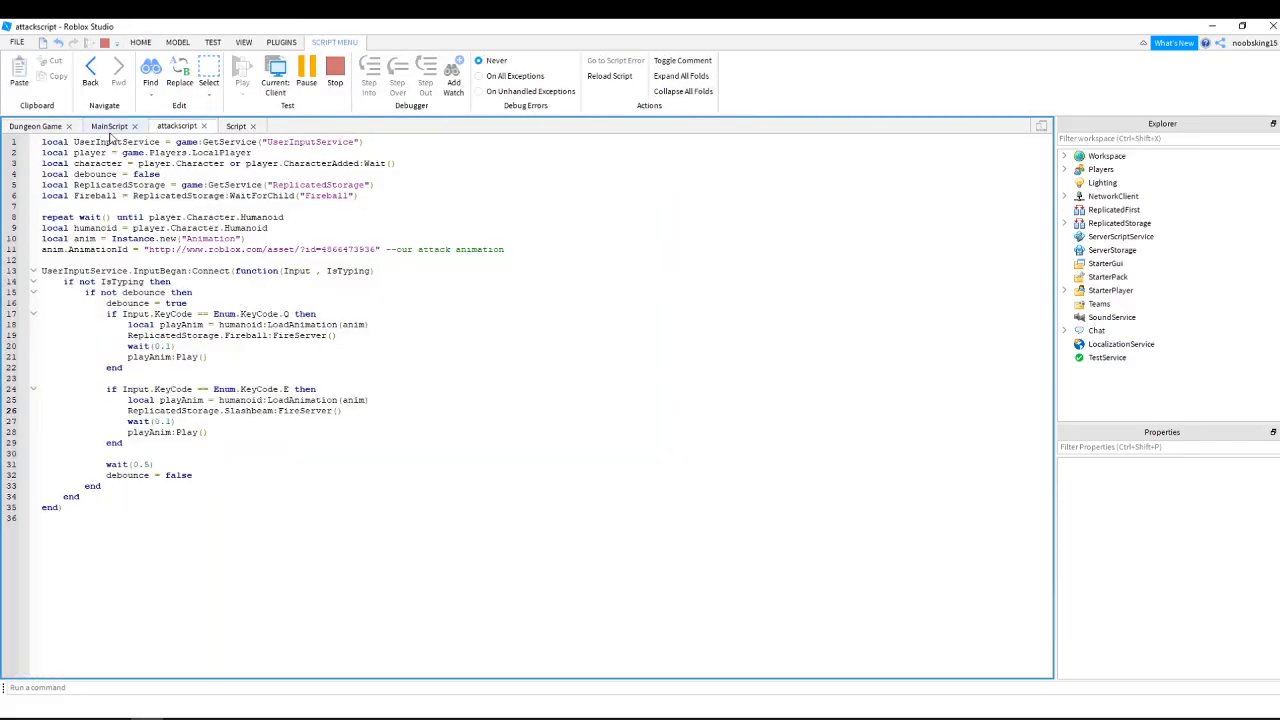
click(234, 128)
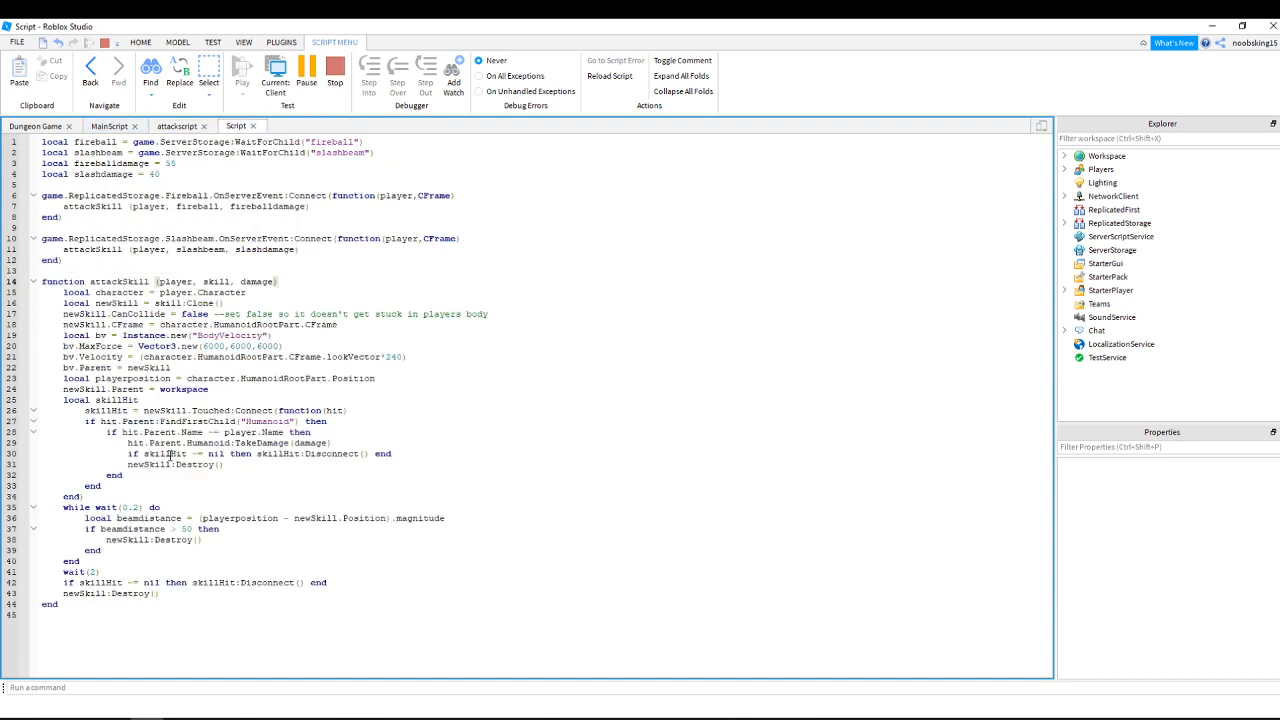
drag(124, 463, 223, 464)
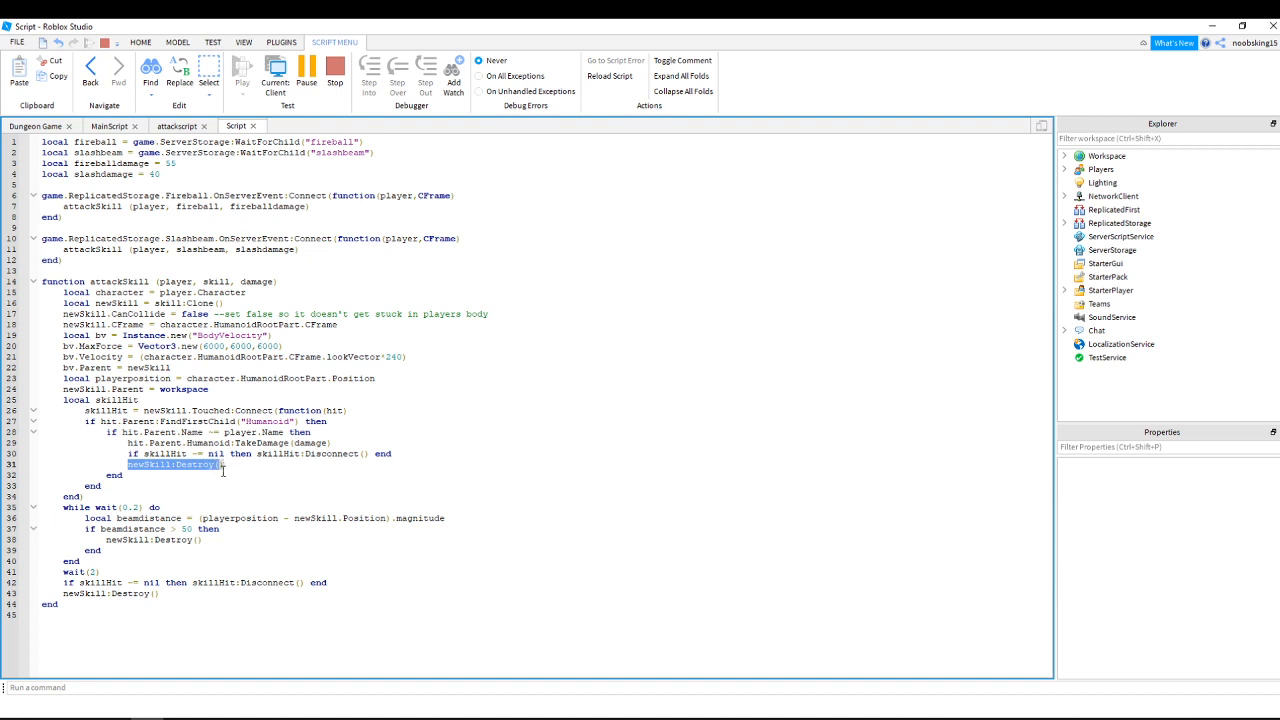
drag(221, 468, 213, 468)
double_click(134, 529)
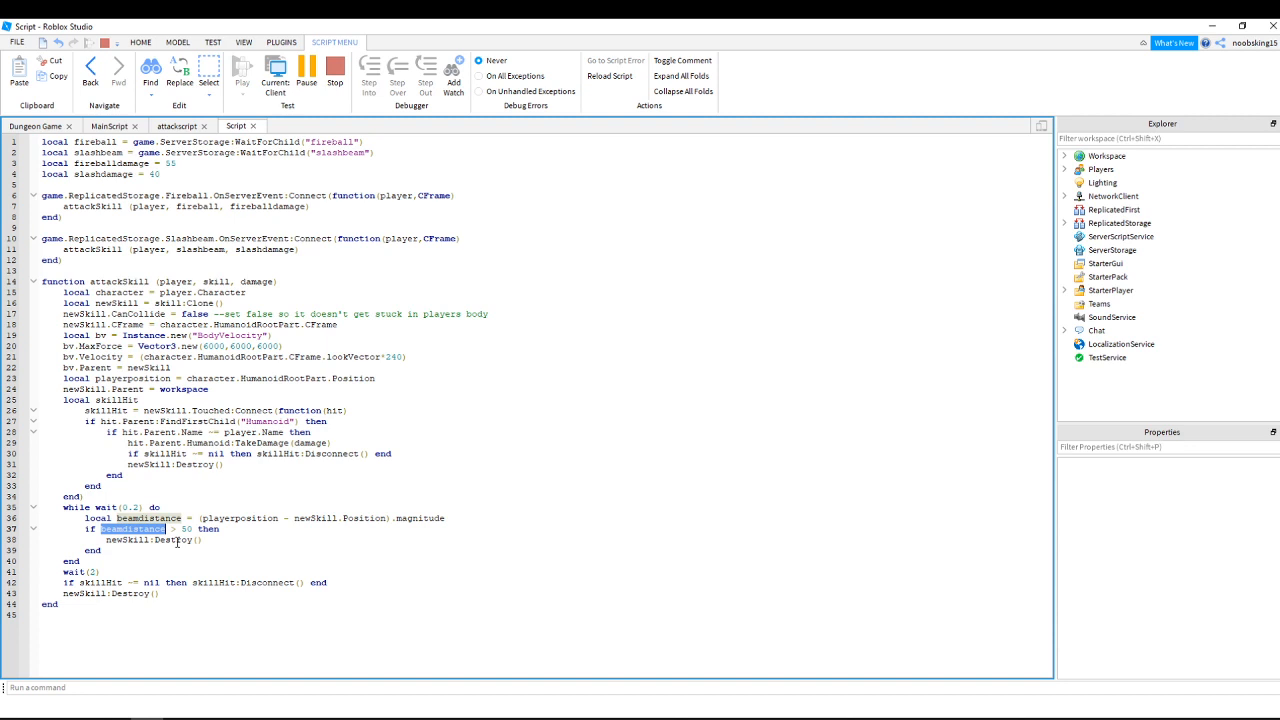
double_click(197, 466)
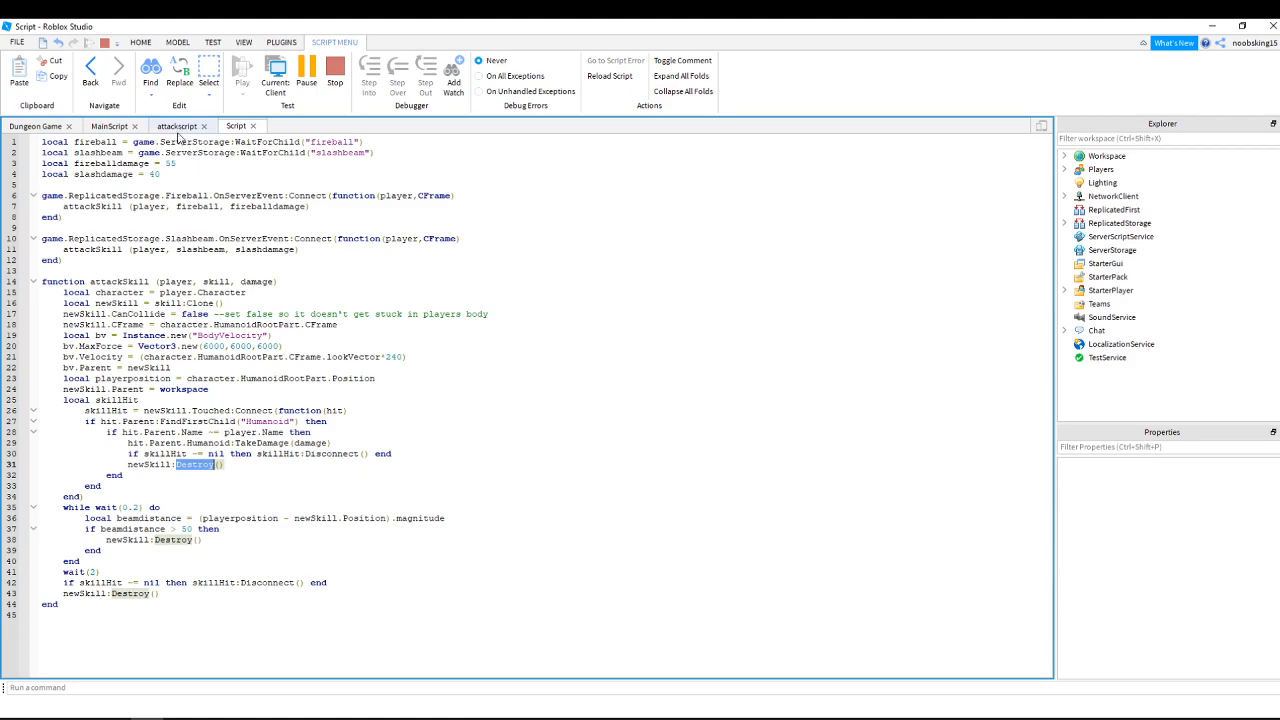
Return to the Dungeon Game view, walk the character through the hall and stop the playtest.
click(58, 127)
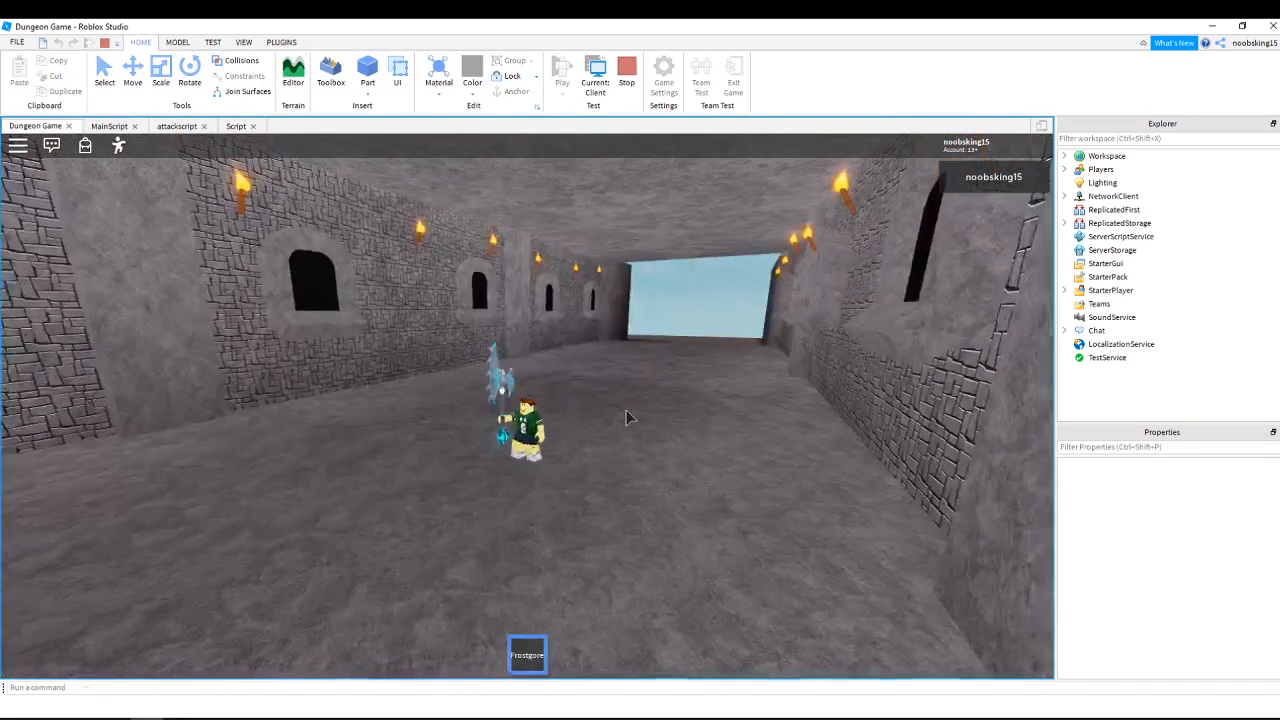
key(w)
right_drag(626, 411, 626, 411)
click(634, 68)
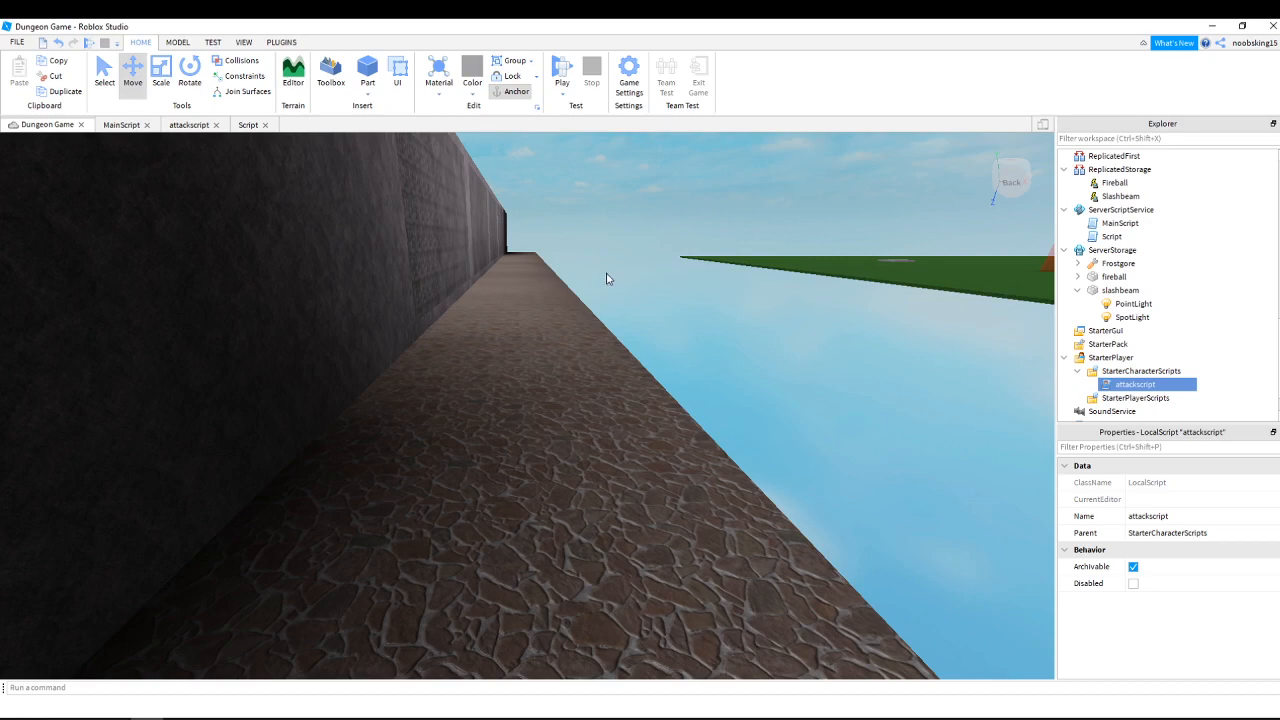
Insert a block part on the cobbled dungeon floor, in front of the edge of the raised hall floor.
right_drag(603, 254, 603, 251)
key(w)
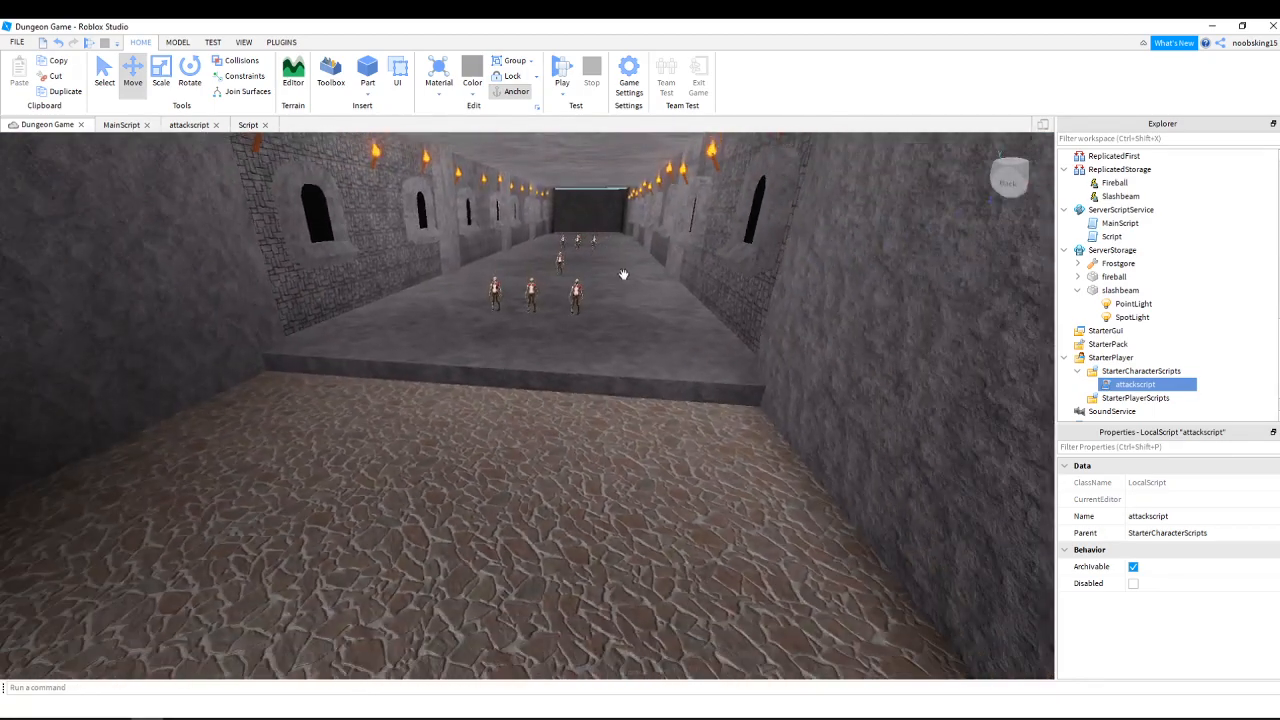
click(180, 44)
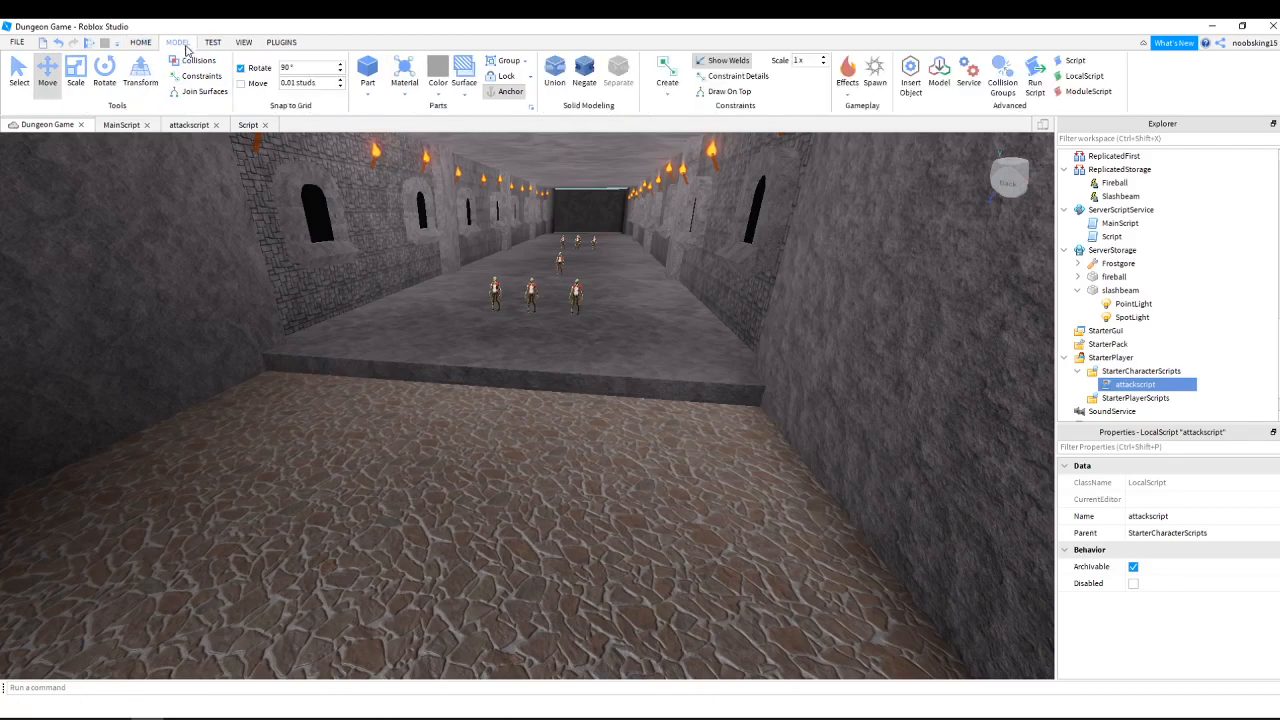
click(368, 72)
click(538, 405)
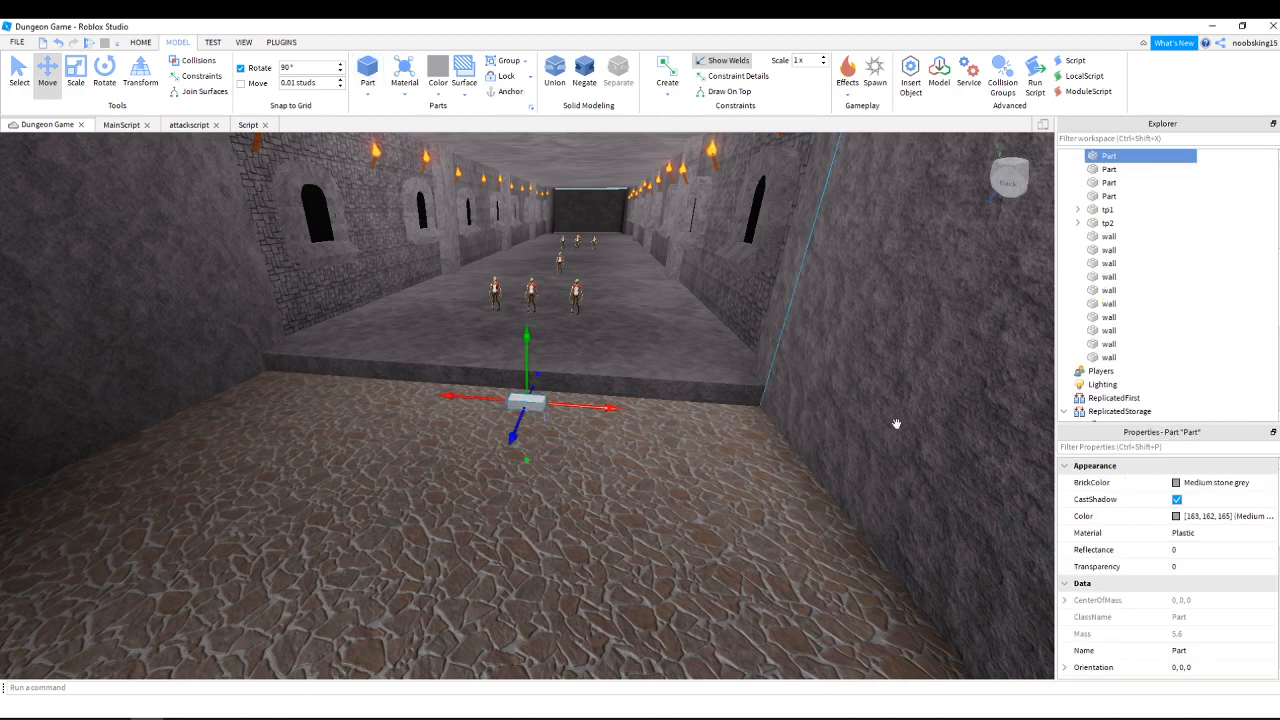
Set the new part's colour to Dark stone grey and its material to Slate.
click(1138, 481)
click(1071, 451)
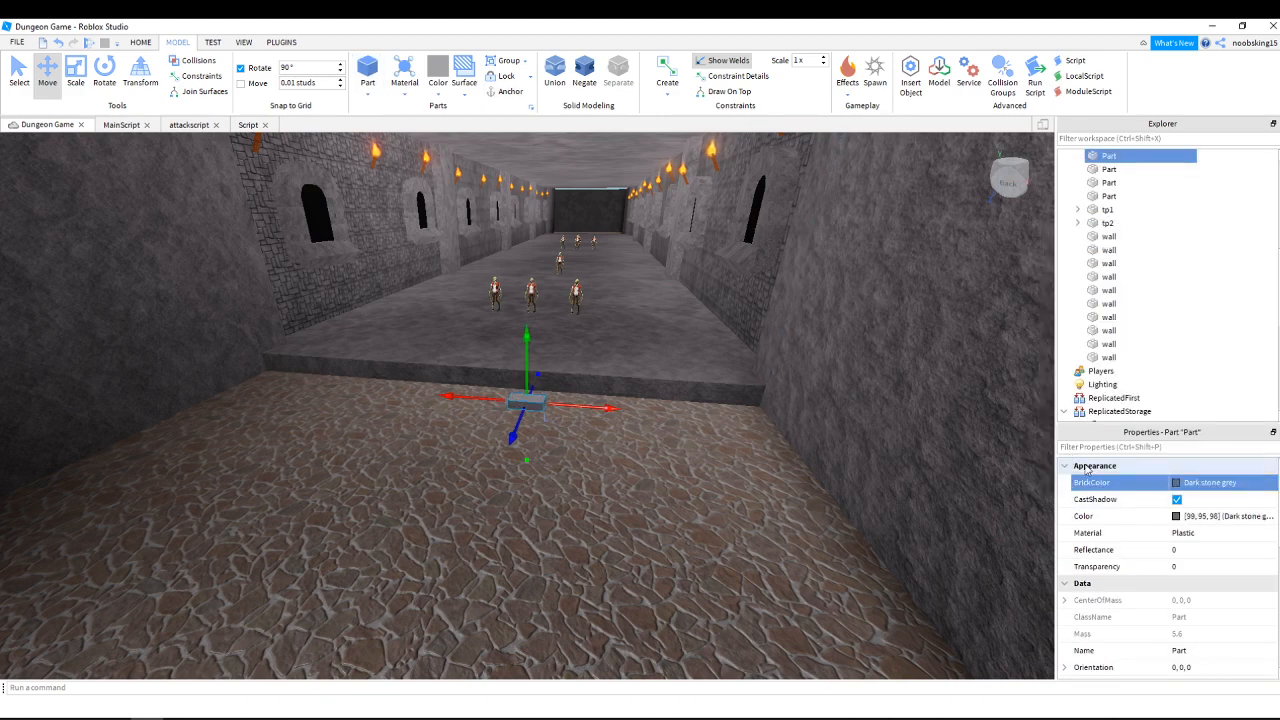
click(1209, 535)
click(1209, 535)
scroll(1197, 590, down, 3)
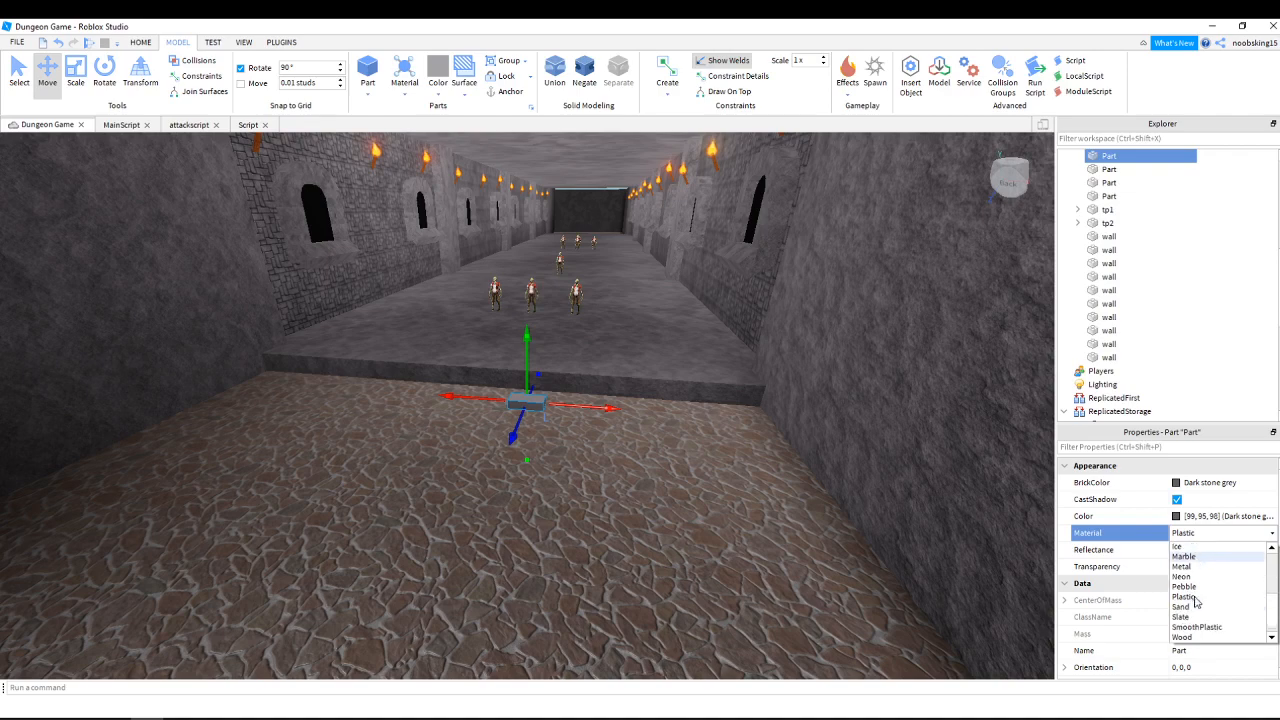
click(1204, 612)
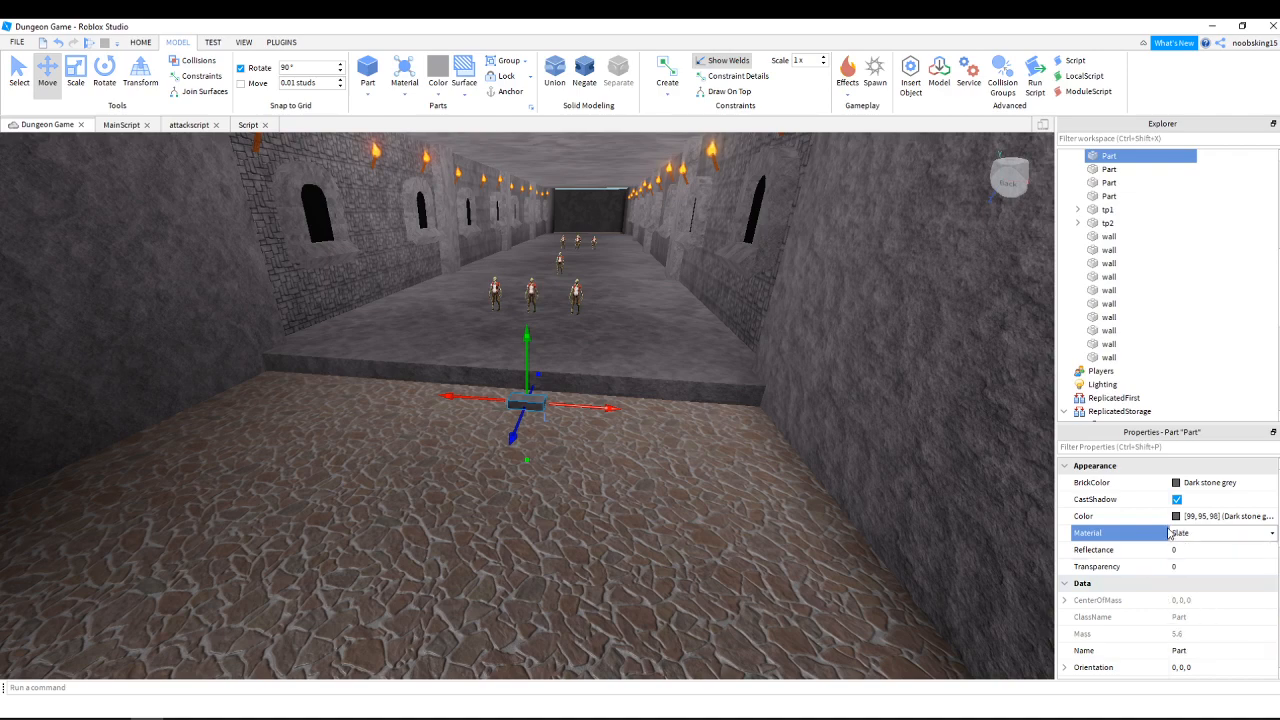
Scale the slate part up to the raised hall floor's level and stretch it to the side wall.
right_drag(620, 428, 620, 428)
key(w)
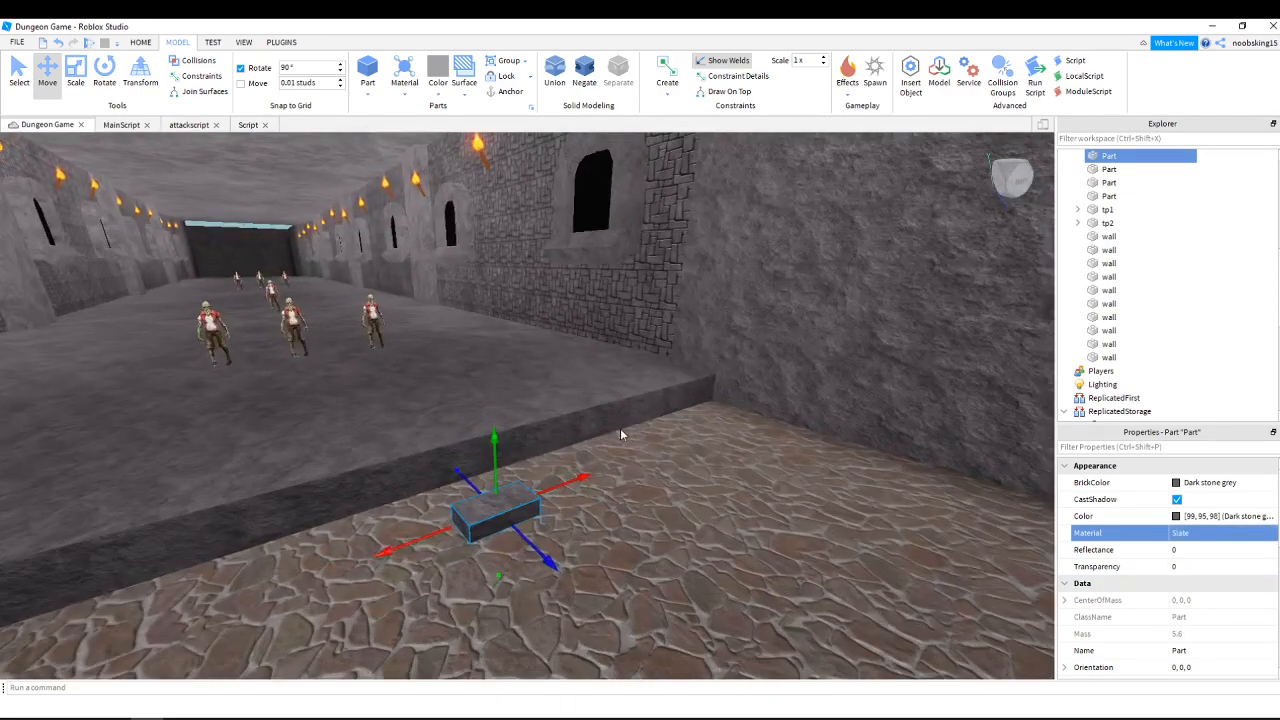
click(75, 72)
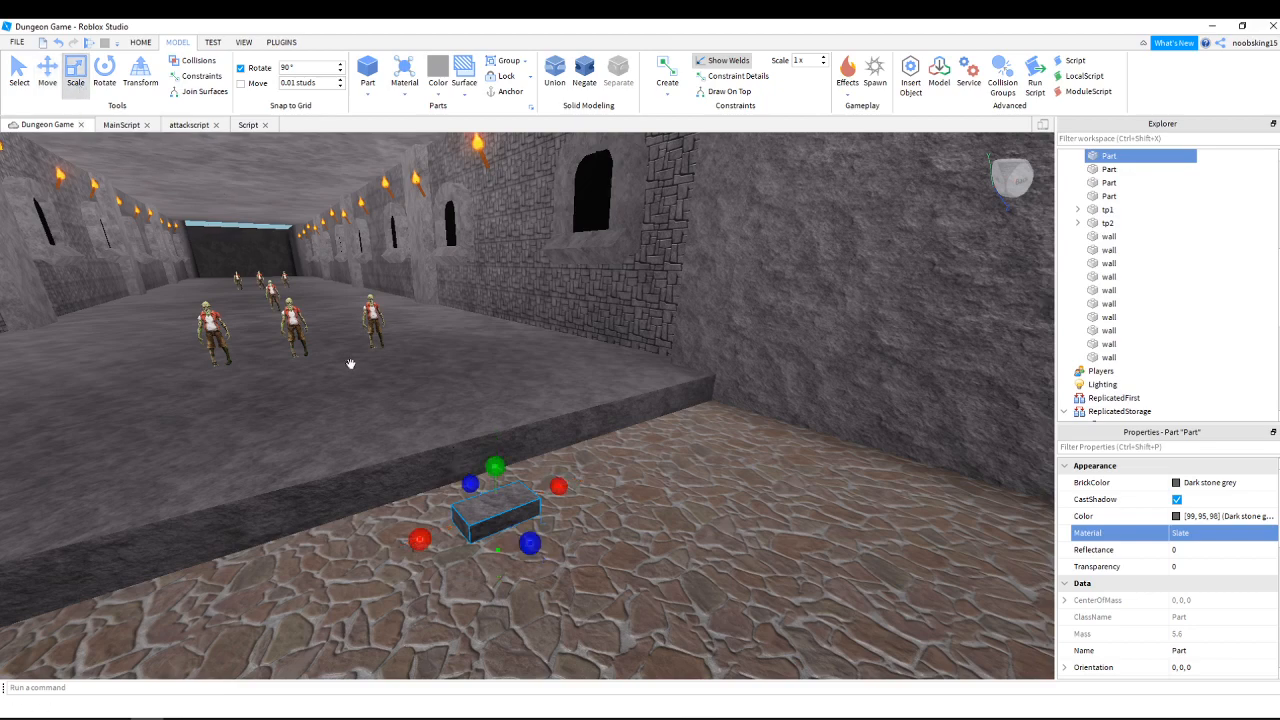
drag(470, 492, 490, 431)
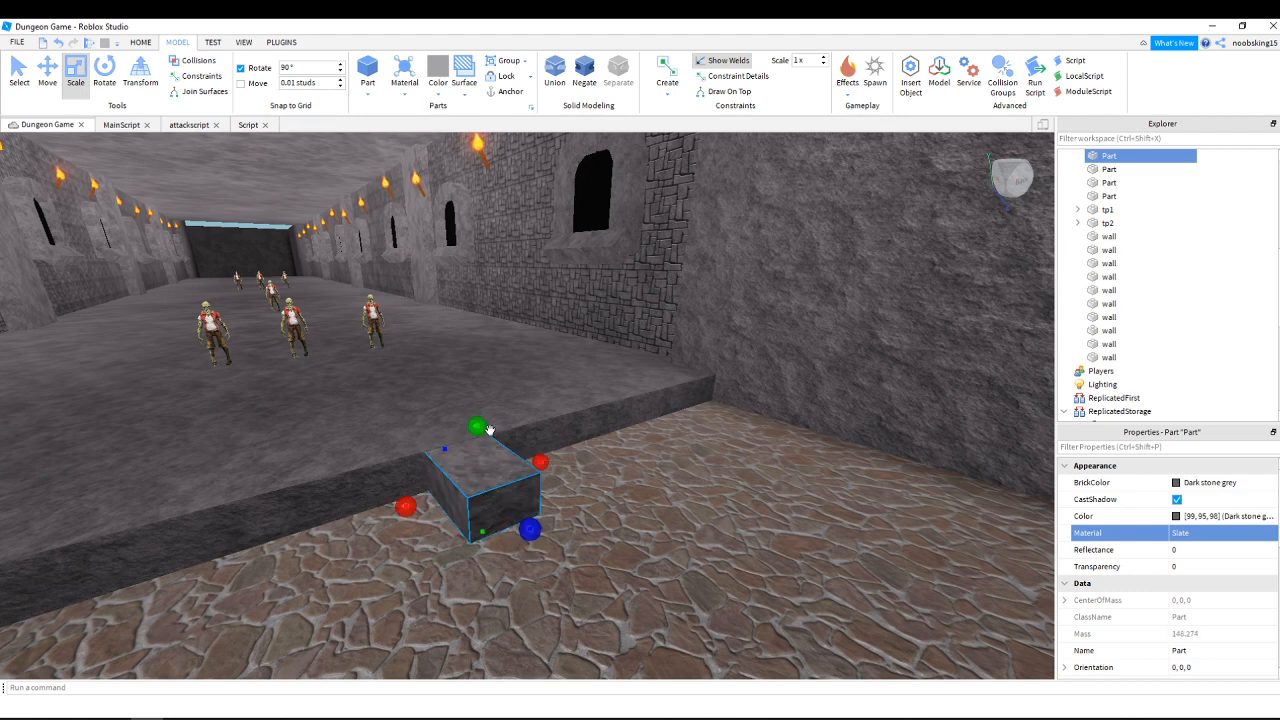
drag(542, 463, 775, 413)
right_drag(779, 480, 779, 481)
scroll(779, 481, down, 3)
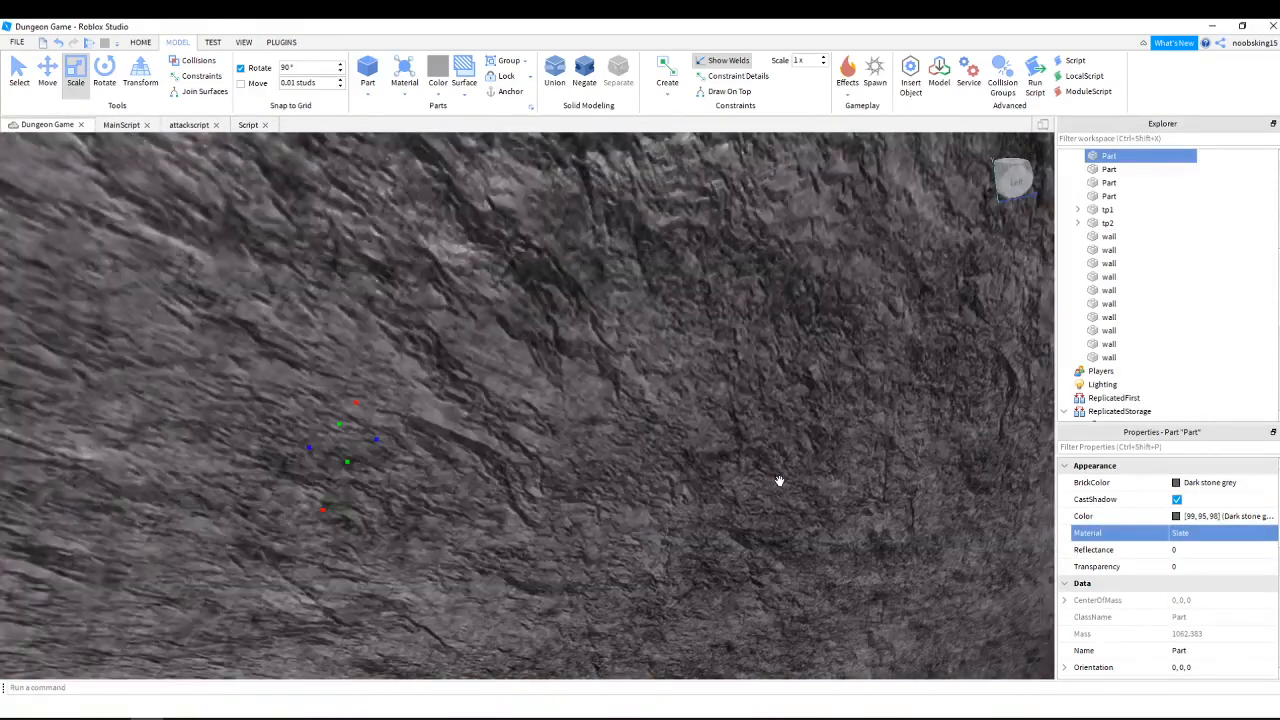
scroll(779, 481, up, 3)
Raise the green tp2 portal above the cobbled floor.
click(831, 376)
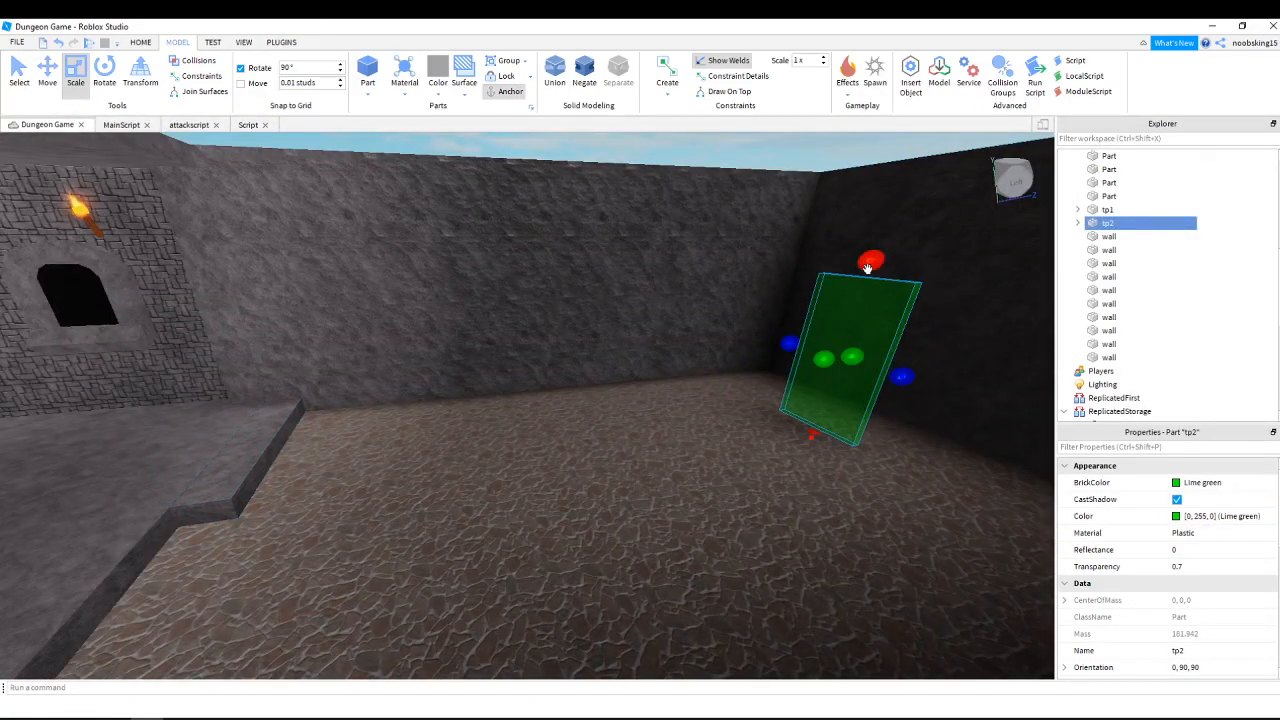
key(ctrl+2)
drag(872, 257, 902, 168)
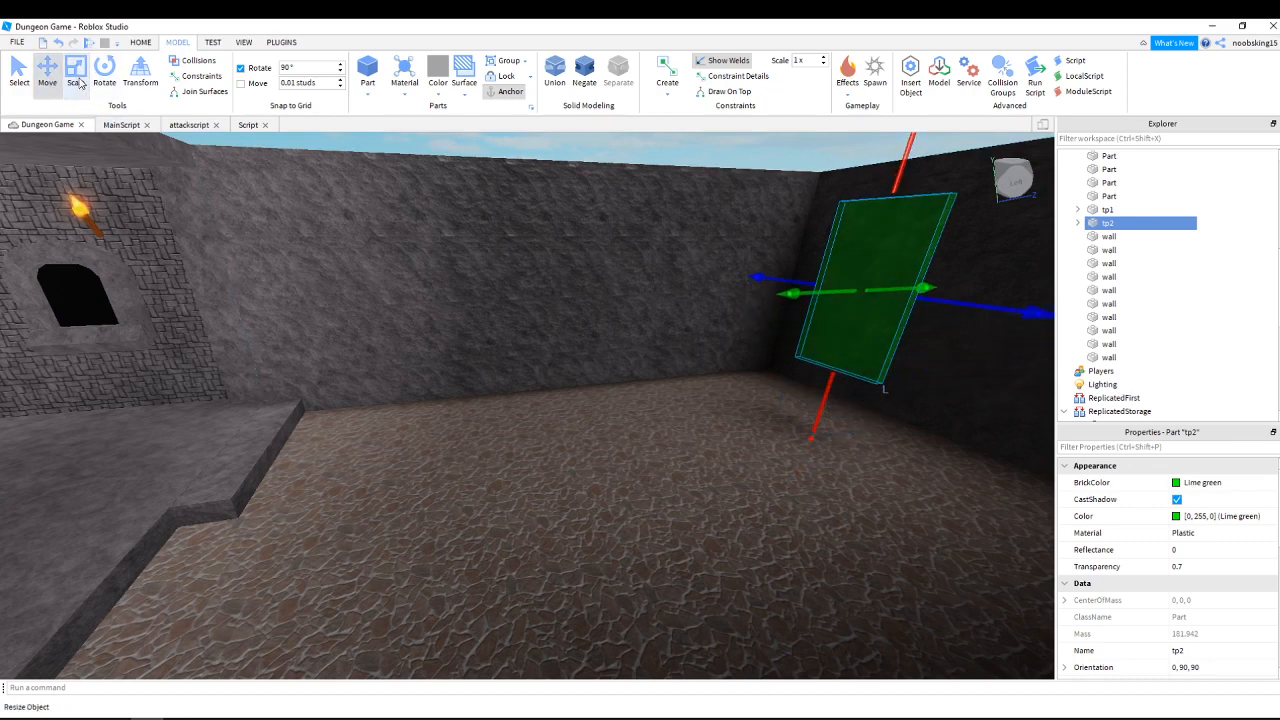
Stretch the slate part to the portal's back wall and across to the opposite wall, covering the cobbled floor.
click(227, 457)
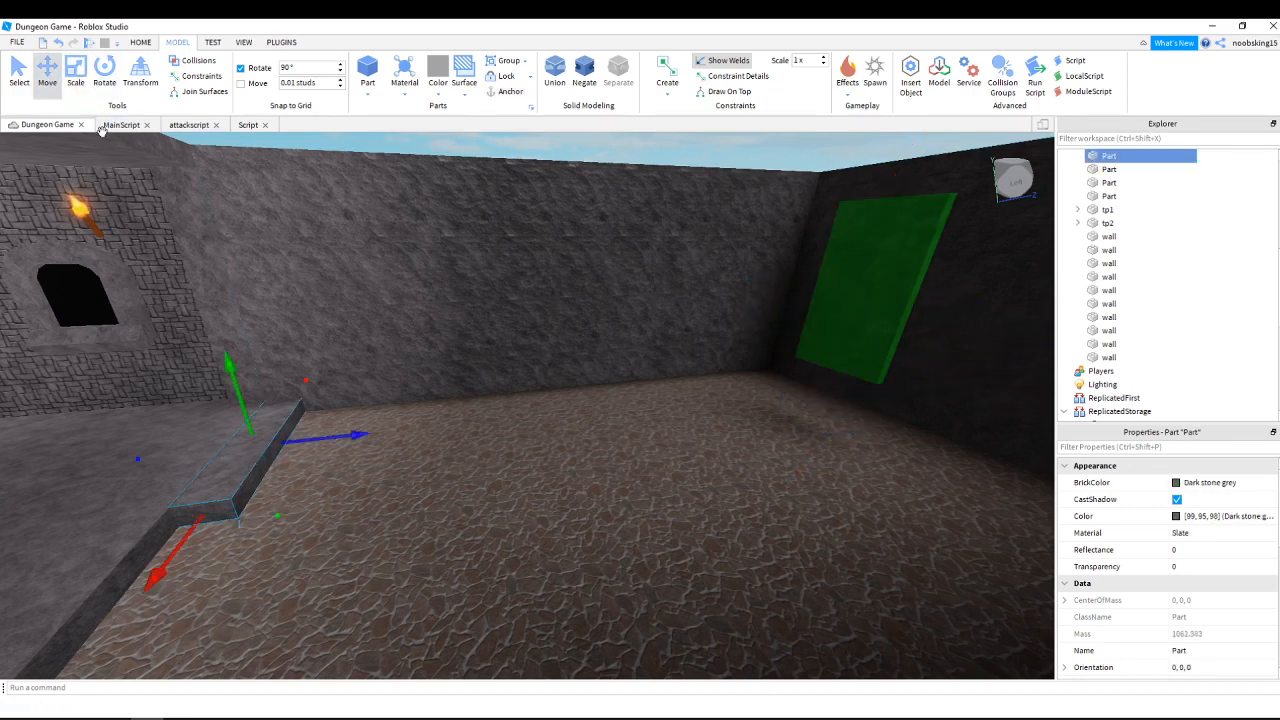
click(76, 78)
drag(294, 441, 849, 411)
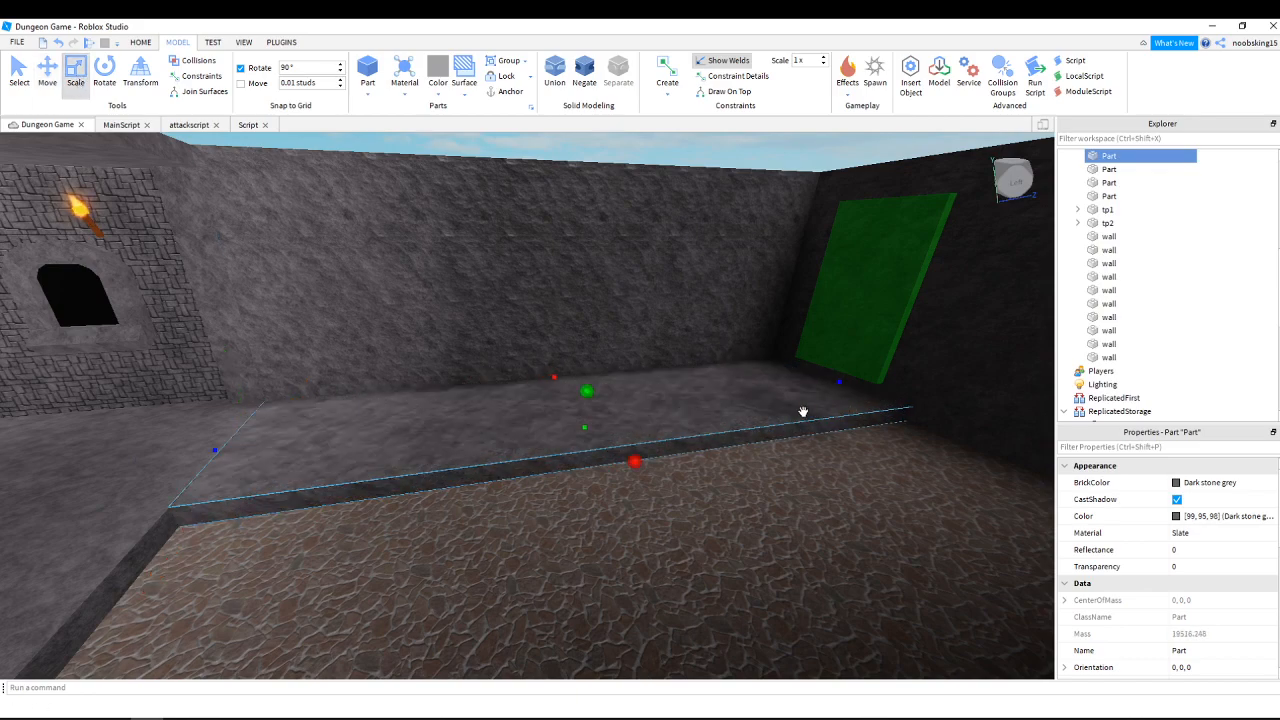
right_drag(750, 413, 670, 398)
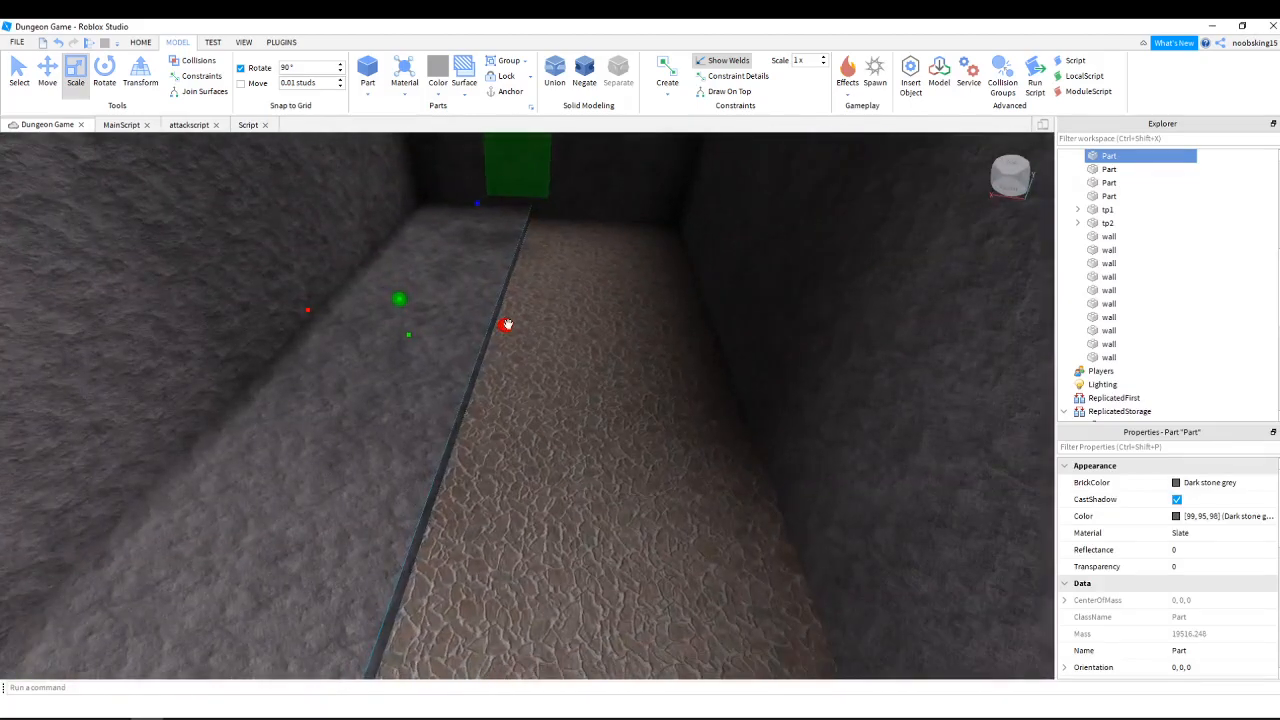
drag(506, 325, 749, 334)
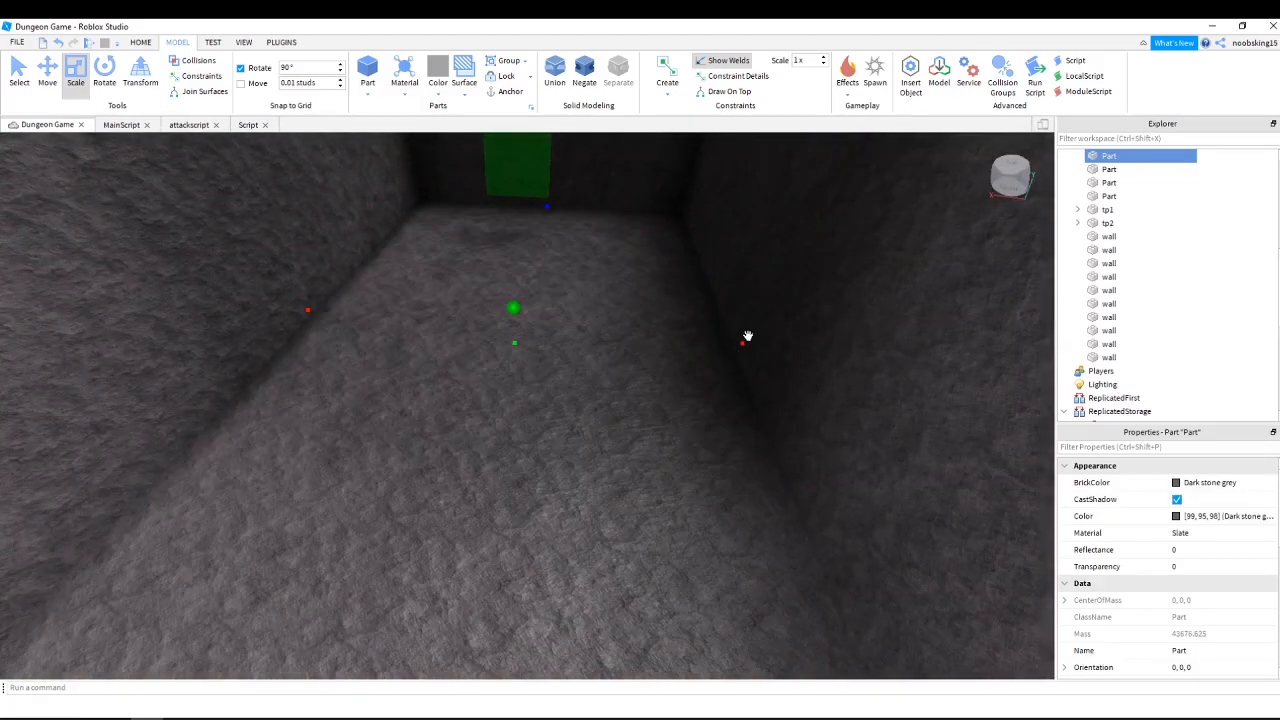
Lower the green tp2 portal onto the new slate floor.
right_drag(749, 334, 674, 380)
click(657, 354)
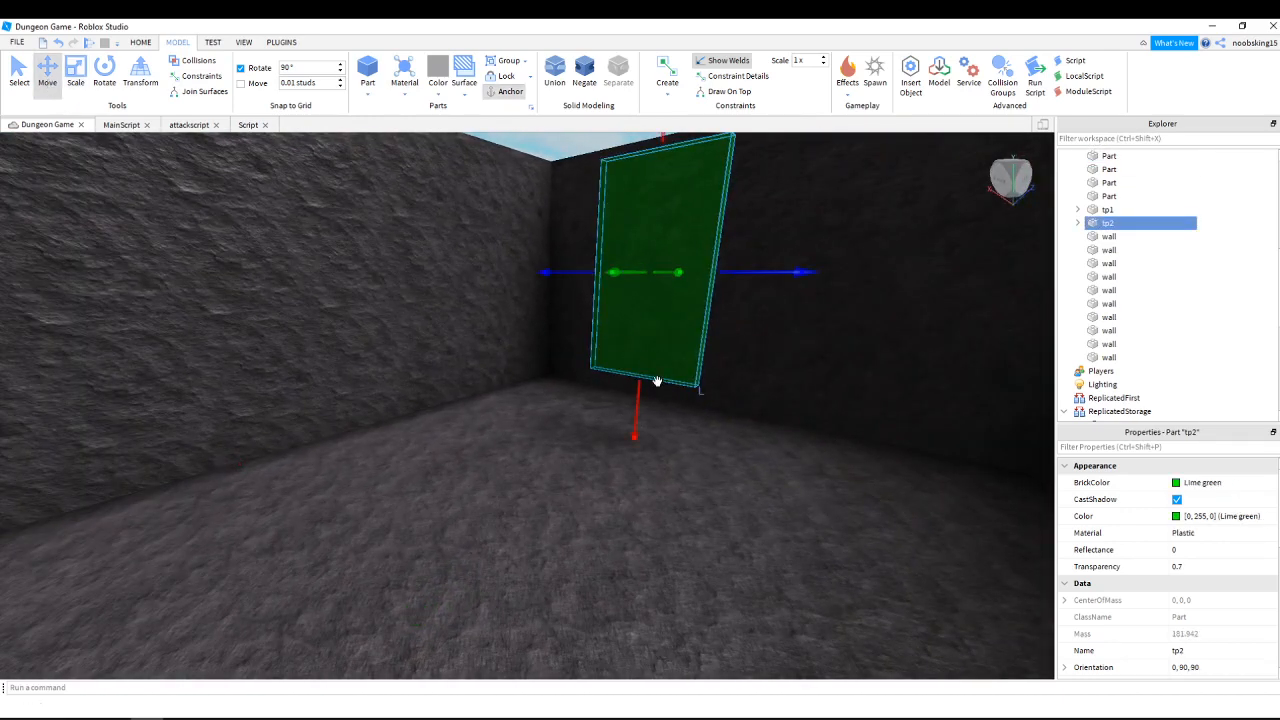
drag(642, 410, 640, 455)
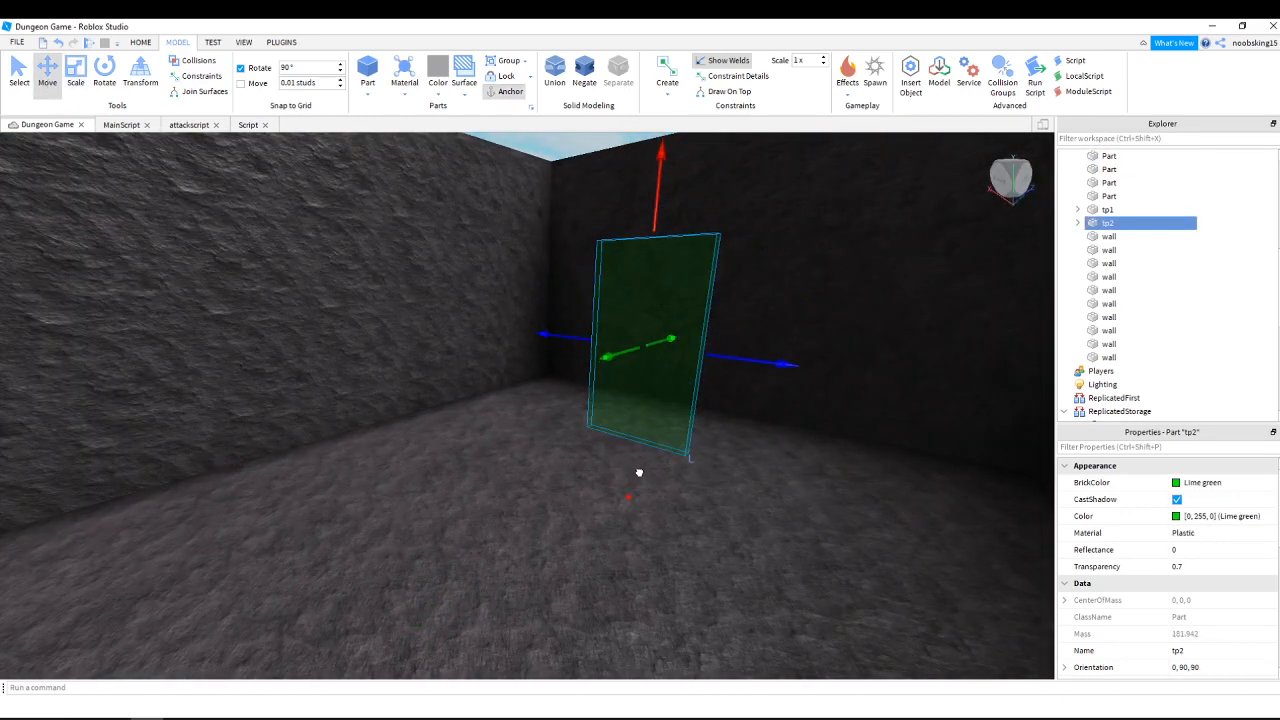
Duplicate the slate floor part of the portal room.
click(760, 470)
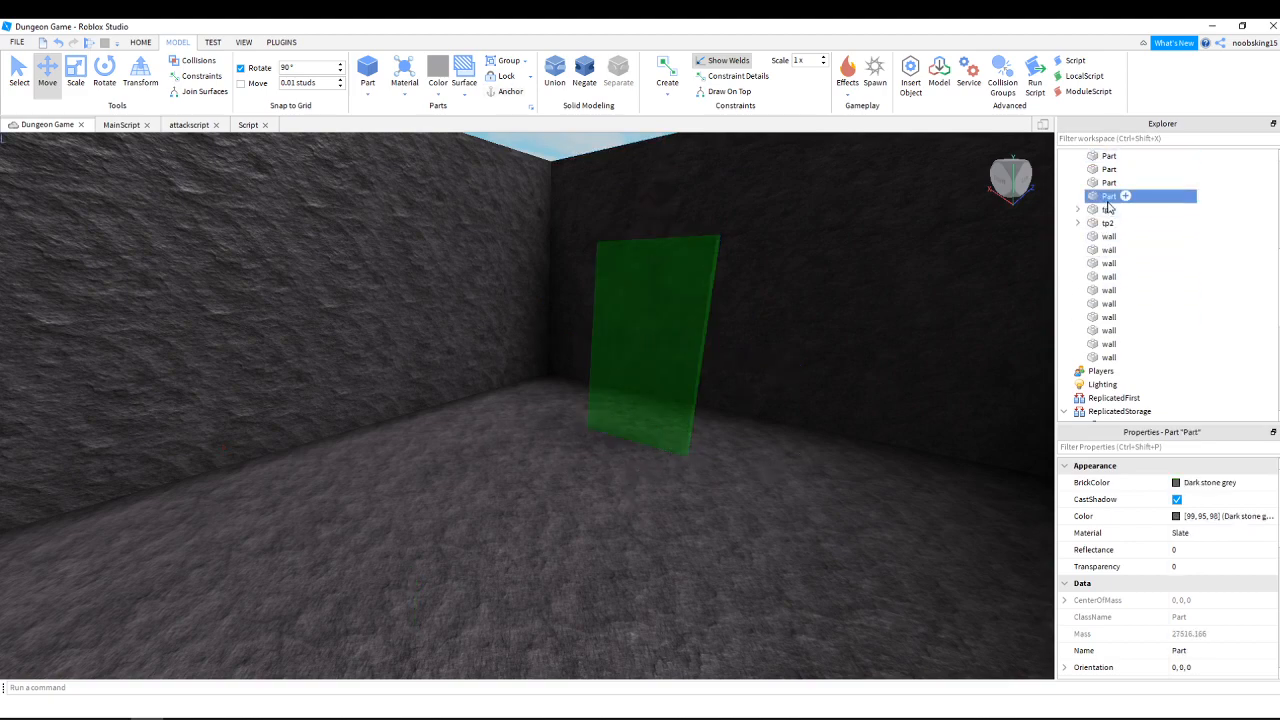
right_drag(750, 503, 749, 503)
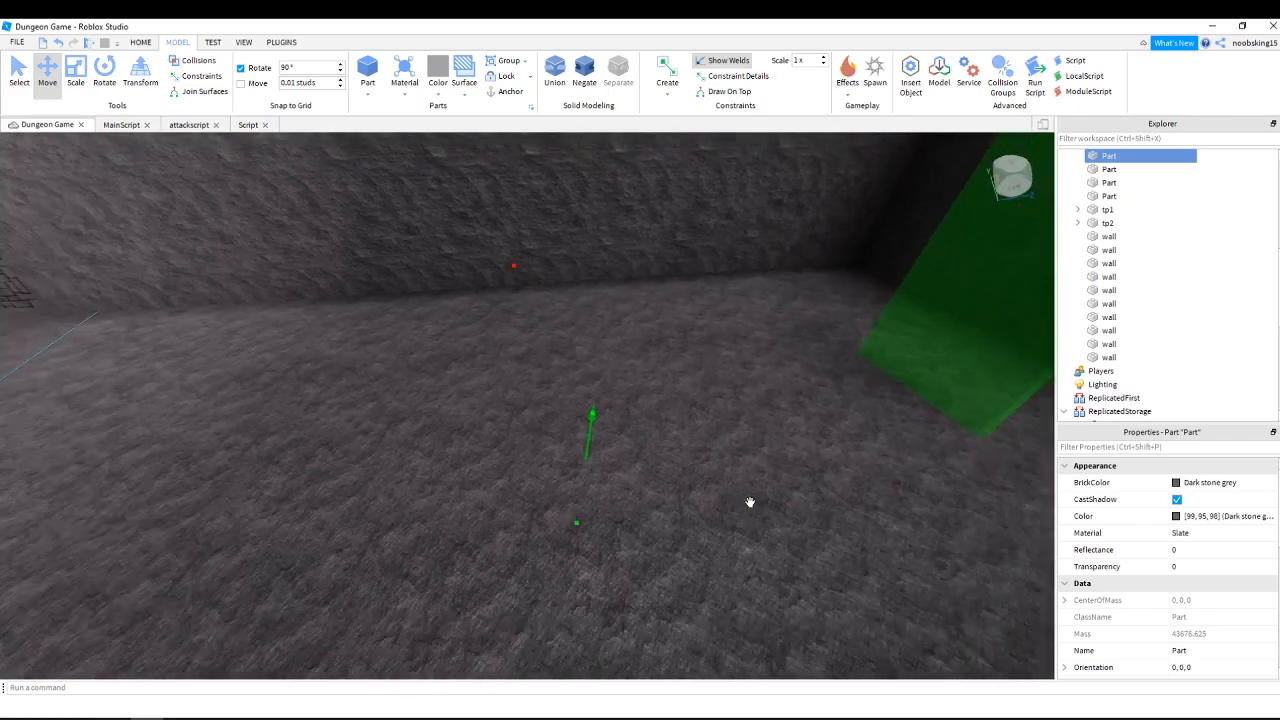
key(s)
key(s)
key(w)
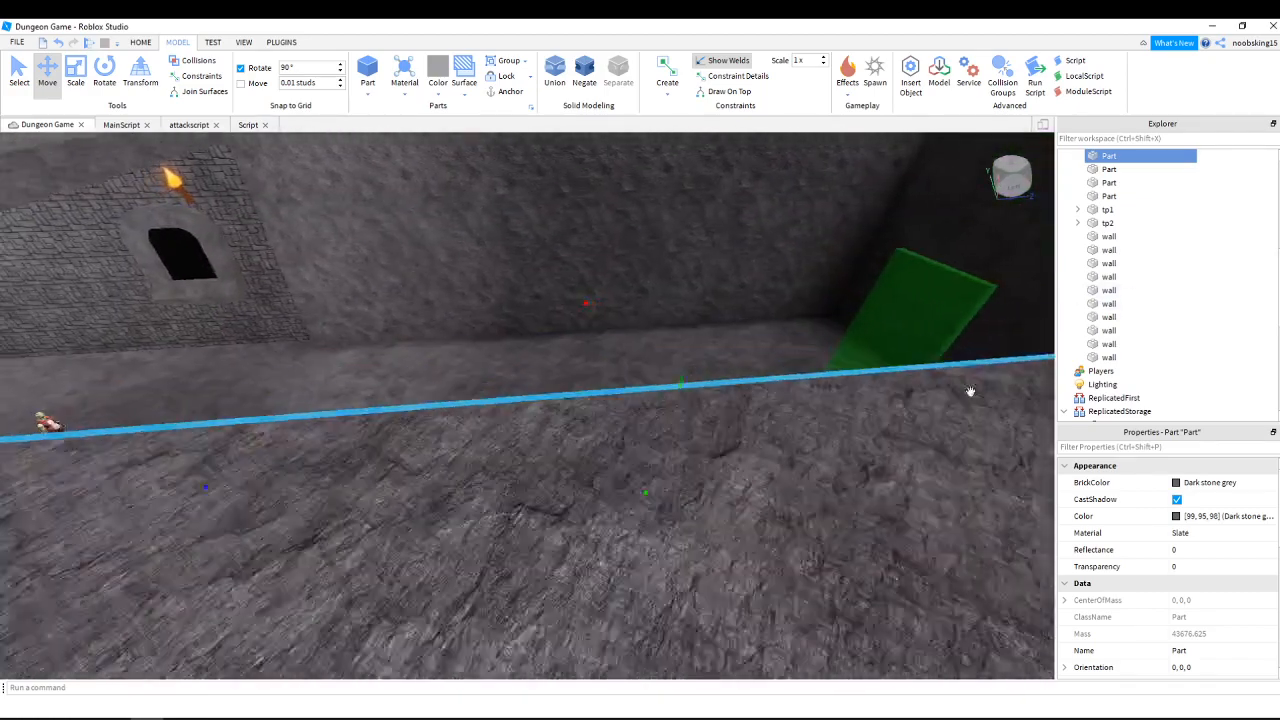
right_drag(749, 397, 750, 397)
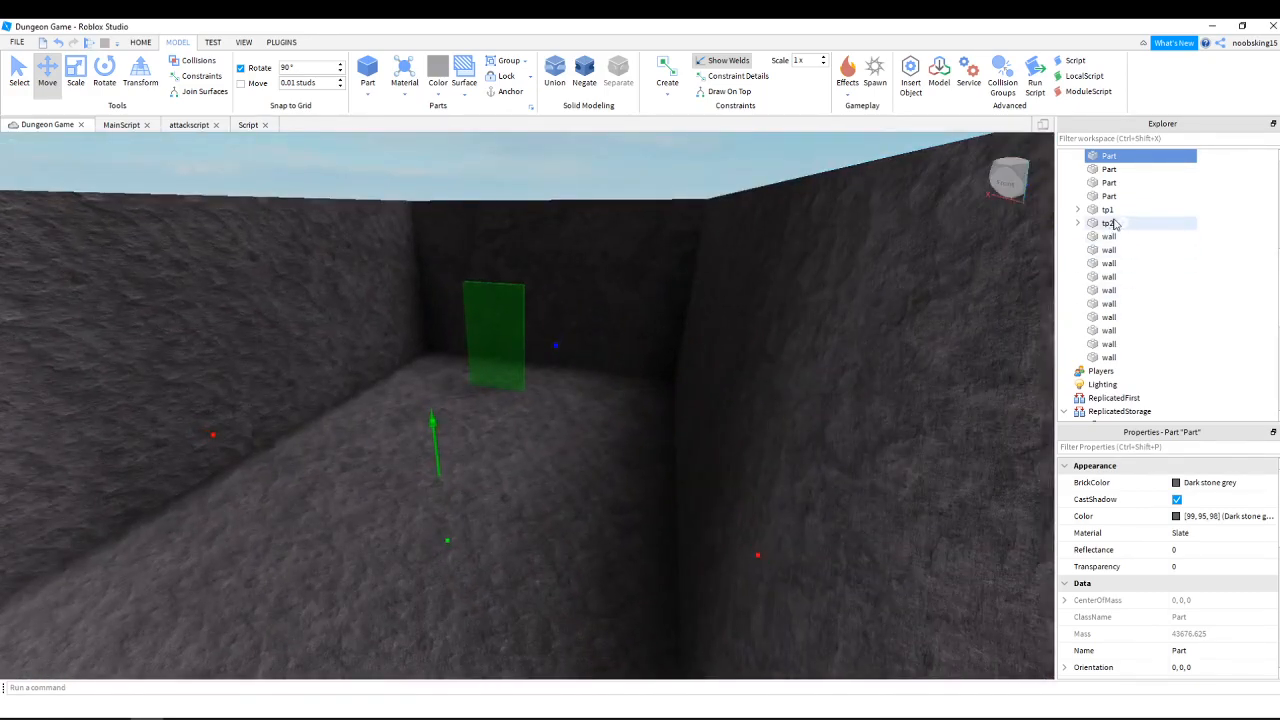
right_click(1153, 157)
click(1182, 211)
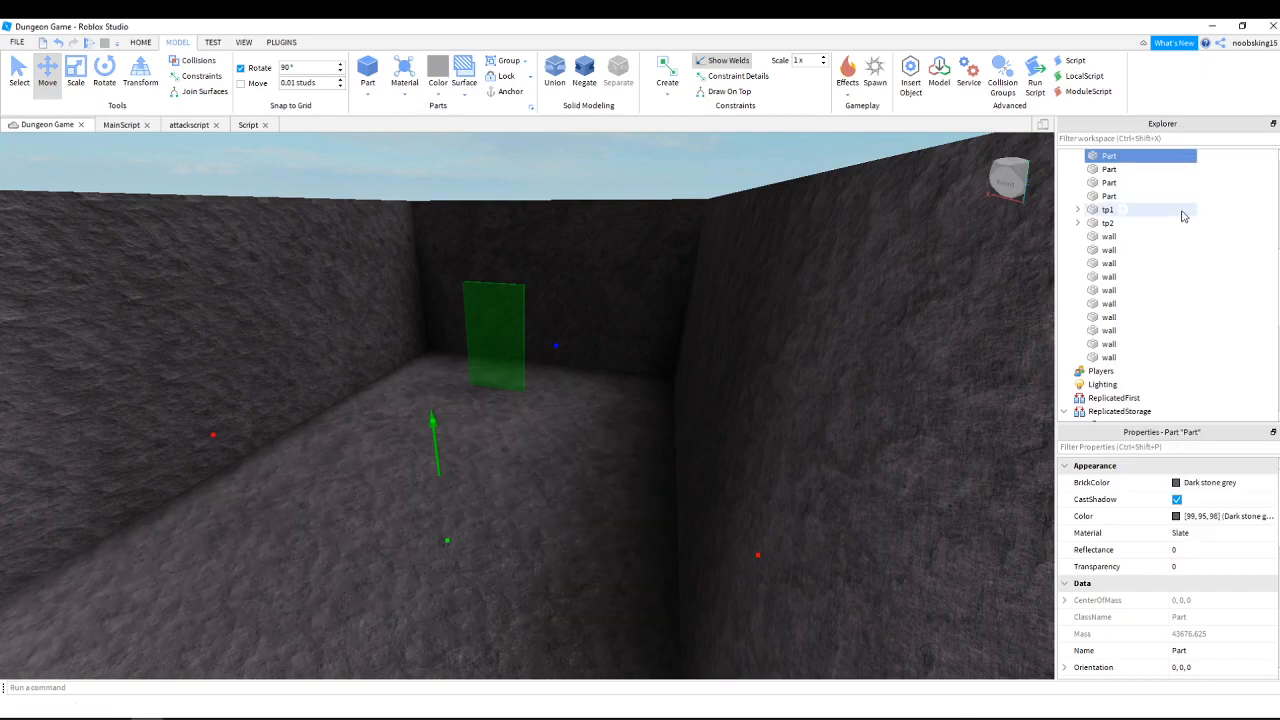
Raise the duplicated floor slab to the top of the walls and name it roof.
drag(428, 424, 431, 234)
right_drag(520, 337, 524, 337)
drag(524, 337, 516, 240)
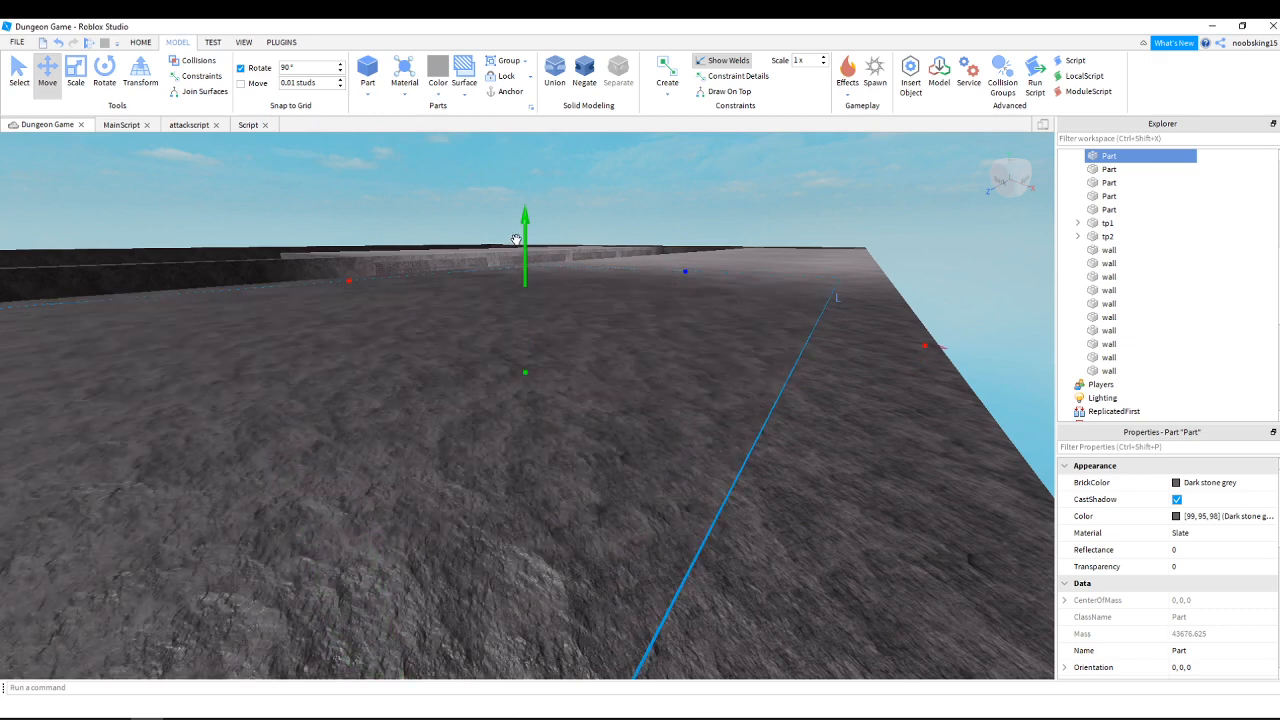
right_drag(626, 340, 626, 340)
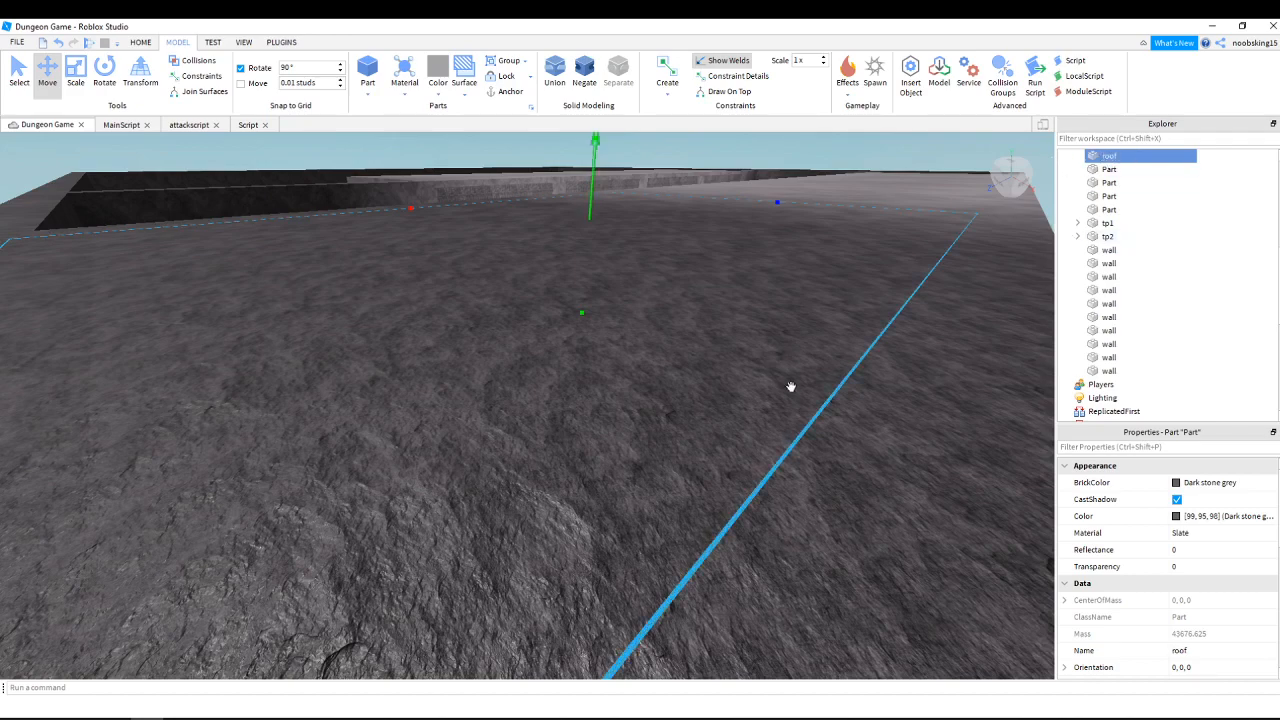
Duplicate a Torch on the hall's brick wall near the portal room, inside the first dungeonmodel.
key(w)
right_drag(773, 370, 551, 392)
click(503, 362)
key(w)
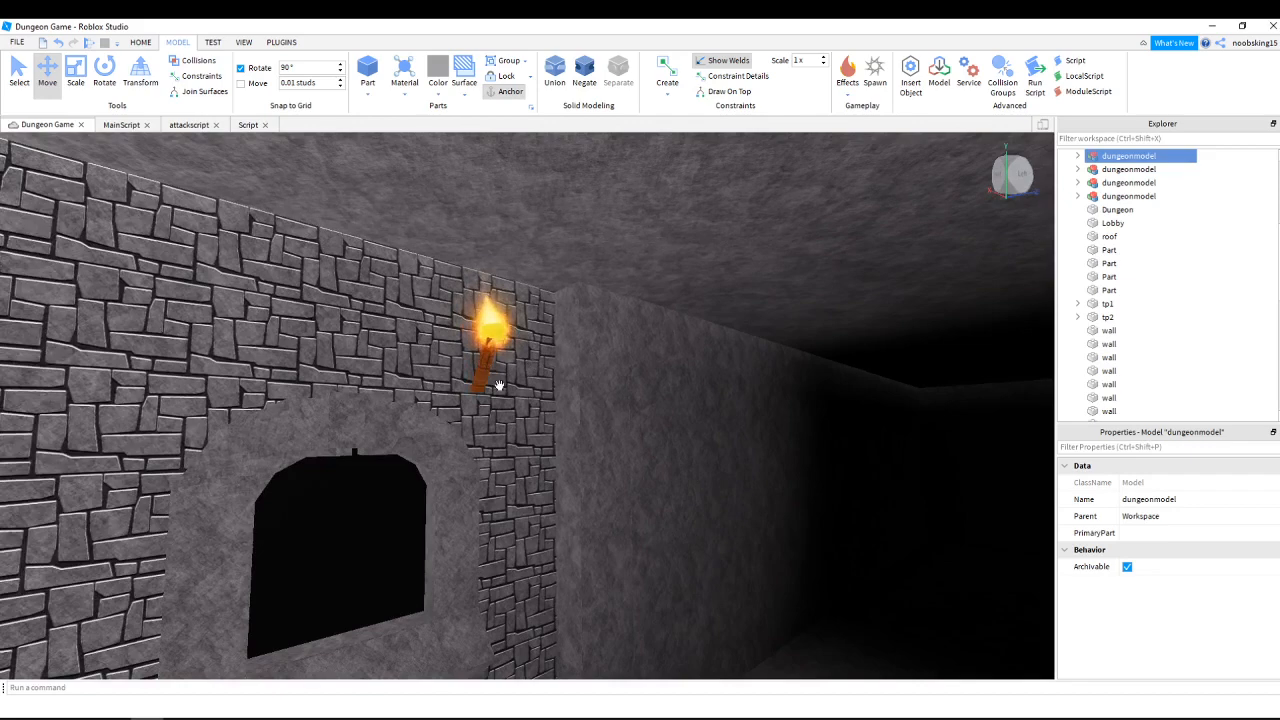
key(s)
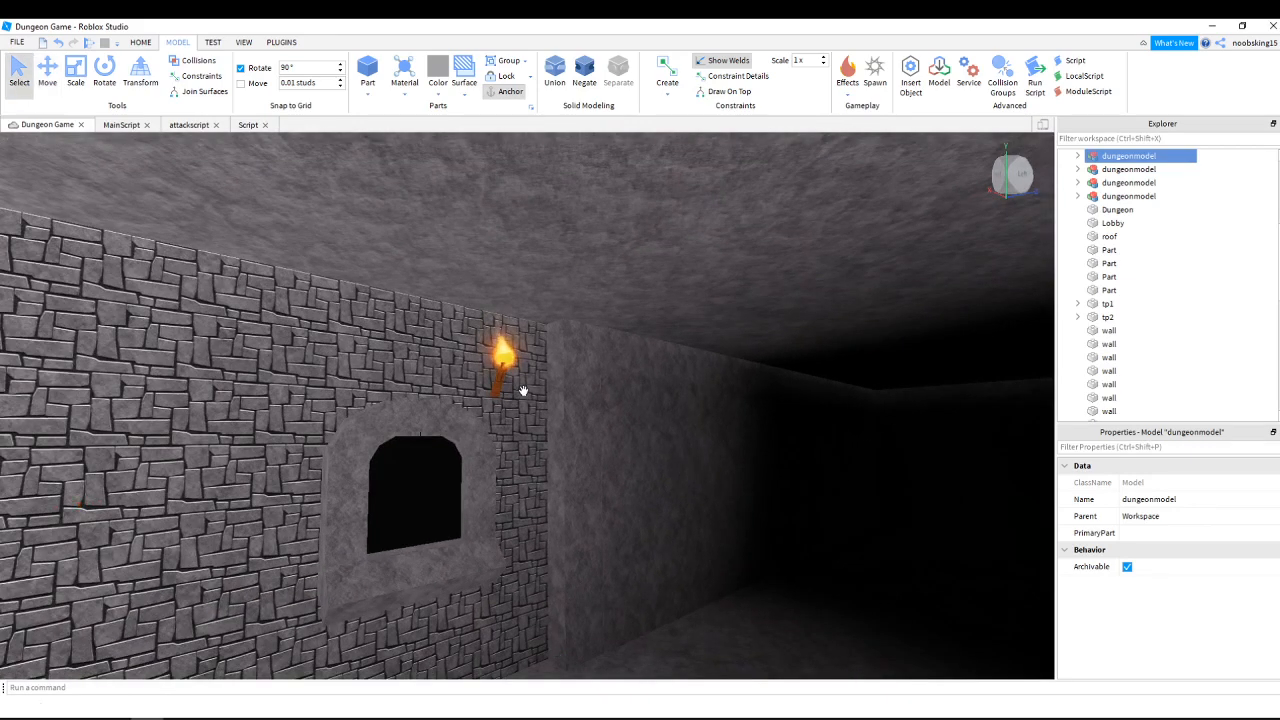
click(505, 389)
click(497, 378)
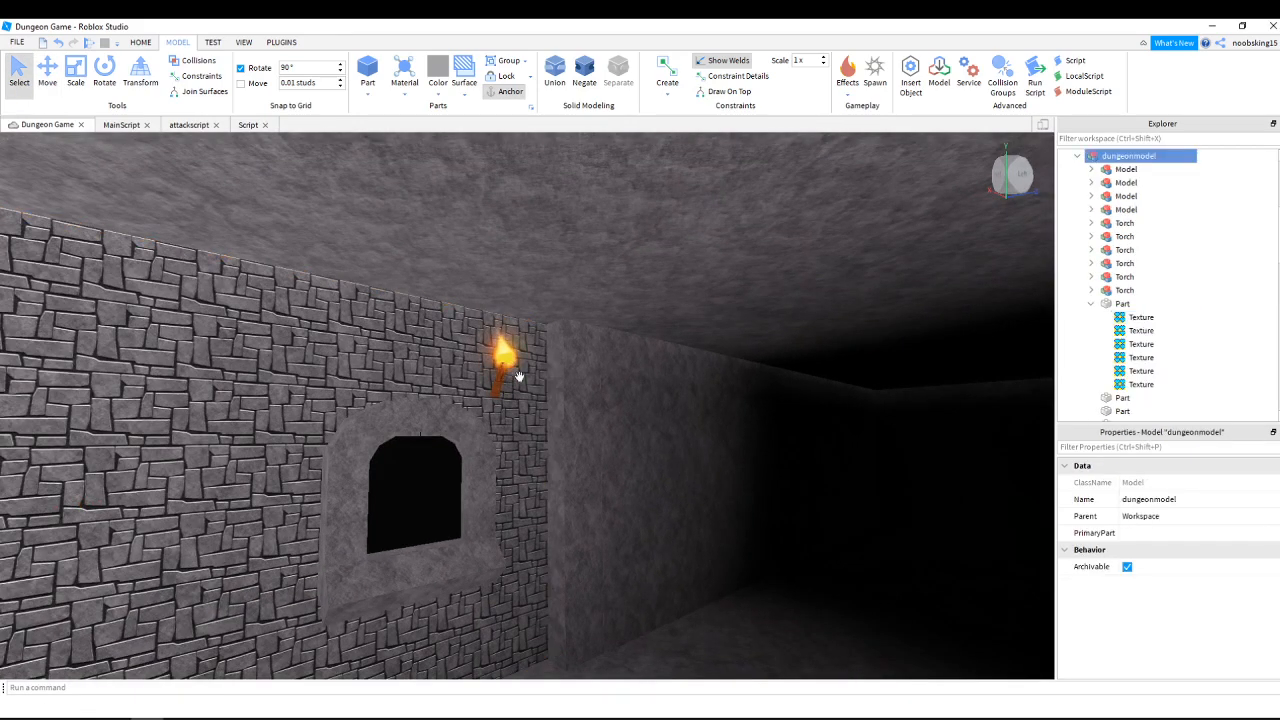
click(1136, 254)
key(s)
right_drag(1052, 274, 1053, 275)
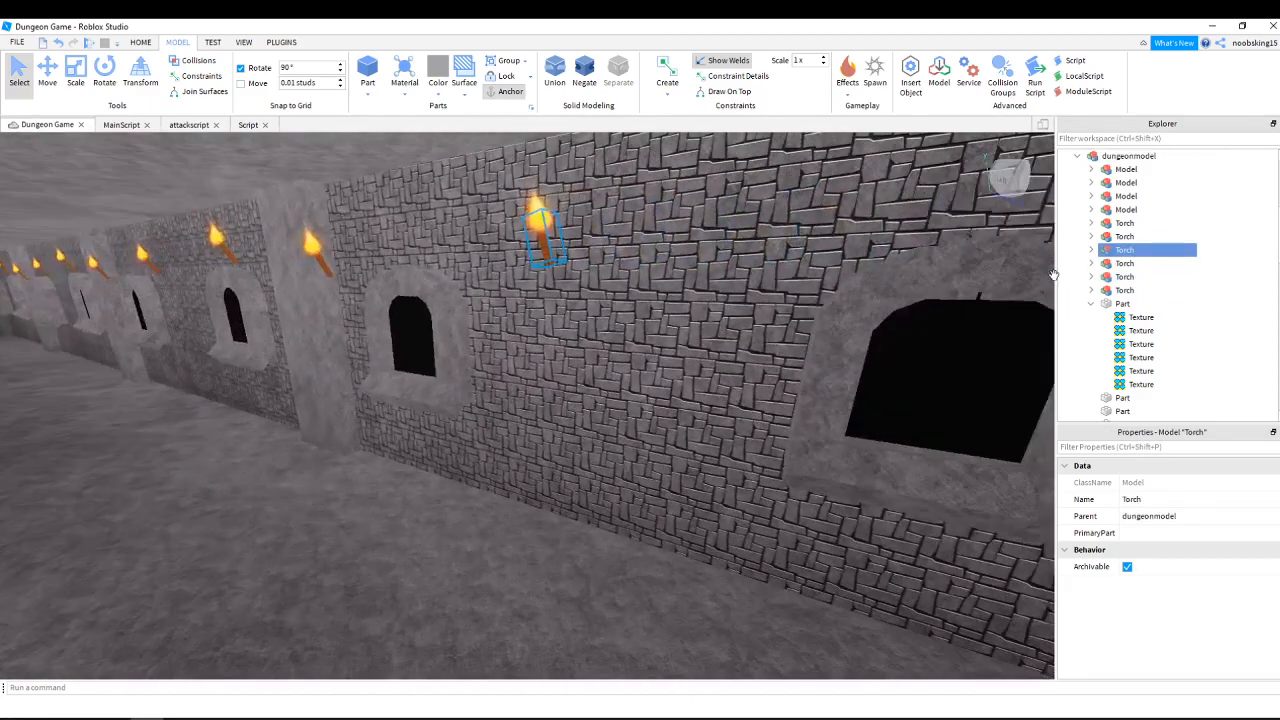
right_click(1164, 255)
click(1179, 303)
Move the copied torch off the brick wall and out in front of the portal room's slate side wall.
right_drag(666, 283, 666, 283)
click(48, 70)
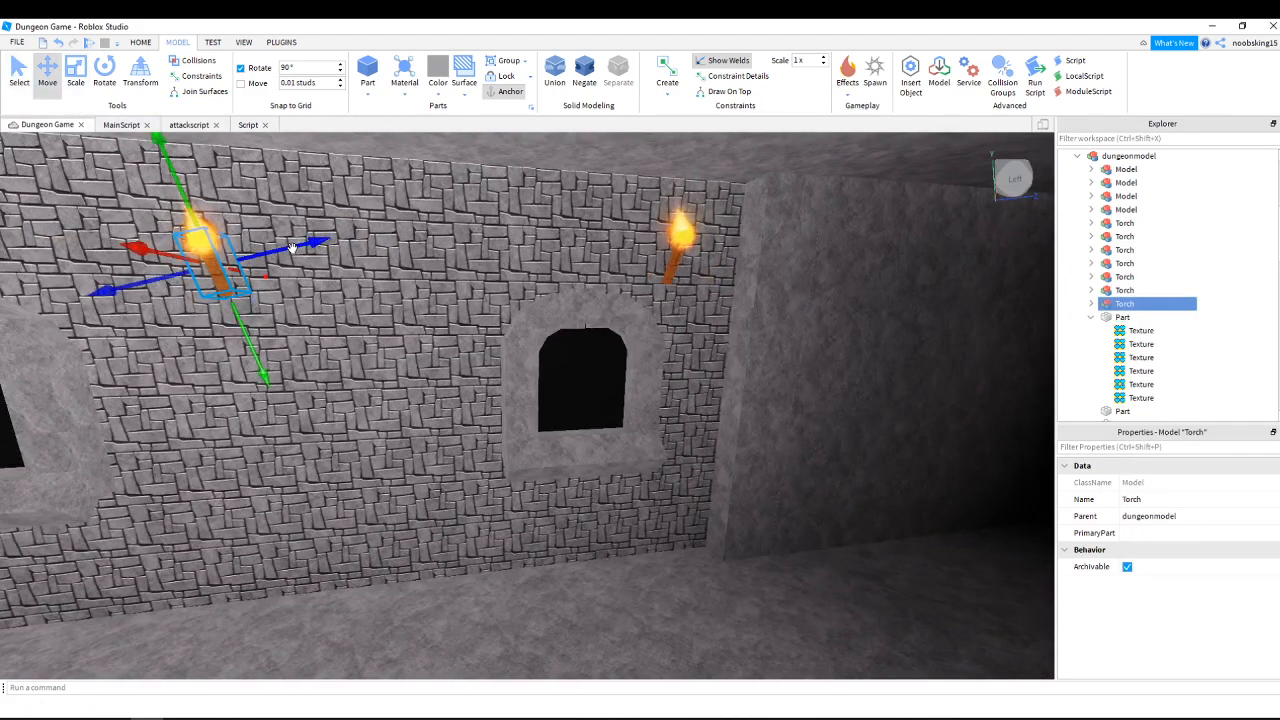
drag(289, 278, 398, 271)
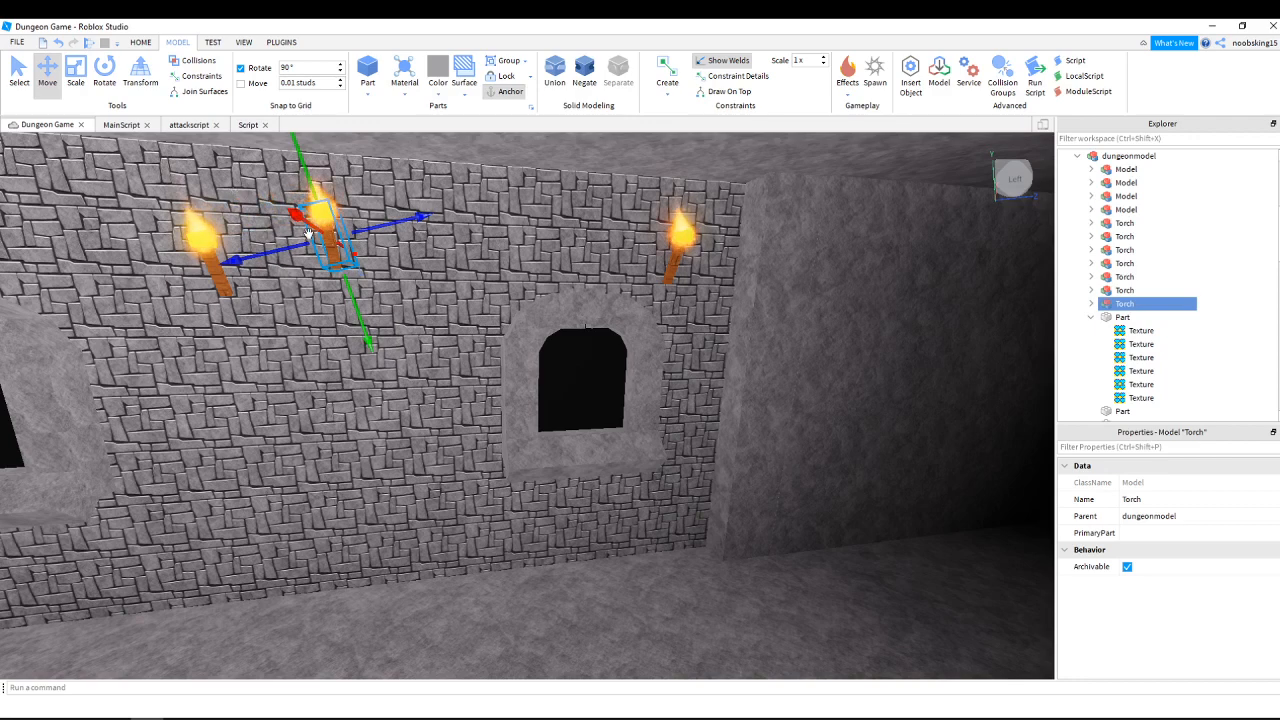
drag(333, 238, 797, 336)
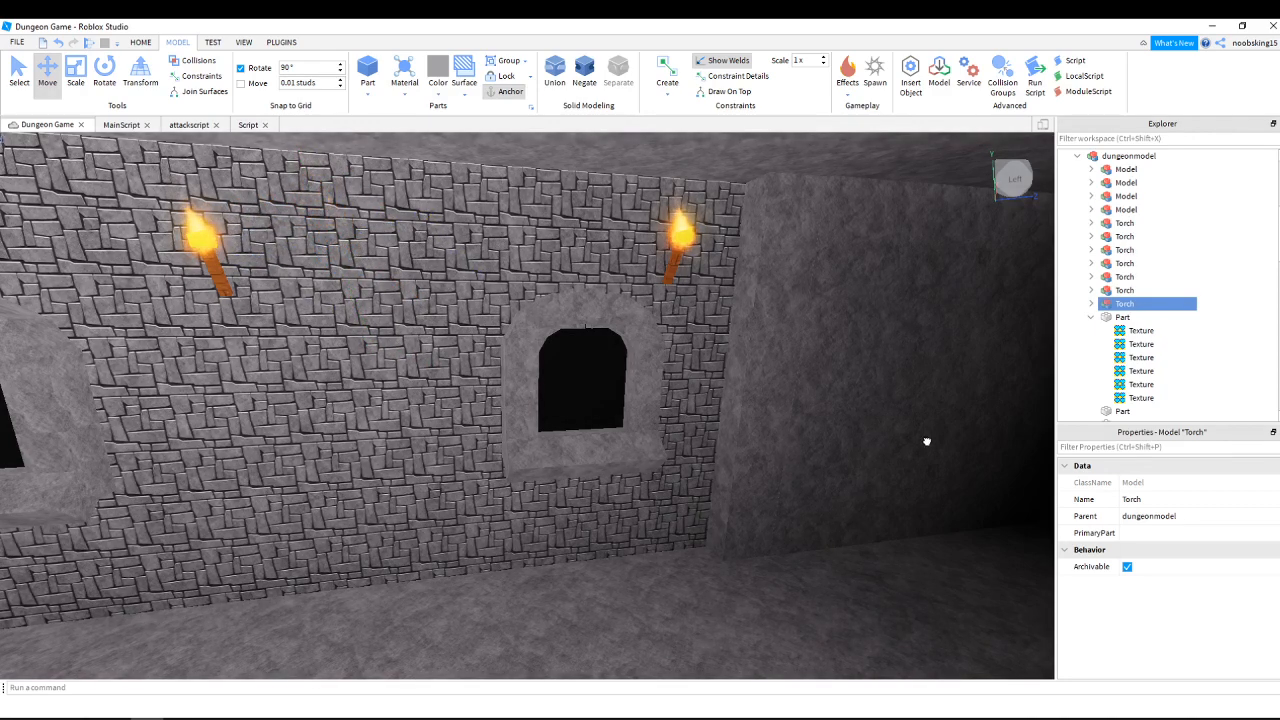
drag(905, 364, 380, 332)
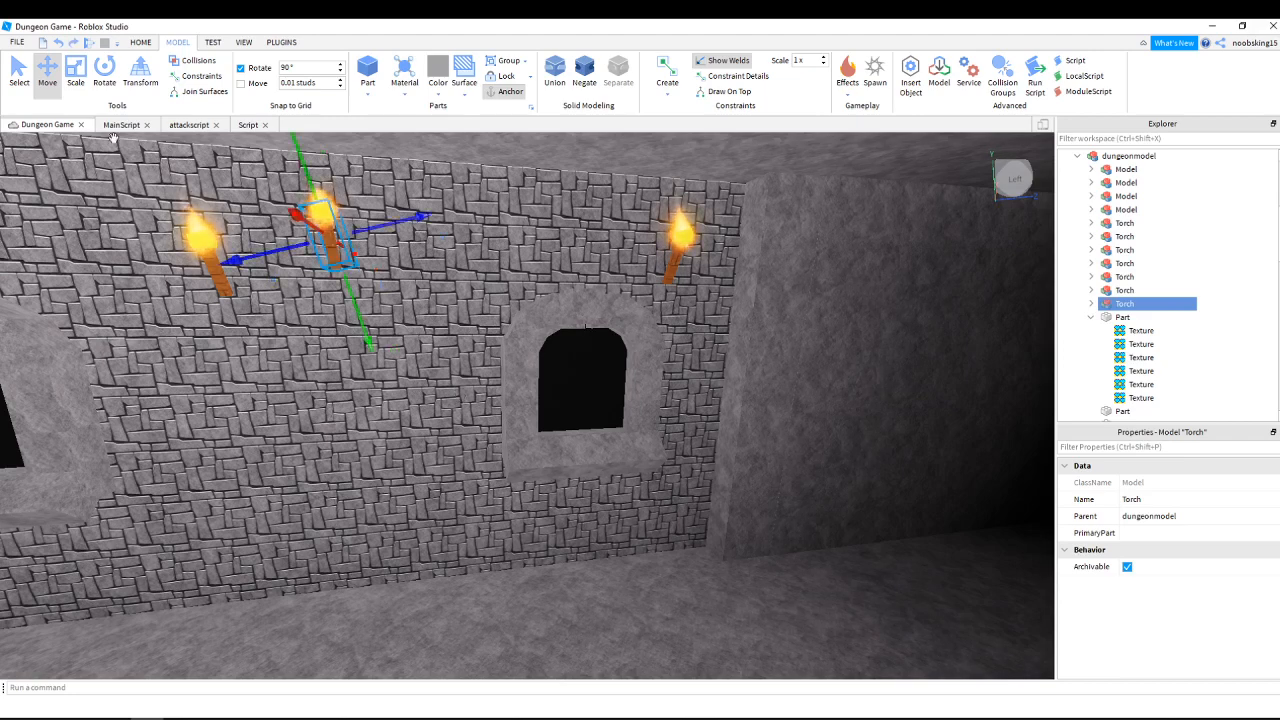
right_drag(419, 275, 402, 270)
drag(284, 242, 444, 226)
drag(372, 297, 926, 392)
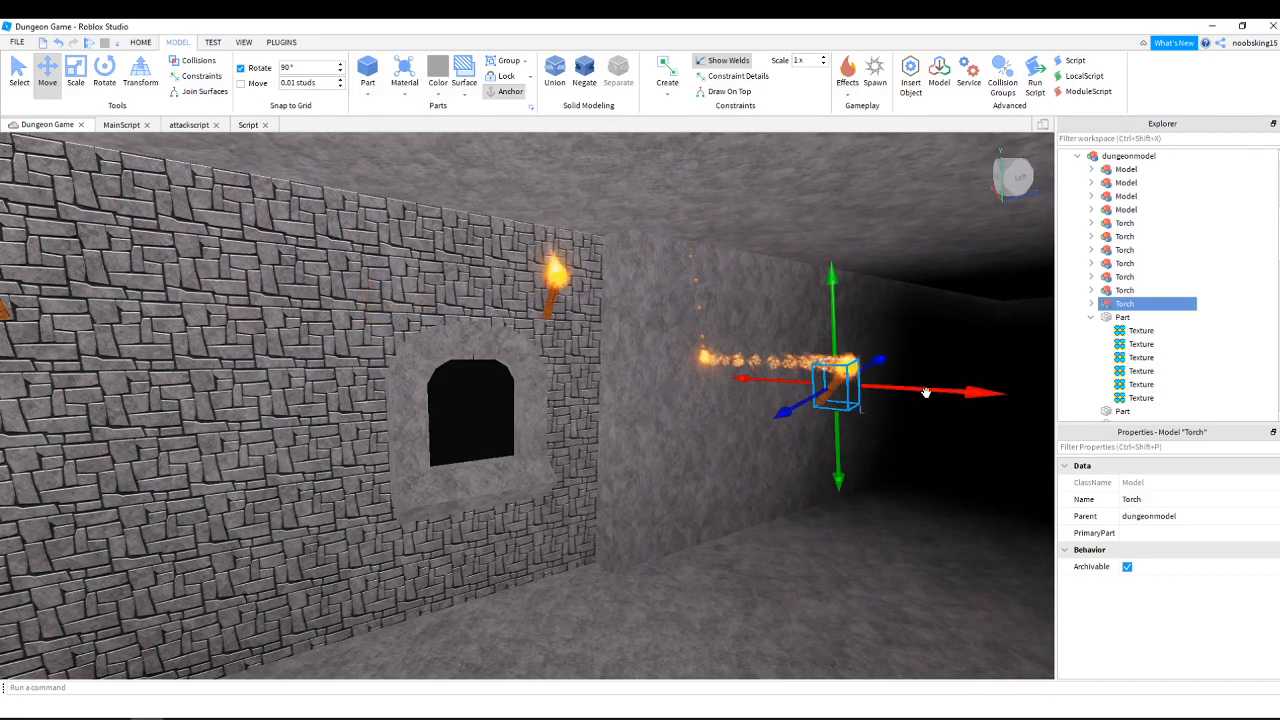
Slide the copied torch deeper along the slate side wall into the portal room.
right_drag(926, 392, 925, 393)
key(w)
key(s)
key(w)
key(s)
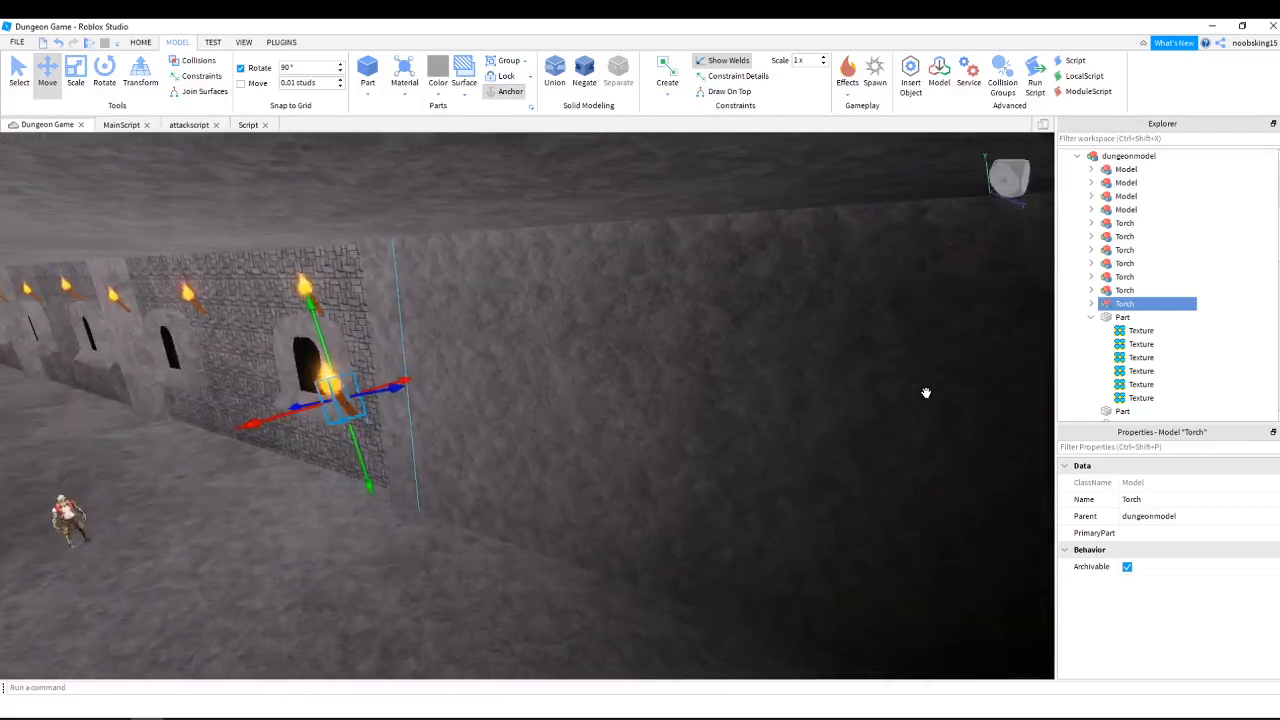
drag(403, 392, 760, 371)
key(w)
right_drag(728, 395, 727, 395)
key(d)
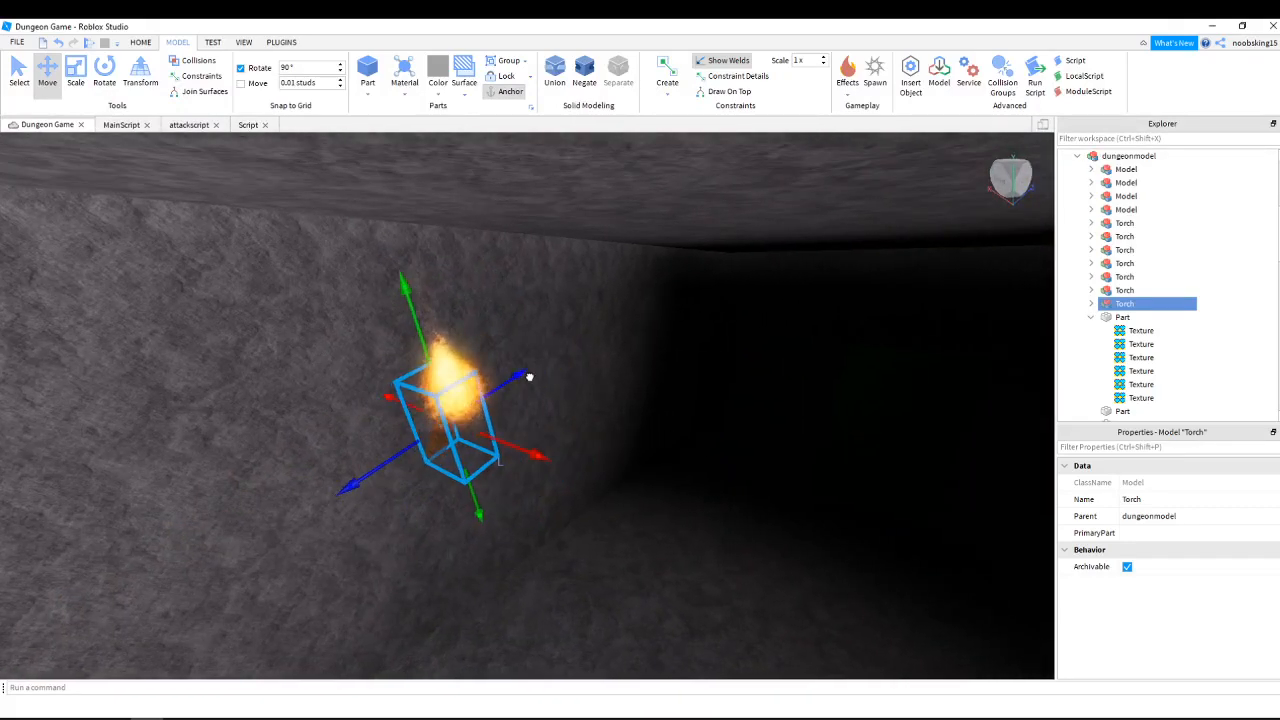
Mount the torch against the portal room's side wall and shift it farther along toward the green portal.
drag(529, 375, 686, 367)
key(w)
right_drag(687, 368, 687, 369)
key(s)
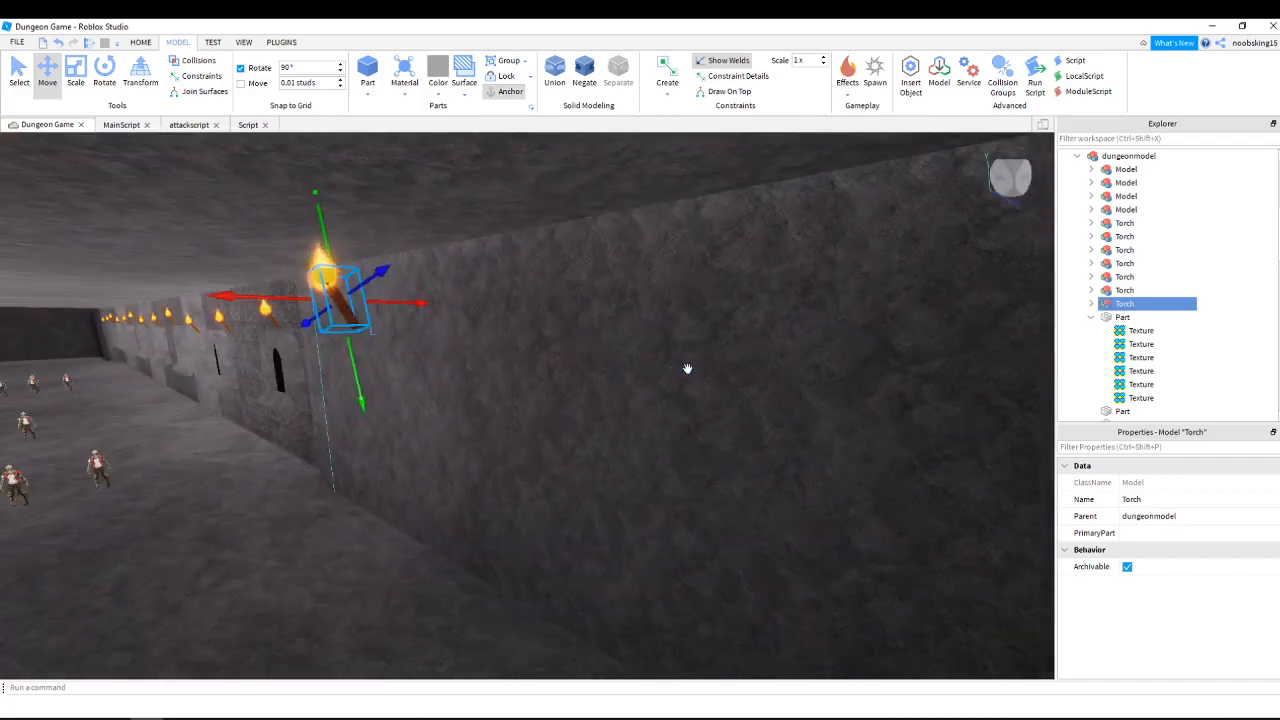
drag(366, 278, 612, 316)
drag(696, 352, 892, 346)
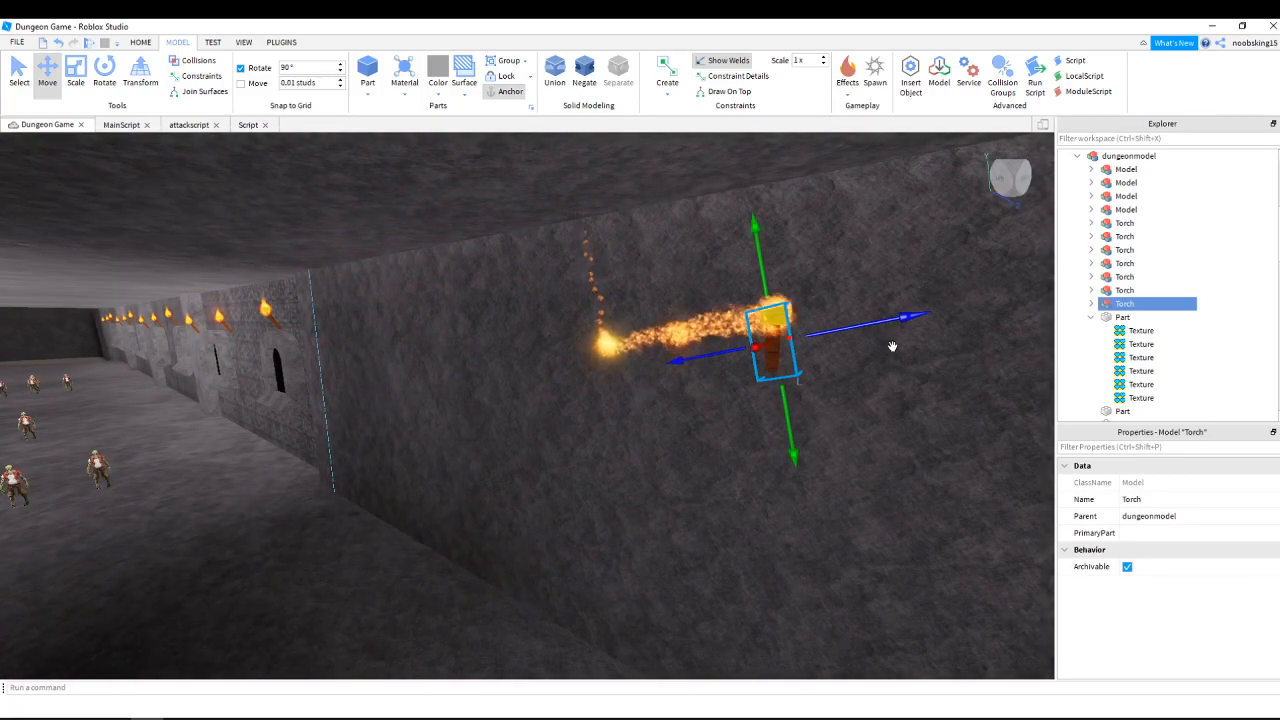
right_drag(892, 346, 830, 352)
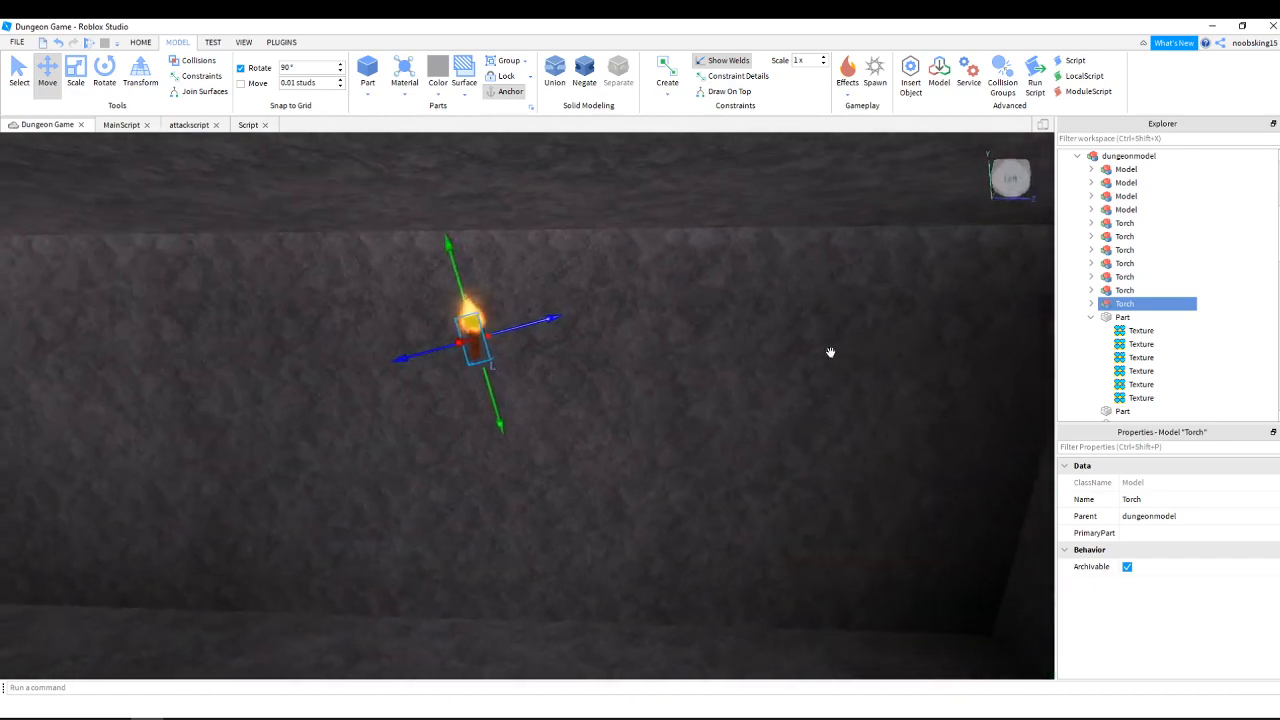
drag(558, 316, 617, 304)
right_drag(657, 331, 660, 332)
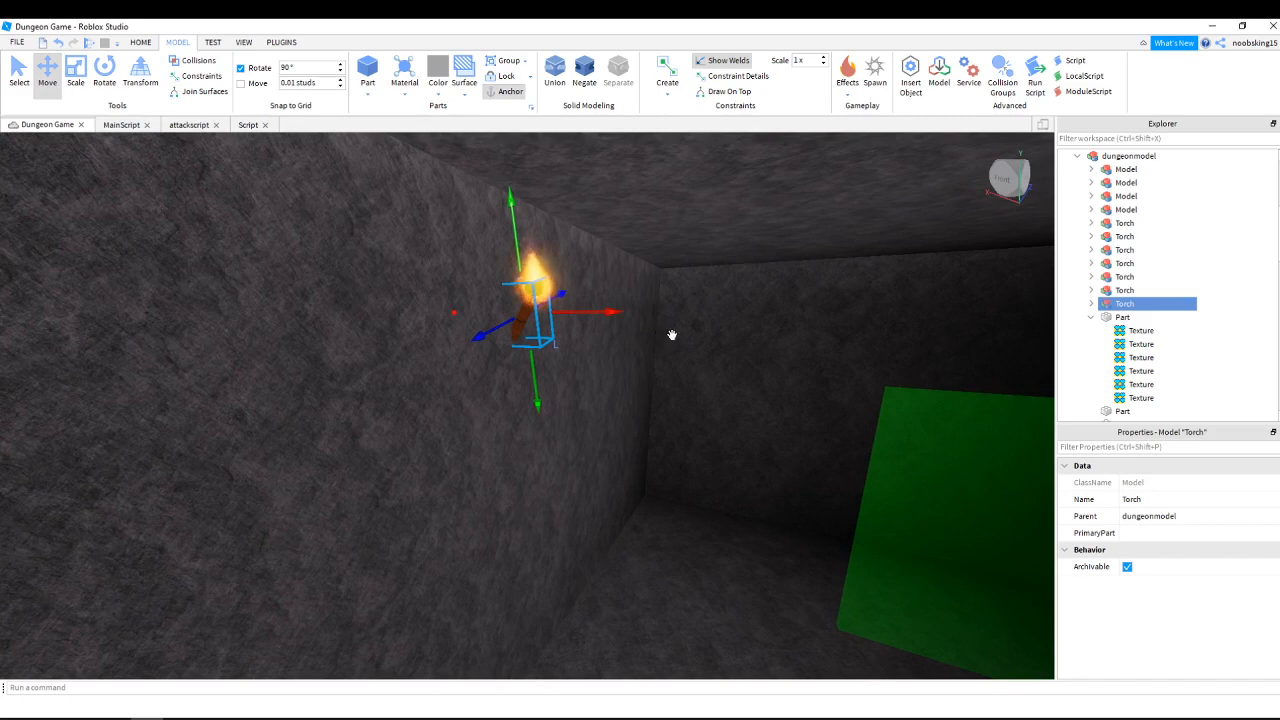
Duplicate the portal room's torch, pull the copy away from the wall and rotate it 180° to face the other way.
right_click(1168, 308)
click(1163, 358)
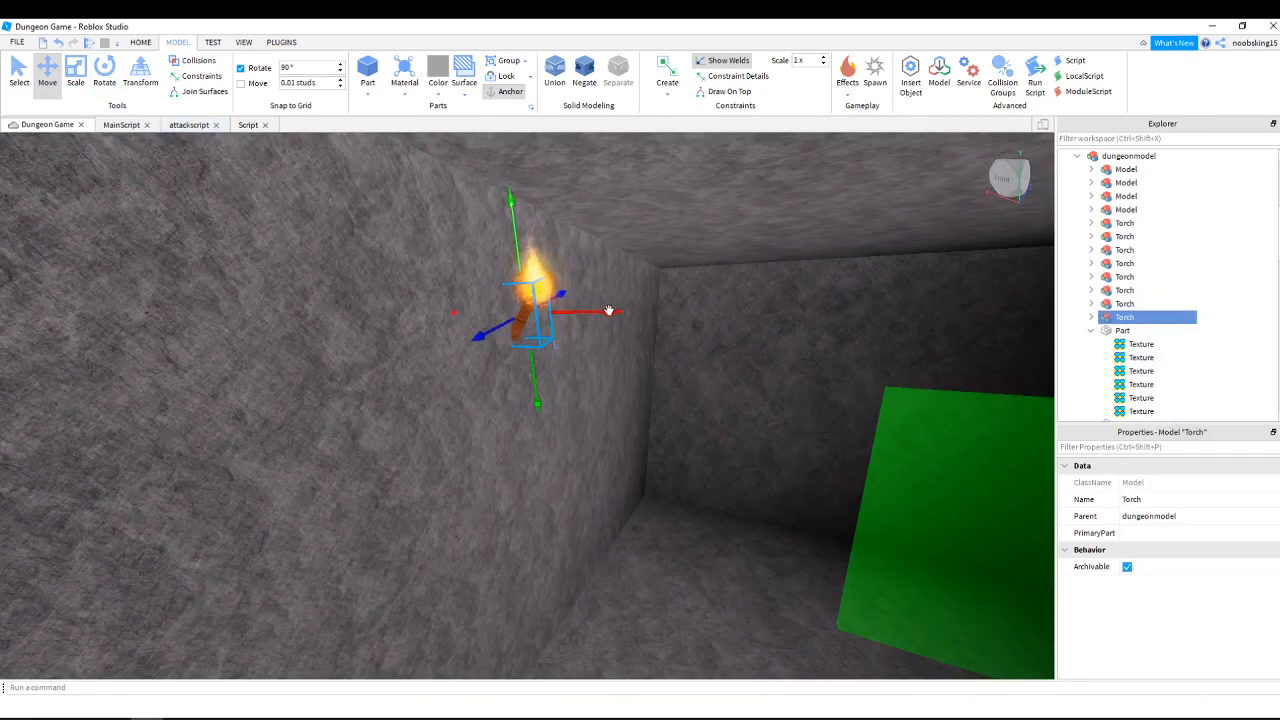
drag(608, 311, 826, 344)
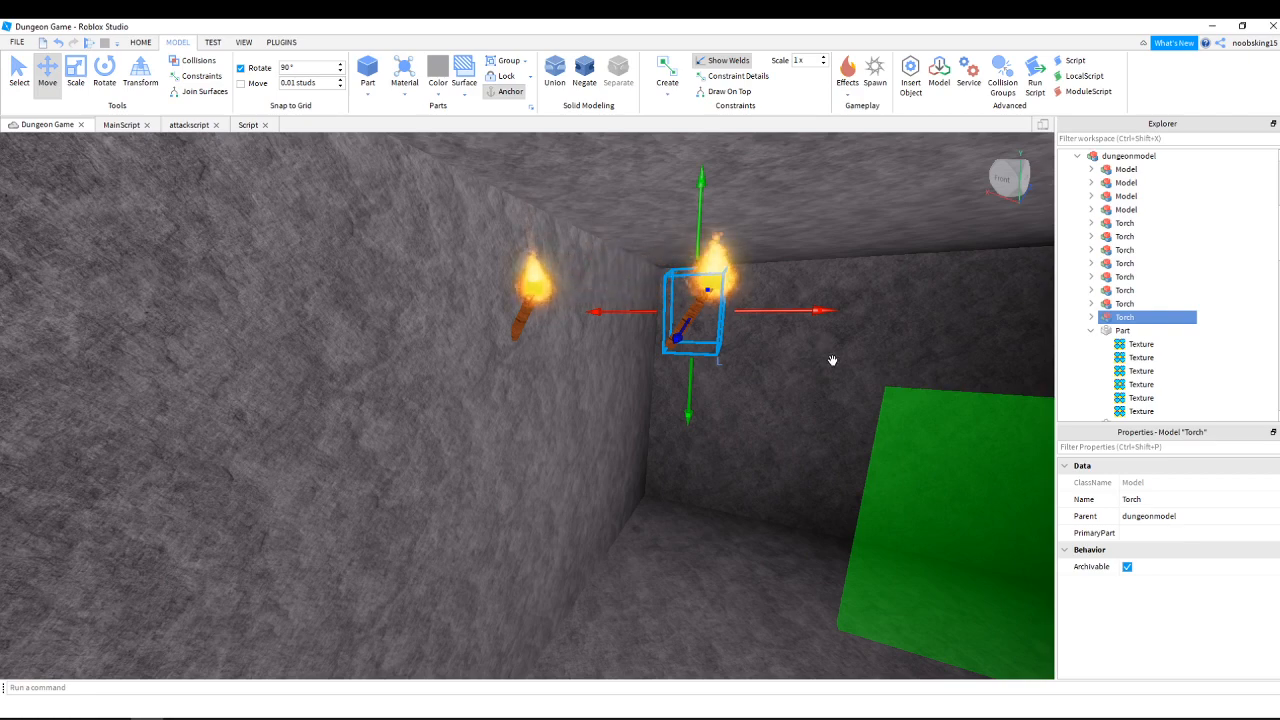
key(ctrl+r)
key(ctrl+r)
Move the turned torch across the portal room and set it against the opposite wall.
right_drag(842, 386, 831, 392)
drag(393, 341, 786, 330)
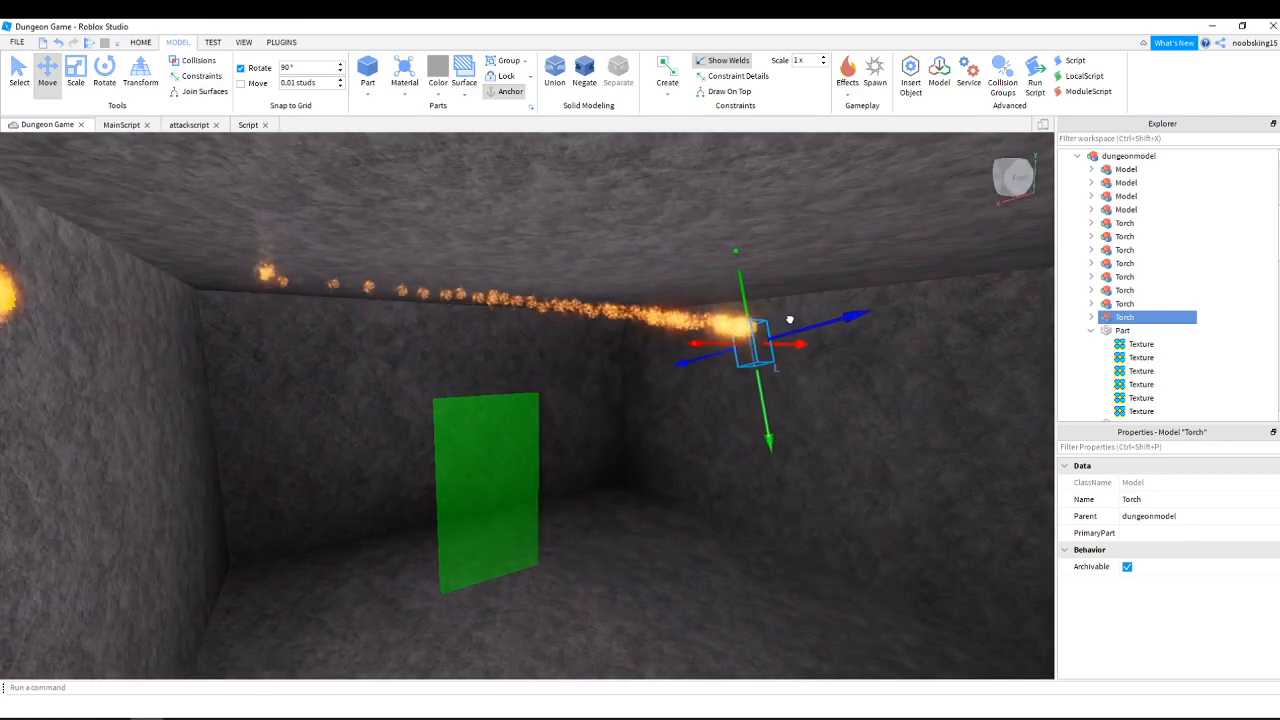
right_drag(806, 366, 790, 369)
key(d)
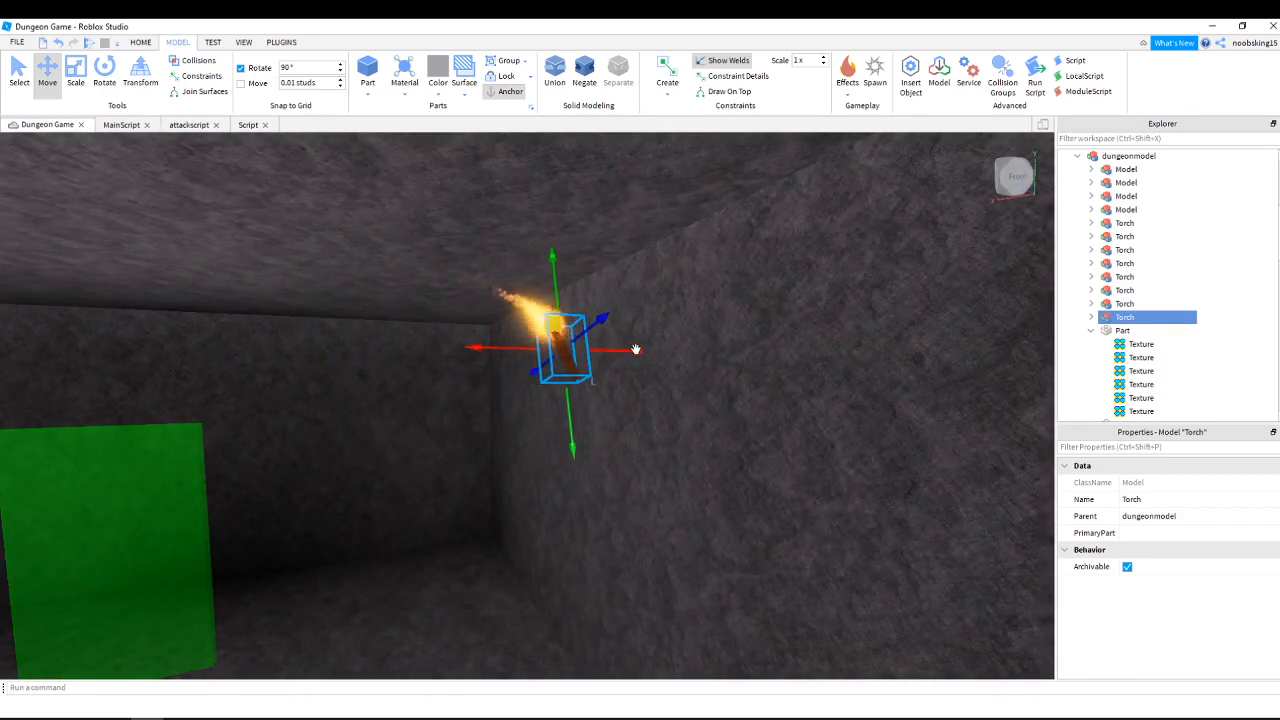
key(d)
right_drag(636, 349, 633, 364)
key(w)
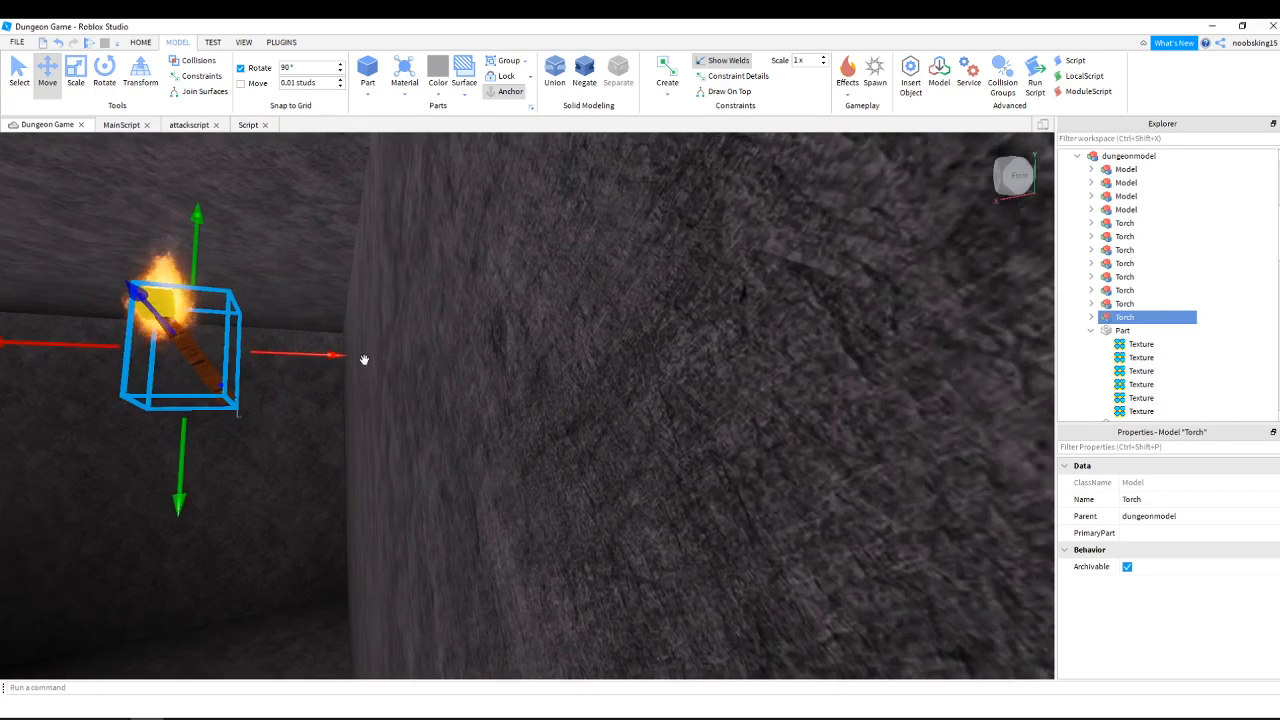
drag(364, 359, 463, 354)
Anchor the long outer wall of the open cobbled area.
mouse_move(451, 391)
right_down()
mouse_move(476, 394)
mouse_move(491, 417)
mouse_move(526, 406)
mouse_move(443, 380)
right_up()
key(a)
key(w)
key(w)
key(w)
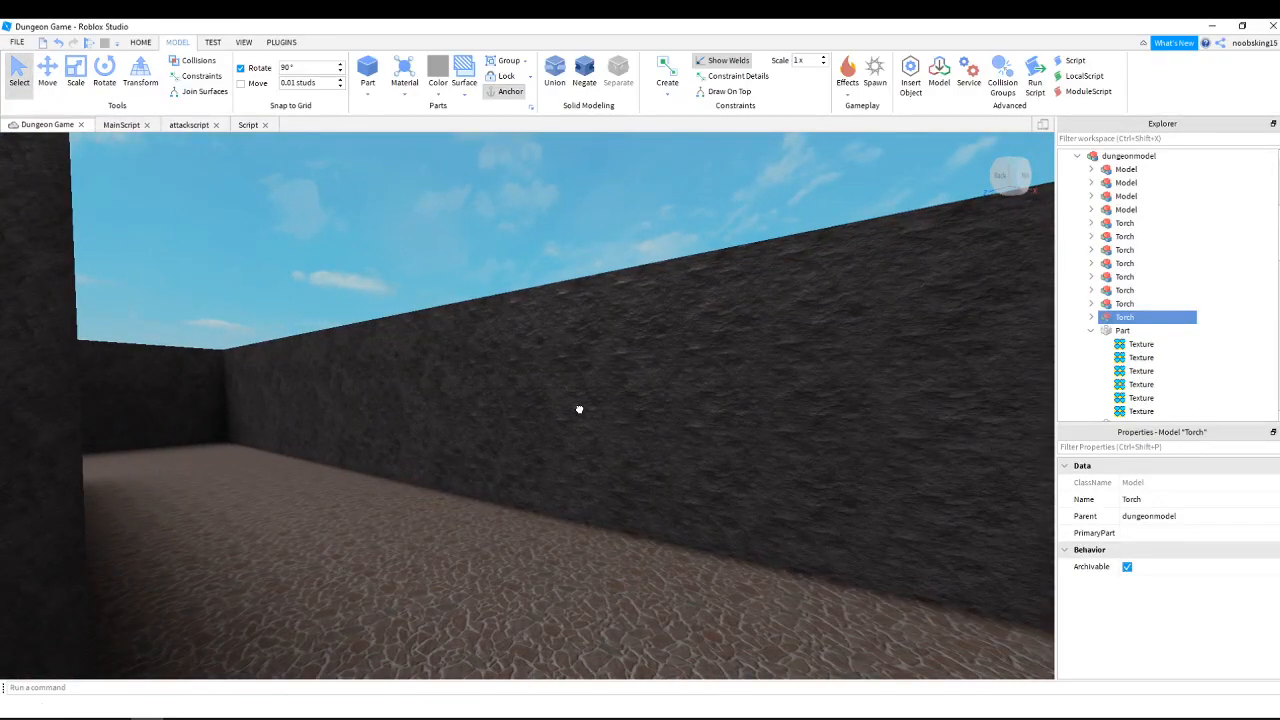
click(579, 409)
right_drag(603, 477, 615, 443)
key(w)
right_drag(489, 417, 501, 413)
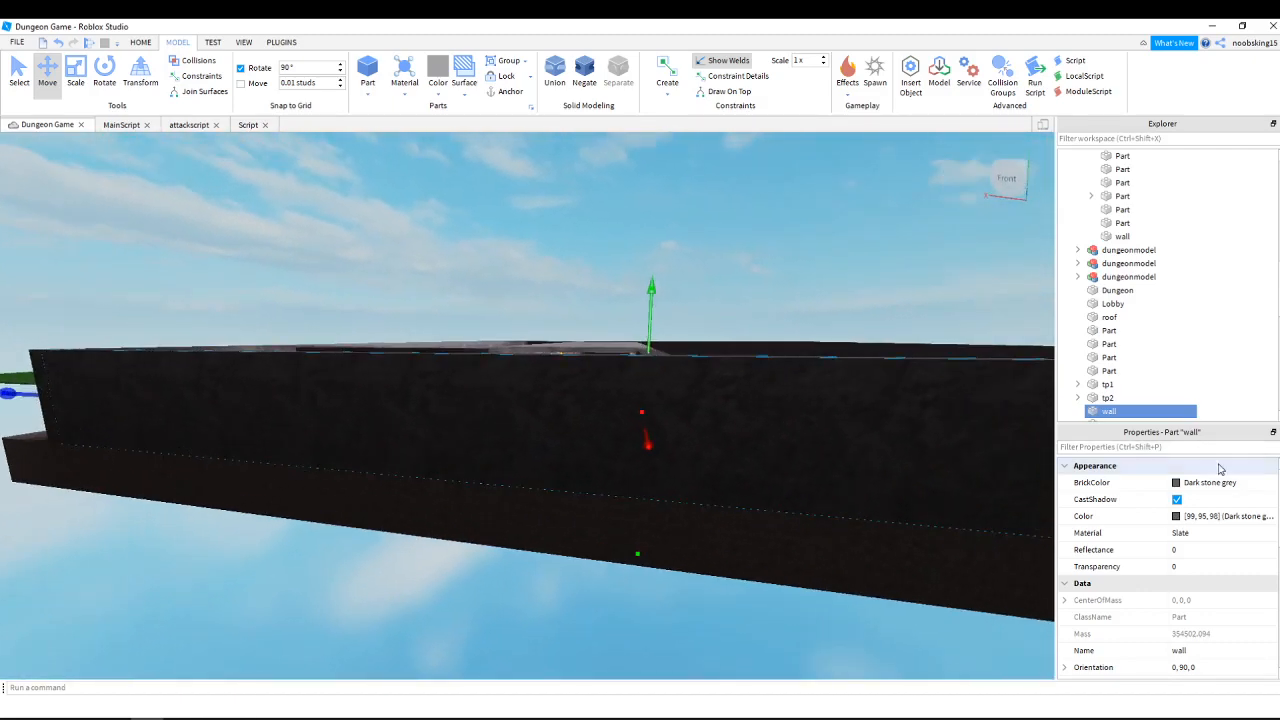
scroll(1225, 520, down, 4)
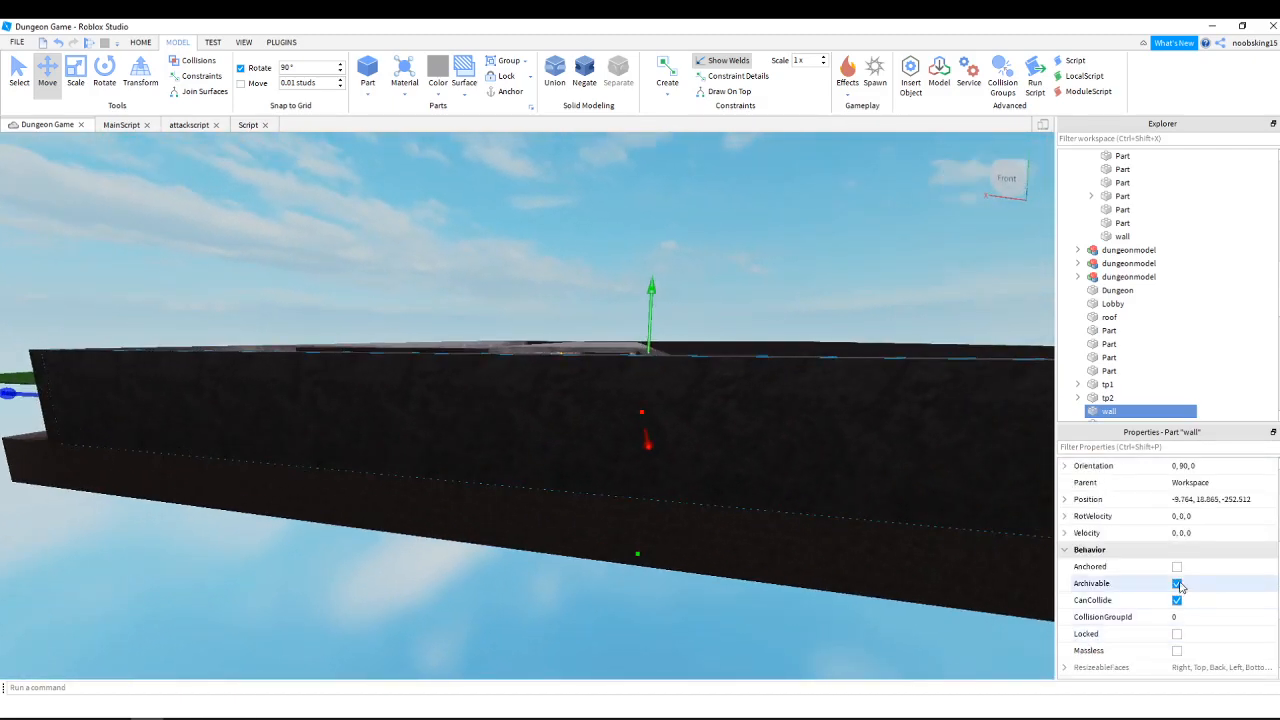
right_drag(809, 500, 809, 500)
key(w)
key(w)
Anchor the cobbled area's end wall next to the torch hall and the long inner wall beside the opening.
click(581, 470)
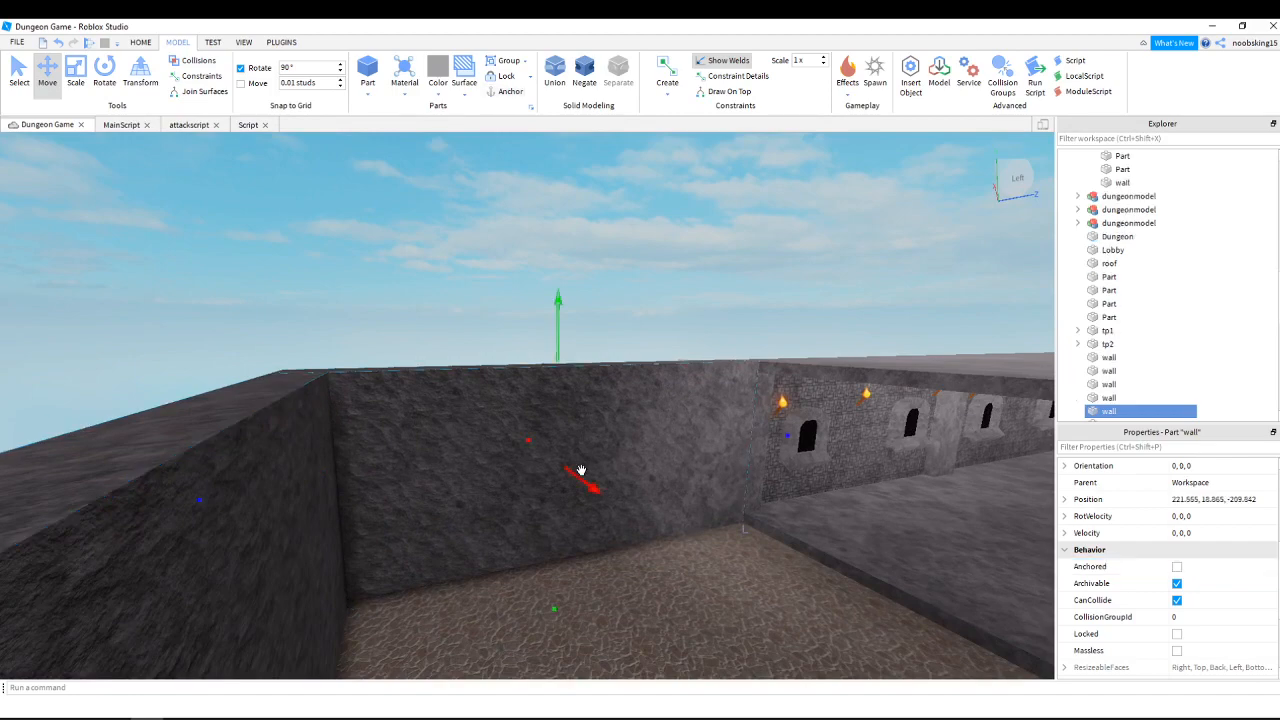
click(1180, 572)
right_drag(886, 514, 874, 508)
click(946, 503)
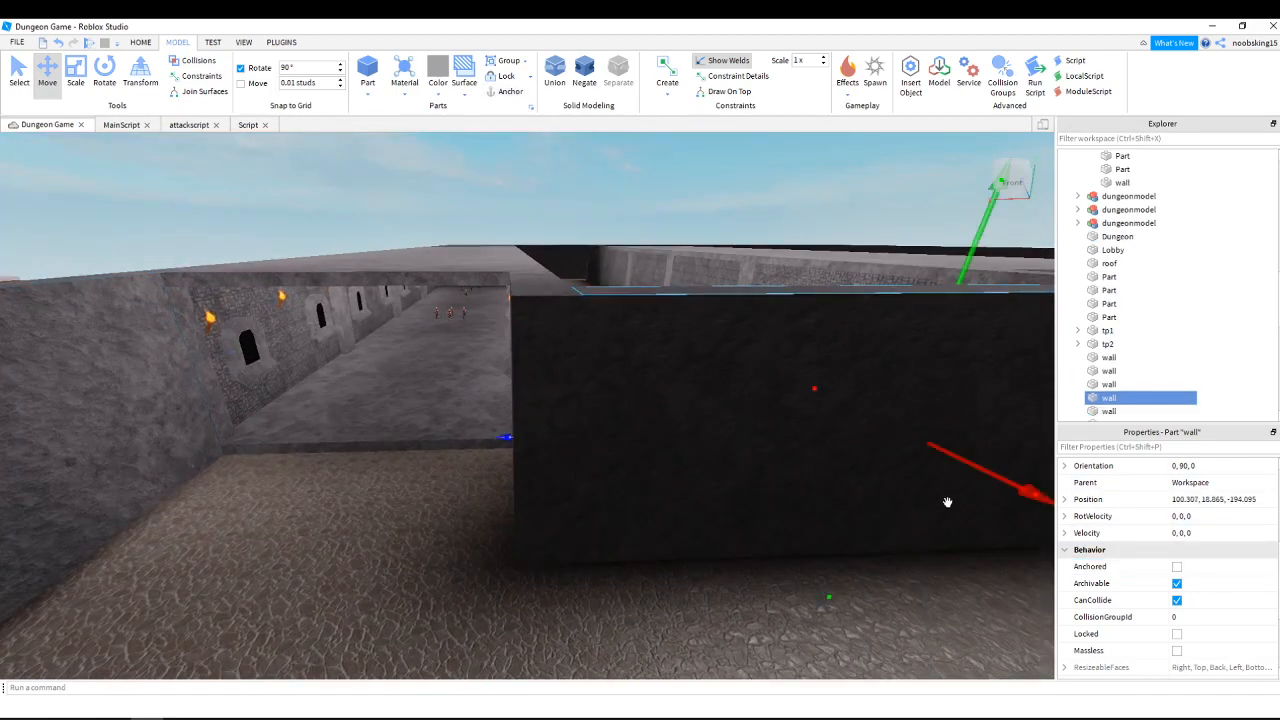
click(1177, 567)
Check the cobbled area's end wall and anchor the short wall piece beside the torch hall's entrance.
right_drag(701, 471, 698, 469)
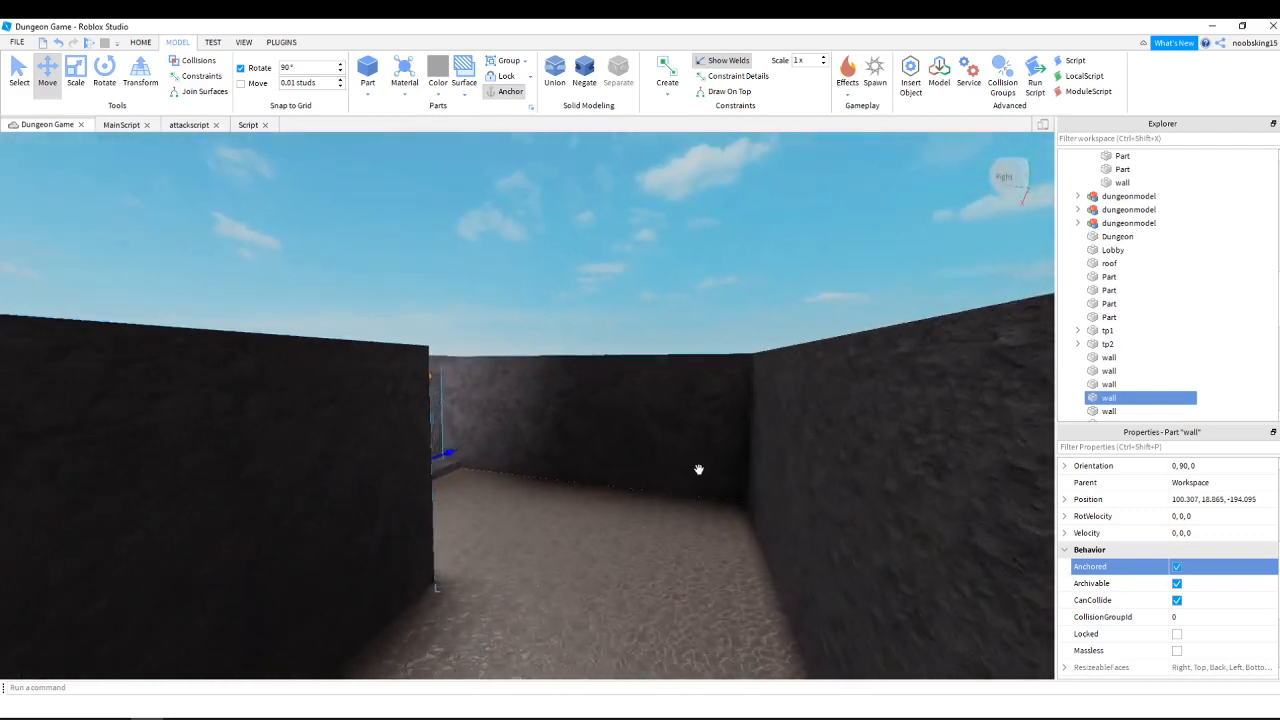
click(643, 429)
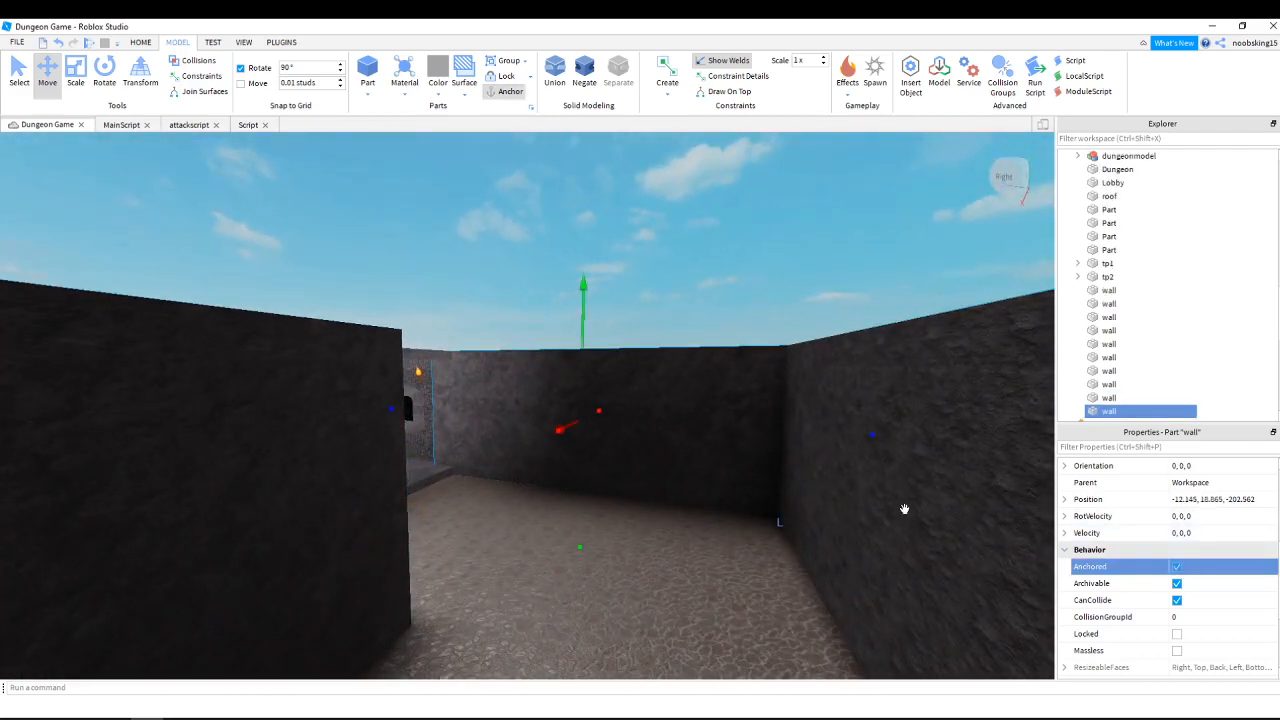
right_drag(826, 474, 826, 474)
click(714, 469)
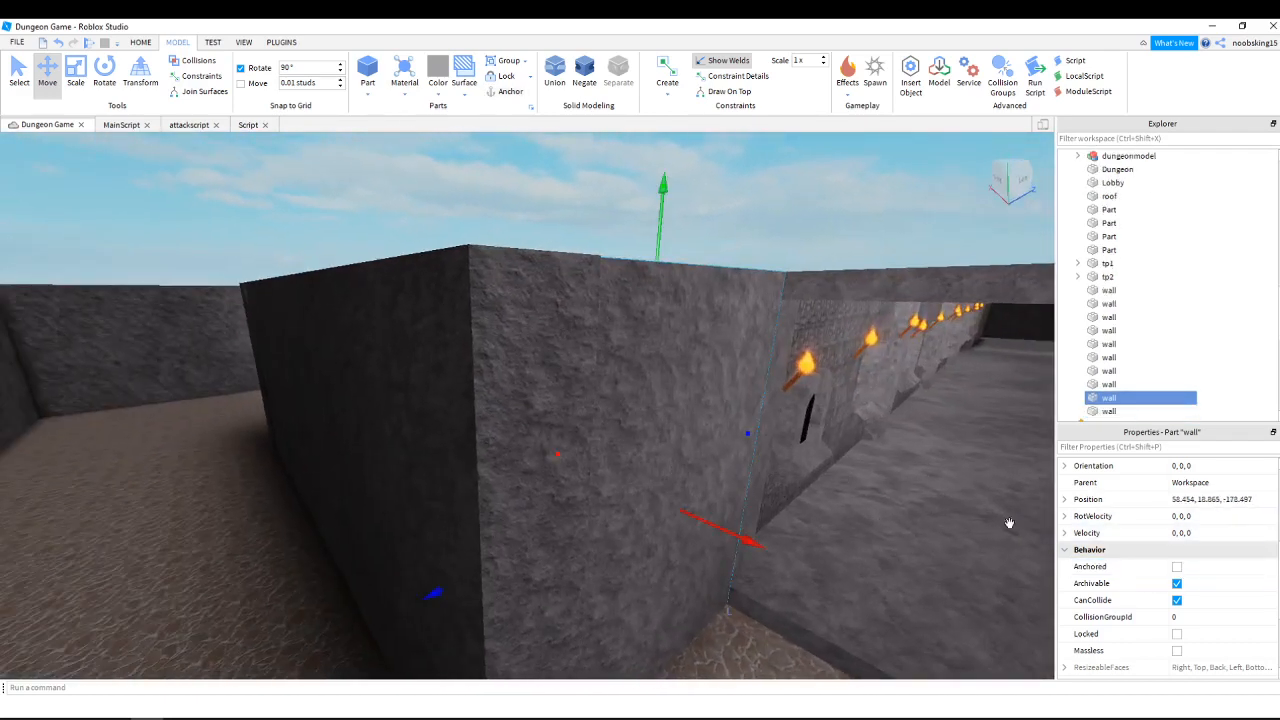
click(1176, 566)
Place a new part on the cobbles before the torch hall's entrance and give it Dark stone grey color and Slate material.
right_drag(920, 480, 841, 429)
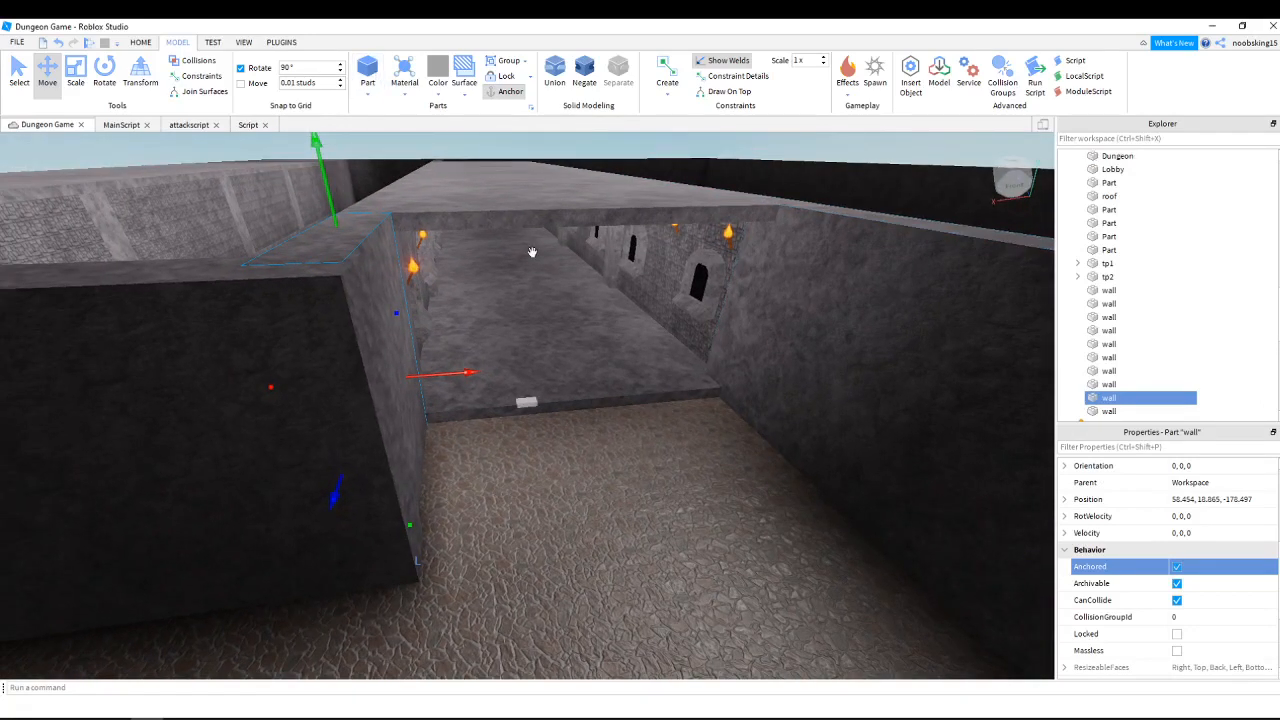
drag(528, 403, 570, 447)
scroll(1160, 497, down, 3)
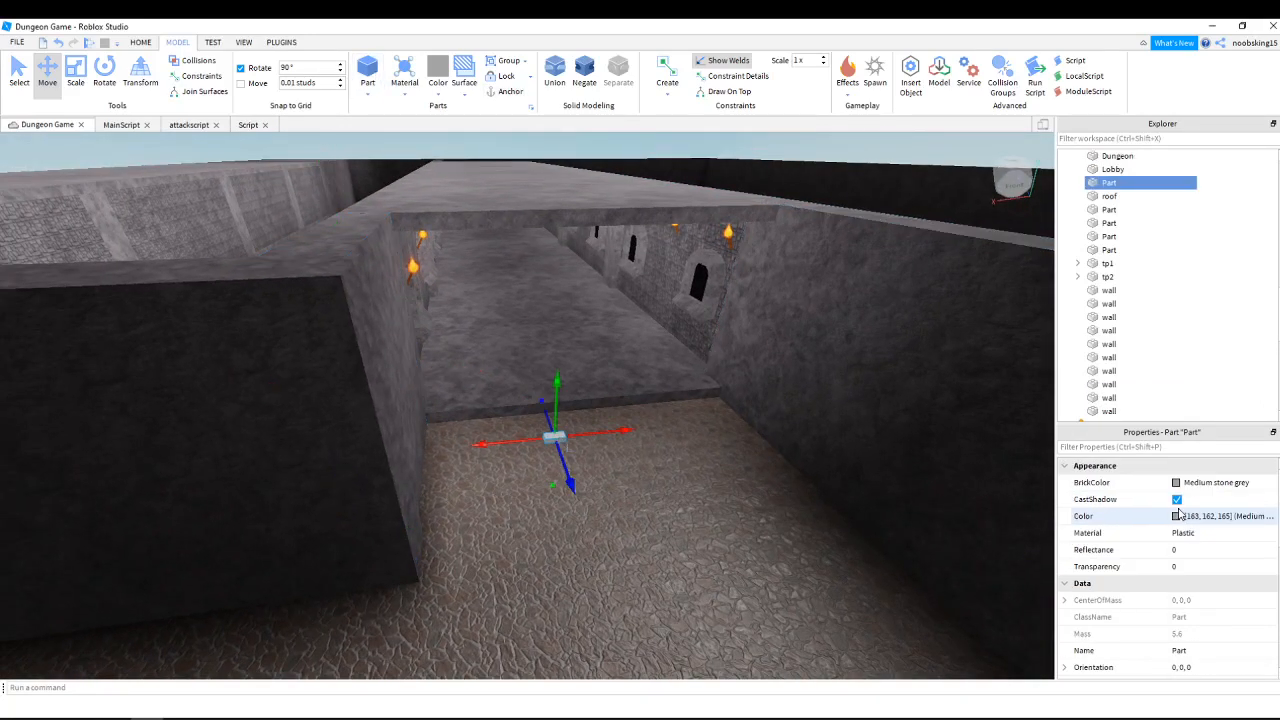
click(1200, 483)
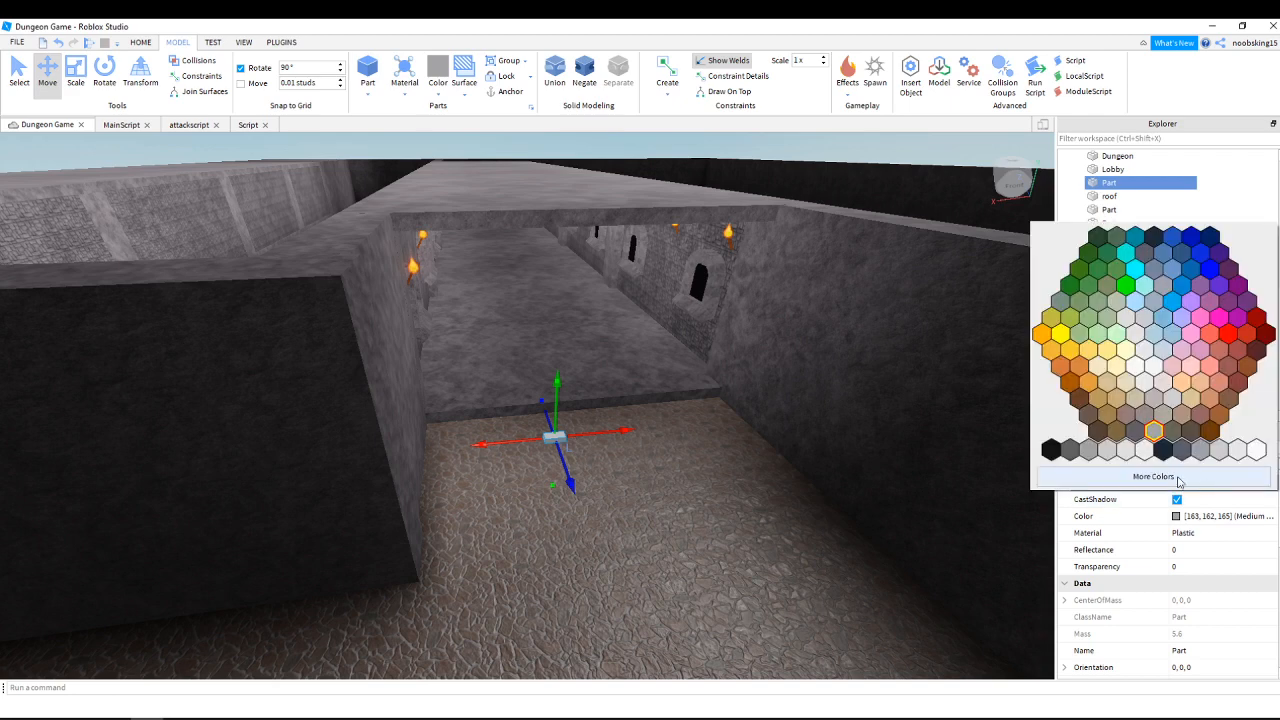
click(1070, 449)
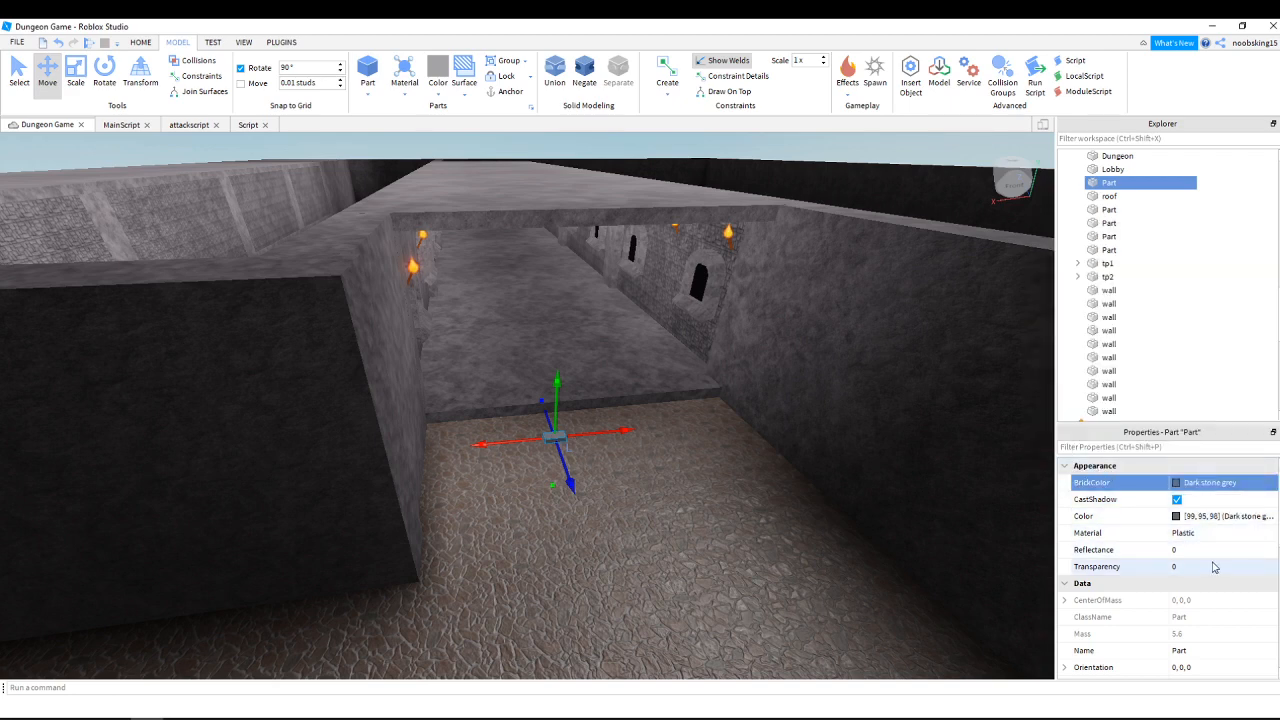
click(1223, 534)
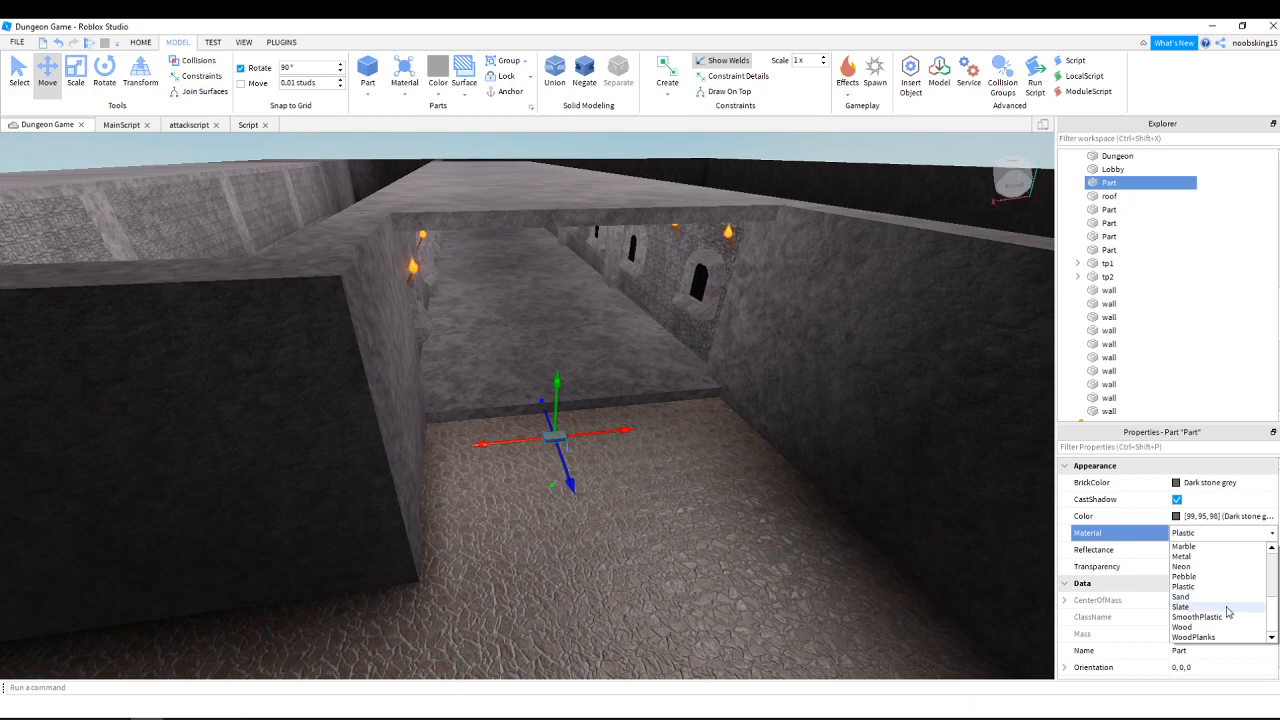
click(1228, 607)
Move the slate part up against the front edge of the torch hall's raised floor.
scroll(591, 449, up, 5)
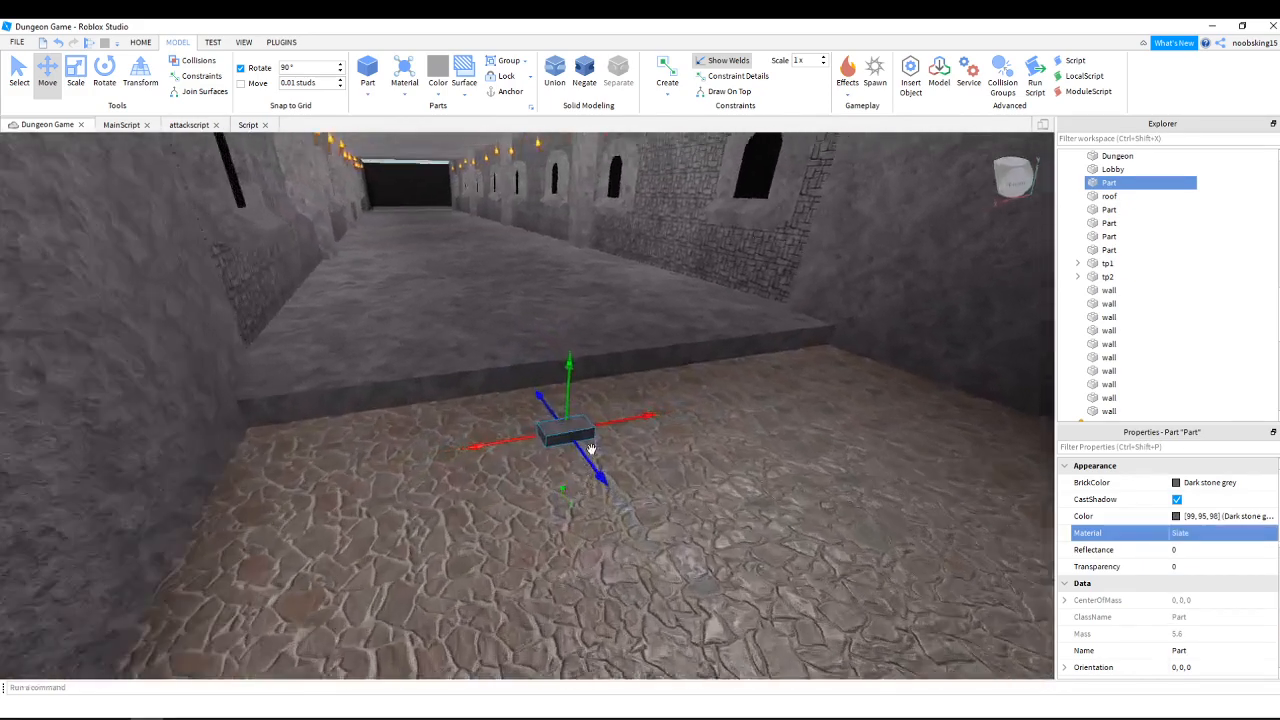
scroll(591, 449, up, 2)
drag(551, 428, 518, 389)
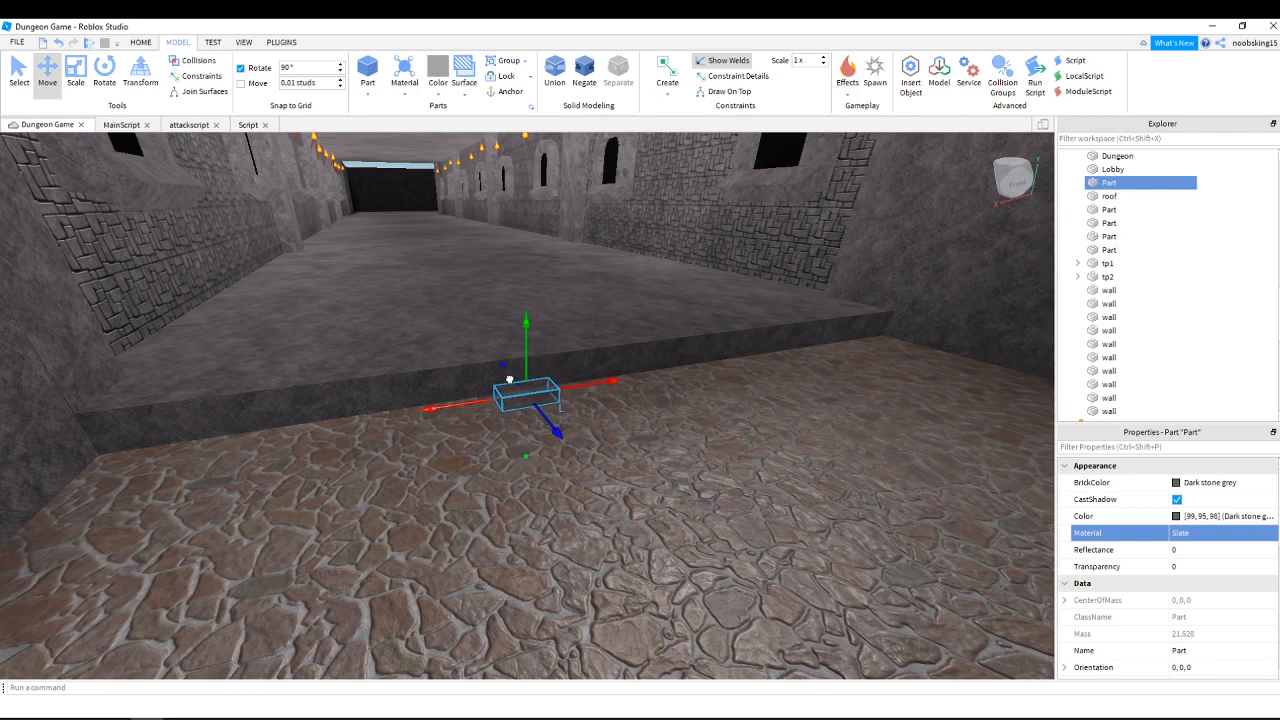
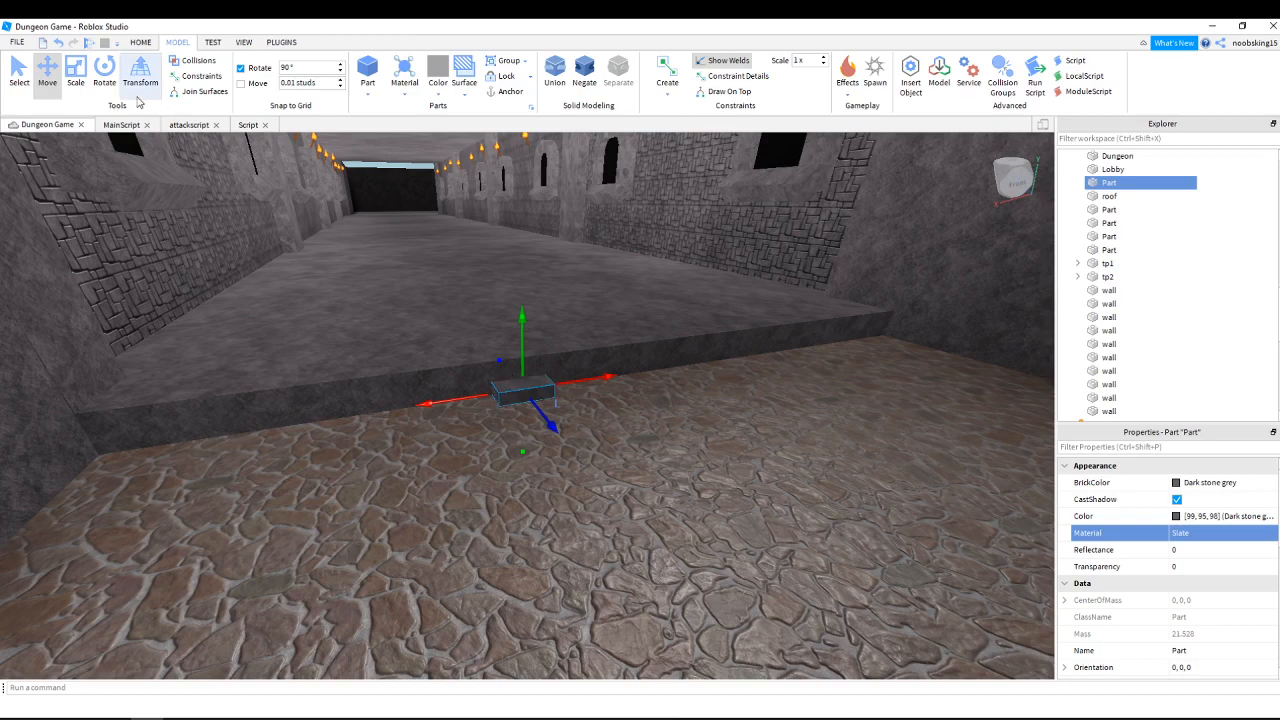
Scale the slate part so it extends outward from the torch hall's floor edge over the cobbles, undoing accidental changes to the dungeon model.
click(77, 74)
drag(529, 357, 527, 348)
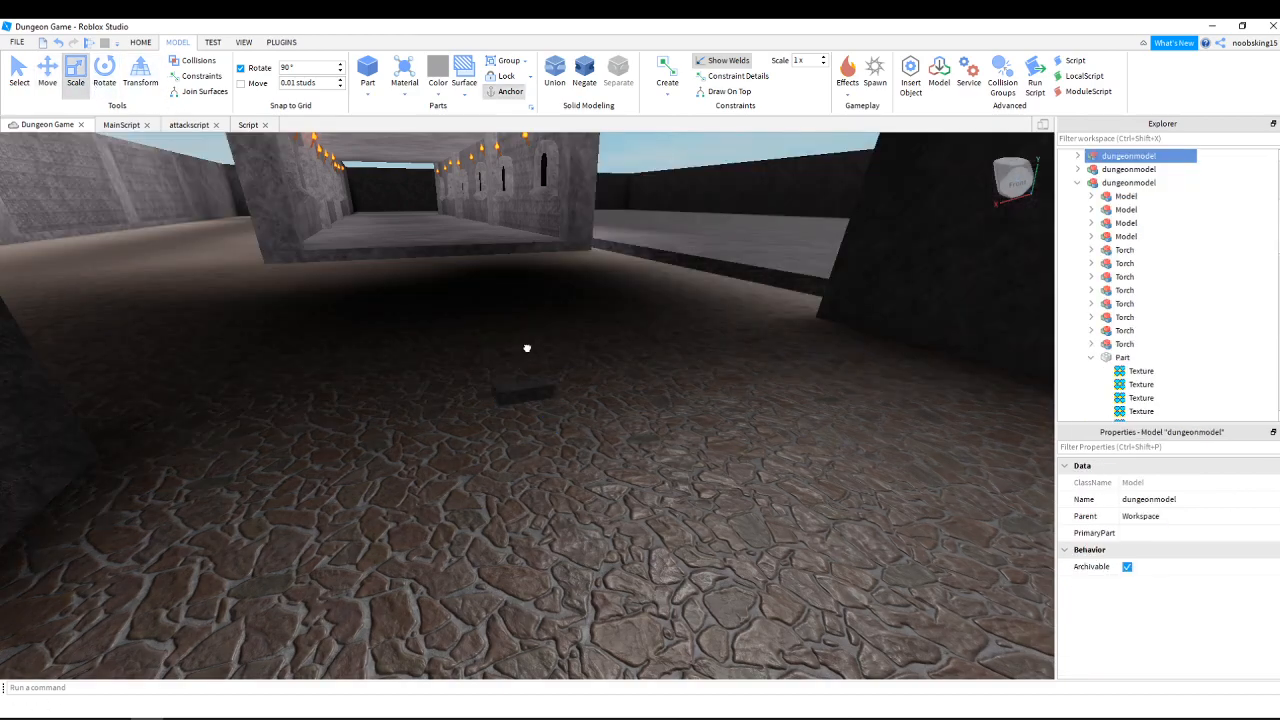
key(ctrl+z)
click(534, 390)
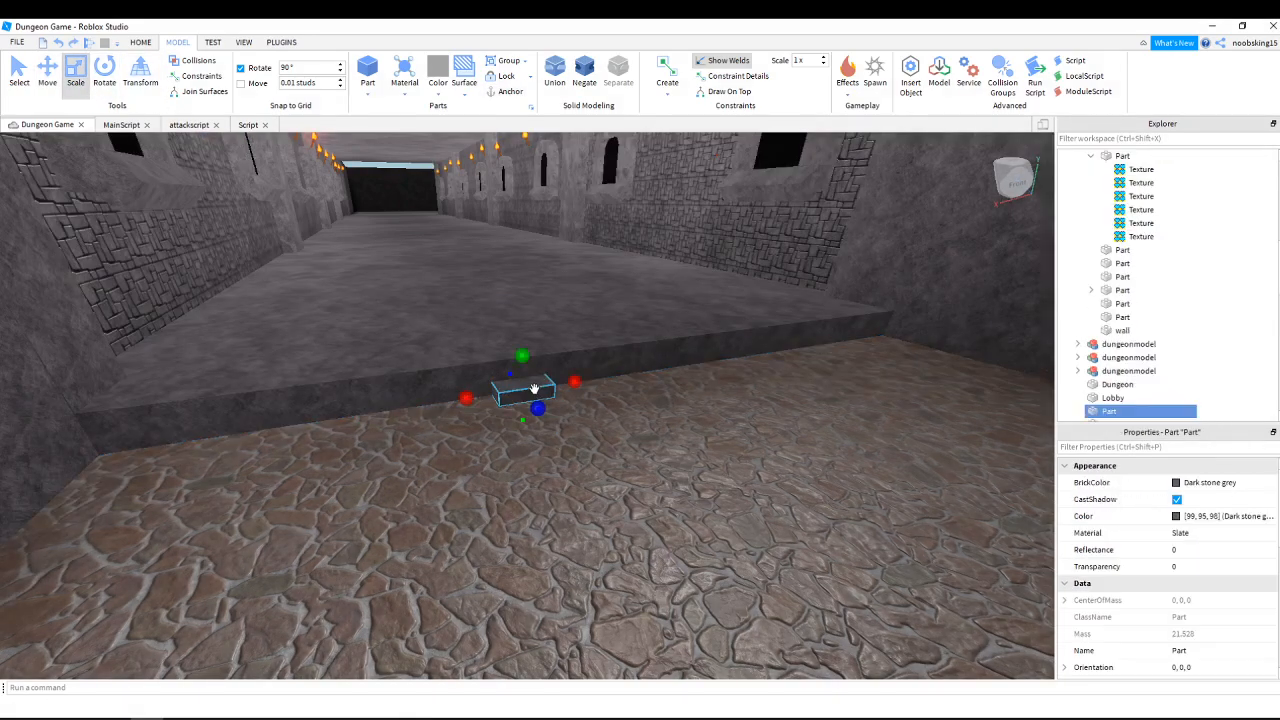
click(530, 349)
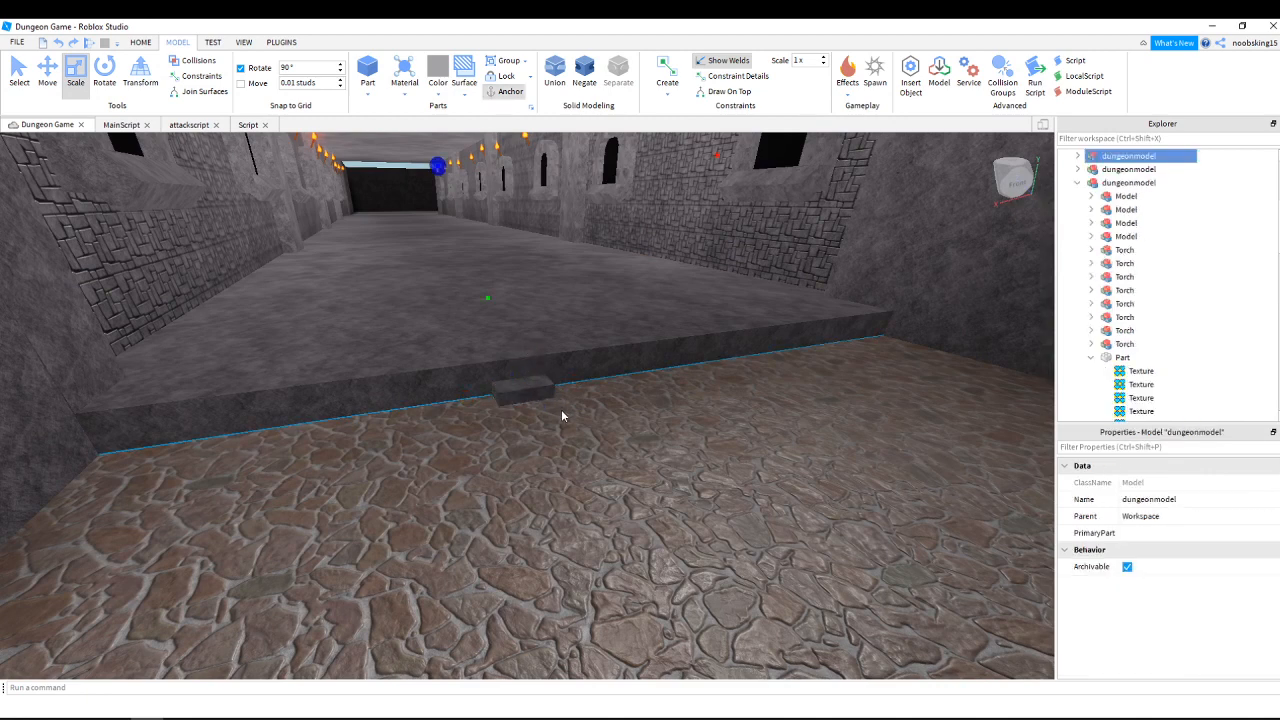
key(ctrl+z)
drag(547, 424, 541, 410)
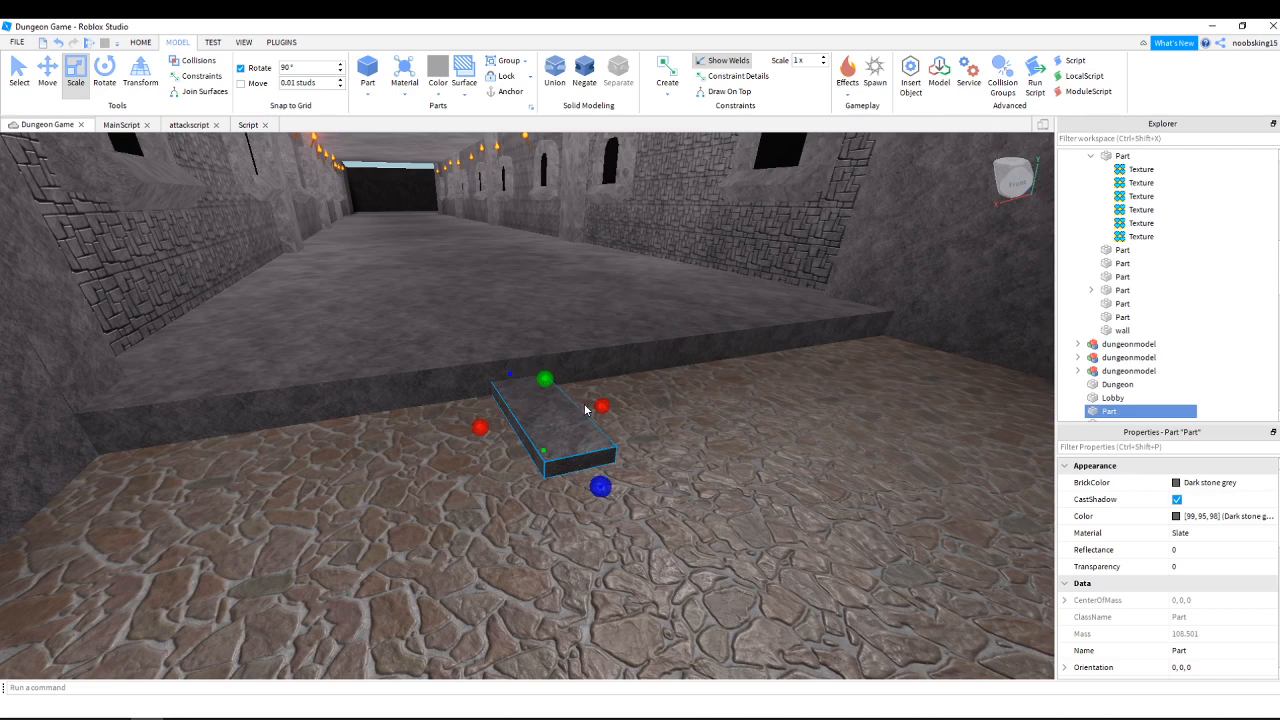
click(602, 405)
click(553, 419)
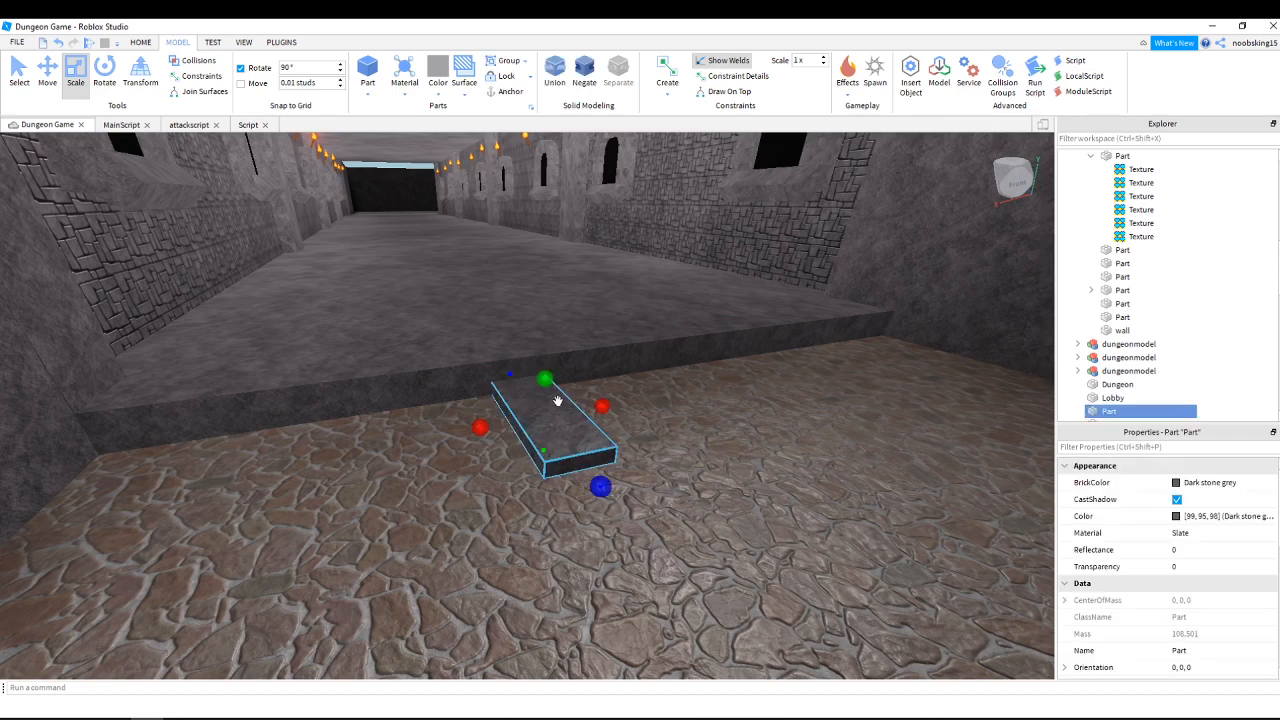
Raise the slate part to the corridor floor's height and stretch it across the full width between both side walls.
drag(545, 386, 548, 356)
drag(603, 395, 966, 348)
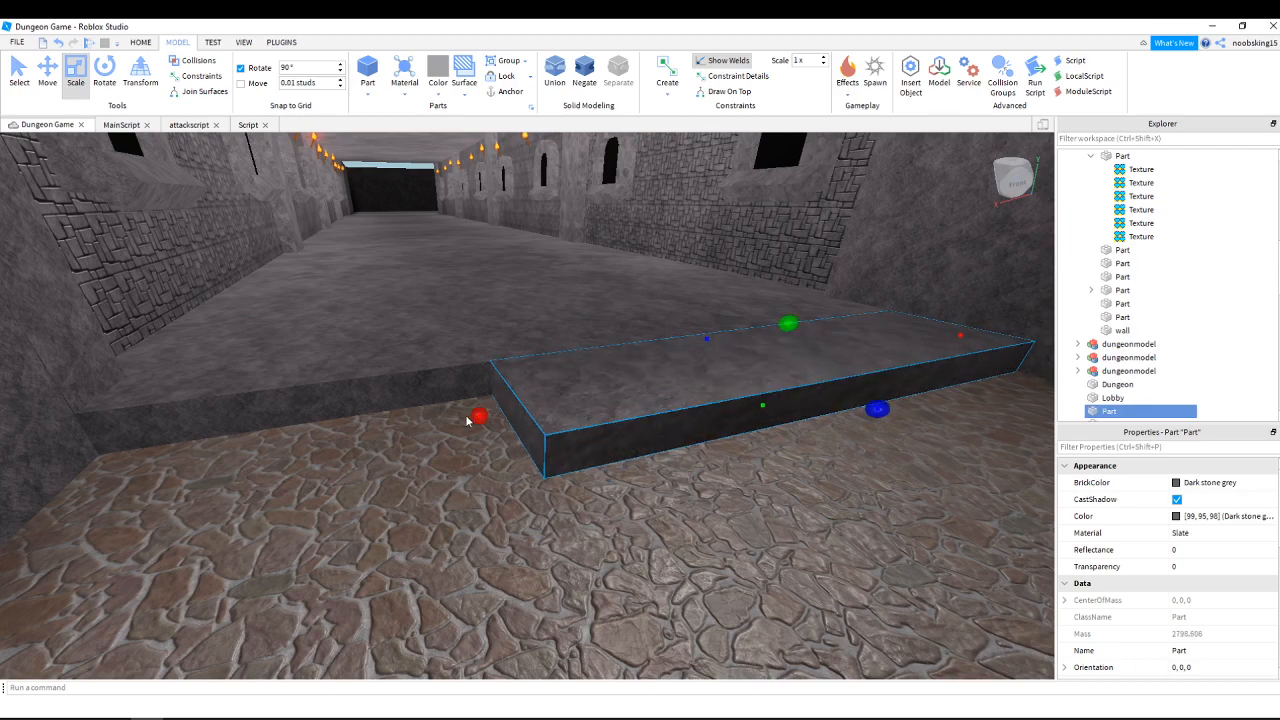
drag(476, 412, 97, 423)
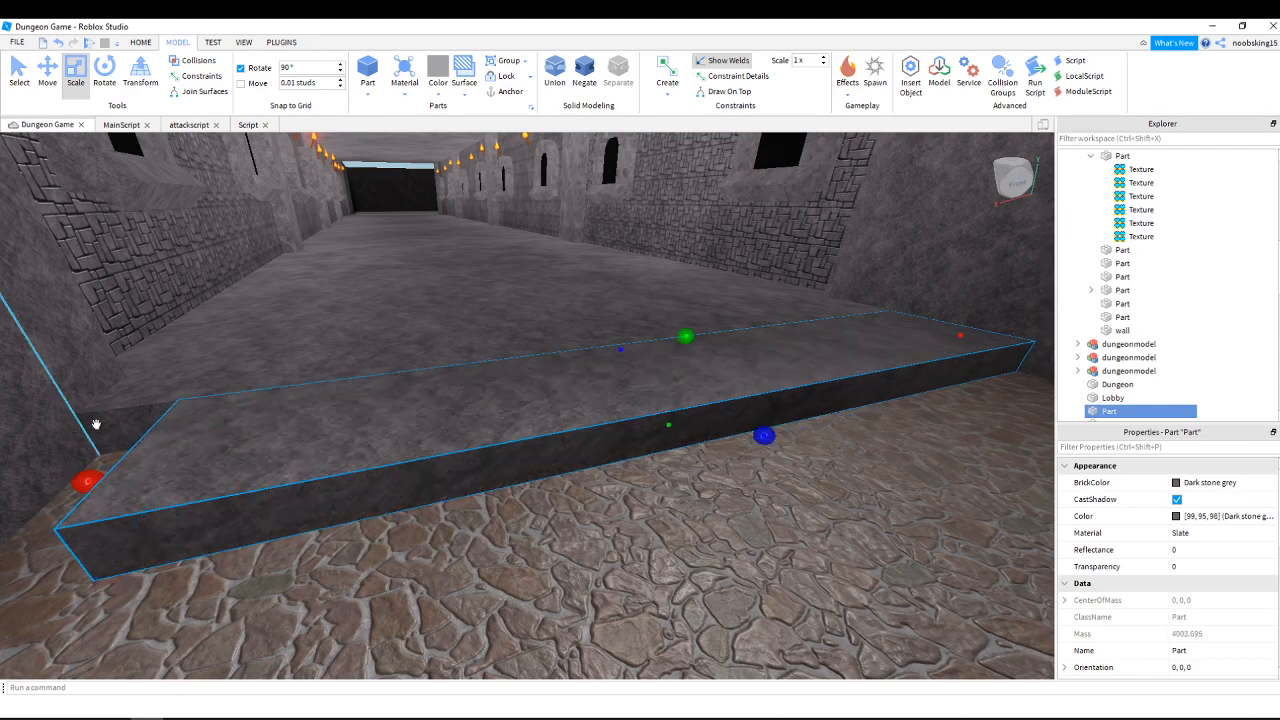
middle_drag(97, 423, 383, 437)
drag(414, 461, 328, 472)
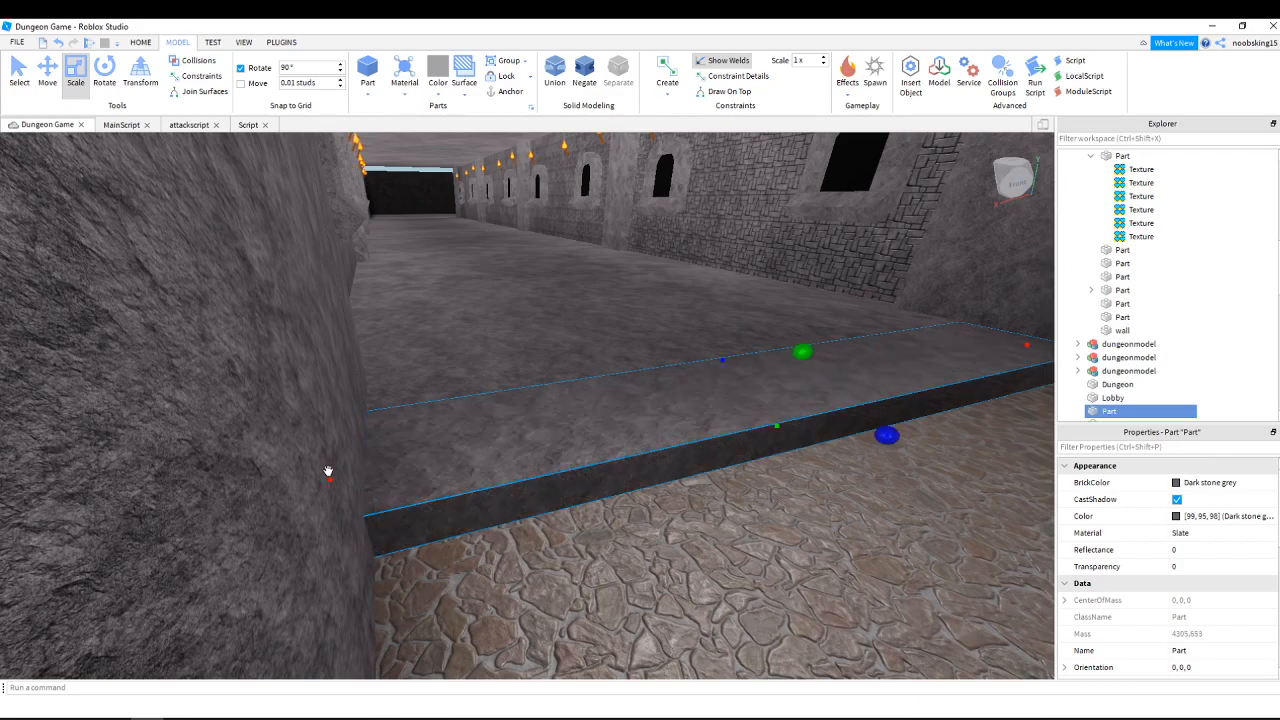
Extend the slate part over the cobblestone until it fills the area between the corridor floor and the opposite wall.
right_drag(569, 443, 392, 553)
drag(388, 553, 840, 461)
right_drag(840, 457, 837, 454)
drag(609, 523, 651, 494)
scroll(651, 494, down, 5)
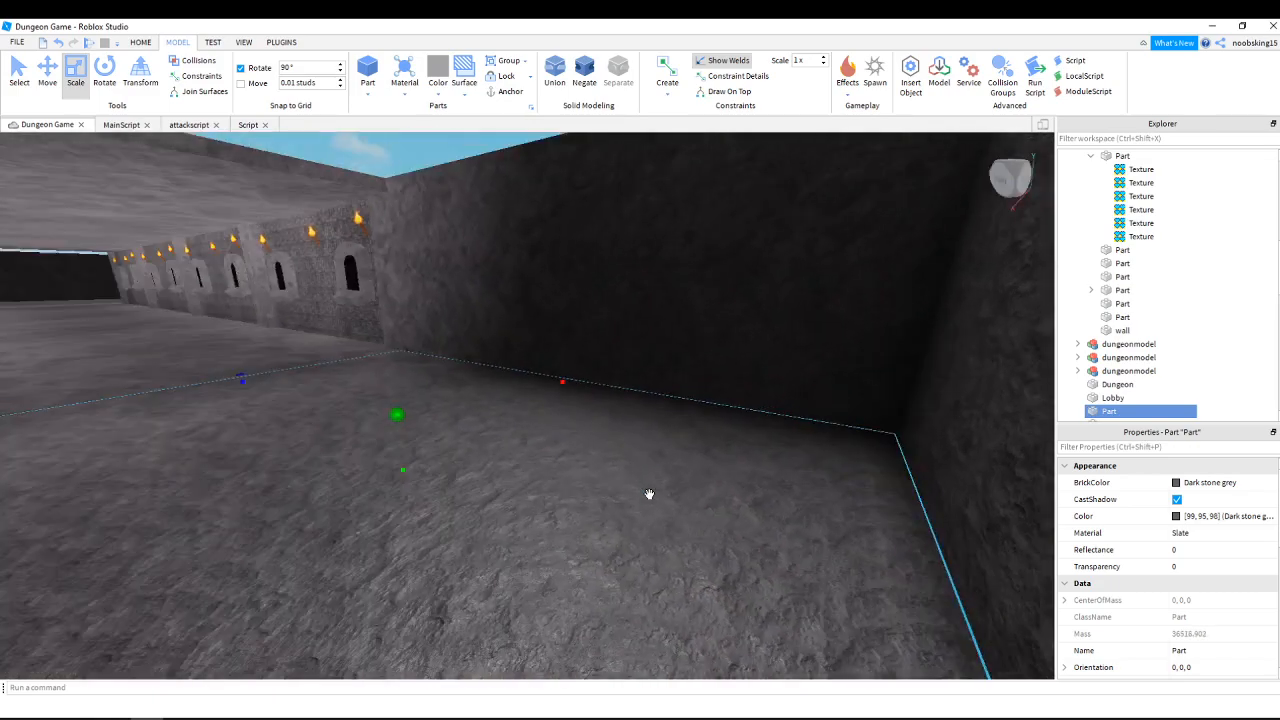
Insert a new part on the cobblestone of the adjoining passage and give it Dark stone grey colour and Slate material.
right_drag(651, 494, 650, 494)
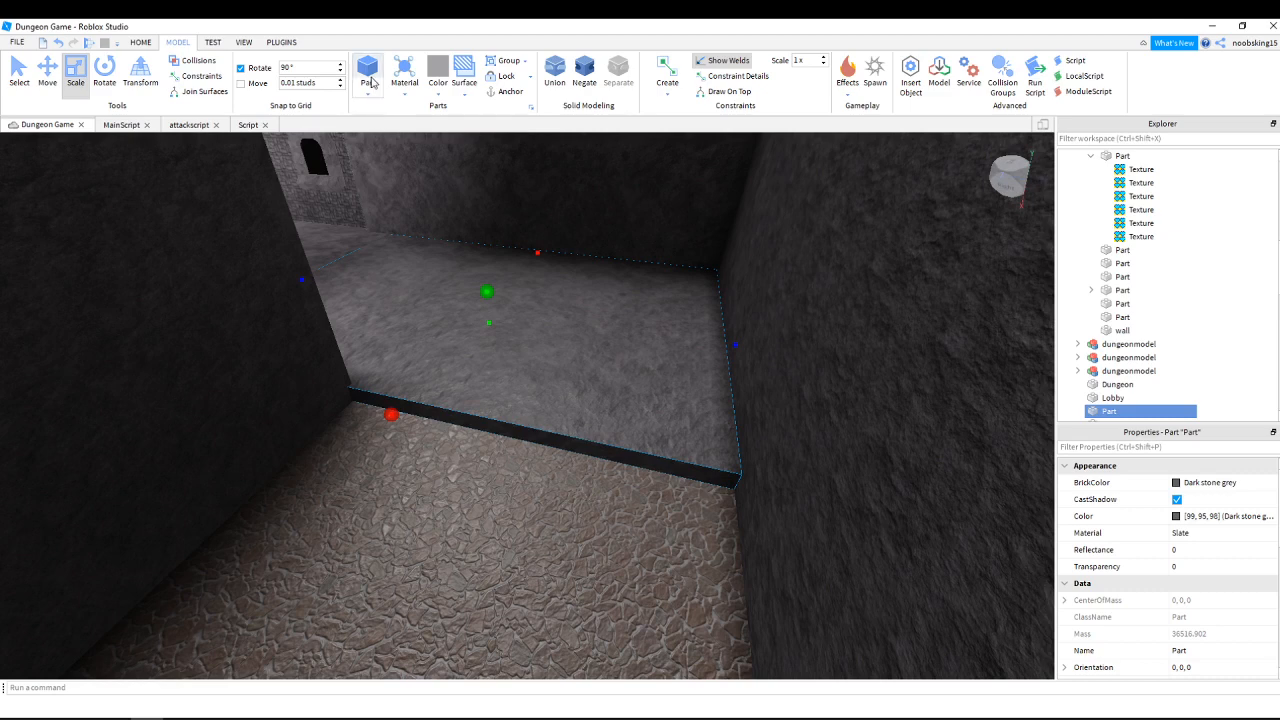
drag(526, 408, 525, 442)
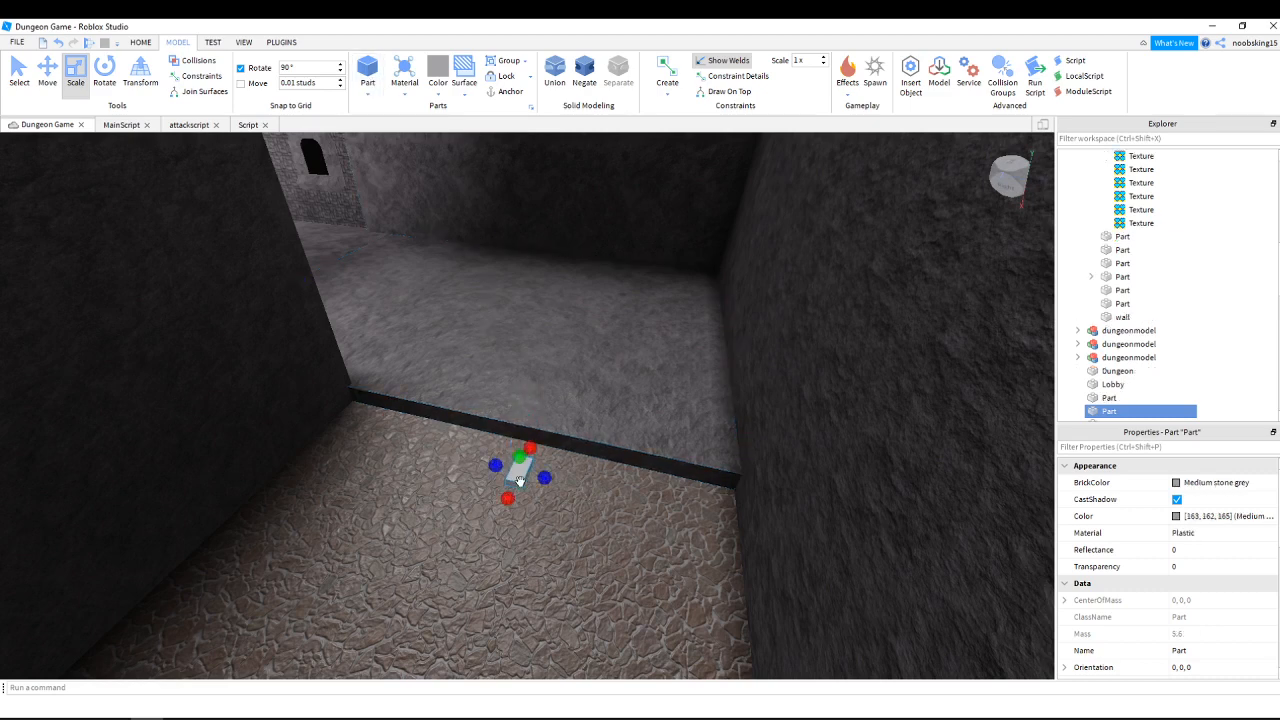
click(1201, 486)
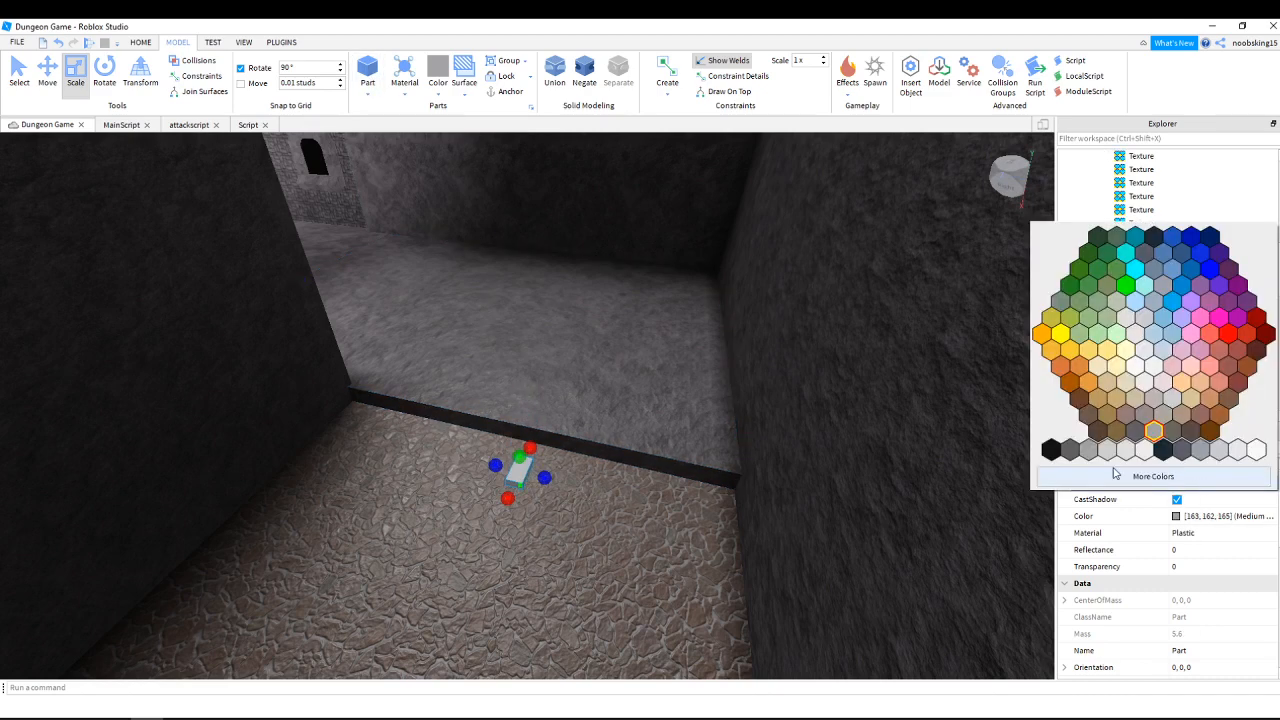
click(1073, 453)
click(1207, 536)
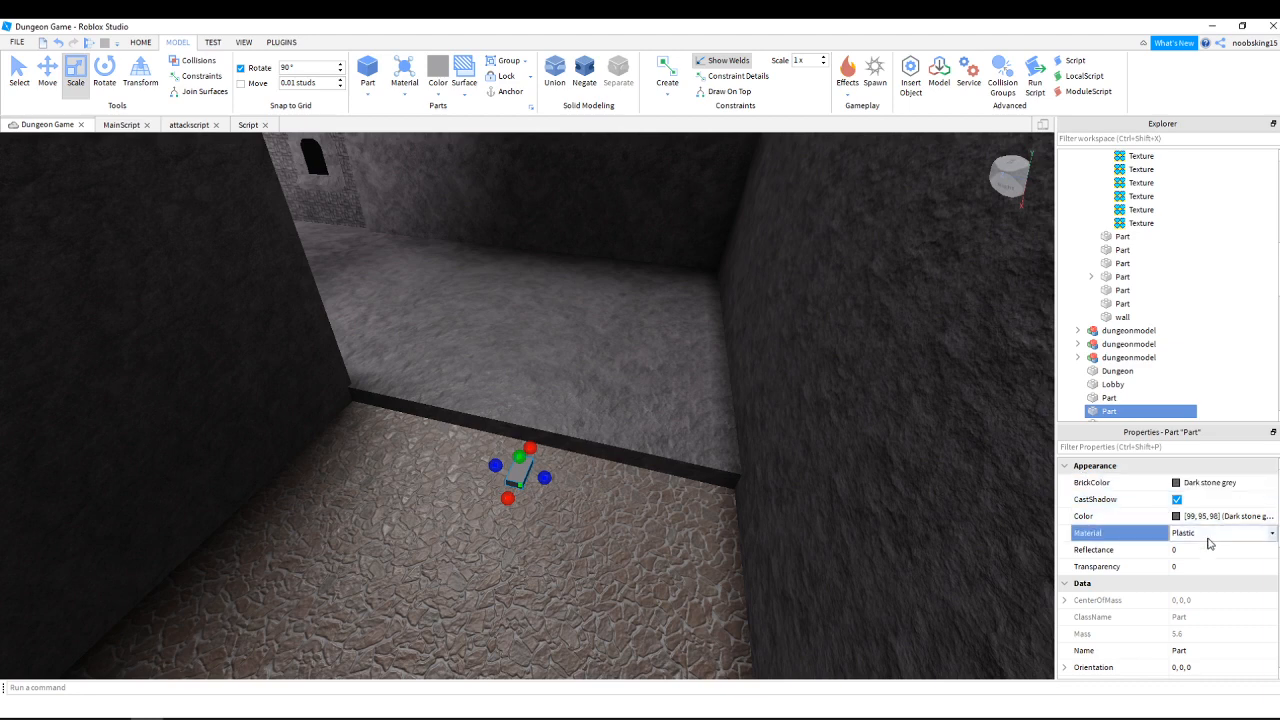
click(1226, 598)
click(1218, 536)
click(1209, 607)
Scale the new part against the floor edge and stretch it across the passage from wall to wall.
right_drag(553, 449, 553, 449)
key(w)
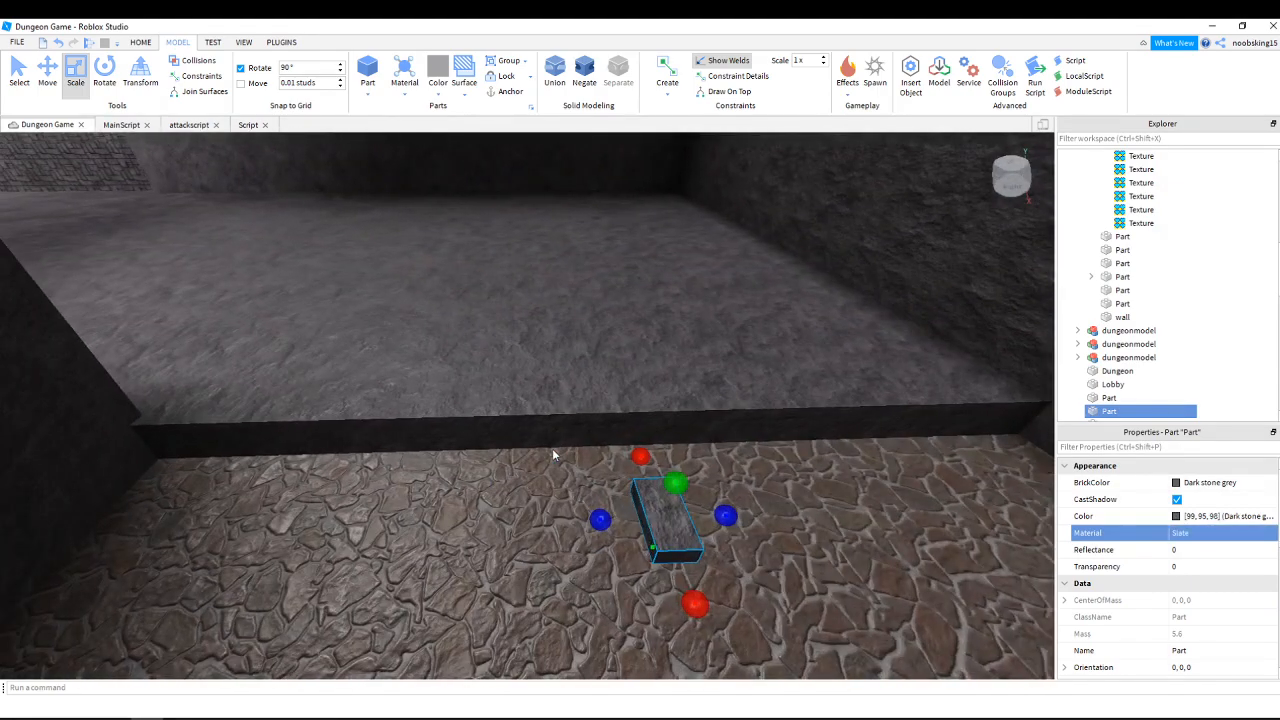
drag(640, 456, 670, 438)
drag(717, 476, 928, 448)
right_drag(928, 448, 928, 448)
scroll(806, 451, down, 3)
drag(620, 414, 690, 408)
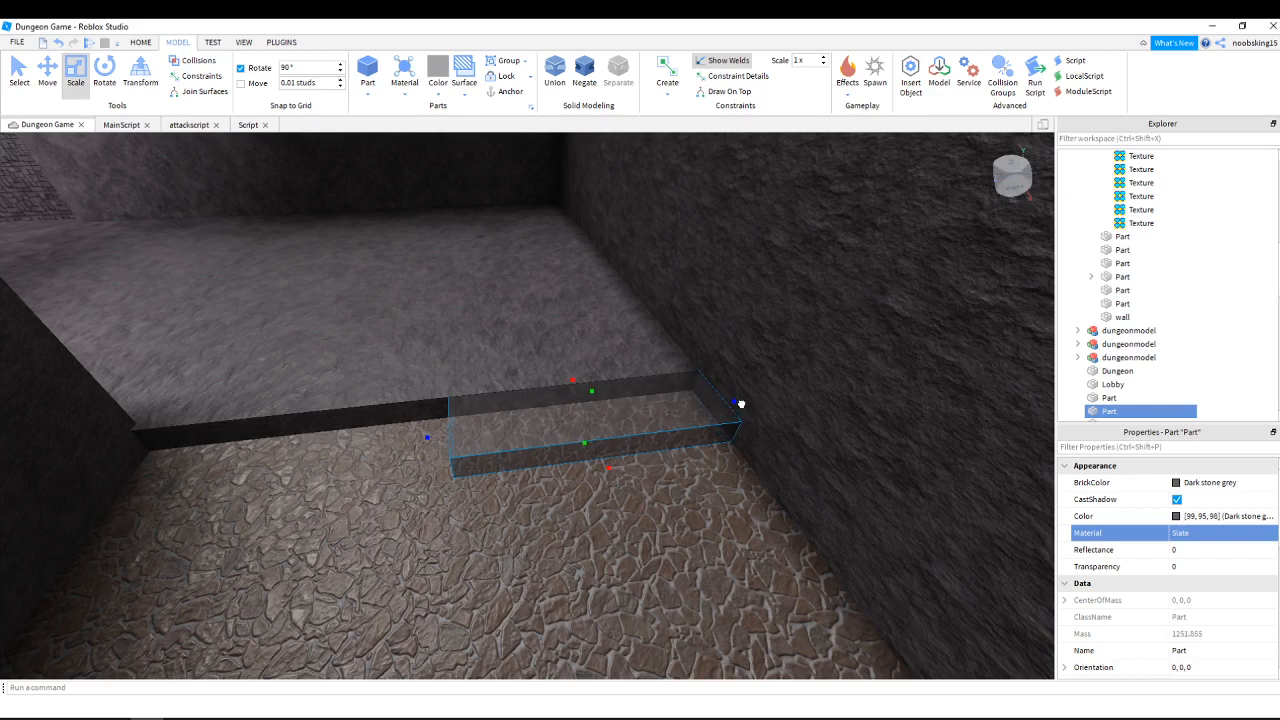
drag(740, 403, 740, 403)
drag(427, 437, 77, 463)
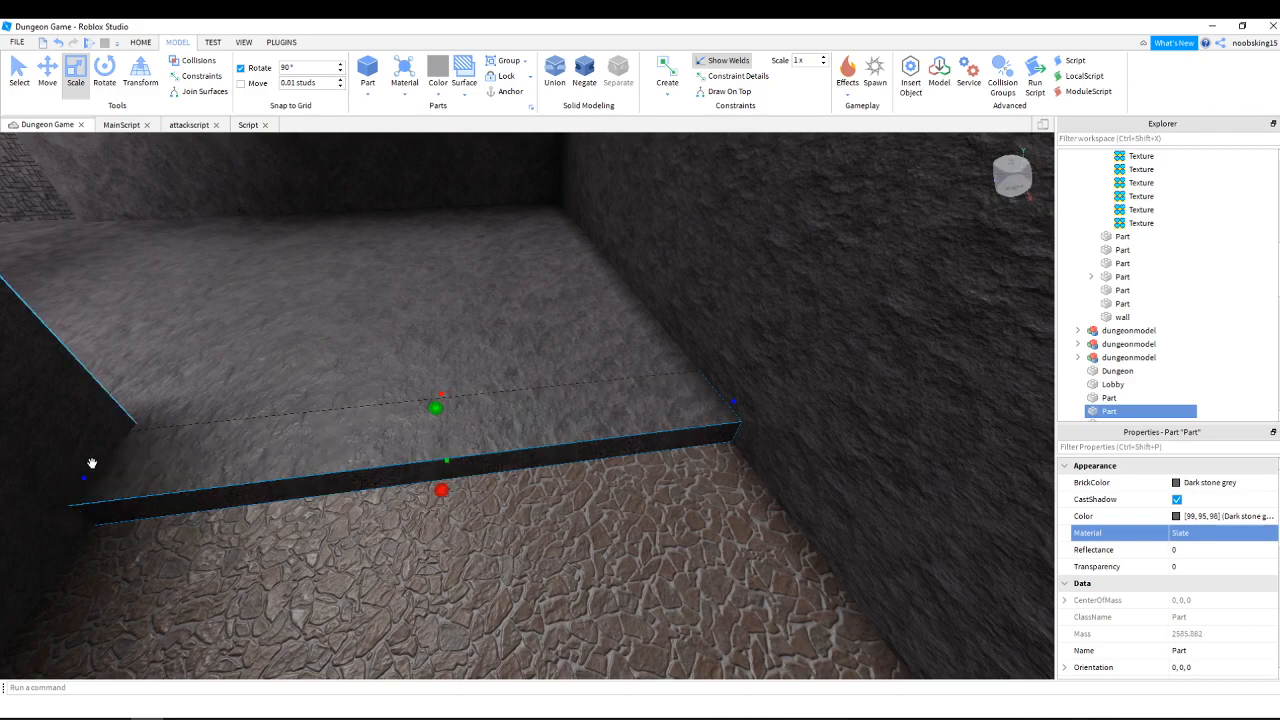
Lengthen the passage floor part over the cobblestone until it reaches the wall at the far end.
right_drag(386, 461, 388, 464)
drag(508, 540, 612, 246)
key(w)
right_drag(597, 335, 595, 335)
key(w)
drag(528, 381, 798, 346)
right_drag(798, 346, 797, 345)
drag(334, 463, 663, 295)
key(w)
right_drag(677, 300, 678, 301)
key(s)
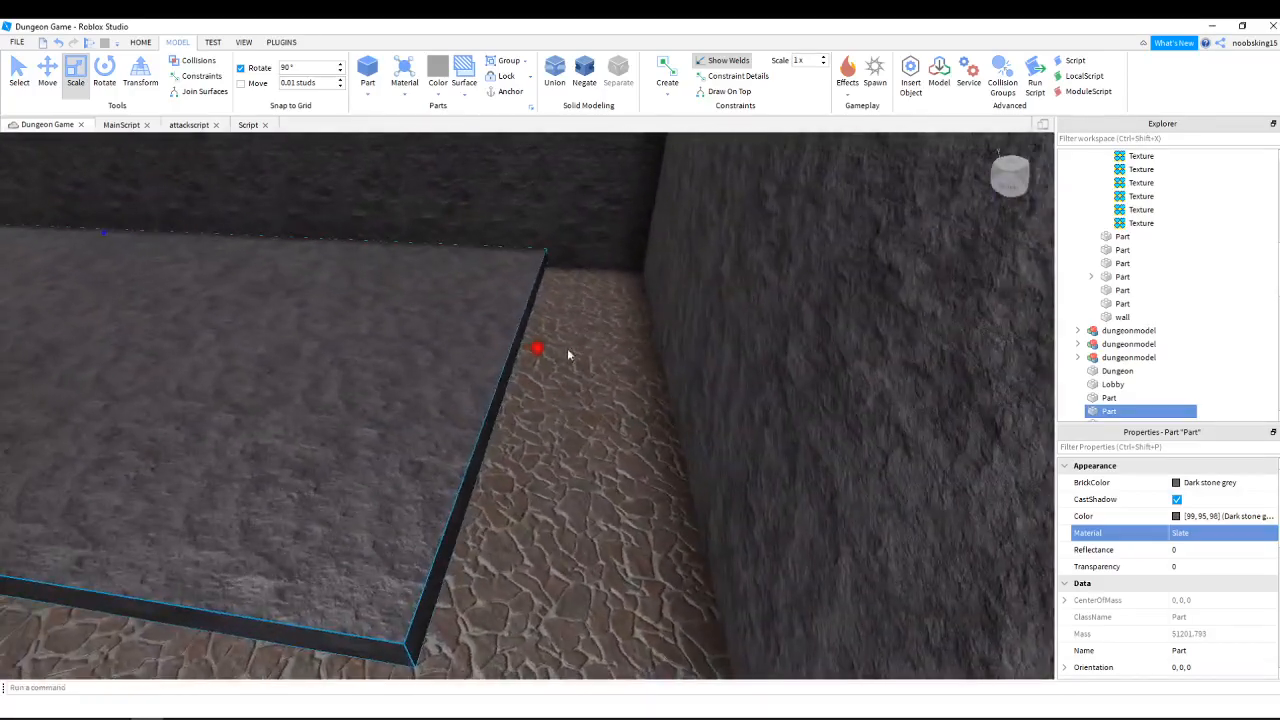
drag(538, 347, 699, 343)
Insert another part in the cobblestone gap before the torch-lit hall and set it to Dark stone grey and Slate.
right_drag(665, 337, 669, 345)
click(650, 377)
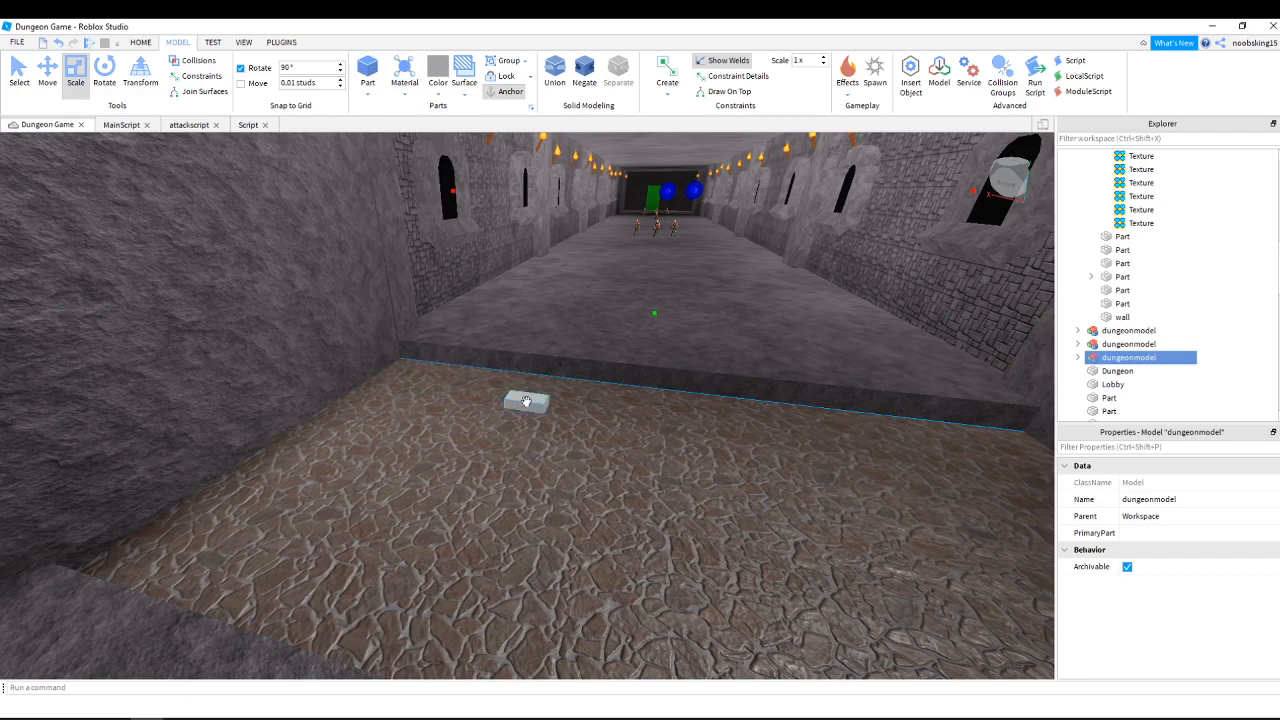
click(522, 401)
click(1215, 482)
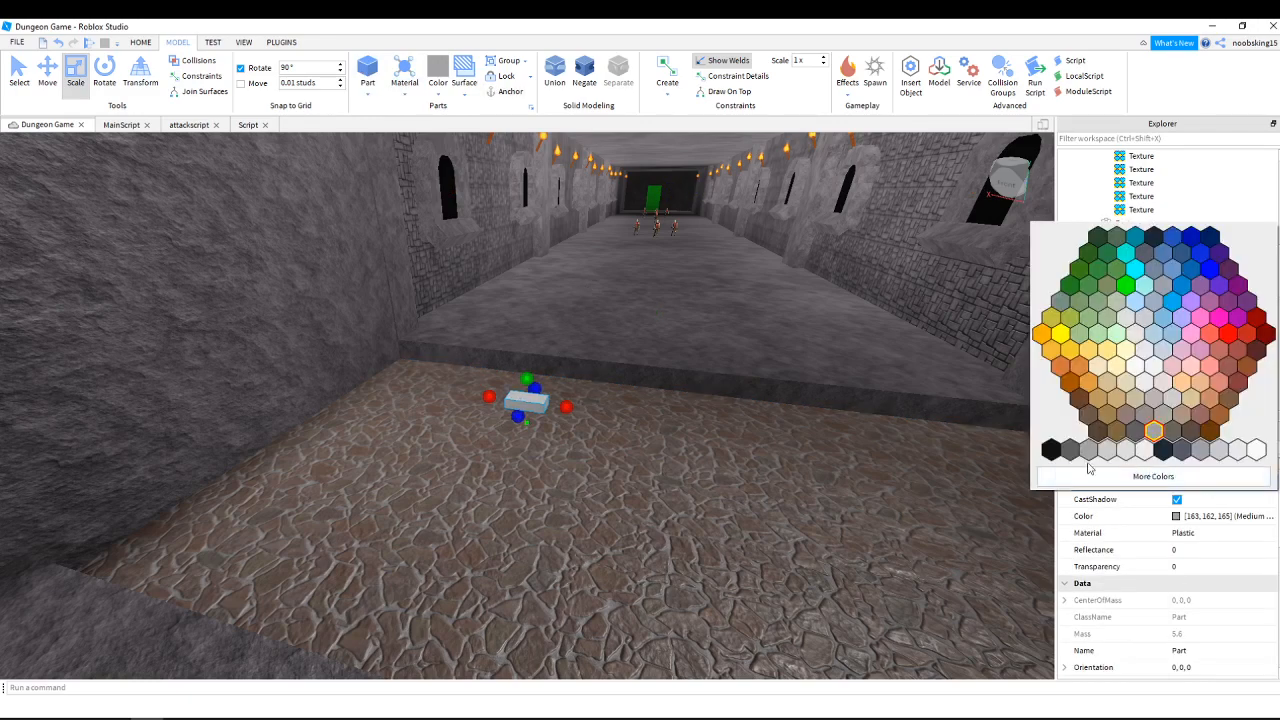
click(1068, 461)
click(1201, 533)
click(1203, 534)
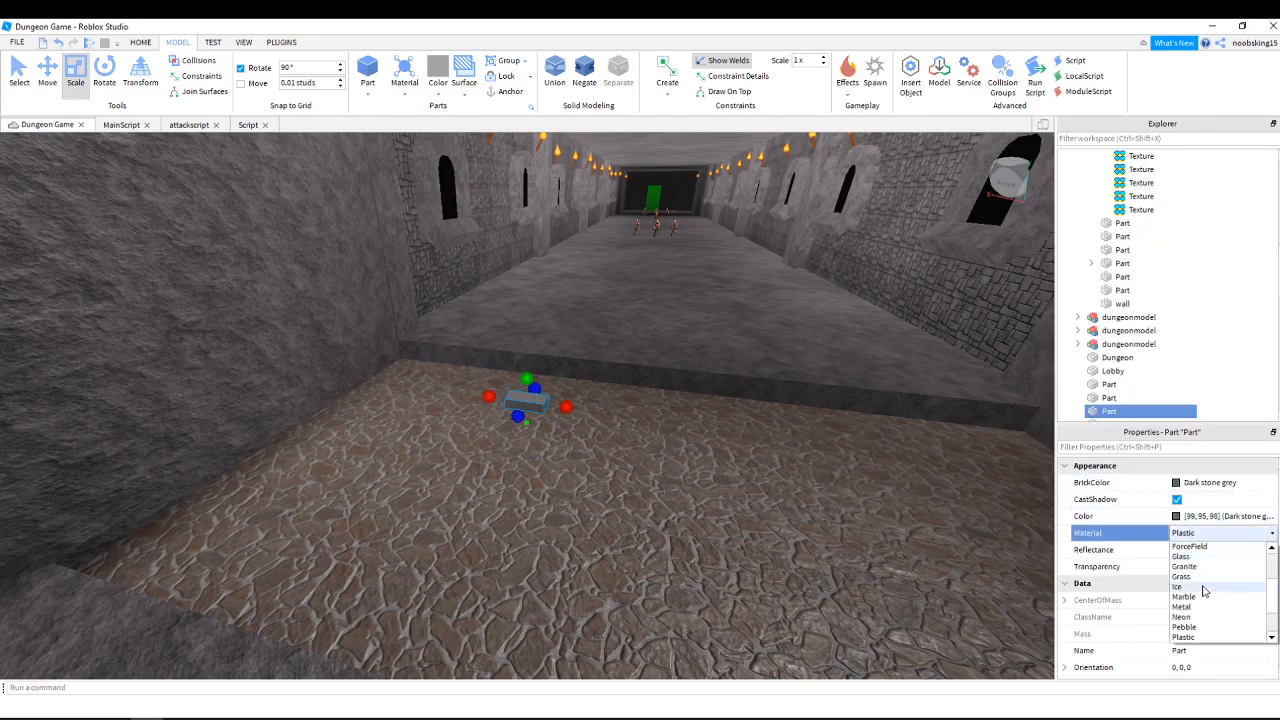
click(1203, 617)
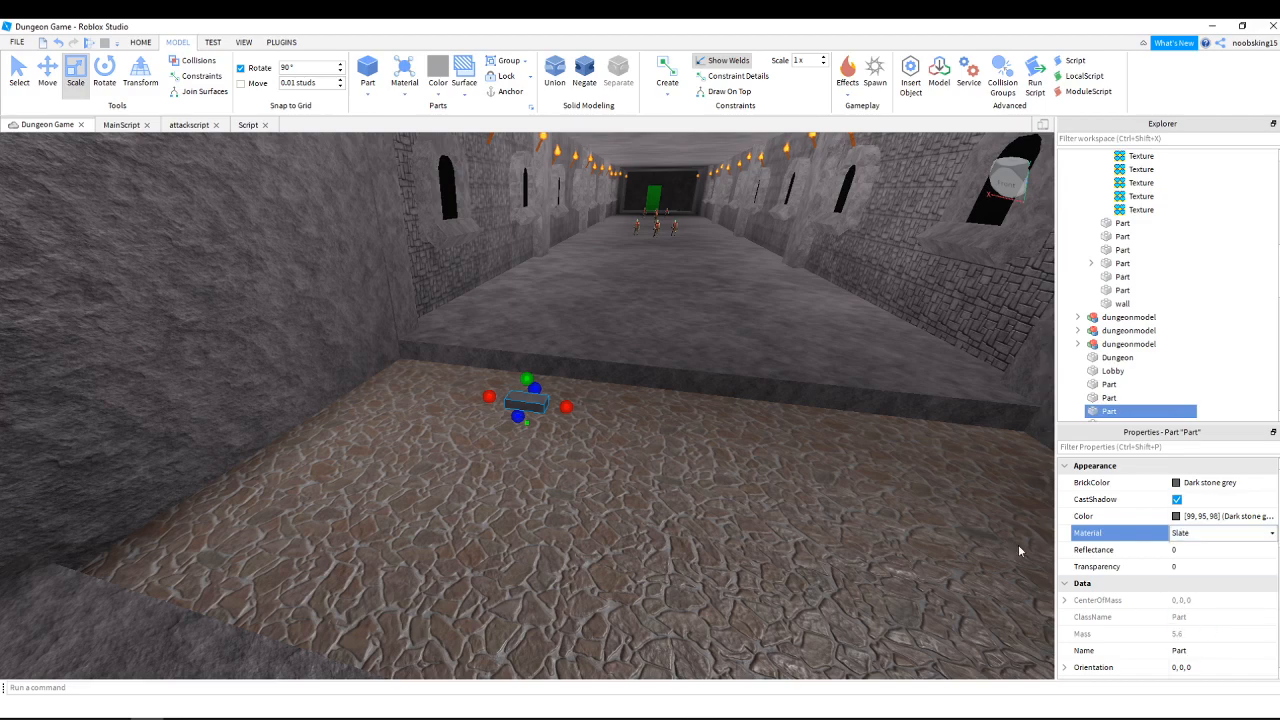
Scale the new part to the hall floor's height, stretch it between both walls and extend it across the cobblestone gap.
right_drag(575, 342, 576, 337)
key(w)
key(a)
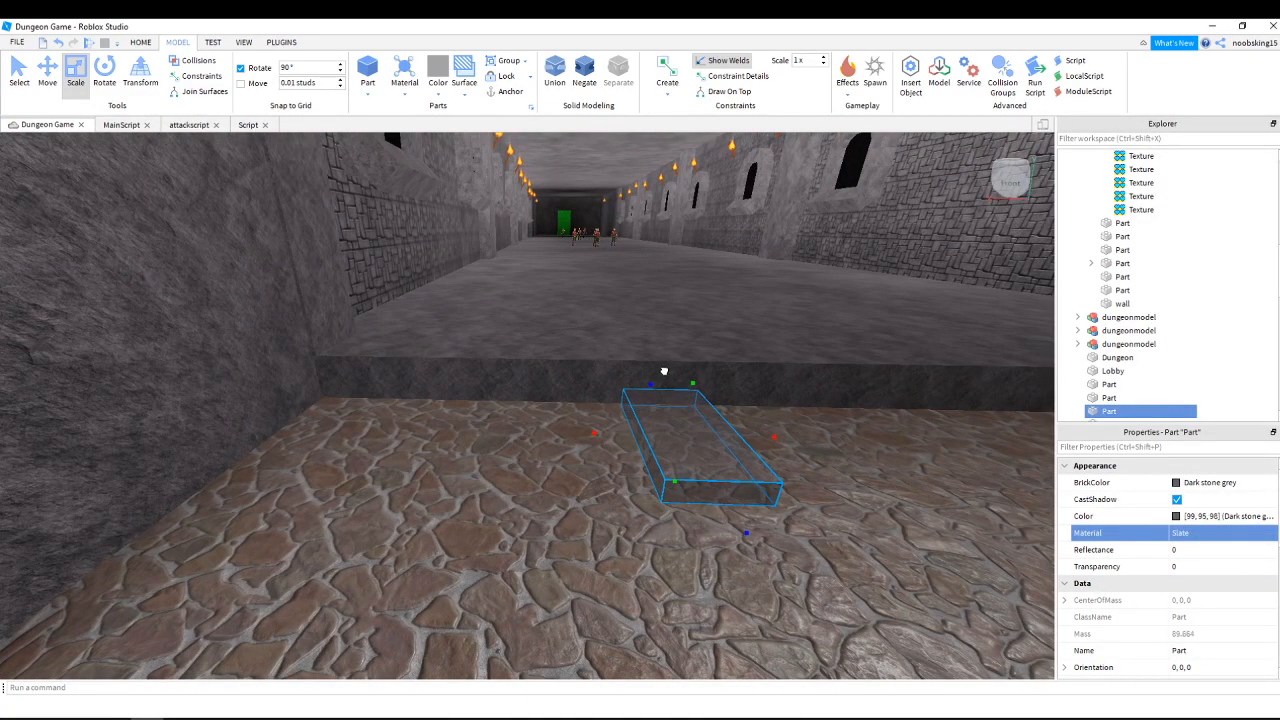
drag(690, 381, 708, 348)
key(d)
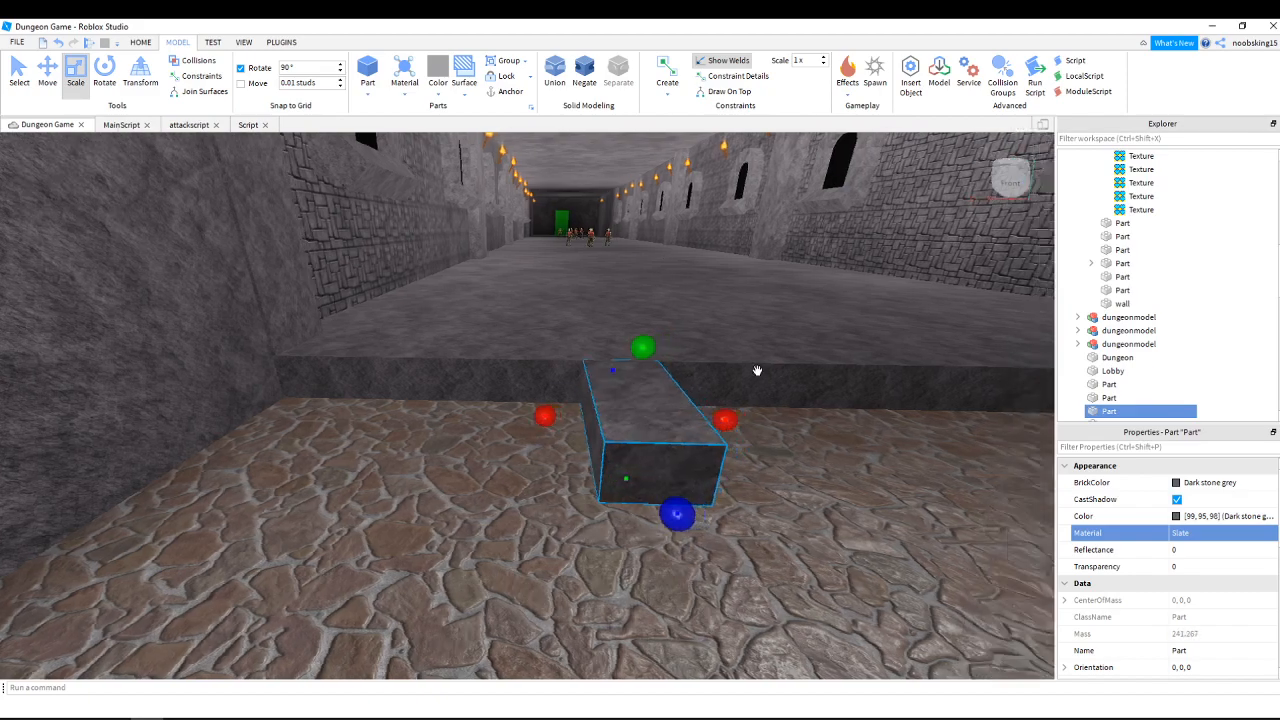
key(s)
right_drag(769, 411, 769, 411)
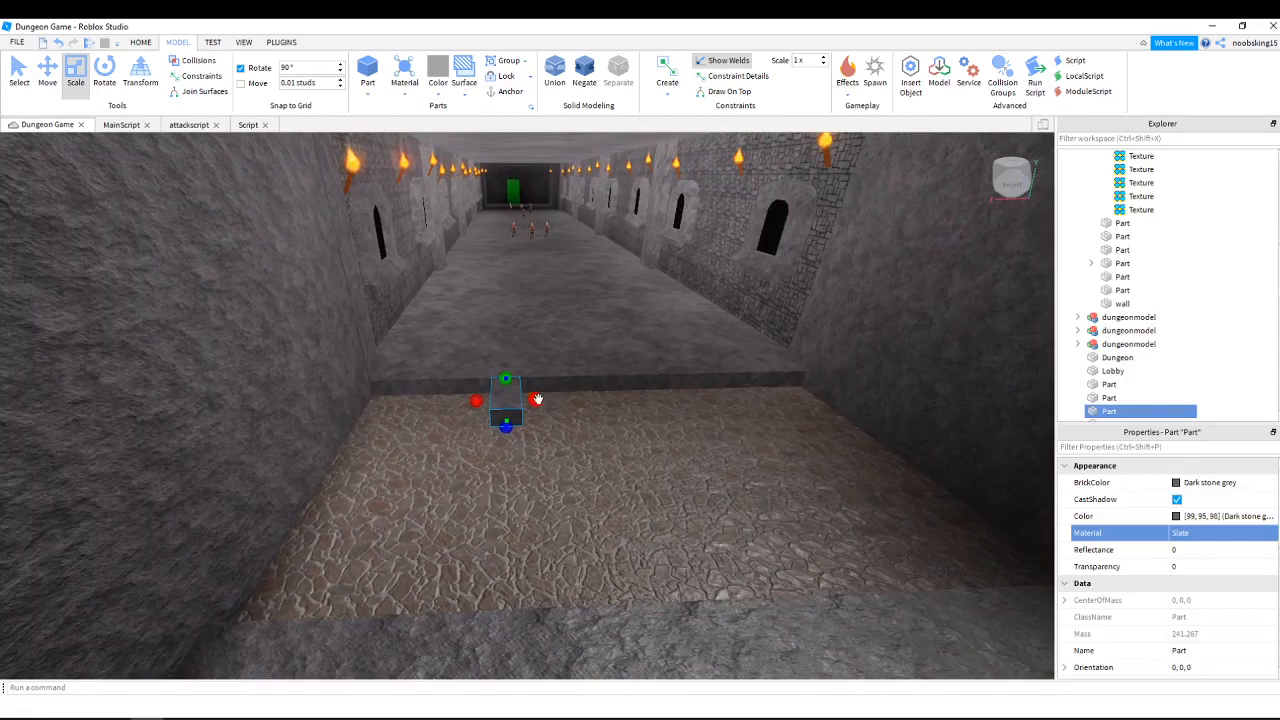
drag(537, 399, 811, 400)
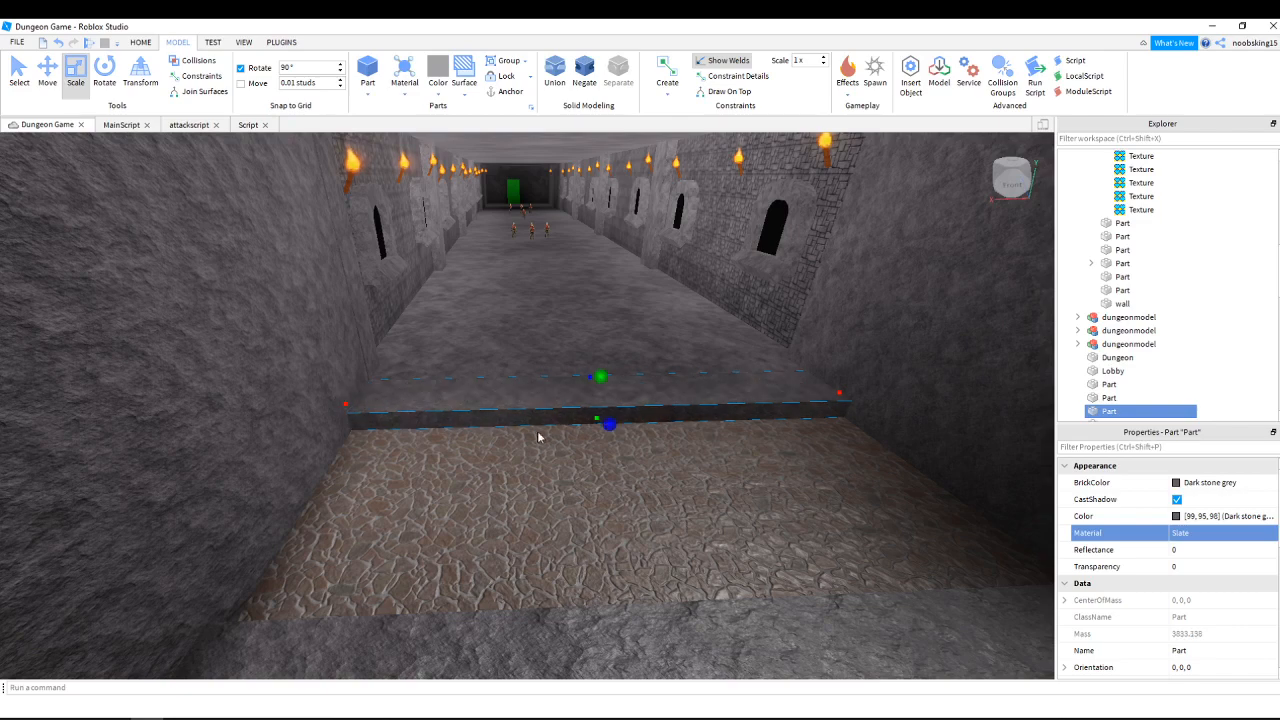
drag(611, 423, 720, 656)
Anchor the roof part above the room with the green portal at the end of the dungeon.
right_drag(774, 537, 772, 535)
key(w)
key(w)
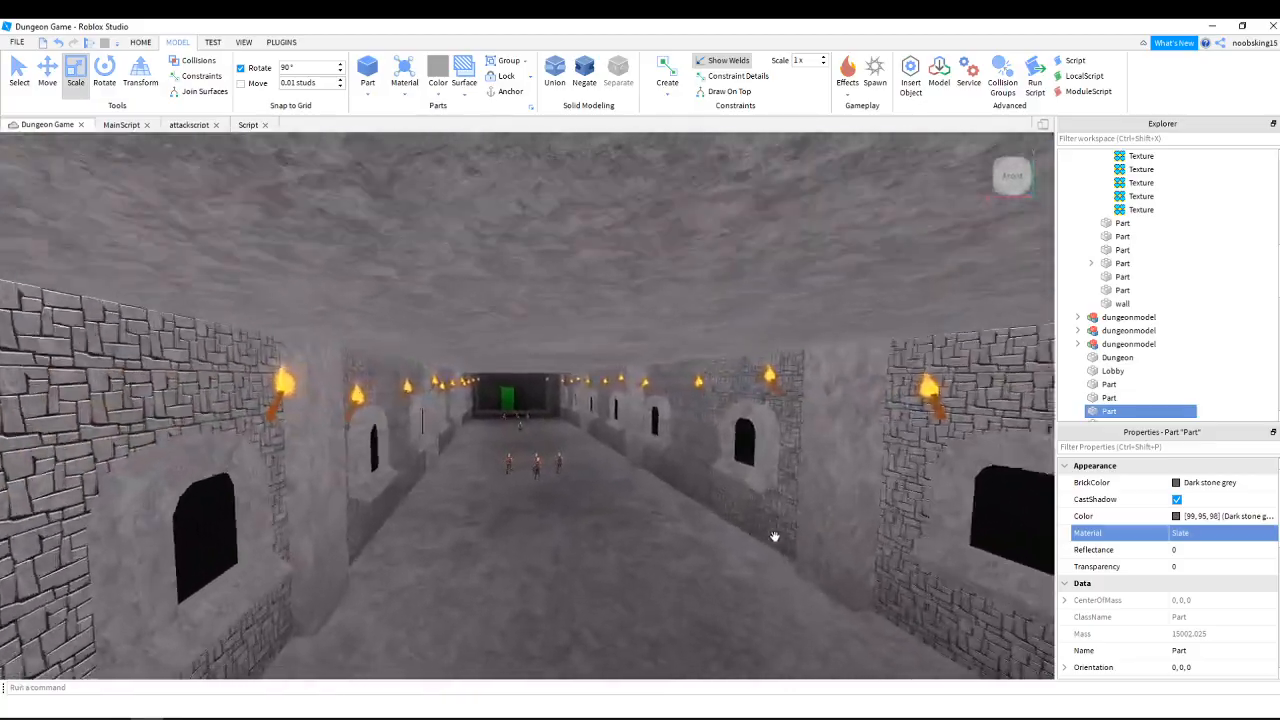
click(49, 74)
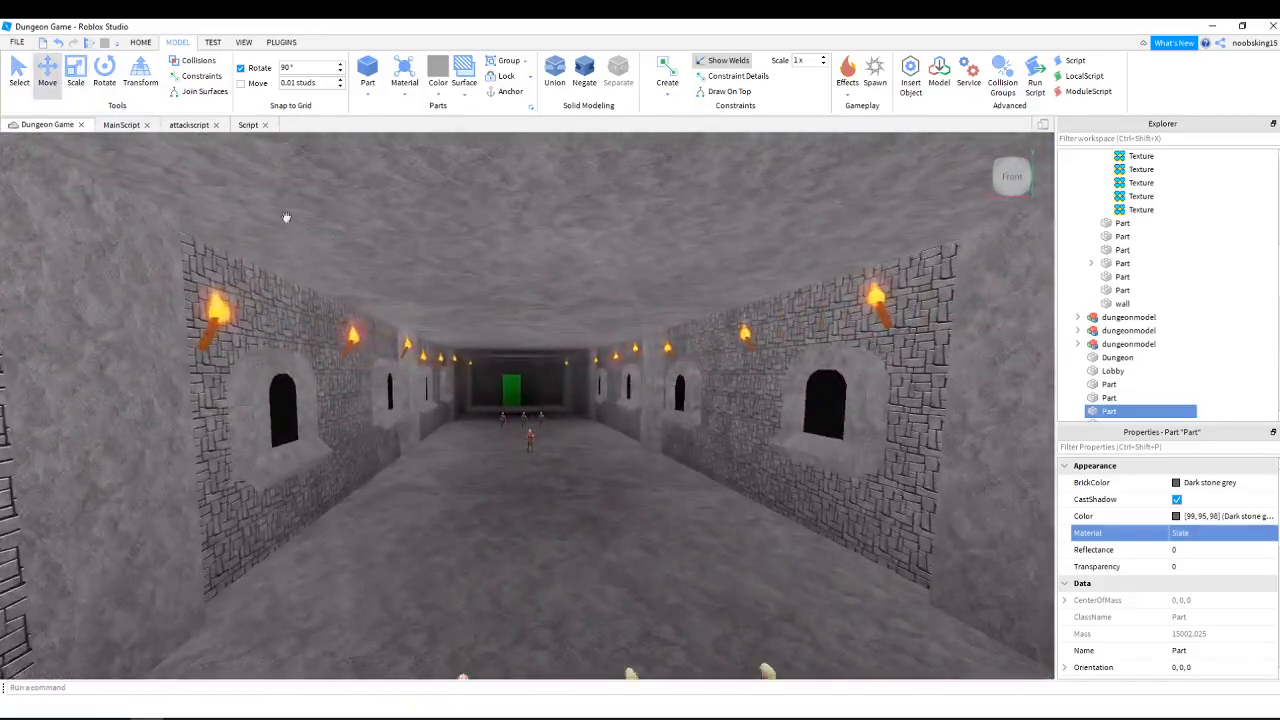
click(591, 418)
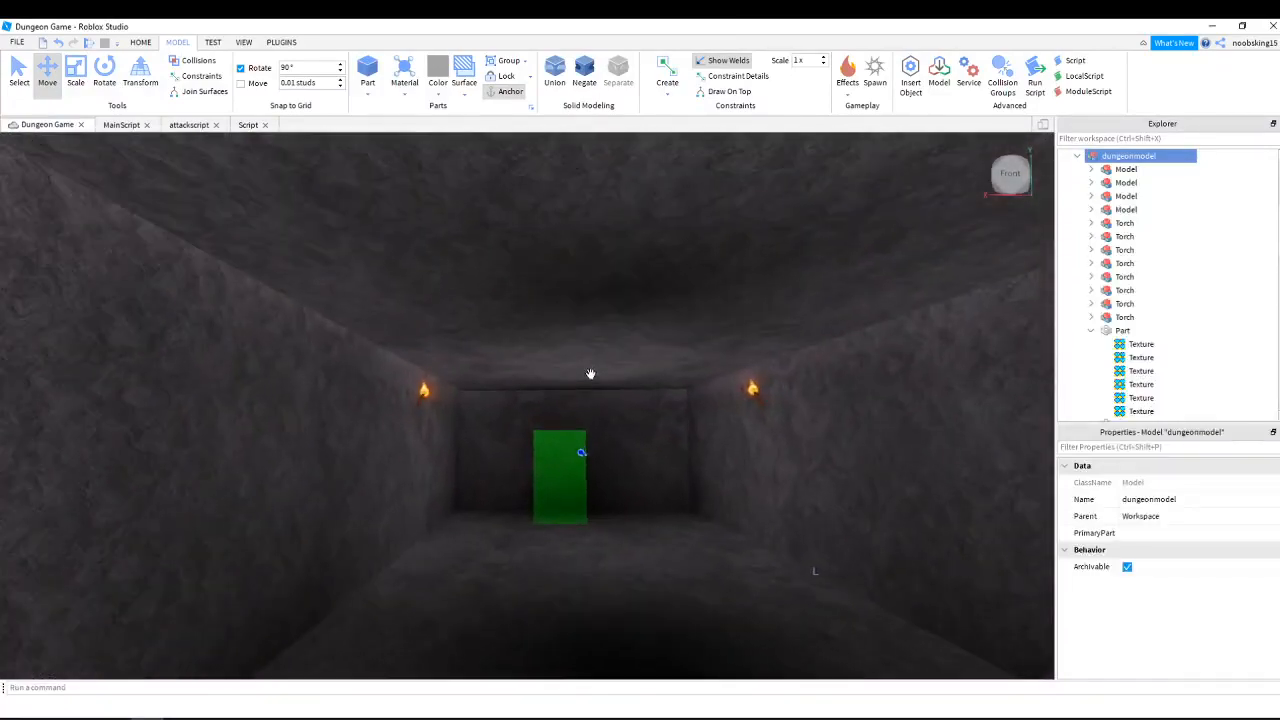
click(618, 388)
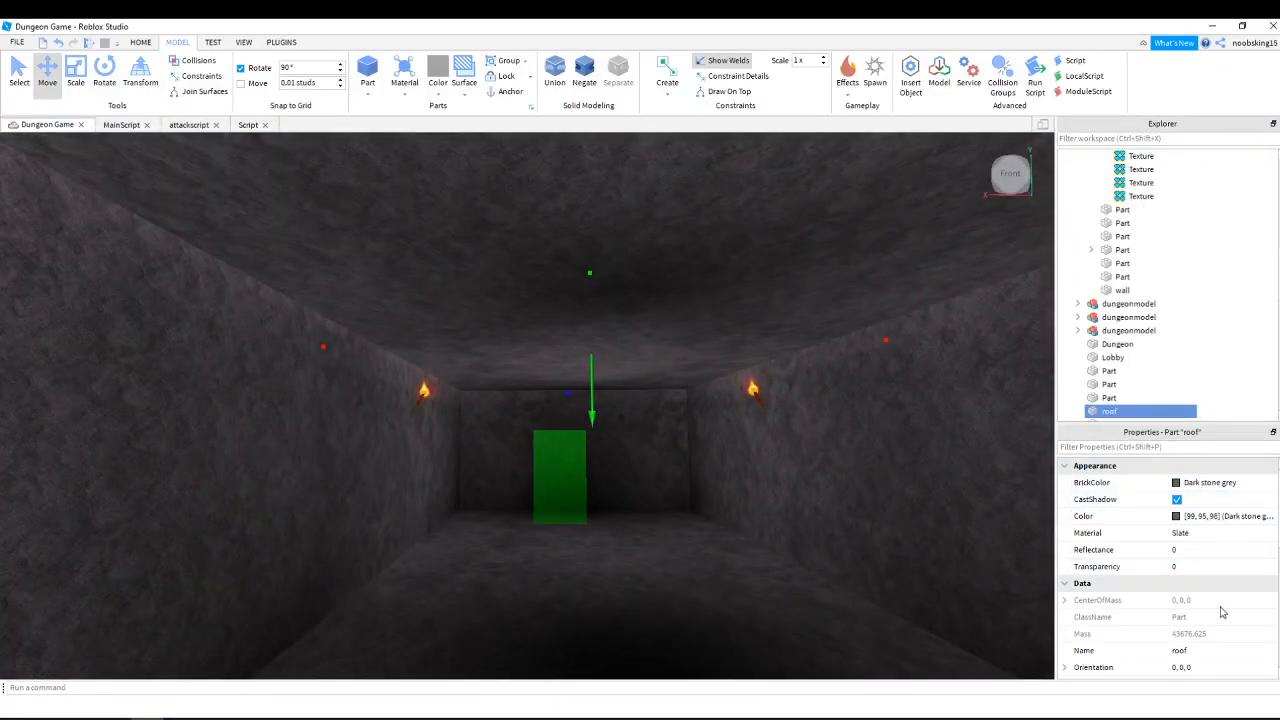
scroll(1230, 588, down, 3)
click(1177, 636)
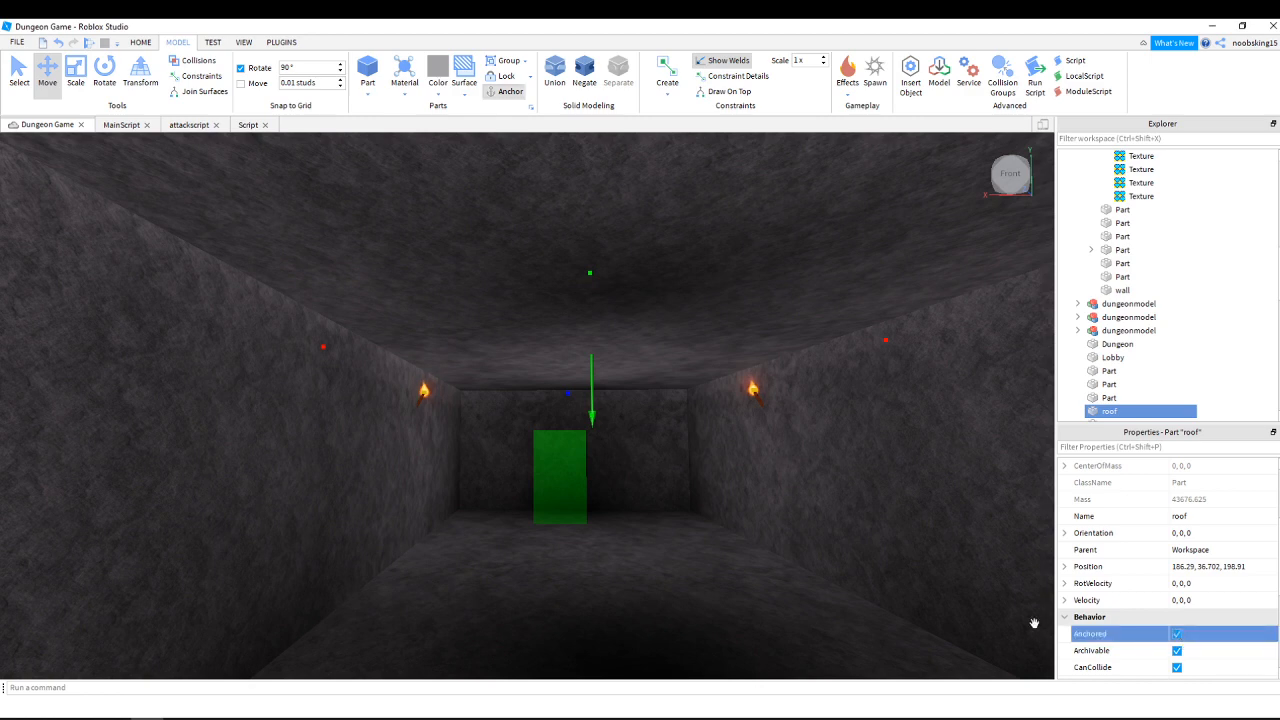
Anchor the wall parts on both sides of the portal room and the adjoining perpendicular wall.
click(888, 480)
click(1177, 636)
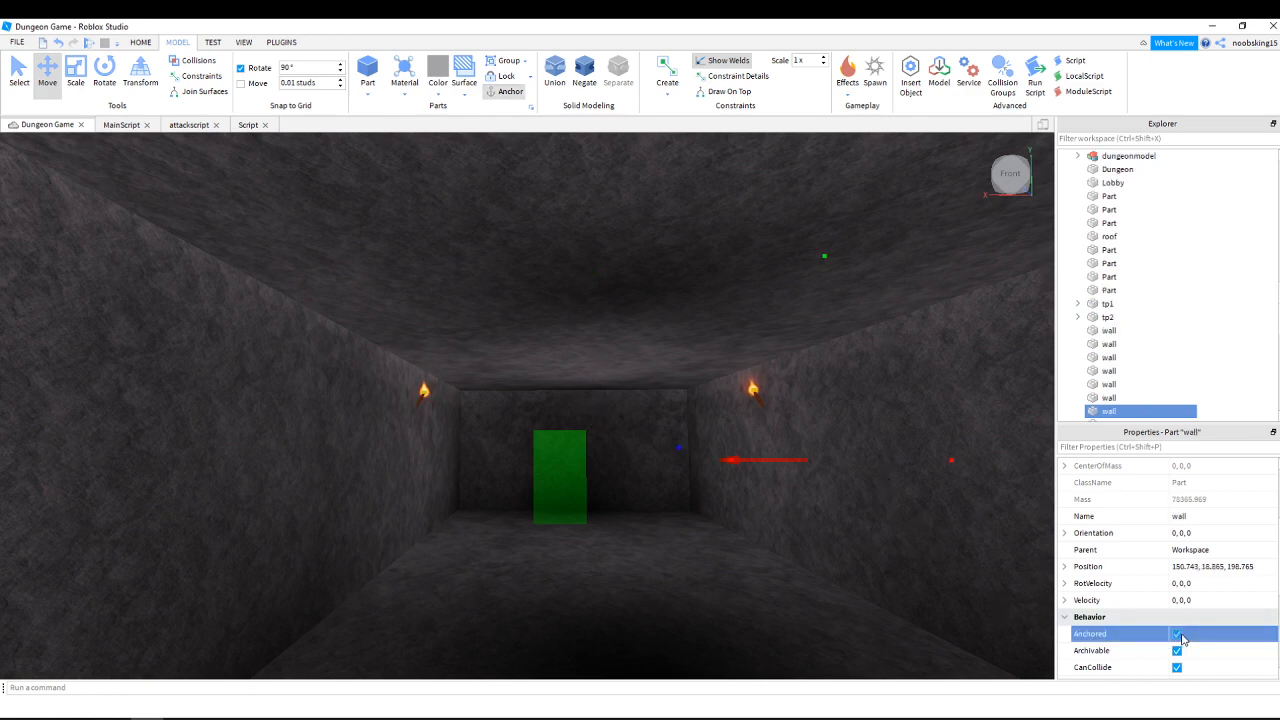
click(321, 487)
click(1177, 637)
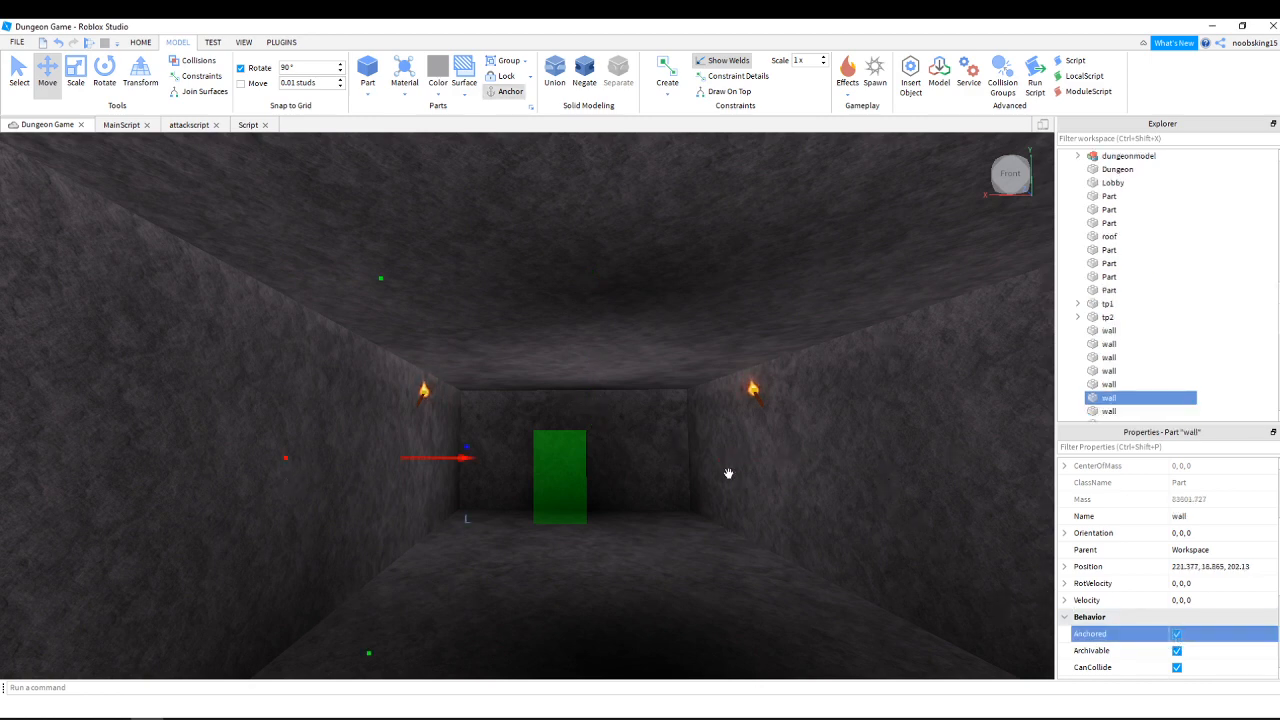
click(997, 599)
click(1178, 637)
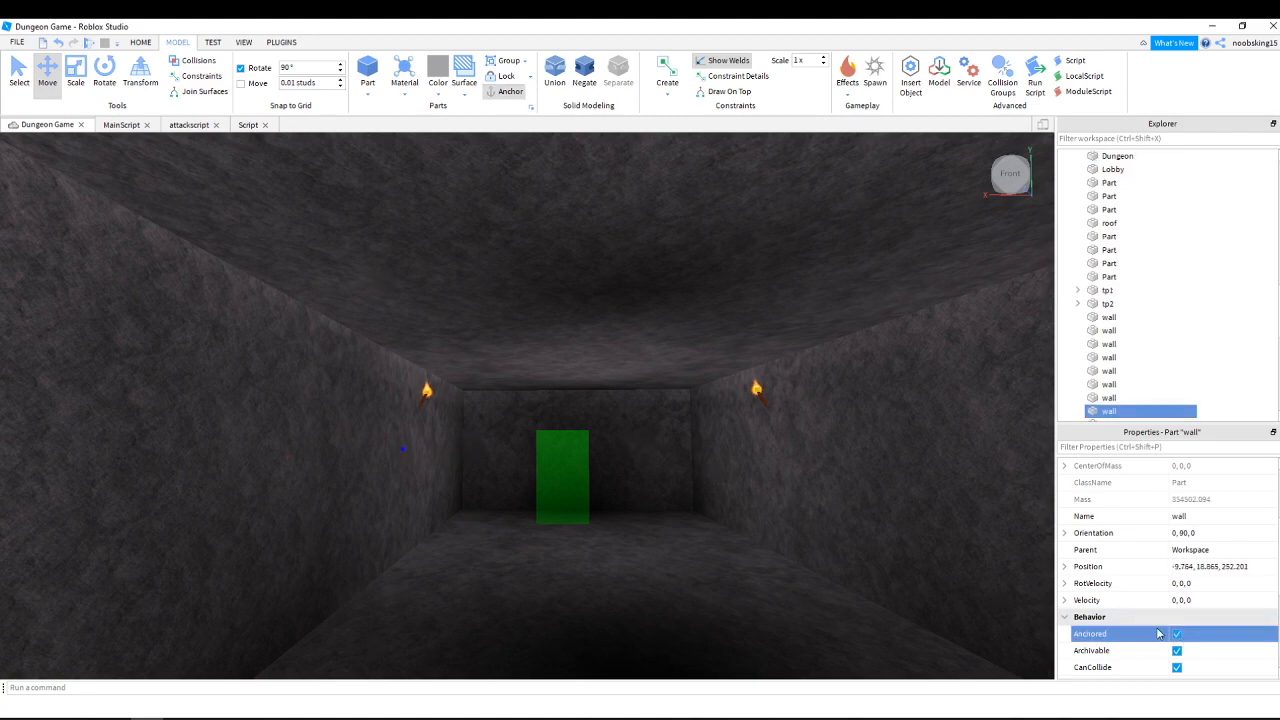
Anchor the portal room's floor part and check the anchoring of the green tp2 portal.
right_drag(797, 480, 792, 480)
click(728, 493)
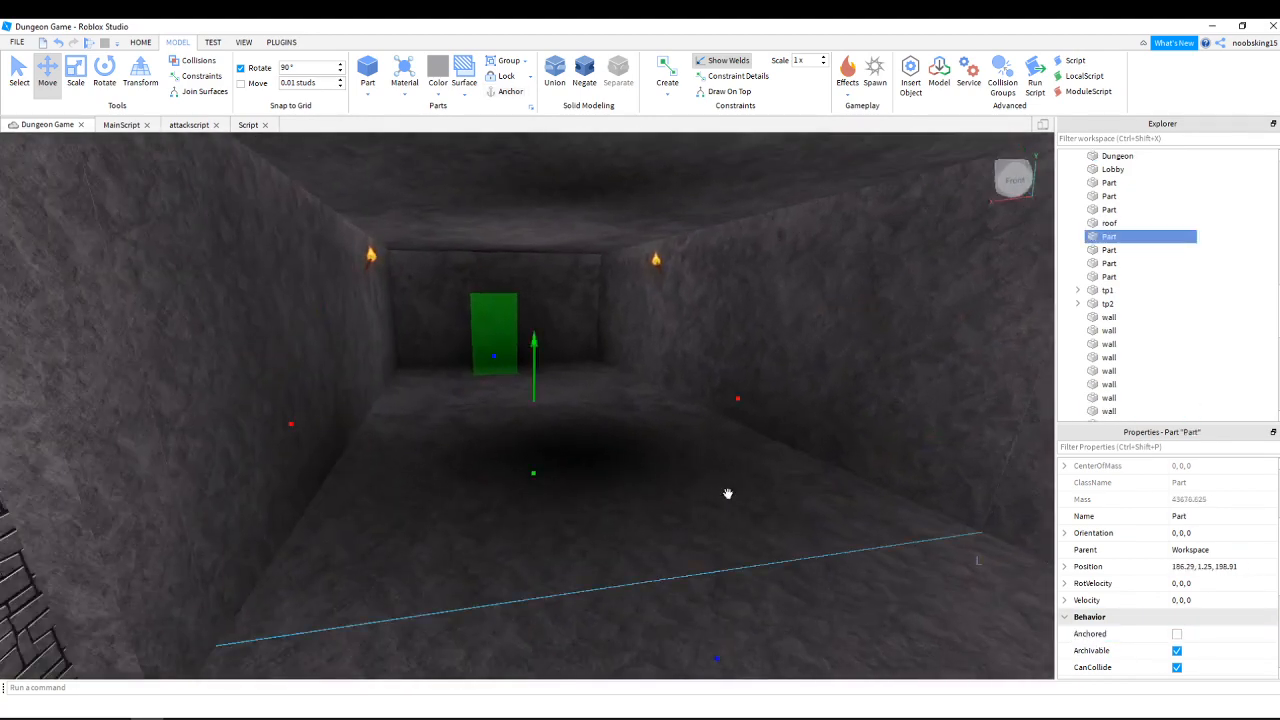
click(1177, 634)
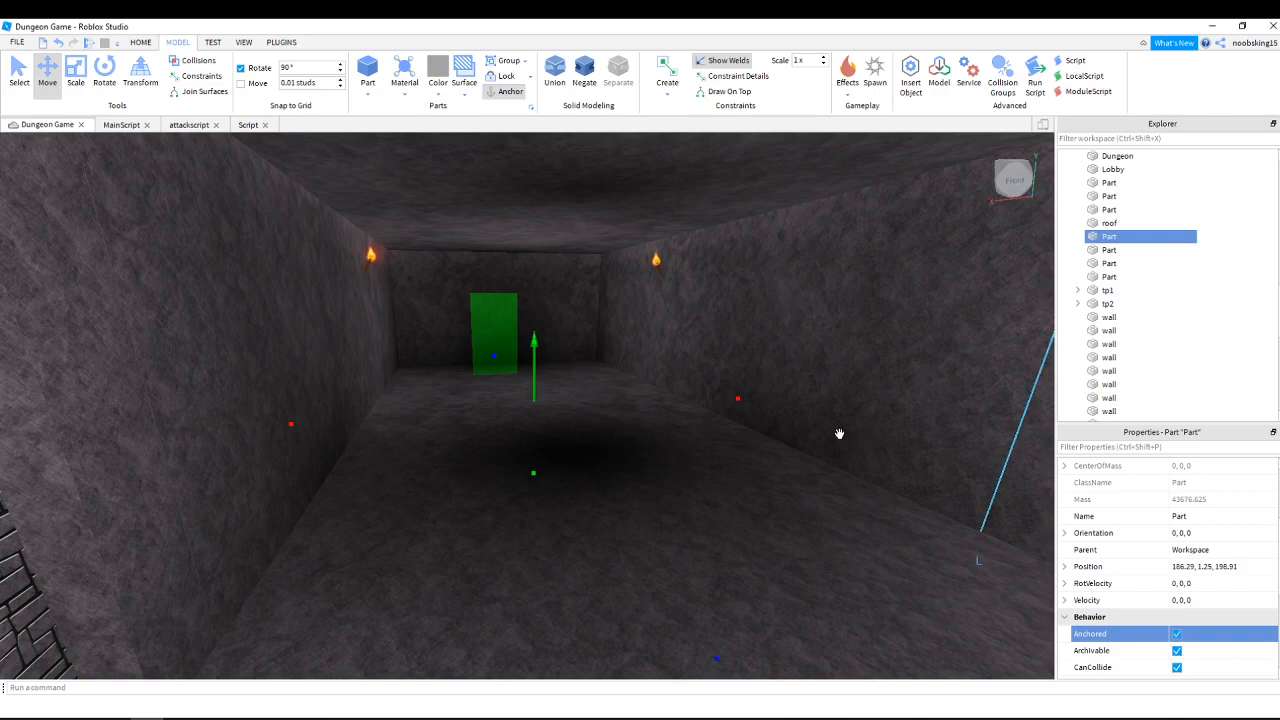
right_drag(839, 433, 837, 434)
click(460, 345)
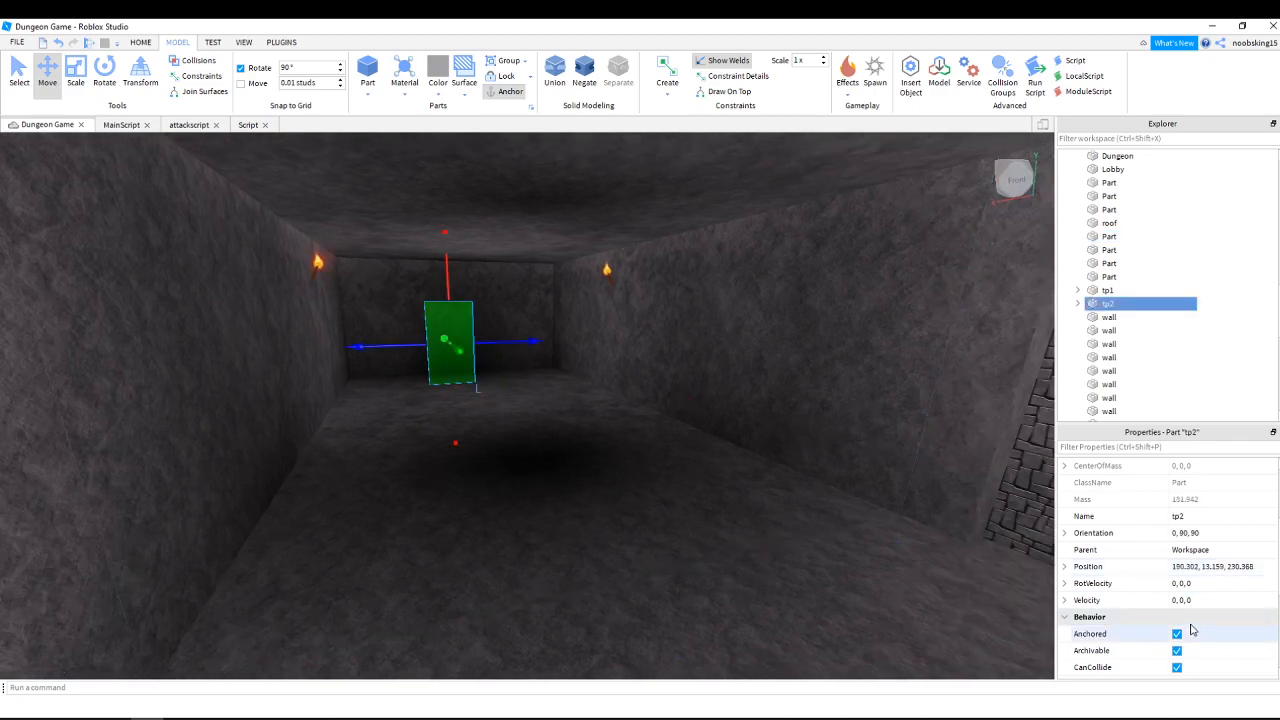
Duplicate the slate floor part that fills the gap at the open entrance of the torch-lit hall.
right_drag(523, 397, 523, 398)
key(w)
key(w)
key(w)
key(s)
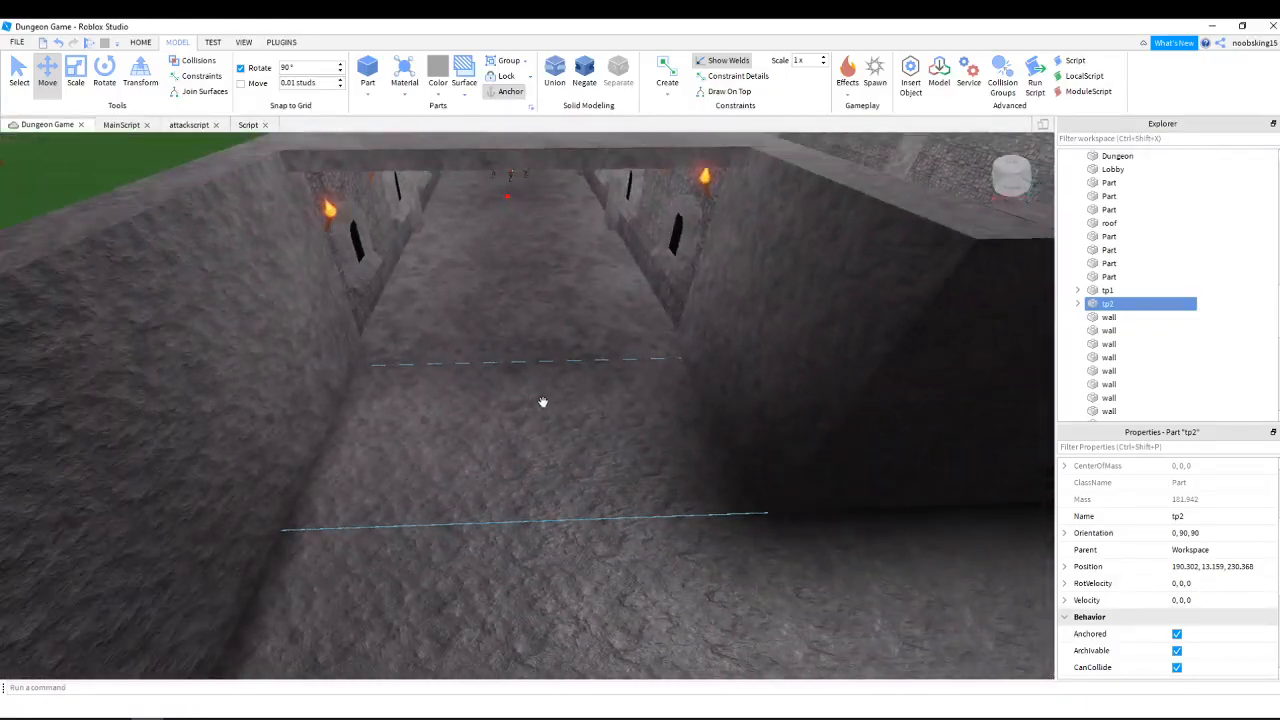
click(582, 450)
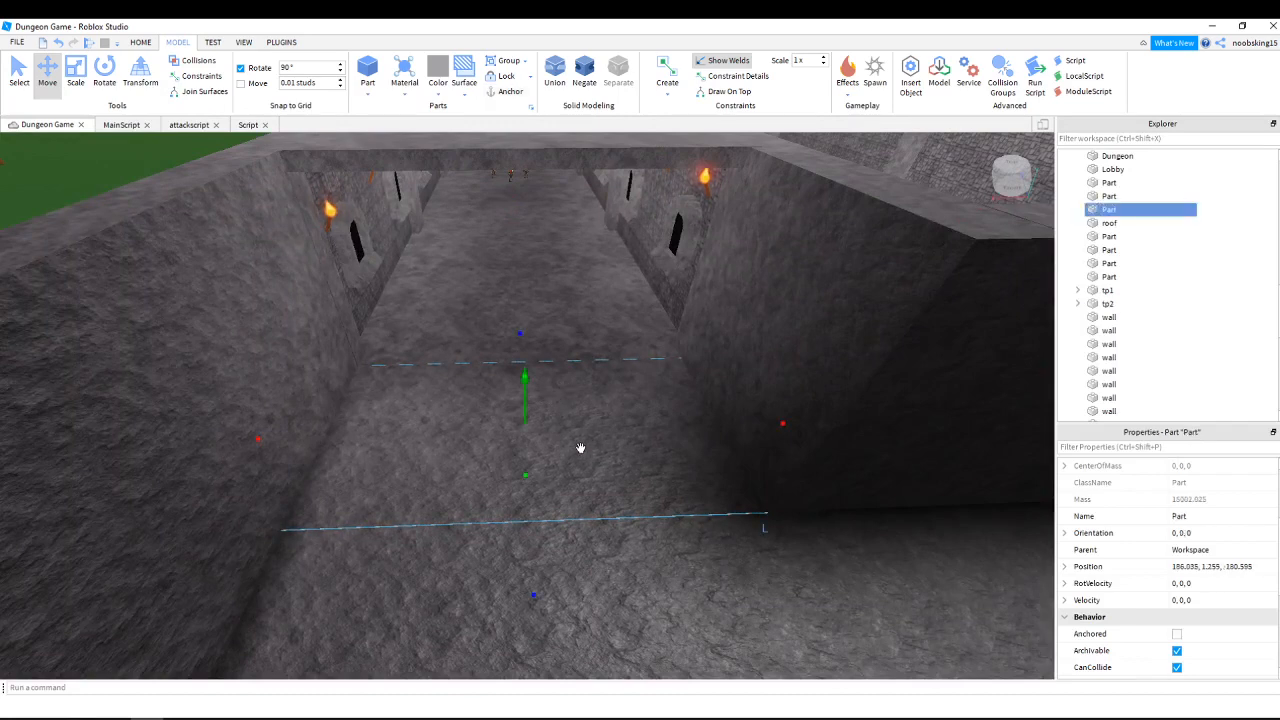
right_click(1177, 209)
click(1180, 258)
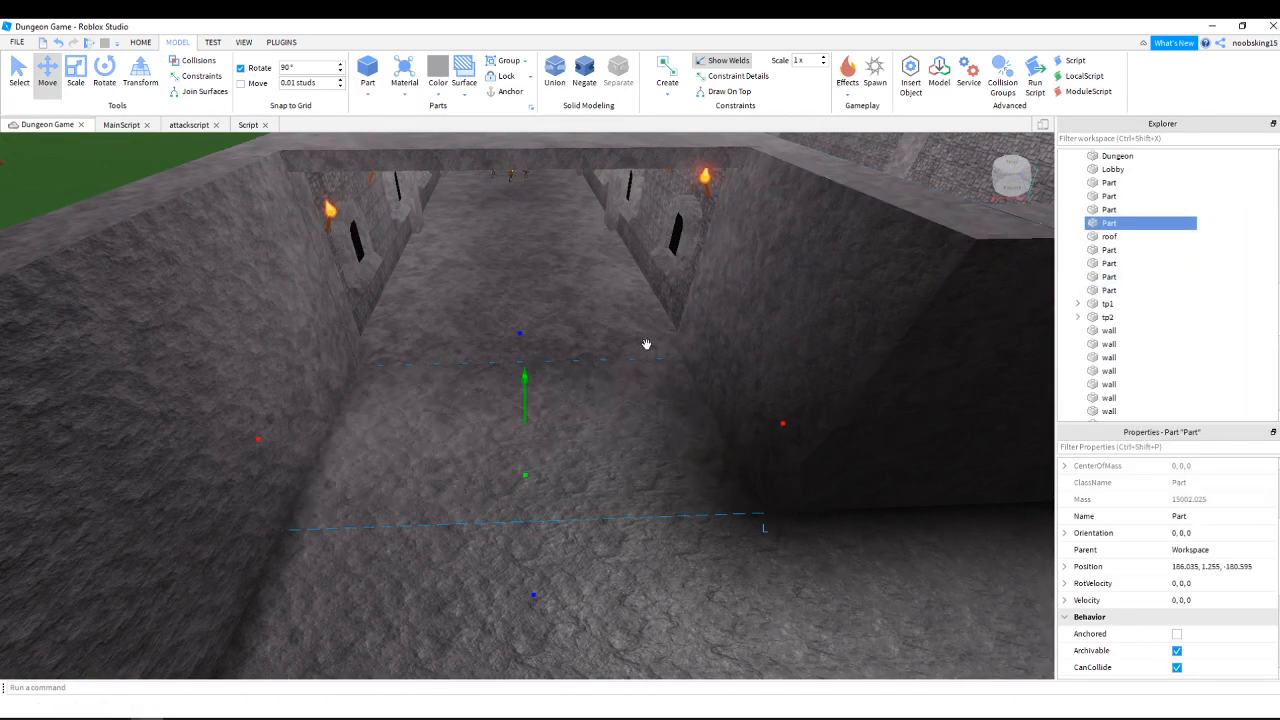
Raise the duplicated floor part to the top of the walls as a roof, at a Y position of about 36.63.
drag(532, 385, 636, 232)
middle_drag(636, 232, 636, 403)
drag(591, 441, 602, 396)
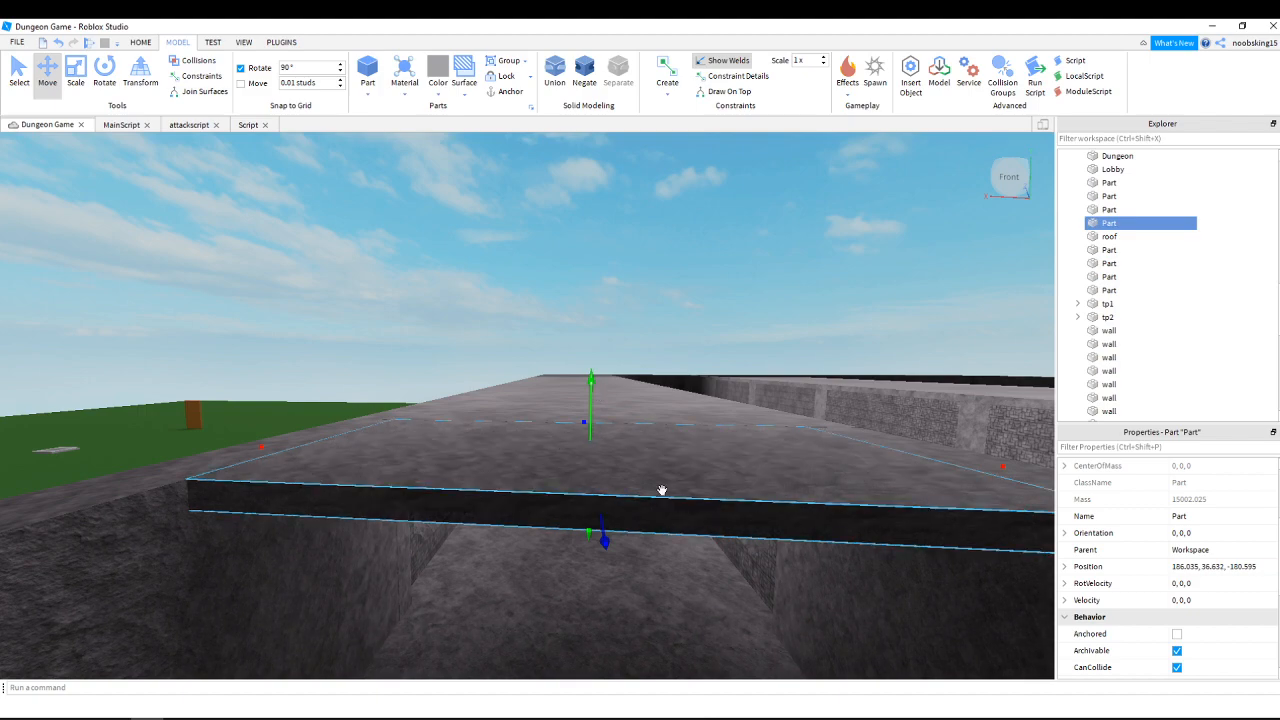
Stretch the raised roof part out to the outer wall so it covers the corridor's corner, centred at a Z position of about -205.93.
key(s)
right_drag(670, 496, 672, 497)
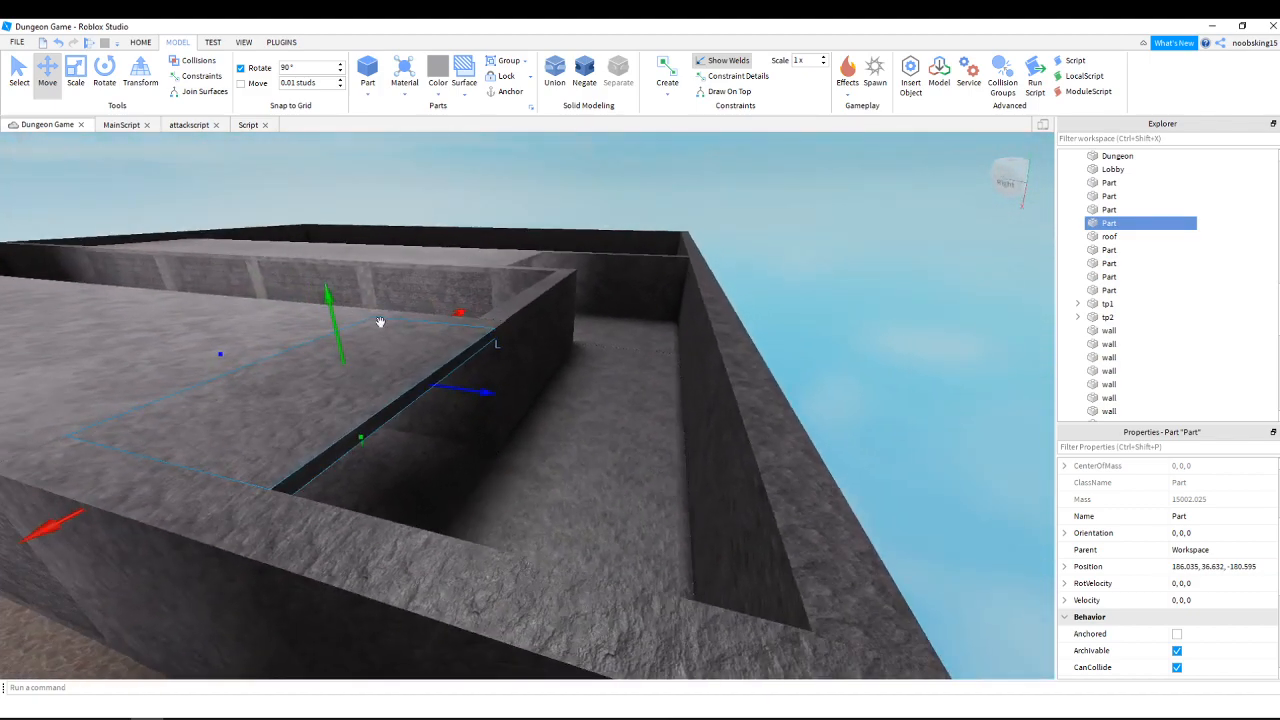
click(78, 78)
drag(440, 390, 758, 457)
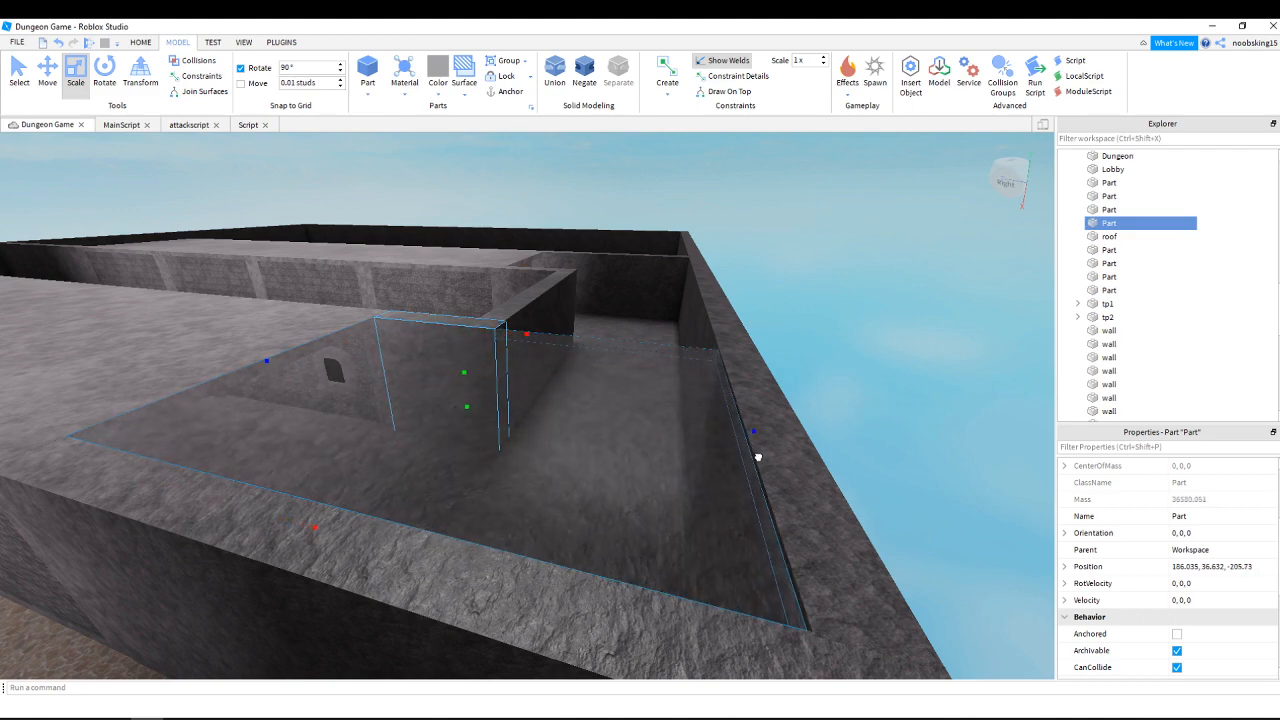
right_drag(781, 389, 780, 384)
key(w)
key(s)
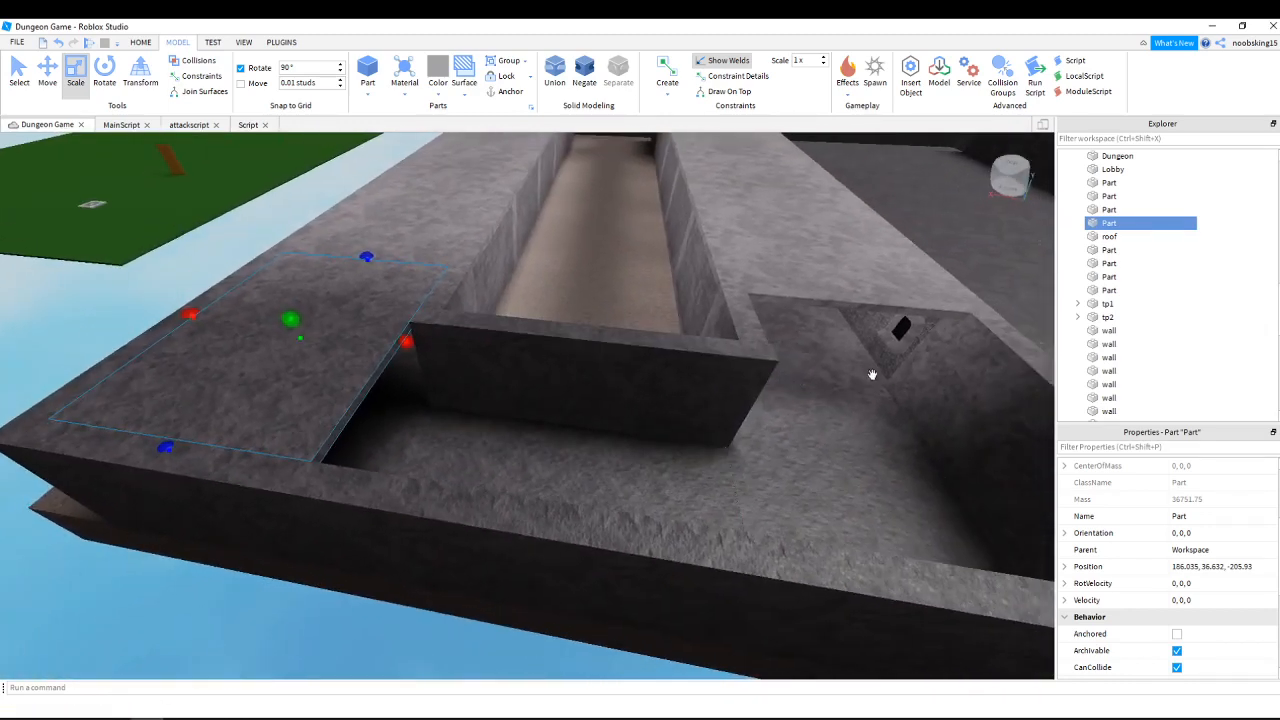
Anchor the stretched corner roof part.
right_click(1160, 228)
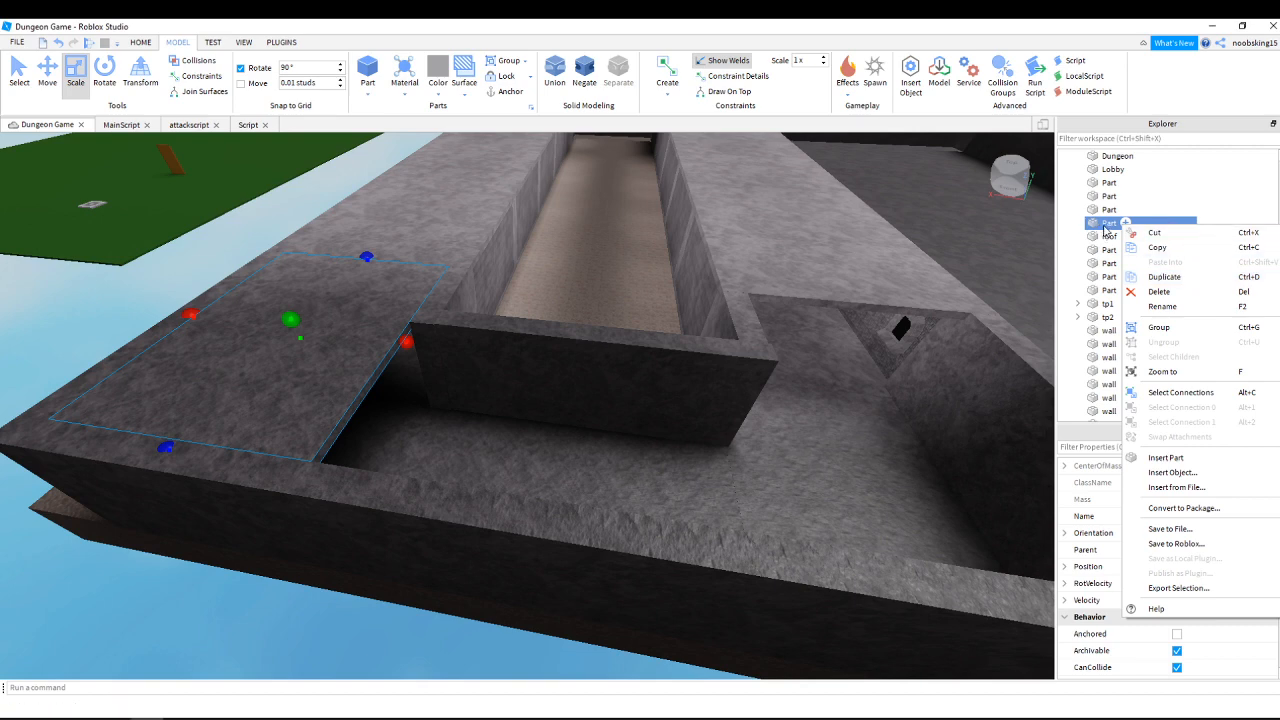
click(1162, 306)
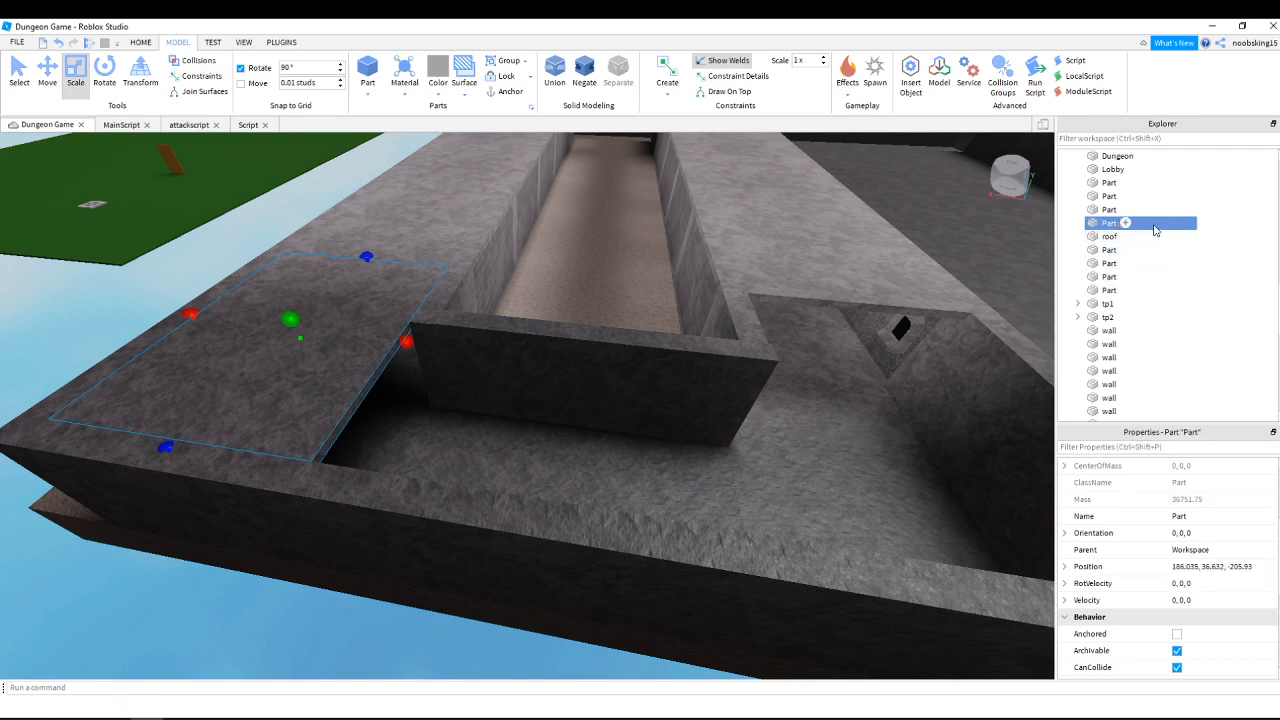
click(1176, 634)
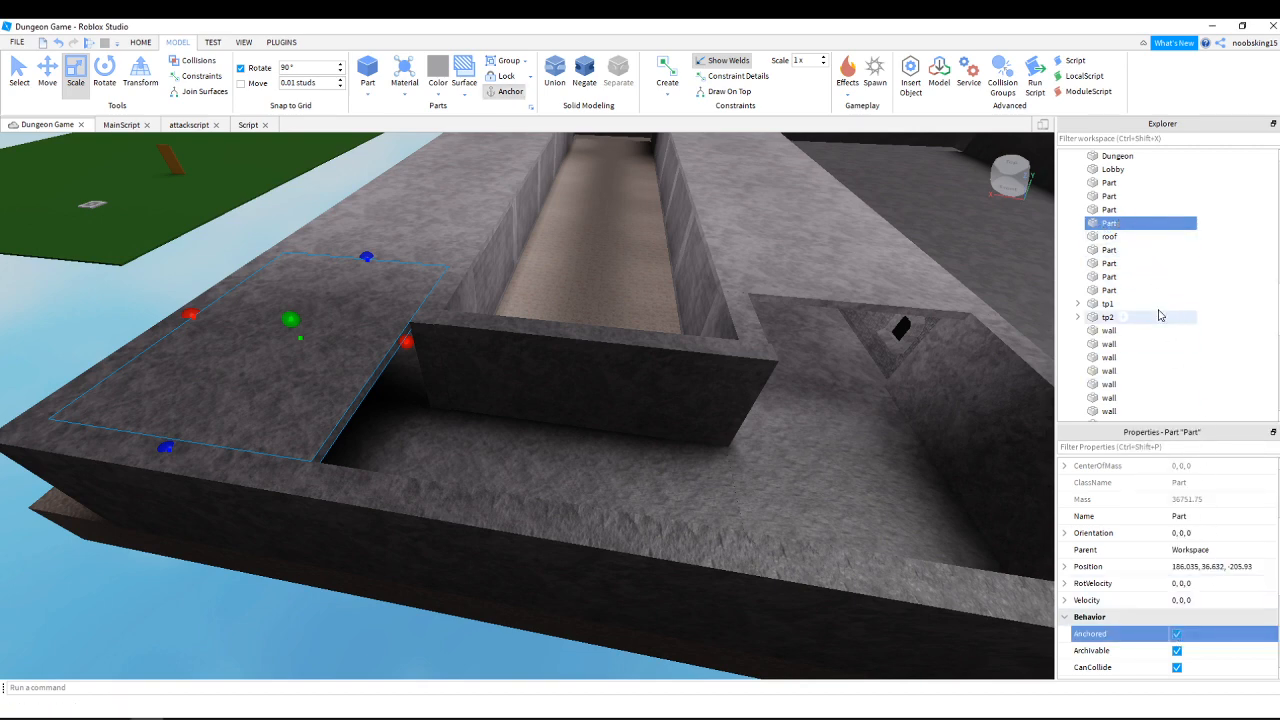
Duplicate the corner roof part and move the copy along the open corridor to an X position of about 110.03.
right_click(1157, 229)
click(1105, 263)
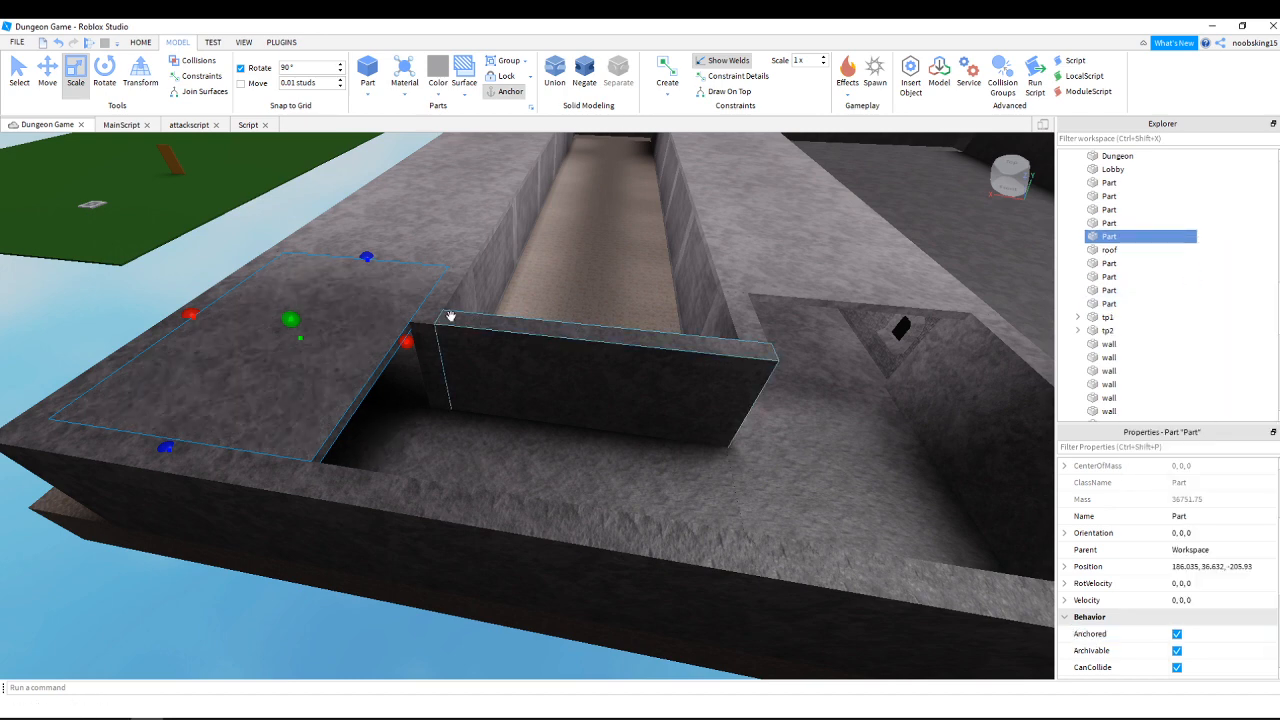
click(47, 72)
drag(461, 352, 754, 384)
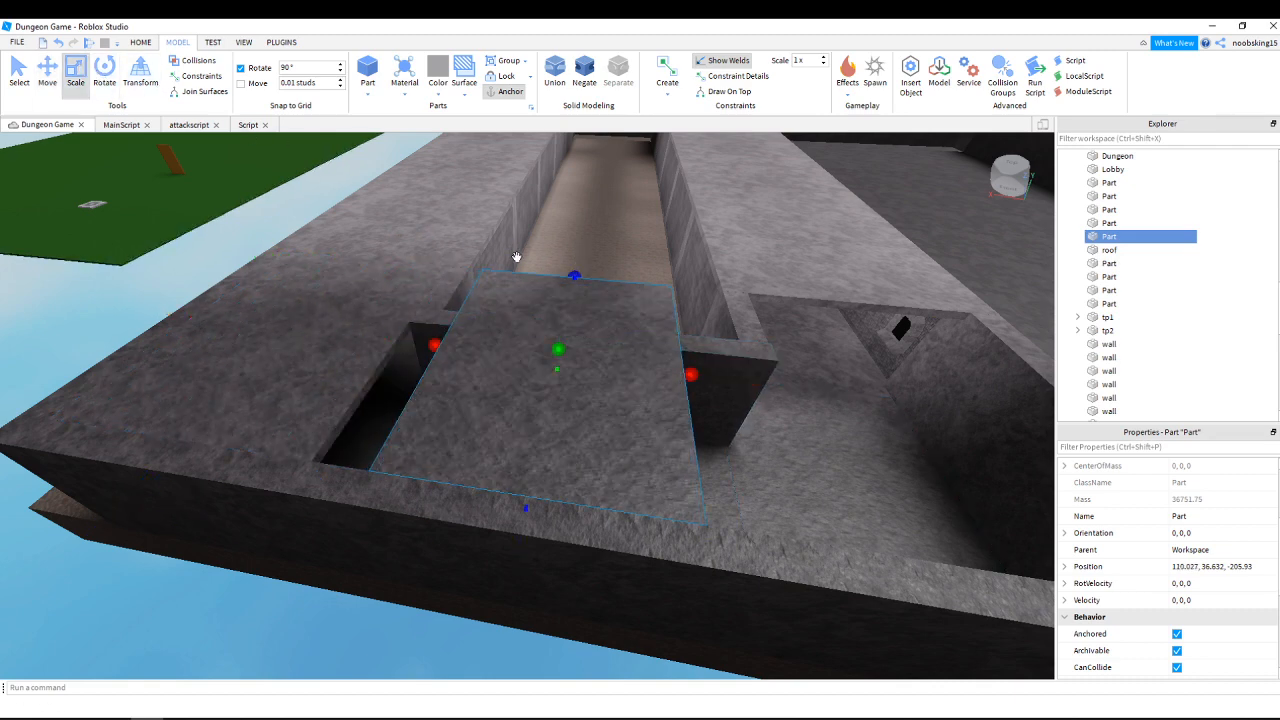
Resize the copied roof part to meet the corridor's inner wall, the corner roof part and the wall at the corridor's far end.
drag(574, 276, 580, 331)
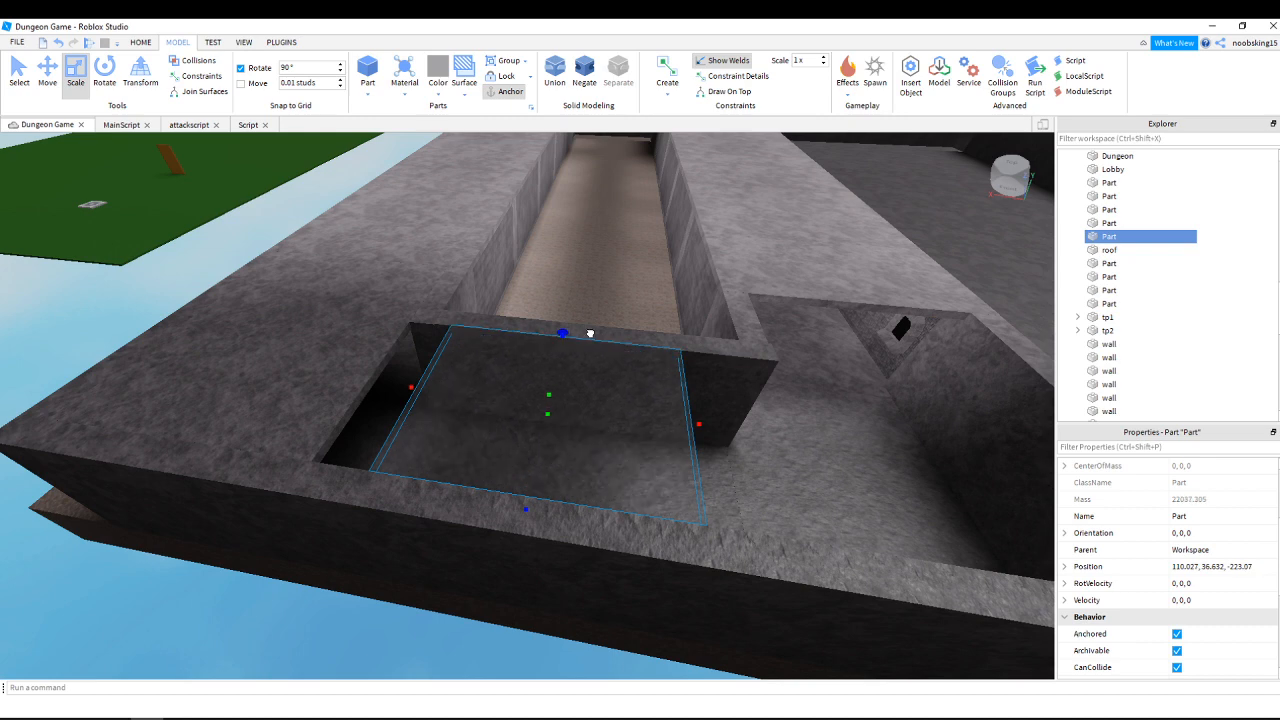
drag(590, 333, 588, 335)
drag(415, 387, 377, 392)
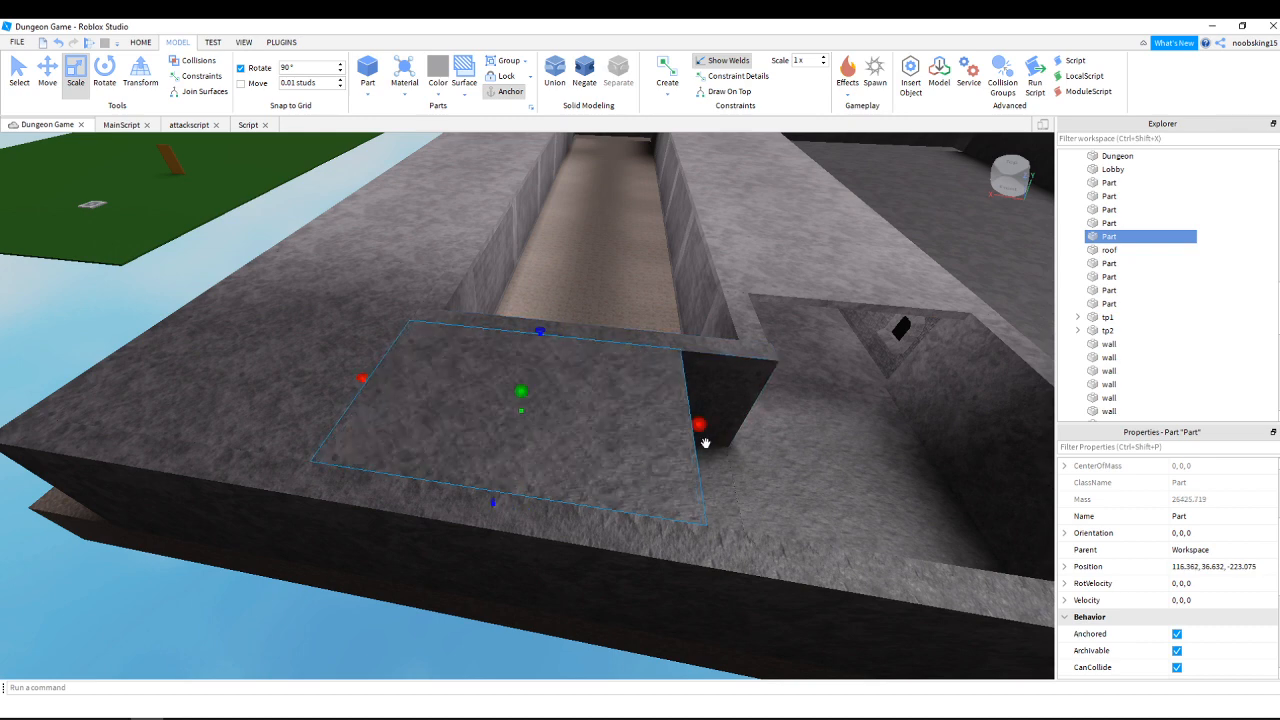
drag(704, 431, 940, 449)
key(d)
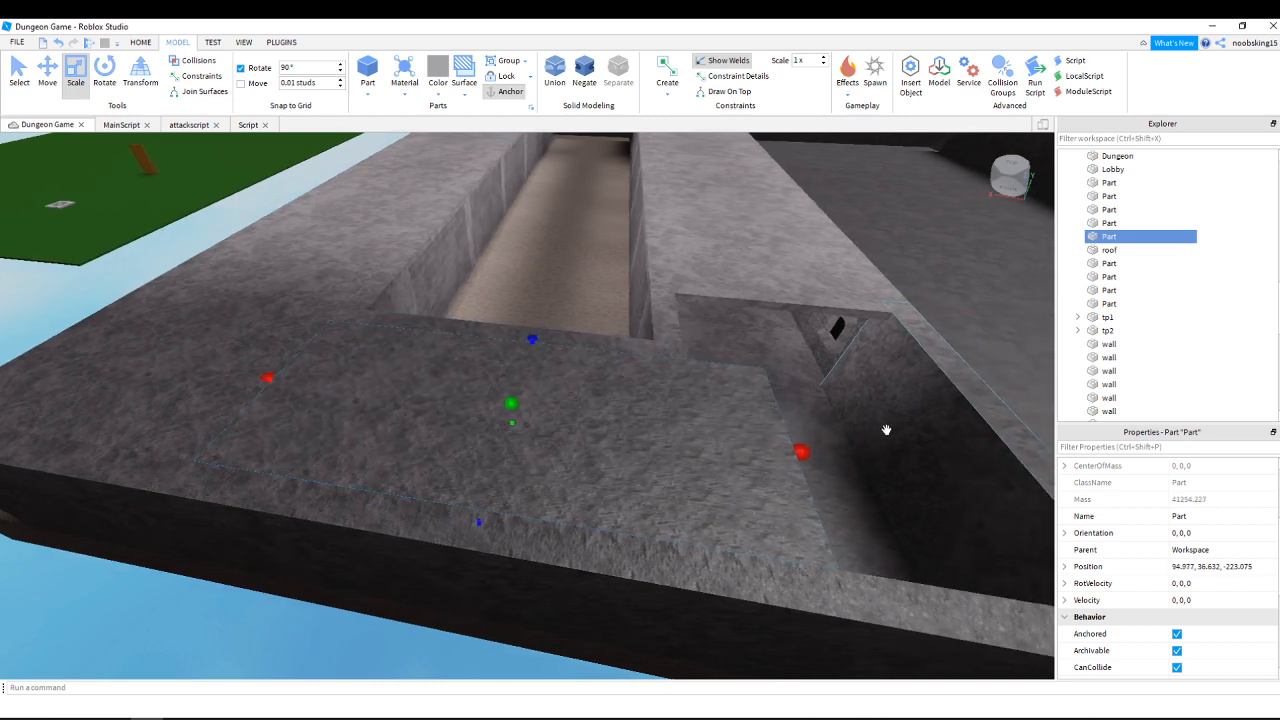
key(d)
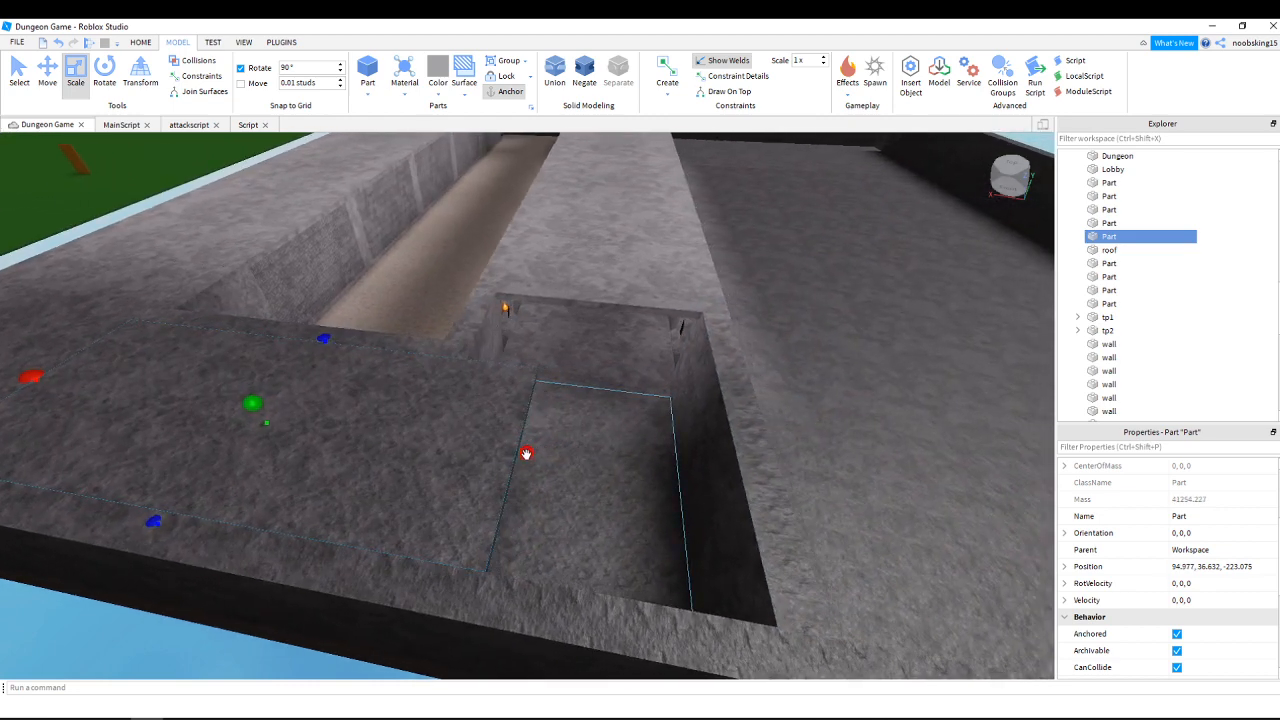
drag(527, 453, 748, 466)
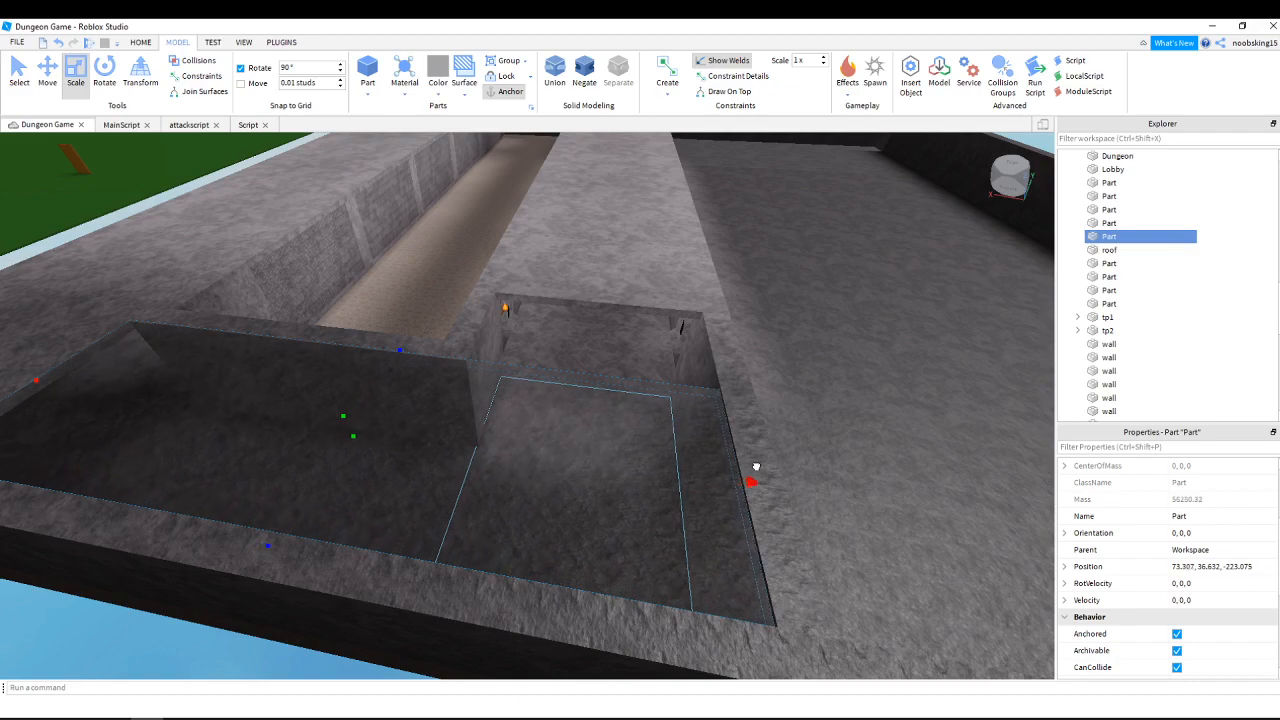
Duplicate the long roof part and move the copy over the remaining opening by the torches, to a Z position of about -184.94.
right_drag(754, 383, 754, 383)
key(d)
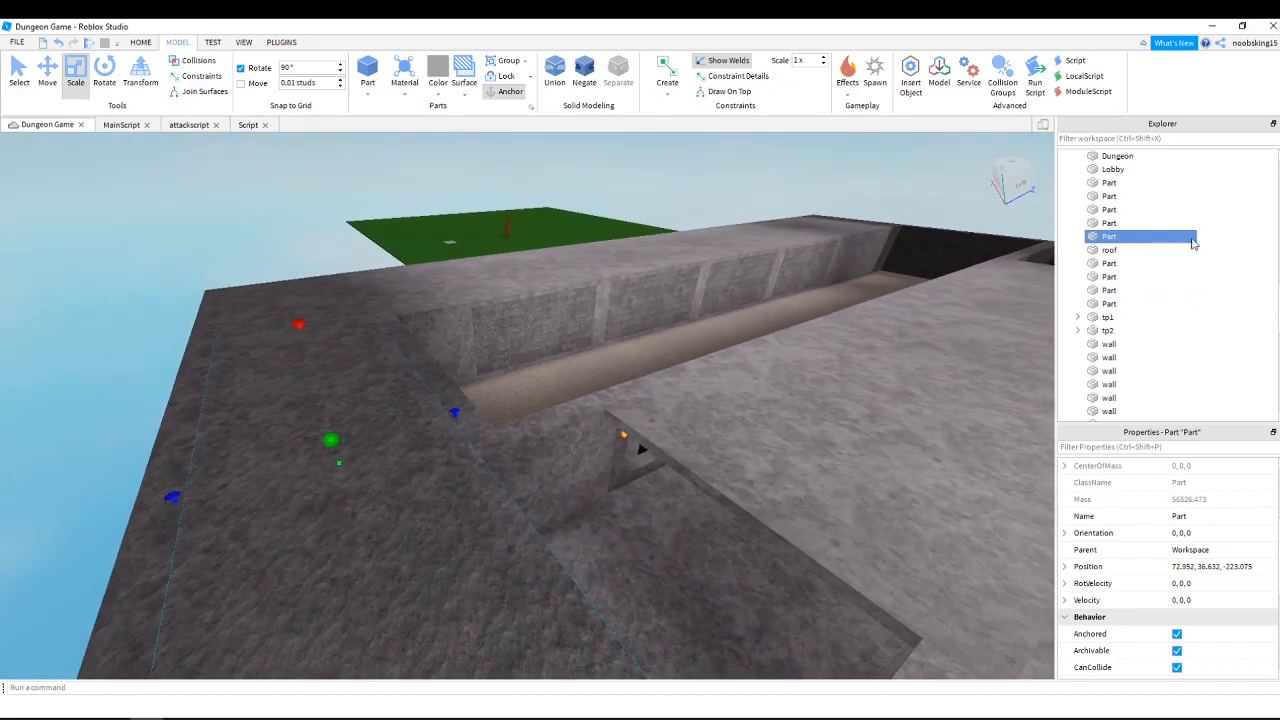
right_click(1124, 237)
click(1165, 291)
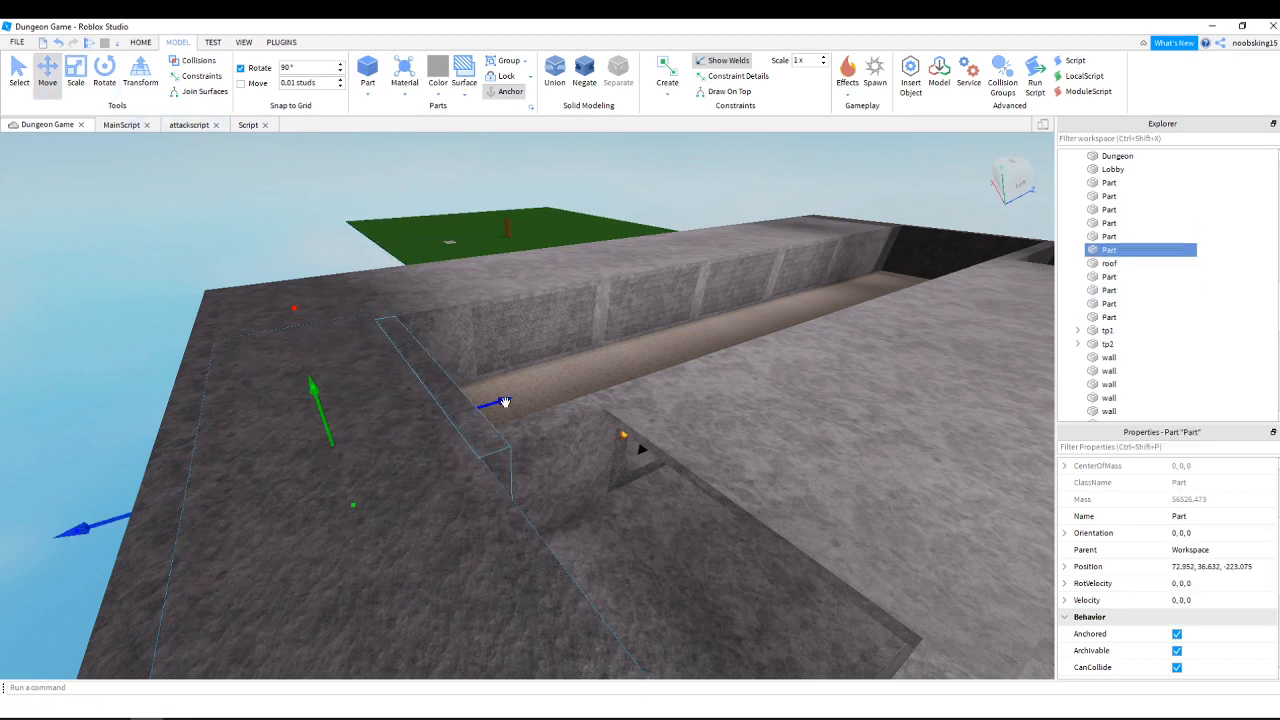
drag(68, 530, 299, 383)
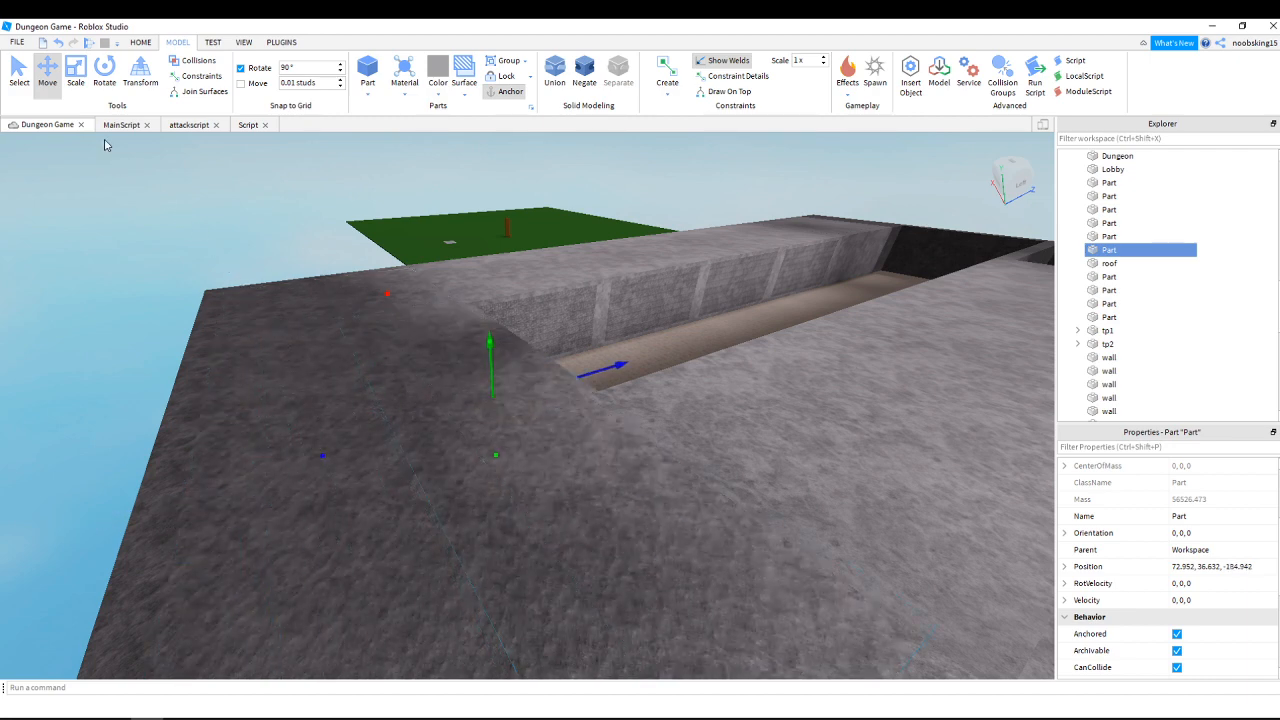
Shrink the copied roof part to fit the opening by the torches, ending at a position of about 23.27, 36.63, -180.33.
drag(398, 311, 560, 470)
drag(745, 484, 729, 491)
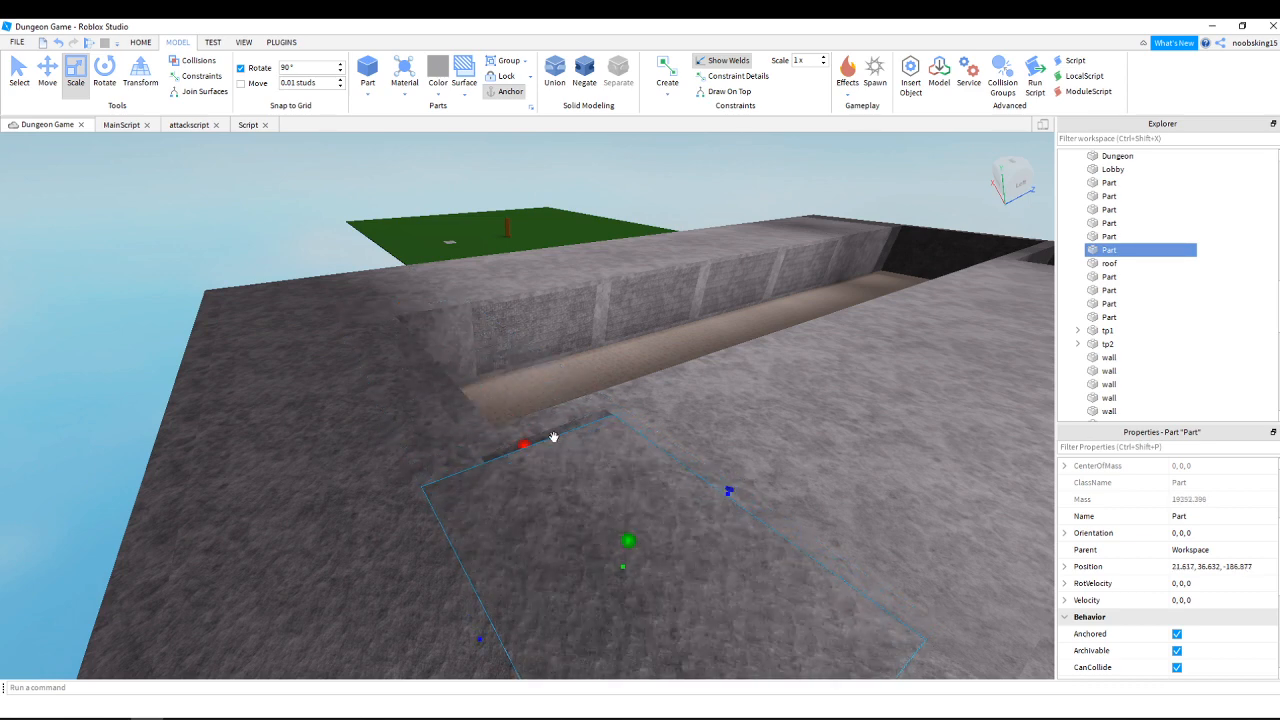
drag(479, 640, 491, 632)
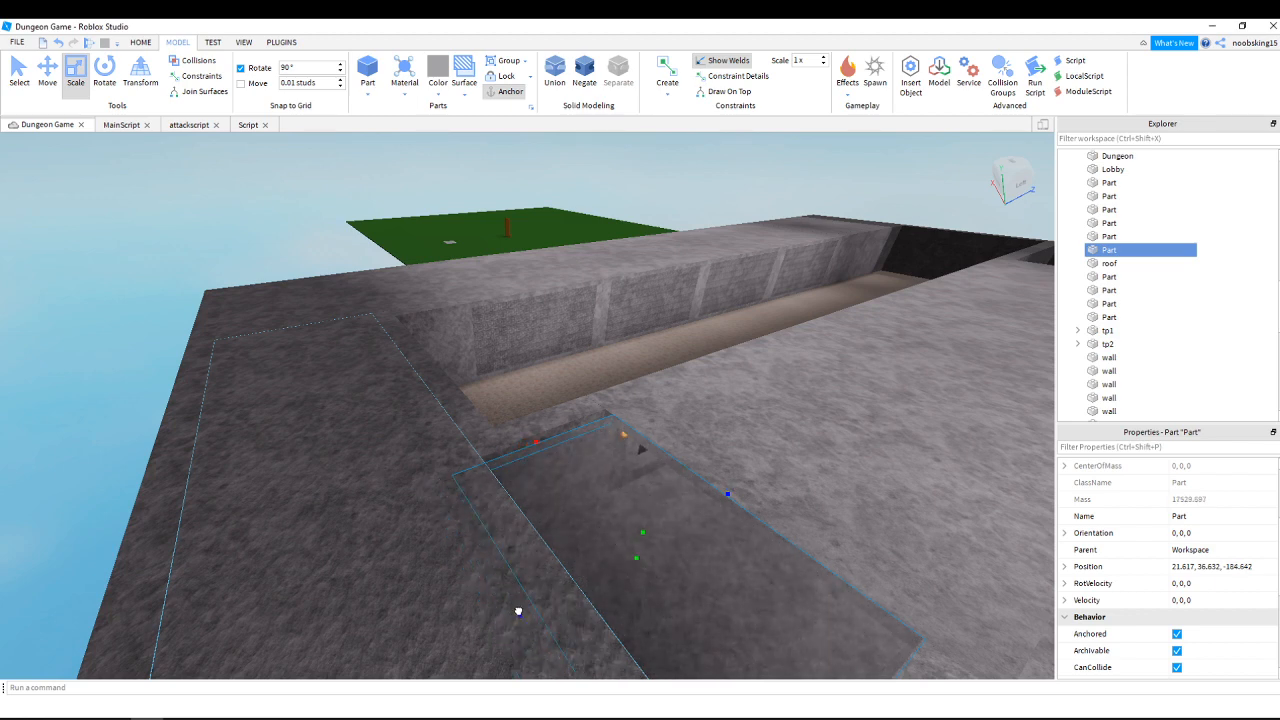
drag(562, 594, 604, 485)
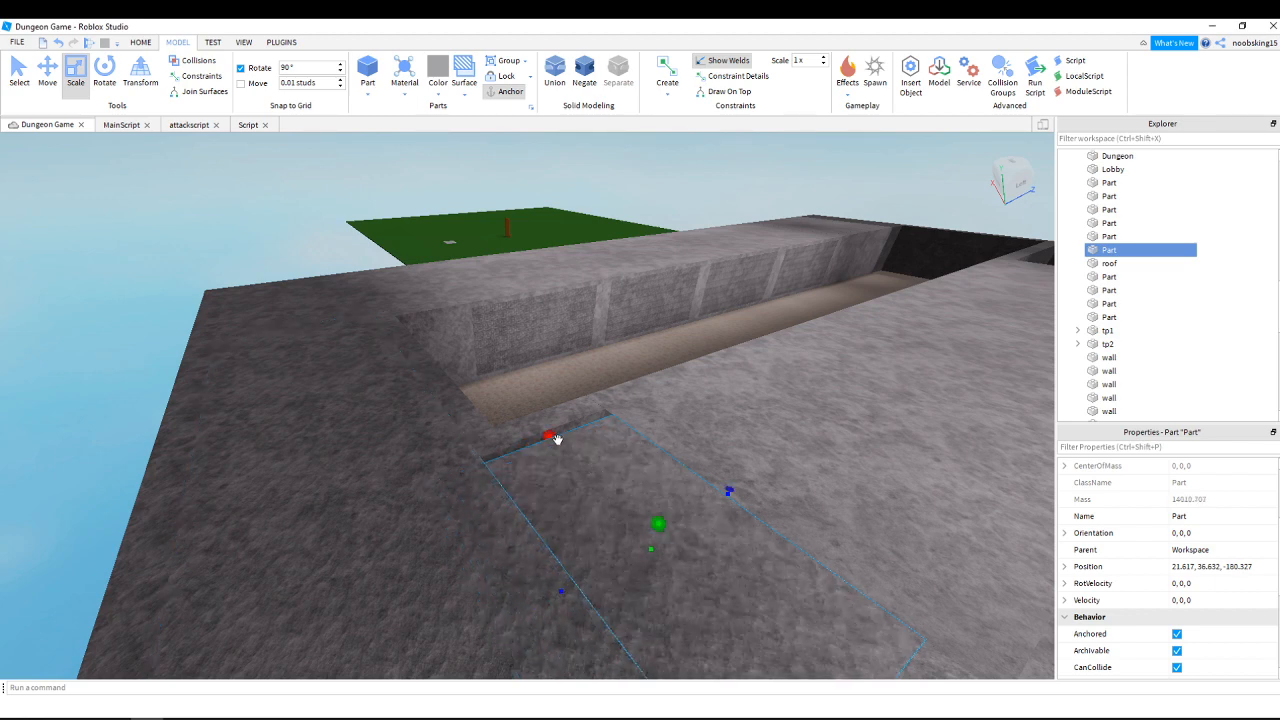
drag(557, 439, 551, 438)
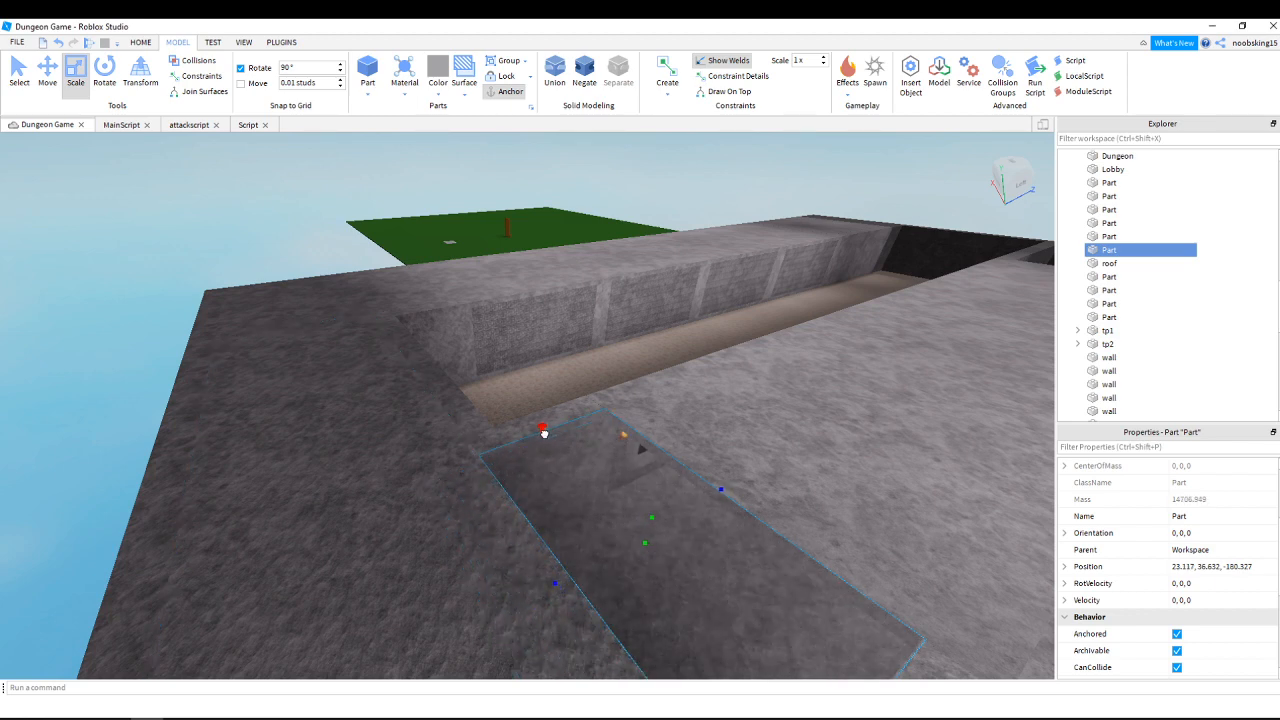
drag(543, 433, 541, 431)
Go through the dividing wall and outer walls of the large open rooms and set them to anchored.
right_drag(668, 456, 660, 464)
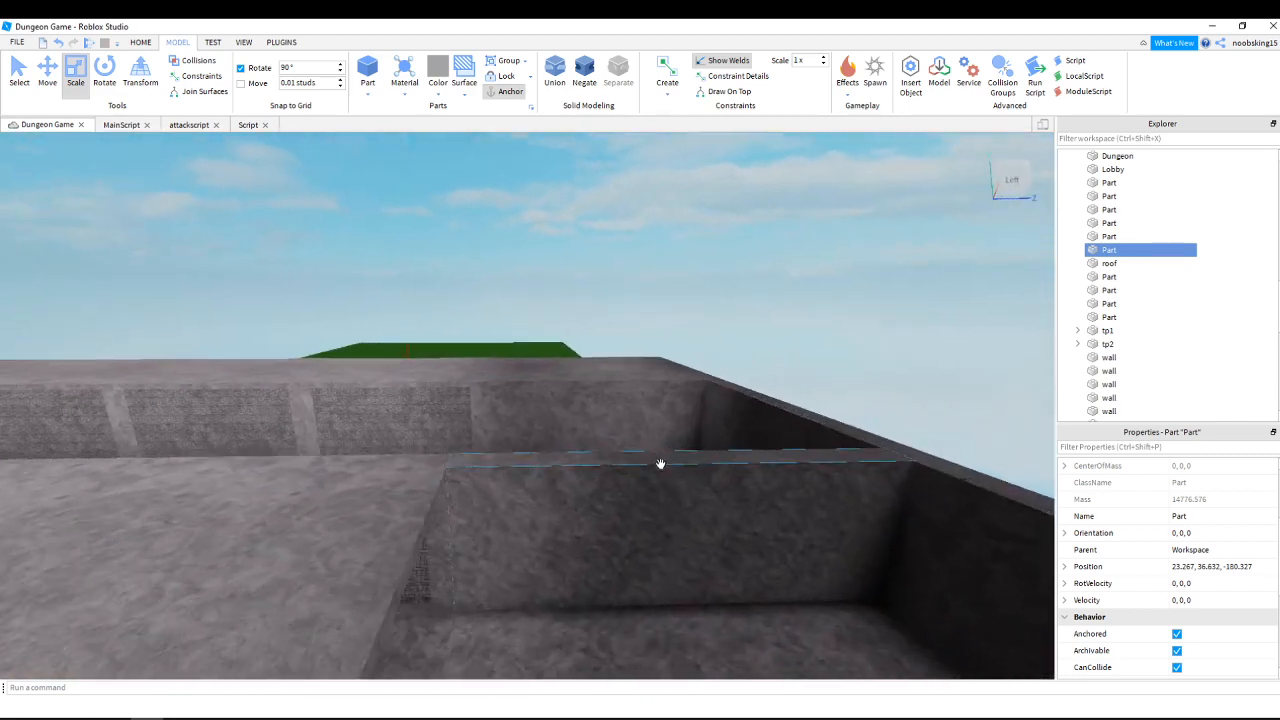
click(1178, 638)
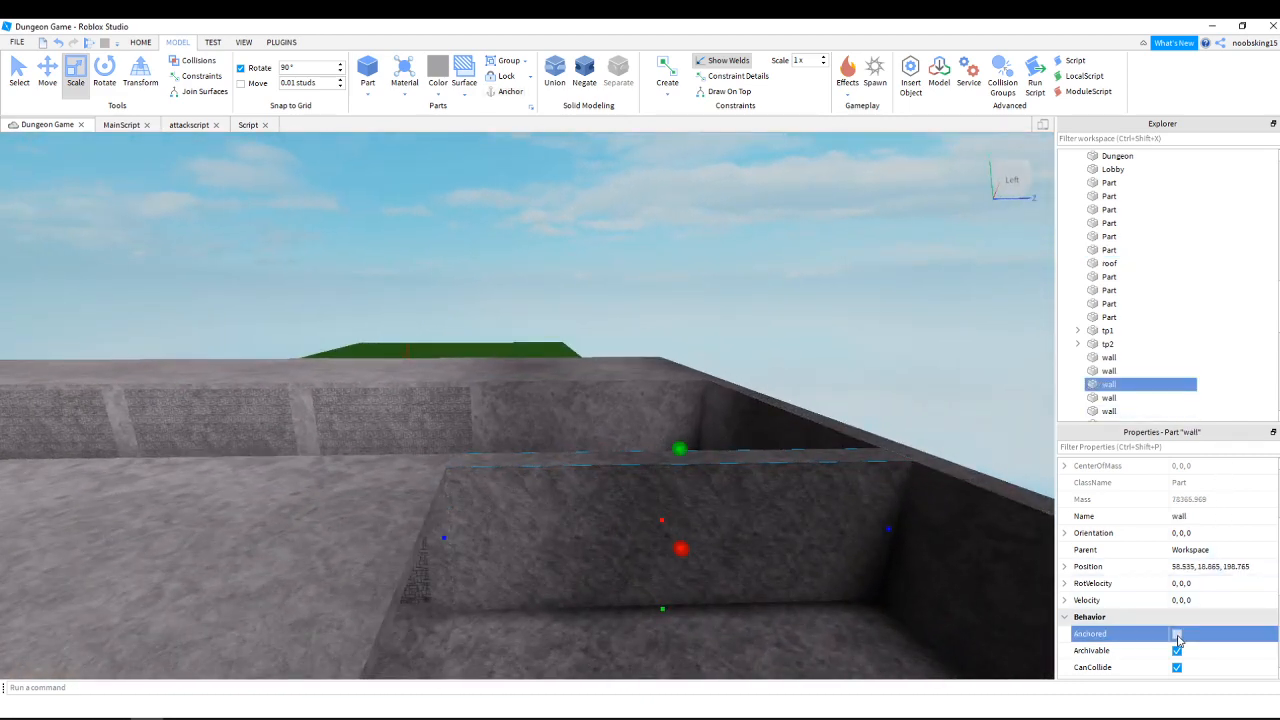
click(759, 424)
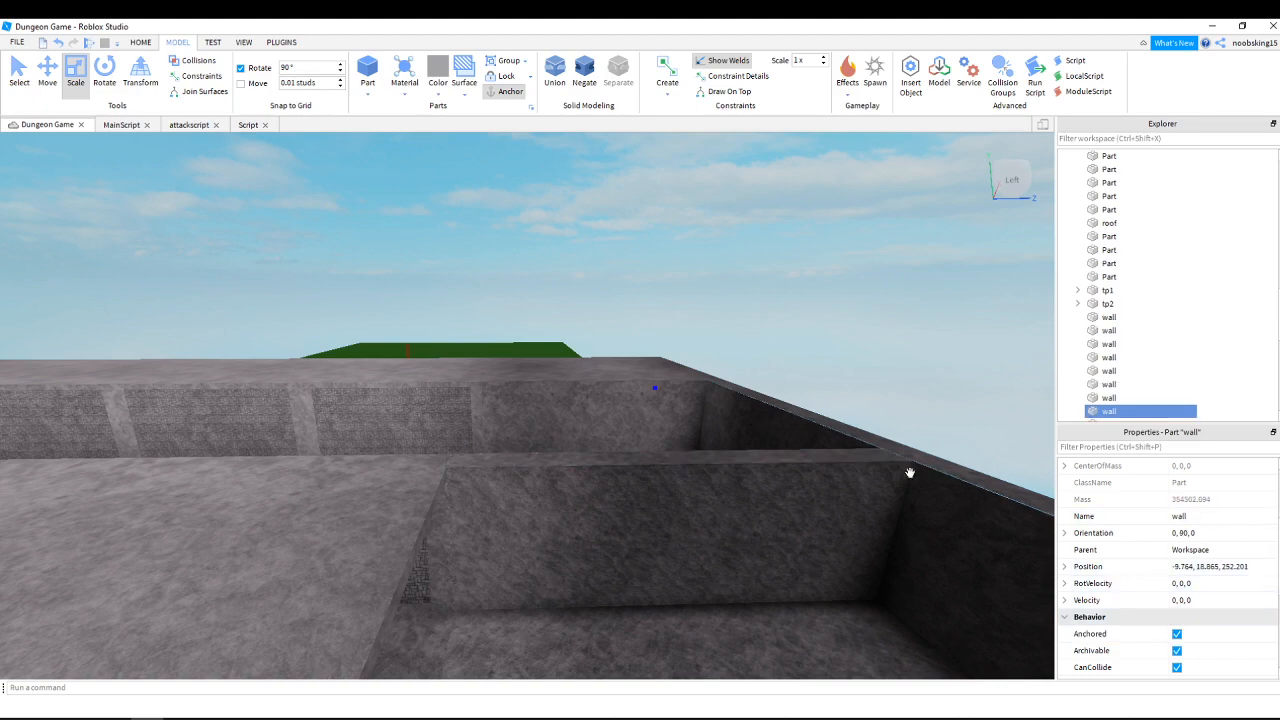
right_drag(976, 487, 867, 454)
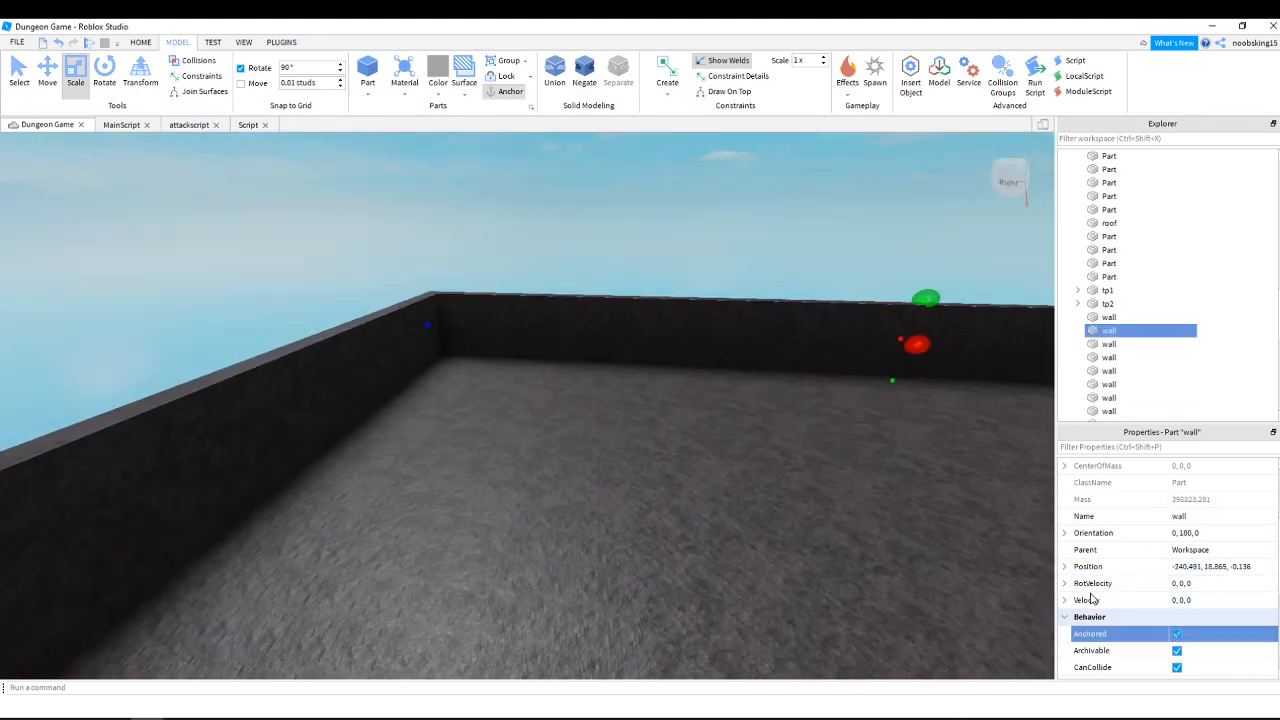
right_drag(877, 523, 877, 523)
Anchor the large rooms' floor parts and widen the rotated one to close the gap along its adjoining wall.
click(703, 354)
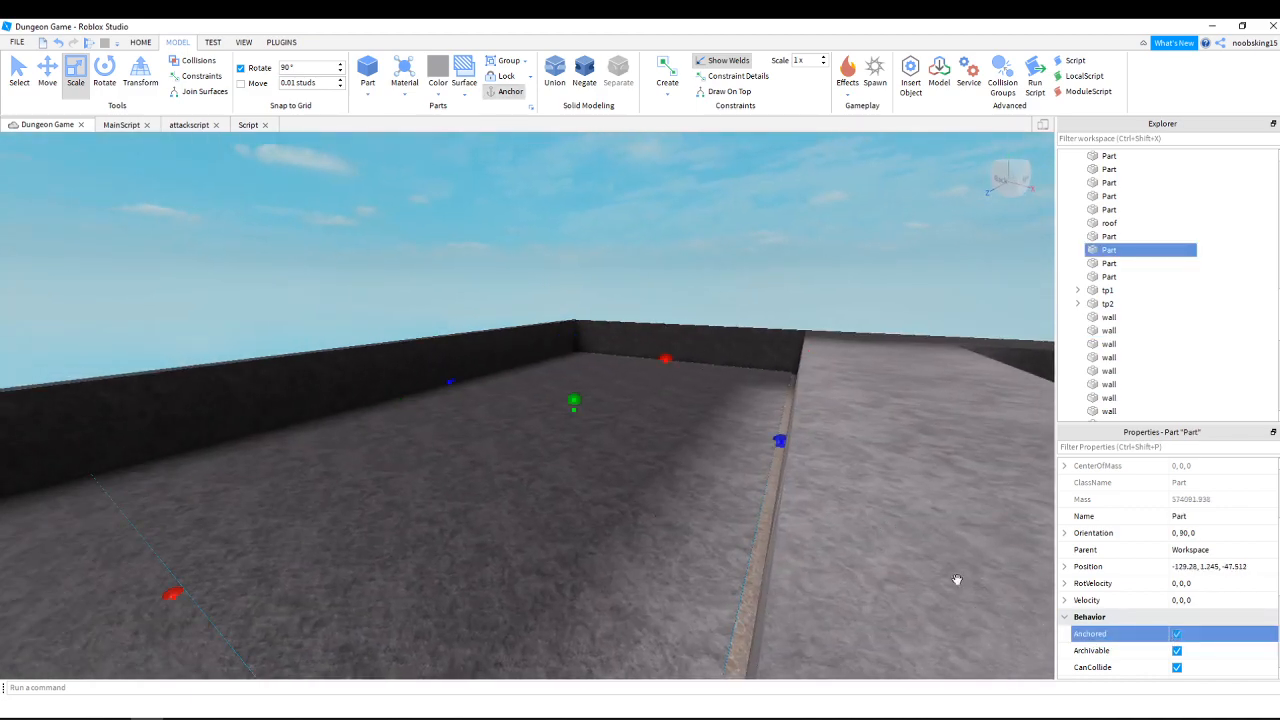
right_drag(763, 514, 715, 460)
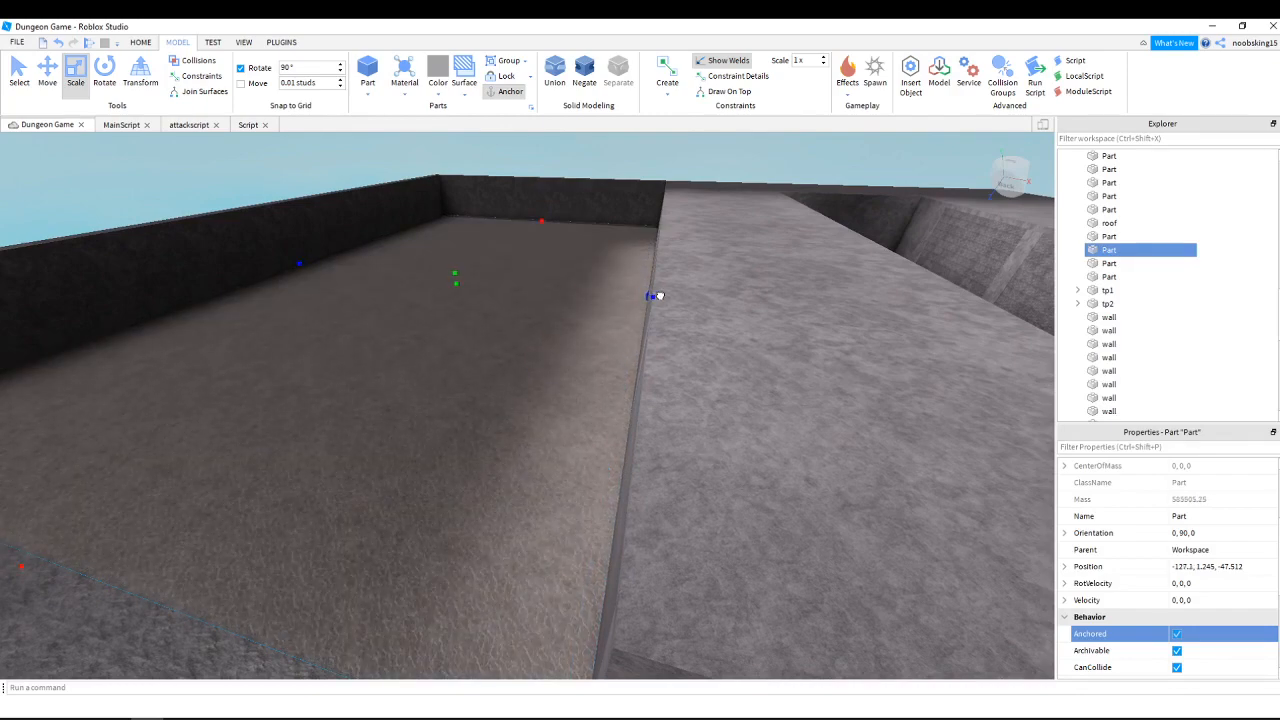
right_drag(649, 334, 636, 331)
click(636, 331)
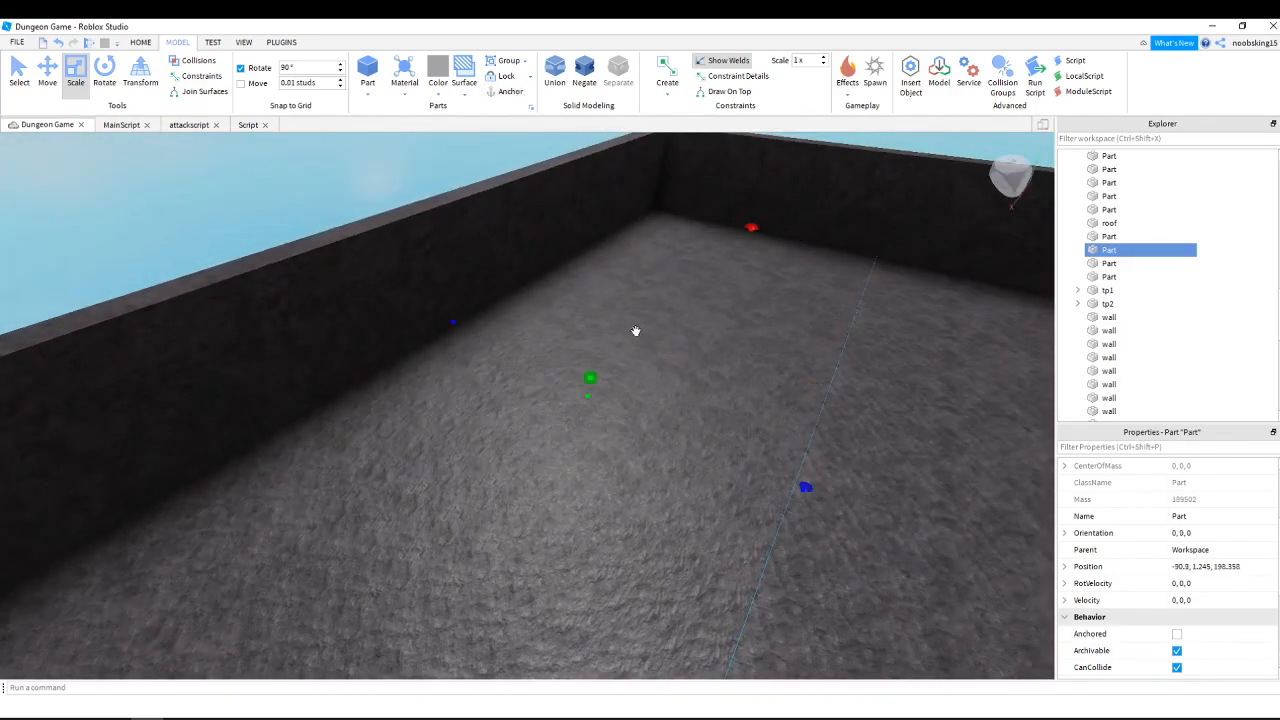
right_drag(842, 473, 866, 436)
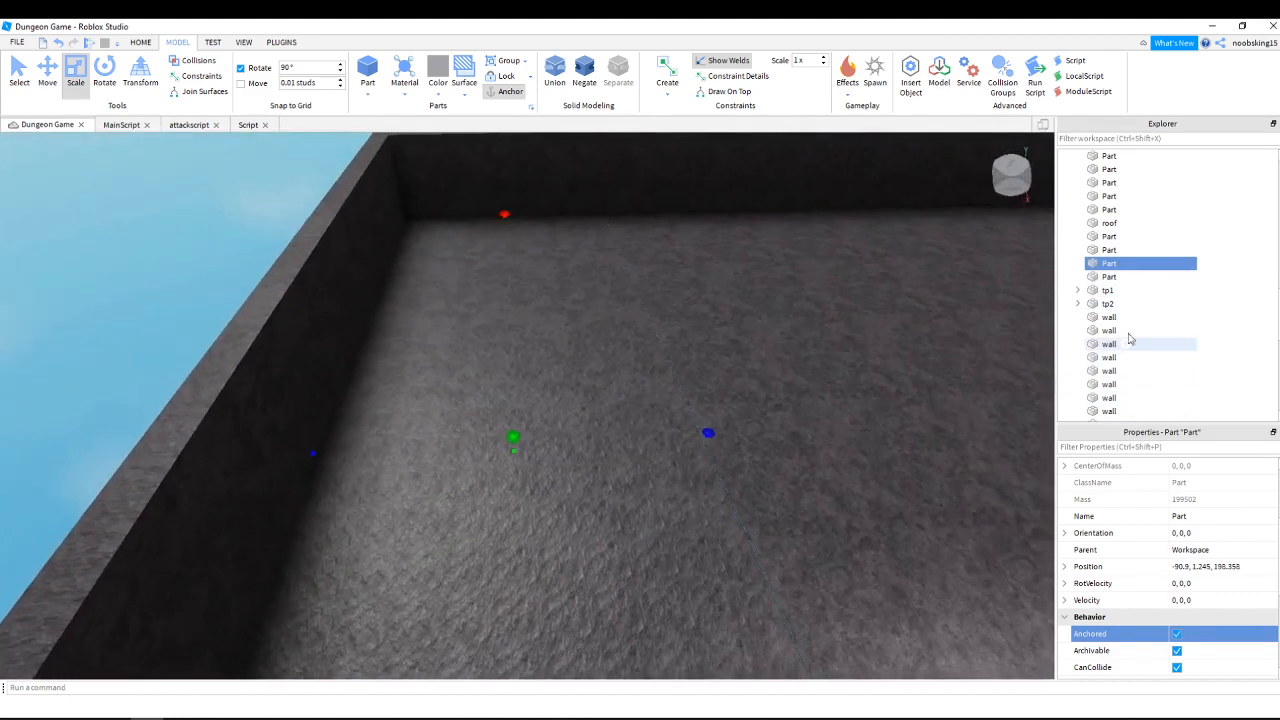
Duplicate the unrotated large-room floor part and raise the copy to the wall tops as a roof, at a Y position of about 36.72.
right_click(1162, 265)
click(1167, 313)
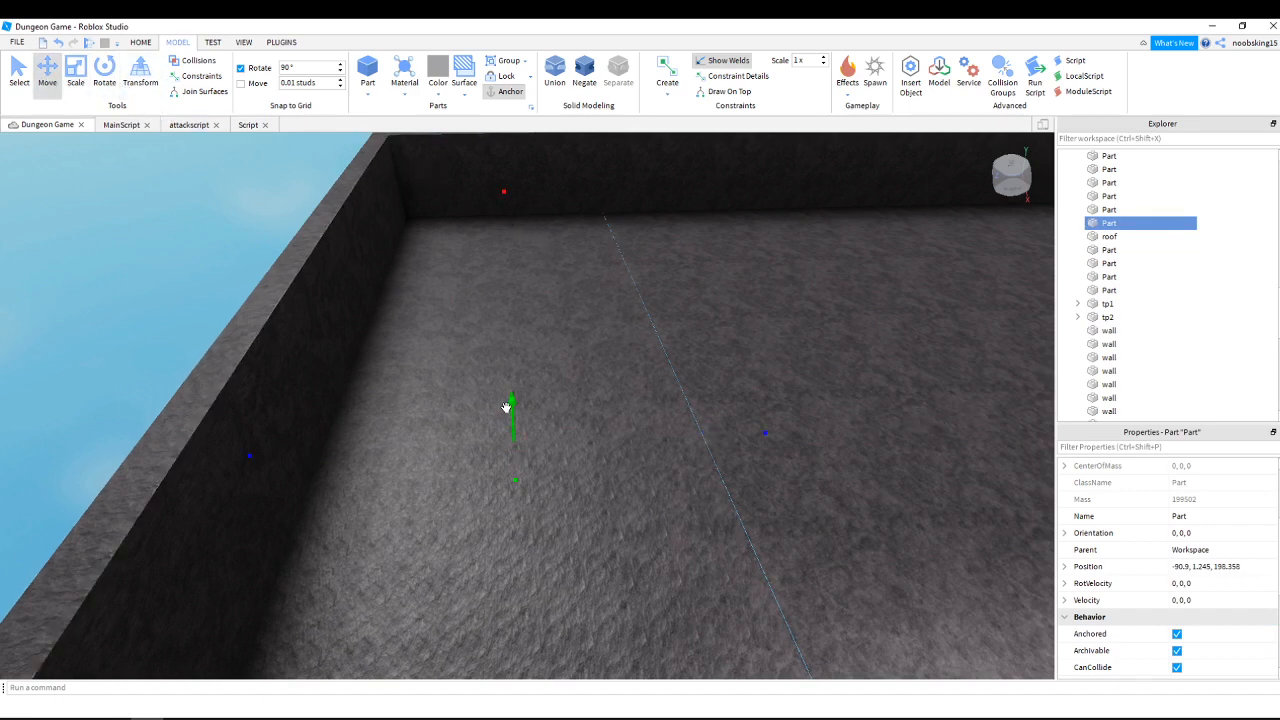
drag(506, 406, 594, 320)
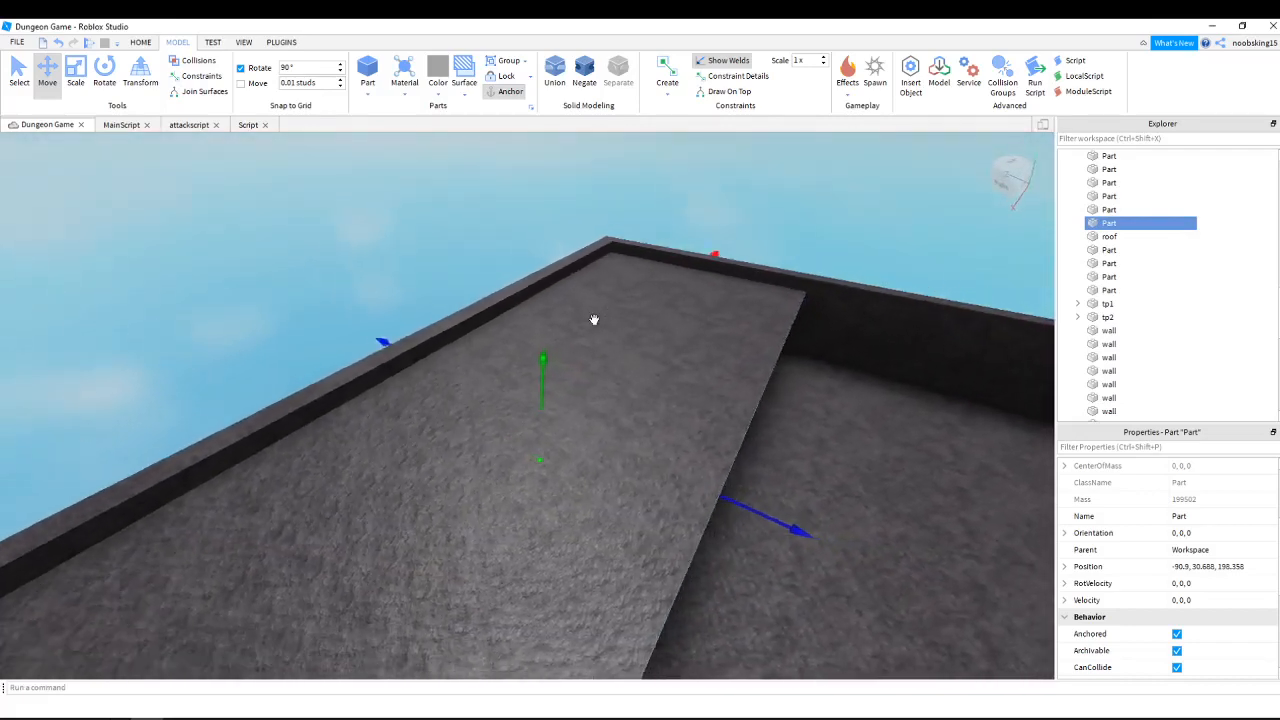
right_drag(594, 320, 594, 320)
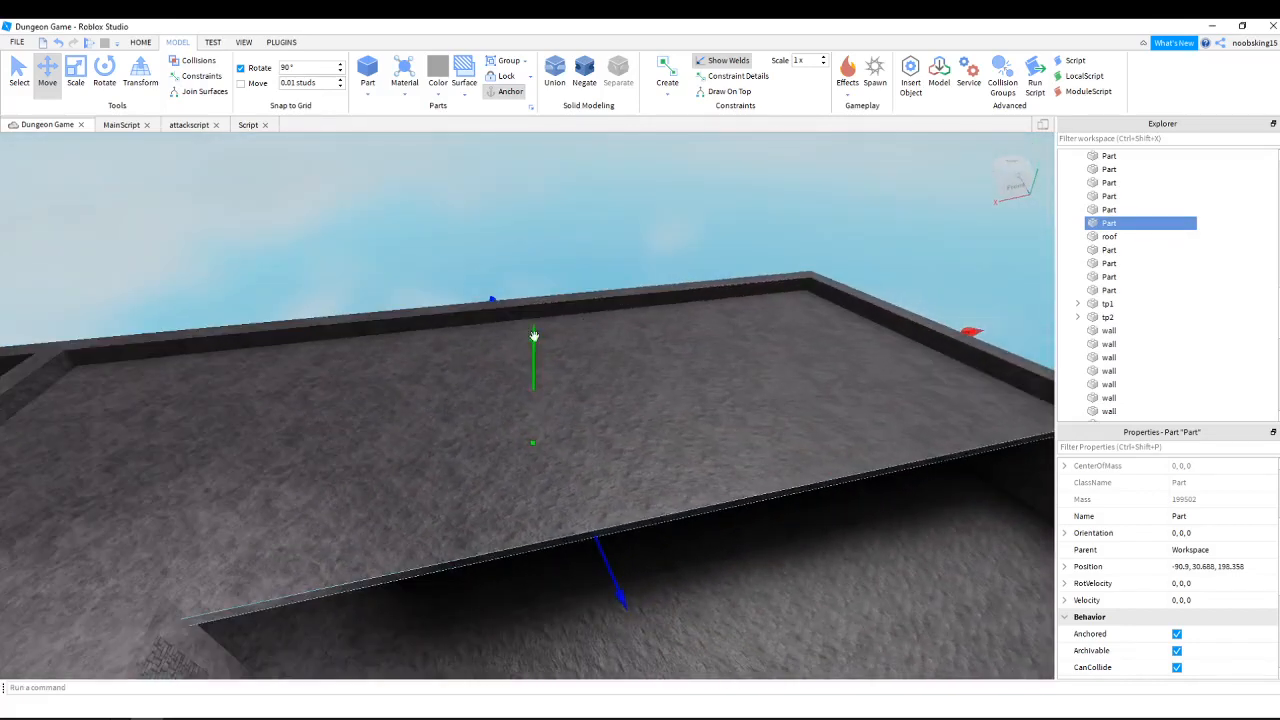
drag(534, 335, 534, 316)
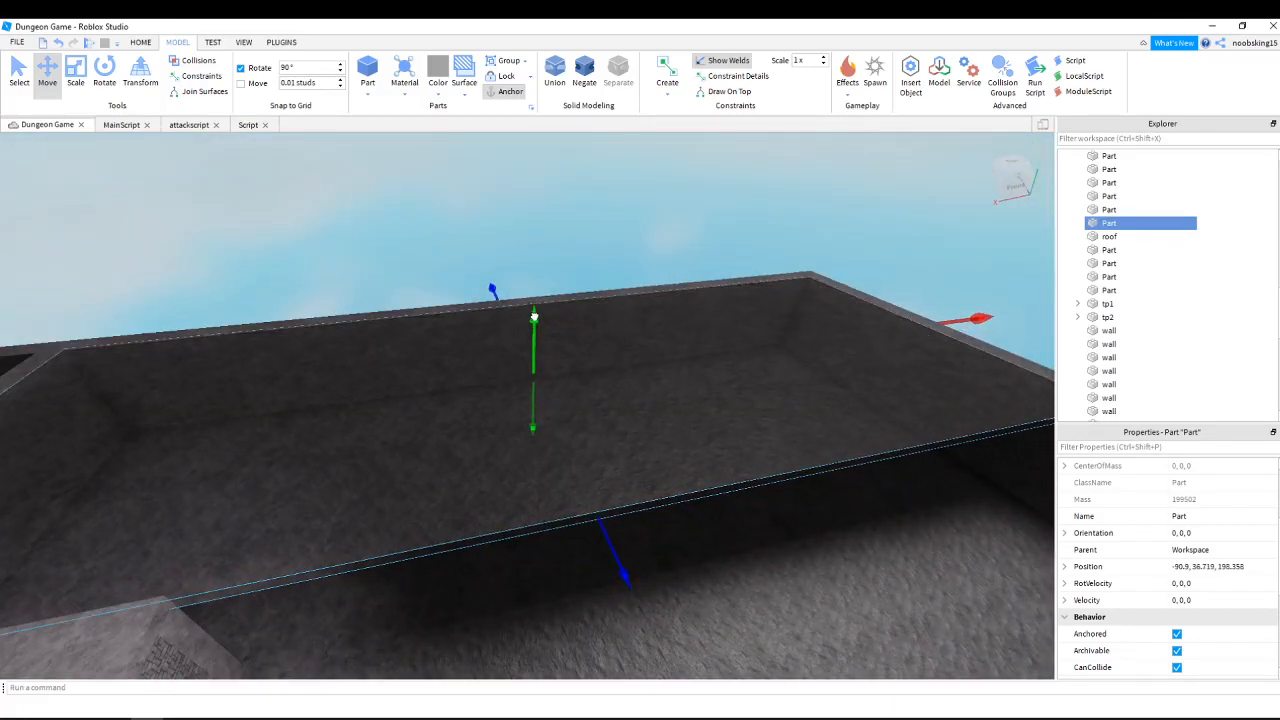
Duplicate the rotated large-room floor part and raise the copy to the wall tops as a roof, at a Y position of about 36.94.
right_drag(689, 417, 689, 417)
click(669, 408)
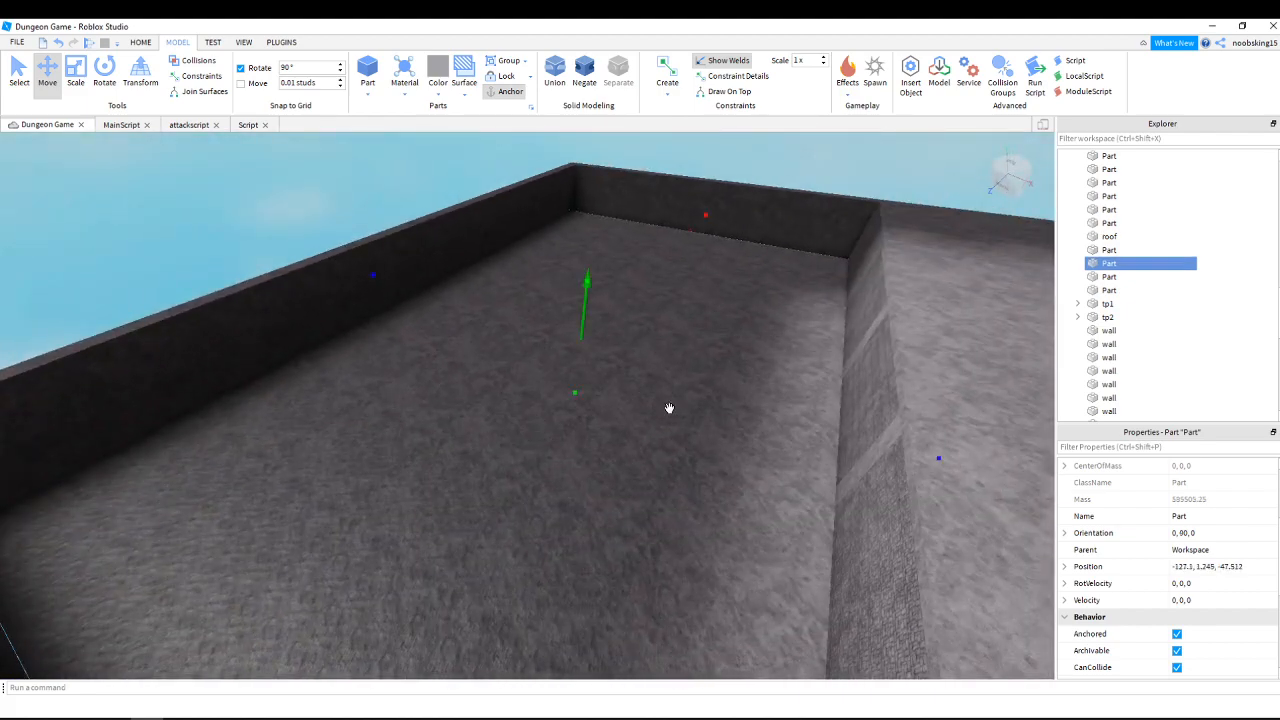
right_click(1170, 265)
click(1160, 326)
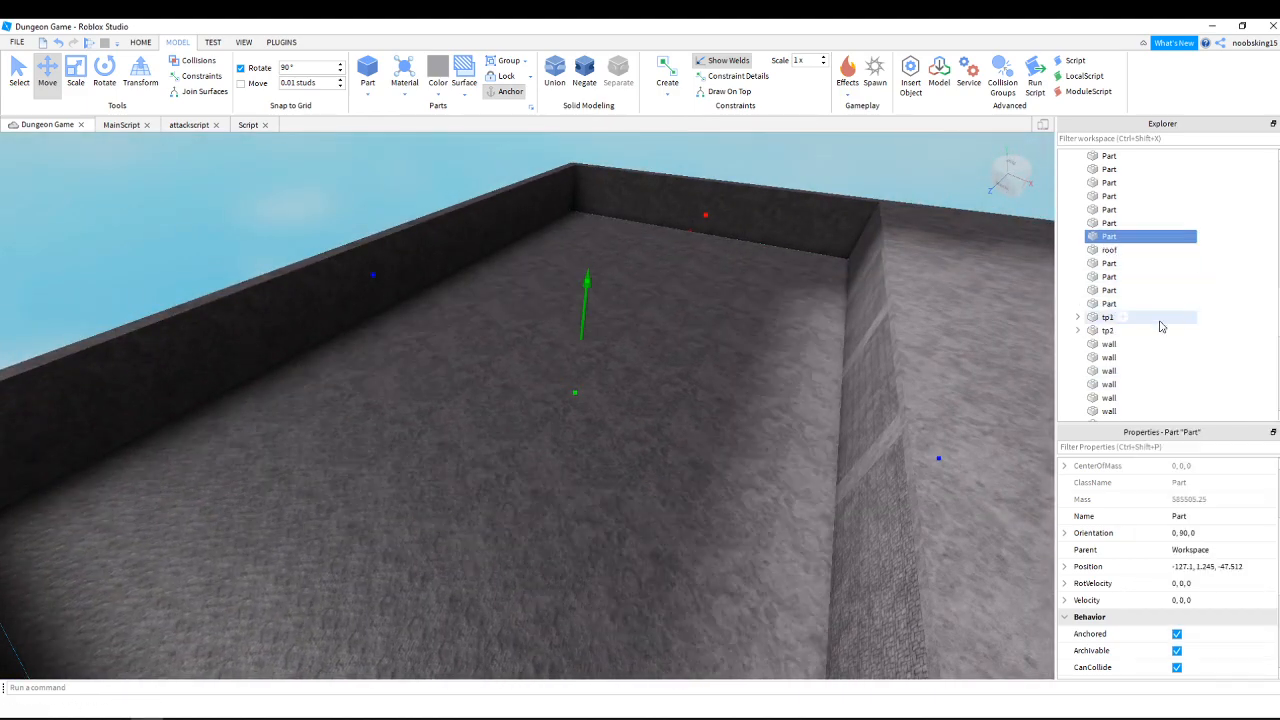
drag(588, 288, 608, 211)
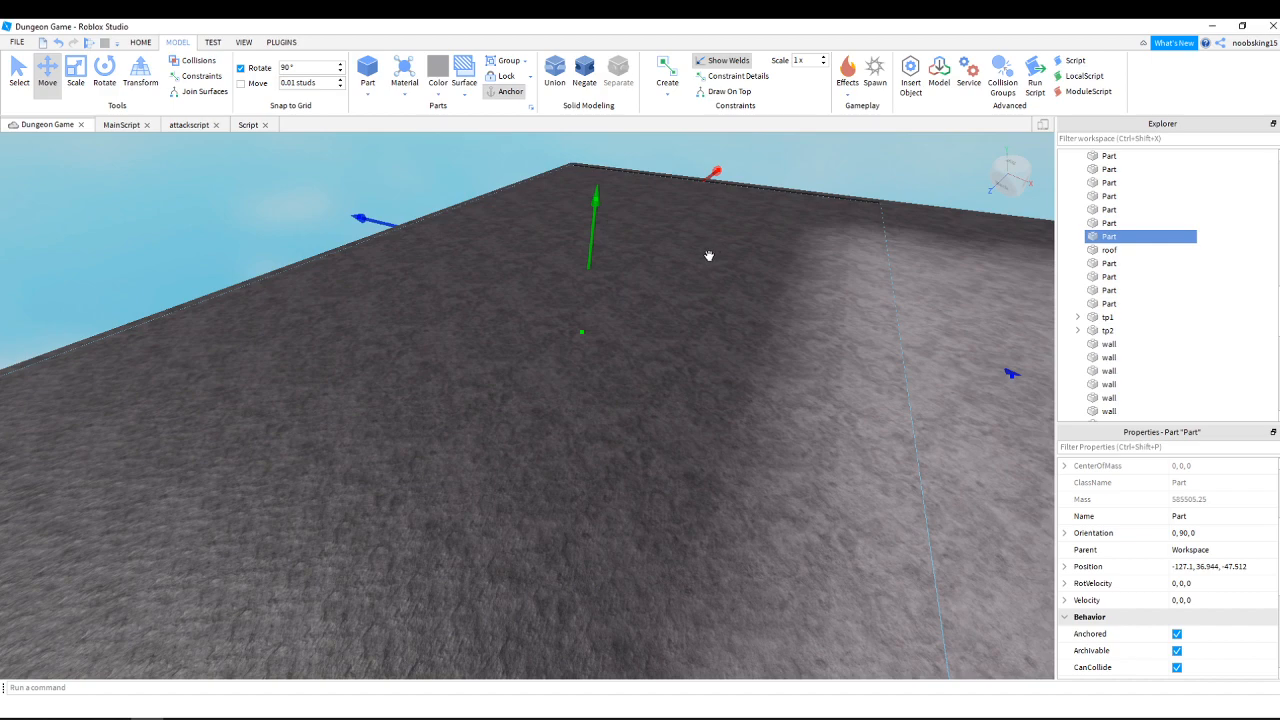
Locate a torch on the corridor's inner brick wall within the dungeonmodel and duplicate it.
right_drag(708, 255, 694, 257)
key(w)
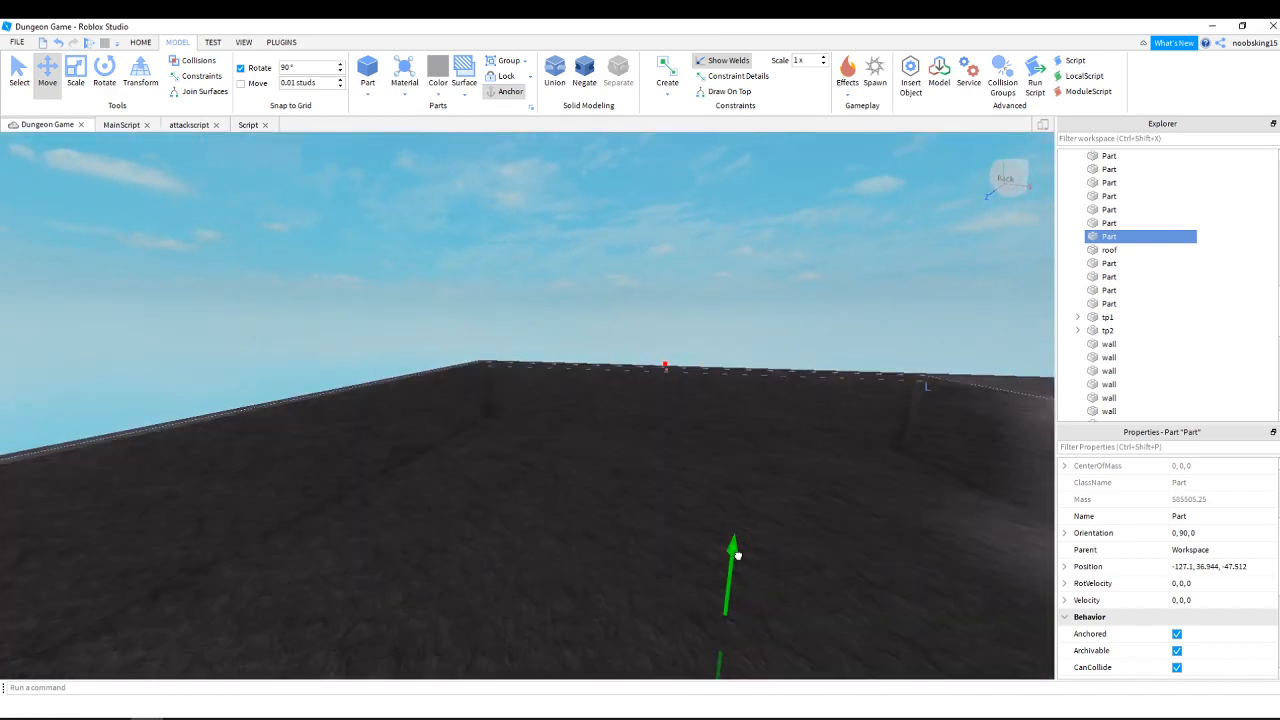
drag(737, 553, 737, 552)
click(677, 330)
right_drag(648, 380, 648, 380)
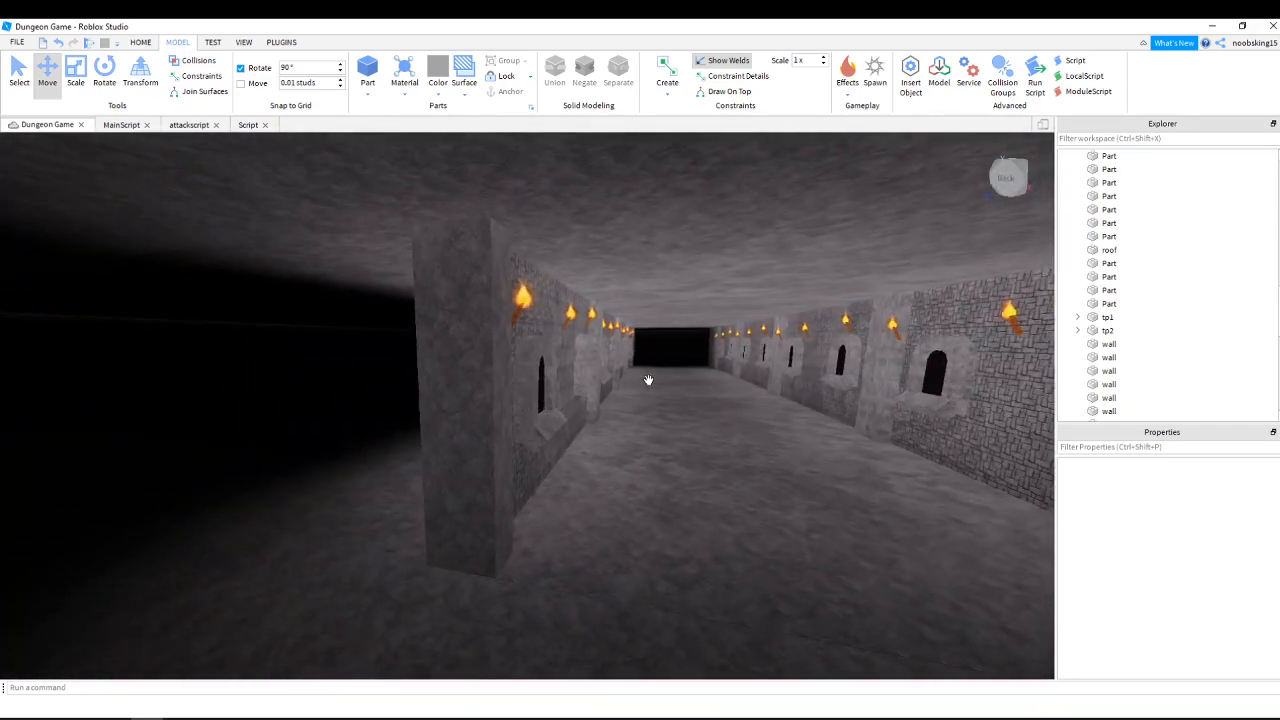
click(519, 303)
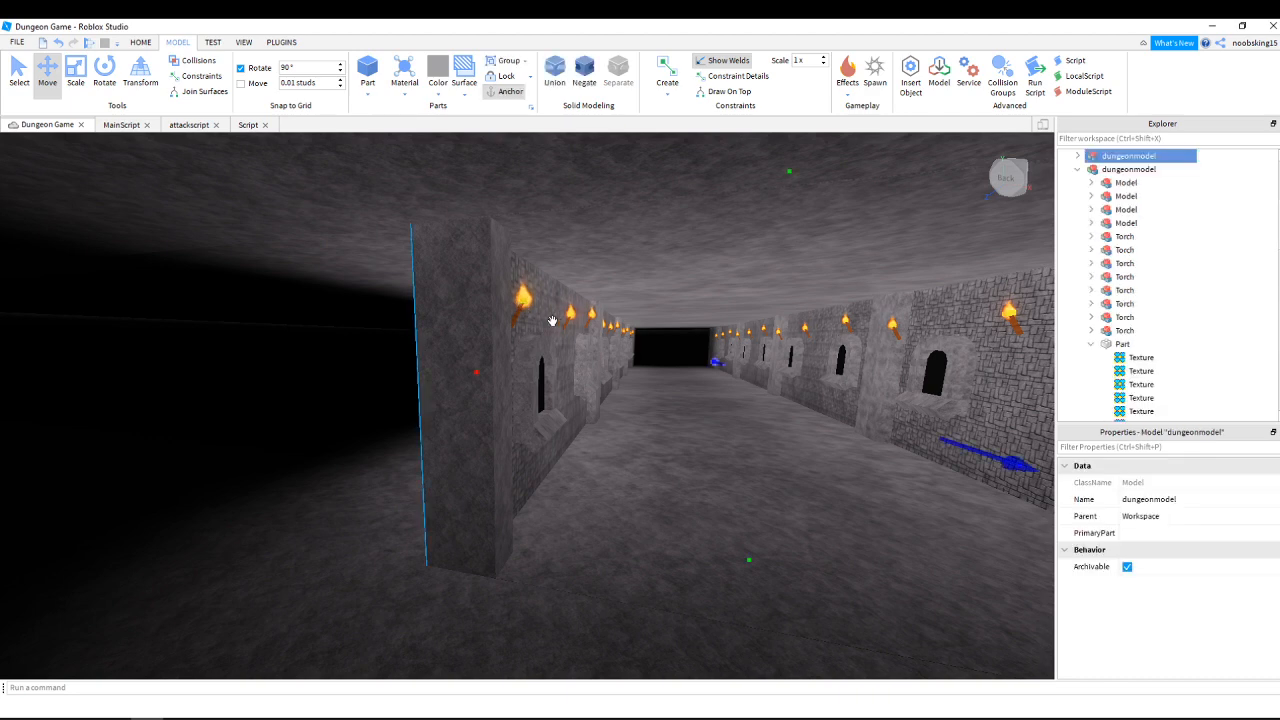
scroll(590, 340, up, 3)
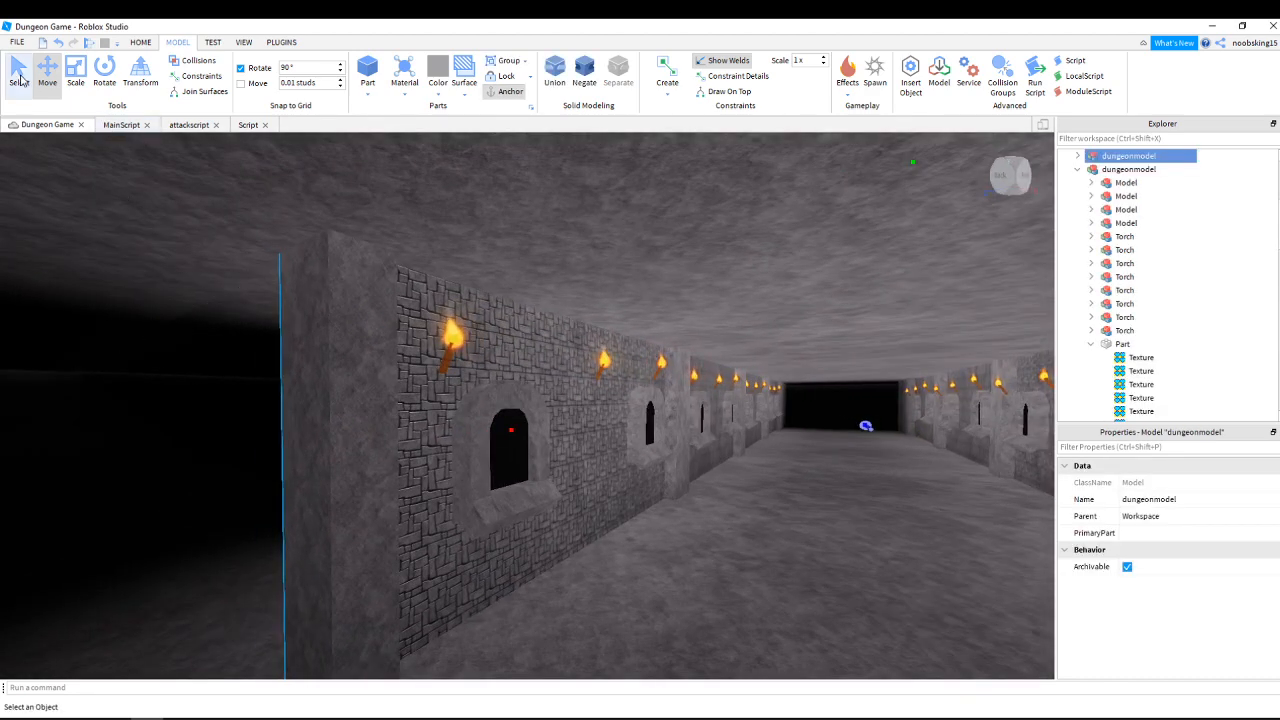
click(439, 353)
click(456, 353)
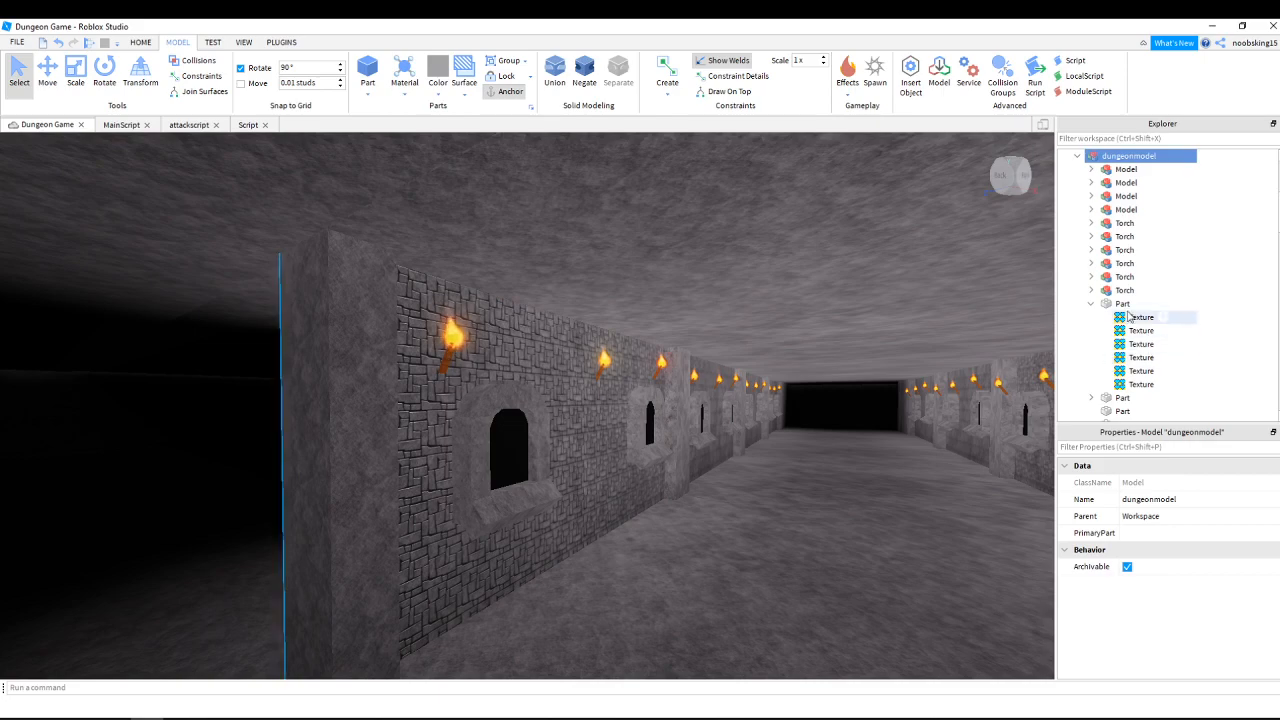
key(w)
right_drag(820, 405, 820, 405)
right_click(1168, 294)
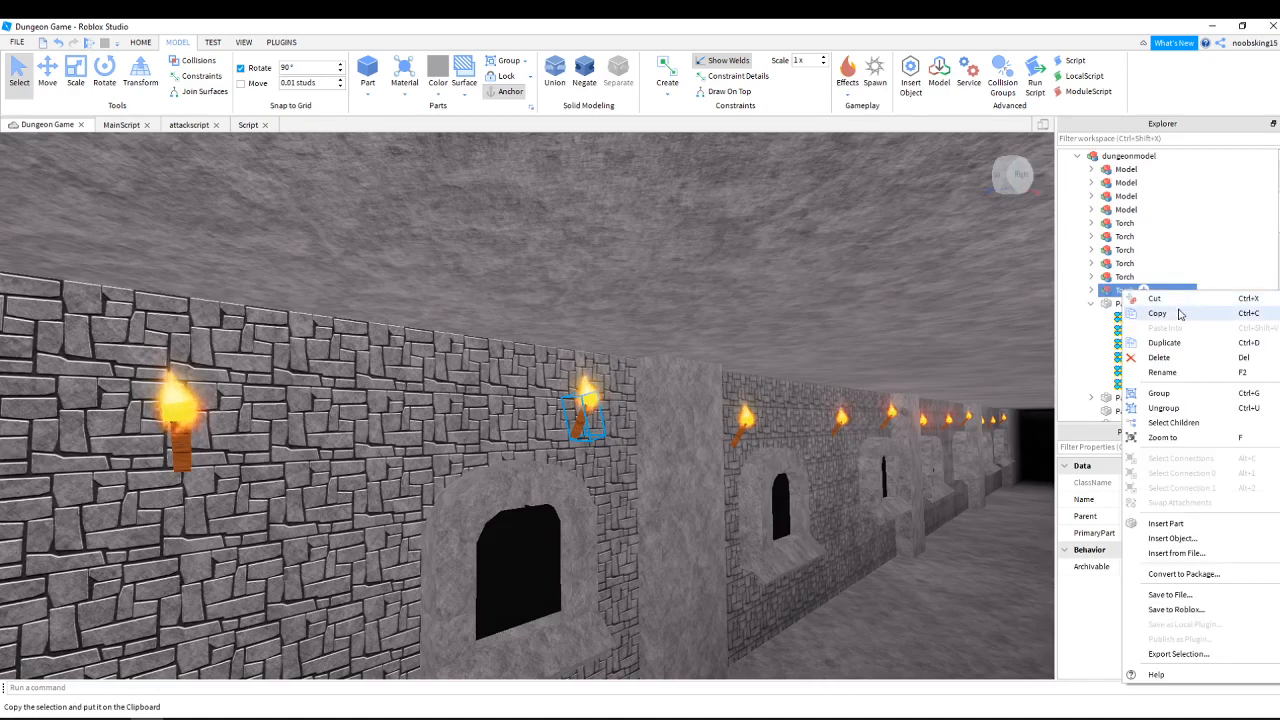
click(1164, 342)
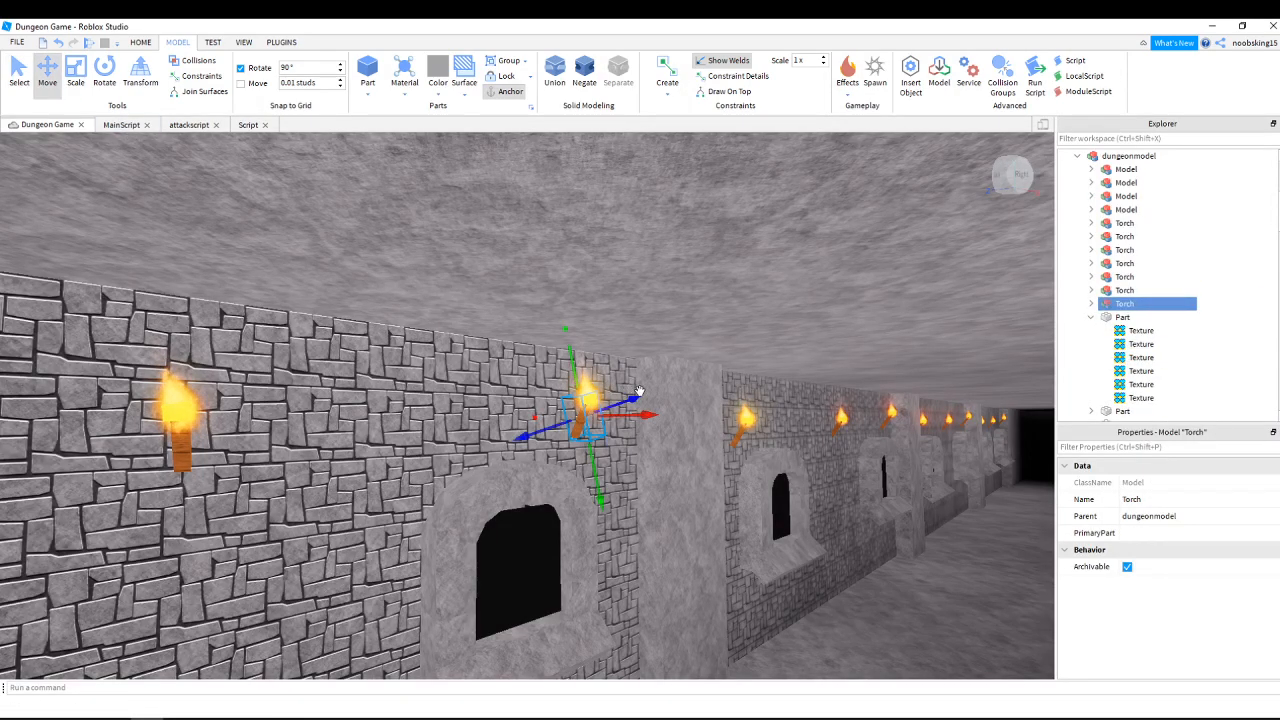
Move the duplicated torch through the corridor wall and set it against the brick face overlooking the large room.
right_drag(643, 443, 643, 443)
key(a)
drag(610, 366, 529, 370)
key(a)
right_drag(515, 404, 515, 404)
scroll(515, 404, up, 2)
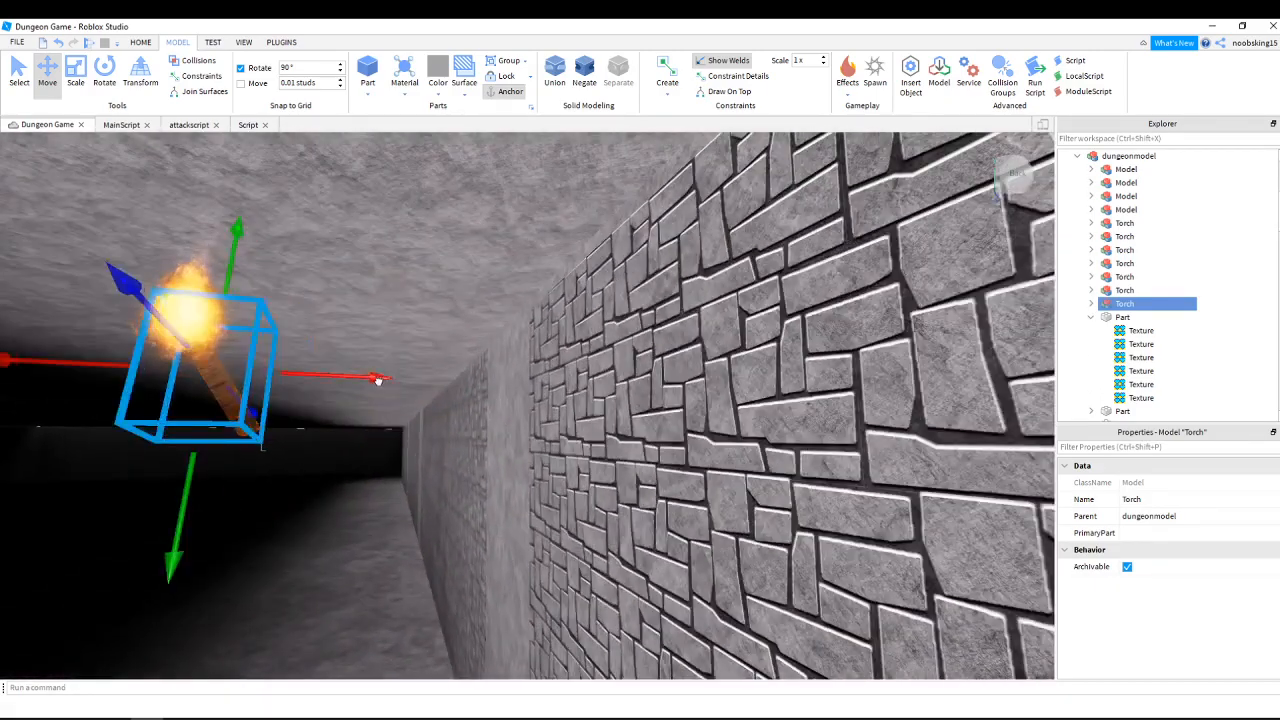
drag(377, 380, 624, 385)
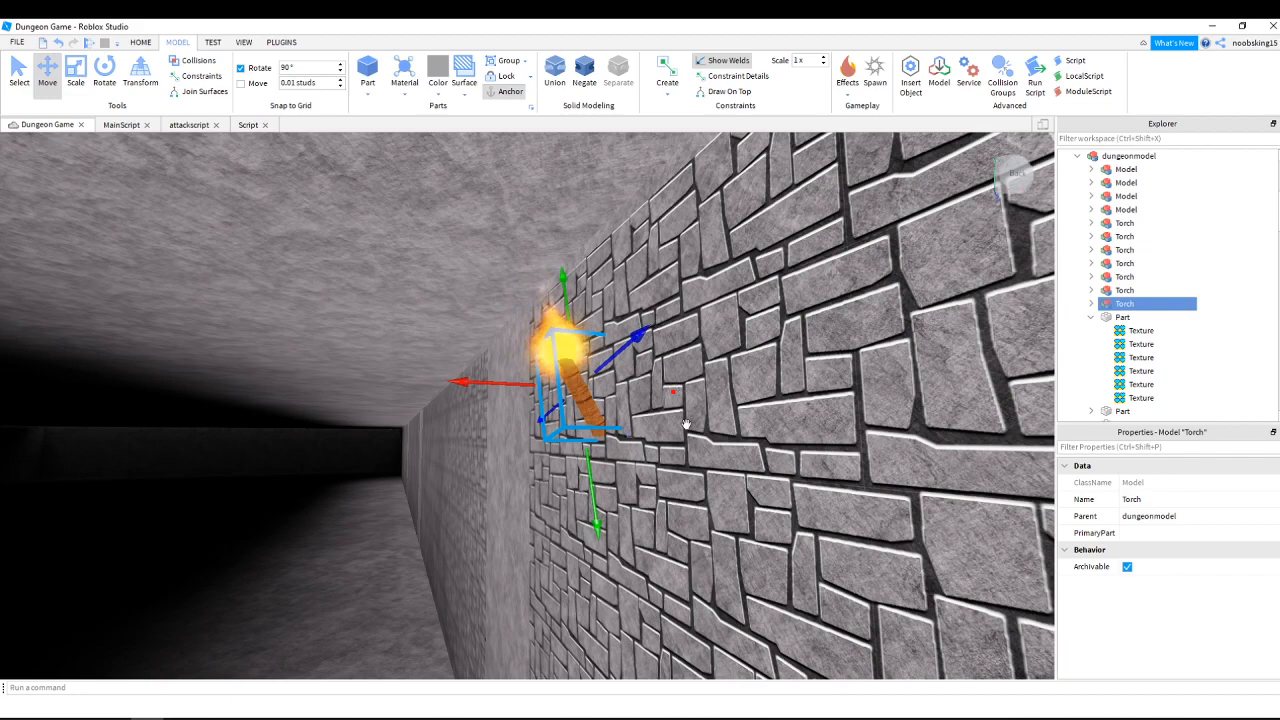
Raise the rotated large-room roof part well above the current wall tops.
right_drag(683, 461, 721, 470)
key(s)
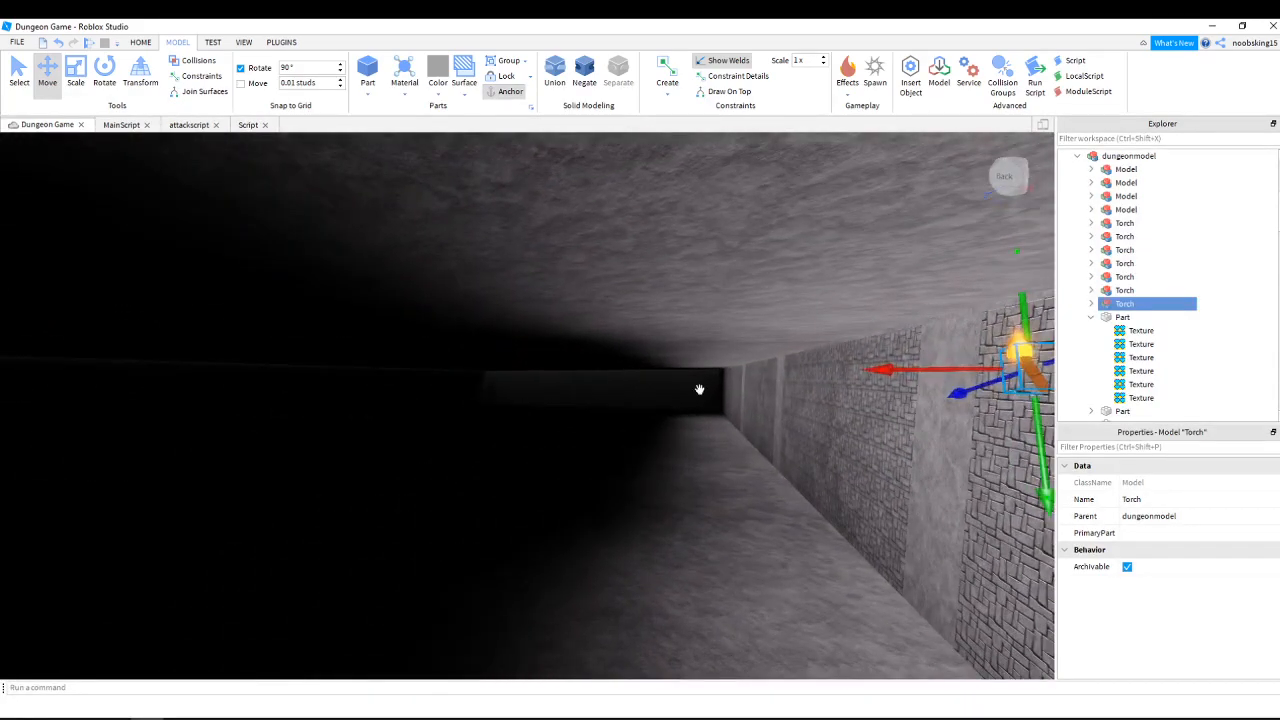
click(694, 344)
drag(525, 431, 506, 262)
Undo a trial lift of the large room's long outer wall and scale the wall taller toward the raised roof instead.
right_drag(658, 401, 667, 408)
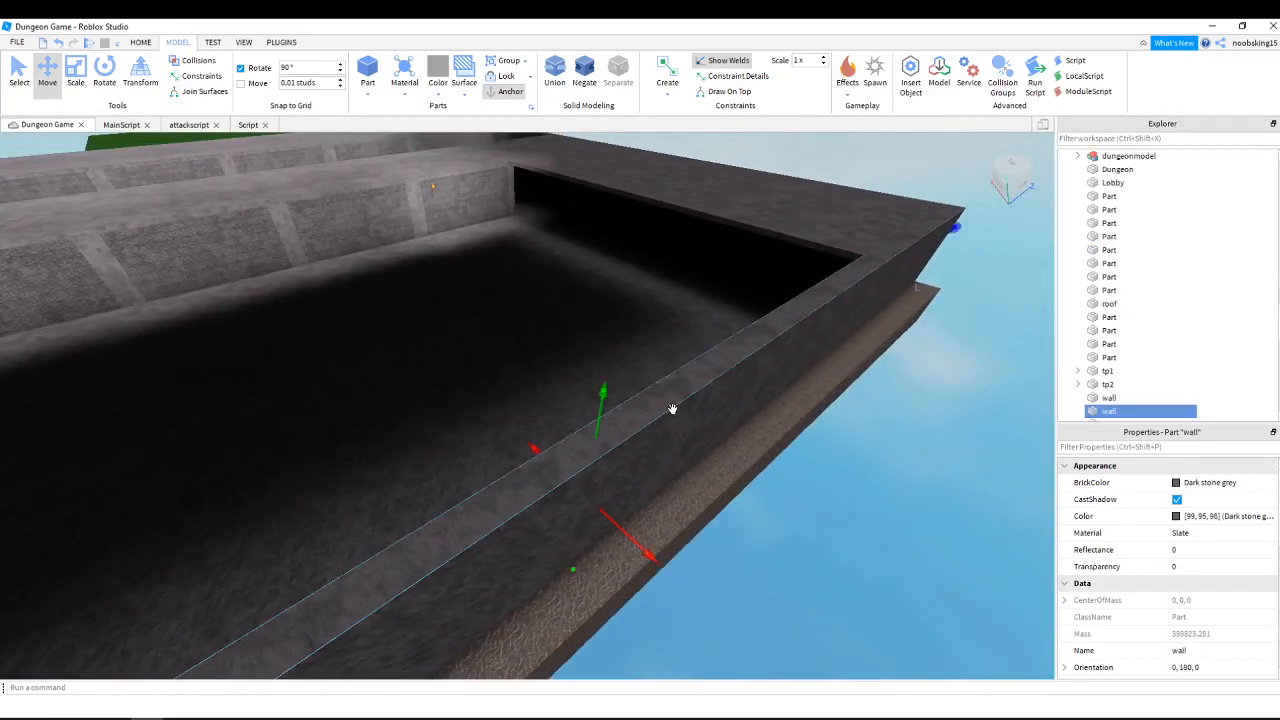
drag(600, 403, 630, 266)
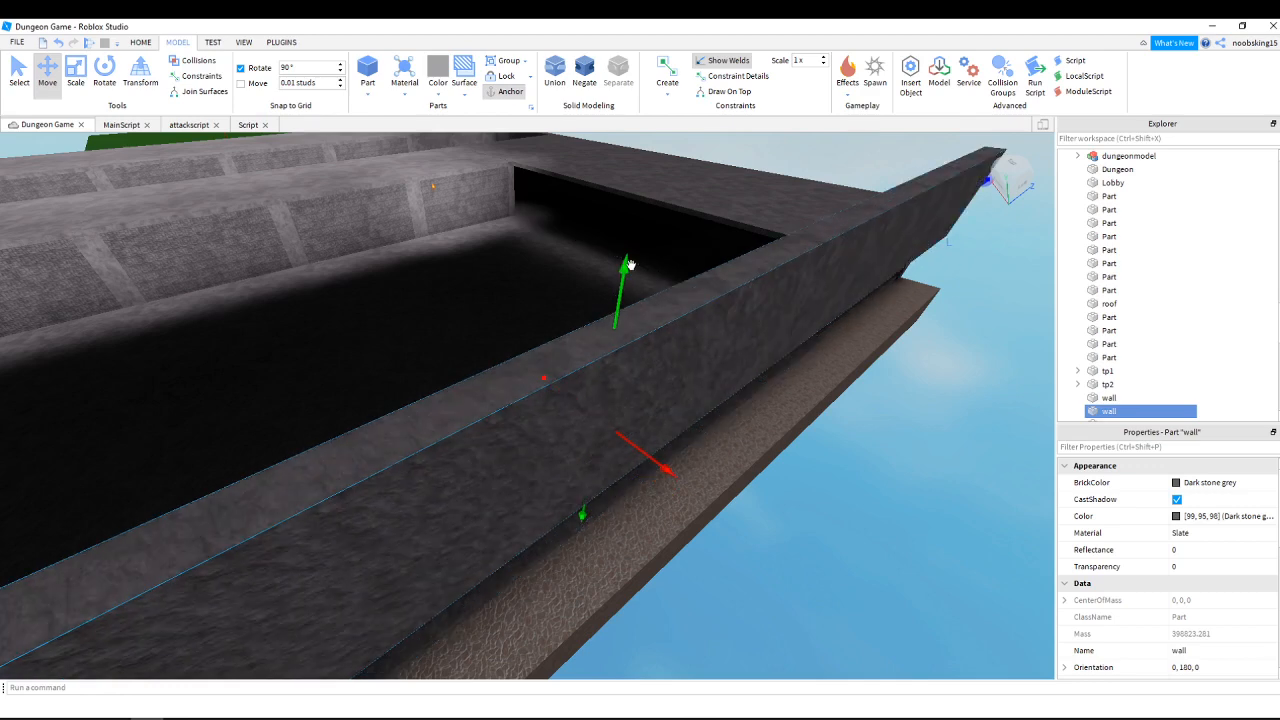
key(ctrl+z)
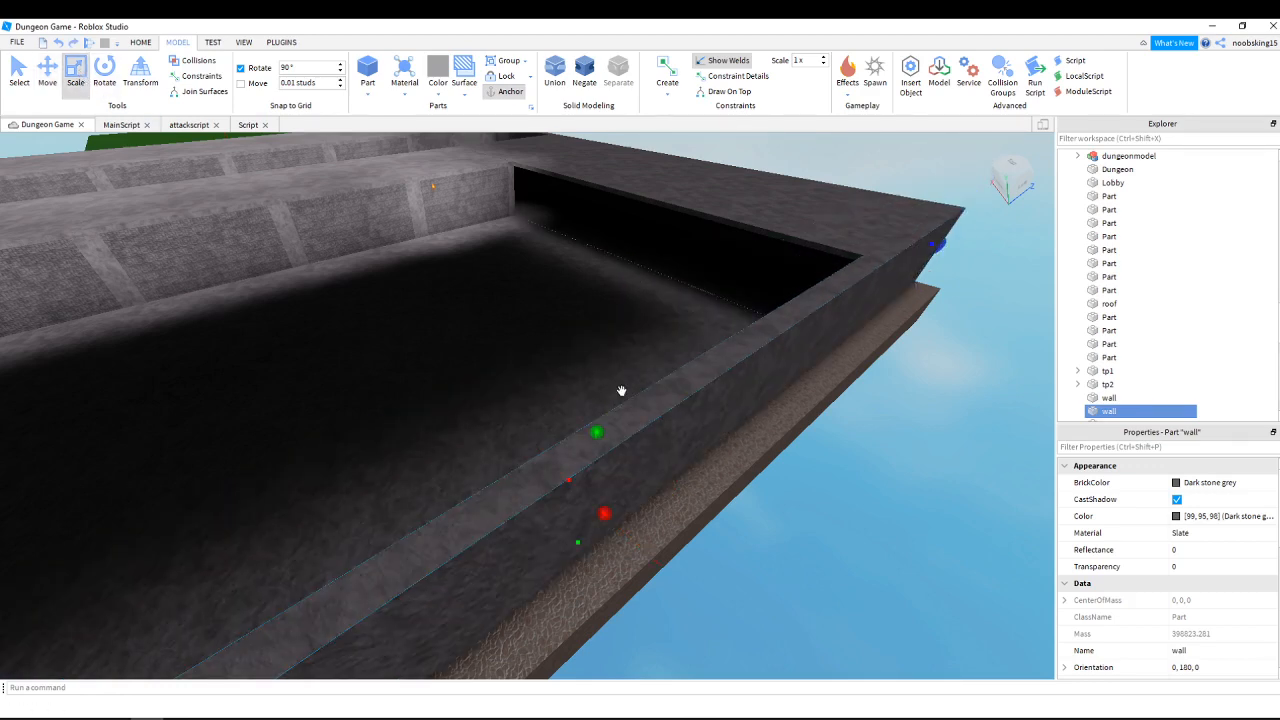
drag(603, 430, 601, 173)
key(d)
right_drag(750, 323, 751, 328)
drag(637, 358, 631, 286)
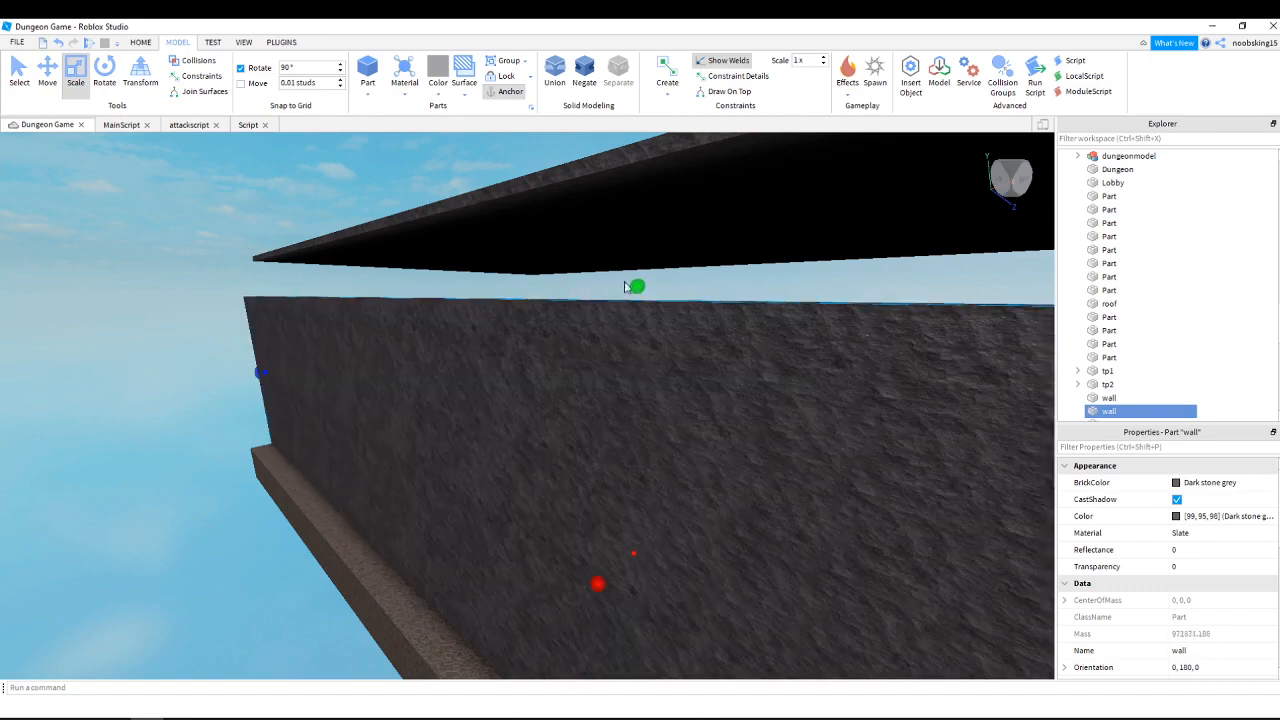
Raise the unrotated roof part to the level of the other roof and scale the adjoining outer wall up toward it.
right_drag(664, 445, 664, 445)
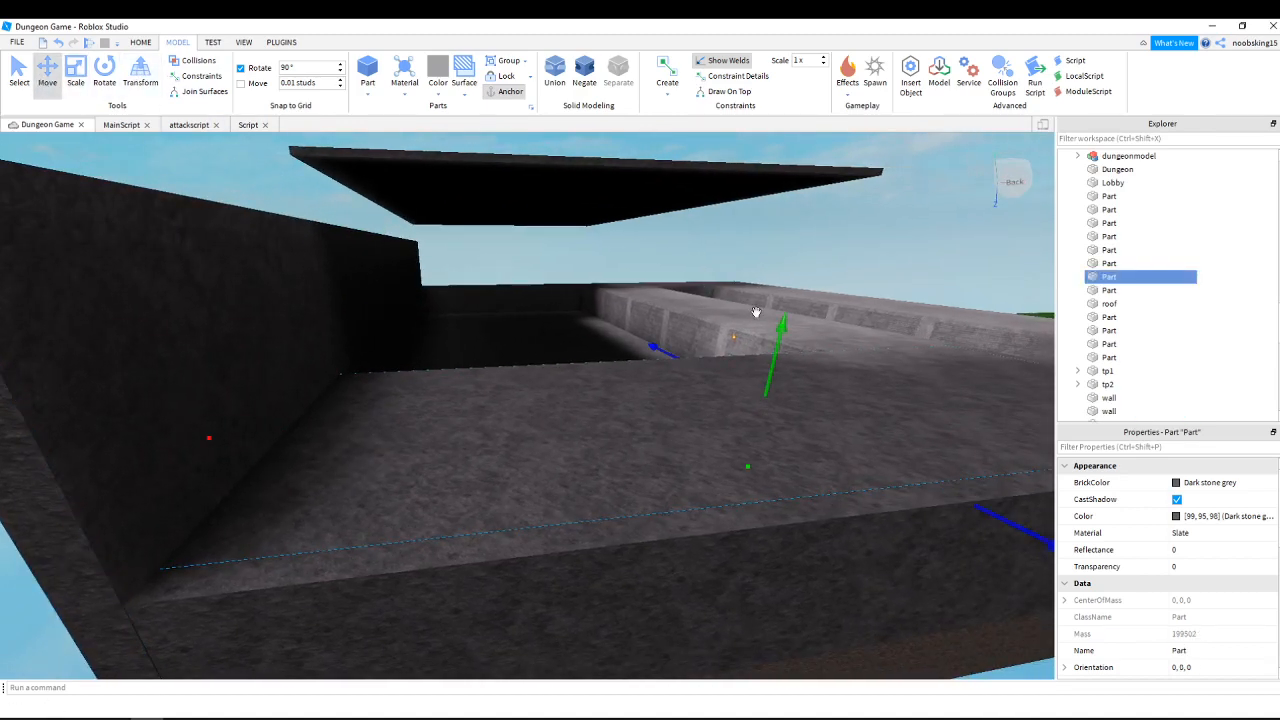
drag(756, 312, 740, 513)
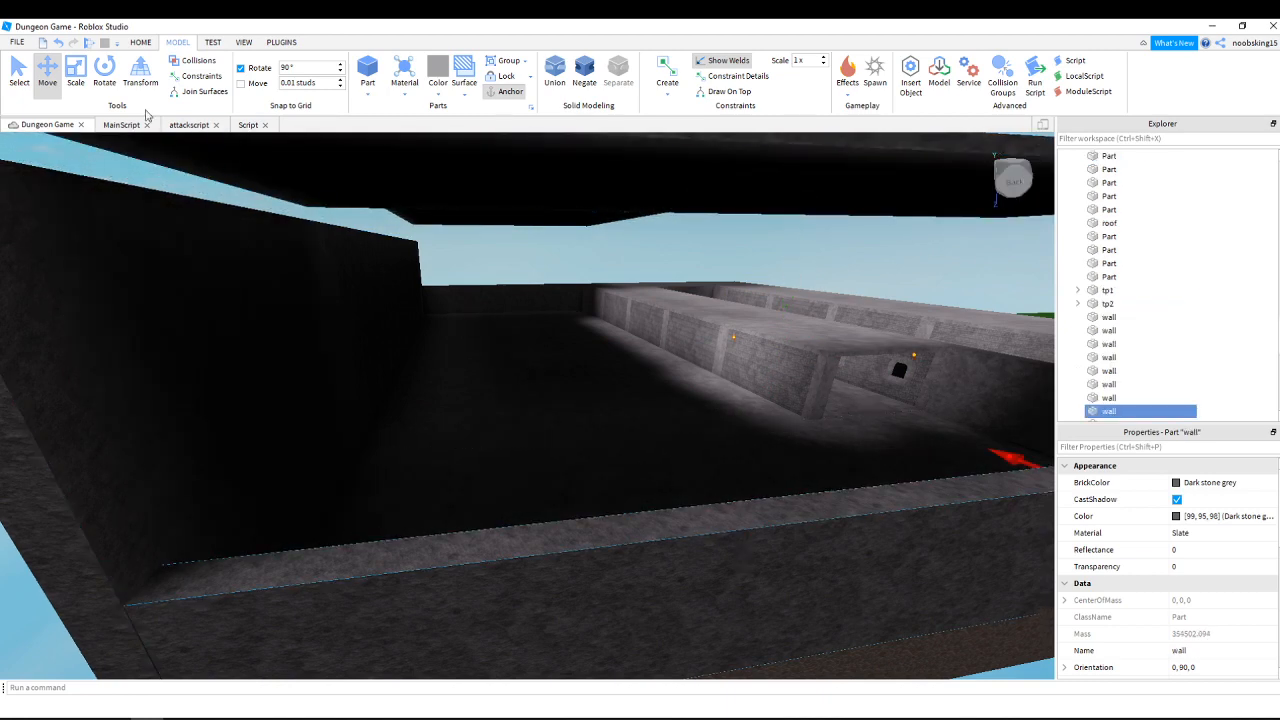
click(85, 77)
right_drag(580, 363, 580, 360)
drag(896, 367, 890, 228)
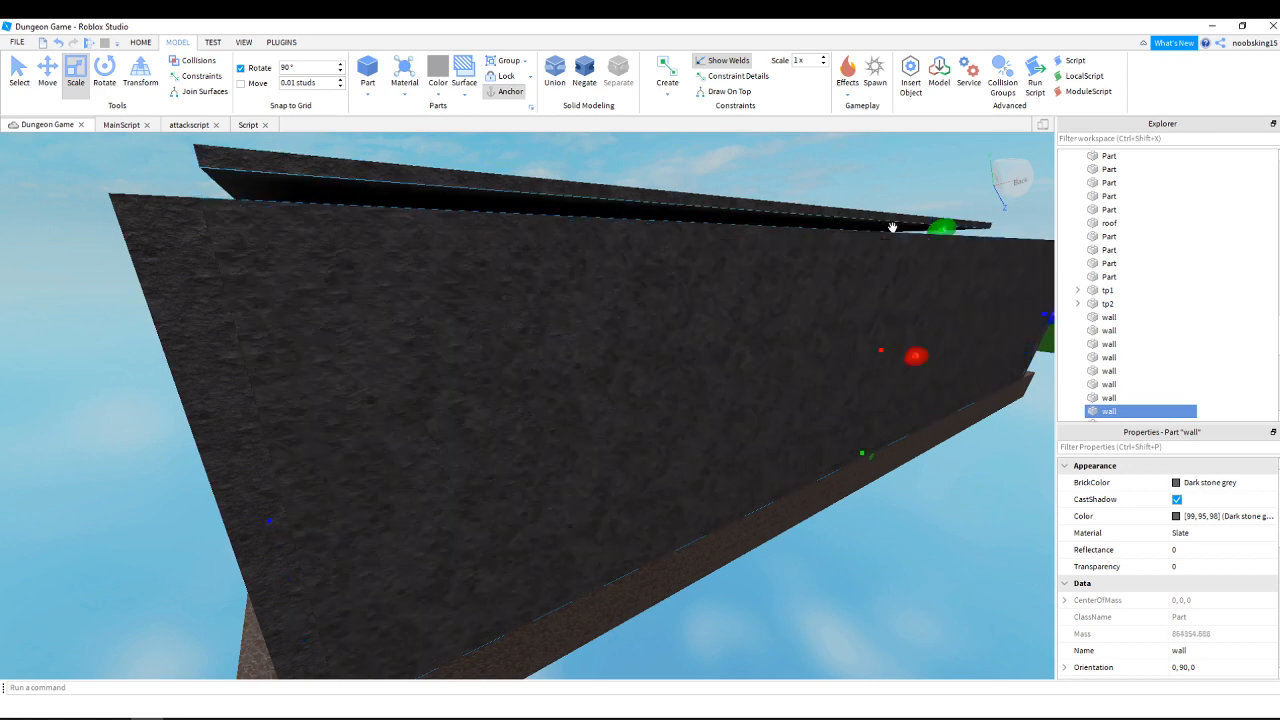
Select the unrotated wall inside the large rooms and scale its height up to the raised roof.
right_drag(860, 402, 860, 402)
key(w)
key(d)
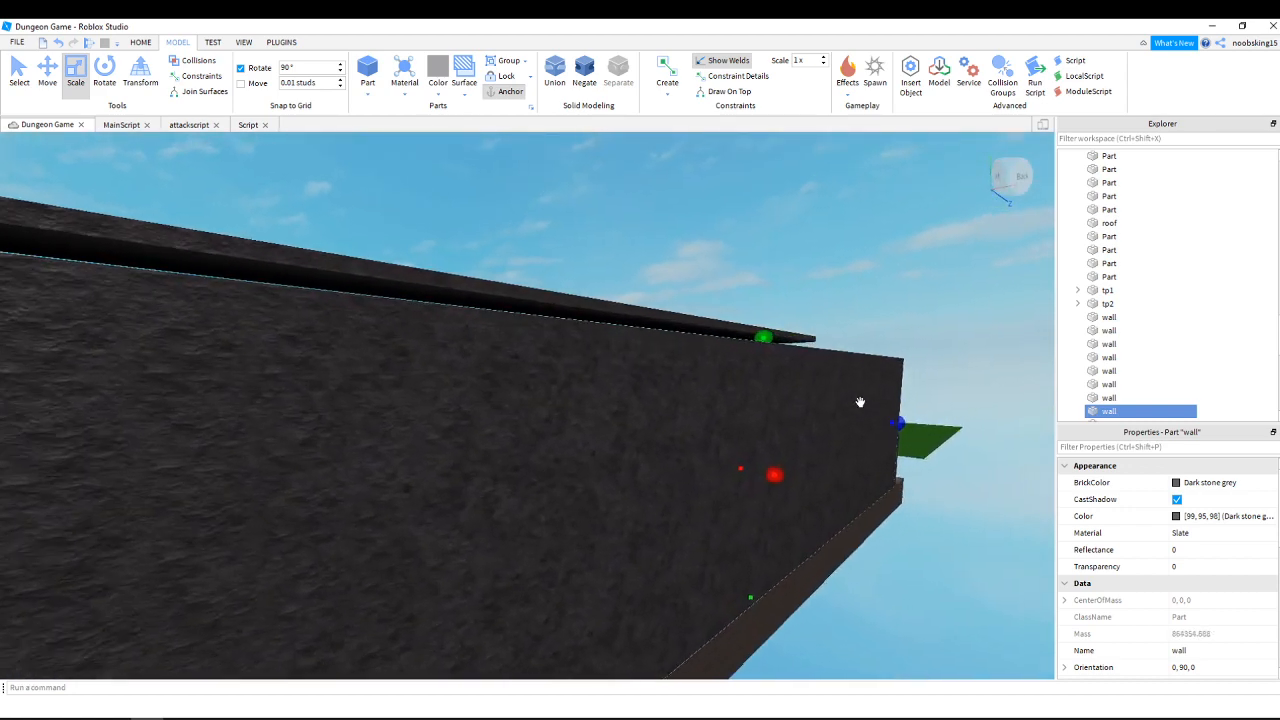
key(w)
key(d)
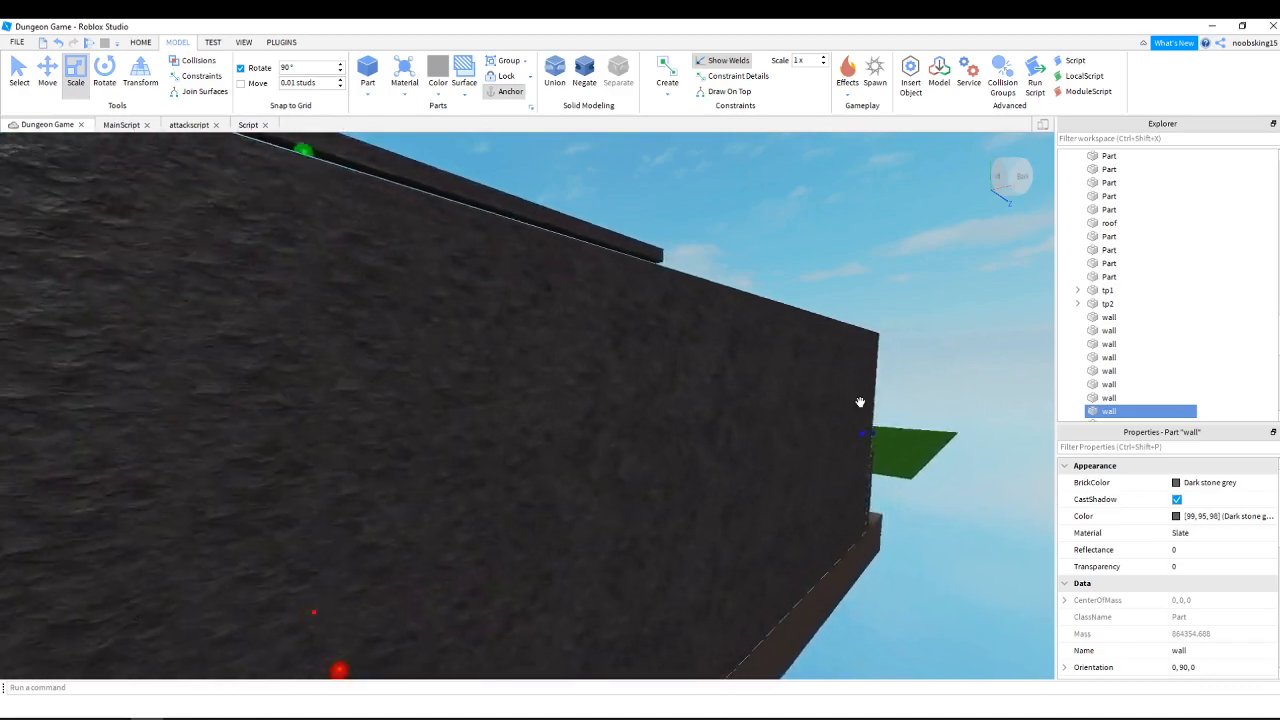
key(w)
key(d)
right_drag(860, 402, 877, 443)
click(877, 443)
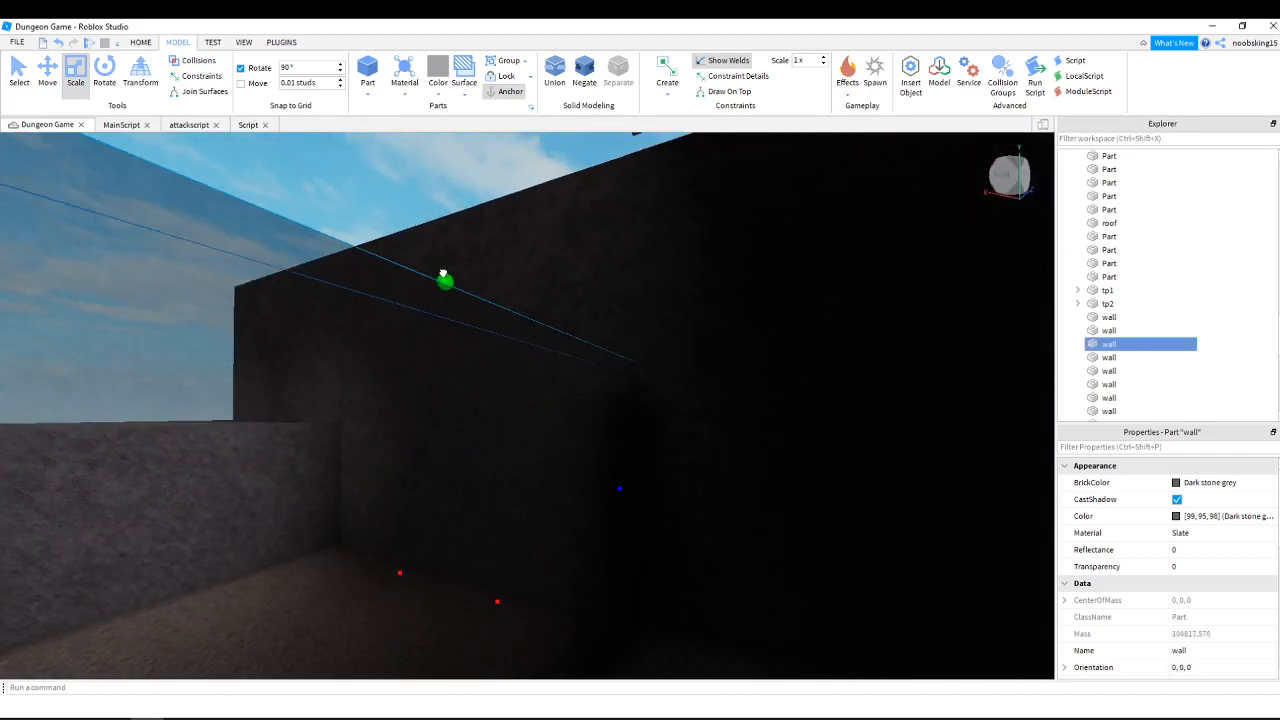
right_drag(613, 380, 657, 475)
drag(628, 479, 607, 281)
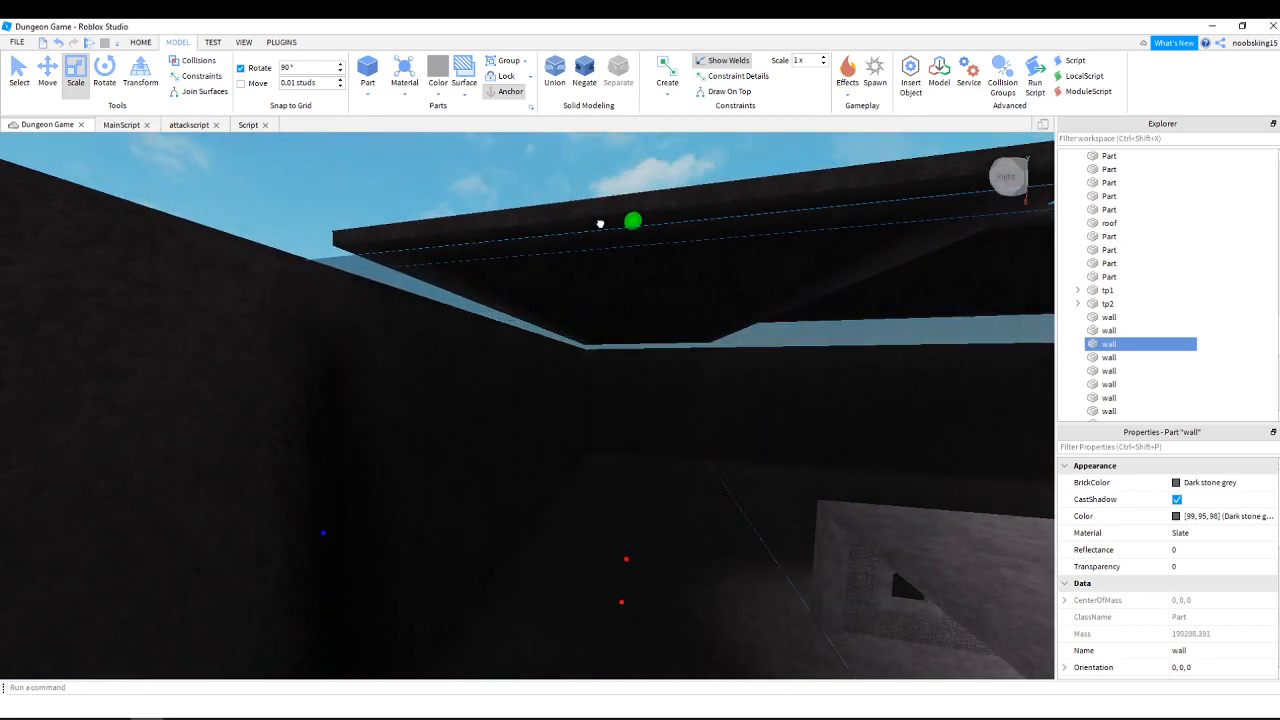
Select the torch on the corridor's outer brick face and pull it away from the wall into the large room.
right_drag(646, 377, 645, 377)
right_drag(645, 378, 645, 378)
click(737, 403)
right_drag(737, 403, 676, 404)
click(685, 411)
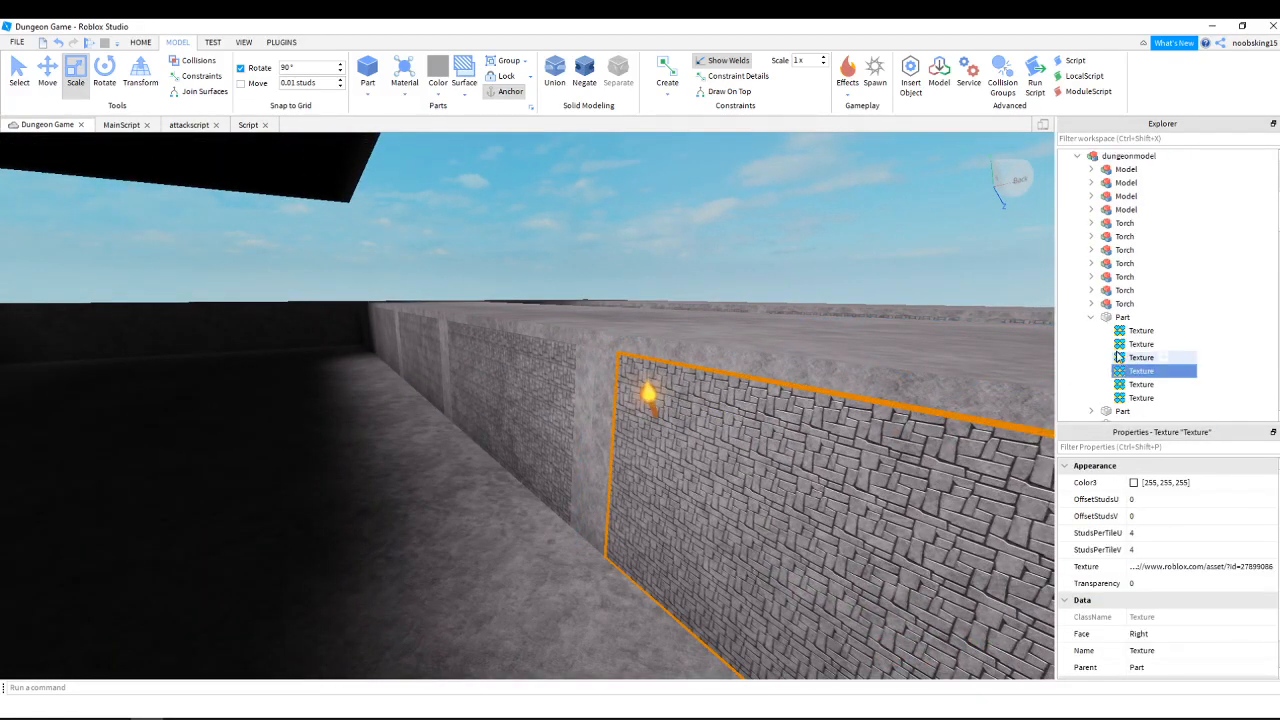
click(1123, 304)
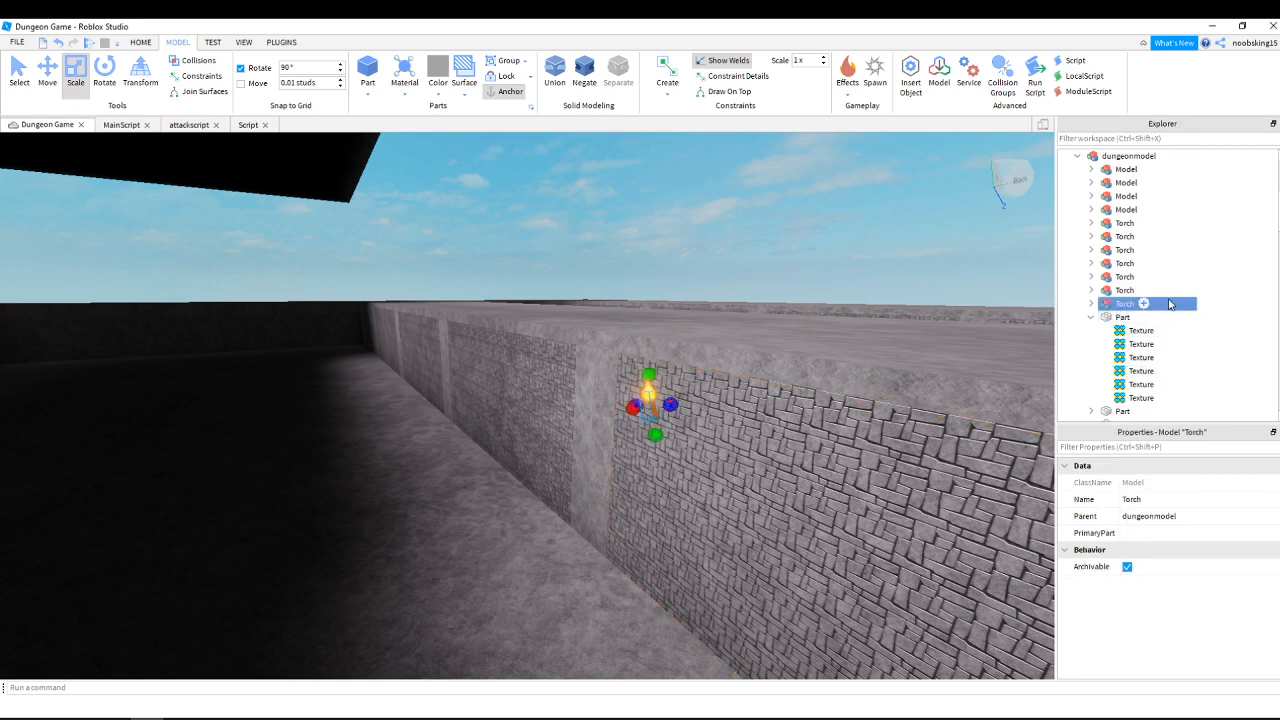
right_click(1170, 304)
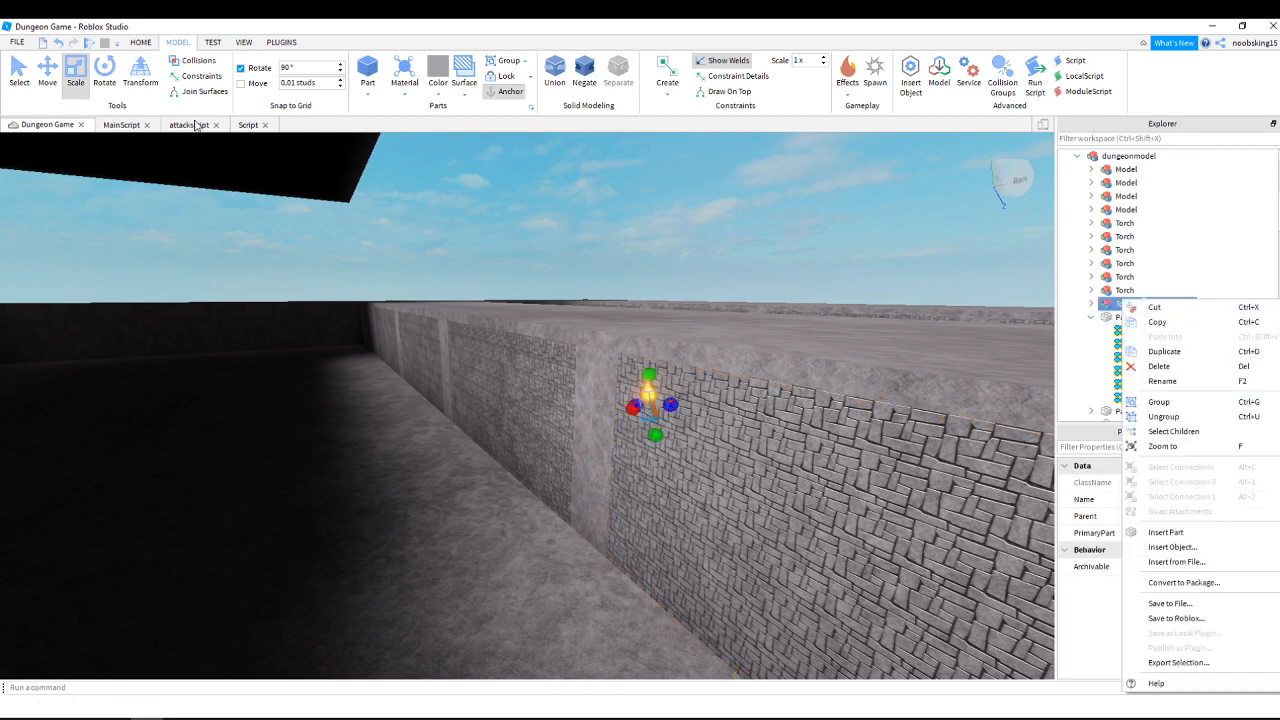
click(55, 68)
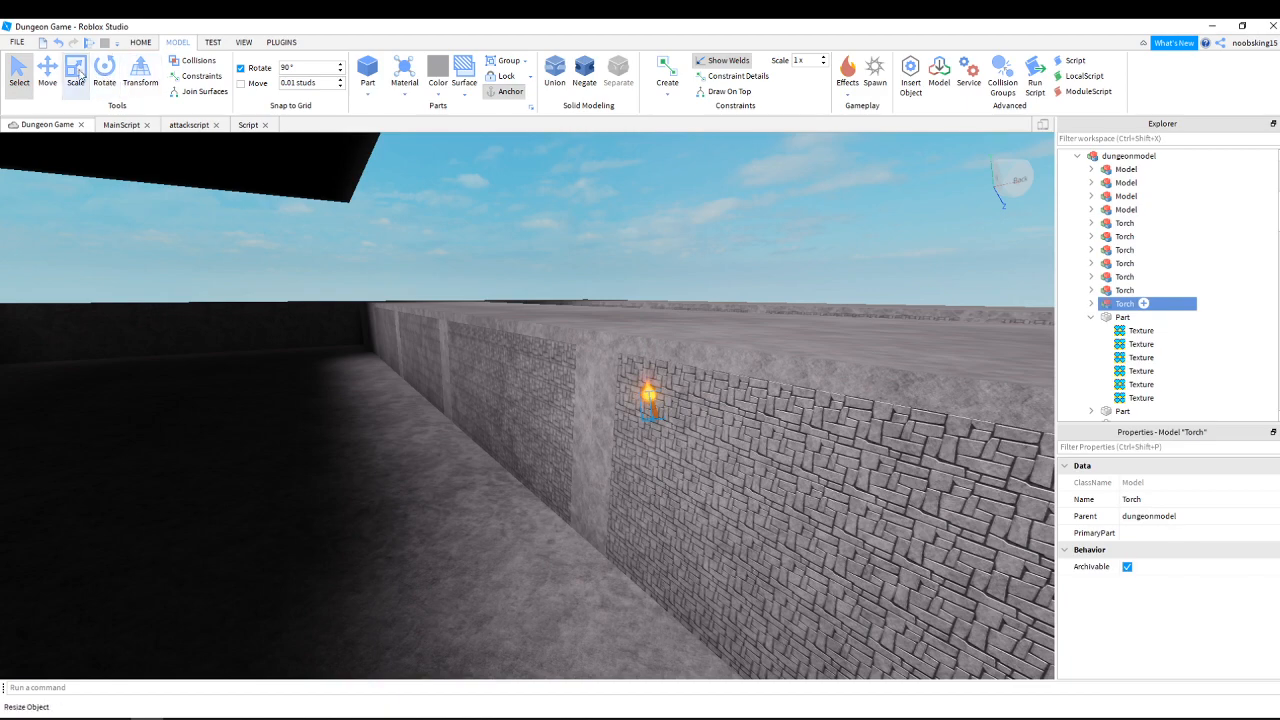
drag(606, 411, 226, 484)
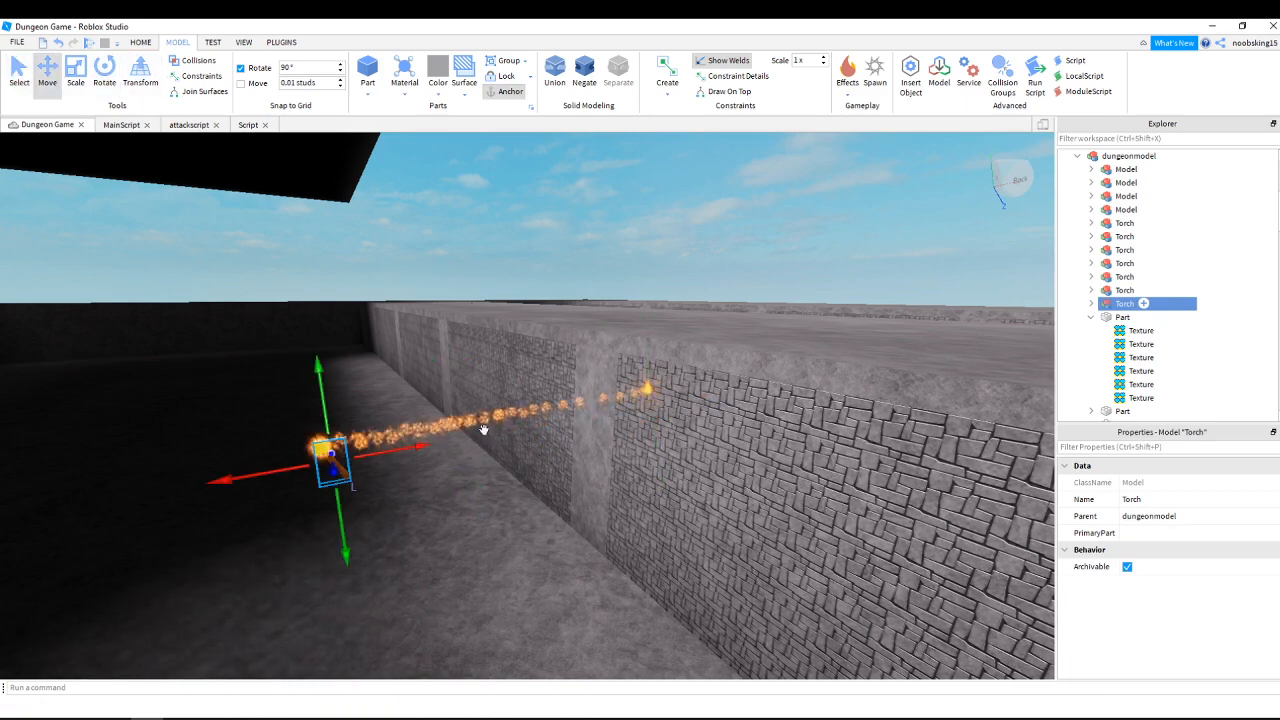
Move the torch across the large room onto the opposite heightened wall and raise it higher up that wall.
right_drag(483, 429, 494, 428)
drag(590, 418, 273, 447)
mouse_move(425, 460)
right_down()
mouse_move(457, 466)
mouse_move(442, 457)
right_up()
key(a)
drag(403, 416, 288, 381)
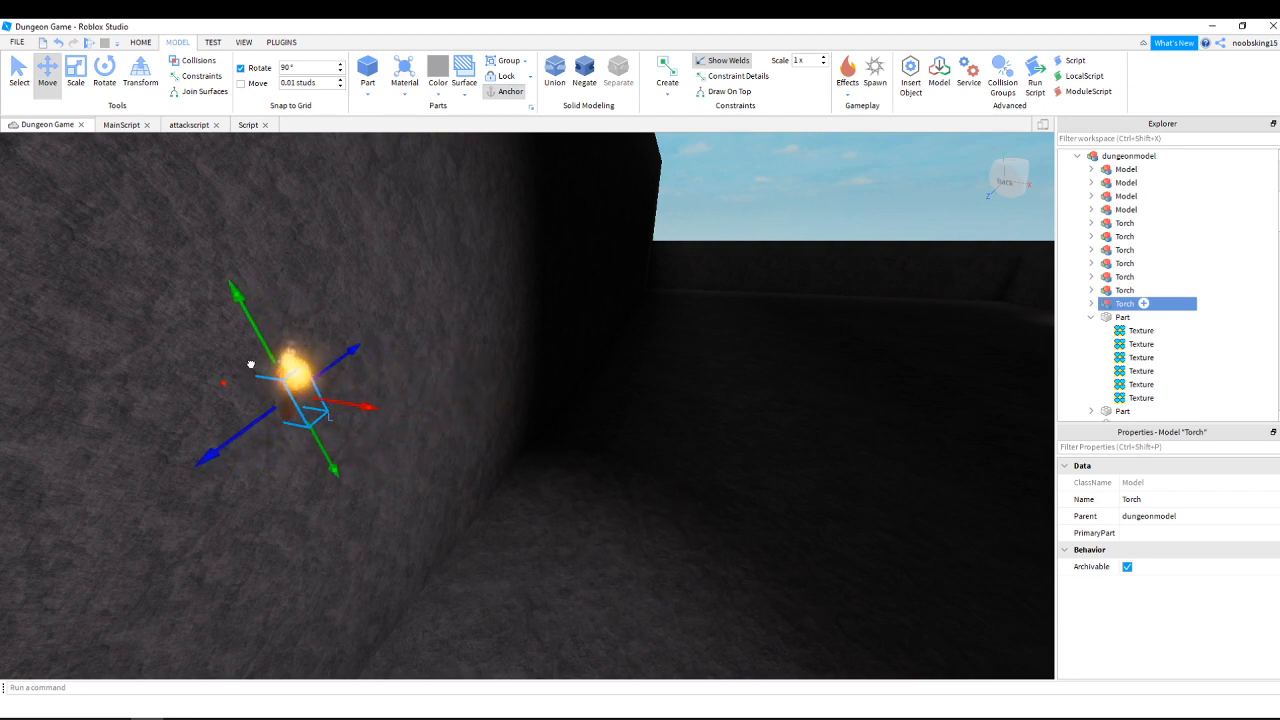
right_drag(403, 374, 384, 435)
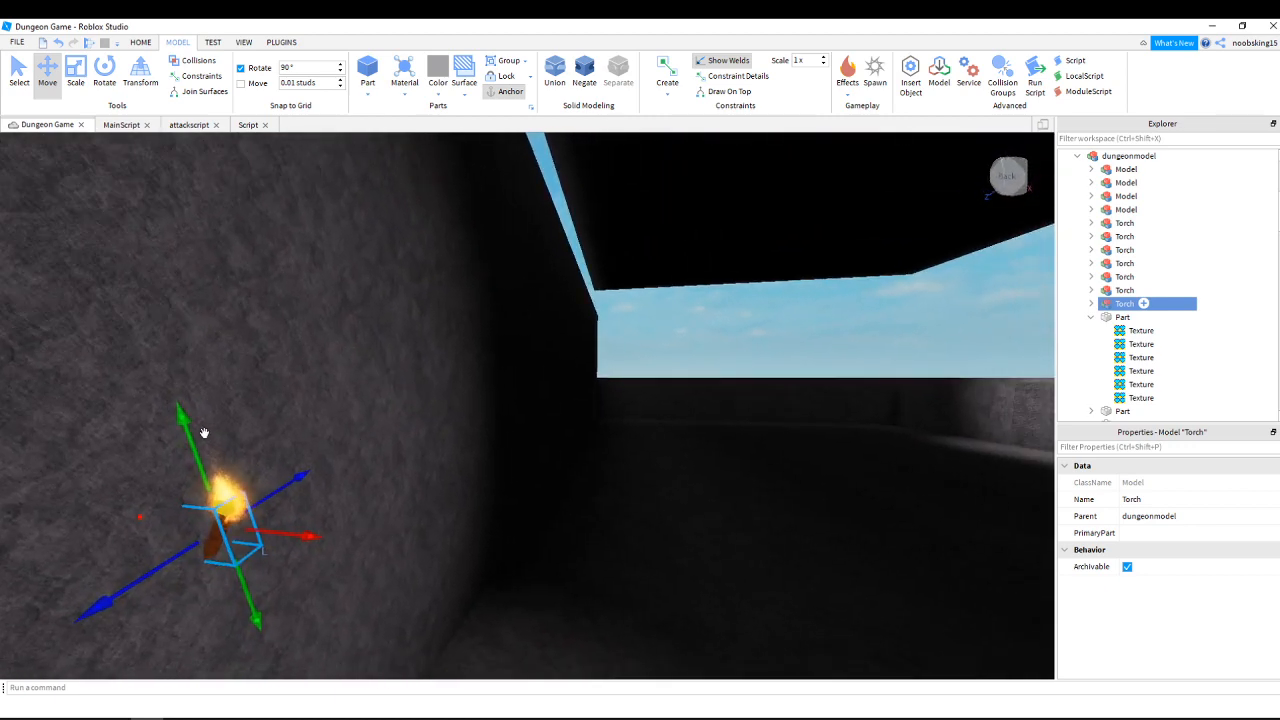
drag(183, 425, 194, 177)
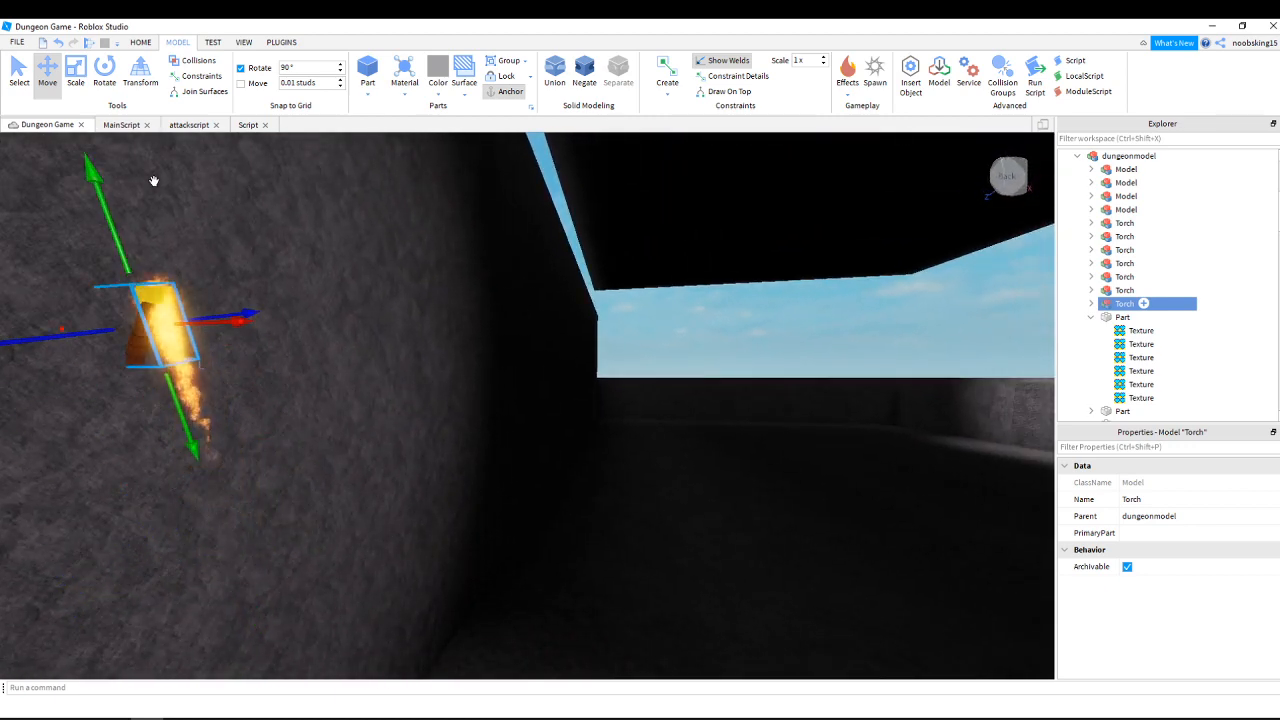
Enter a range of 75 for the torch's PointLight, try a brightness of 3, and settle on 2.
right_drag(305, 332, 305, 332)
scroll(309, 332, down, 1)
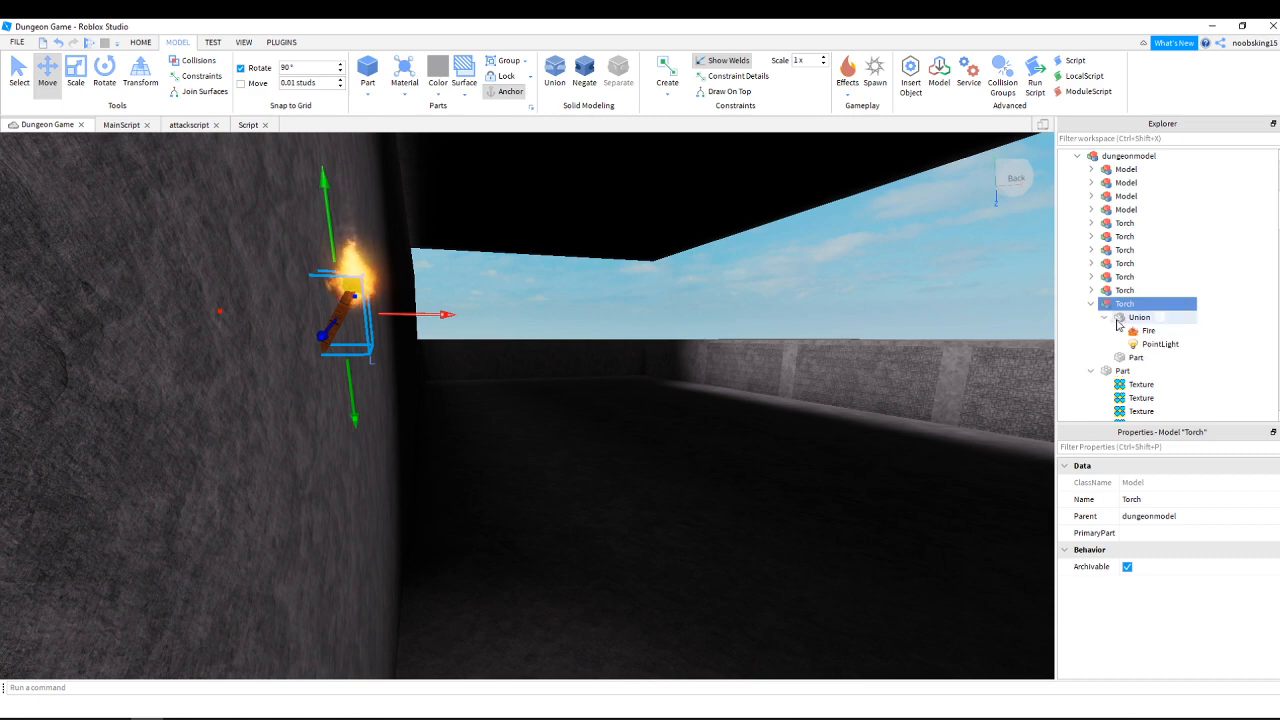
click(1155, 344)
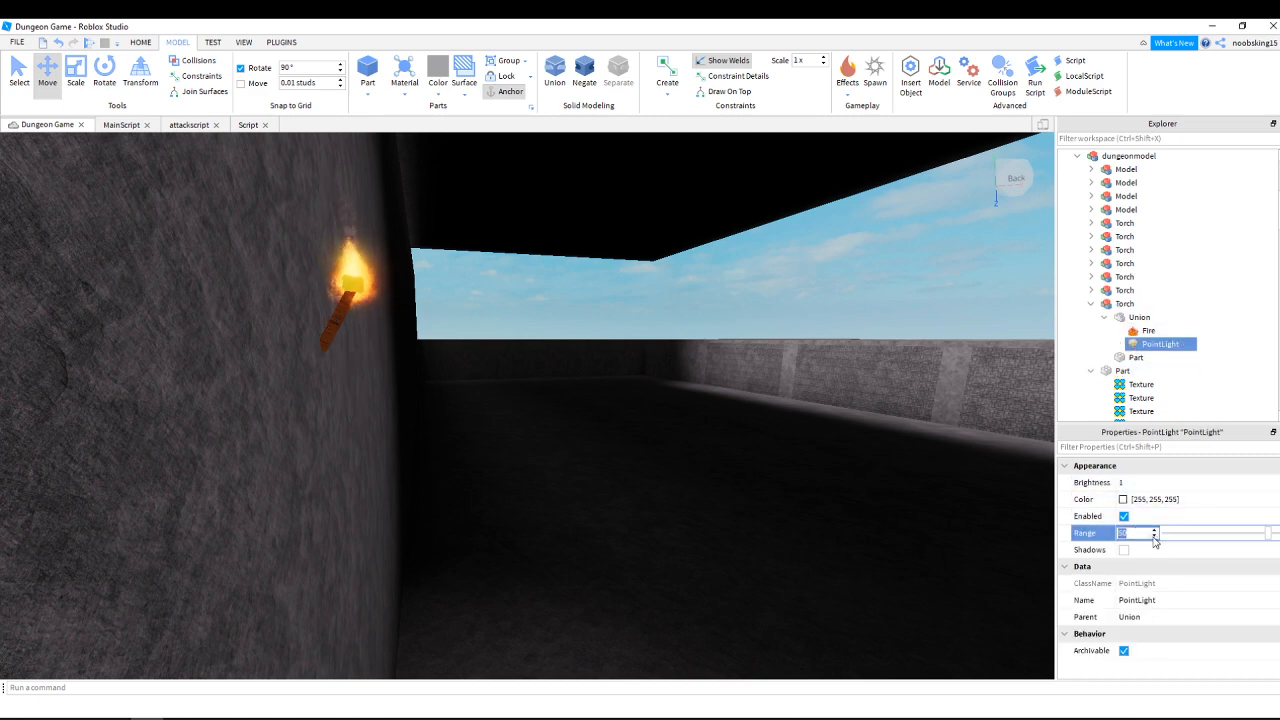
text(75)
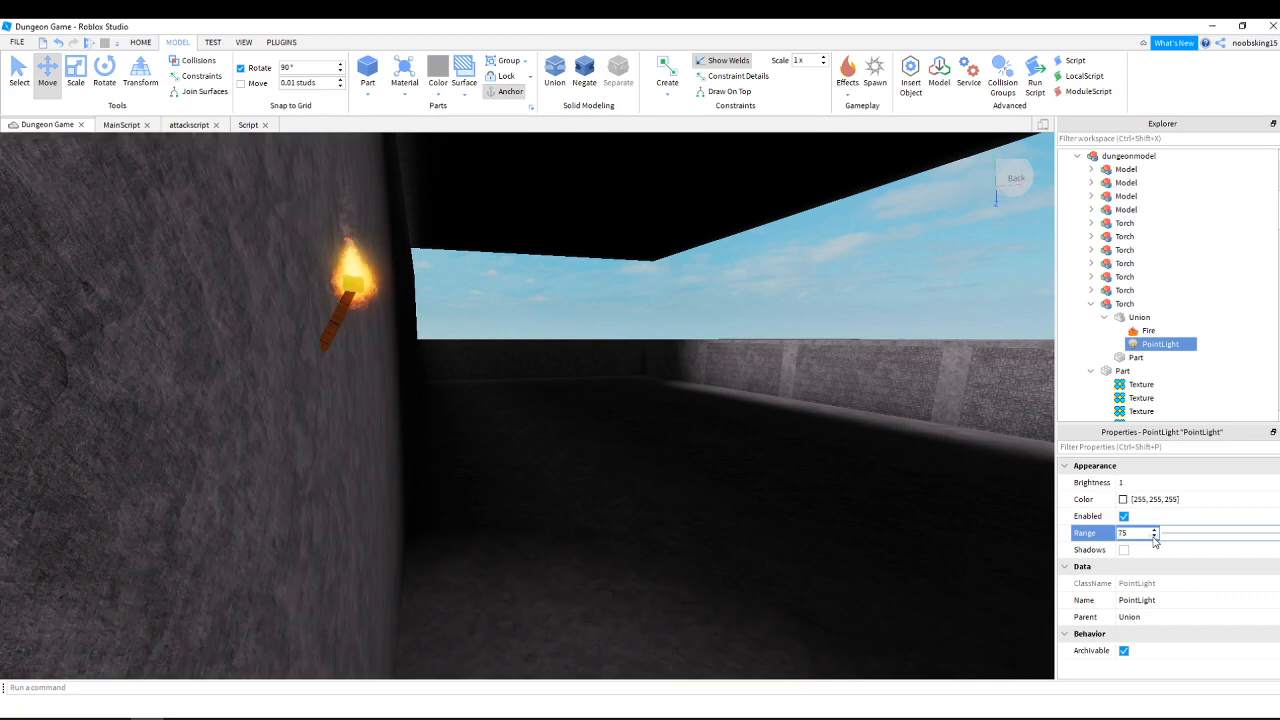
click(1157, 483)
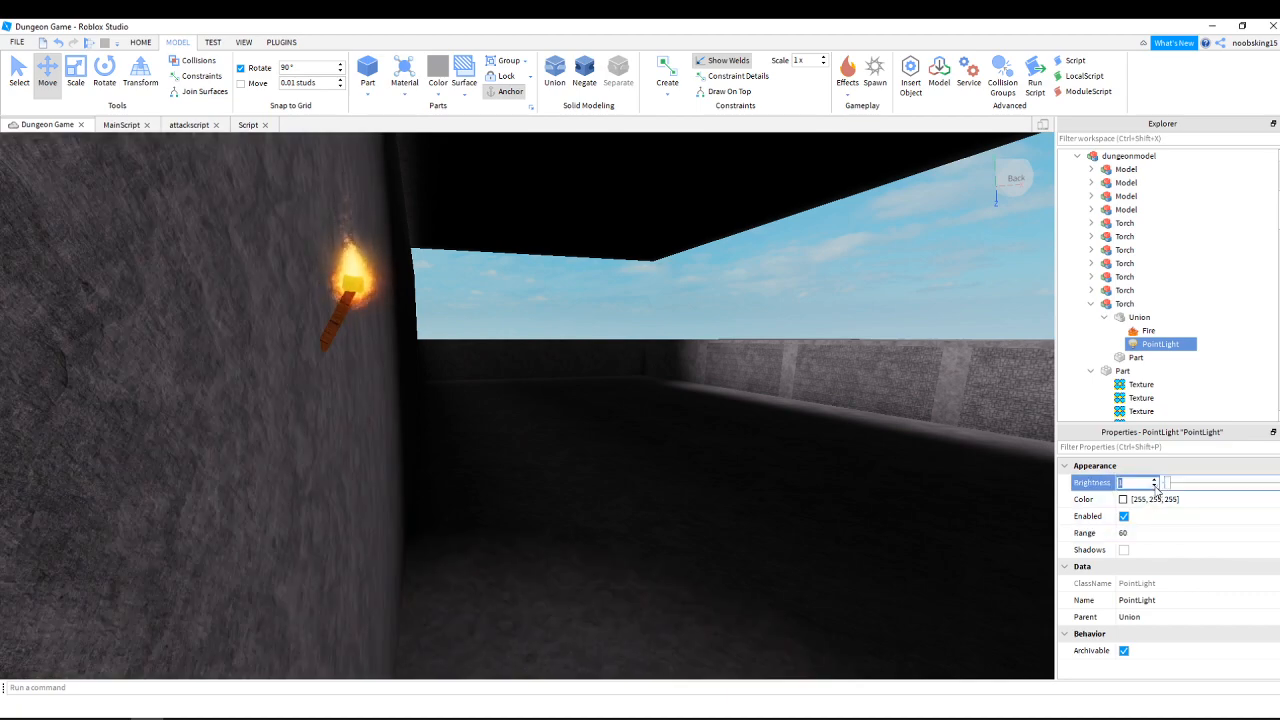
text(3)
right_drag(804, 523, 804, 523)
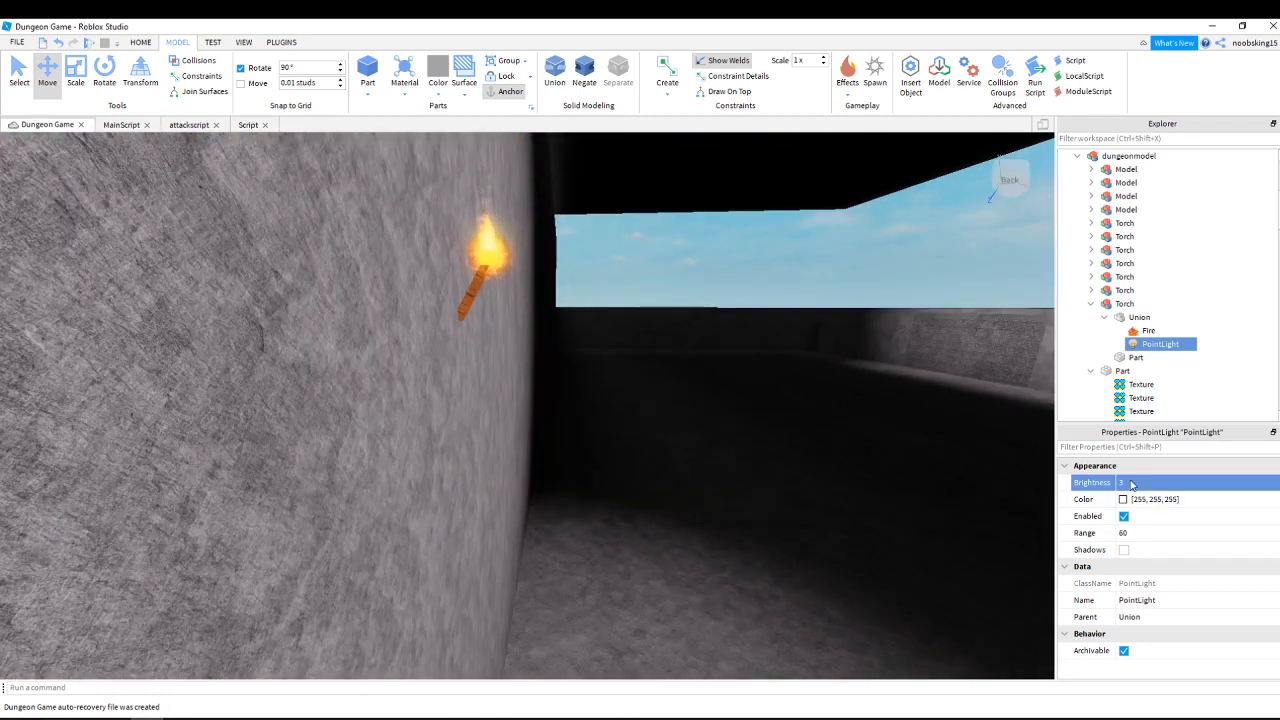
text(2)
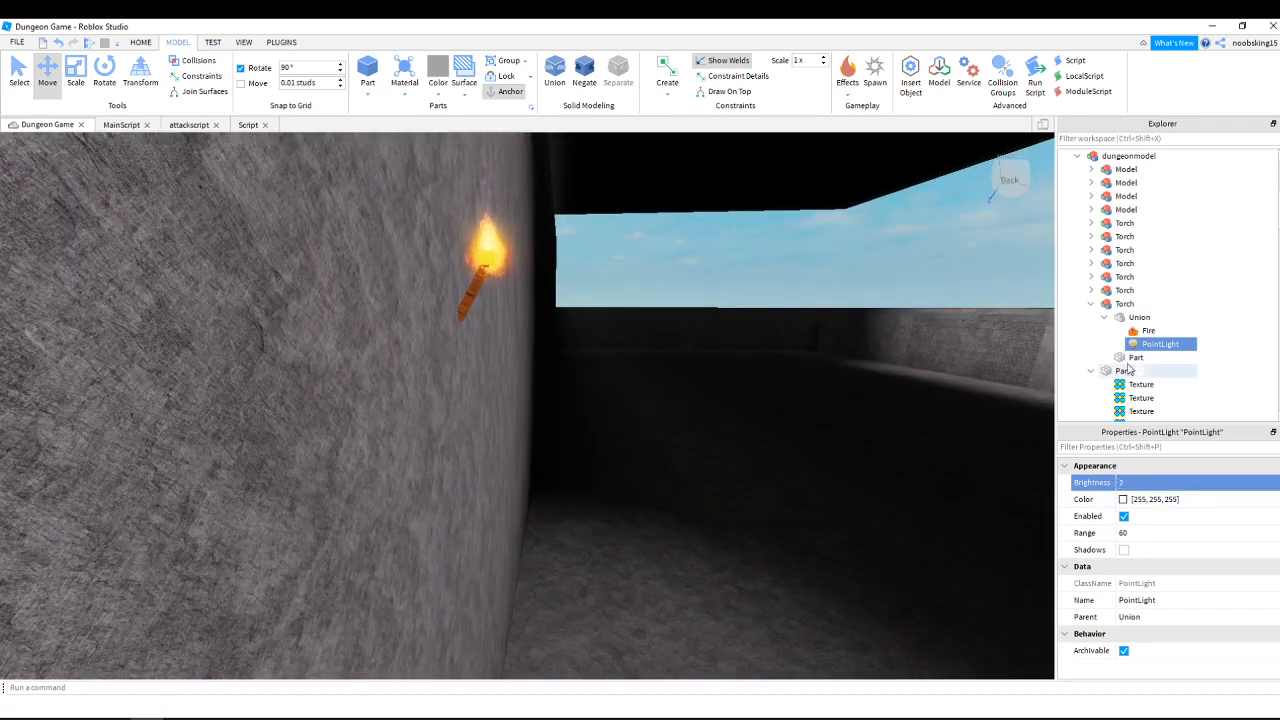
Set the size of the wall torch's Fire to 8.
click(1150, 331)
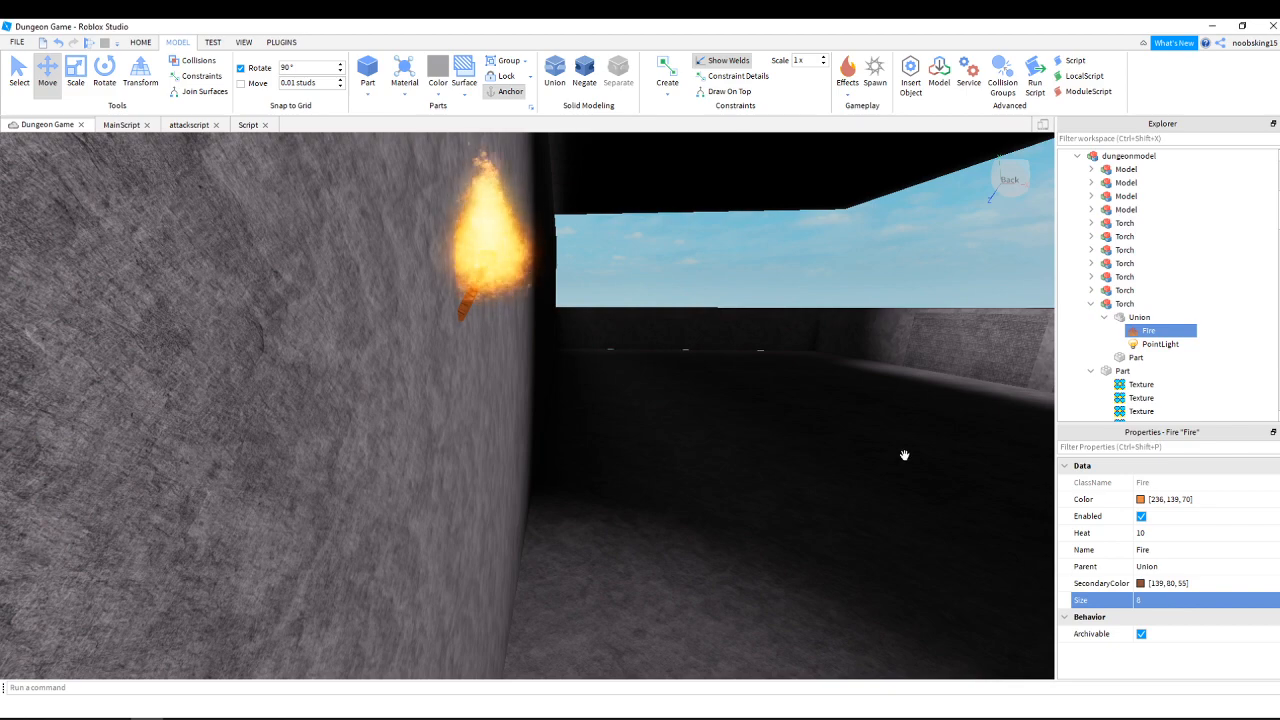
key(f)
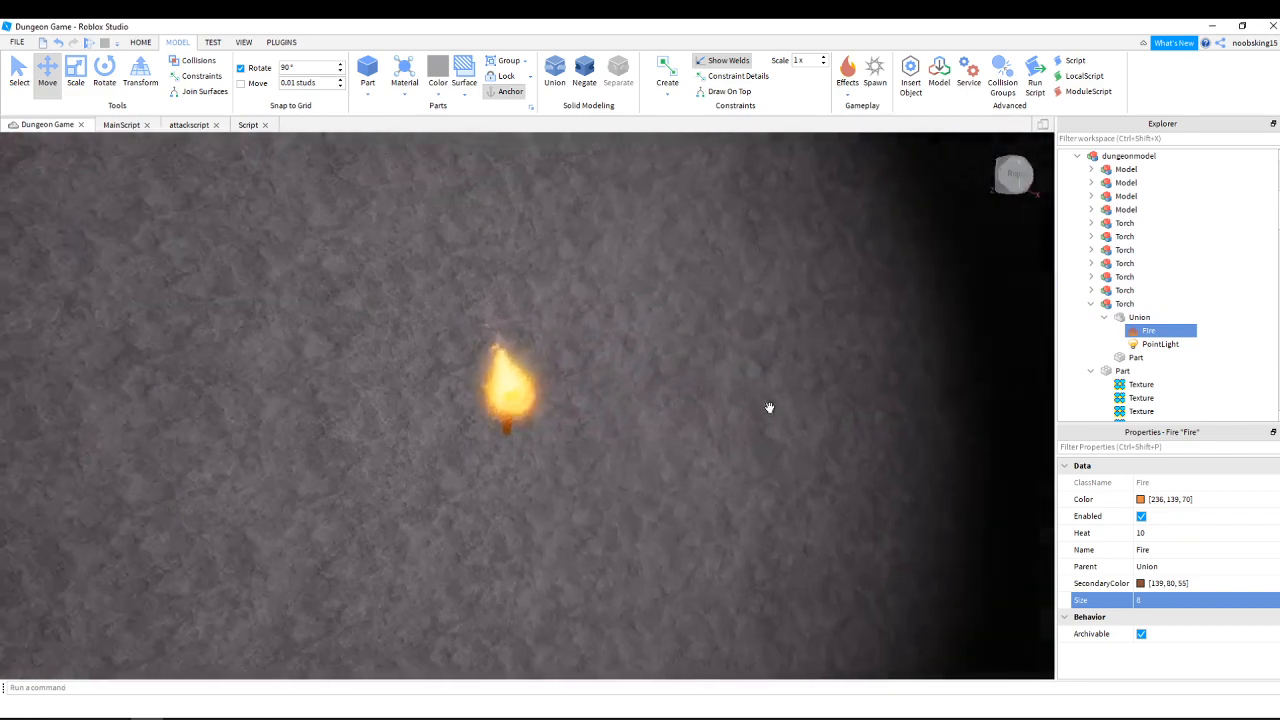
Duplicate the wall torch and move the copy farther along the same wall, slightly lower, clear of the first torch's light.
right_click(1125, 306)
click(1164, 359)
right_drag(661, 390, 661, 390)
key(s)
key(s)
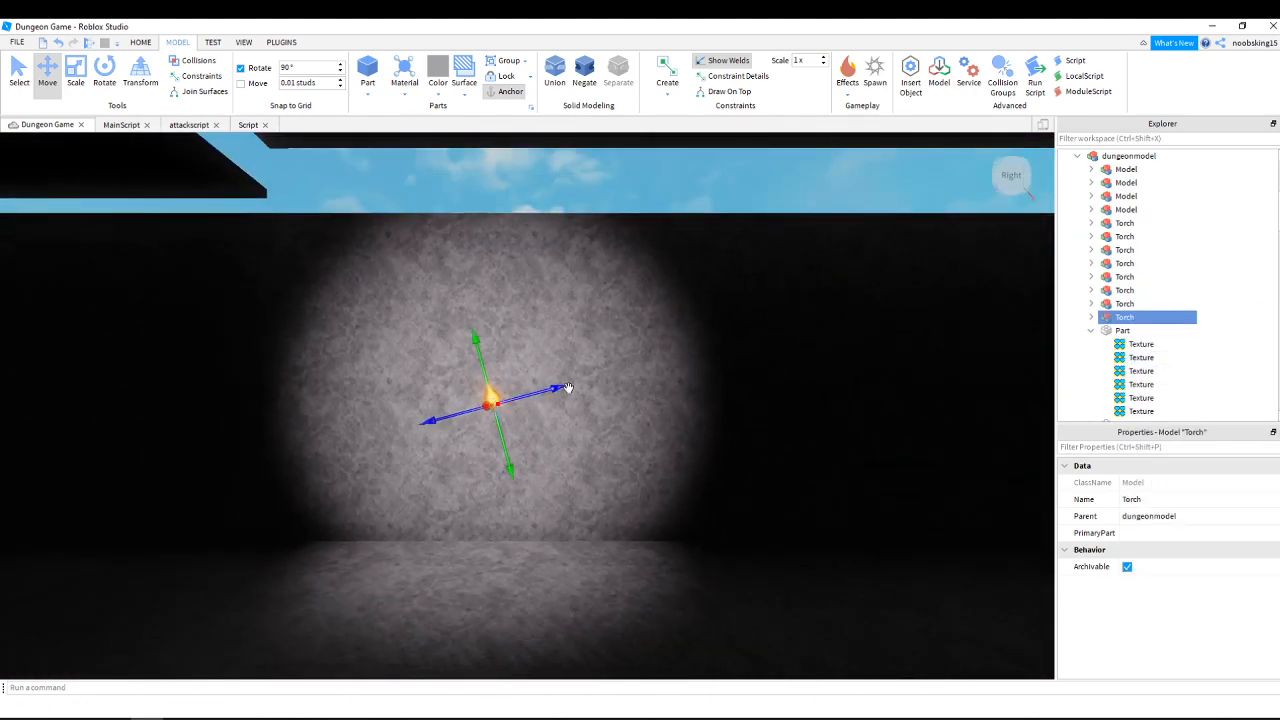
drag(566, 389, 738, 456)
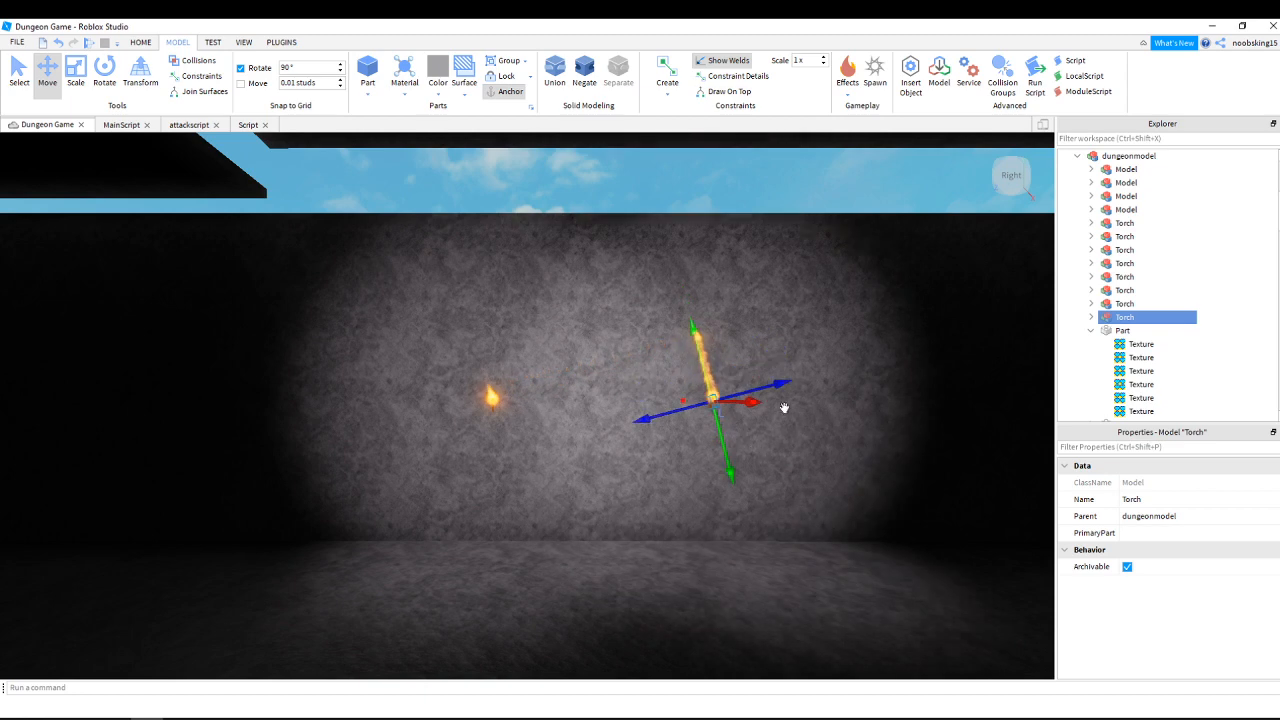
drag(791, 385, 947, 345)
right_drag(923, 376, 923, 376)
key(d)
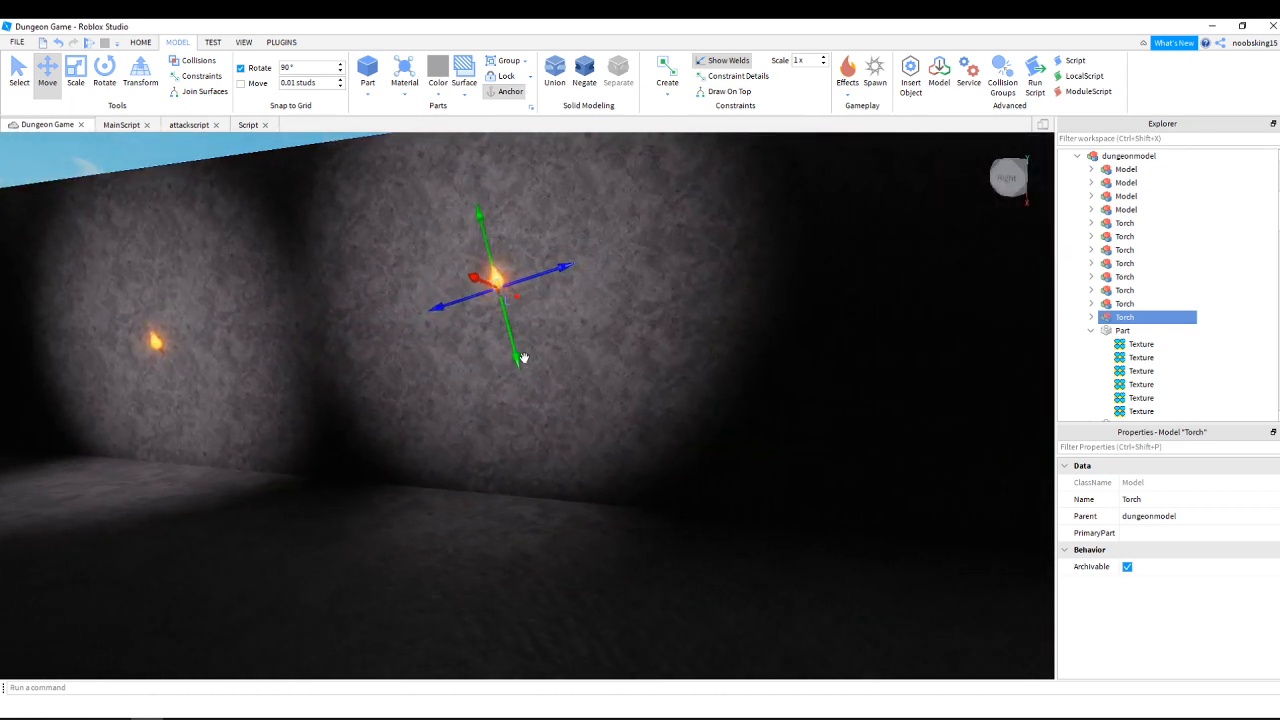
drag(523, 358, 555, 419)
drag(567, 345, 665, 344)
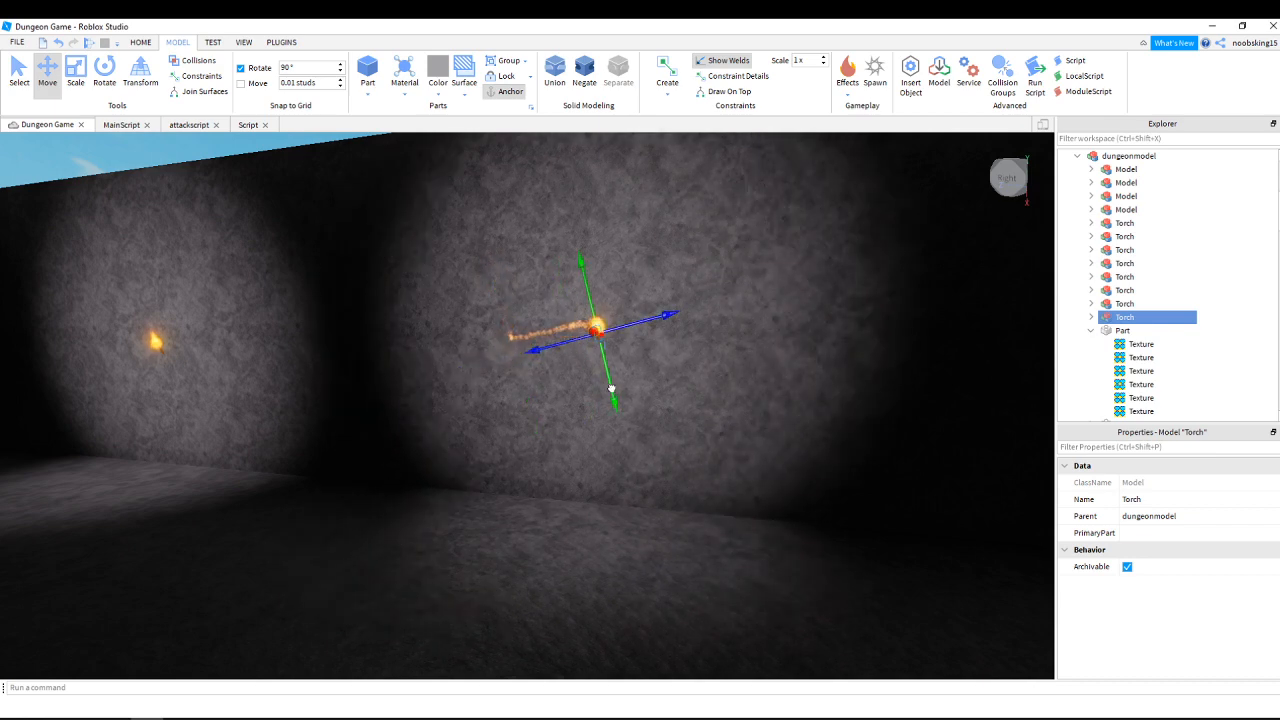
right_drag(714, 340, 714, 340)
Duplicate the second torch and move this copy farther along the wall into the unlit stretch.
right_click(1177, 320)
click(1175, 375)
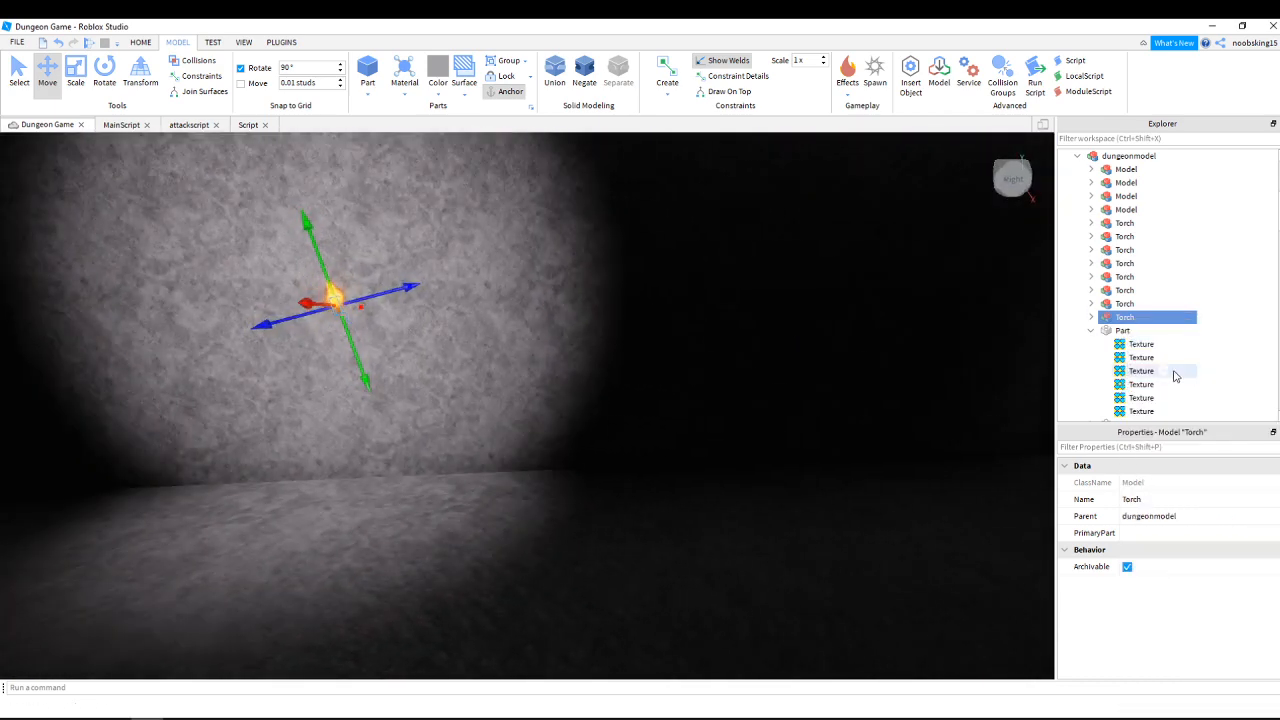
drag(429, 275, 857, 277)
right_drag(836, 325, 706, 394)
Scale up the height of the low wall with orientation 0,90,0 toward the raised roof, then trim it down slightly.
click(629, 389)
mouse_move(629, 389)
right_down()
mouse_move(657, 400)
mouse_move(635, 385)
right_up()
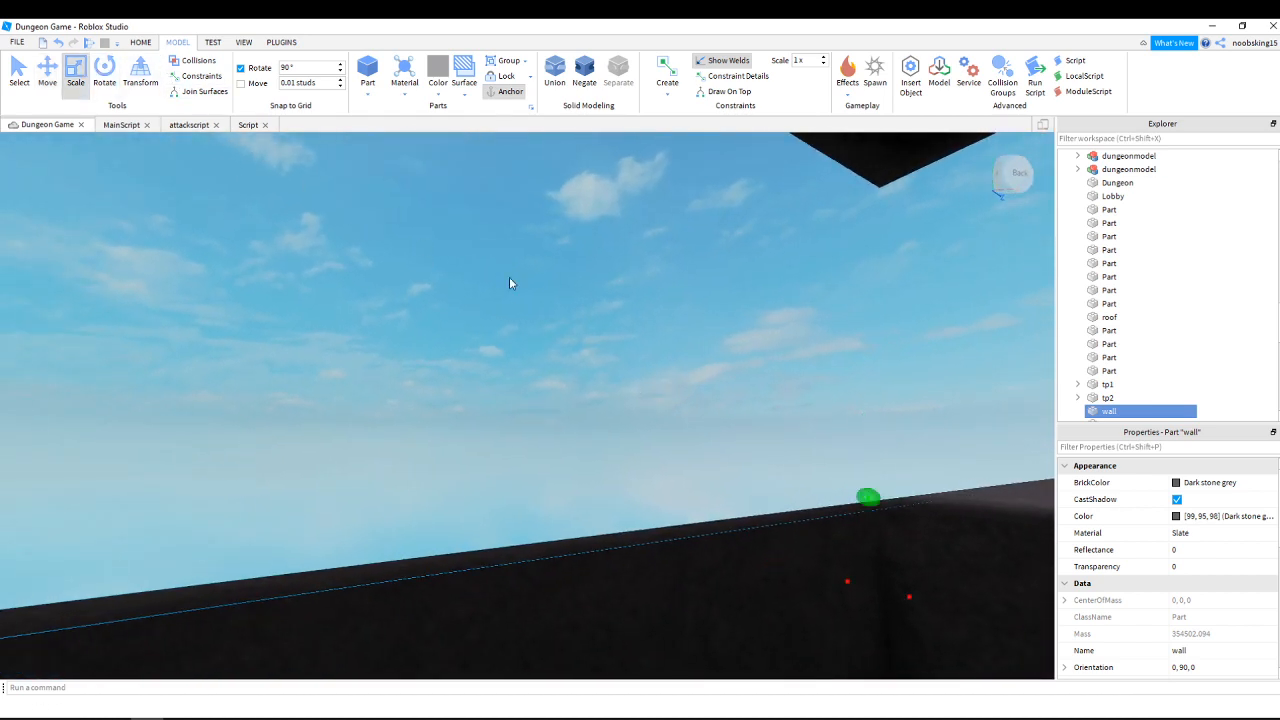
drag(873, 492, 901, 169)
right_drag(897, 274, 879, 280)
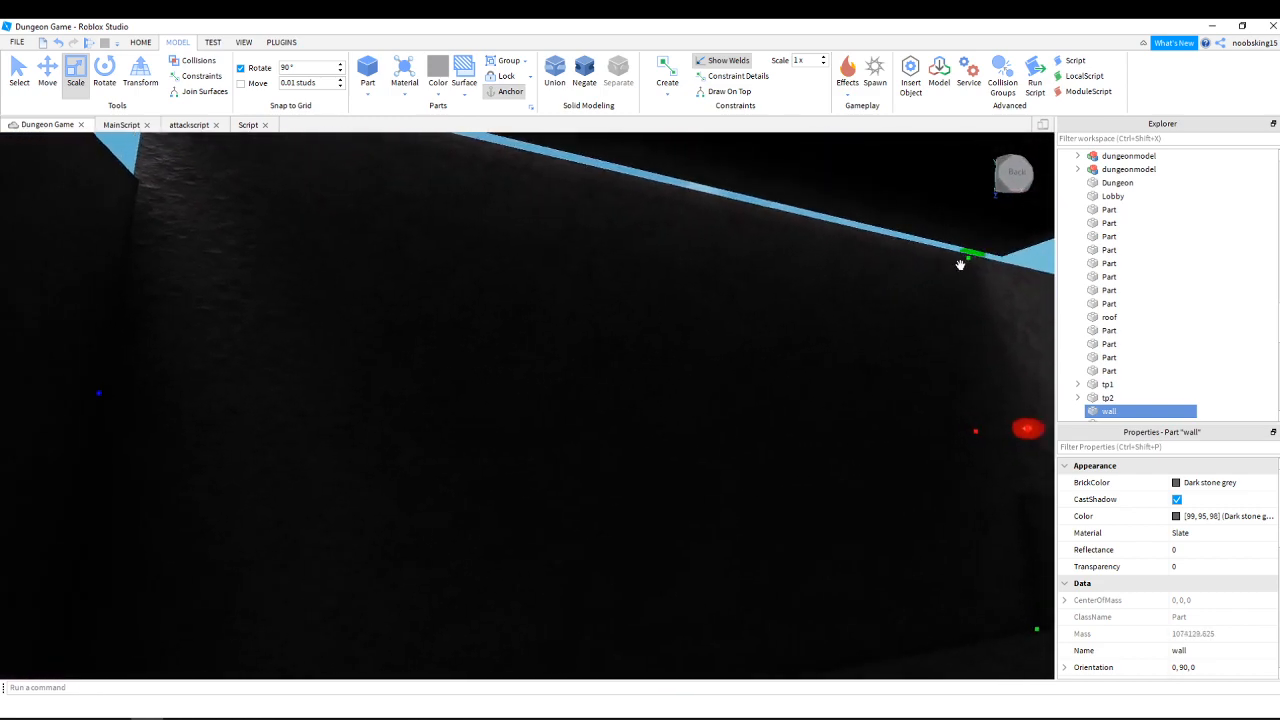
drag(973, 254, 965, 322)
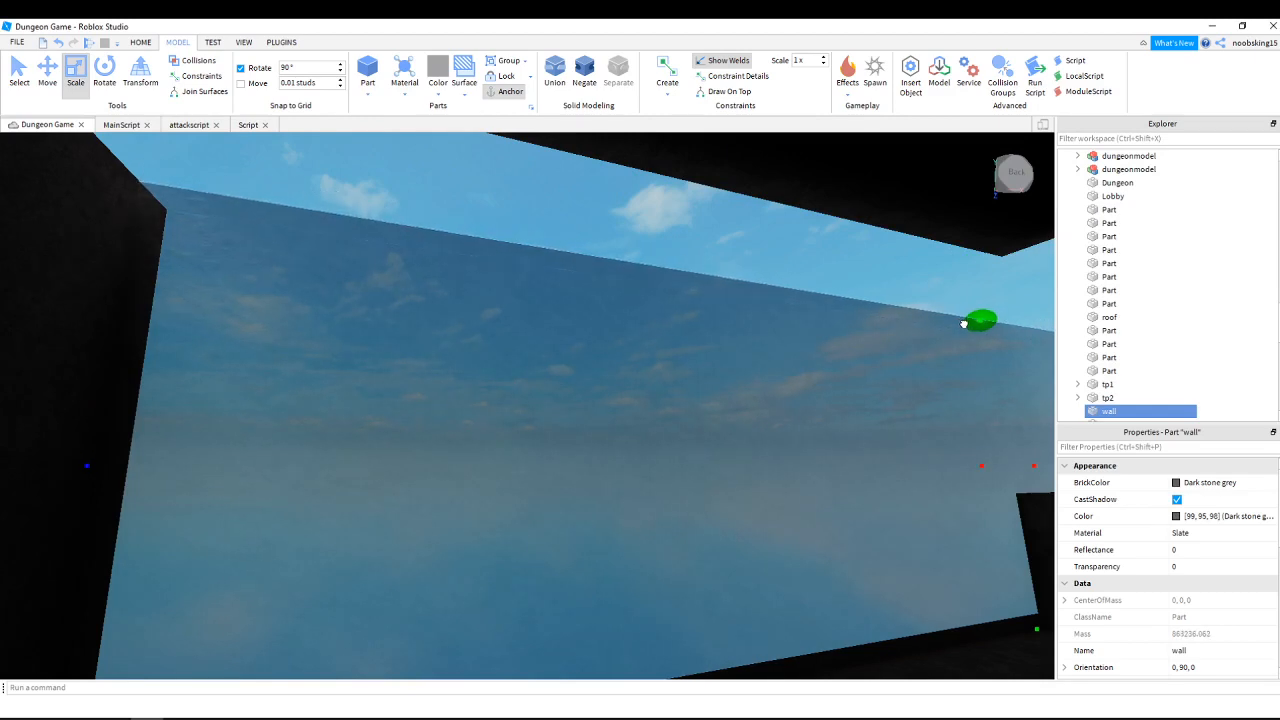
drag(963, 323, 963, 324)
Duplicate the tall torch-lit wall and move the copy across the room until it lines up with the low wall opposite.
right_drag(897, 465, 896, 465)
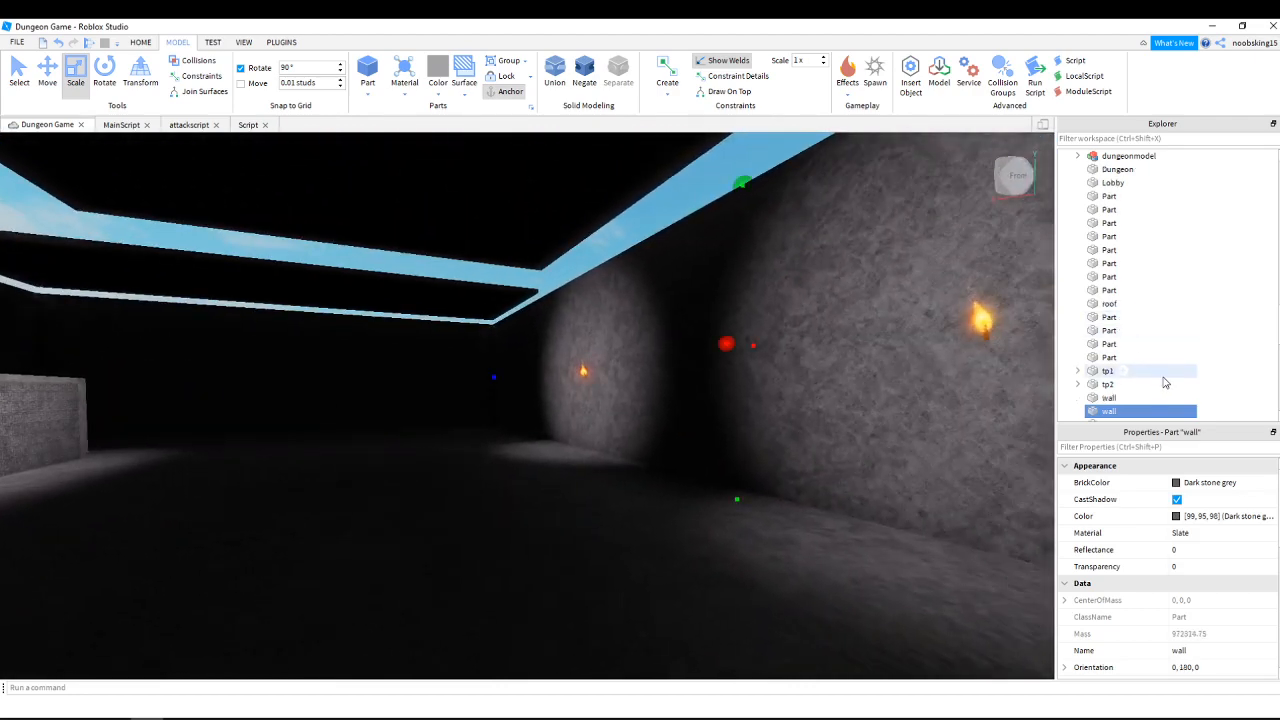
right_click(1148, 418)
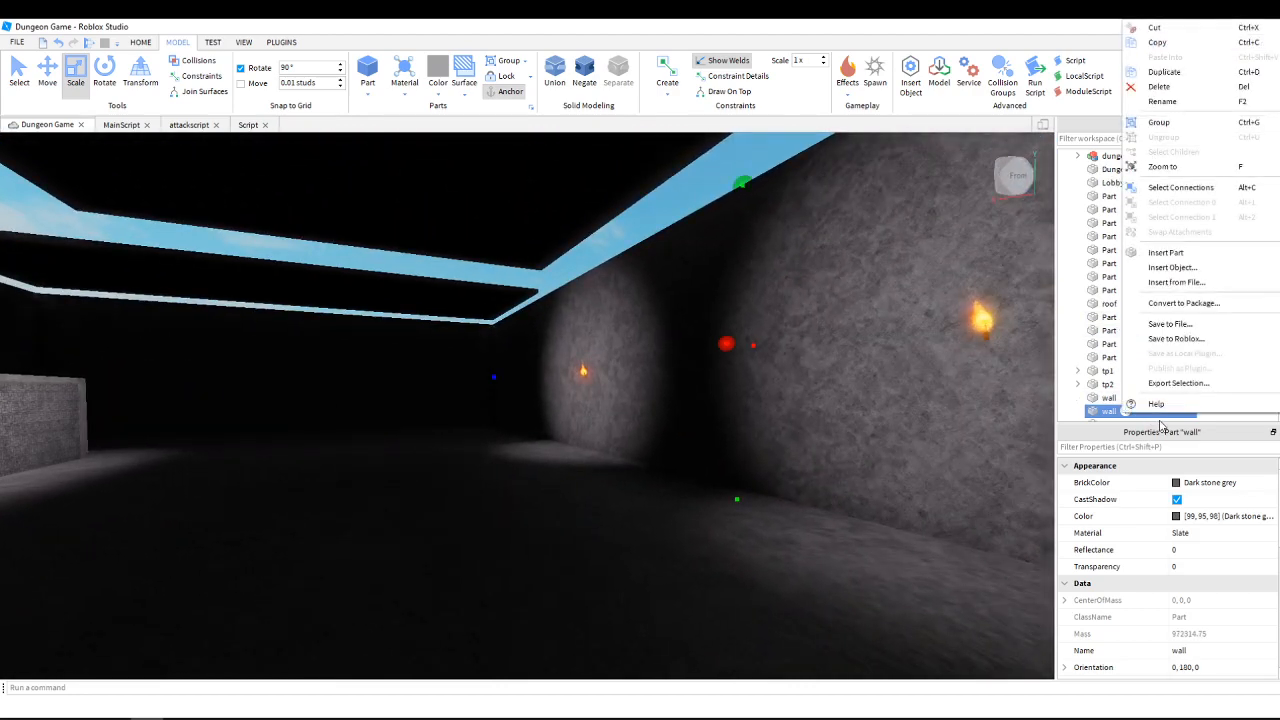
click(1190, 82)
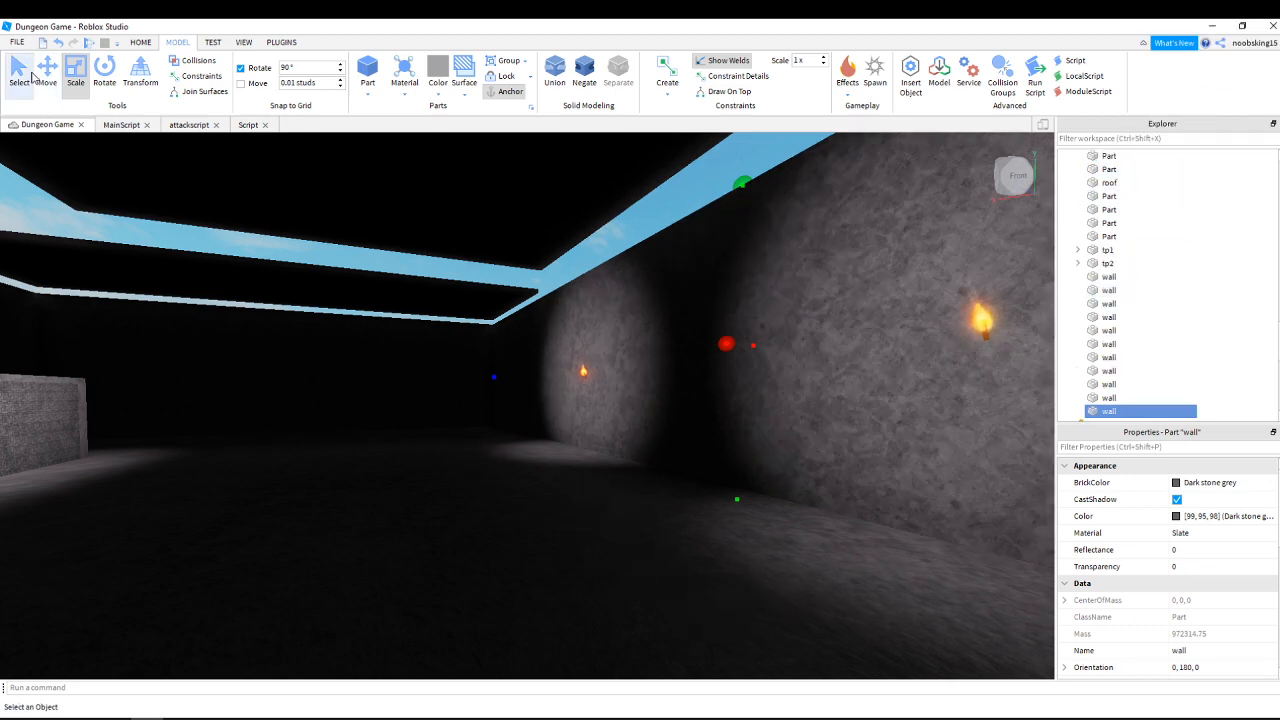
drag(703, 343, 331, 351)
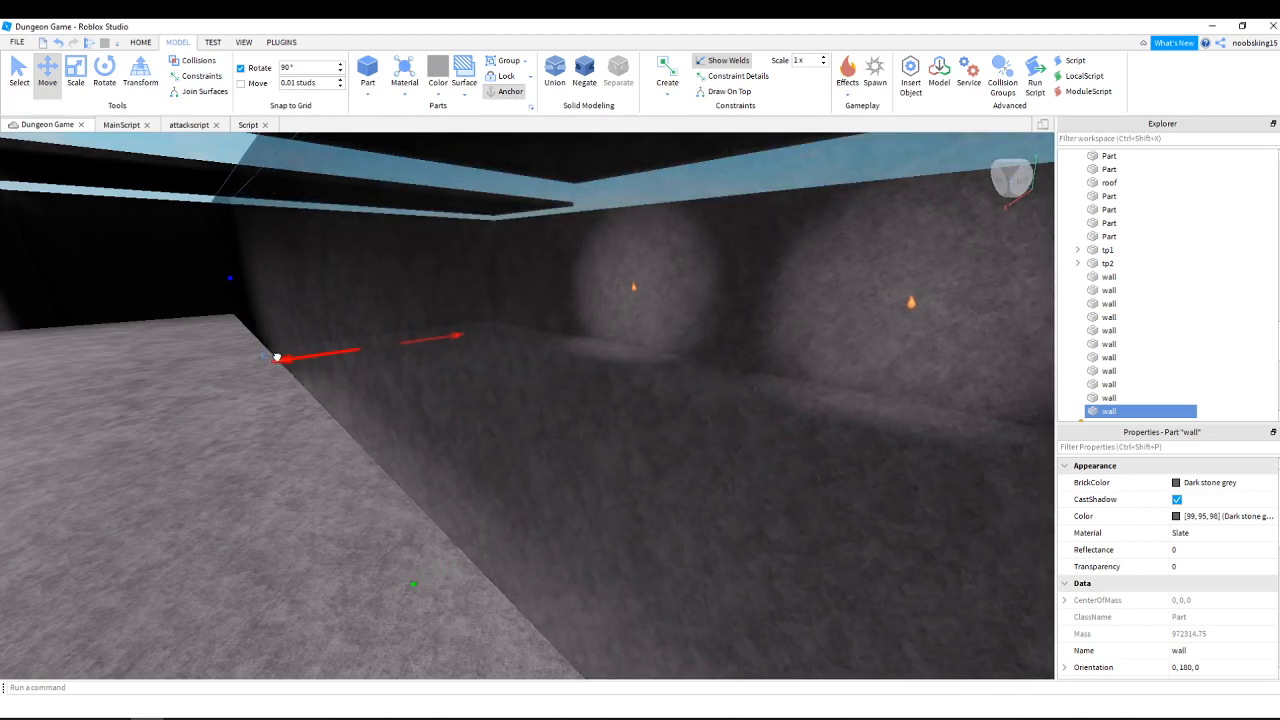
drag(263, 357, 266, 358)
right_drag(307, 379, 307, 379)
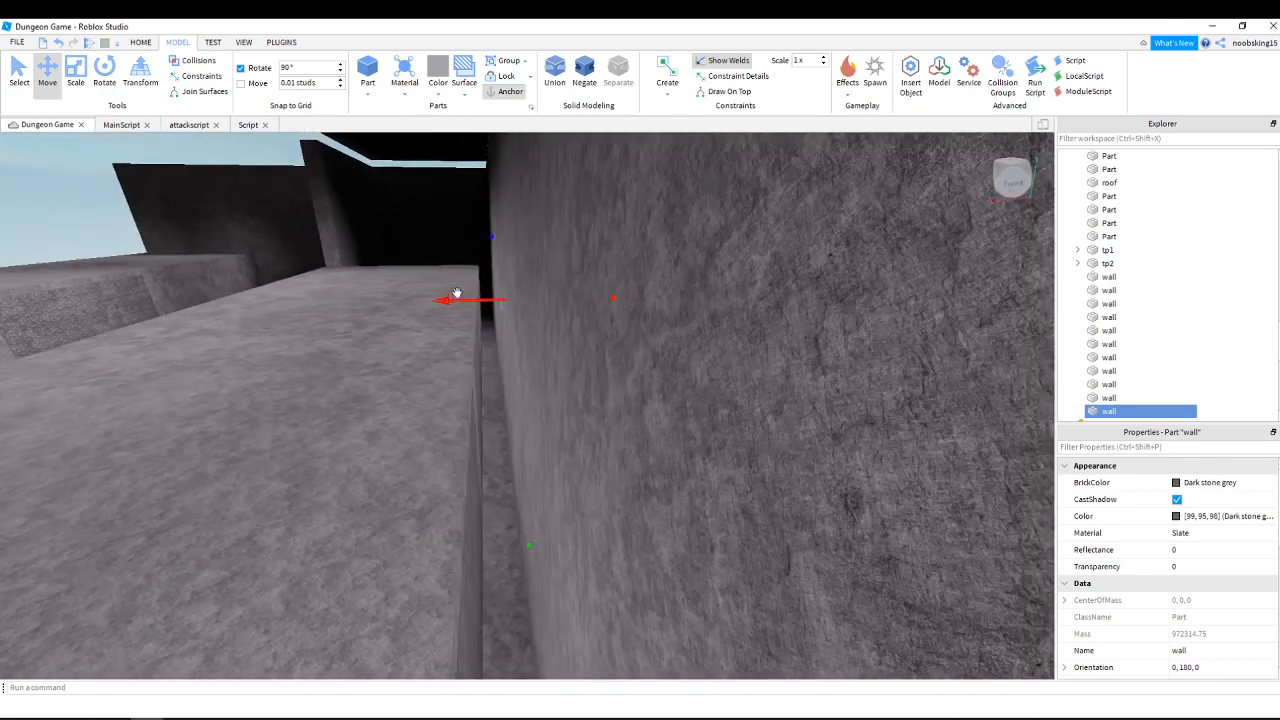
drag(456, 293, 378, 304)
key(a)
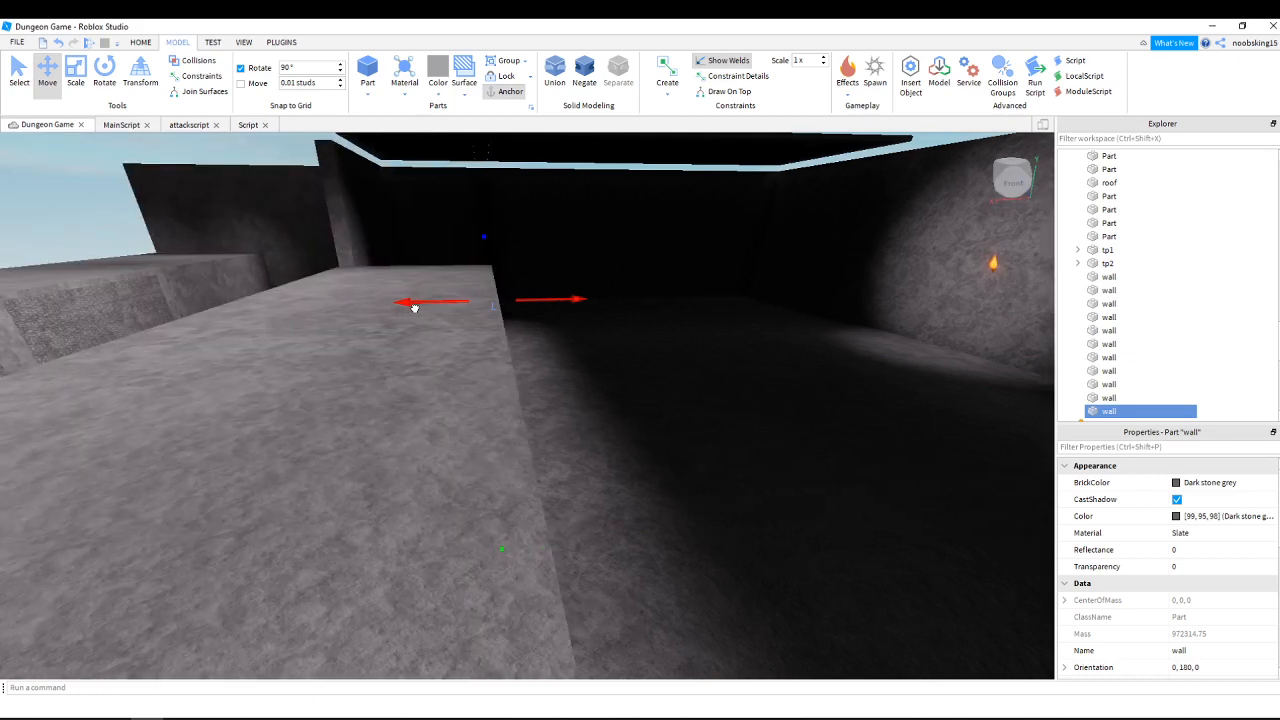
drag(426, 307, 450, 309)
key(d)
right_drag(514, 360, 520, 351)
Select the large raised roof slab and lower it onto the tops of the heightened walls.
key(w)
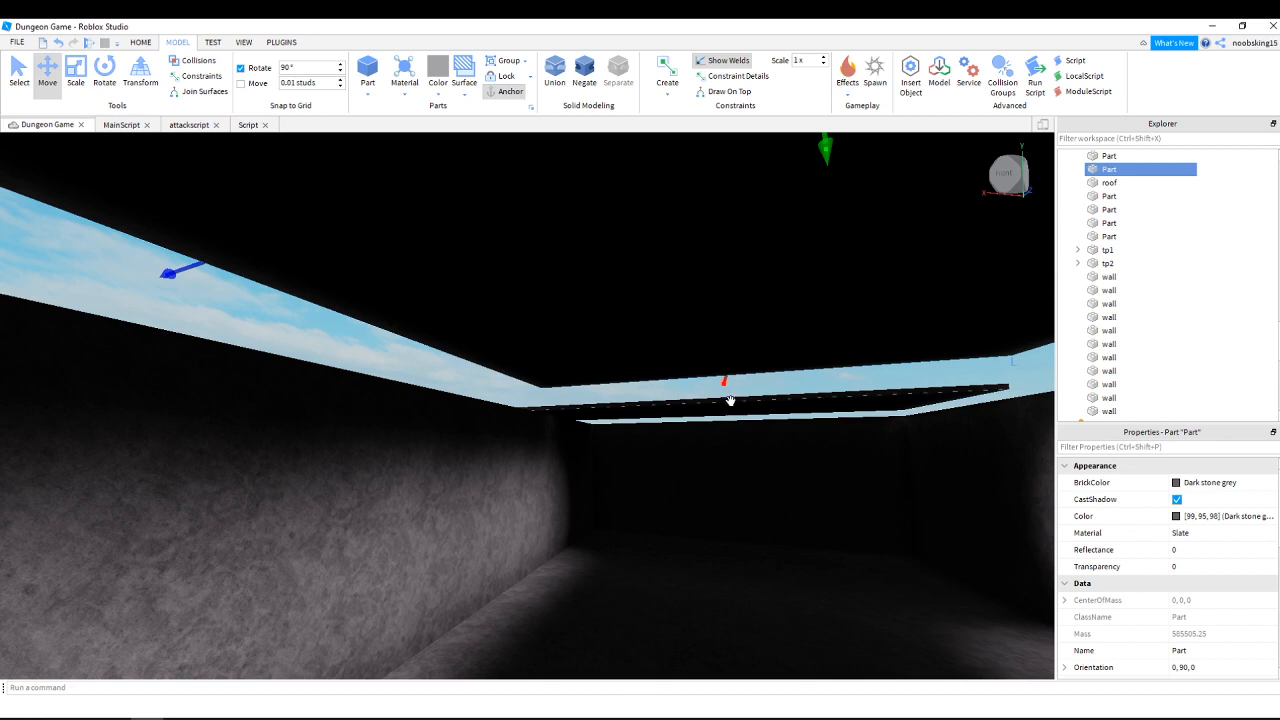
drag(823, 152, 848, 263)
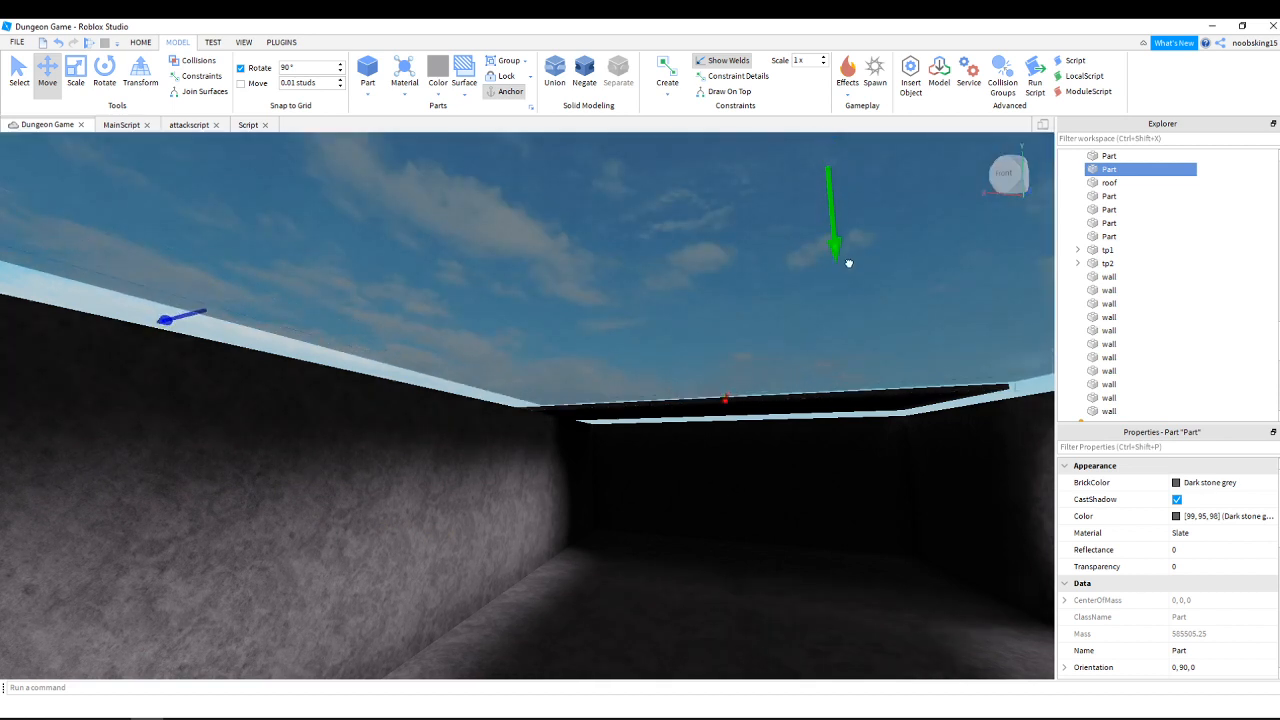
drag(848, 319, 846, 322)
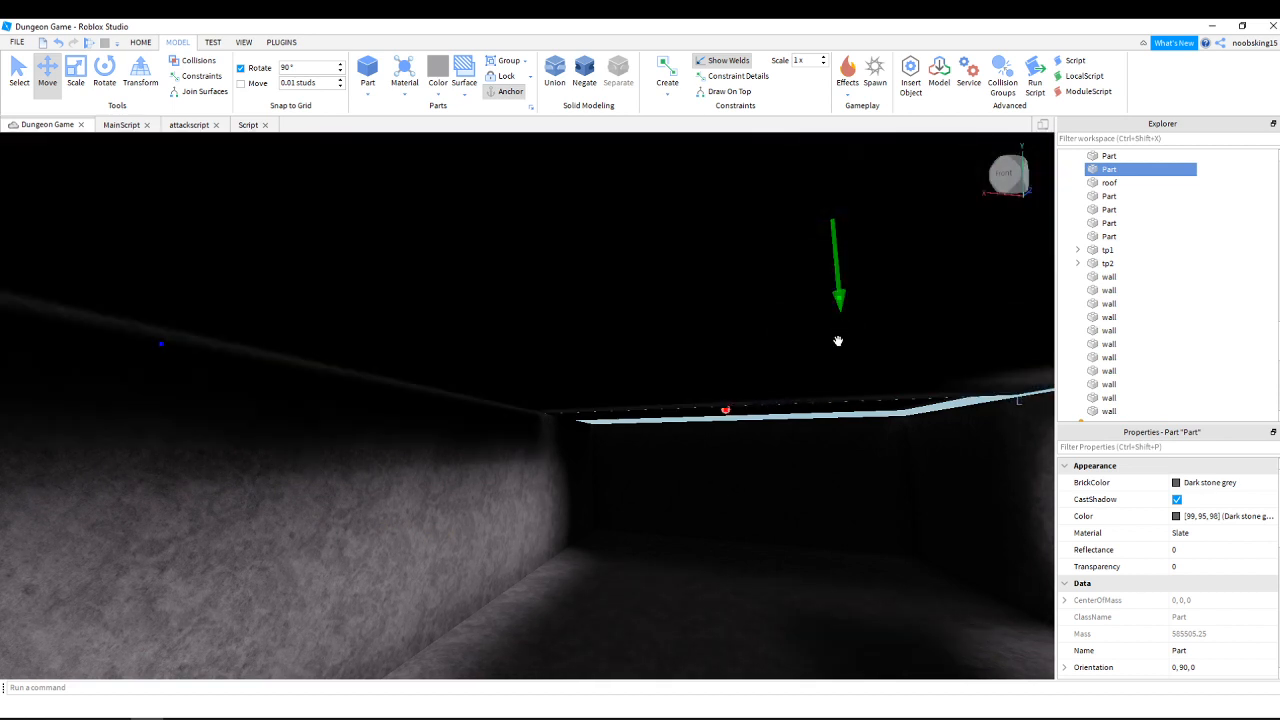
right_drag(797, 431, 797, 430)
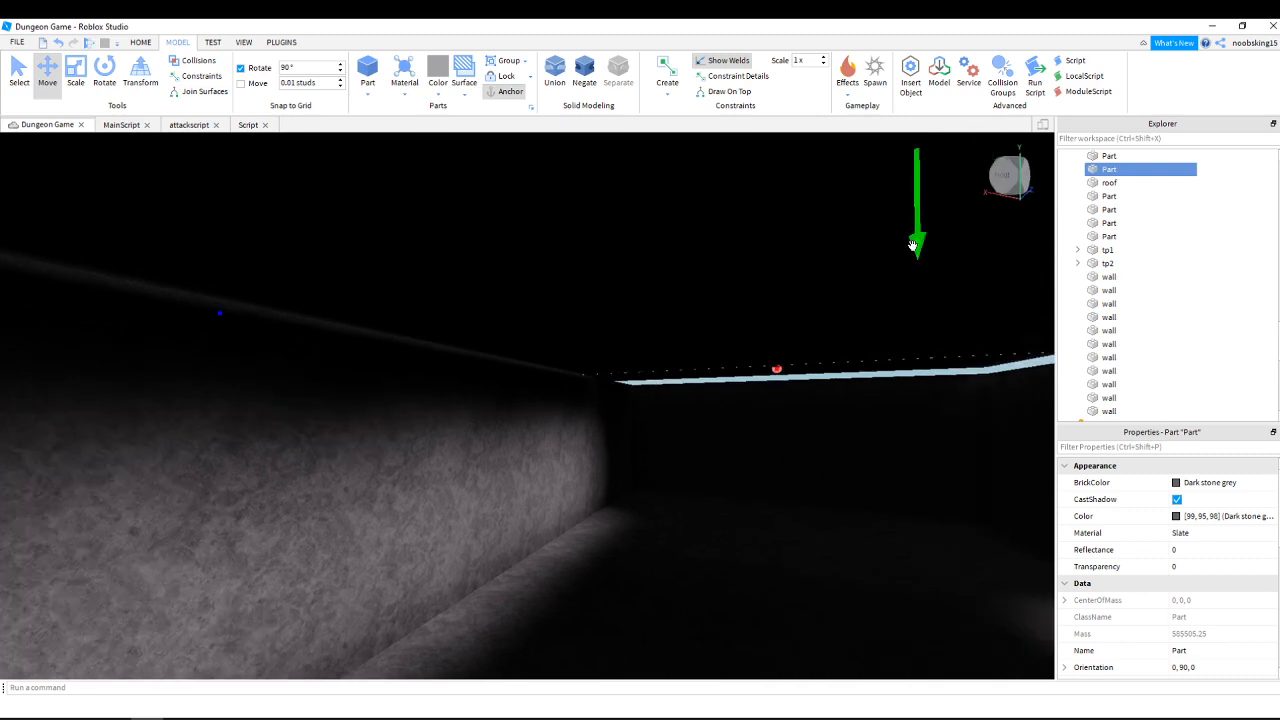
drag(912, 245, 917, 257)
Select the smaller neighbouring roof slab from outside and lower it to close the gap above the walls.
right_drag(868, 377, 852, 374)
scroll(866, 379, up, 2)
key(s)
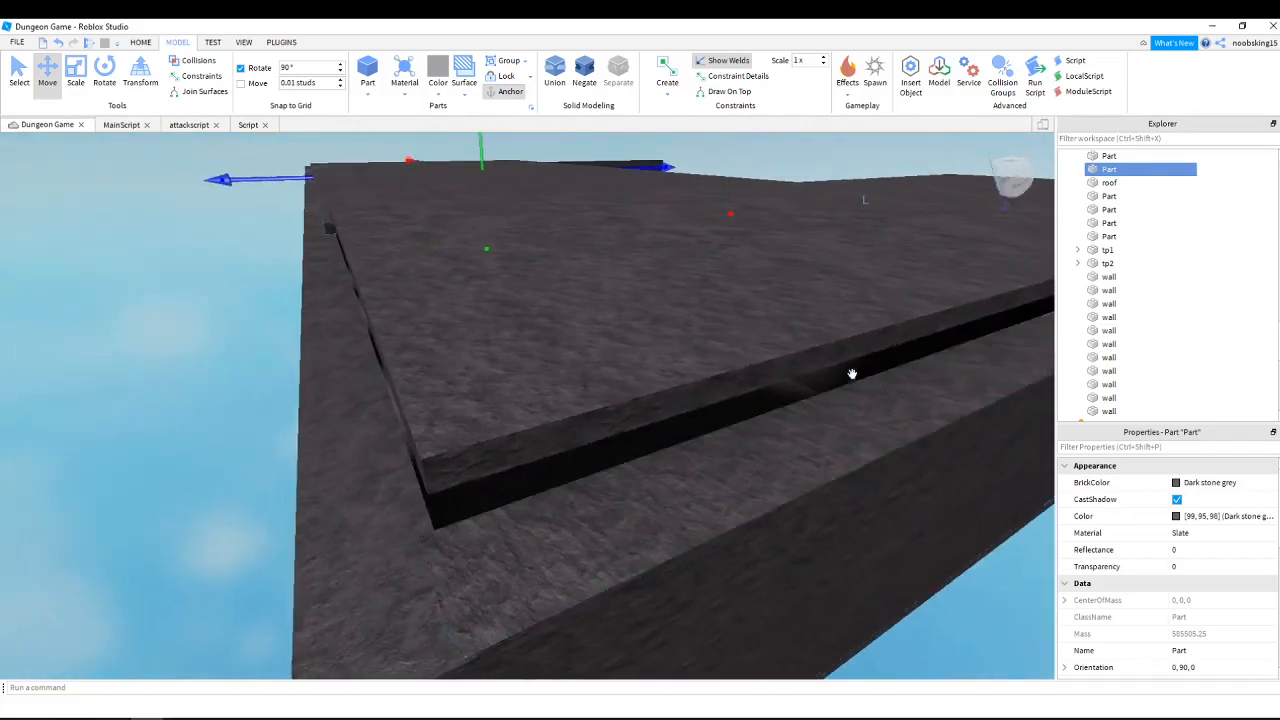
key(d)
key(q)
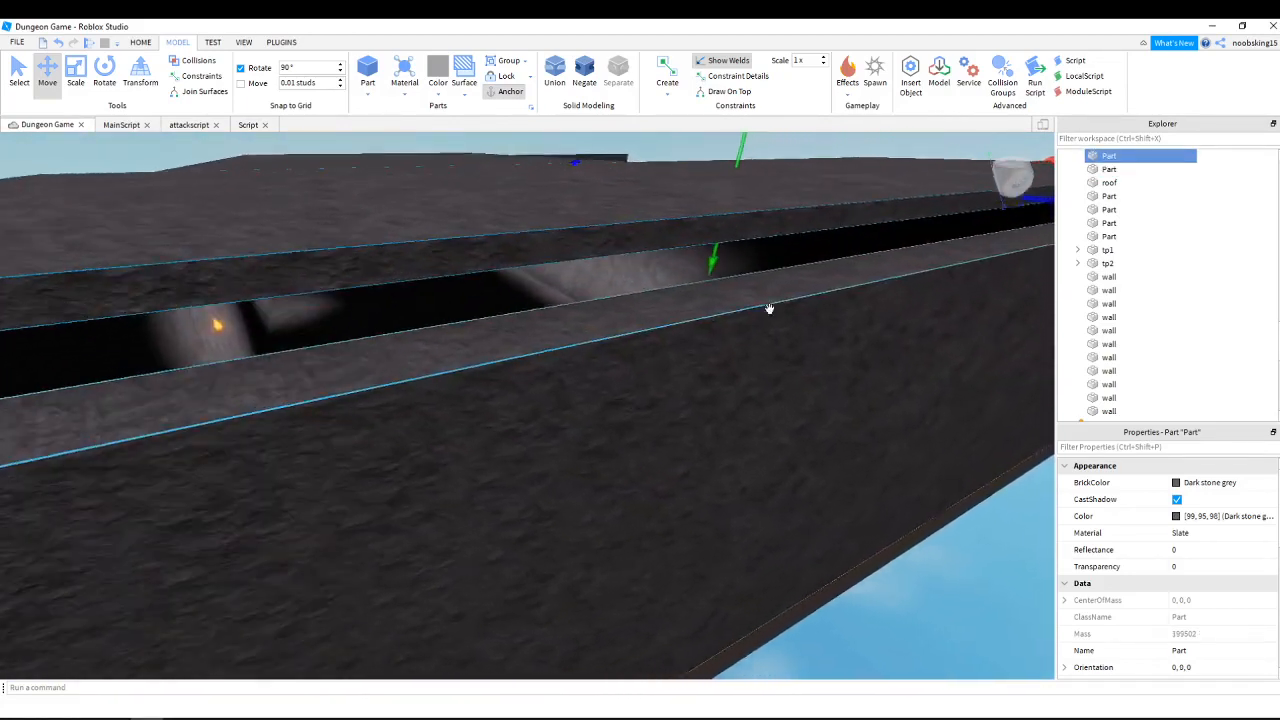
right_drag(770, 310, 771, 312)
key(d)
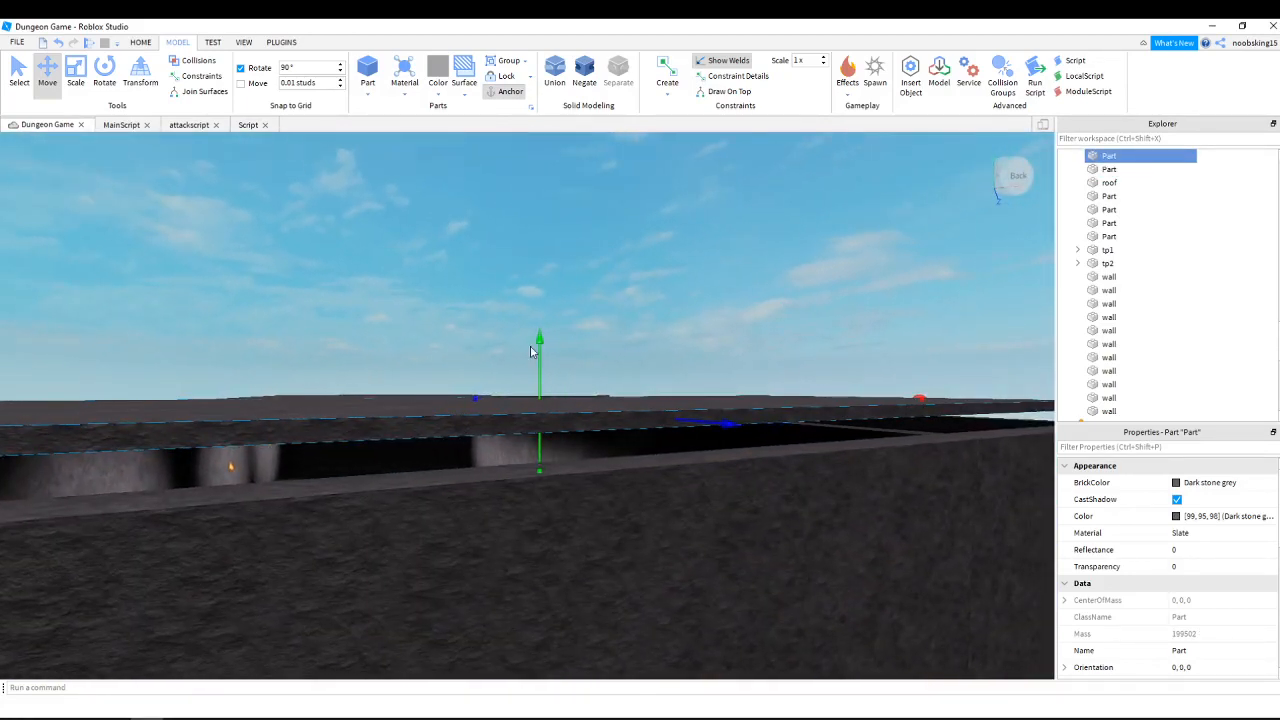
key(e)
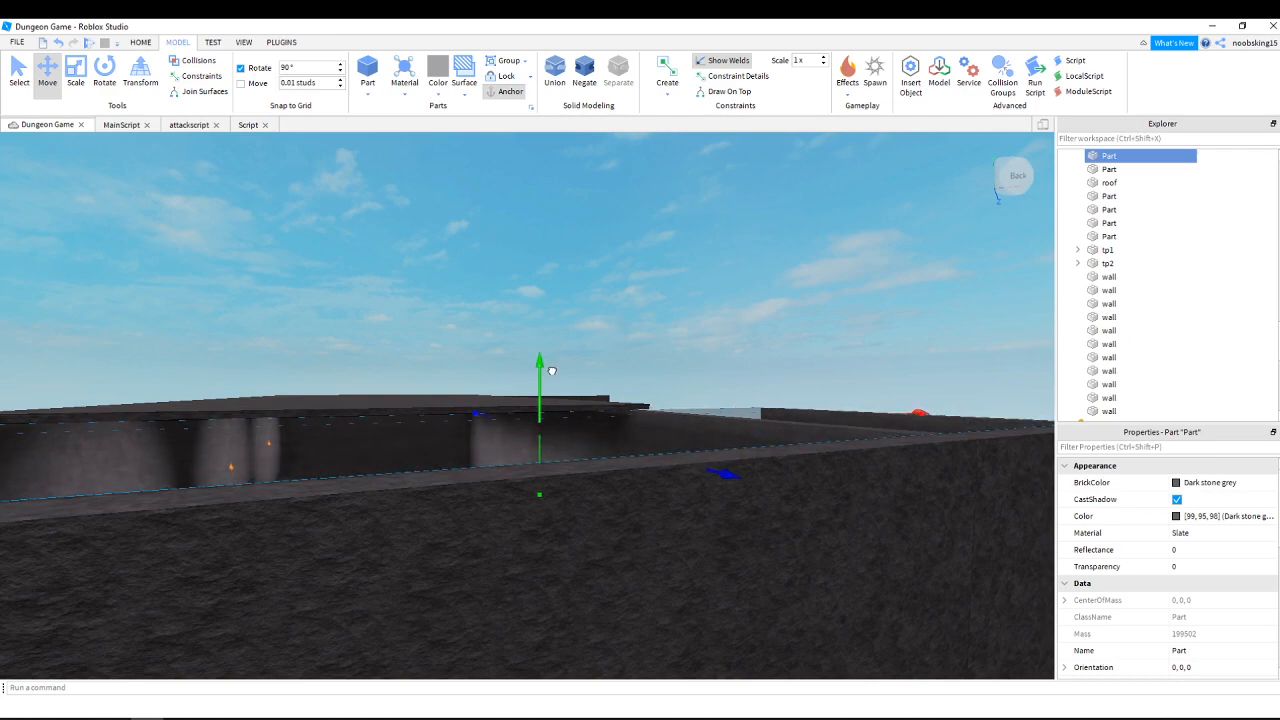
right_drag(605, 420, 606, 418)
key(w)
key(w)
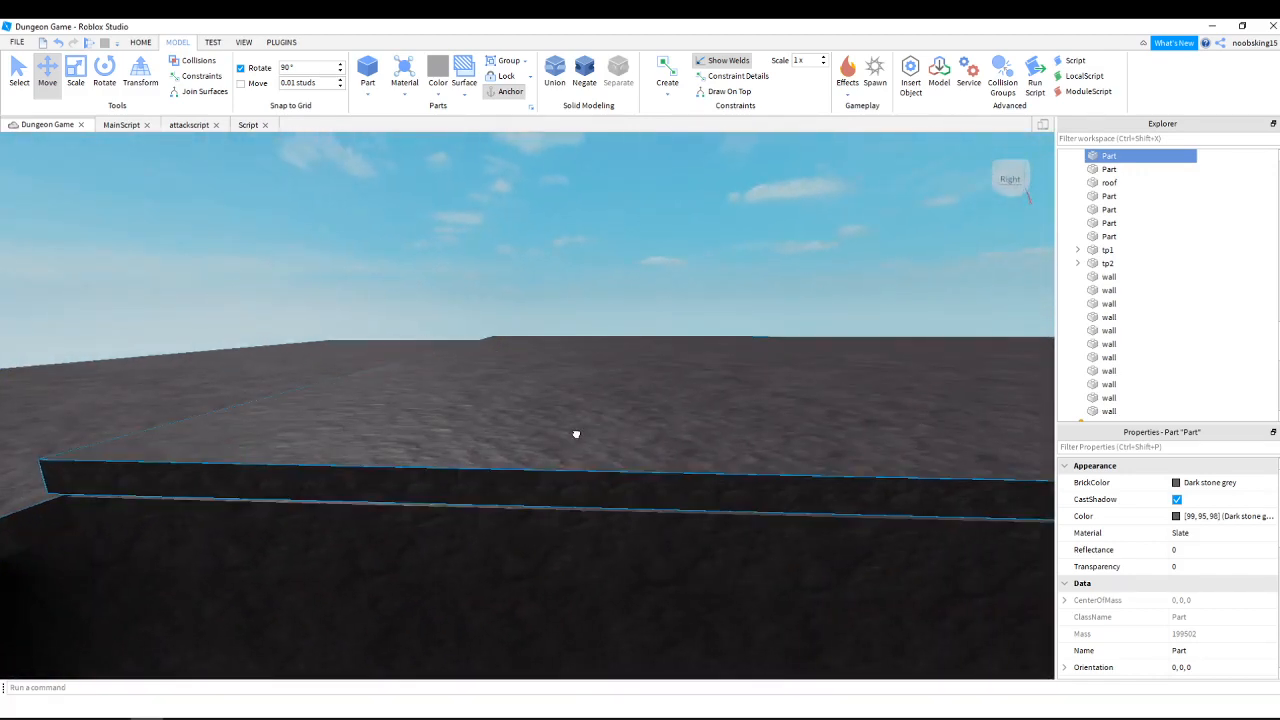
Lower the large roof slab slightly more so that no gap remains along the wall's top edge.
right_drag(803, 408, 803, 408)
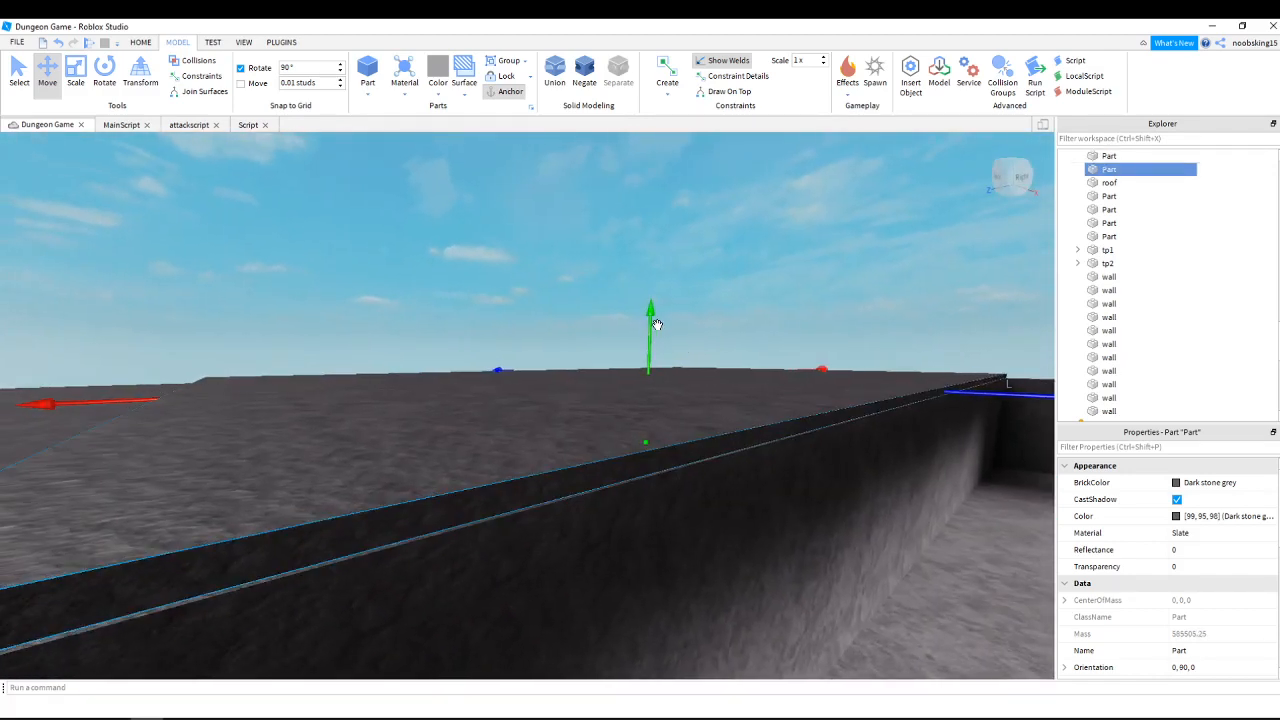
drag(651, 323, 650, 332)
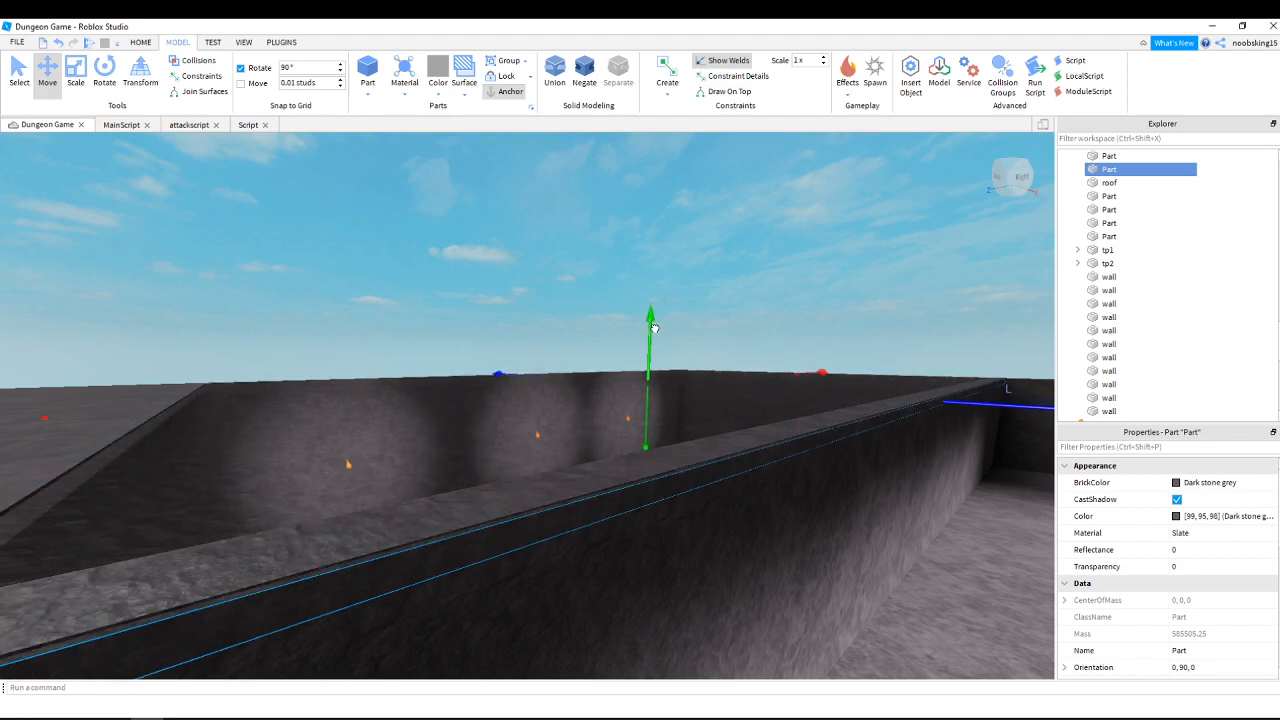
drag(655, 328, 654, 325)
key(a)
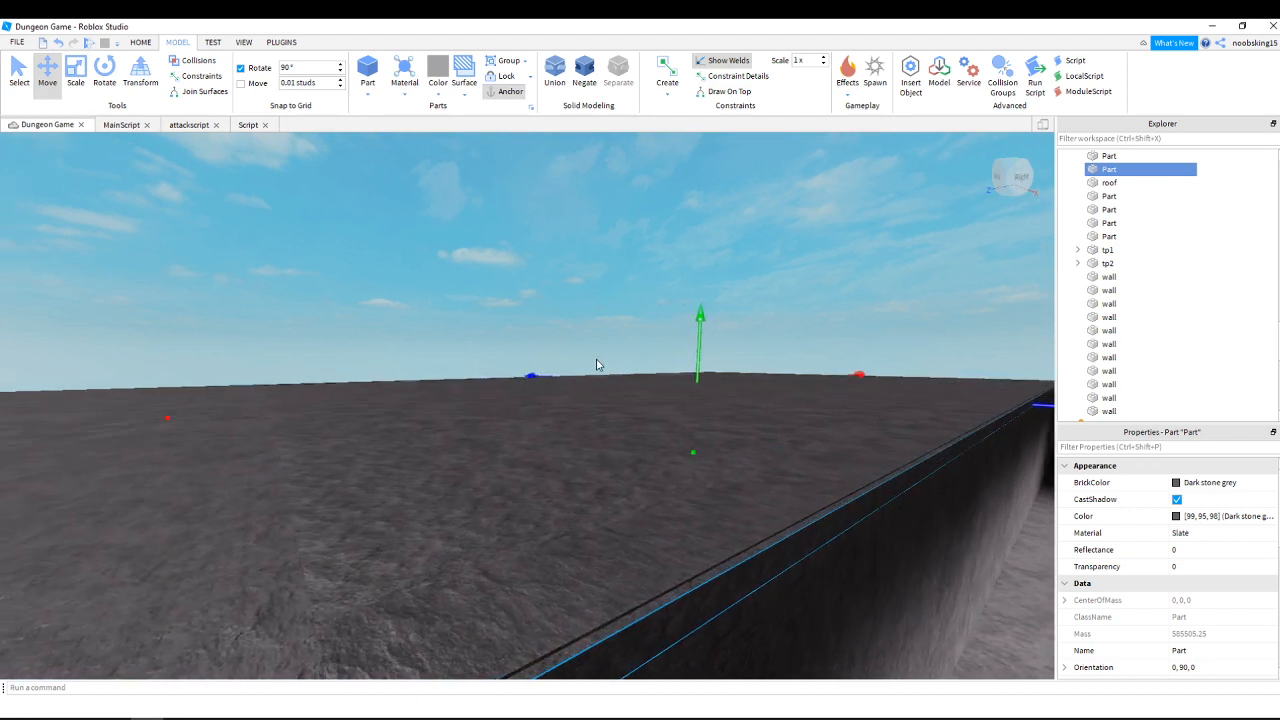
Duplicate the last wall torch inside the room and move the copy across the room to the opposite wall.
right_drag(598, 365, 596, 358)
key(w)
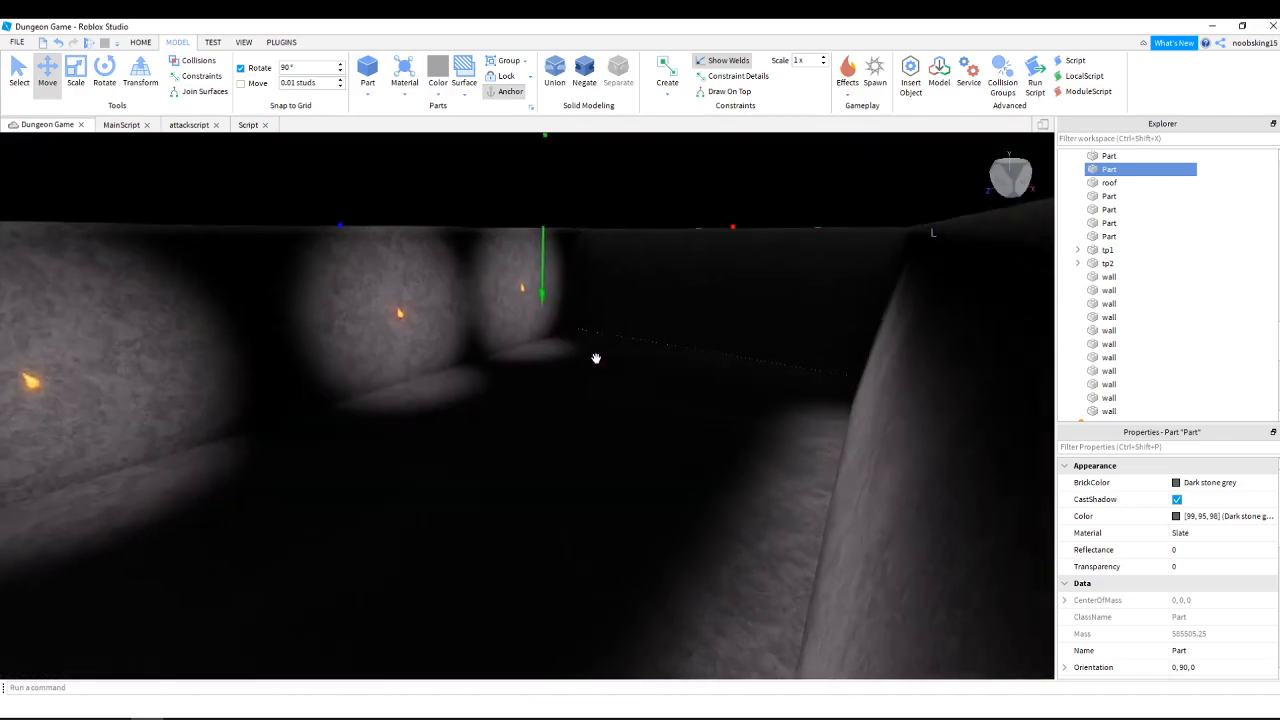
key(w)
right_drag(596, 358, 597, 360)
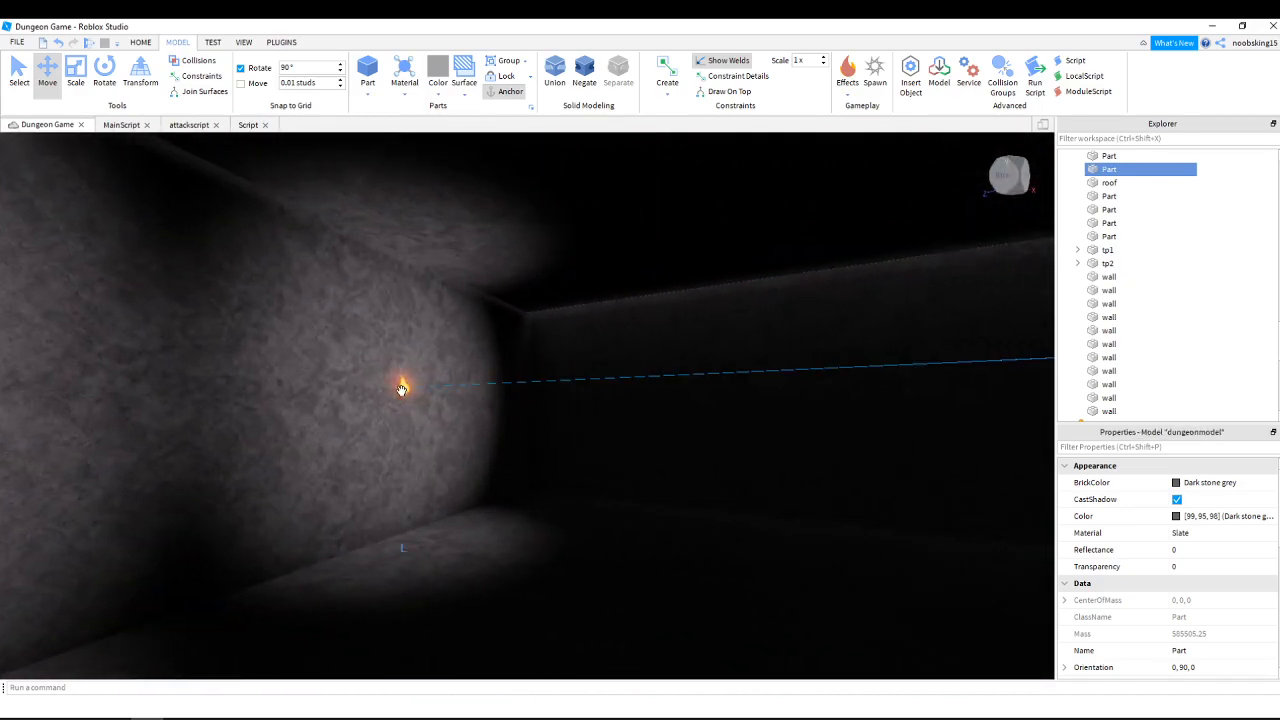
right_drag(533, 399, 534, 399)
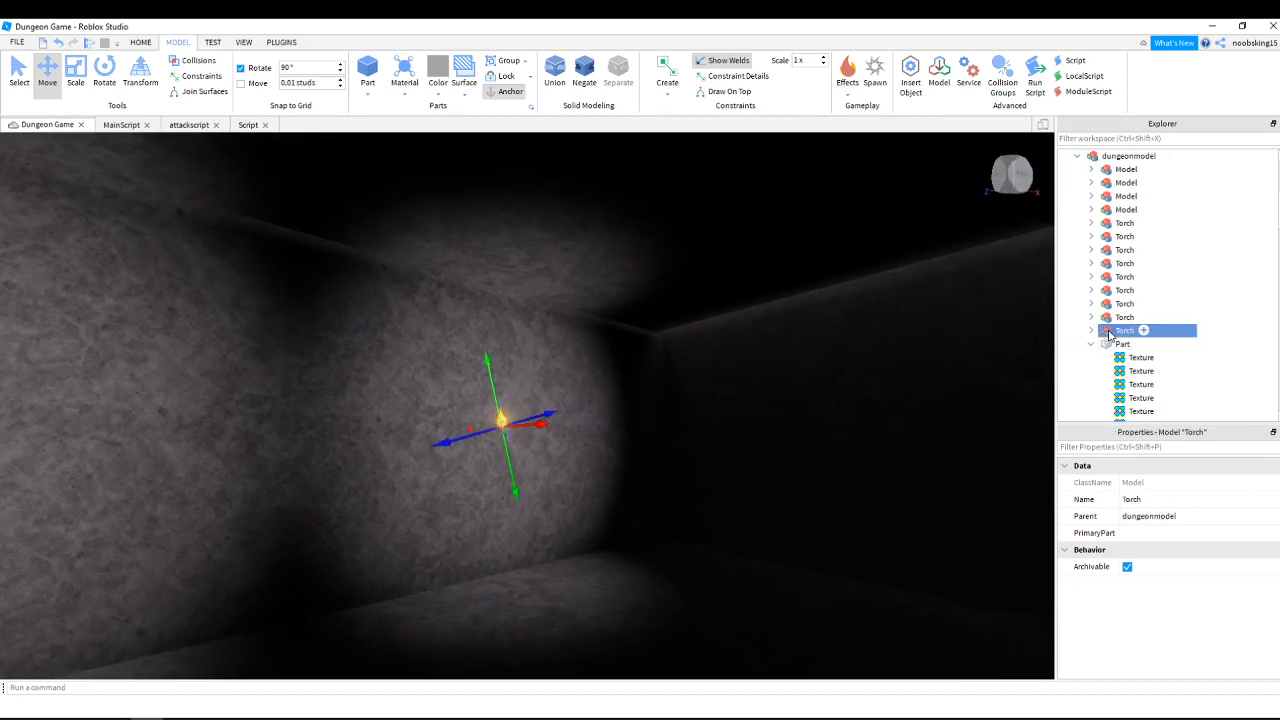
right_click(1166, 334)
click(1172, 387)
right_drag(574, 428, 574, 428)
drag(322, 343, 807, 367)
right_drag(807, 367, 807, 367)
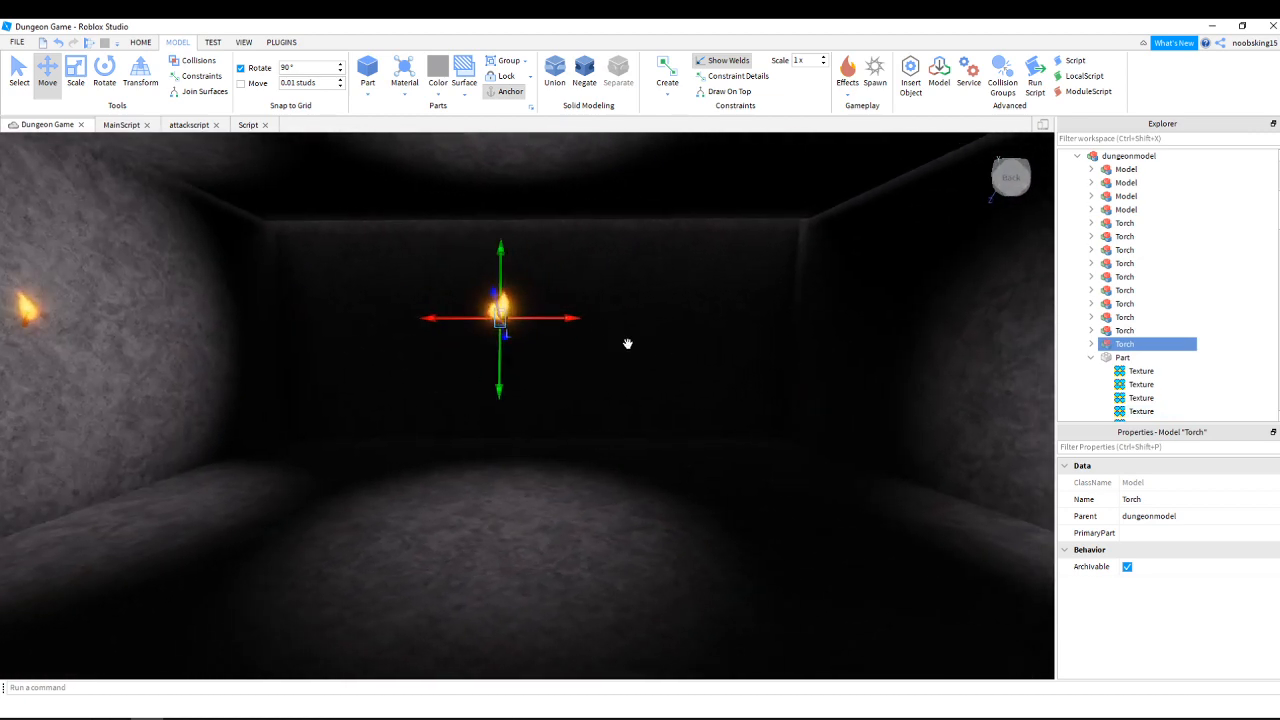
drag(580, 320, 877, 315)
key(d)
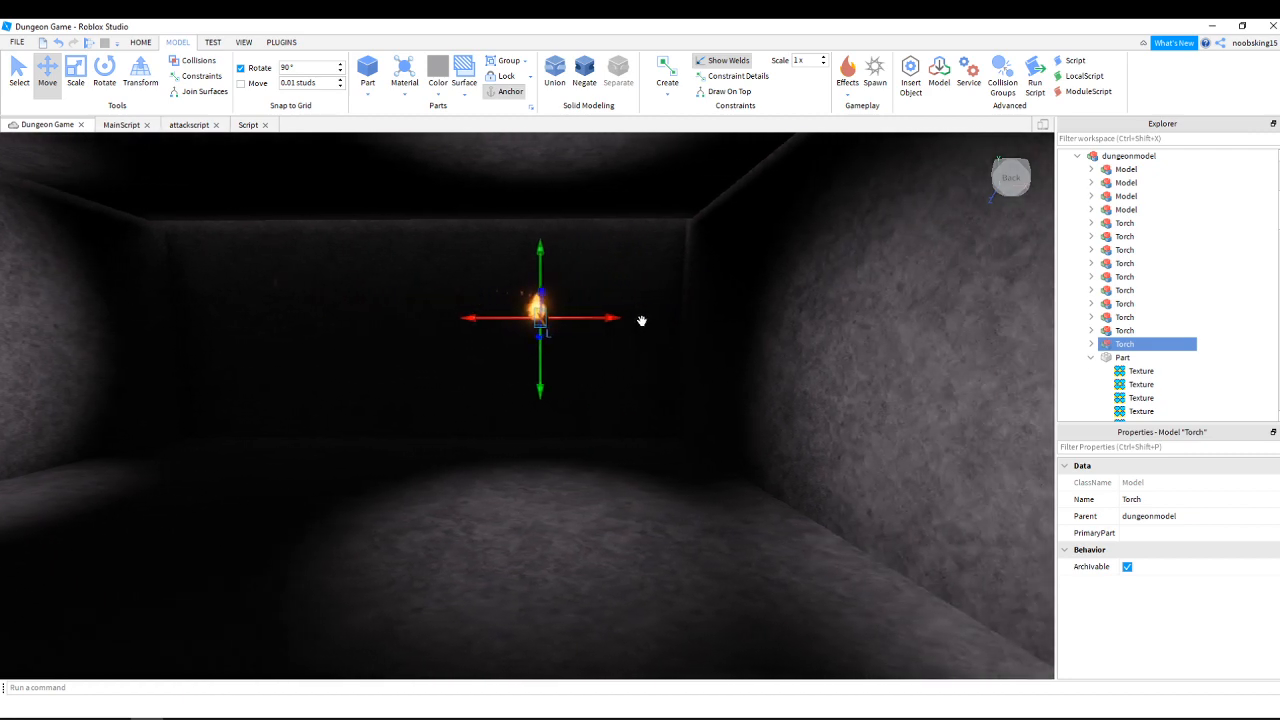
drag(576, 317, 826, 320)
key(d)
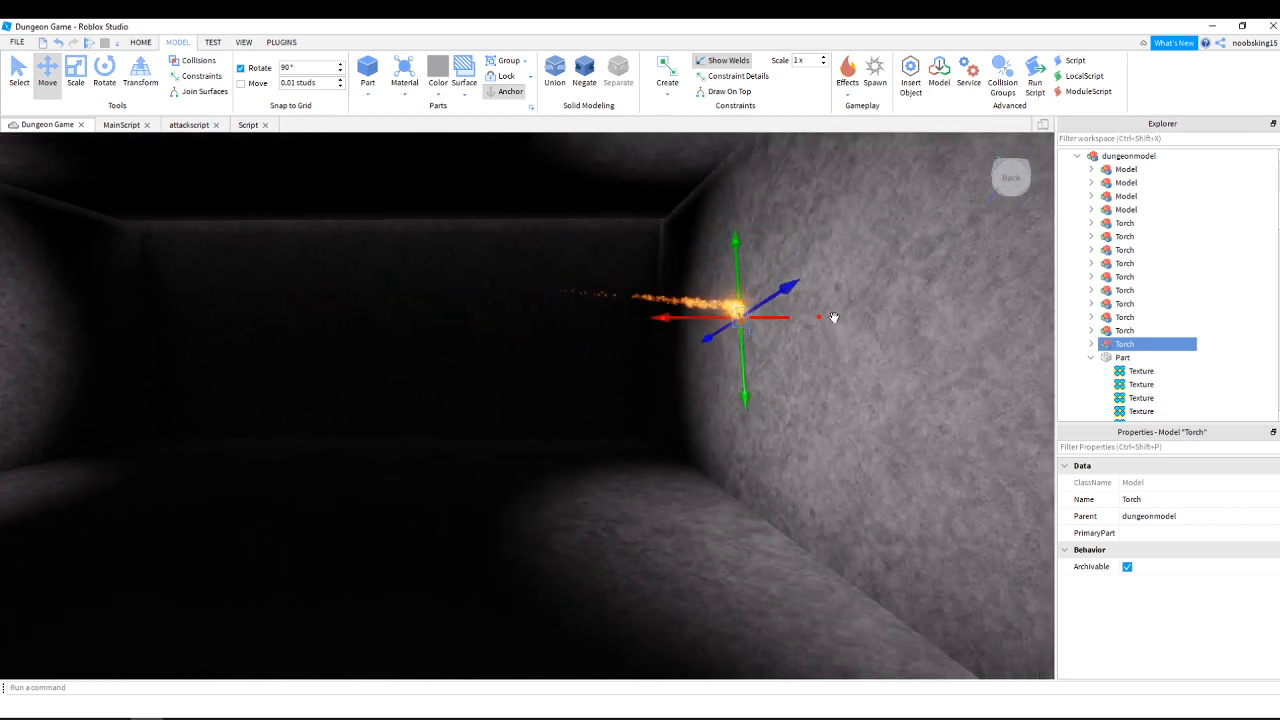
right_drag(799, 336, 757, 342)
key(d)
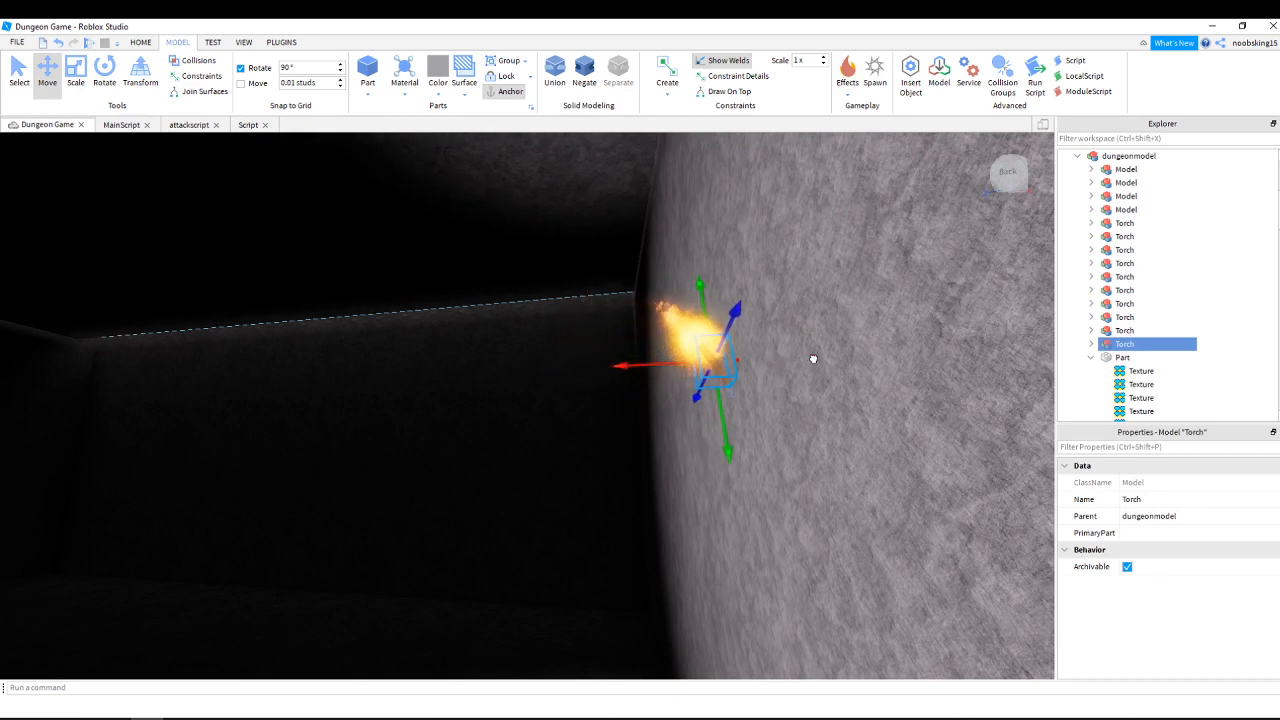
Duplicate the selected wall torch, slide the copy along the same wall, and lower it to the original's height.
right_drag(825, 360, 806, 391)
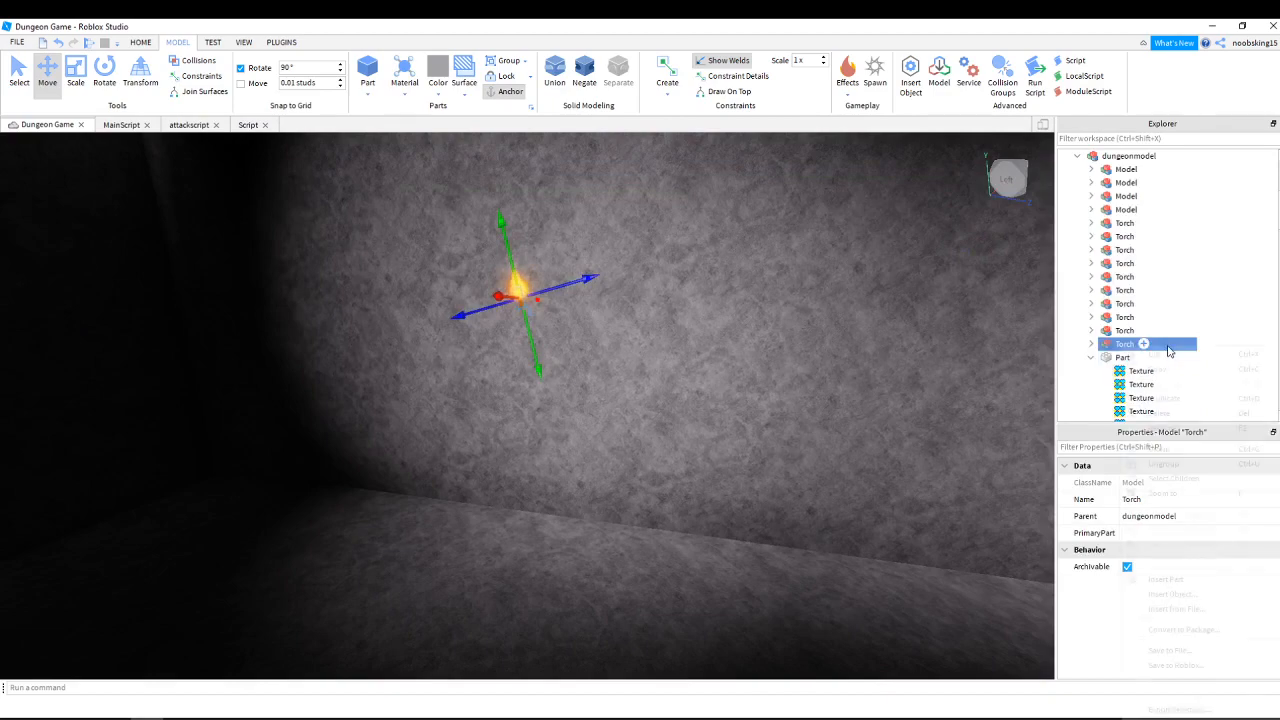
click(1188, 401)
right_drag(689, 394, 689, 394)
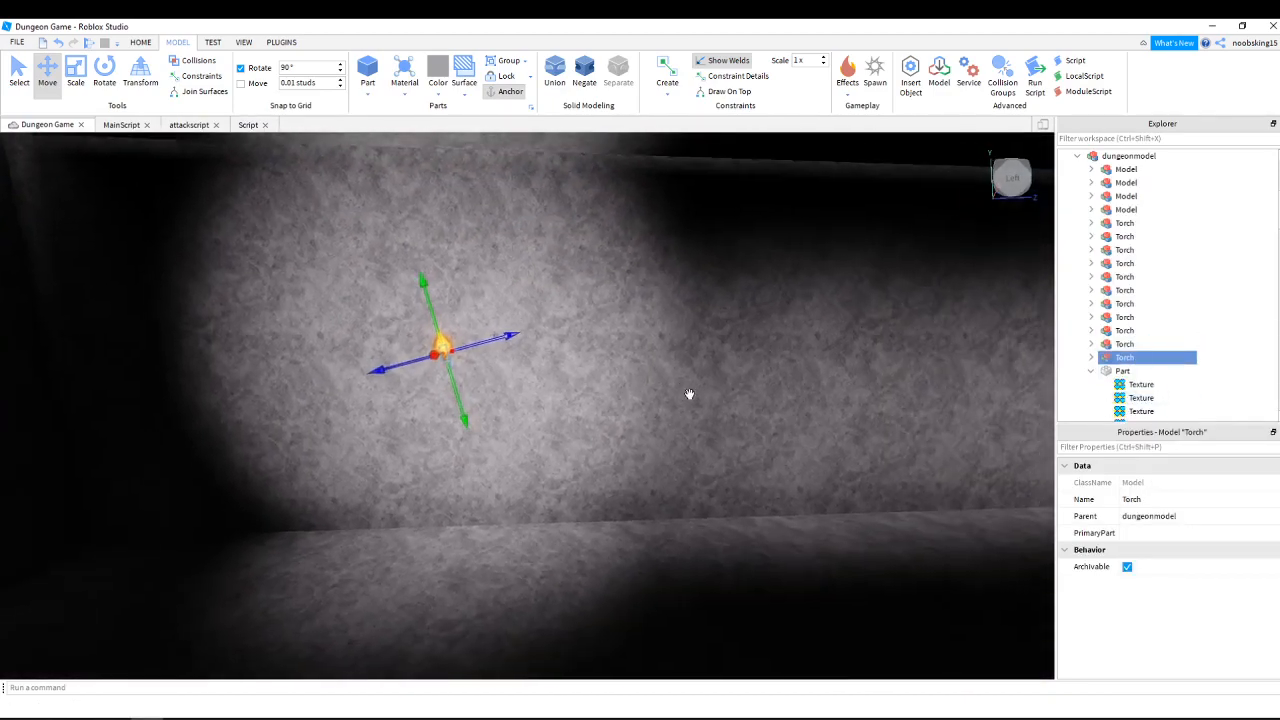
drag(508, 337, 773, 300)
drag(706, 357, 721, 434)
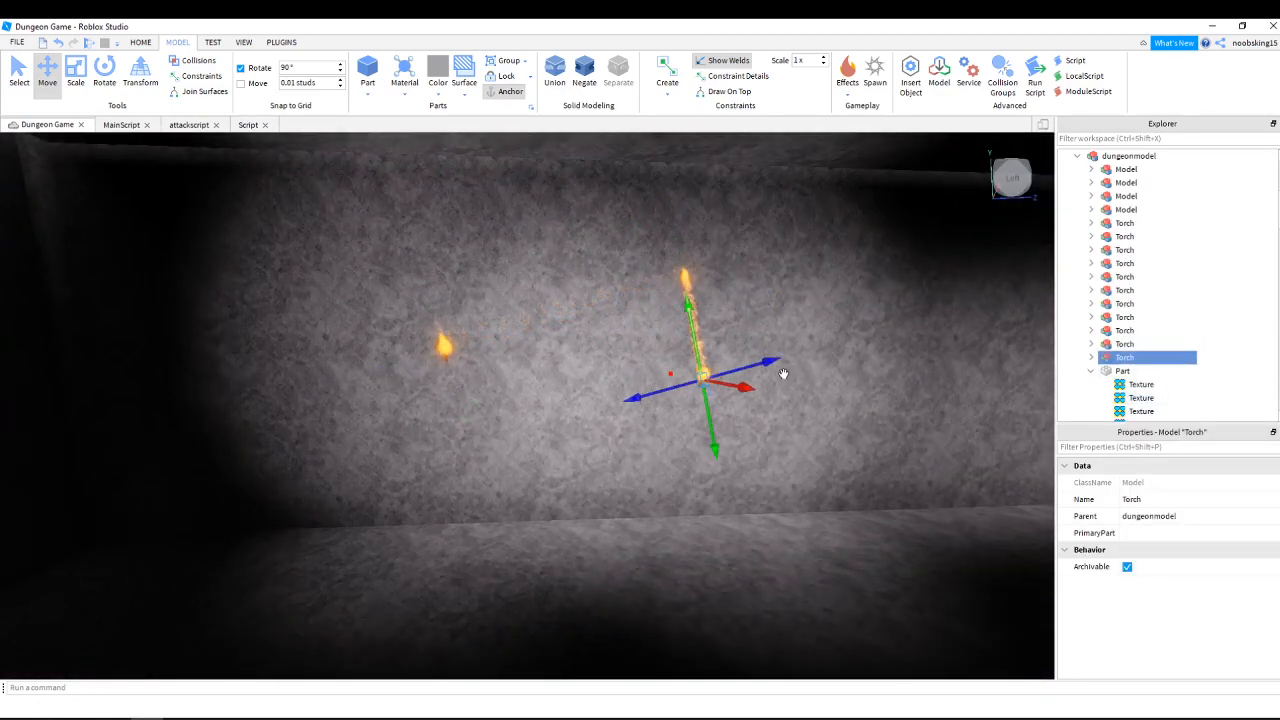
drag(783, 369, 977, 322)
Slide the copied torch farther along the wall and lower it again to keep it in line with the others.
key(d)
key(d)
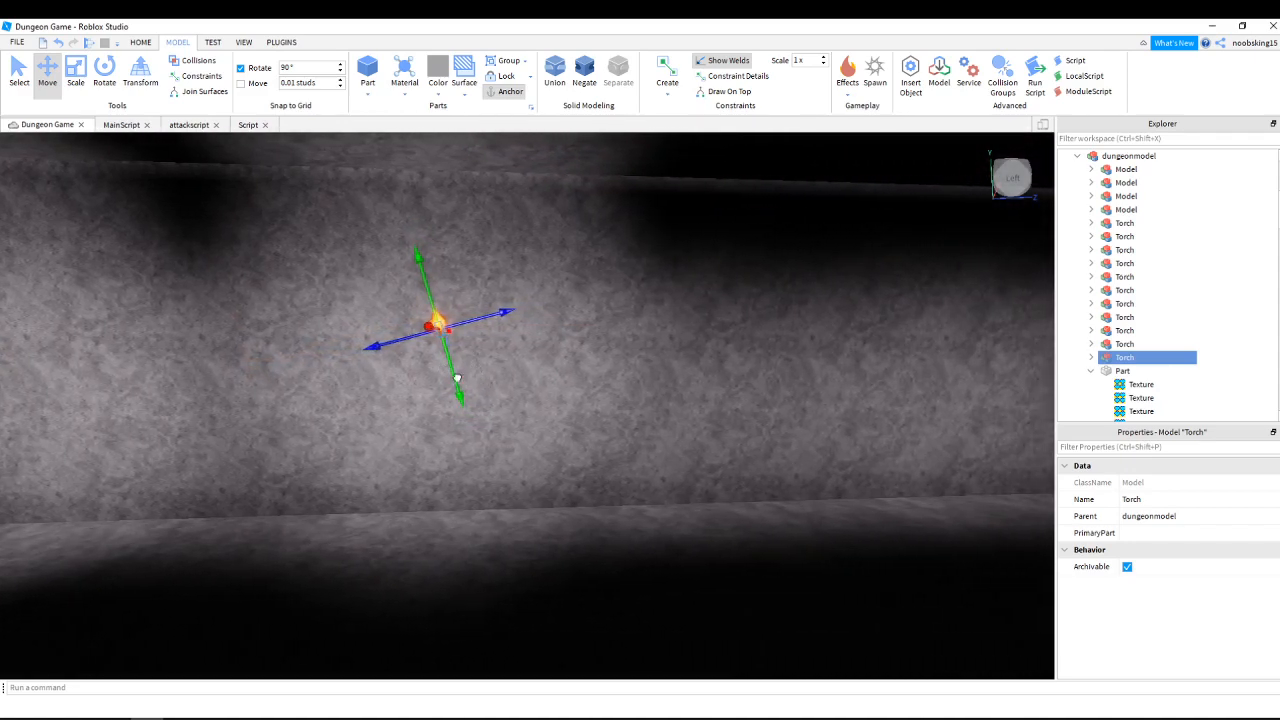
drag(457, 378, 475, 427)
drag(516, 365, 760, 328)
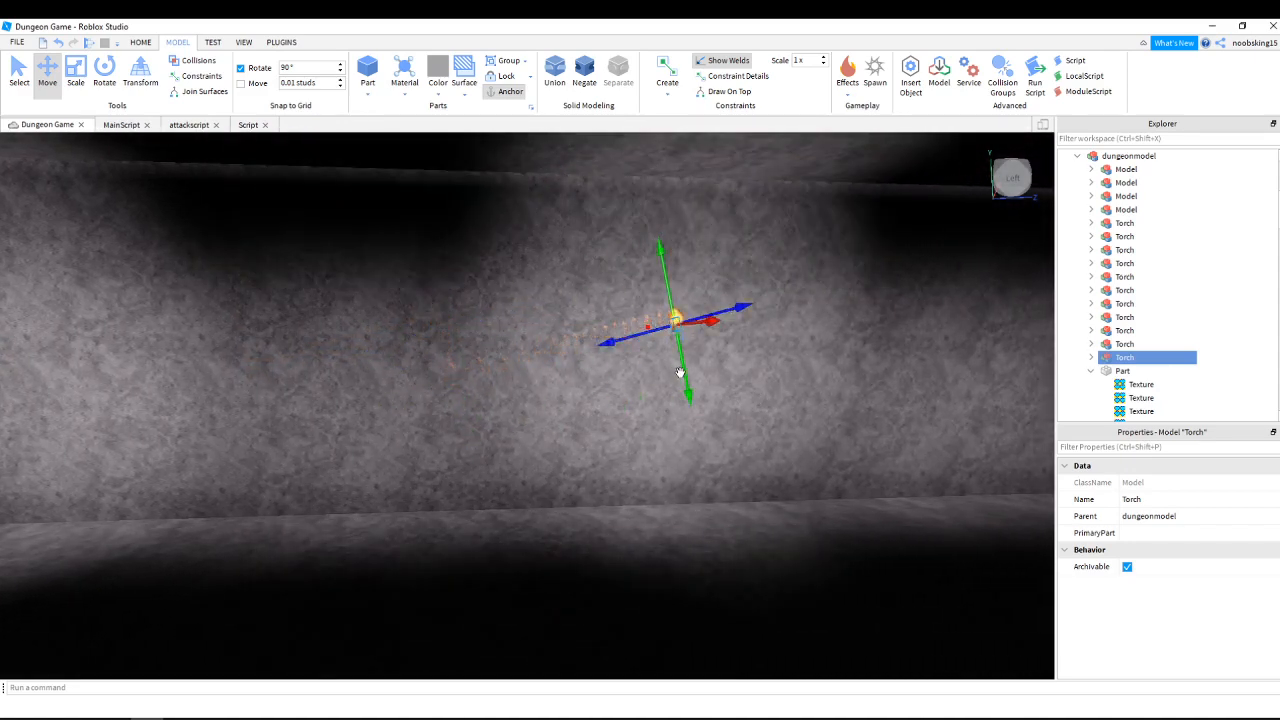
key(d)
right_drag(771, 374, 771, 374)
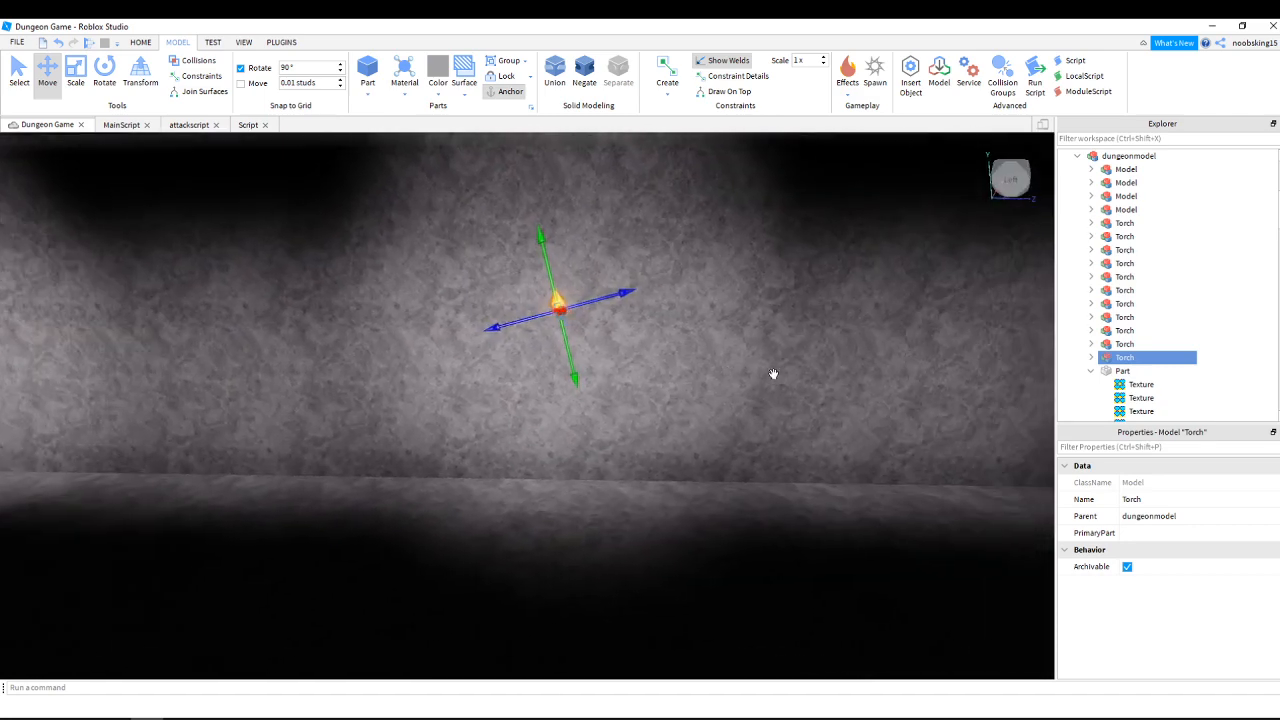
Duplicate the torch again, then shift the new copy farther along the wall and down.
right_click(1161, 367)
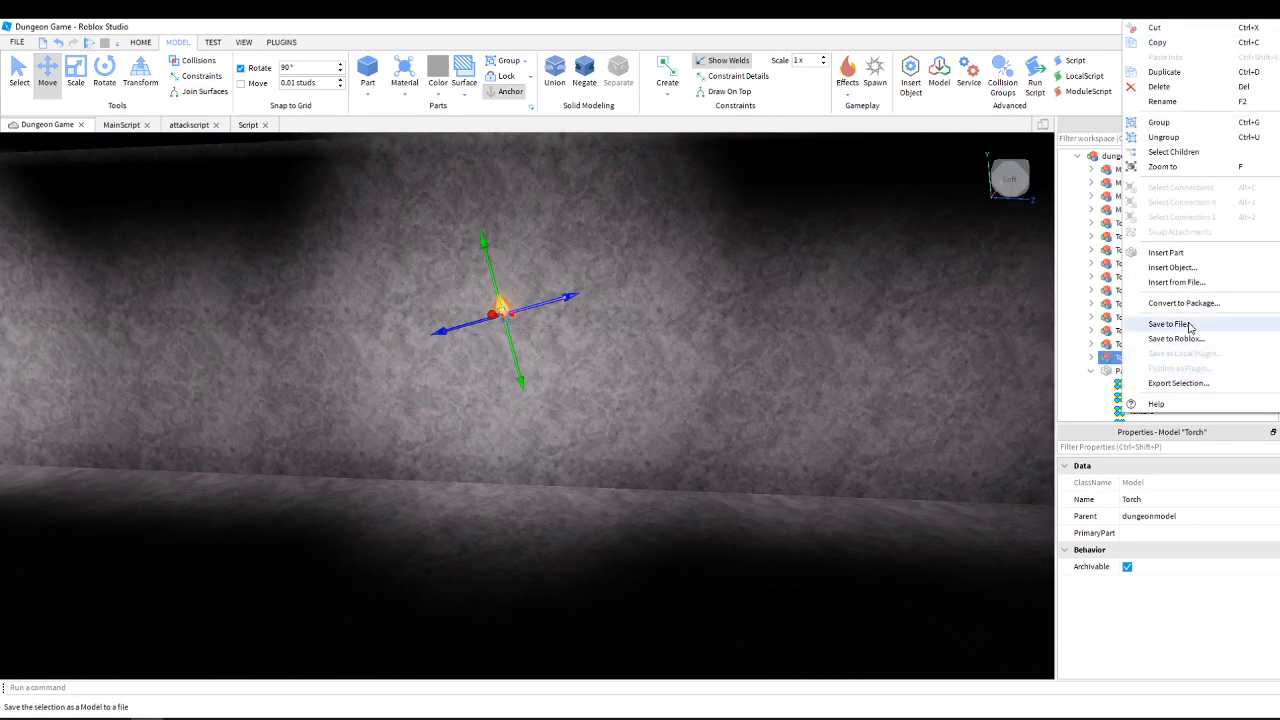
click(1204, 77)
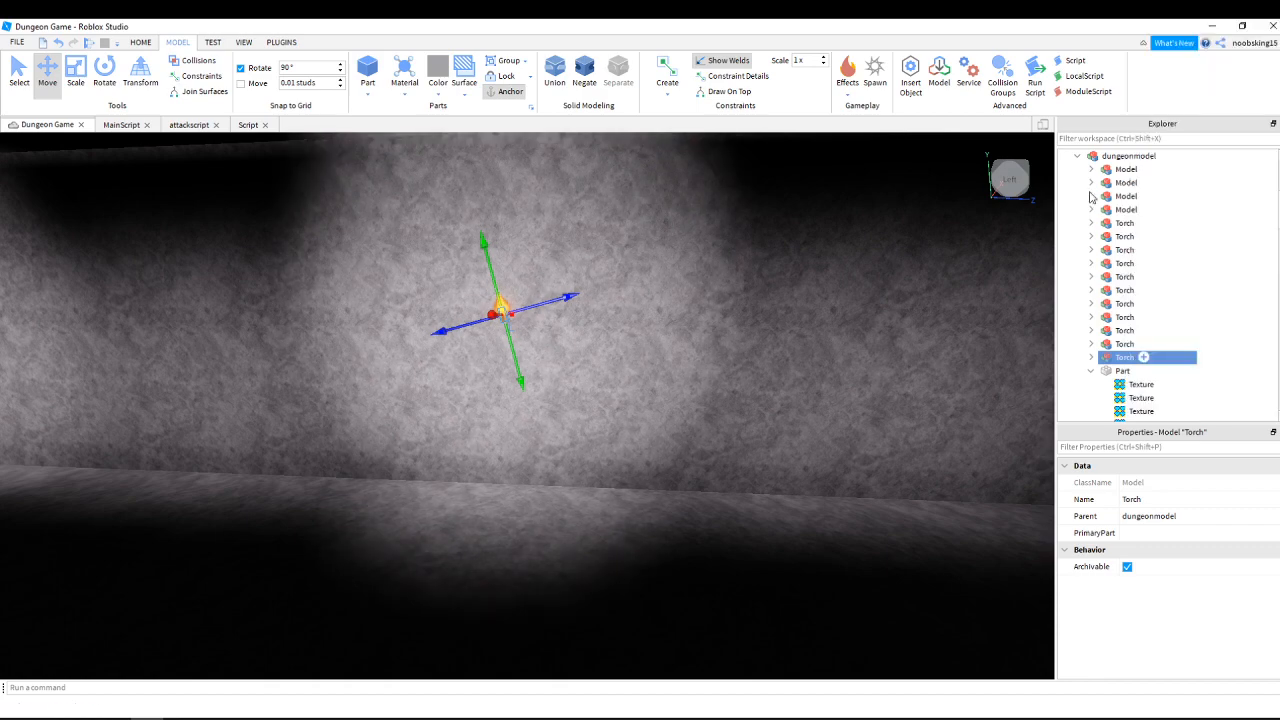
drag(577, 296, 850, 235)
drag(780, 290, 803, 391)
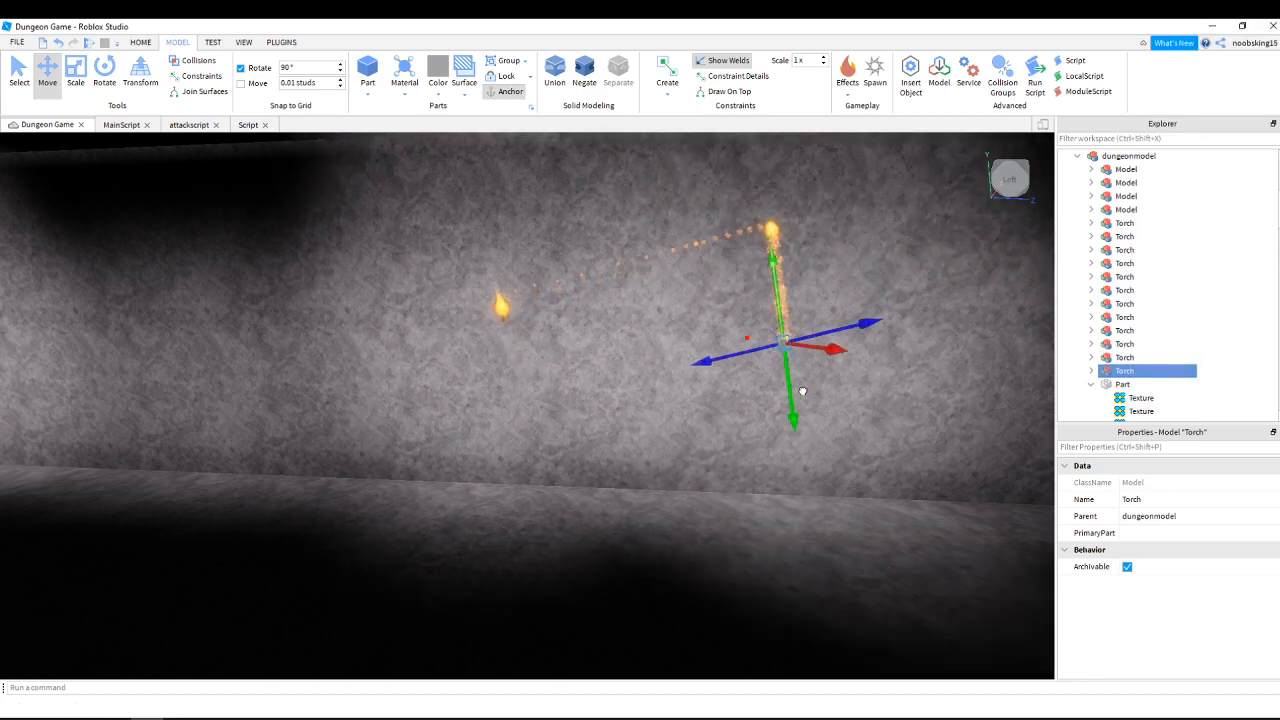
key(d)
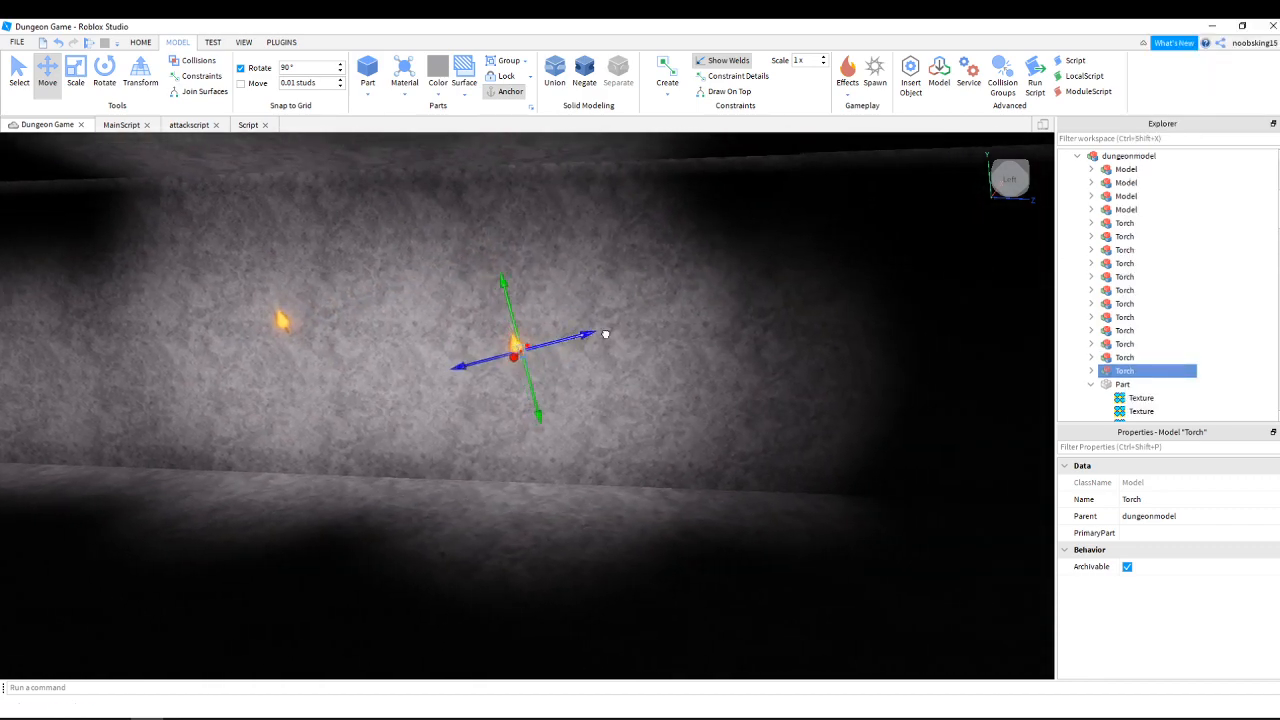
Space the newest torch copy farther down the wall toward the unlit end of the room.
drag(603, 334, 768, 394)
key(d)
right_drag(966, 366, 919, 375)
drag(734, 325, 808, 311)
right_drag(777, 363, 778, 363)
Select the last-placed Torch model as a whole, duplicate it, and slide the copy along the wall toward the room's corner.
click(743, 361)
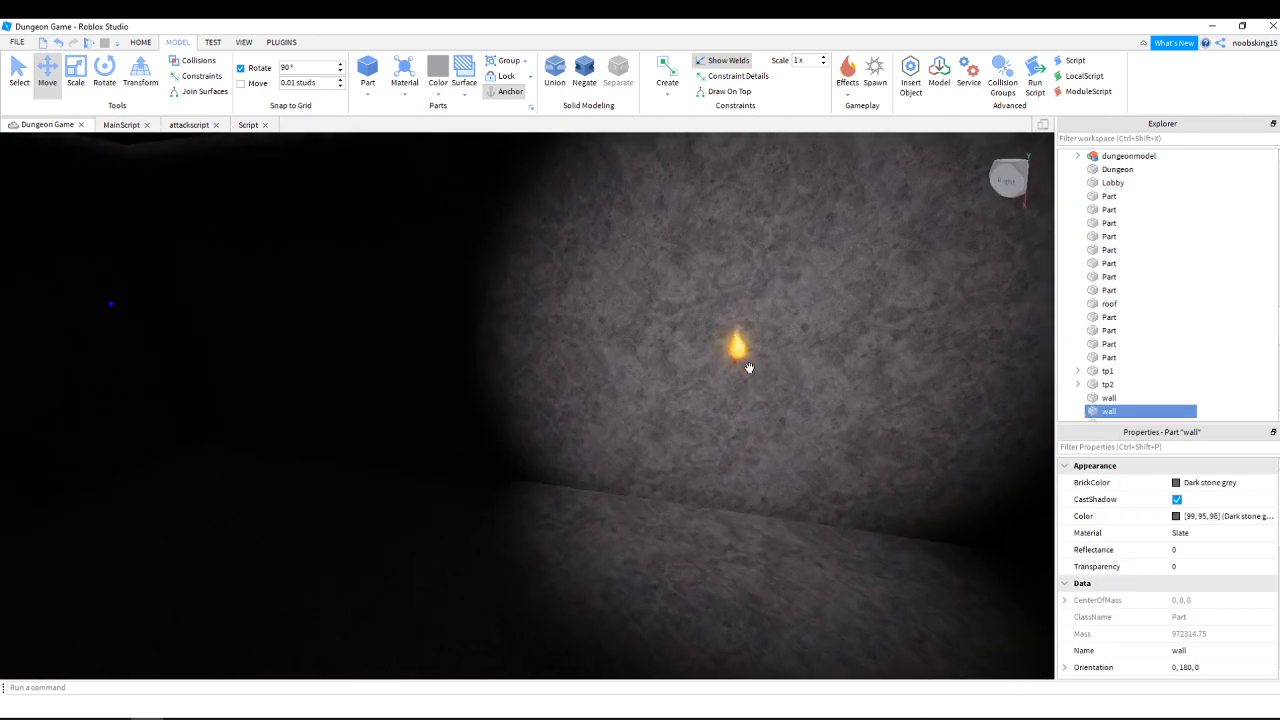
scroll(1240, 366, down, 5)
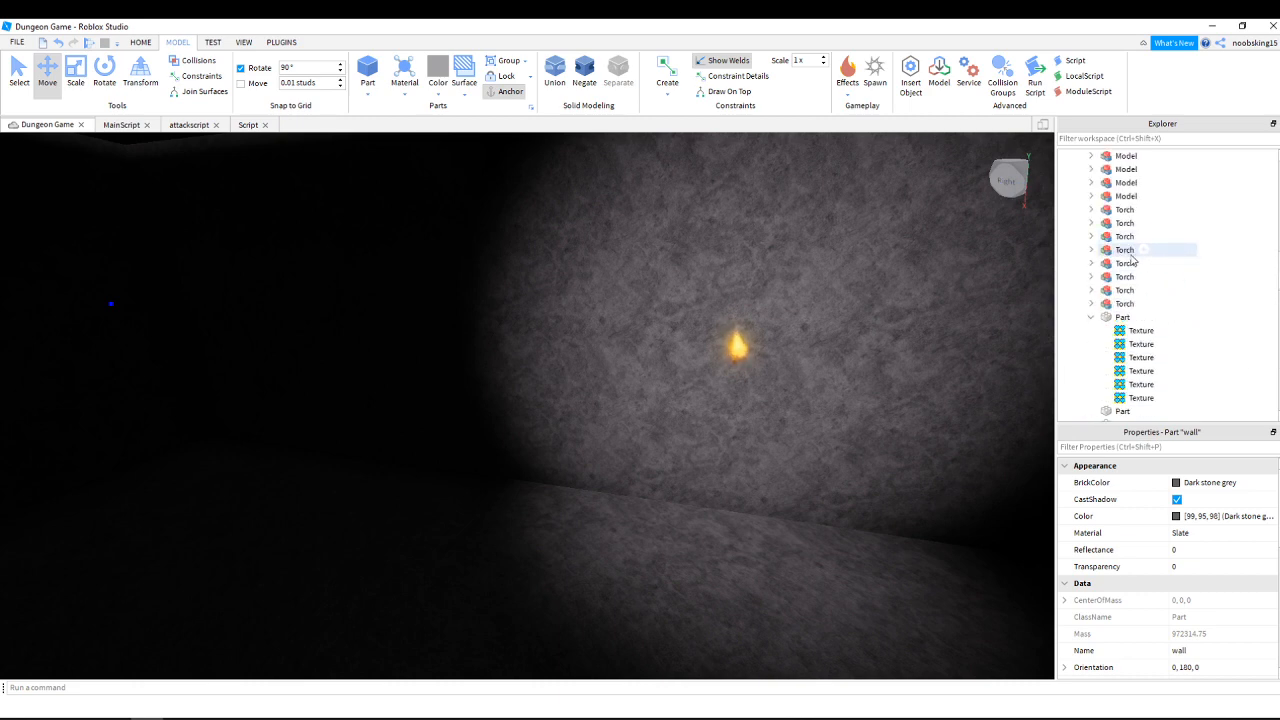
click(1126, 250)
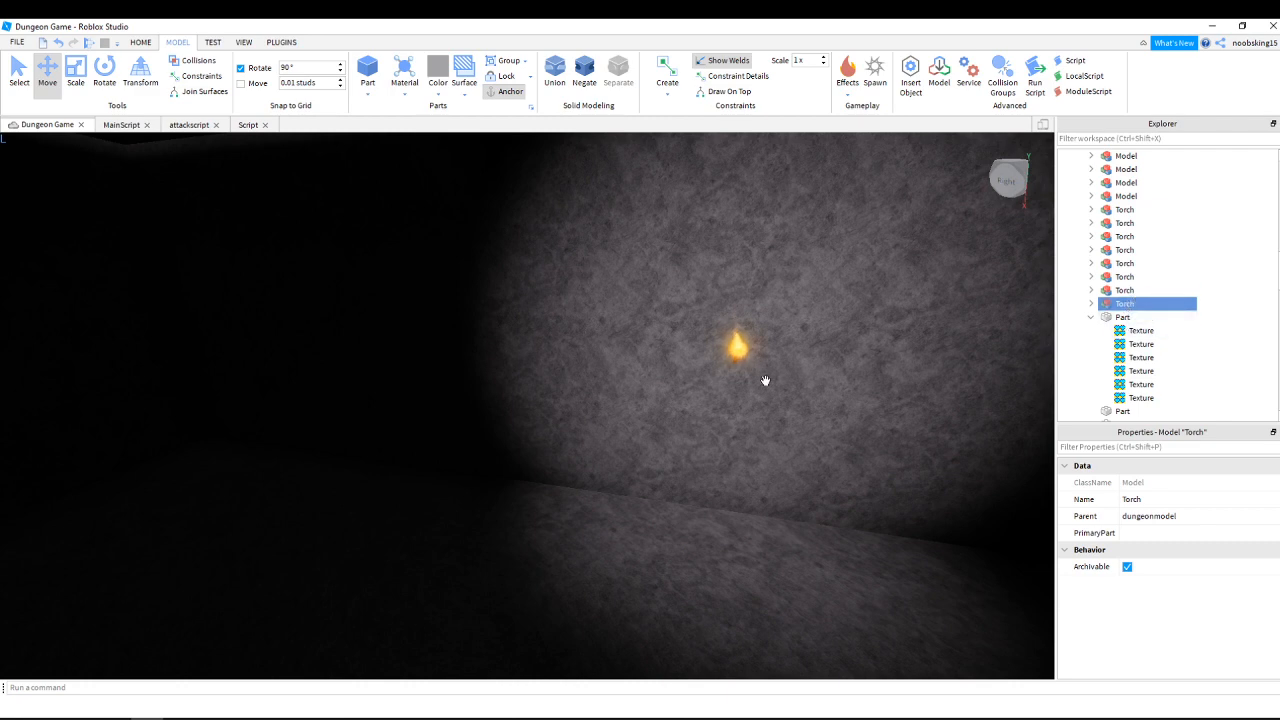
key(f)
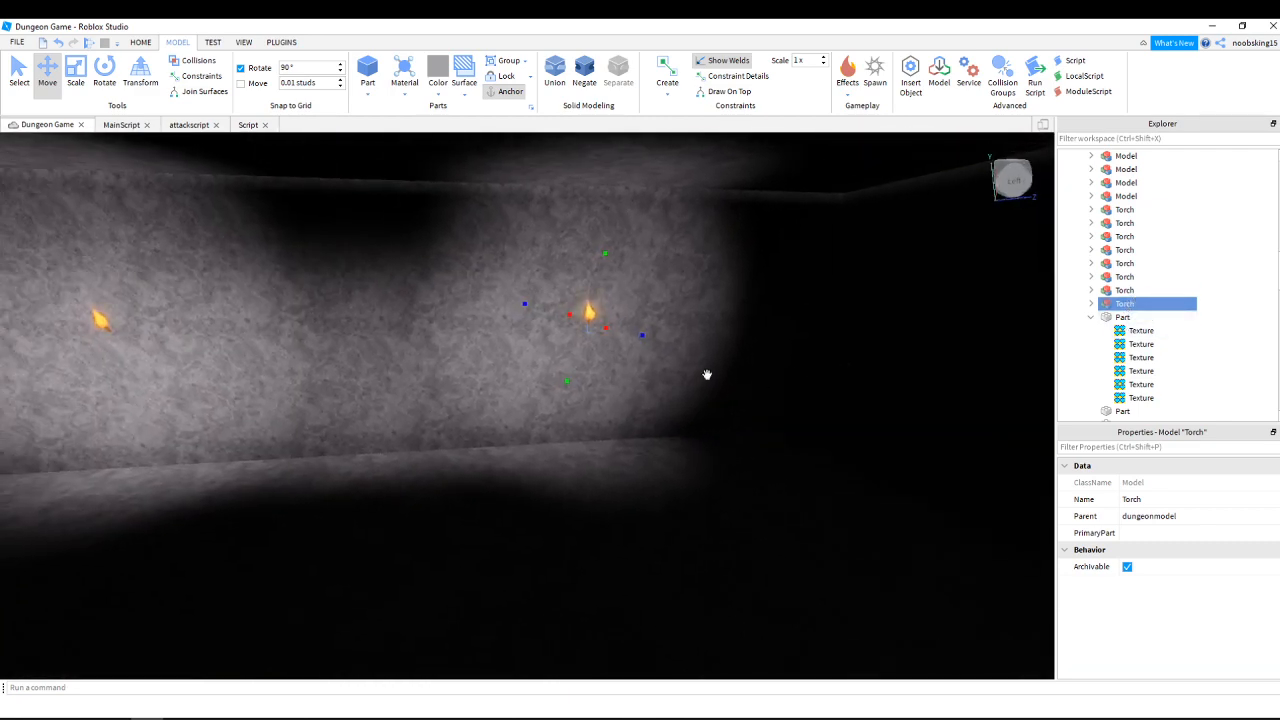
key(w)
right_drag(627, 354, 619, 345)
click(582, 323)
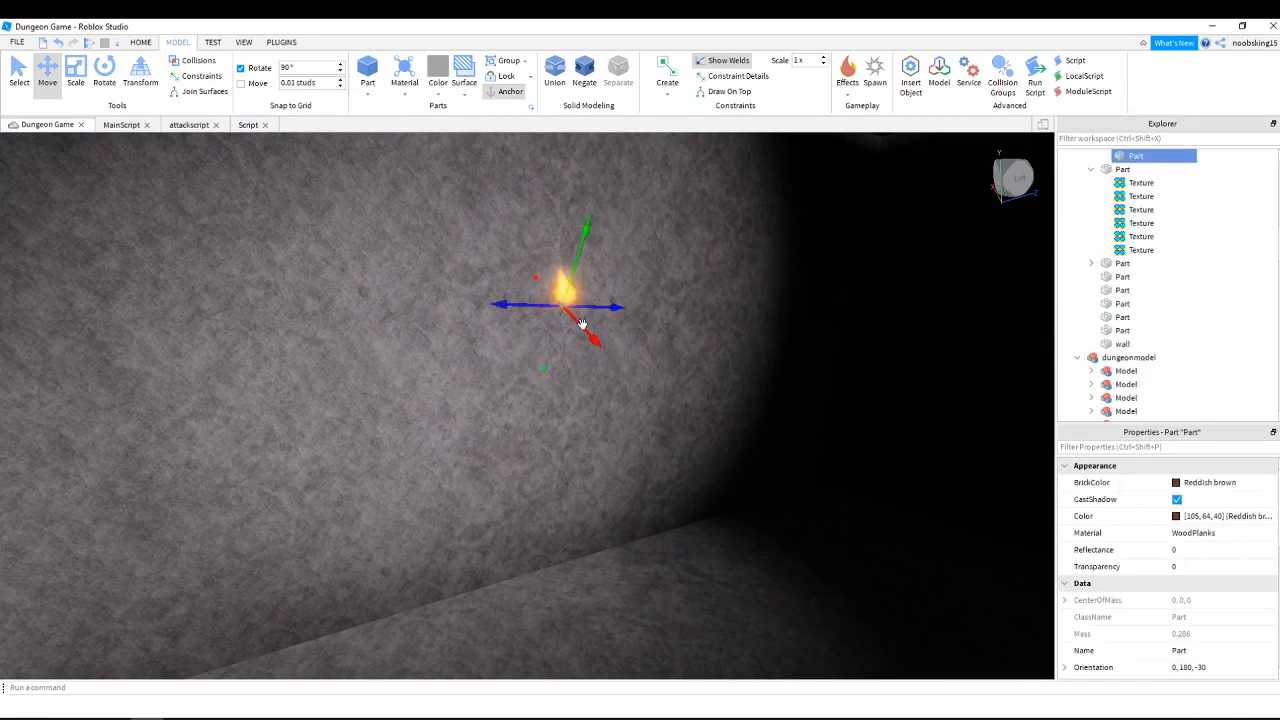
scroll(1163, 175, up, 3)
click(1130, 238)
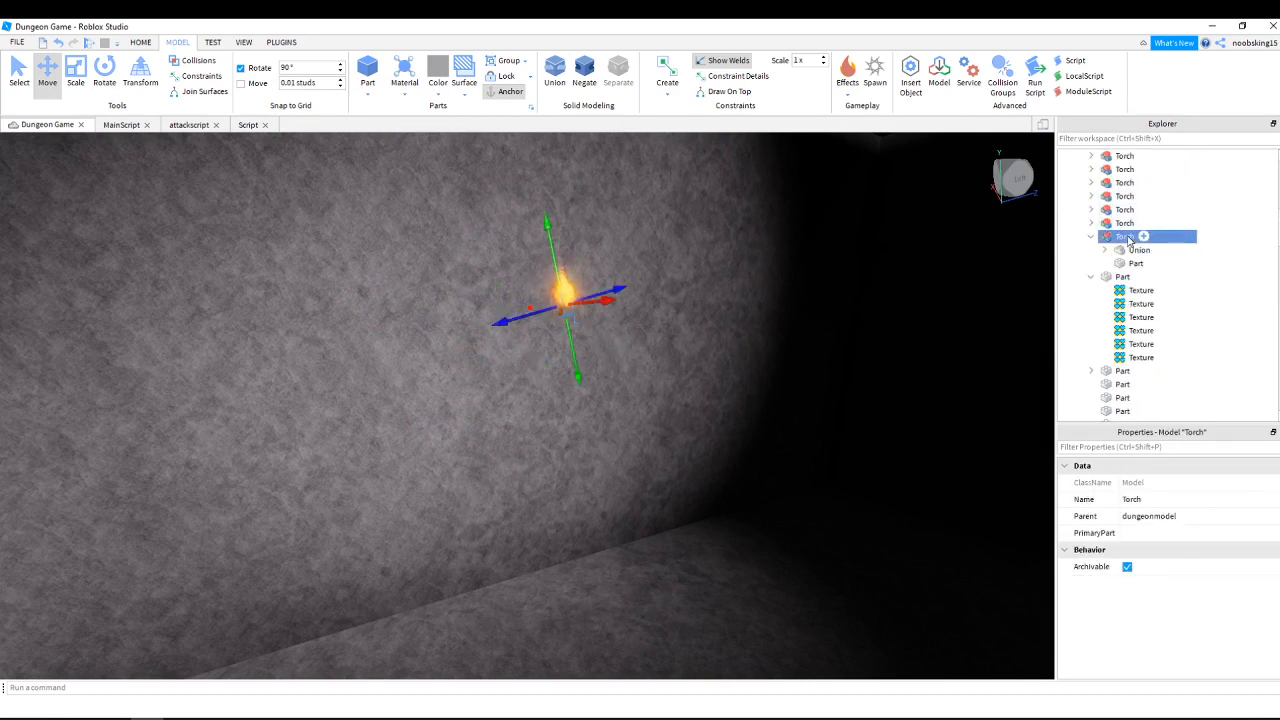
right_click(1175, 242)
click(1170, 290)
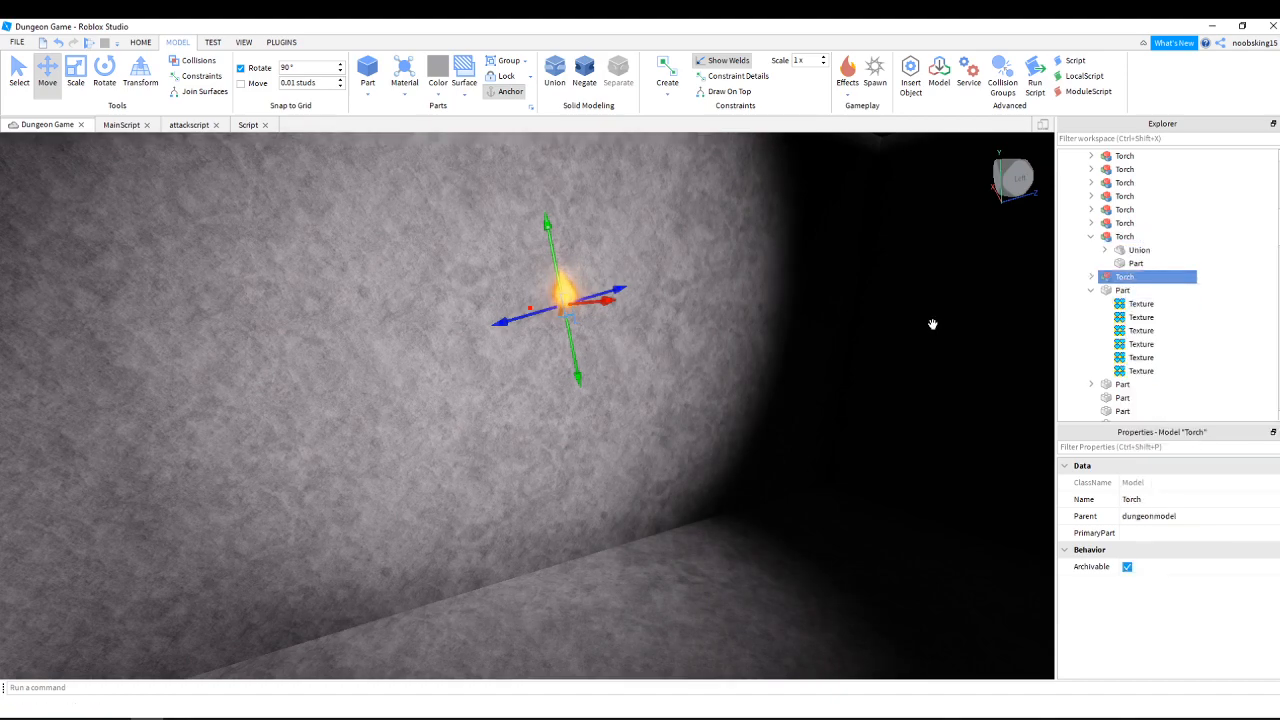
drag(619, 290, 799, 291)
right_drag(799, 292, 799, 293)
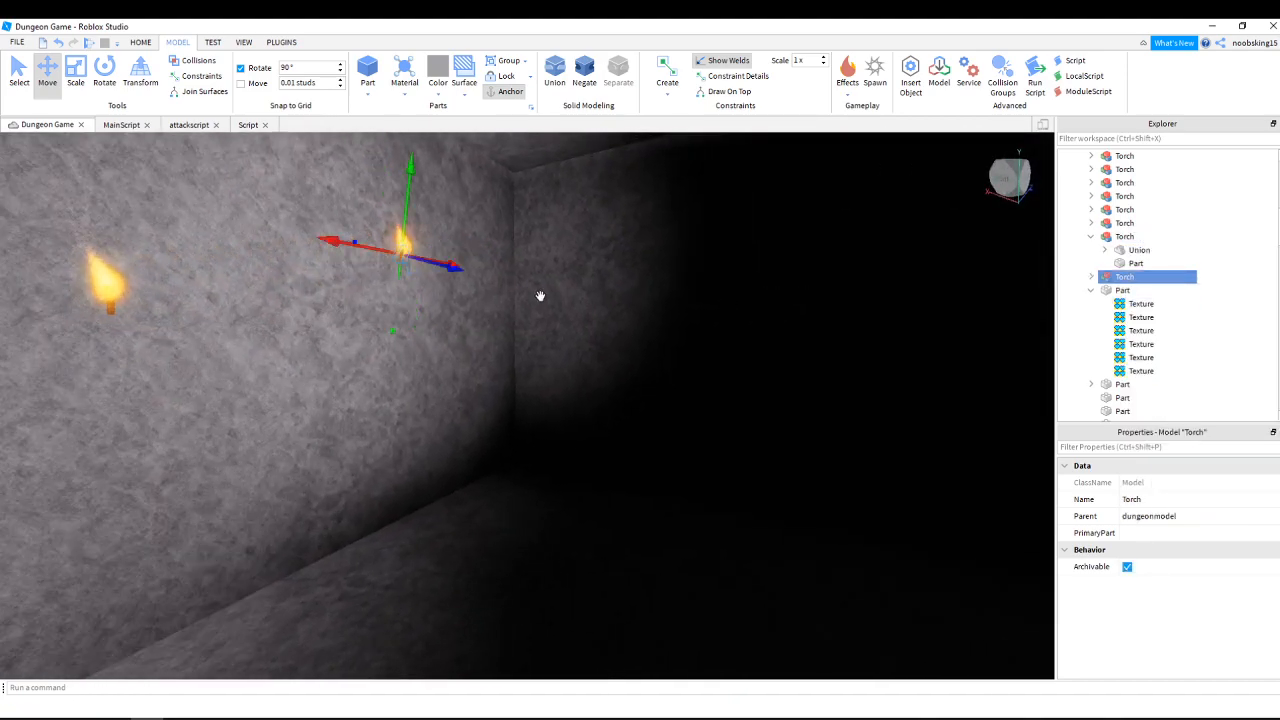
Move the corner torch copy away from its wall and across the room toward the opposite wall.
key(w)
right_drag(446, 289, 446, 290)
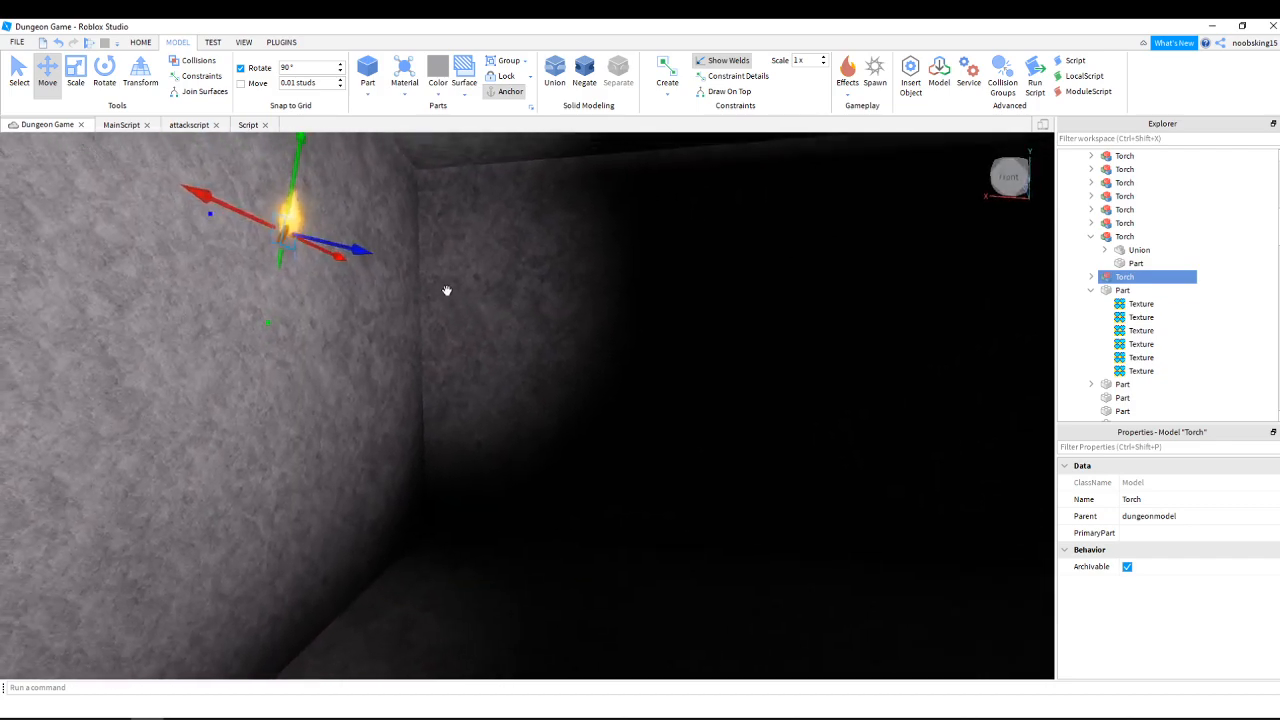
drag(350, 263, 686, 301)
right_drag(686, 301, 686, 301)
key(d)
drag(419, 289, 635, 277)
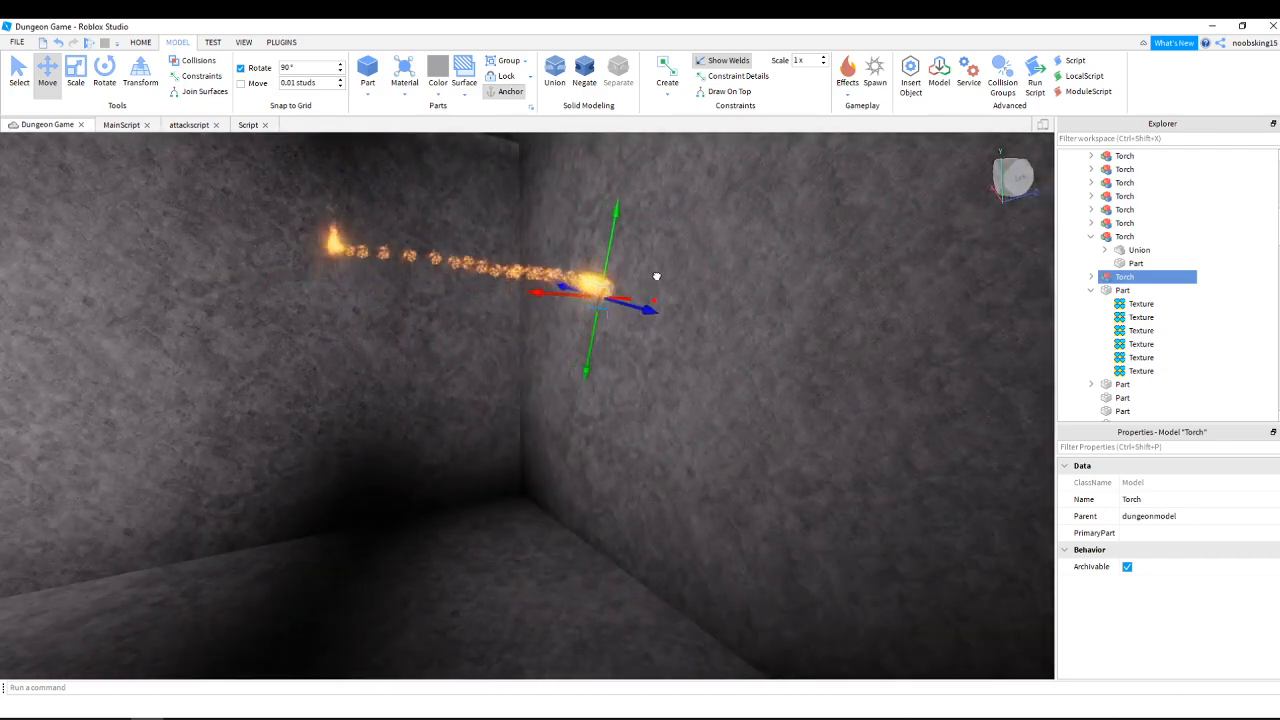
right_drag(678, 340, 678, 346)
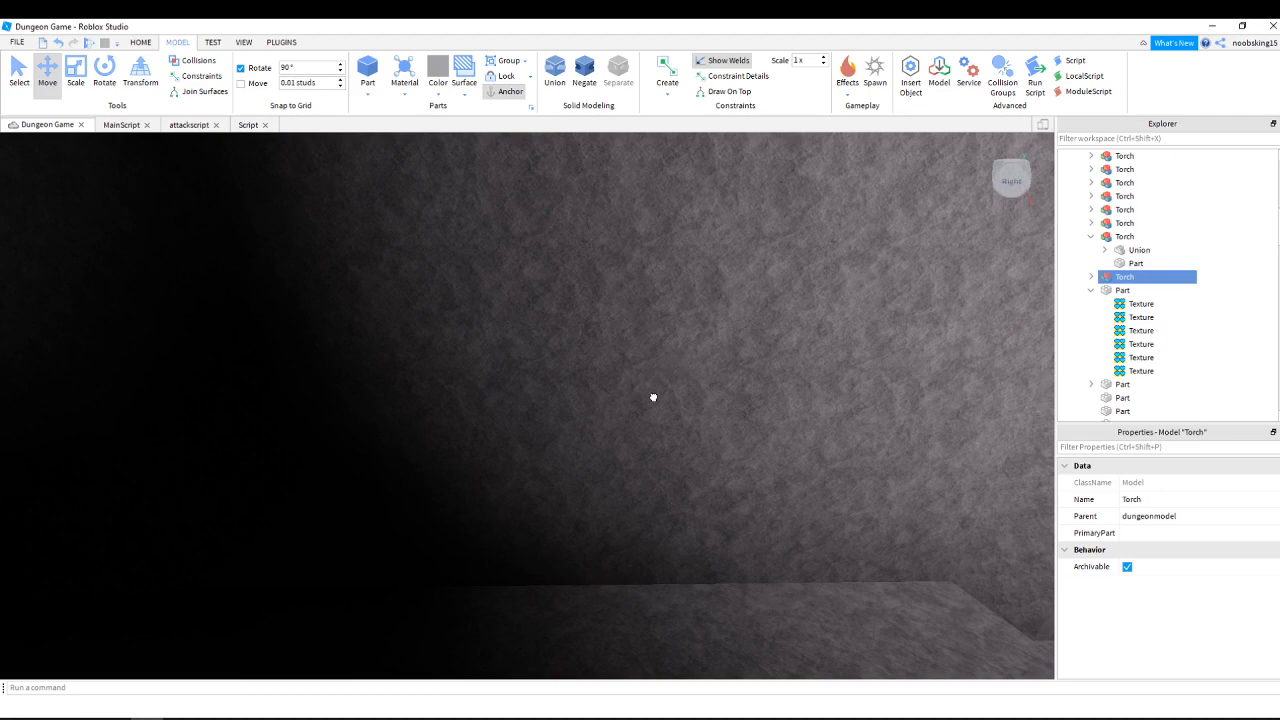
Select the long slate side wall and slide it lengthwise to open a passage between the dark room and the windowed hall.
click(653, 397)
right_drag(668, 434, 646, 434)
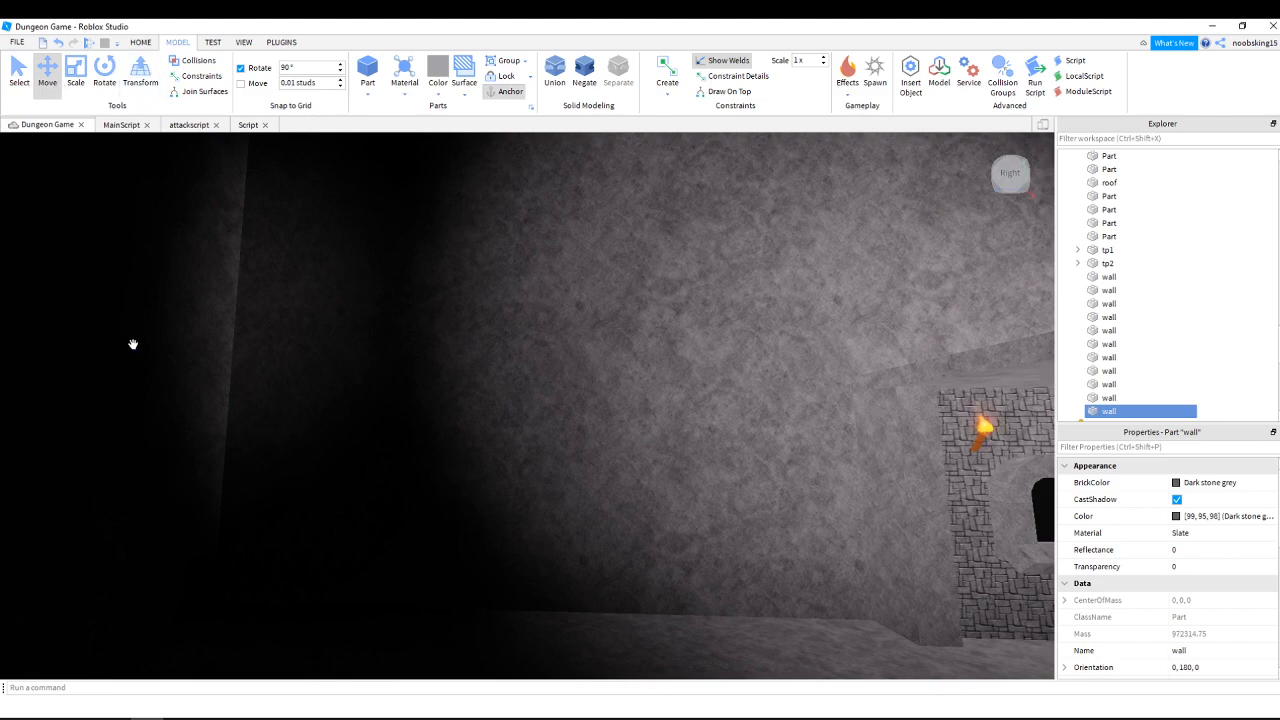
right_drag(291, 329, 291, 329)
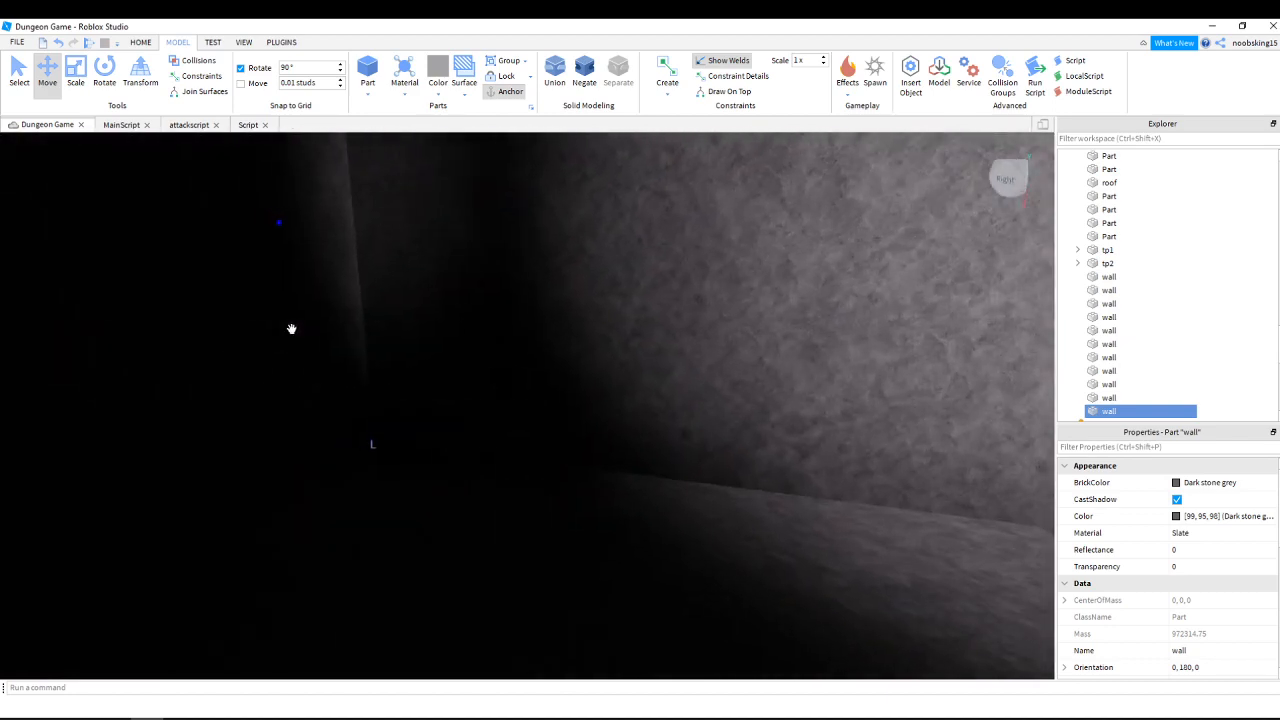
right_drag(269, 233, 277, 223)
drag(298, 223, 788, 287)
right_drag(788, 288, 788, 288)
scroll(788, 288, up, 3)
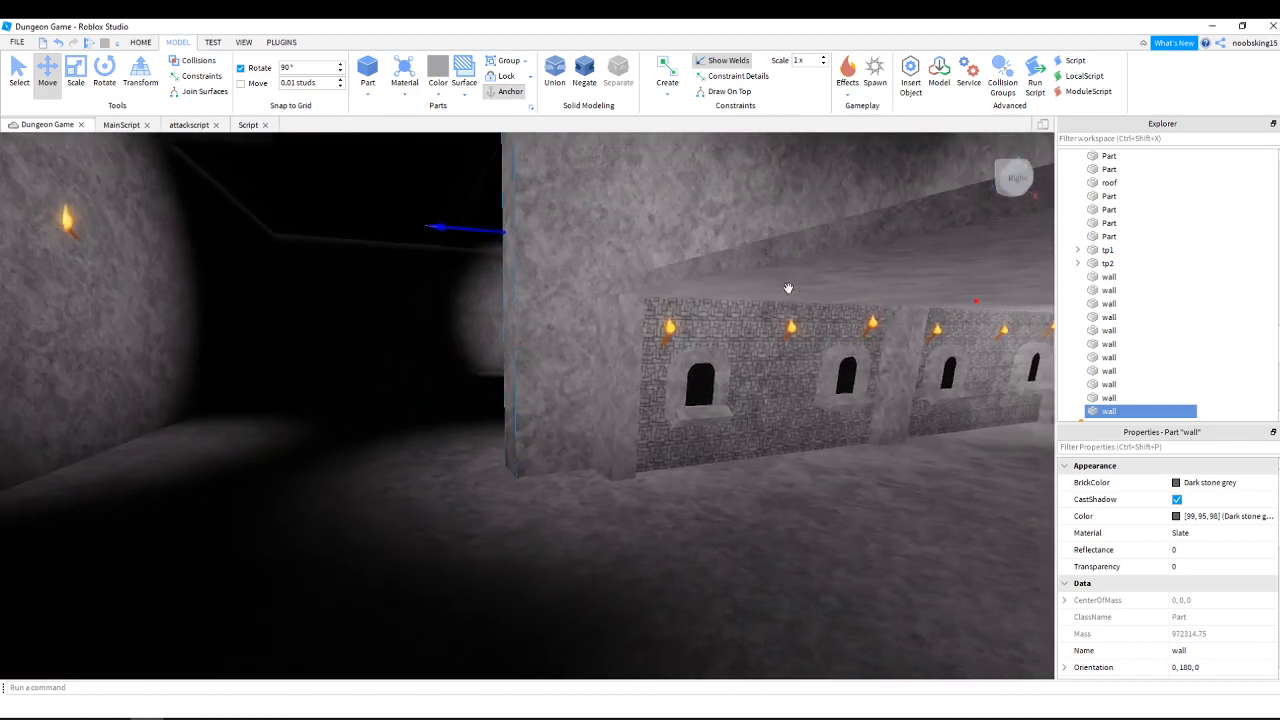
drag(438, 213, 456, 211)
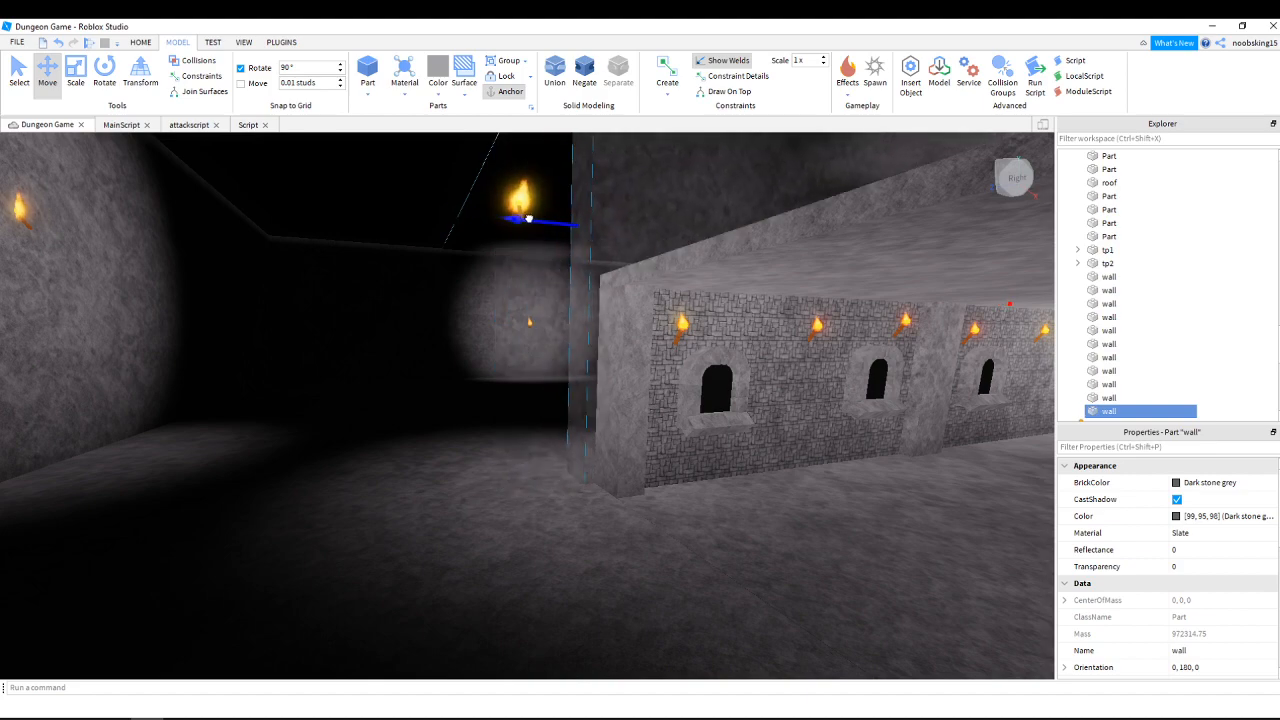
Try to select the torch floating in the wall opening.
right_drag(620, 324, 627, 324)
key(a)
key(d)
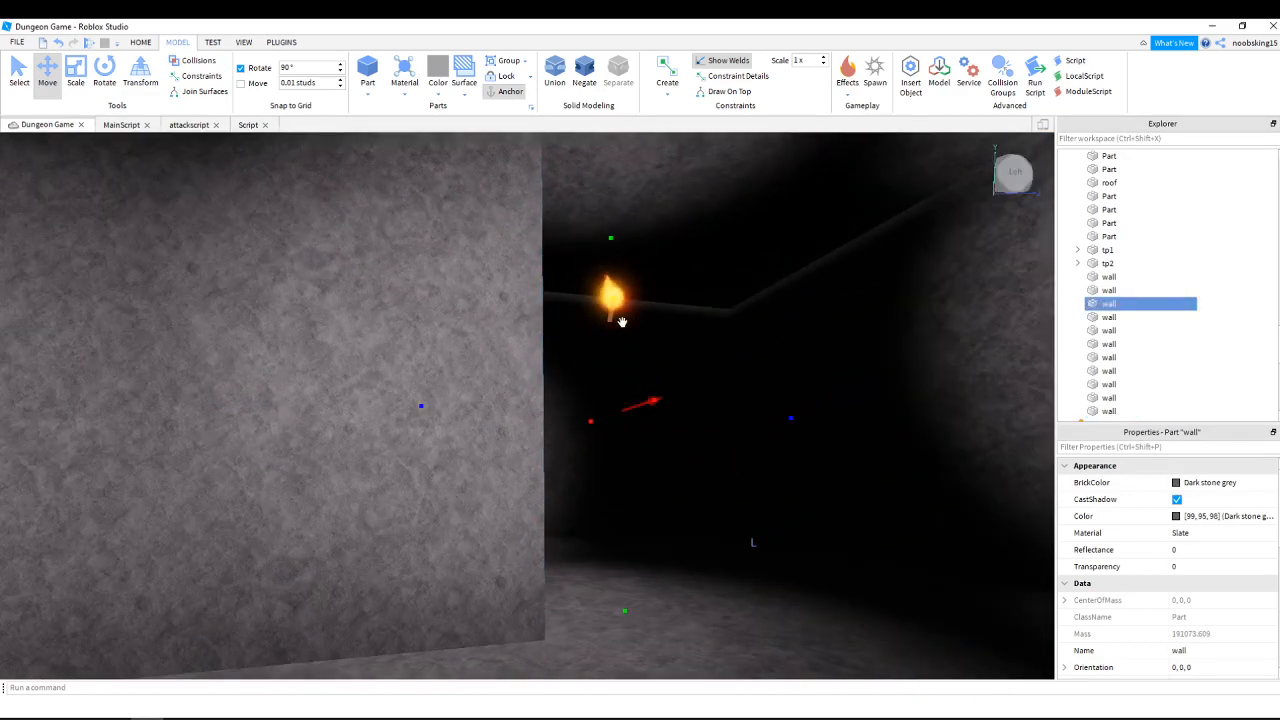
click(621, 321)
scroll(624, 335, up, 2)
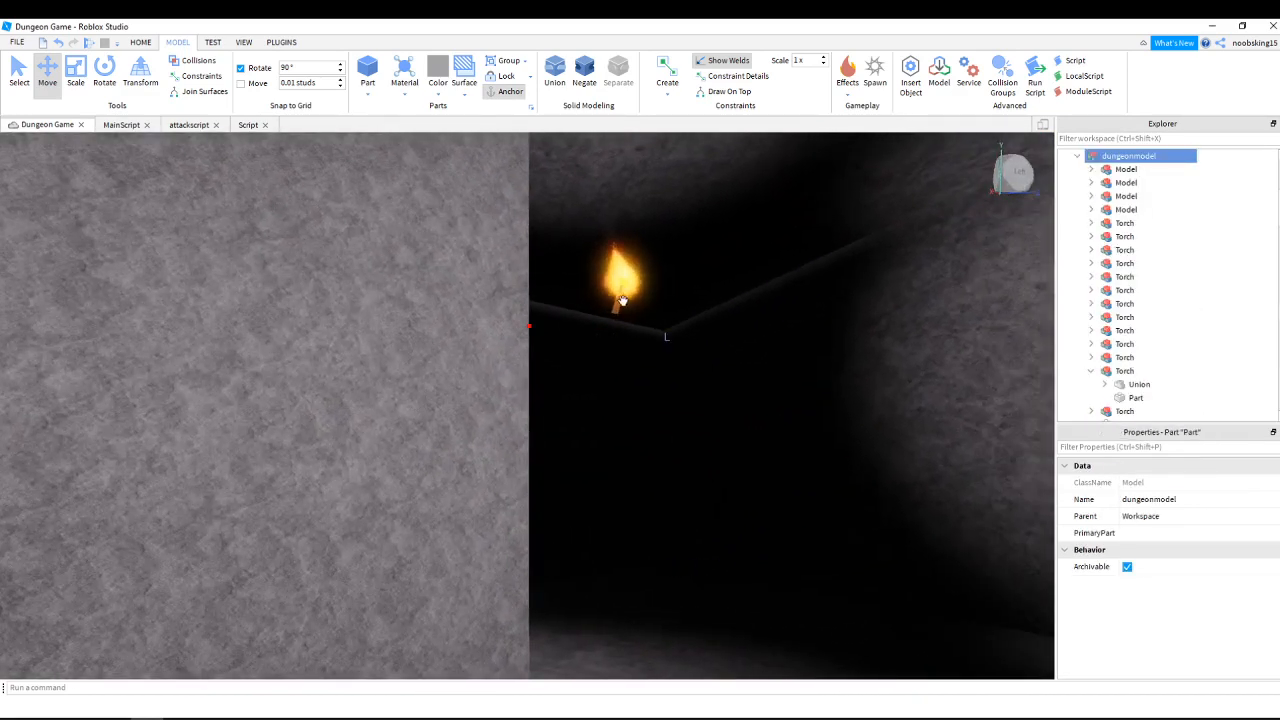
click(606, 291)
right_drag(625, 304, 524, 349)
click(524, 349)
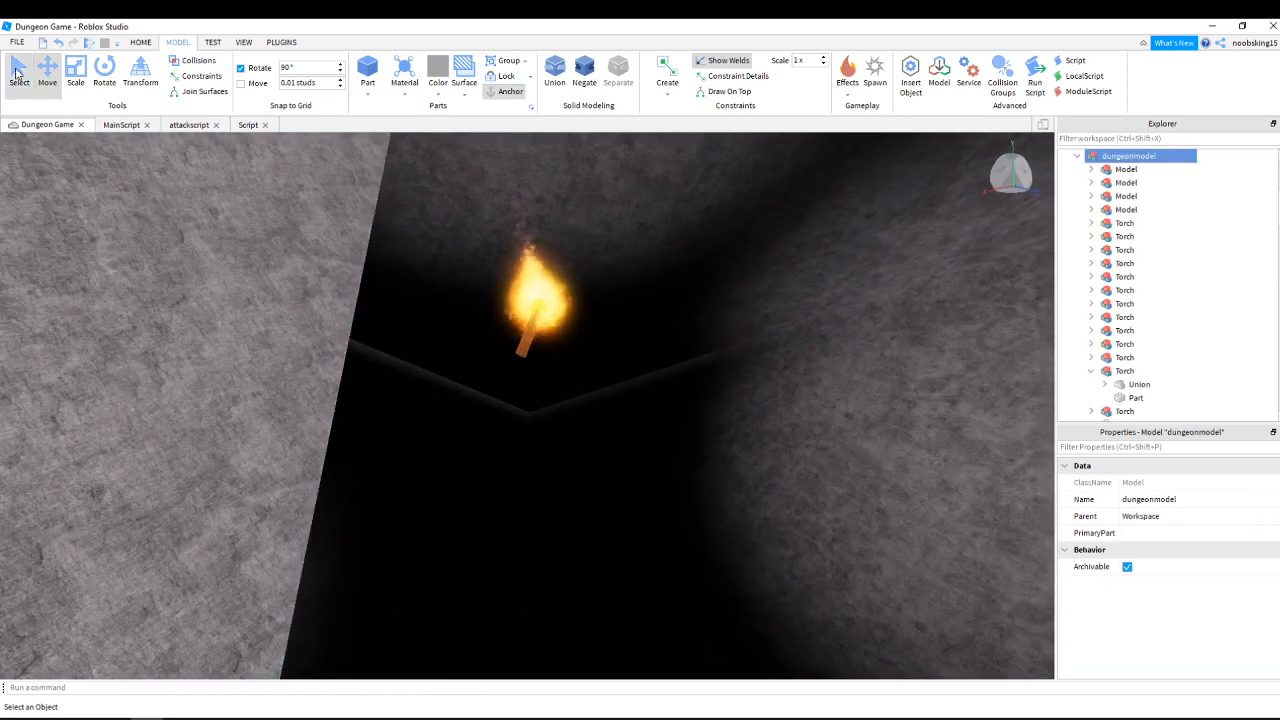
click(534, 331)
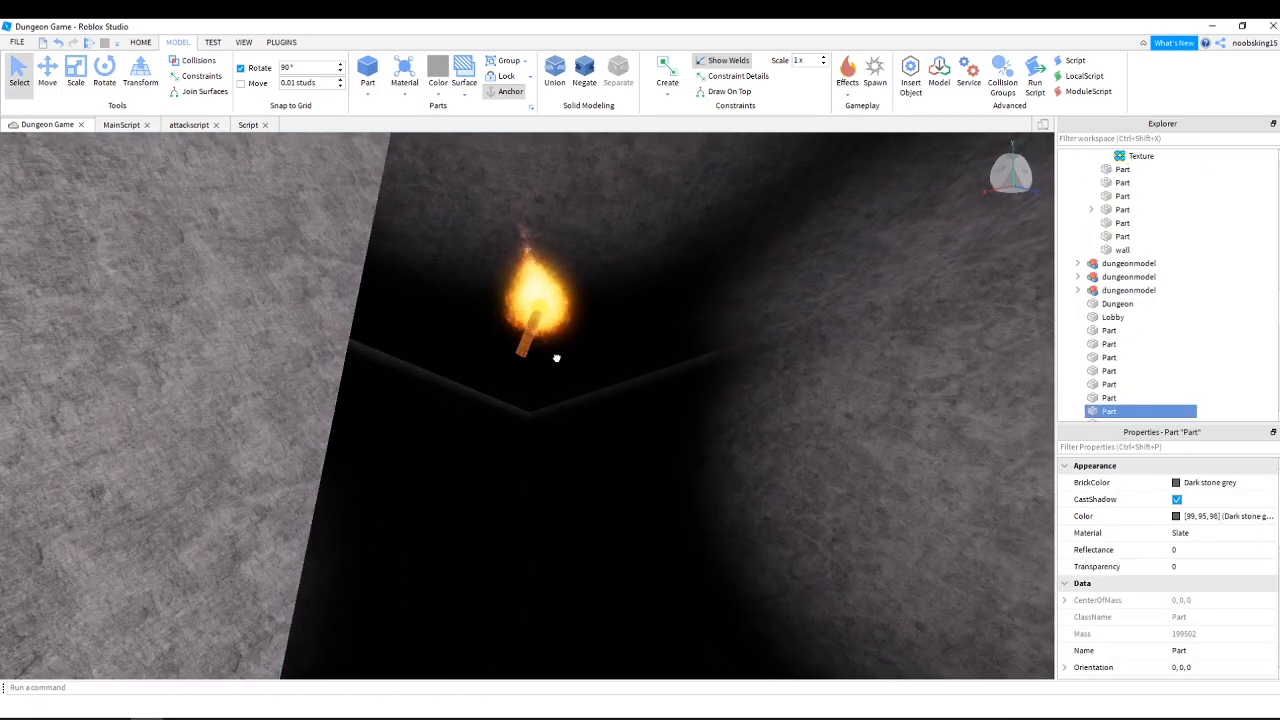
right_drag(634, 399, 614, 498)
key(s)
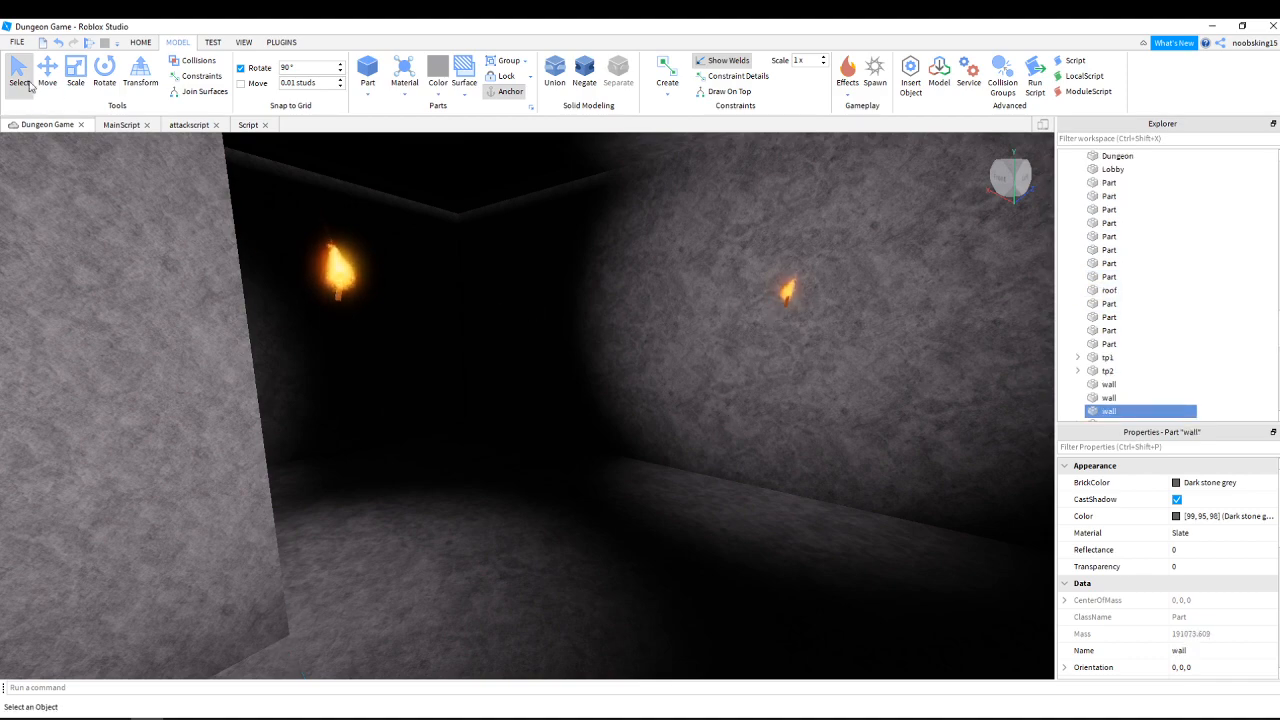
Locate the first Zombie model in the workspace and duplicate it.
right_drag(530, 236, 704, 318)
key(w)
key(w)
key(s)
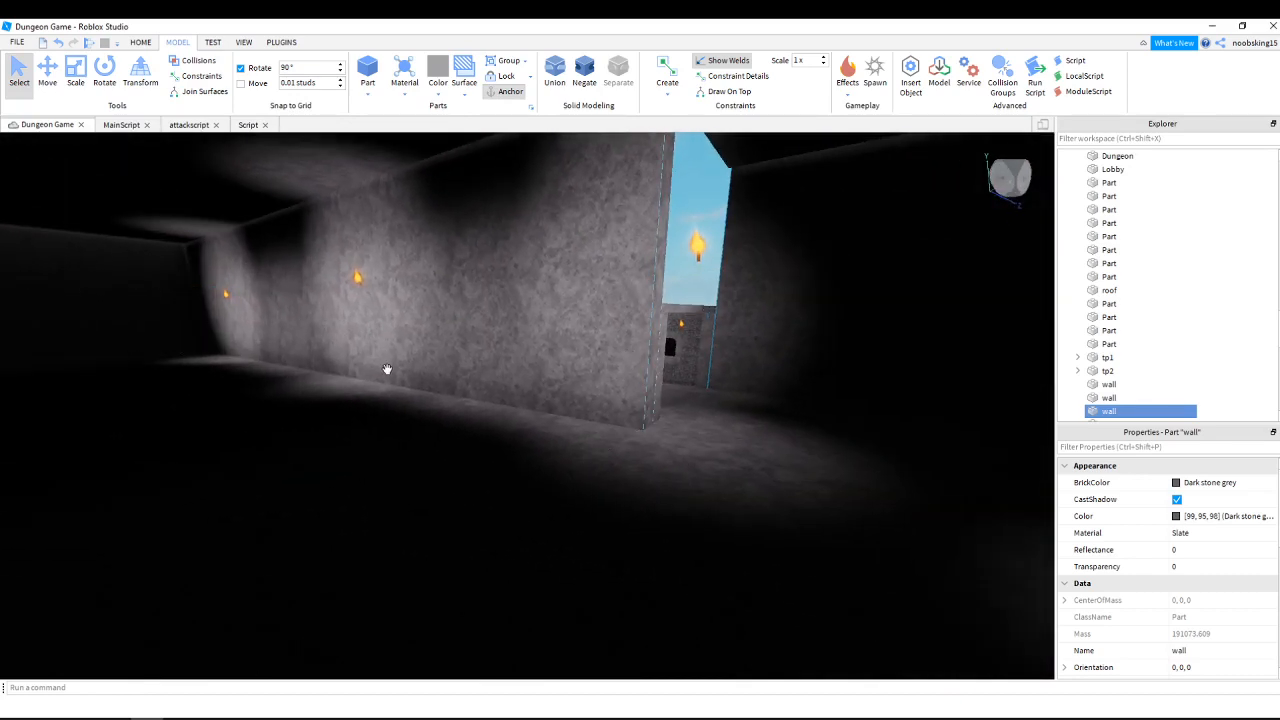
right_drag(429, 384, 461, 410)
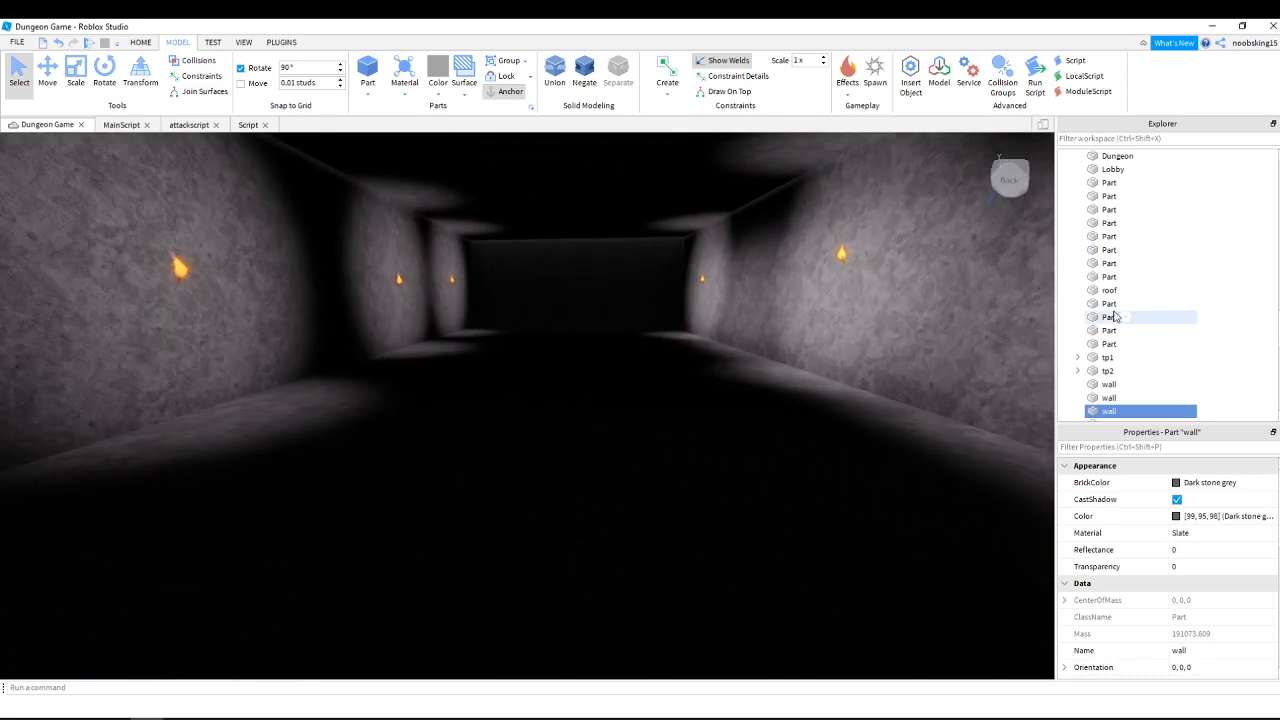
scroll(1130, 317, down, 5)
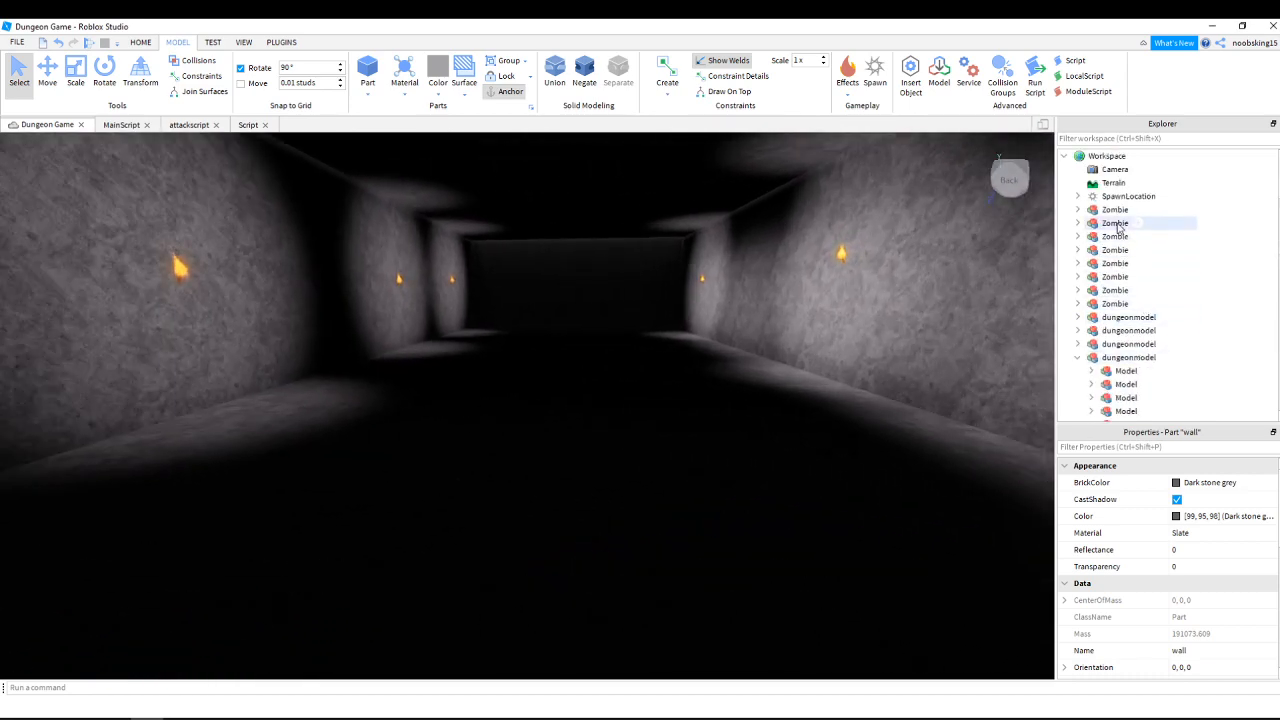
click(1110, 211)
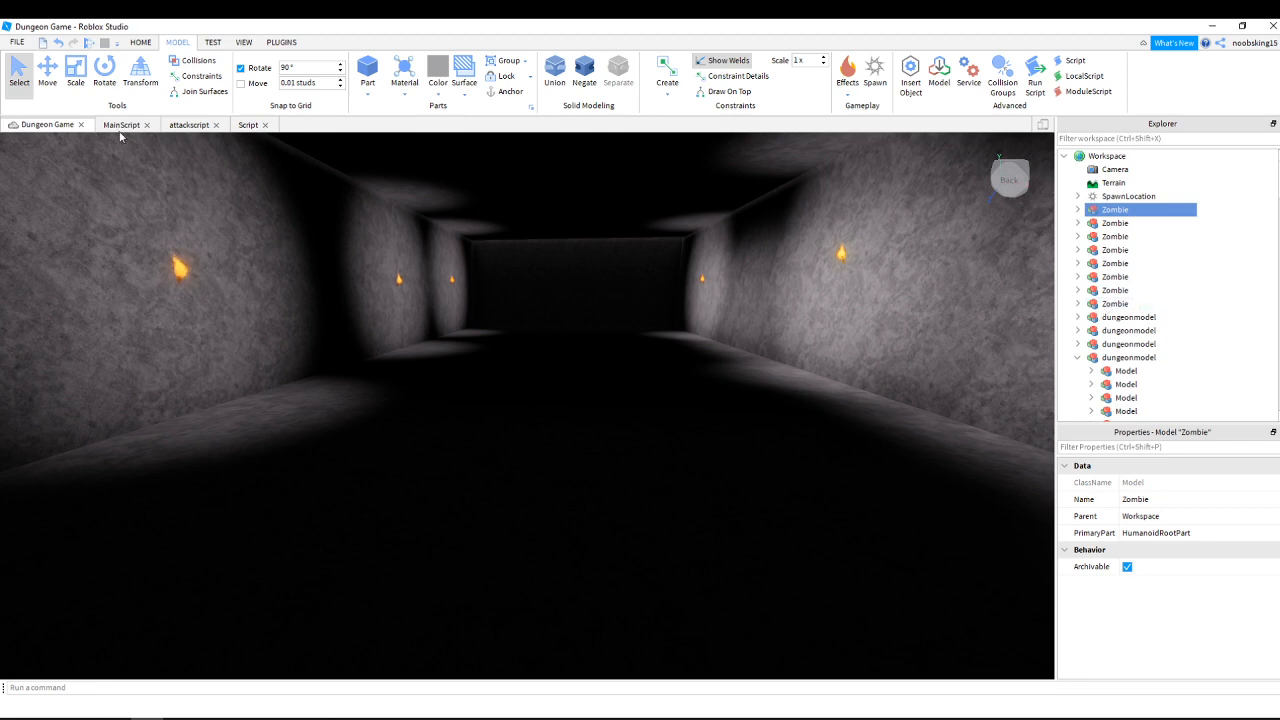
click(47, 80)
key(f)
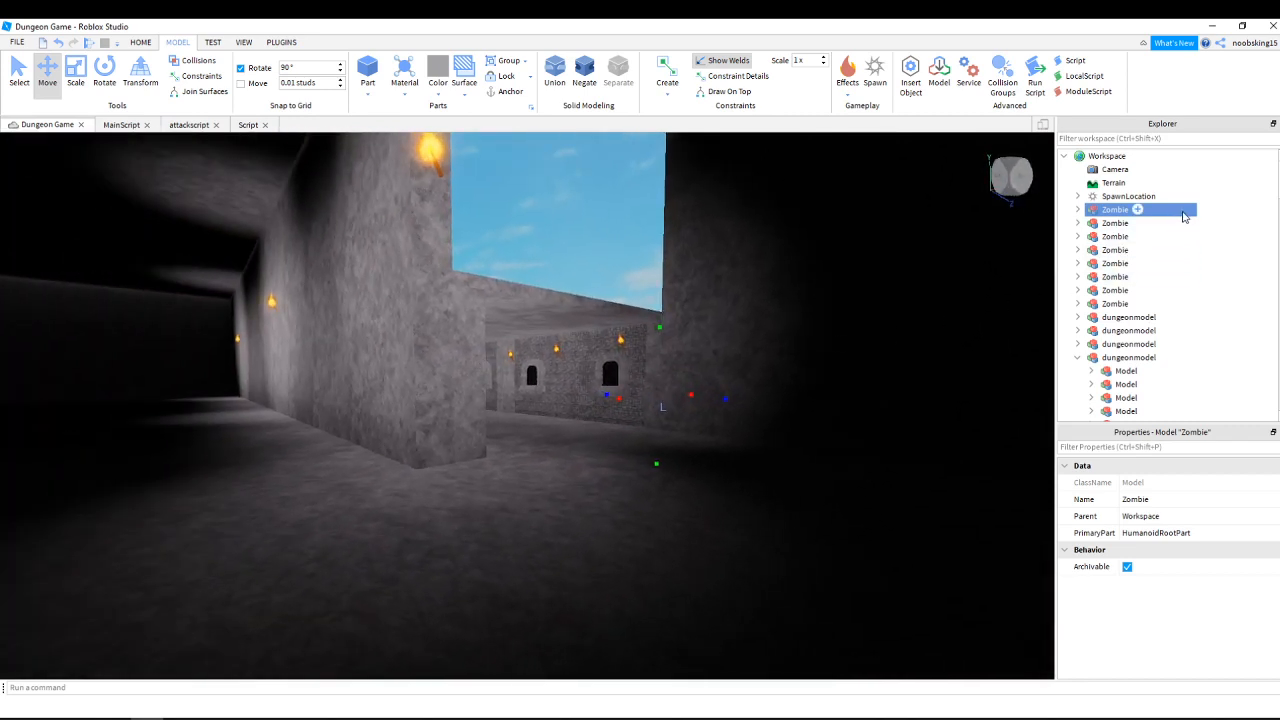
right_click(1184, 216)
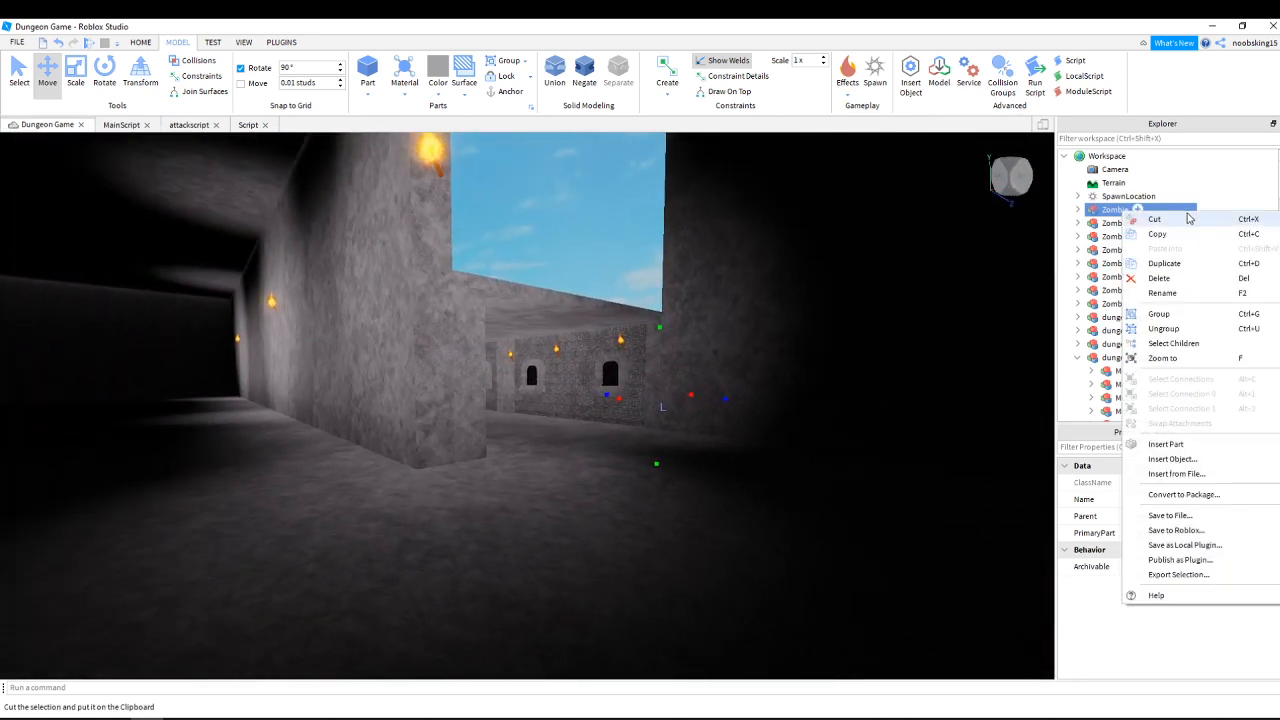
click(1184, 264)
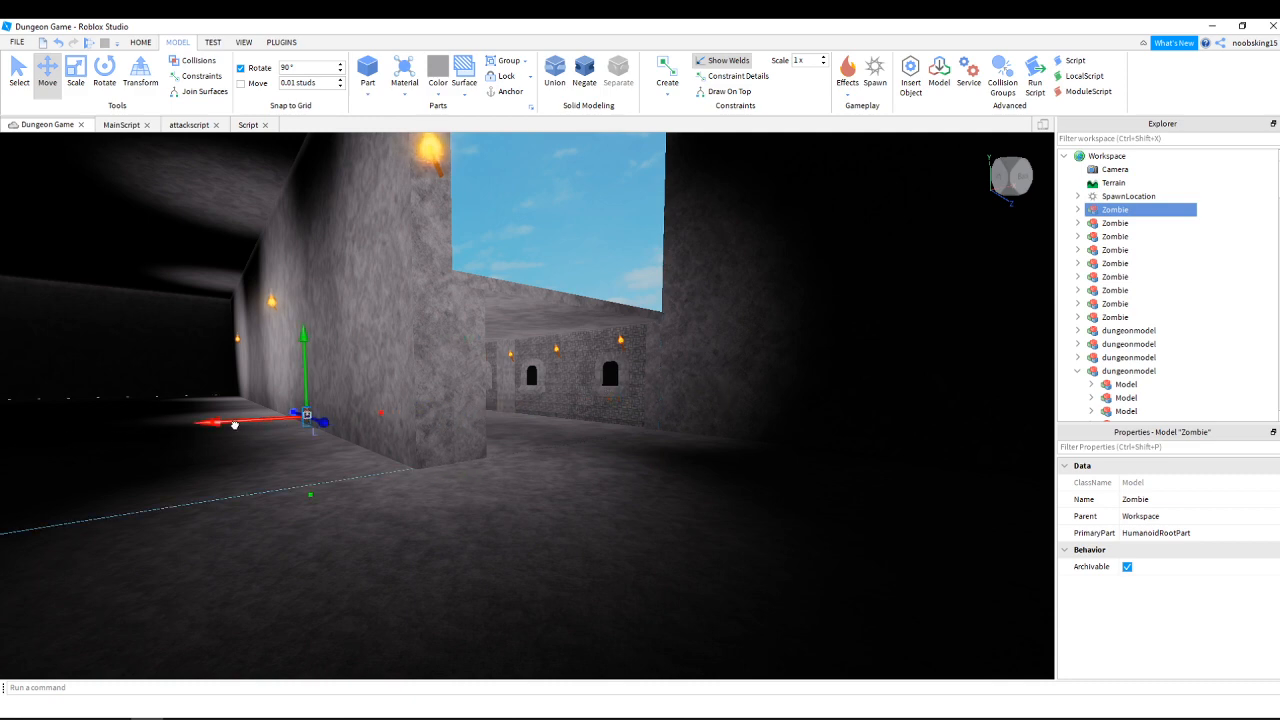
Move the duplicated Zombie through the wall opening into the dark torch-lit room.
right_drag(318, 426, 318, 426)
key(w)
key(a)
drag(466, 455, 386, 440)
key(w)
right_drag(386, 440, 386, 440)
key(a)
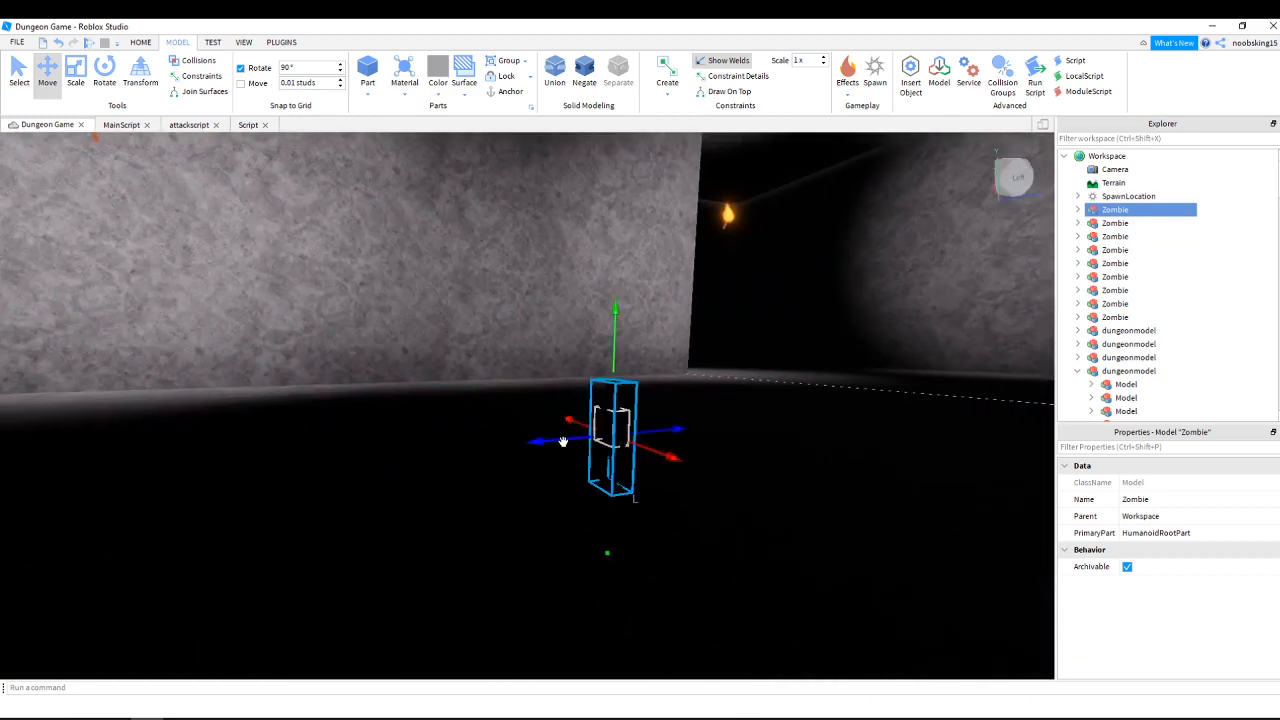
Slide the Zombie copy lengthwise along the dark room toward its far end wall.
drag(563, 441, 124, 451)
key(s)
key(a)
key(s)
key(a)
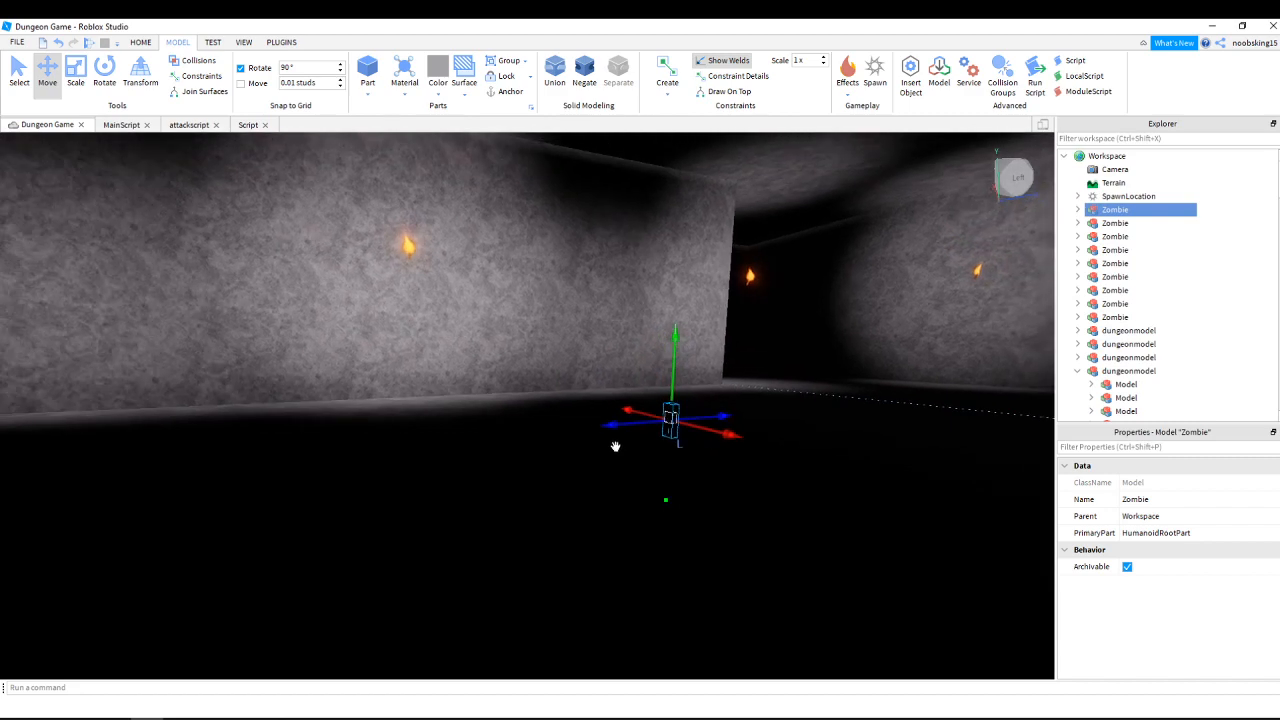
drag(511, 431, 160, 457)
right_drag(408, 451, 414, 451)
key(a)
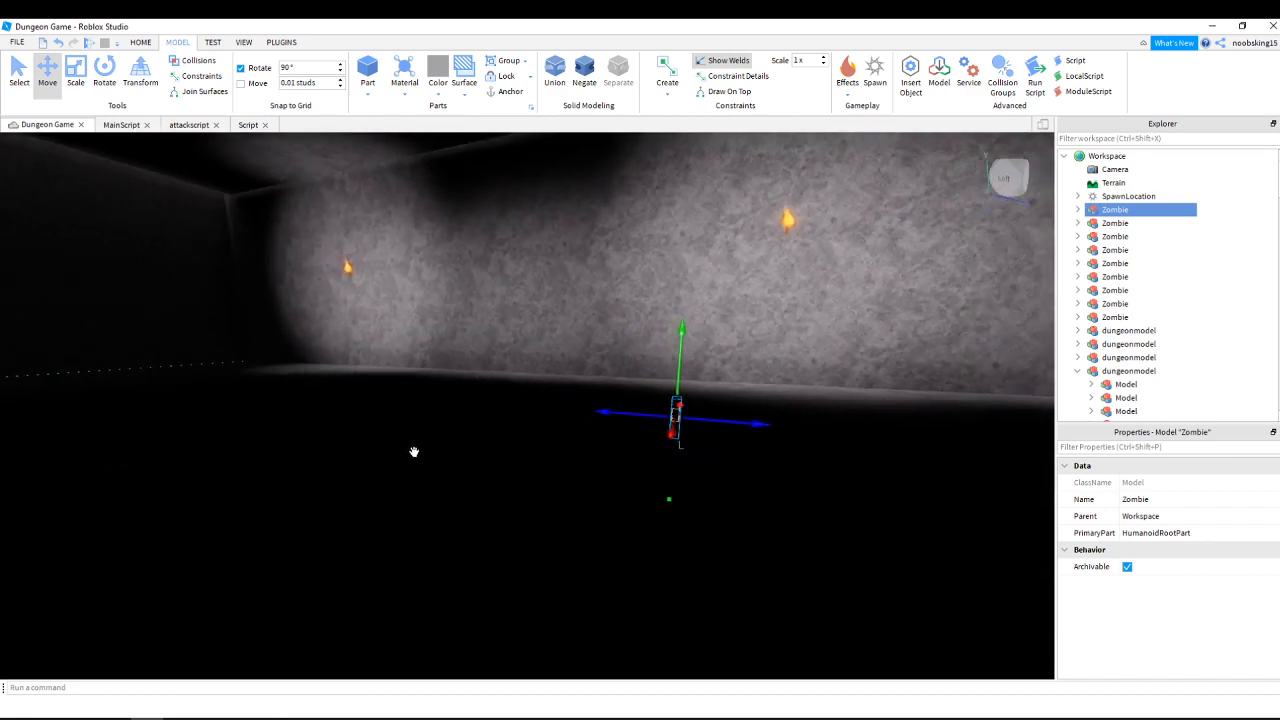
drag(505, 410, 149, 369)
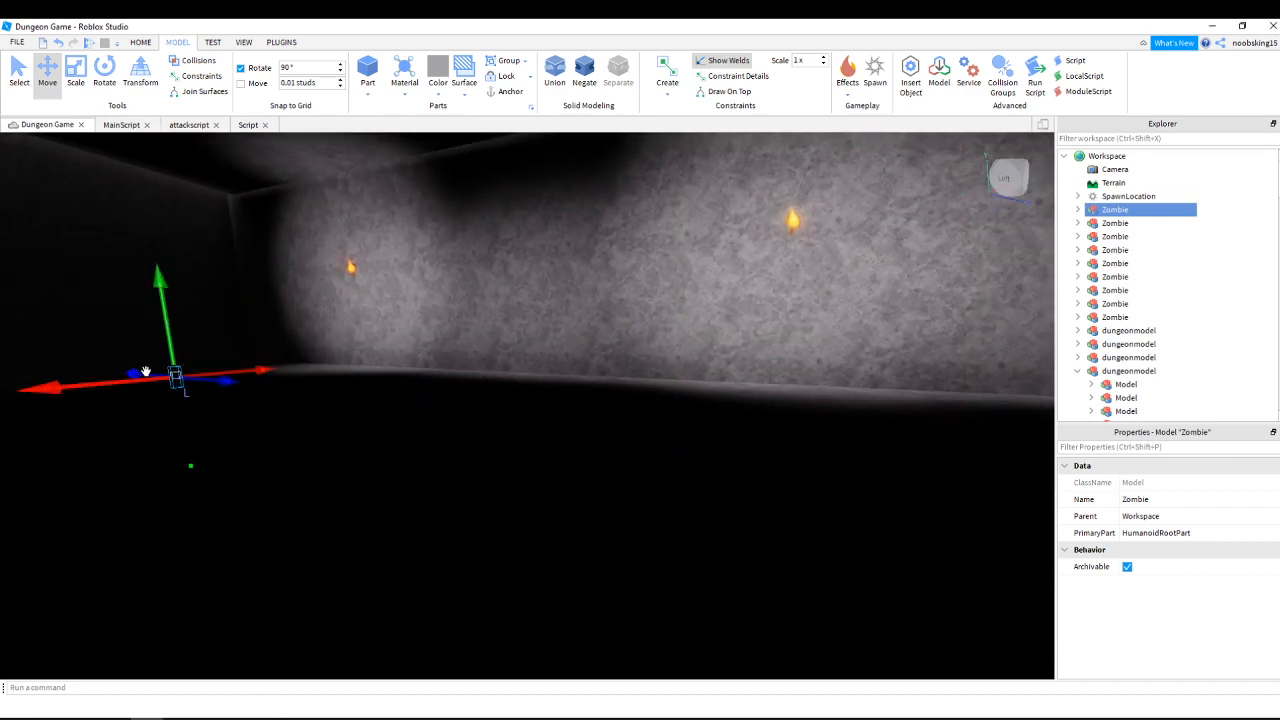
Shift the Zombie copy sideways across the far end of the dark room.
right_drag(320, 391, 323, 396)
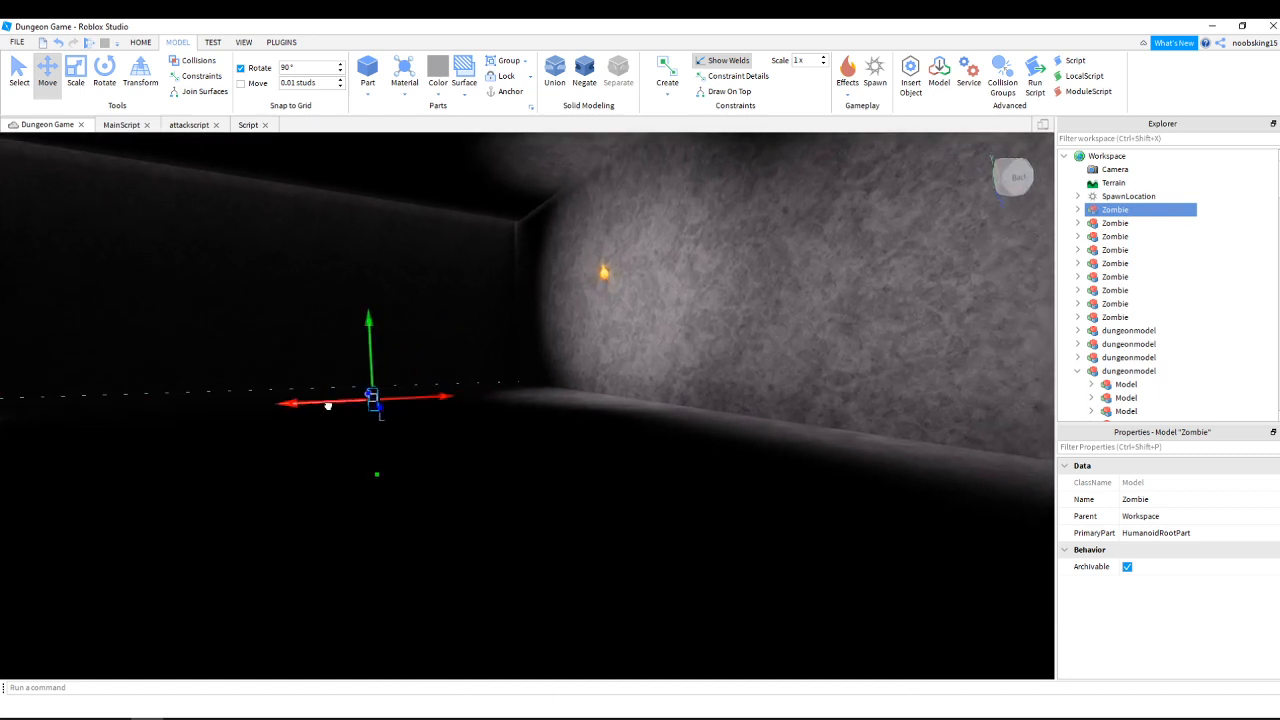
right_drag(242, 419, 242, 419)
key(a)
drag(367, 423, 582, 440)
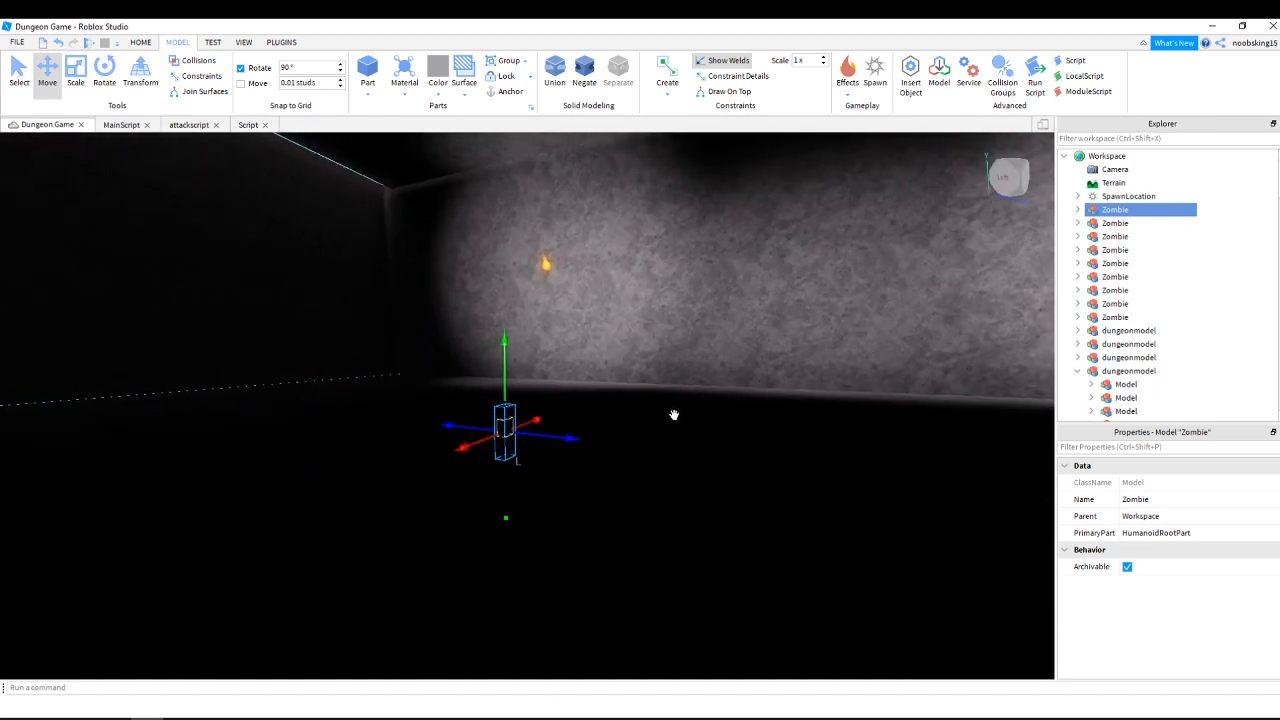
Scale the Zombie copy up into a giant that nearly reaches the top of the room's end wall.
key(d)
right_drag(674, 414, 662, 403)
key(a)
key(w)
key(w)
key(a)
key(s)
key(d)
key(w)
key(s)
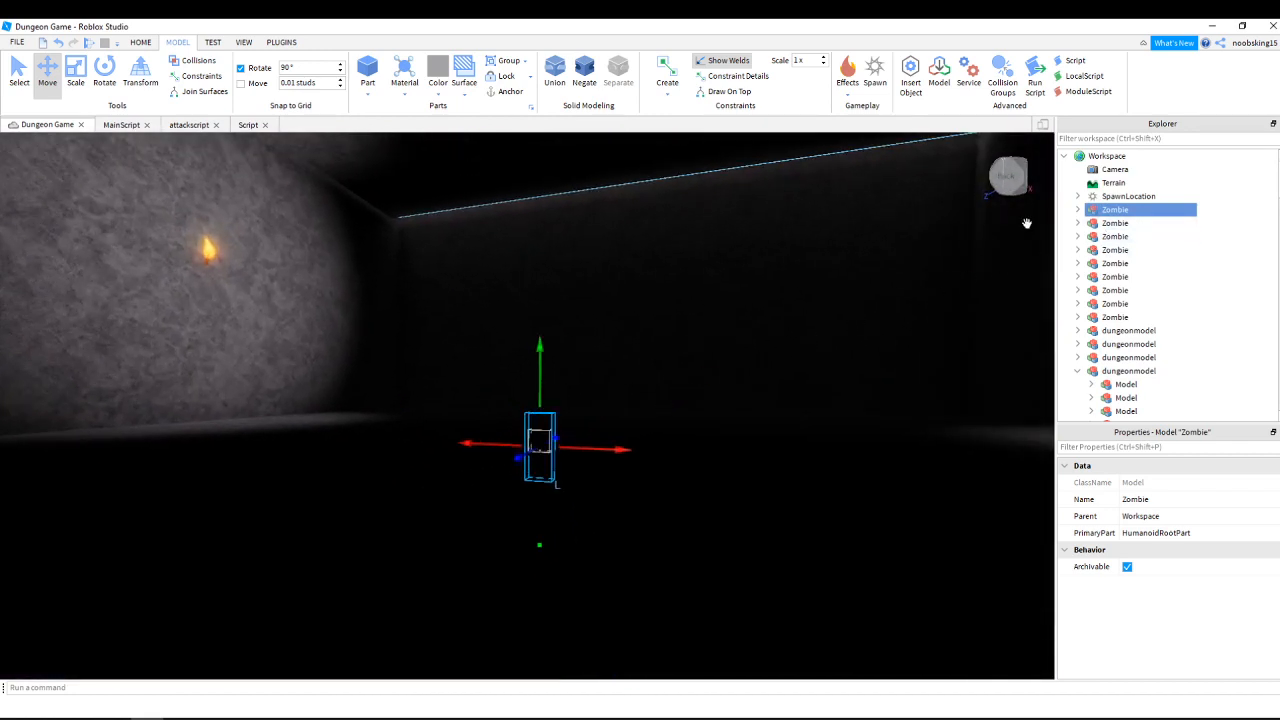
click(77, 75)
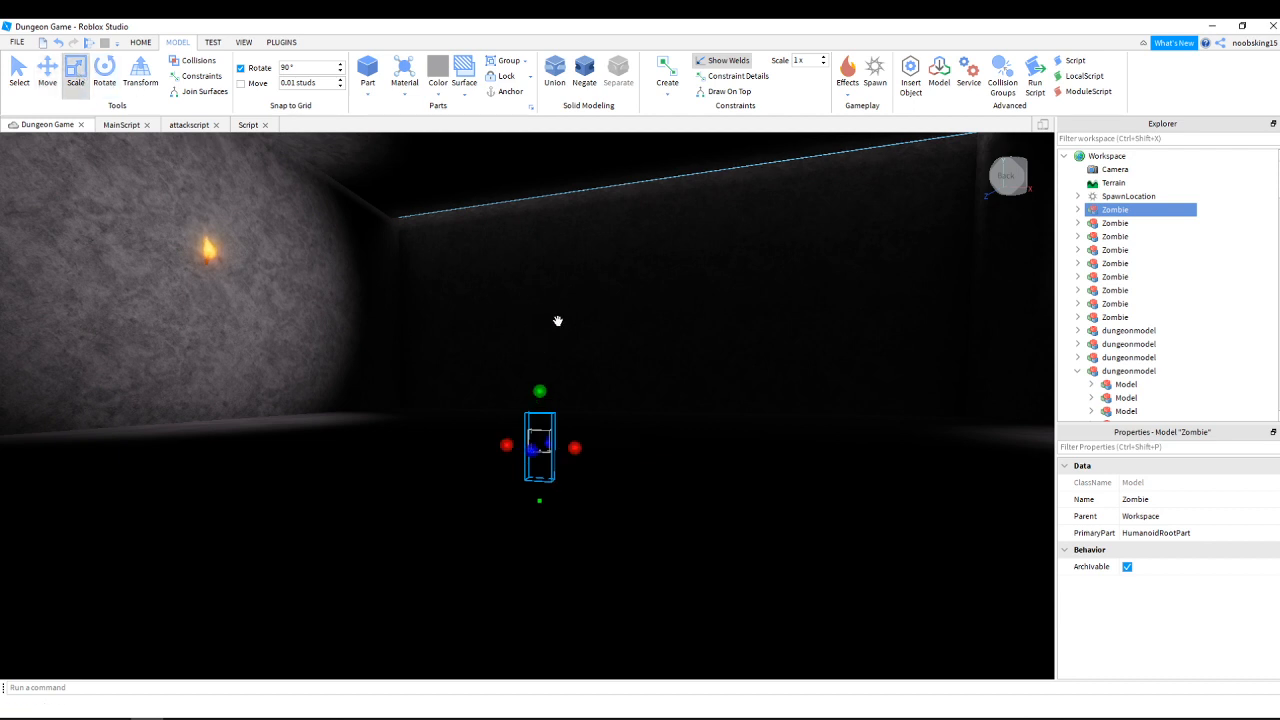
drag(543, 390, 582, 155)
right_drag(683, 306, 683, 306)
drag(541, 200, 541, 184)
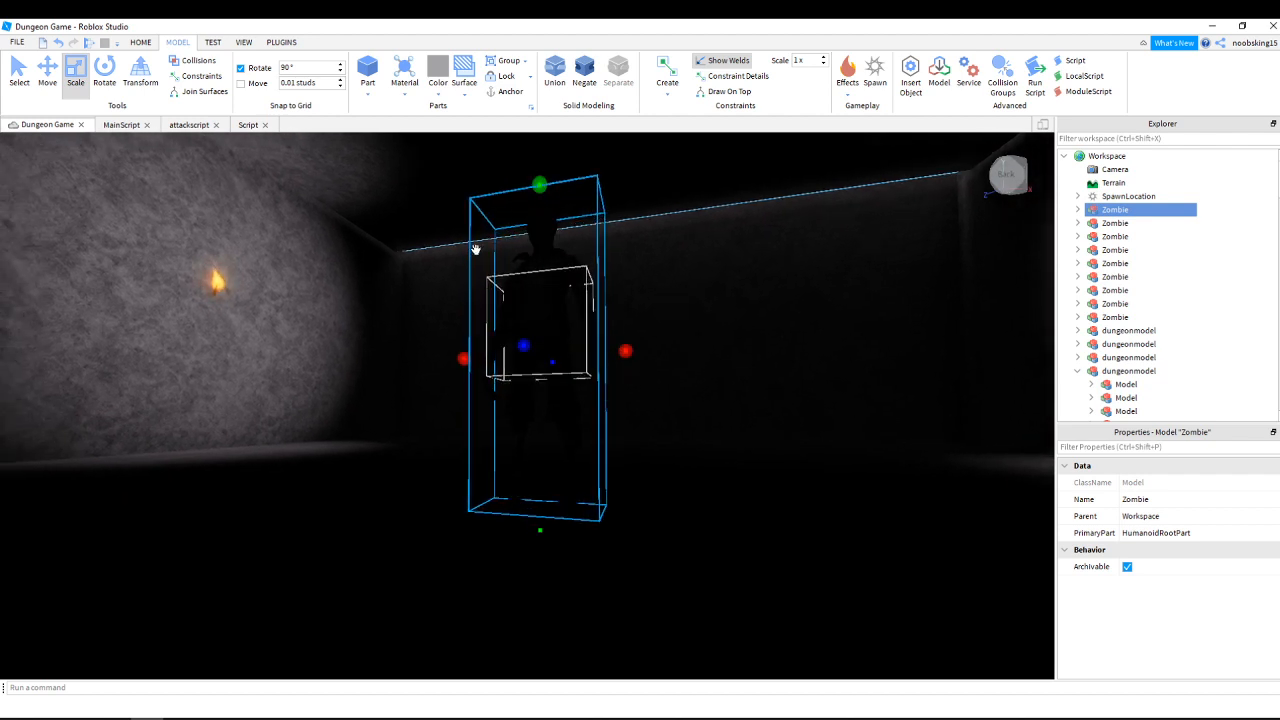
click(215, 288)
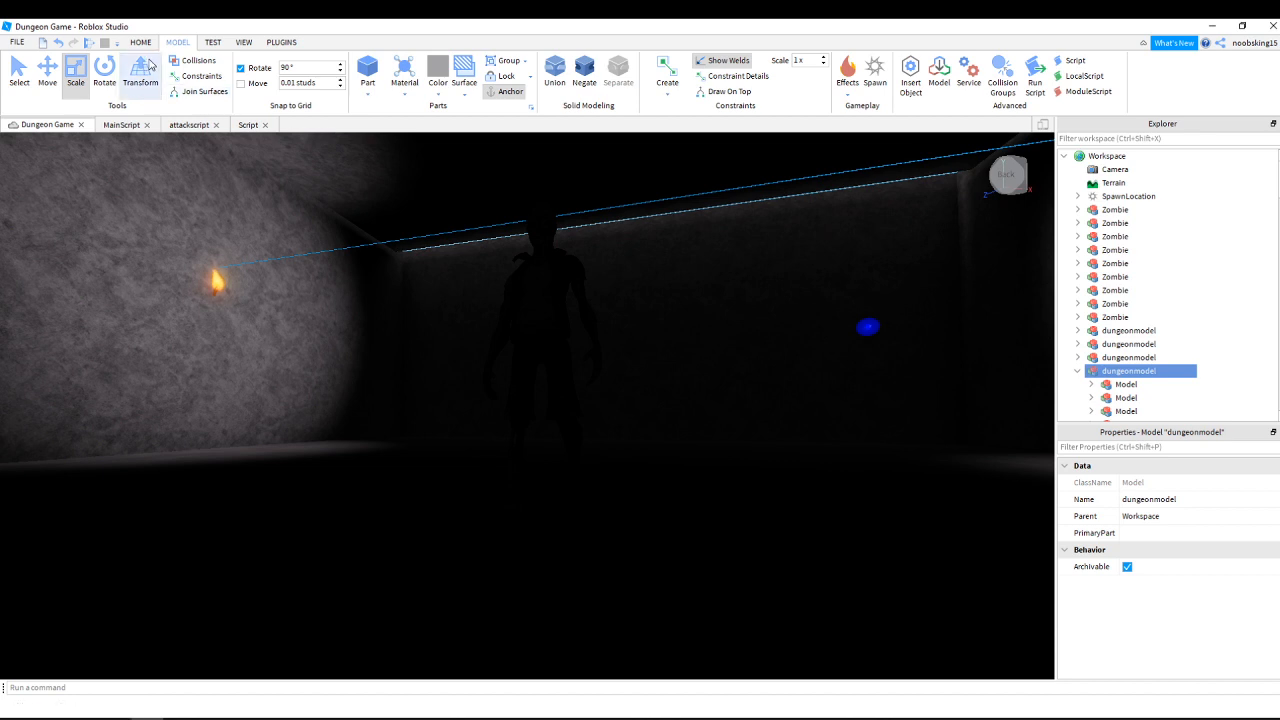
click(214, 42)
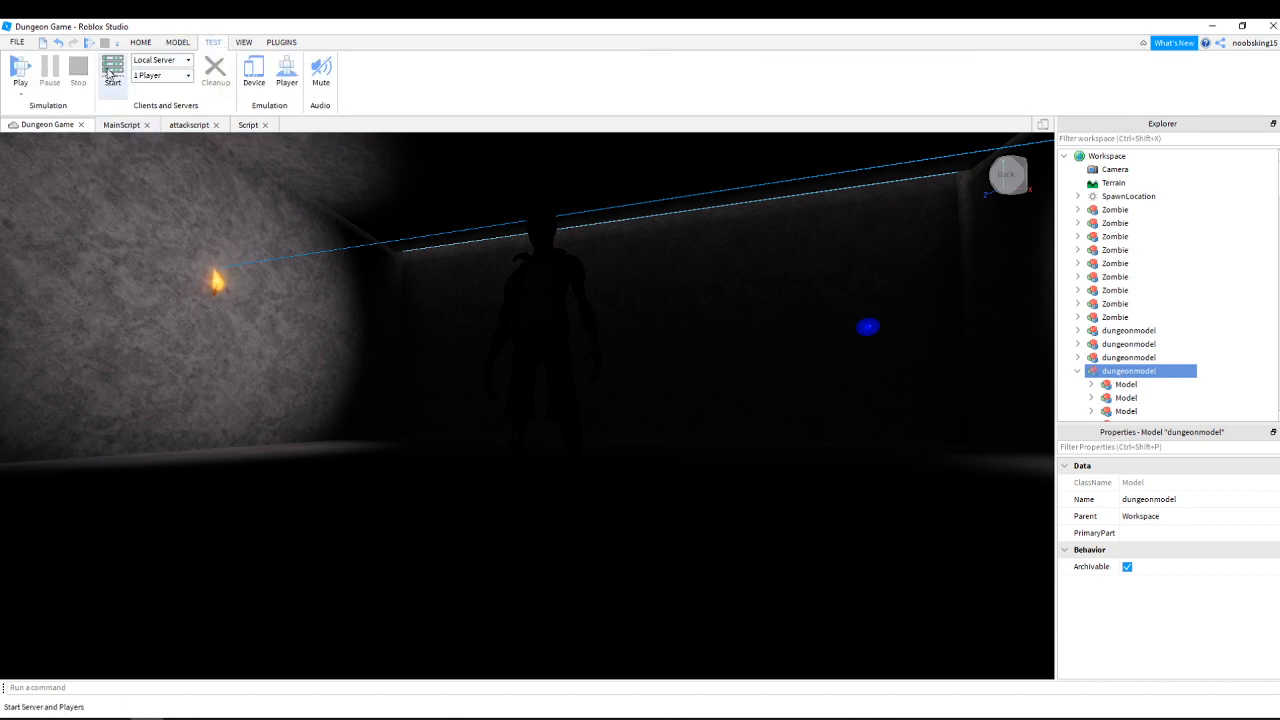
click(177, 42)
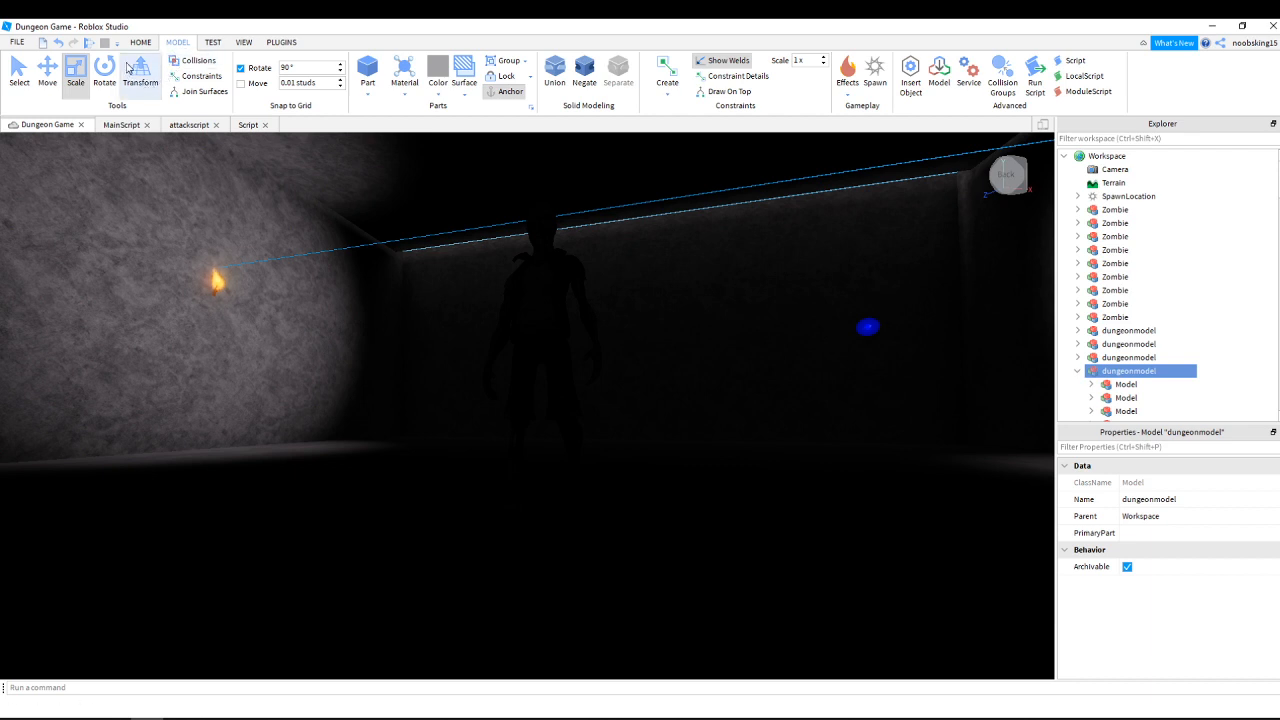
Insert a new part beside the giant zombie and stretch it lengthwise into a long flat bar.
click(371, 94)
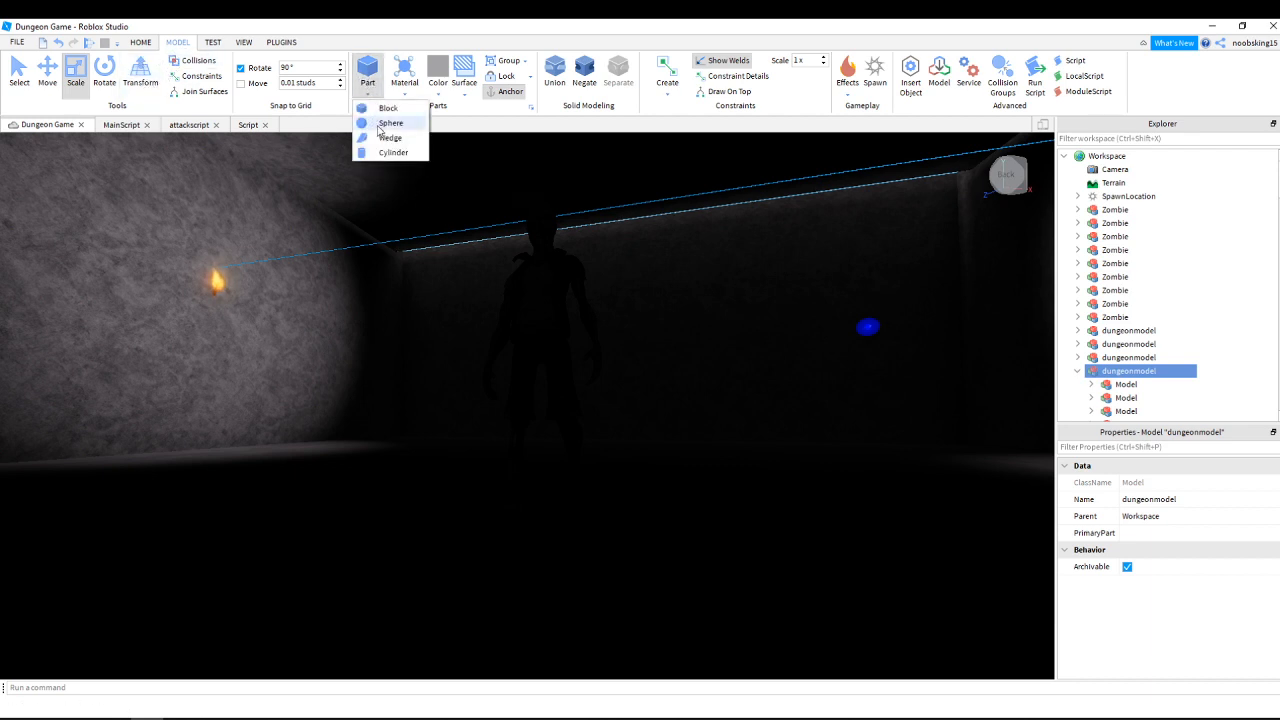
click(385, 126)
right_drag(502, 314, 504, 319)
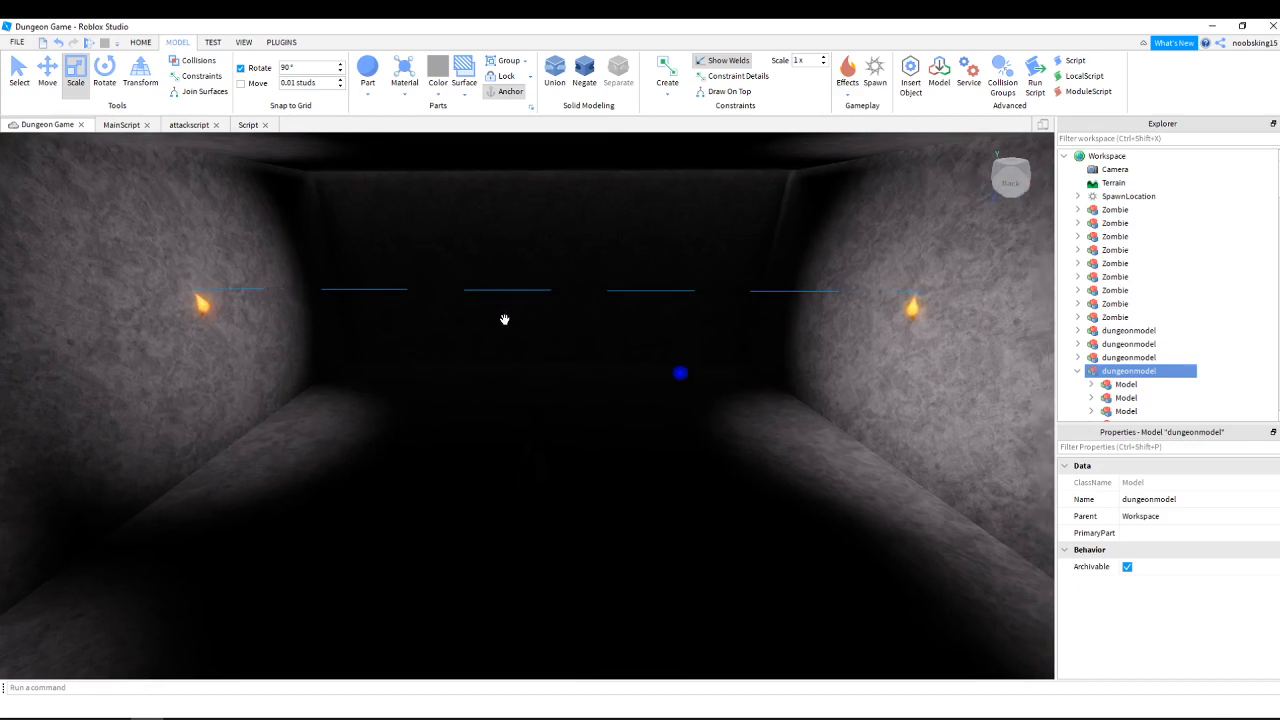
right_drag(598, 354, 598, 354)
click(555, 294)
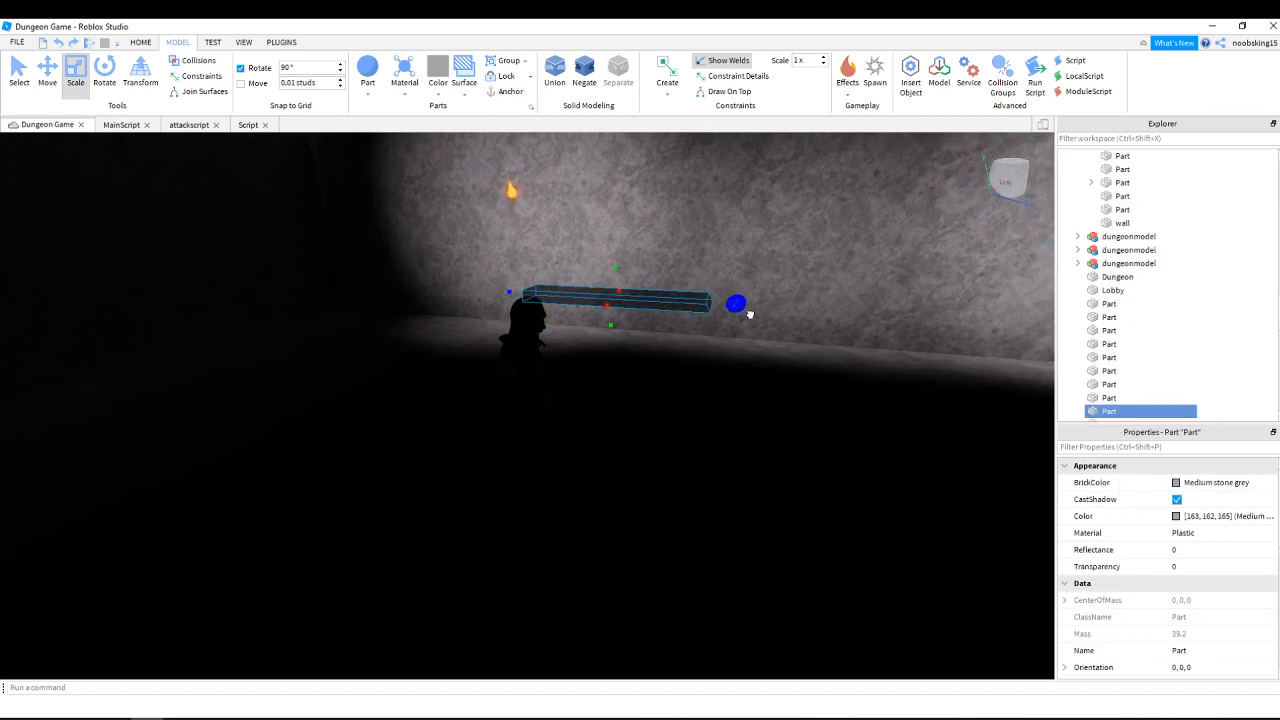
drag(749, 314, 760, 313)
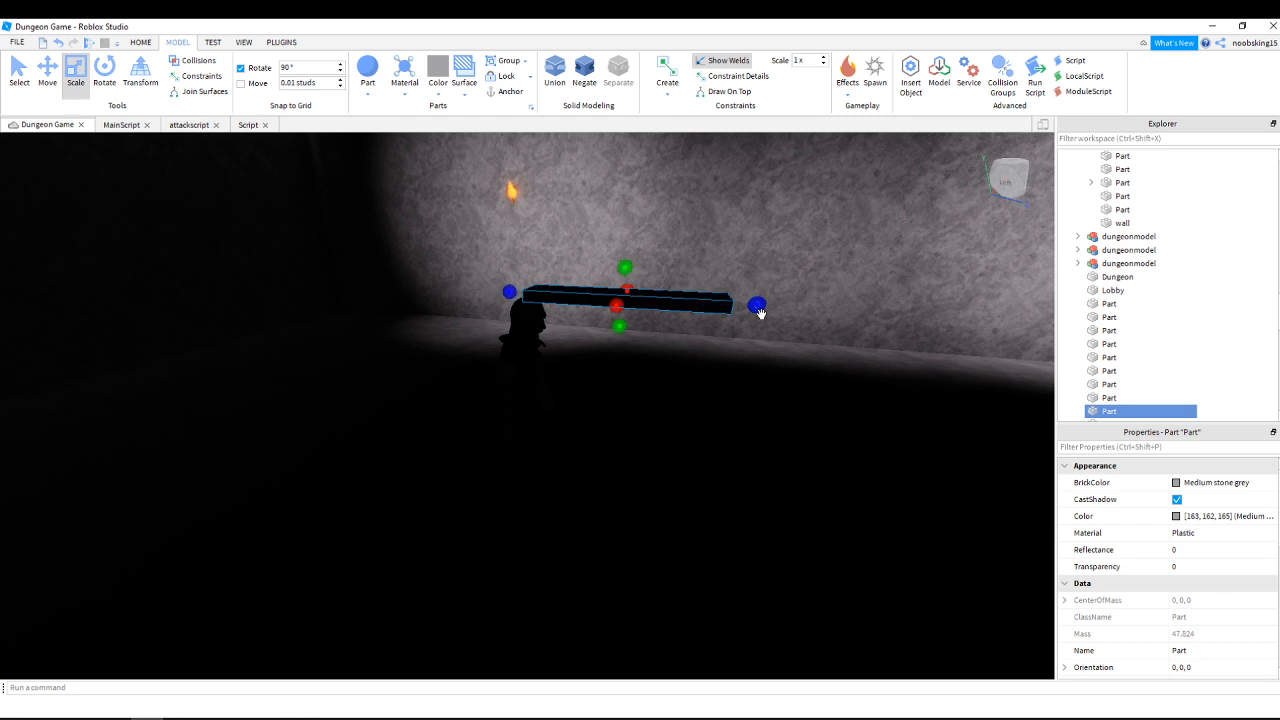
Color the long bar New Yeller and add a Fire effect to it.
click(1205, 483)
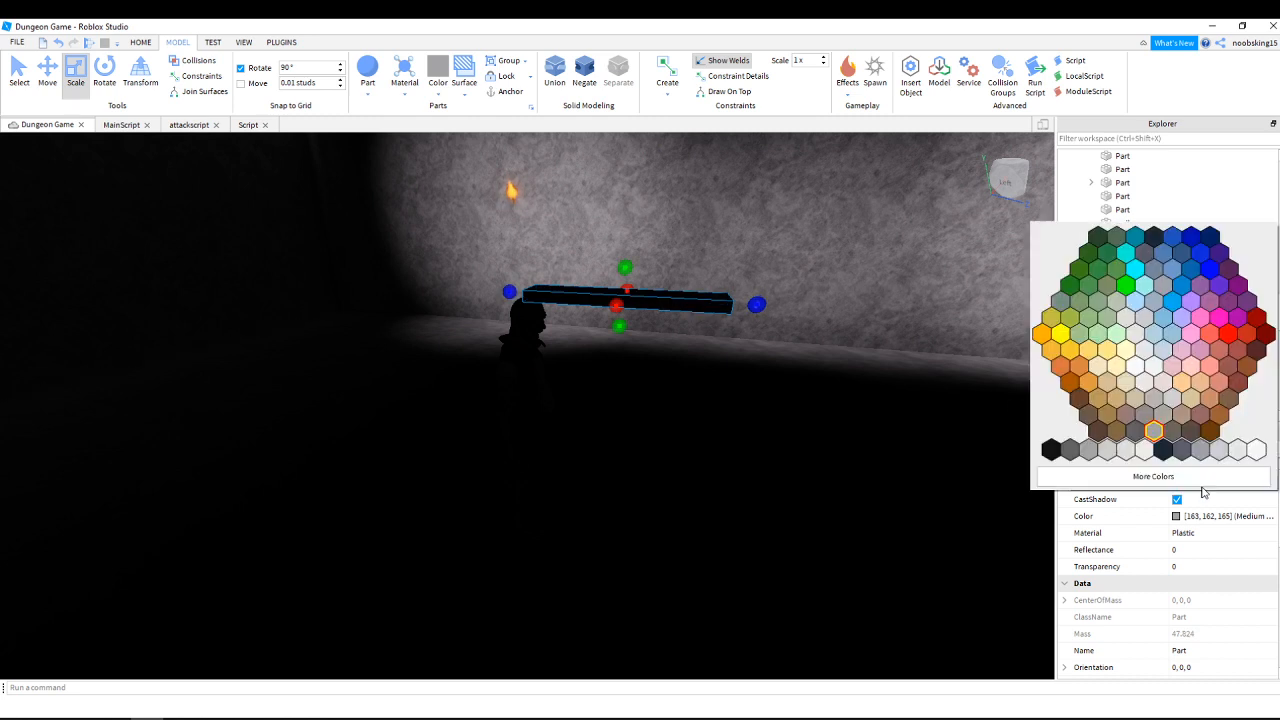
click(1060, 336)
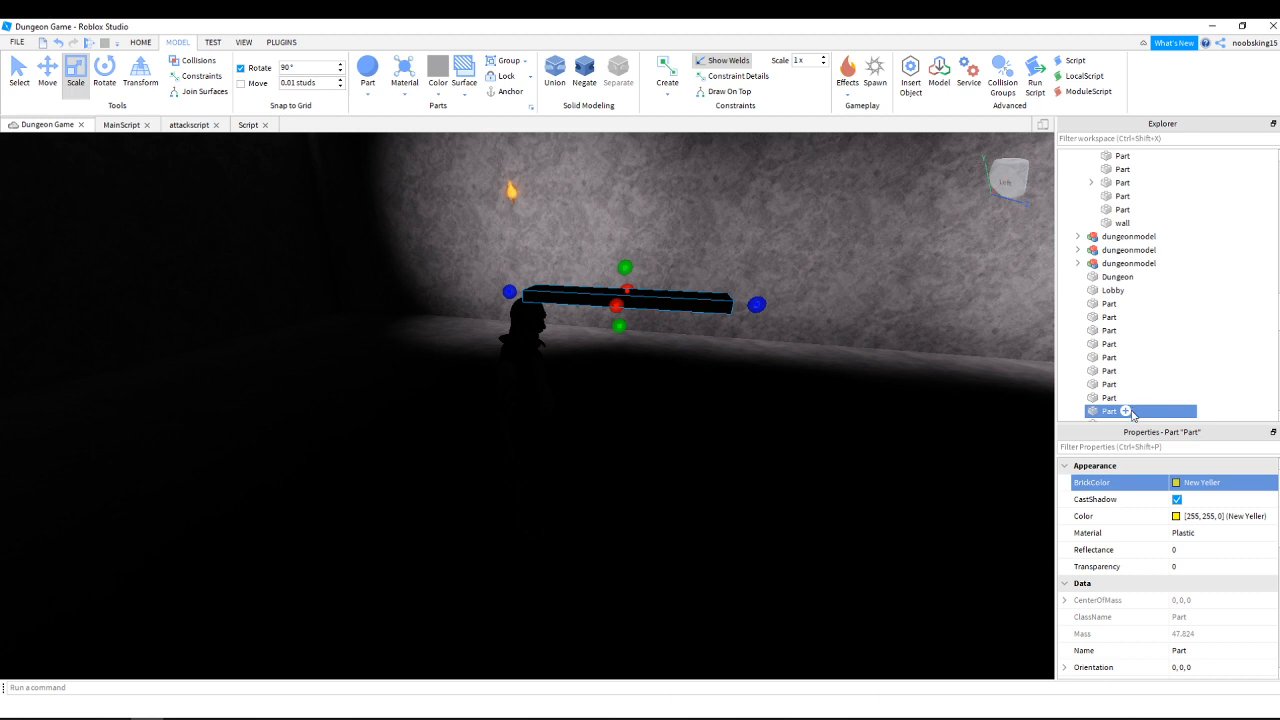
click(1126, 411)
text(f)
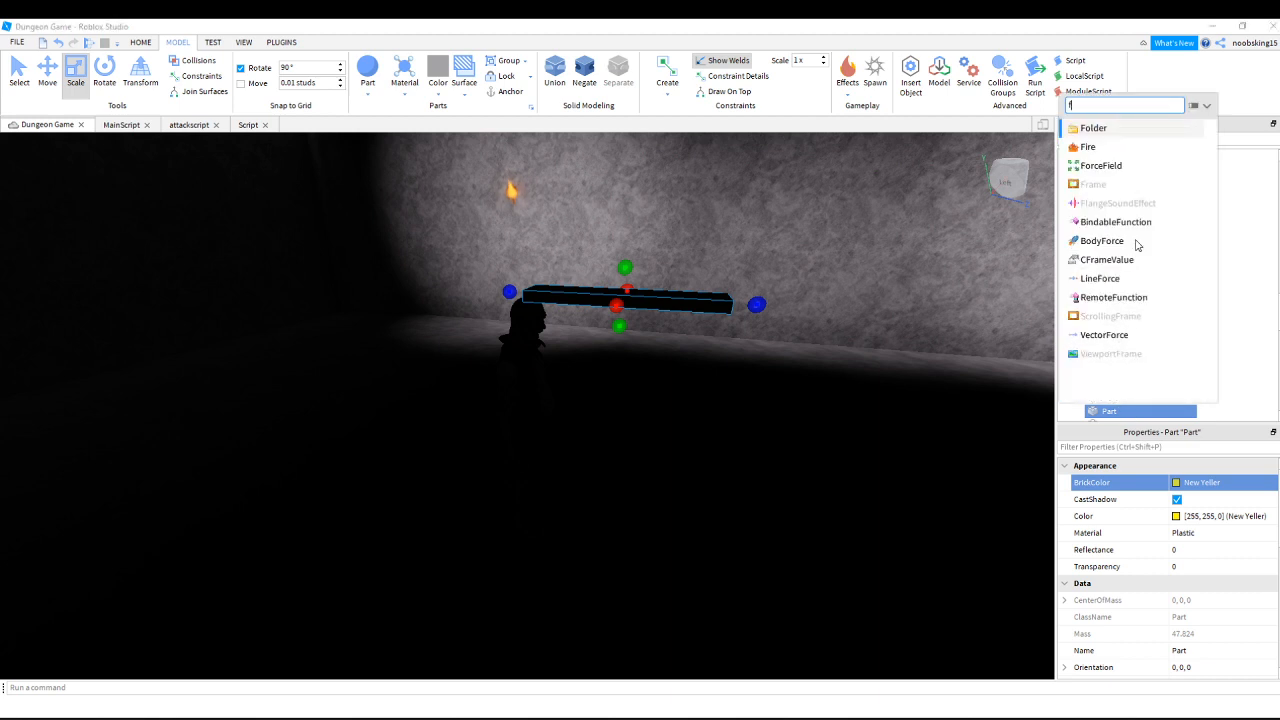
key(Escape)
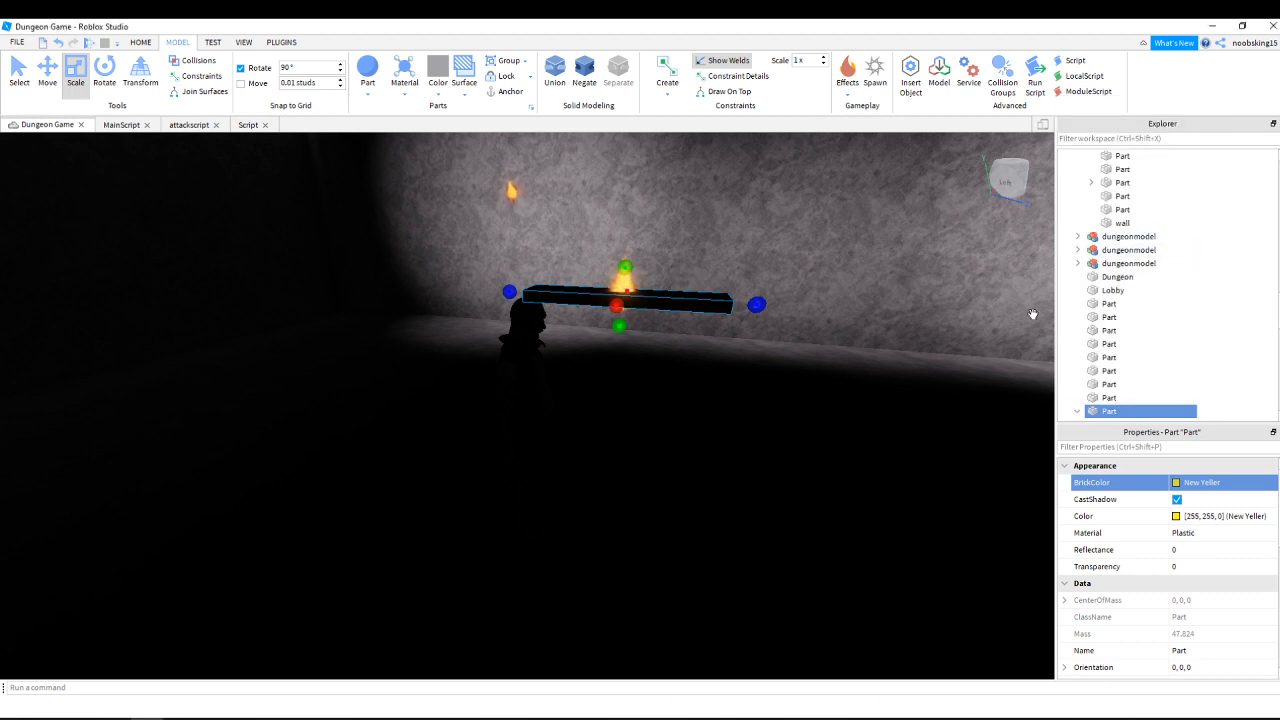
Set the bar's Fire effect to a Heat of 25 and a Size of 30.
scroll(1140, 395, down, 1)
click(1121, 371)
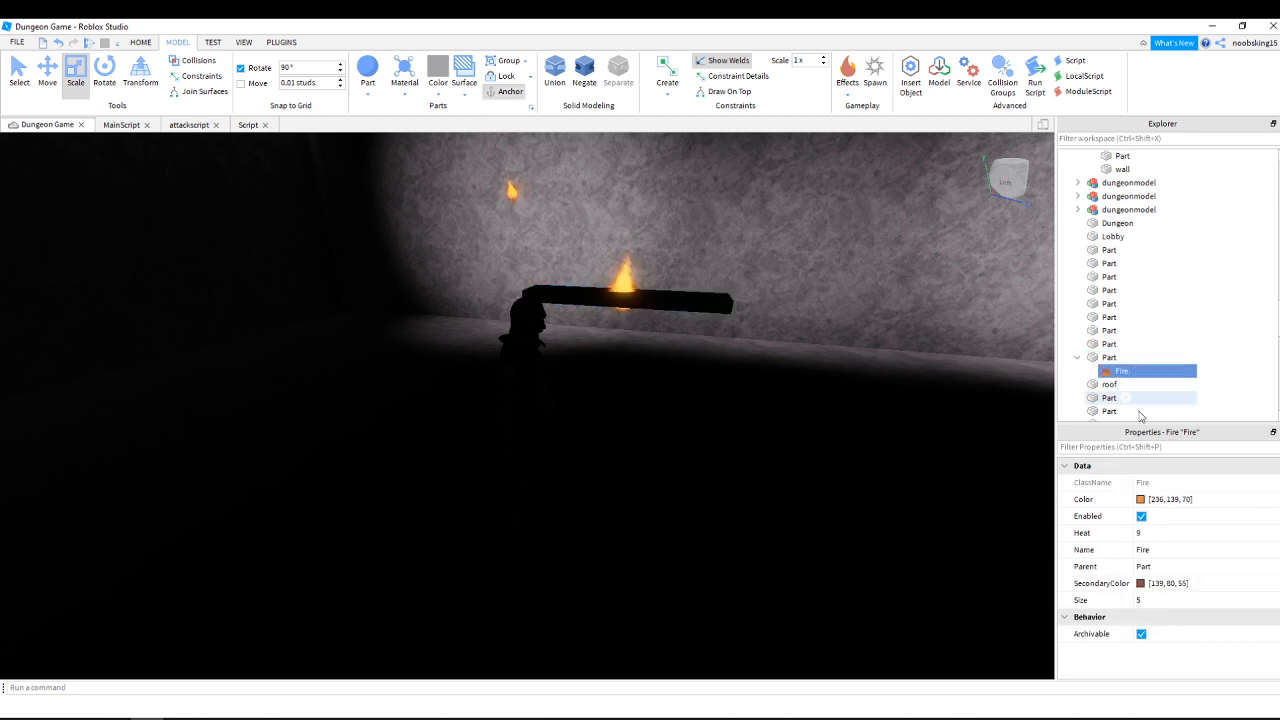
click(1166, 534)
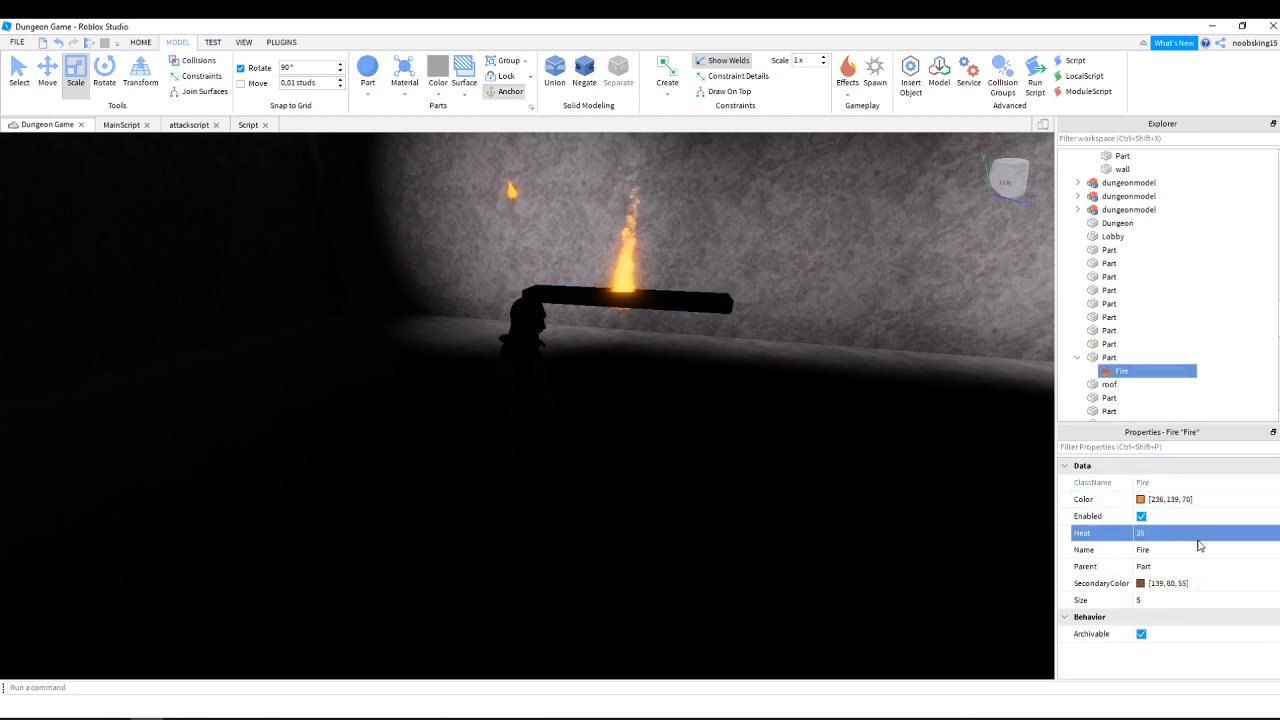
click(1188, 535)
key(Return)
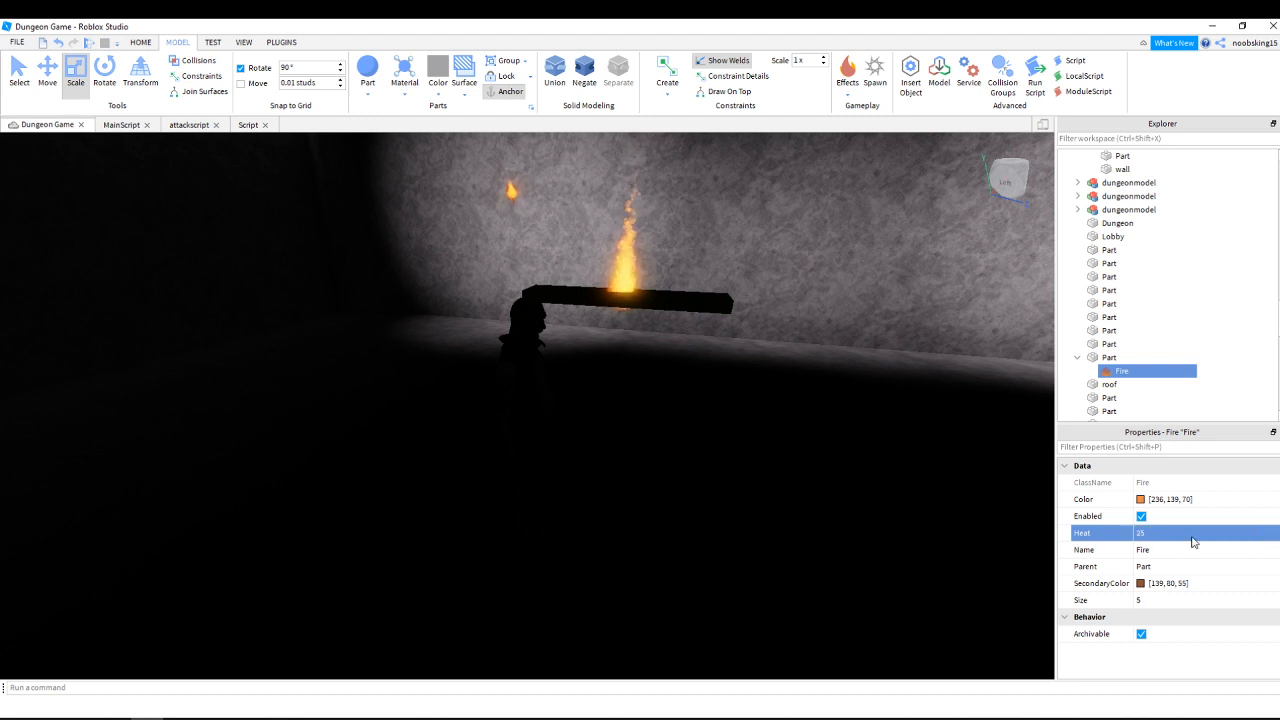
click(1176, 601)
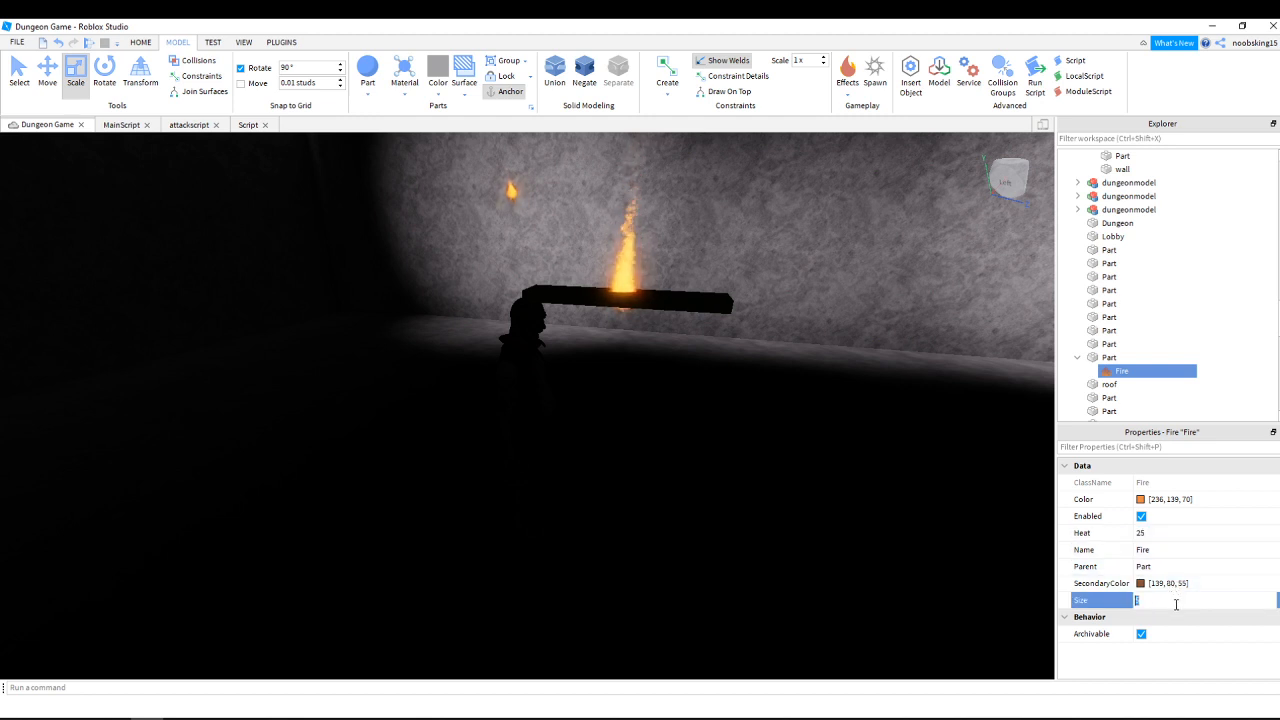
text(30)
key(Return)
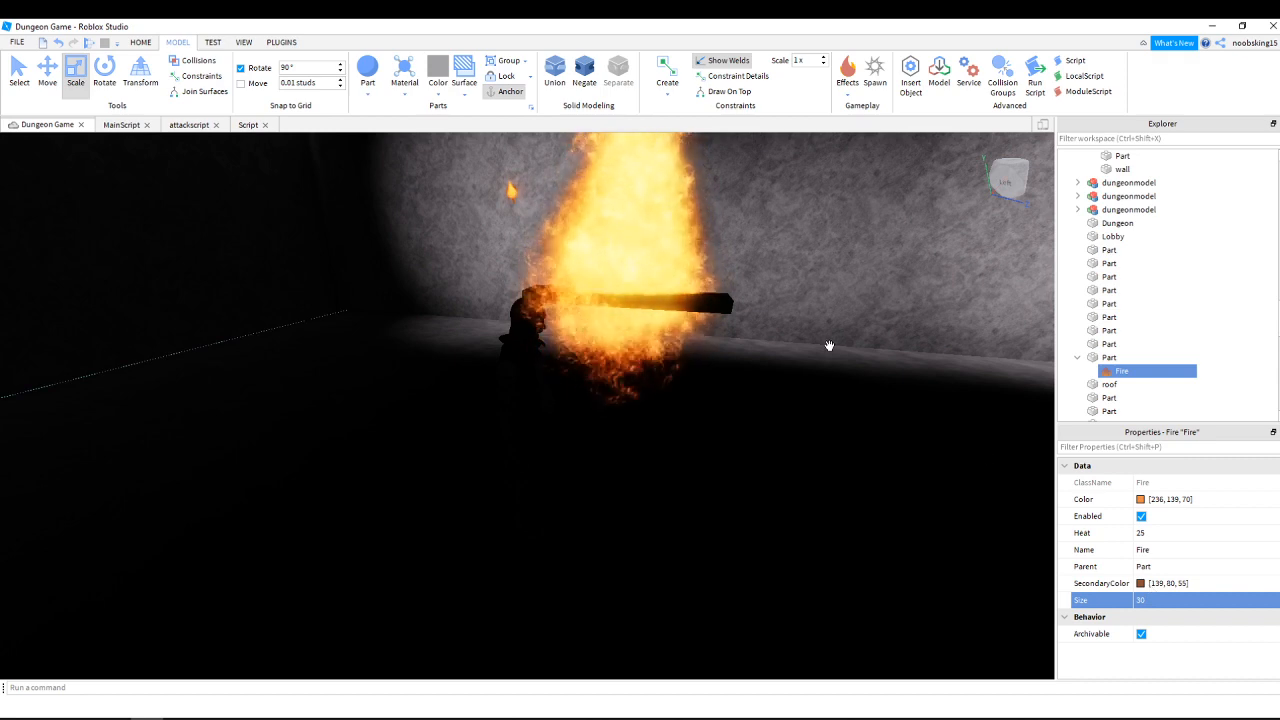
Move the burning yellow bar away from the giant zombie, down and across the room toward the side wall.
scroll(829, 345, up, 3)
right_drag(829, 345, 854, 354)
click(1112, 358)
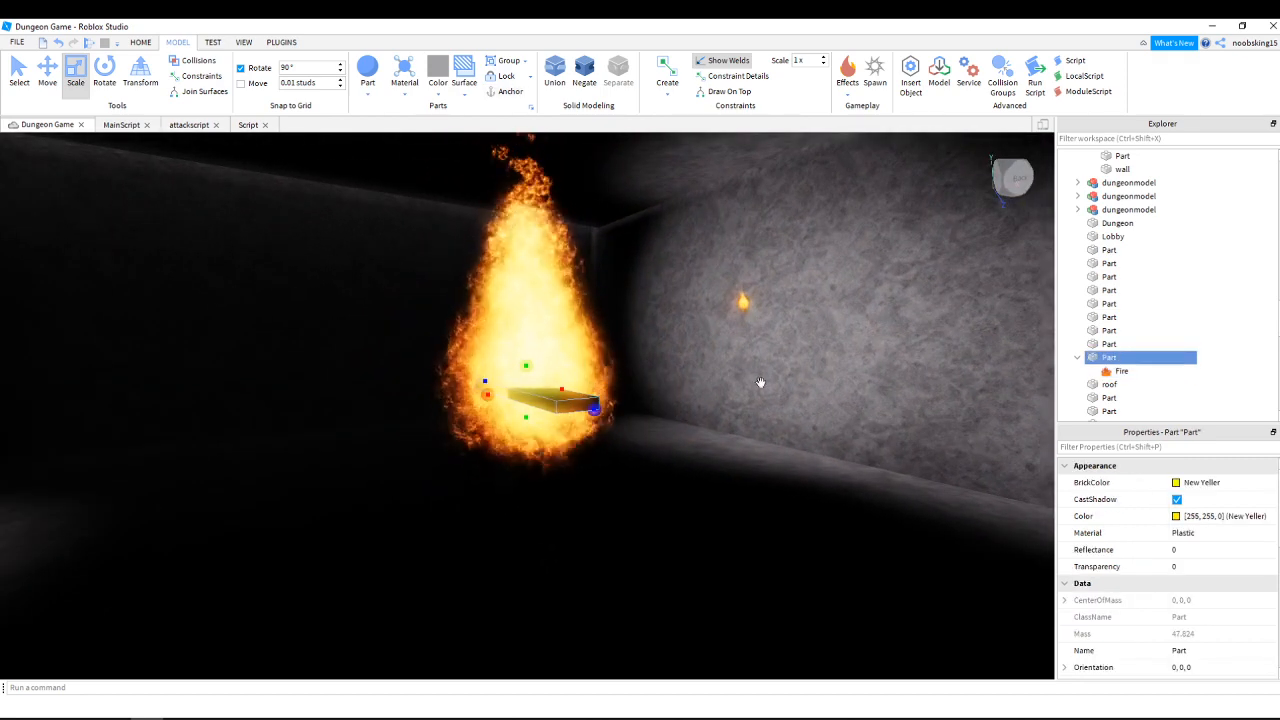
click(48, 76)
right_drag(622, 346, 560, 364)
drag(543, 384, 837, 534)
key(d)
right_drag(914, 474, 914, 475)
drag(655, 449, 1011, 471)
Reselect the burning bar's part and adjust its position near the floor beside the torch-lit side wall.
click(1122, 371)
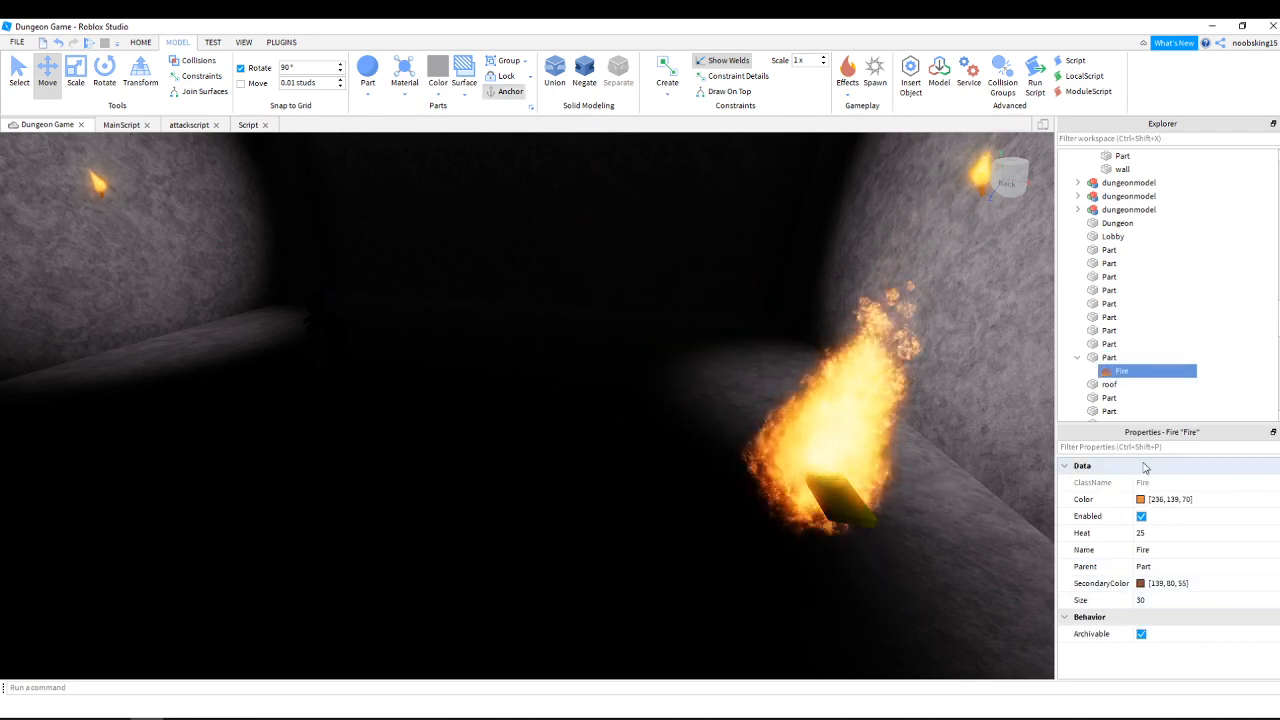
click(1108, 358)
right_drag(826, 443, 679, 496)
drag(679, 496, 962, 453)
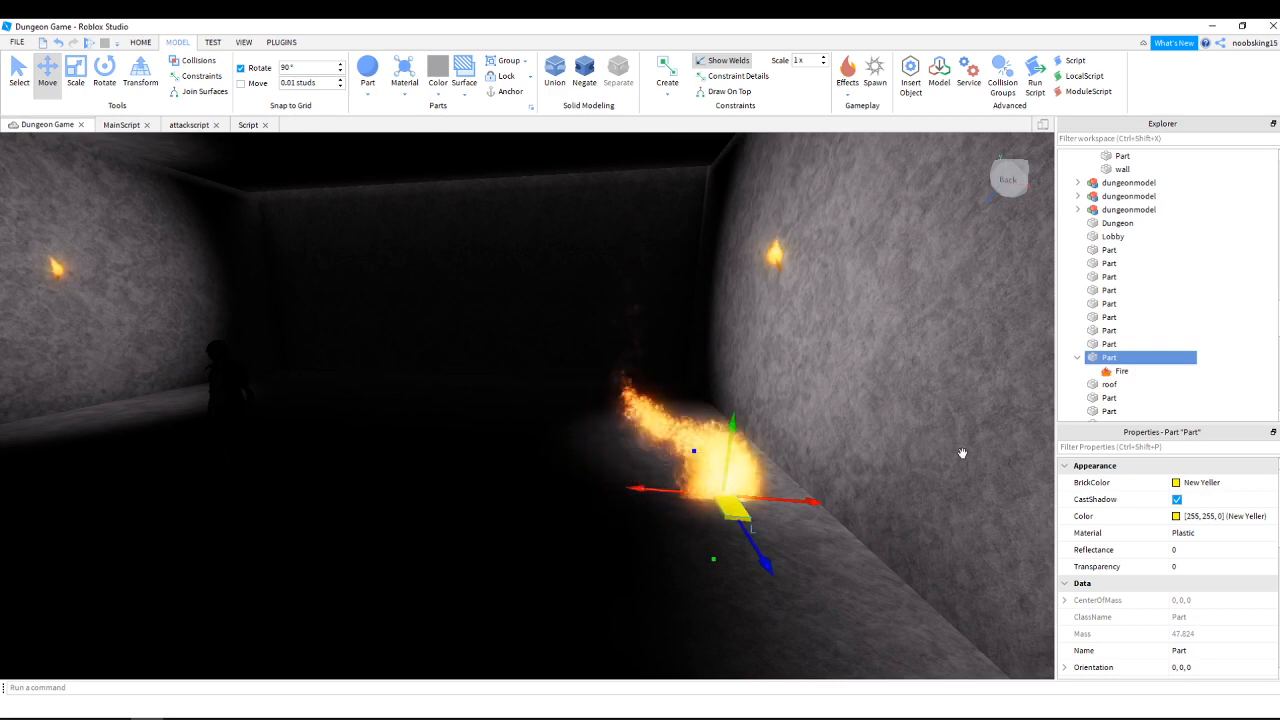
Insert a SpotLight into the burning yellow part and set its Range to 50 and Brightness to 3.
click(1125, 358)
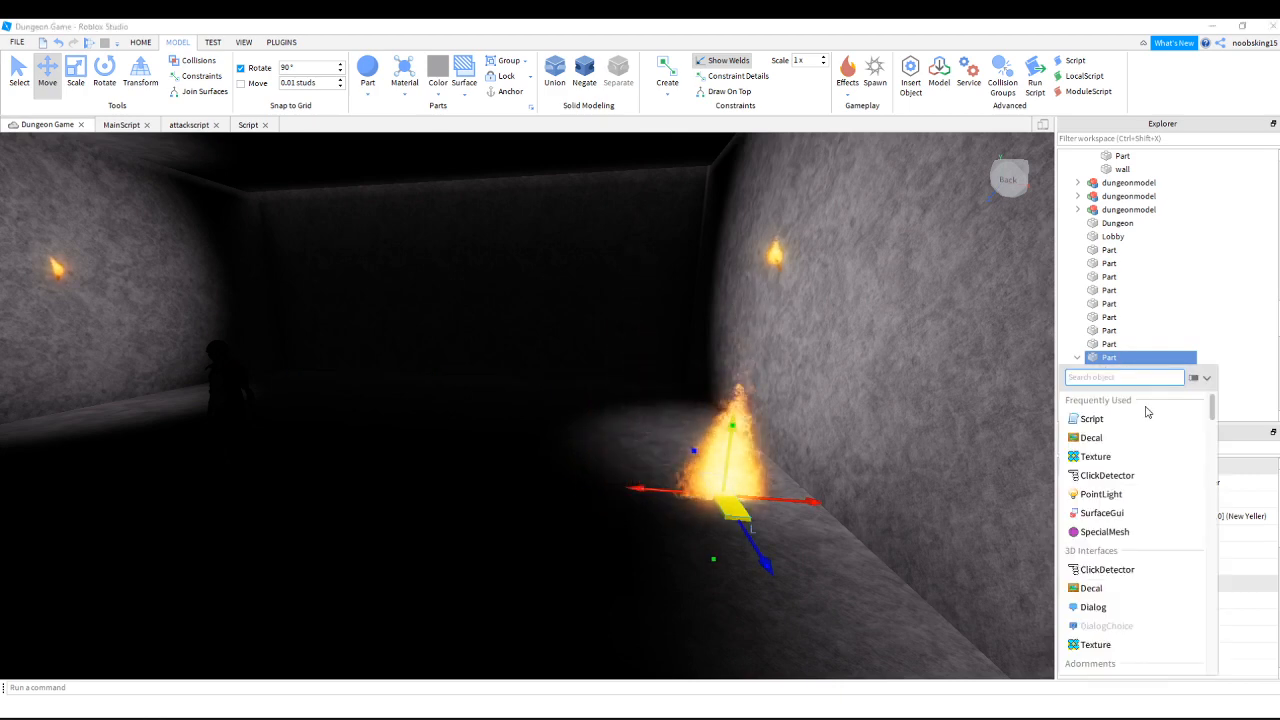
text(light)
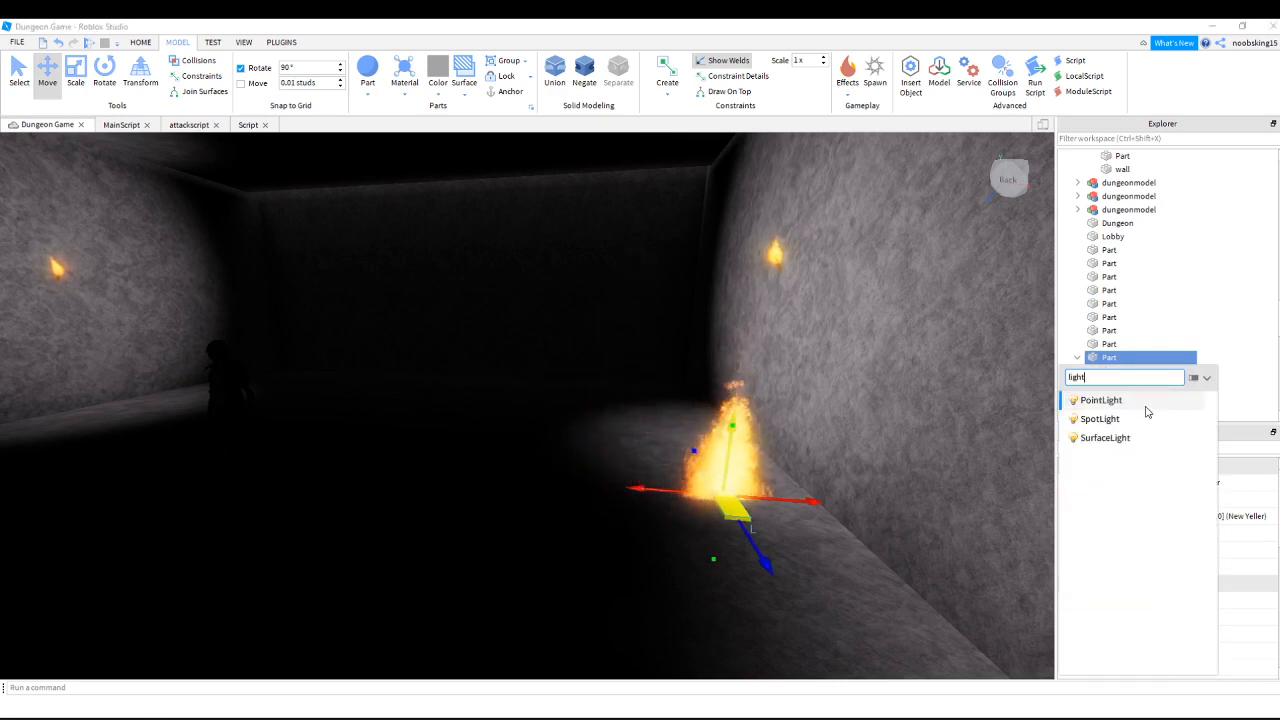
click(1106, 424)
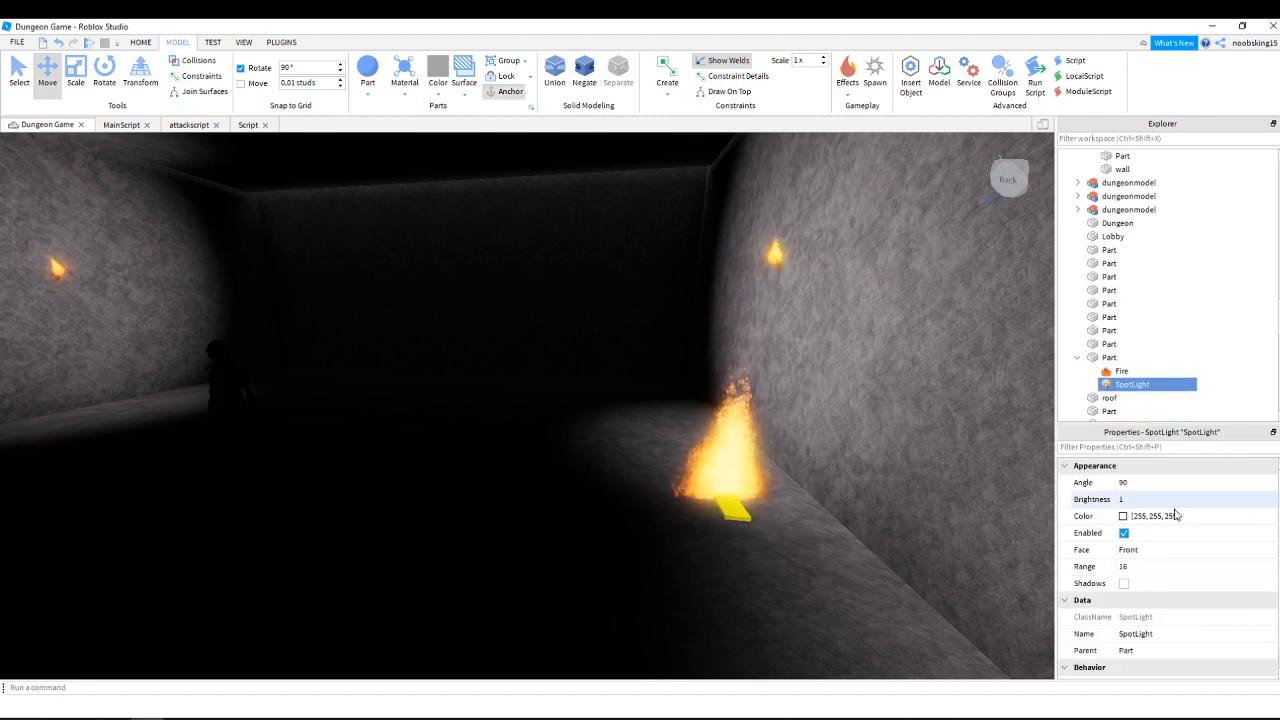
click(1166, 567)
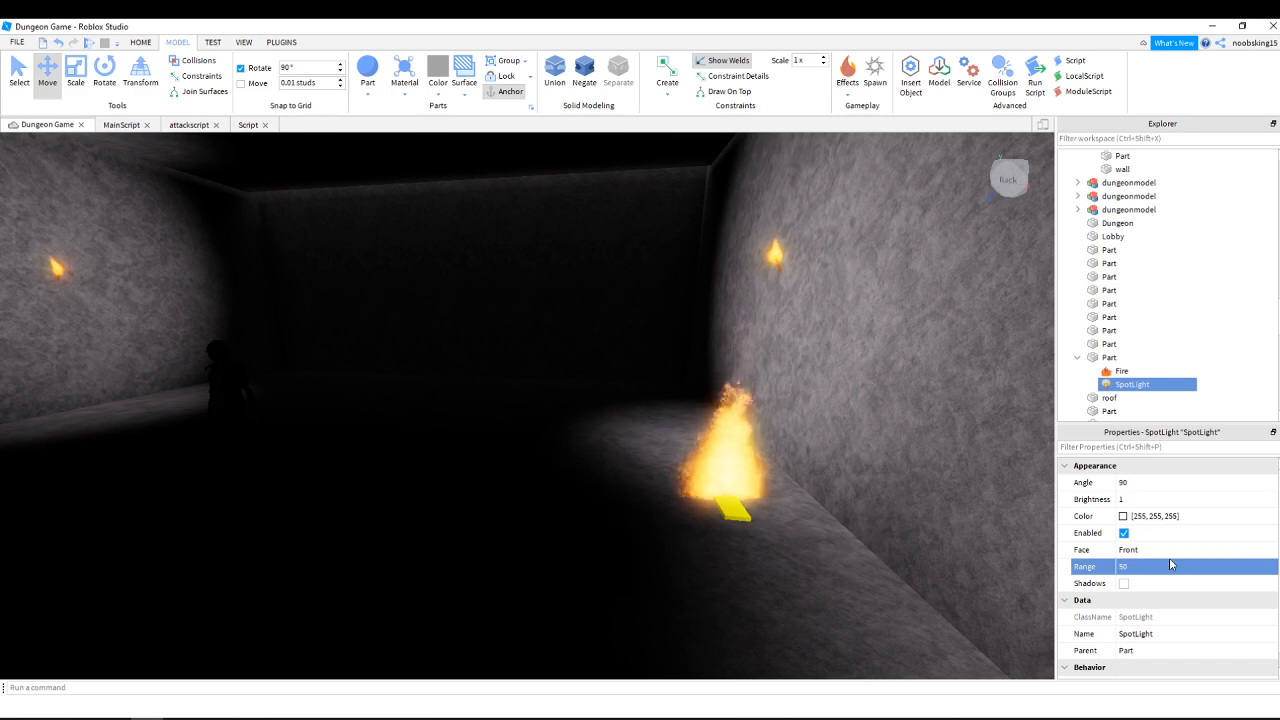
click(1155, 500)
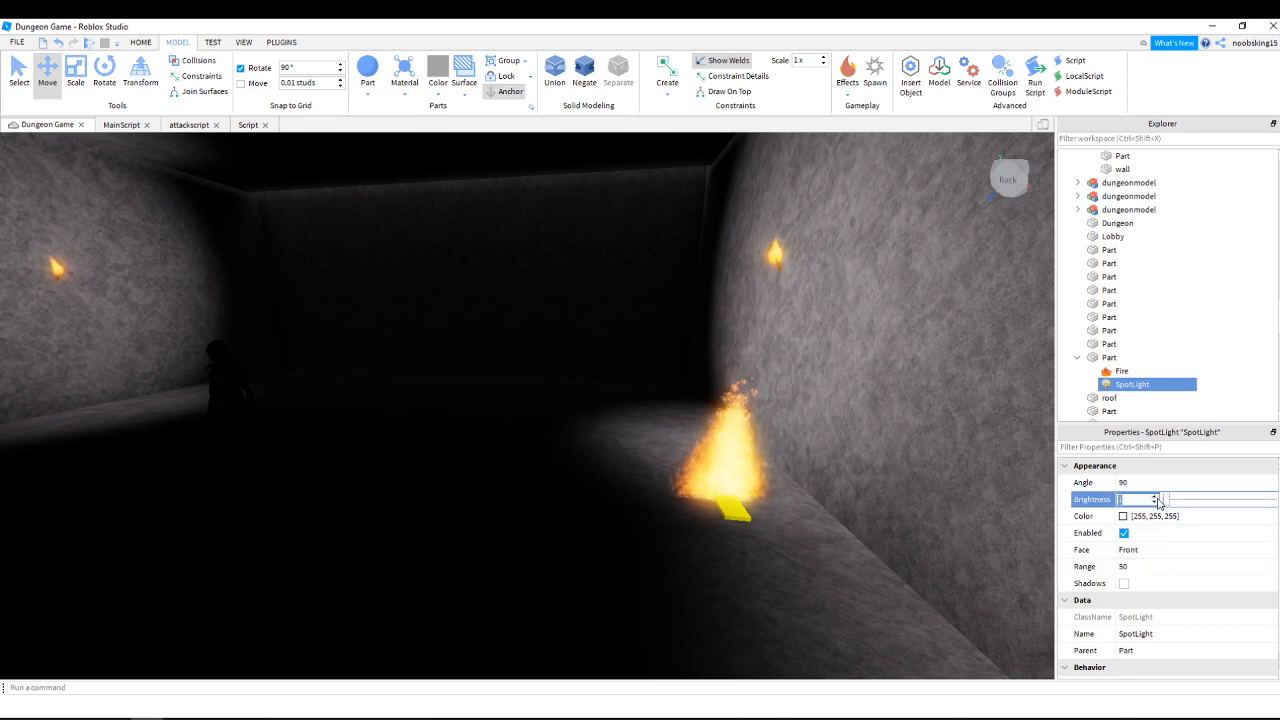
Set the SpotLight's Face to Left so it shines from the burning part across the room's floor.
click(1155, 550)
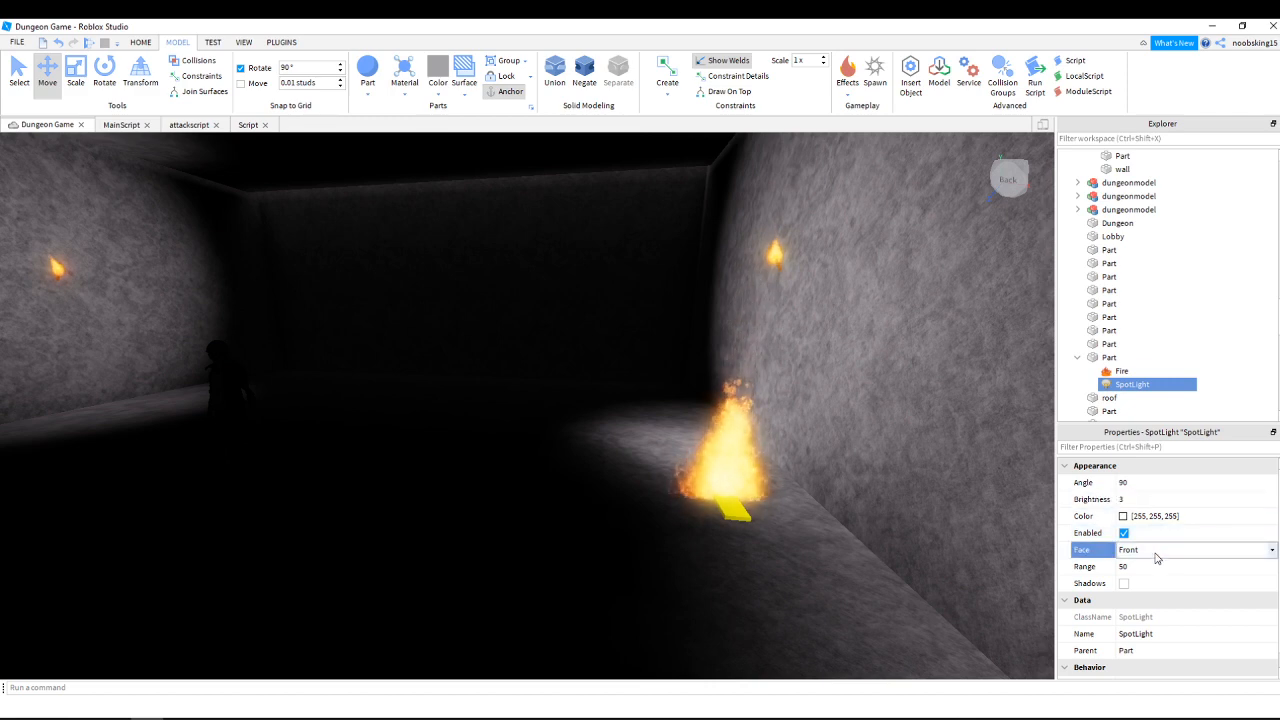
click(1155, 552)
click(1146, 594)
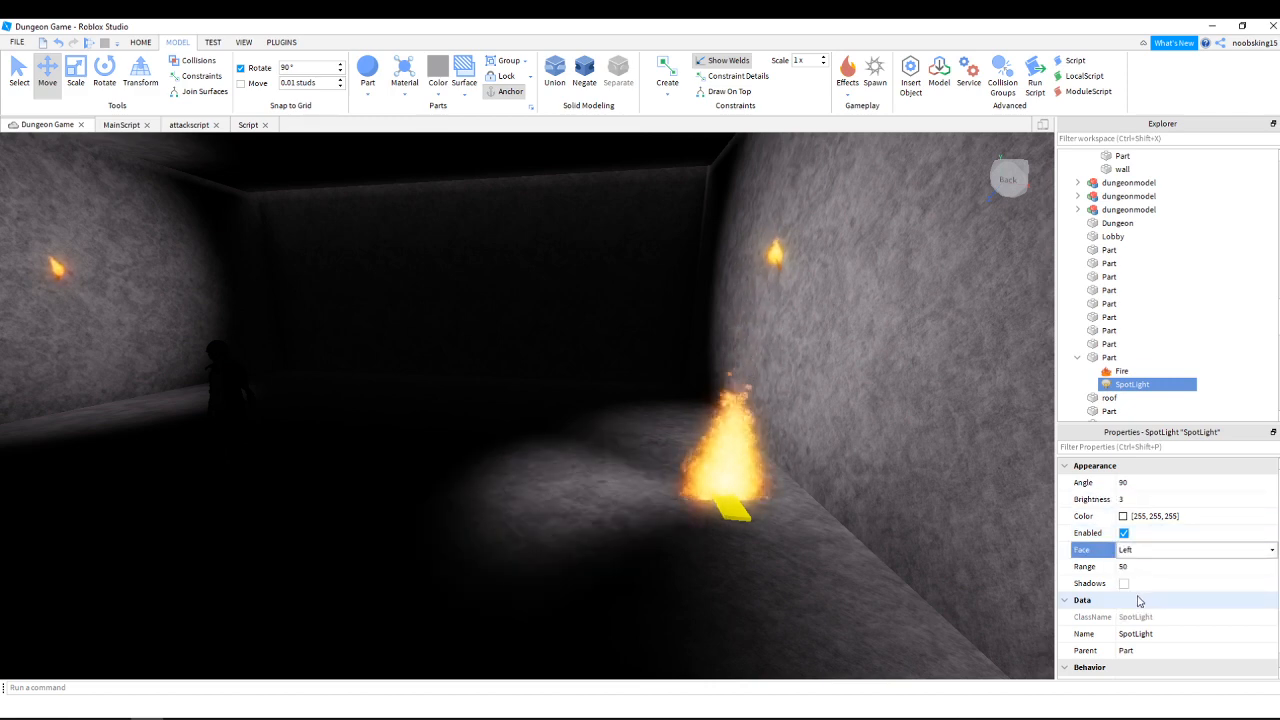
Increase the SpotLight's Brightness to 13.1 and its Range to 100.
click(1138, 500)
drag(1170, 500, 1206, 500)
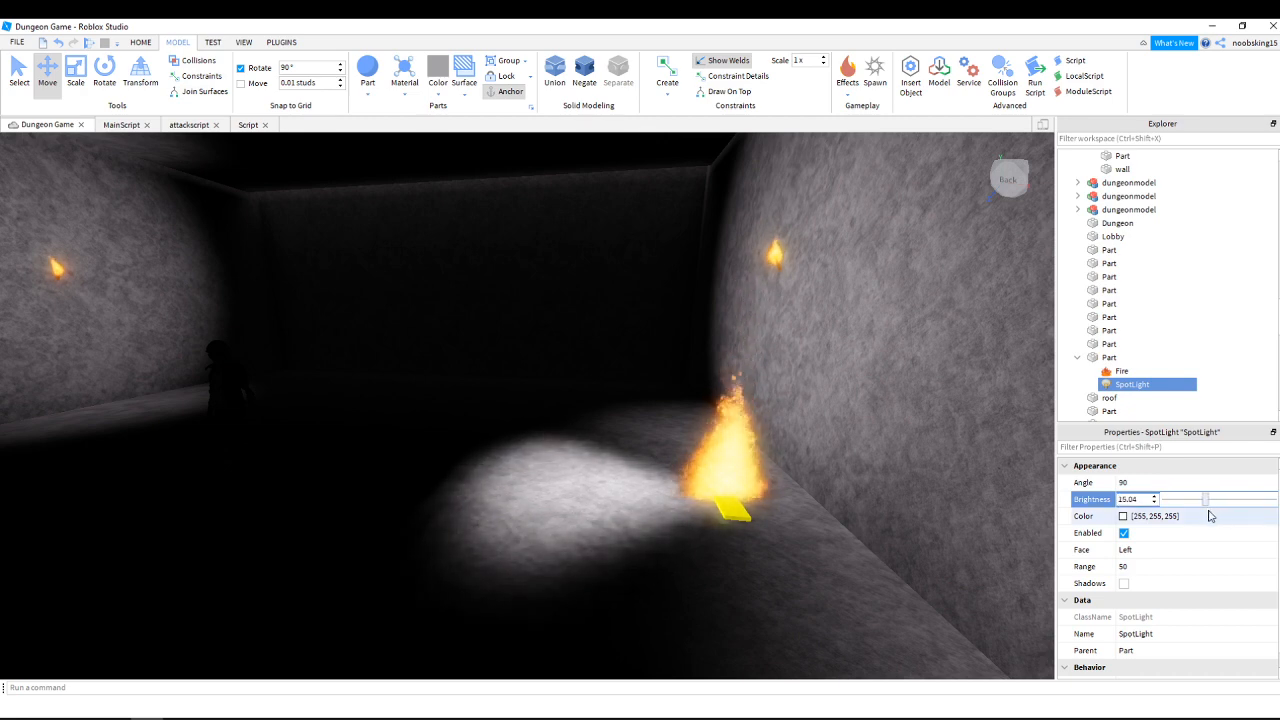
click(1148, 566)
text(100)
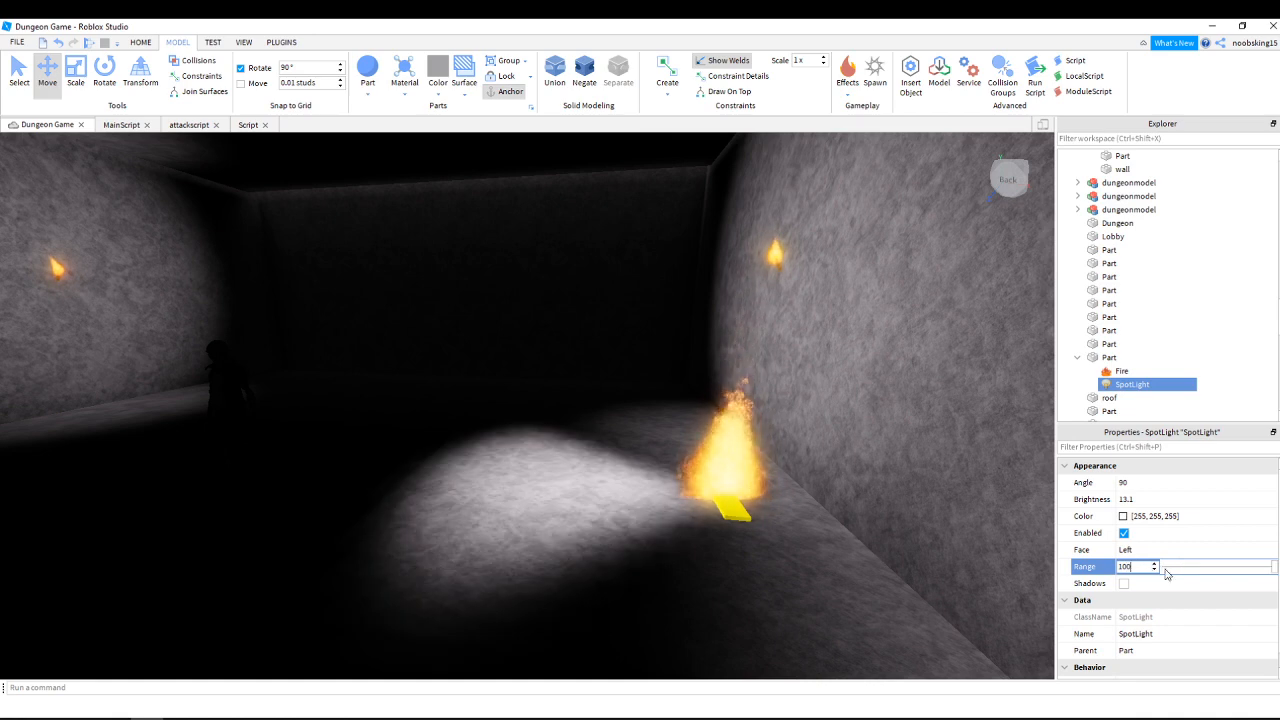
right_drag(823, 500, 814, 470)
click(815, 490)
right_drag(662, 507, 634, 508)
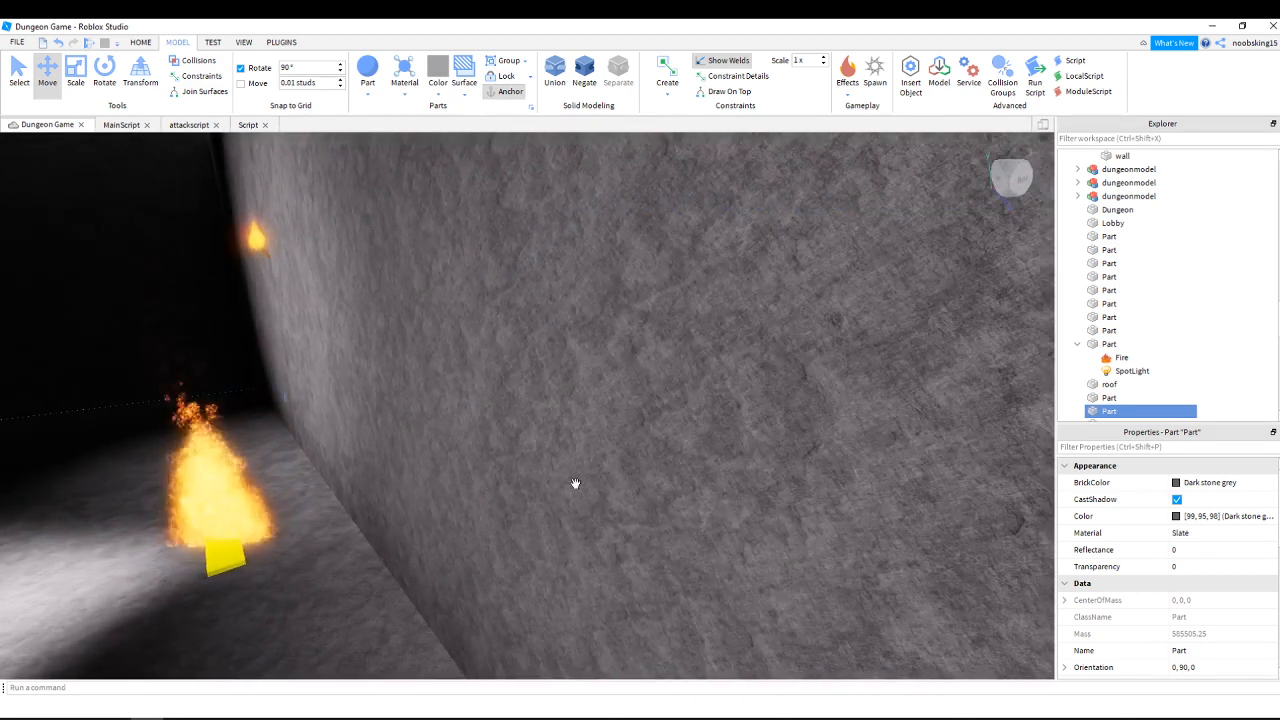